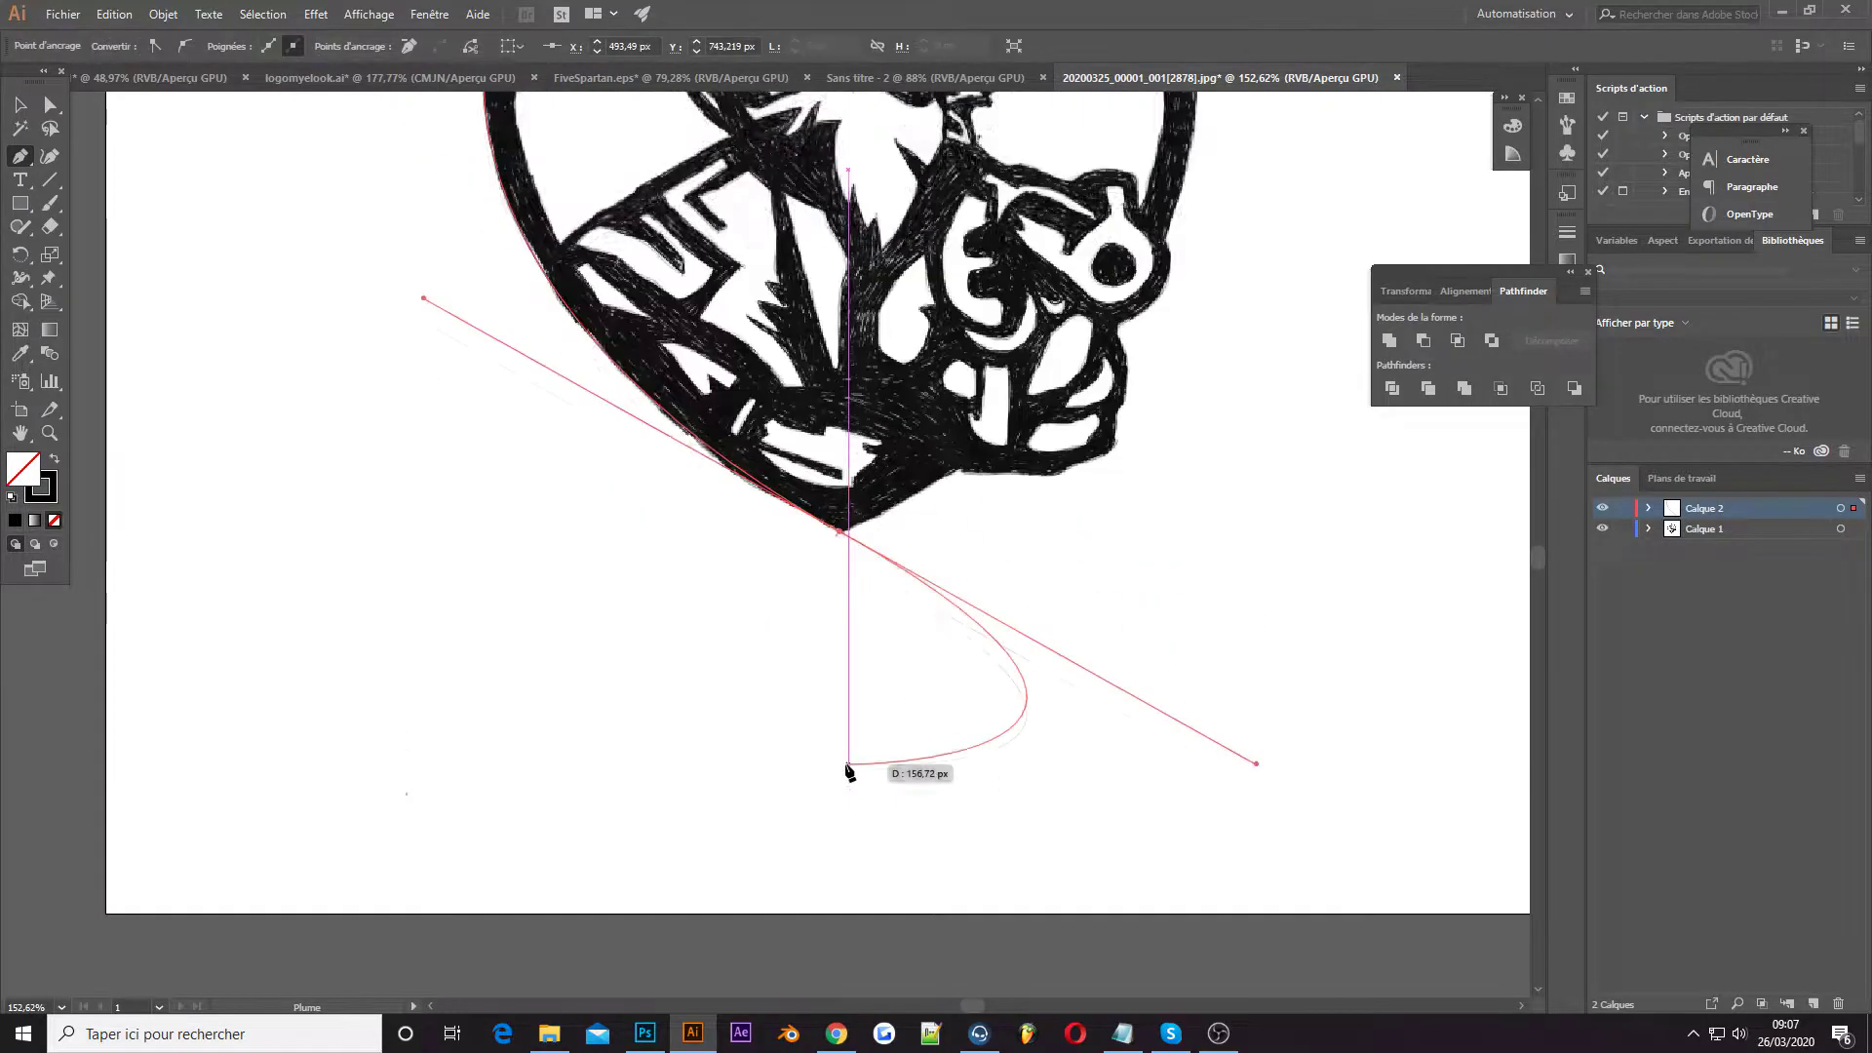
# Scroll the view up over the shield outline of the cowboy sketch
pyautogui.scroll(10, 975, 585)
# Close the left shield-half path, fill it black, nudge it up, and swap the fill to a black stroke
pyautogui.click(839, 324)
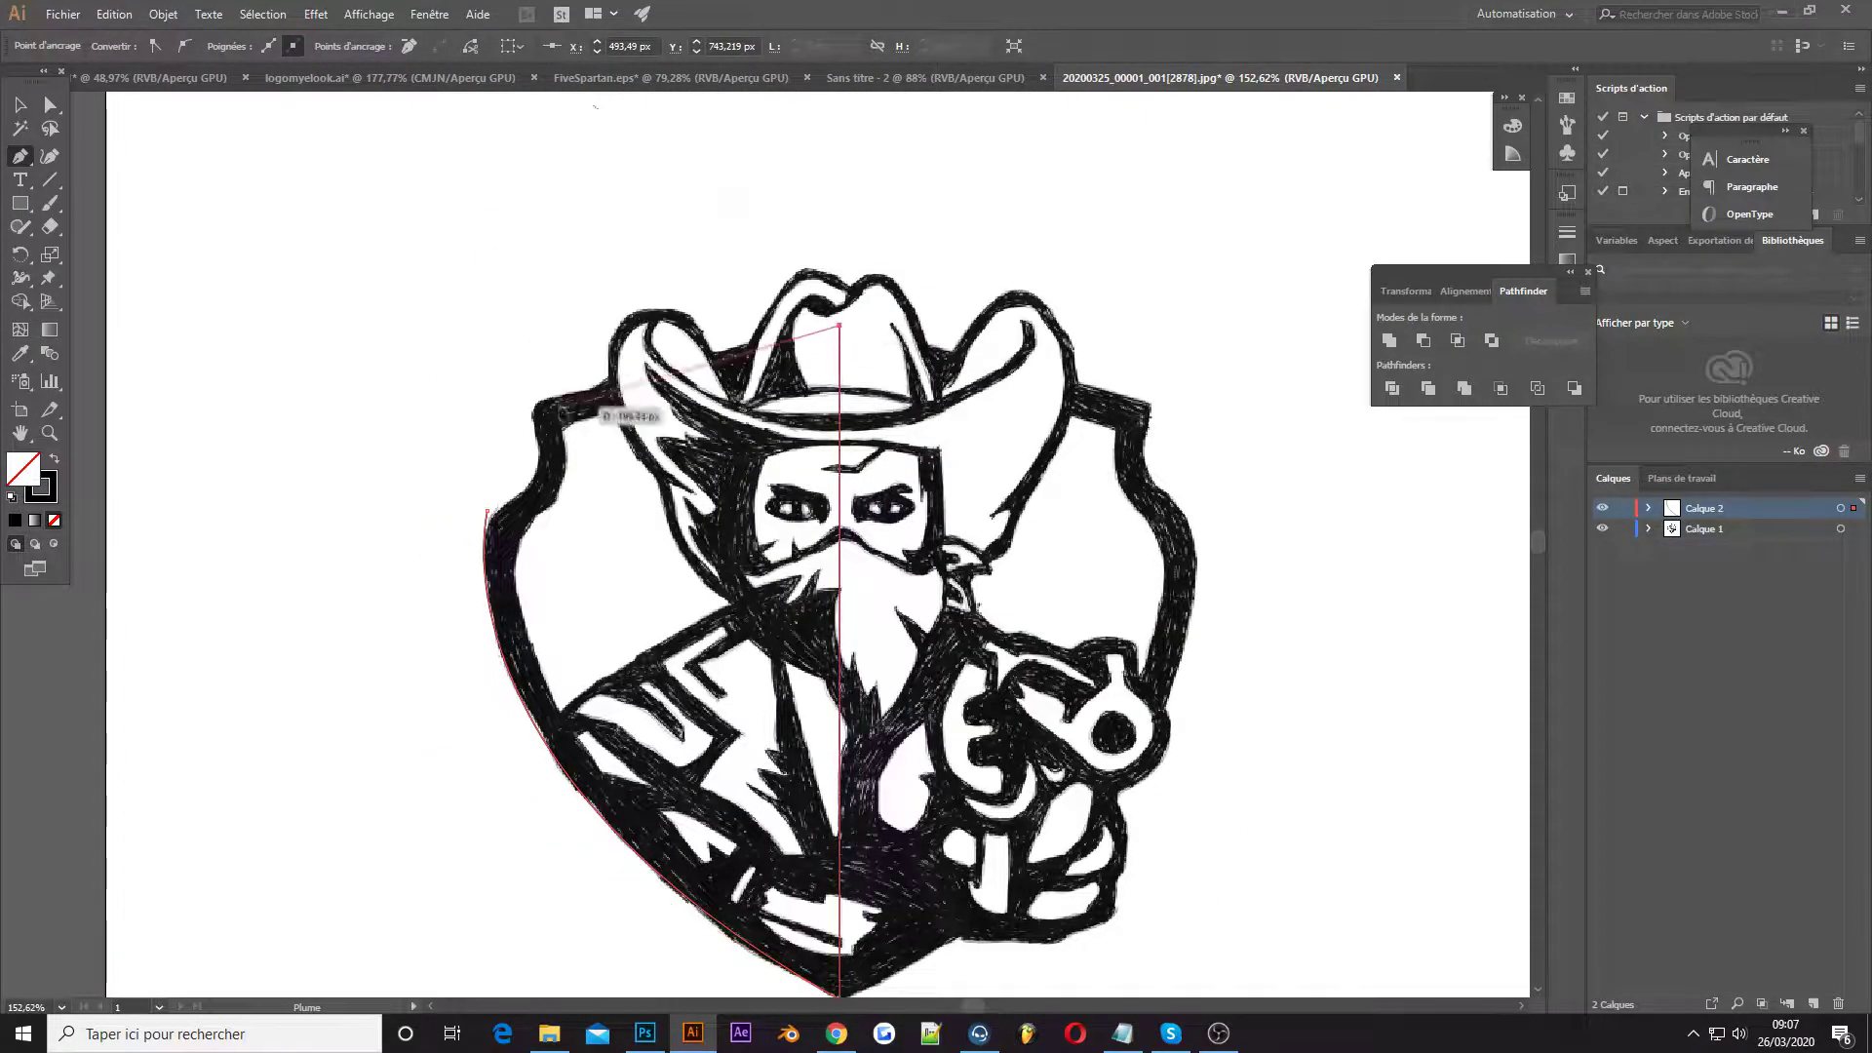
pyautogui.click(534, 399)
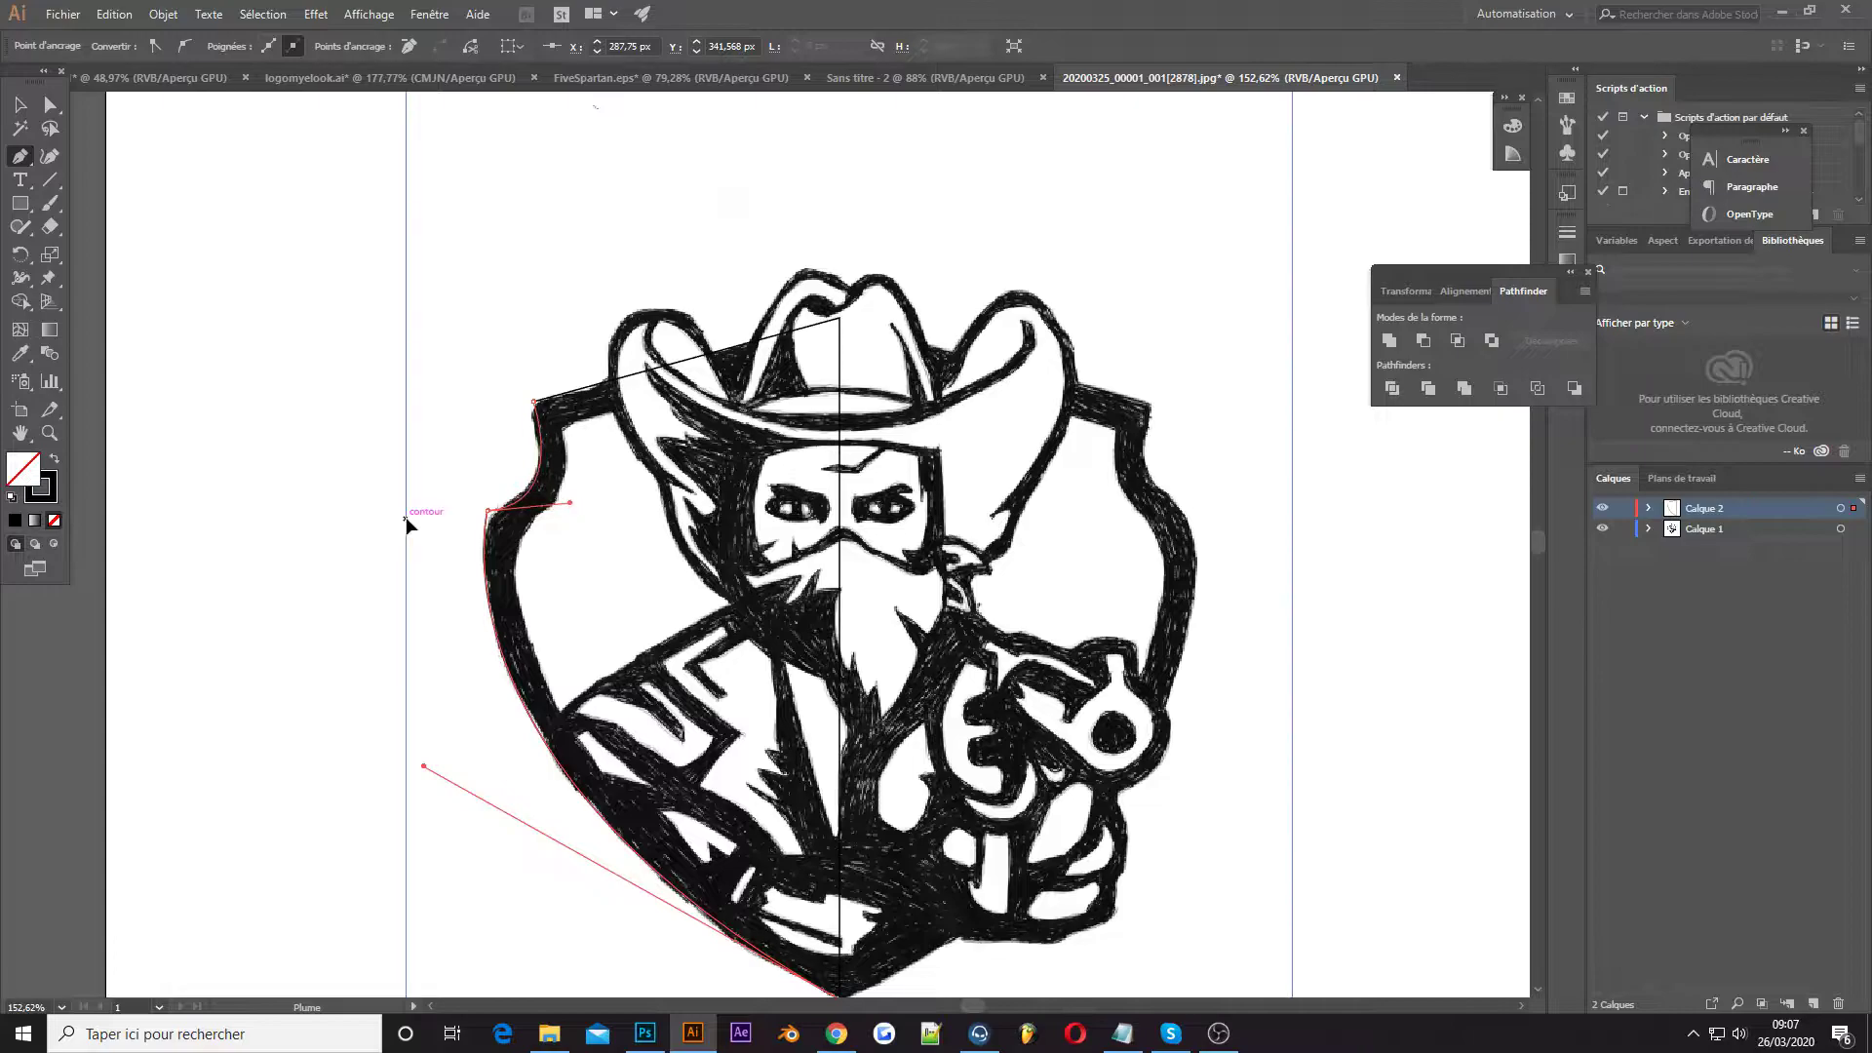
pyautogui.hotkey('shift', 'x')
pyautogui.press('v')
pyautogui.scroll(1, 758, 472)
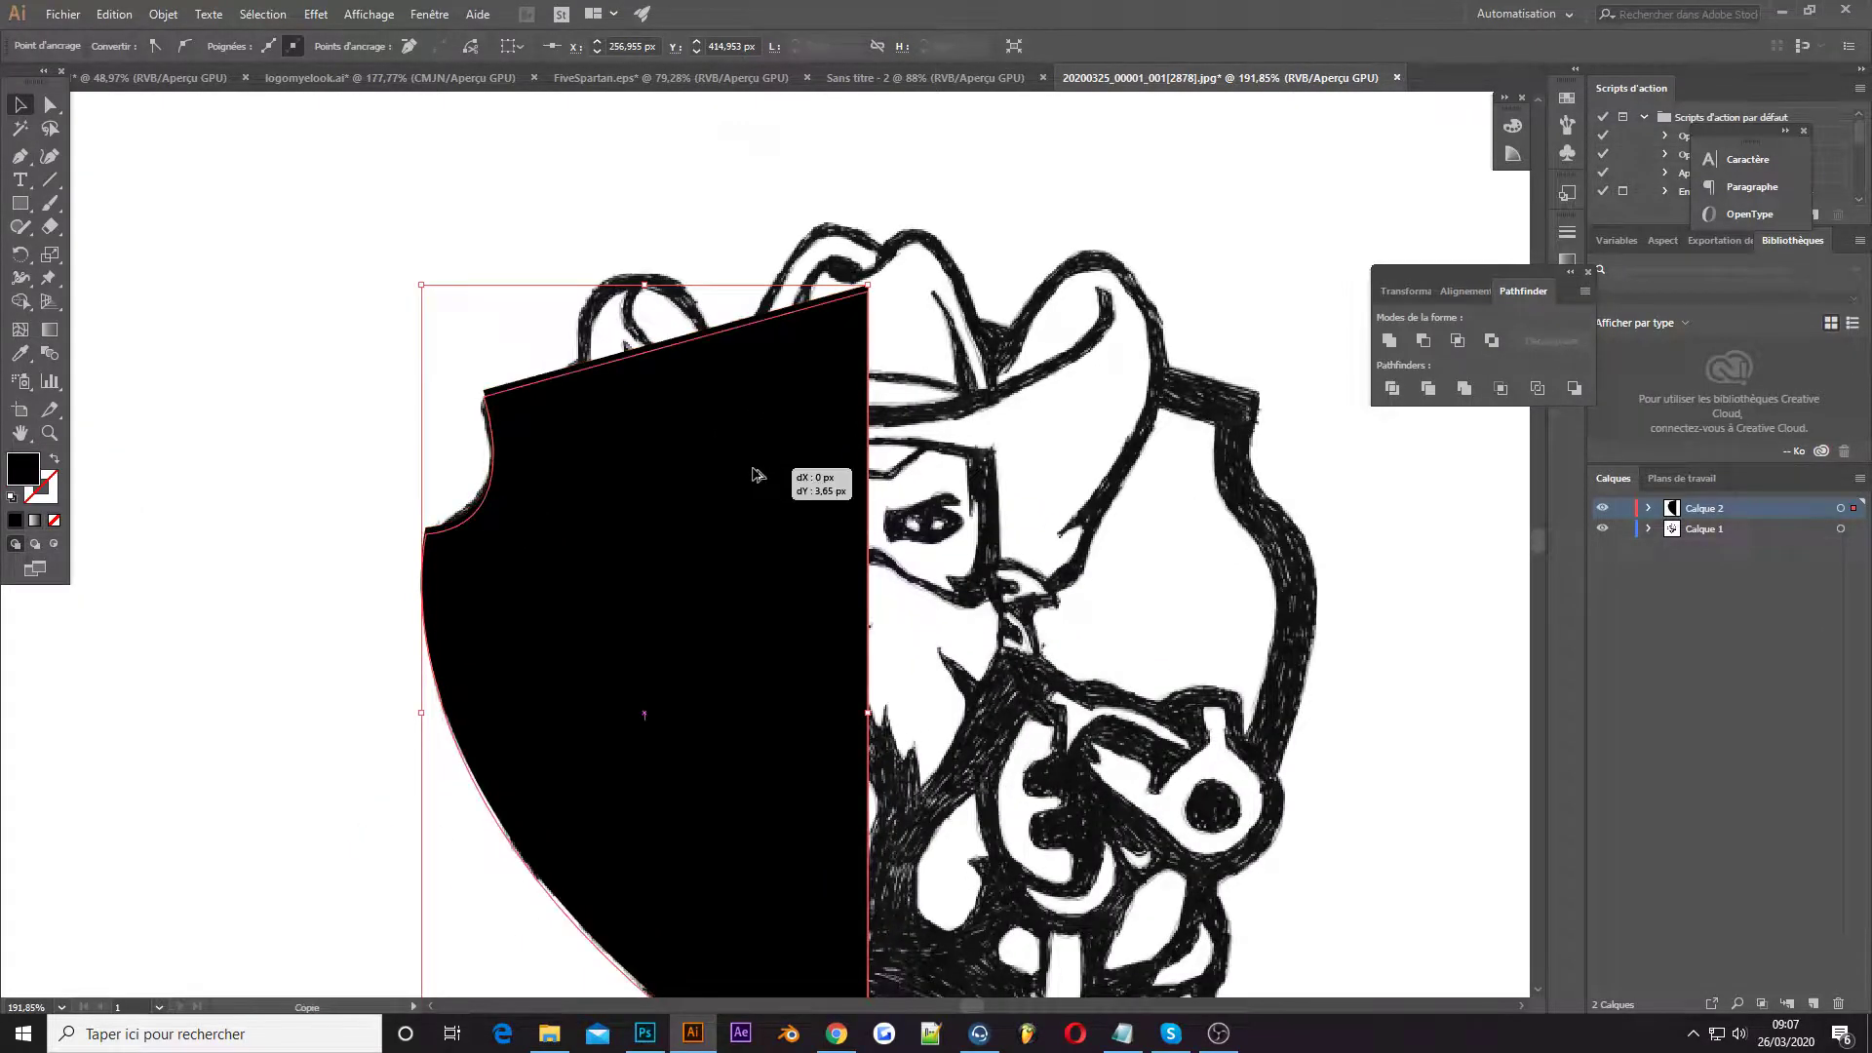
pyautogui.moveTo(665, 576); pyautogui.dragTo(663, 543)
pyautogui.scroll(-2, 605, 390)
pyautogui.scroll(1, 585, 332)
pyautogui.hotkey('shift', 'x')
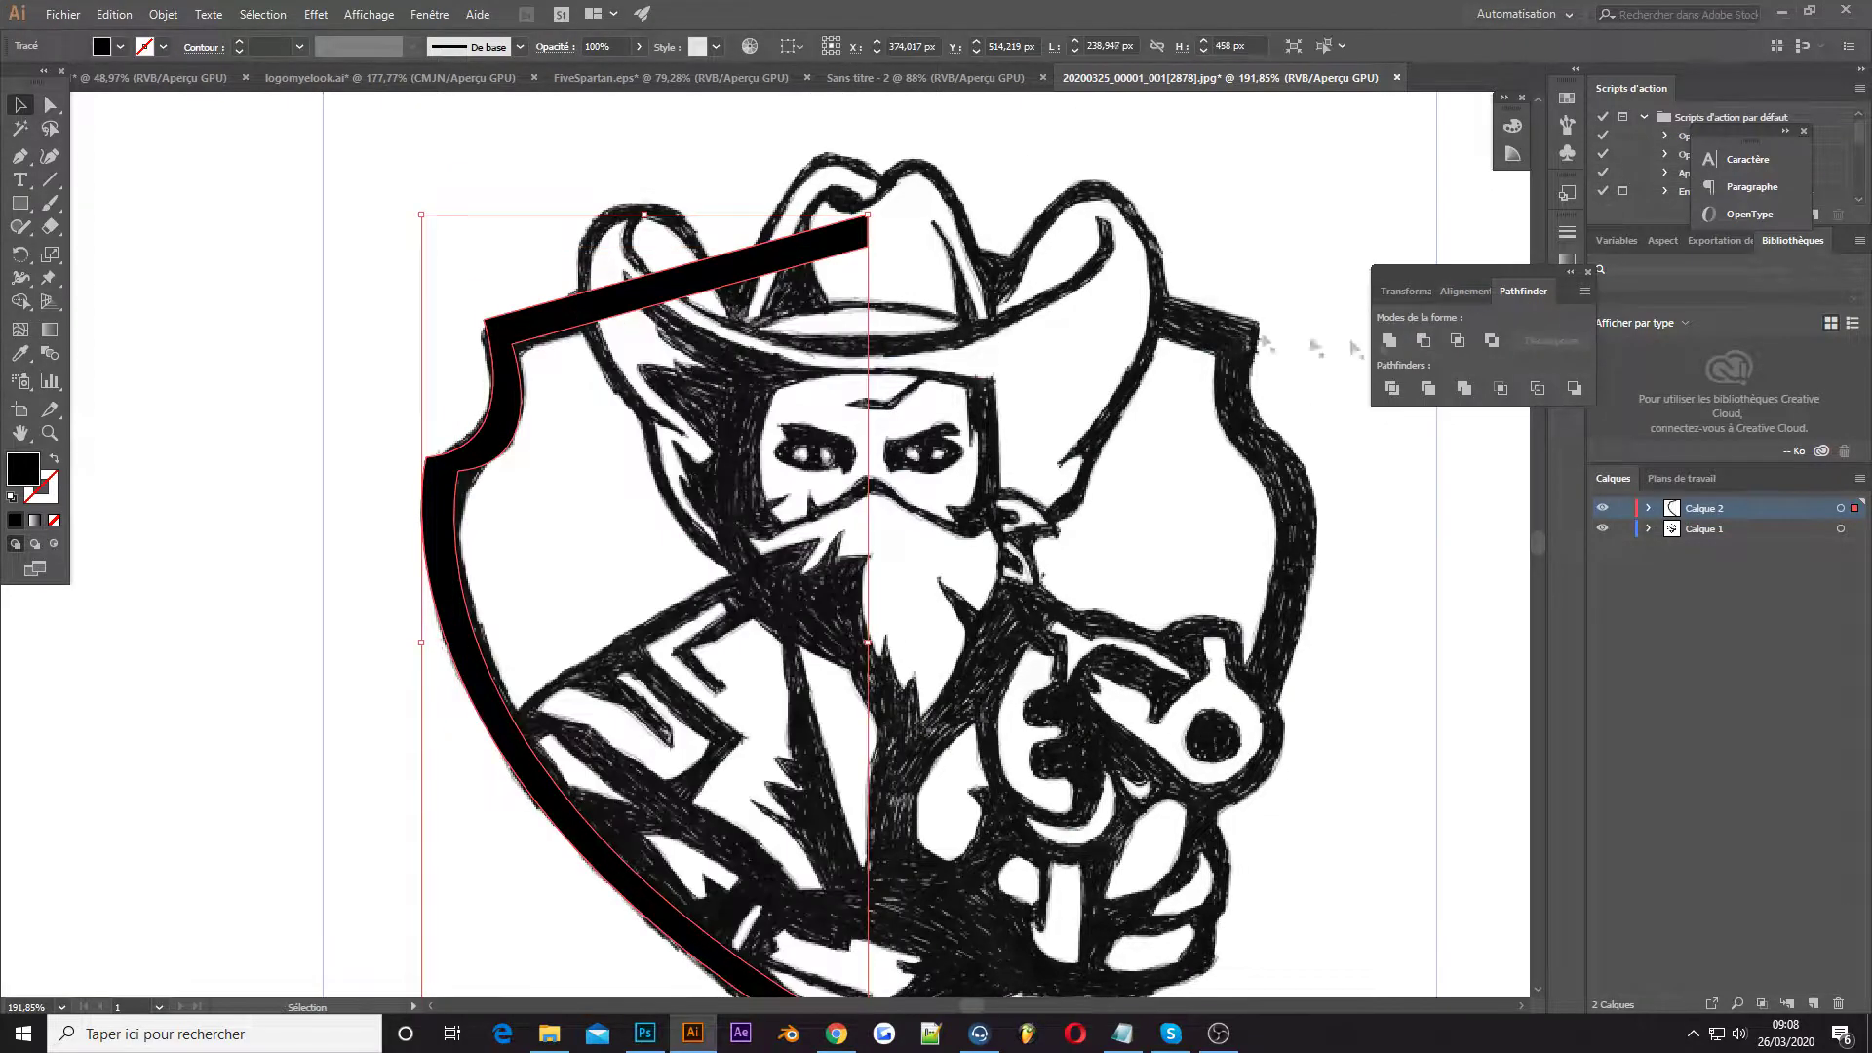
# Hide the cowboy sketch layer and start a new path along the stroke's inner notch edge
pyautogui.hotkey('ctrl', 'shift', 'a')
pyautogui.click(1601, 529)
pyautogui.press('p')
pyautogui.click(519, 337)
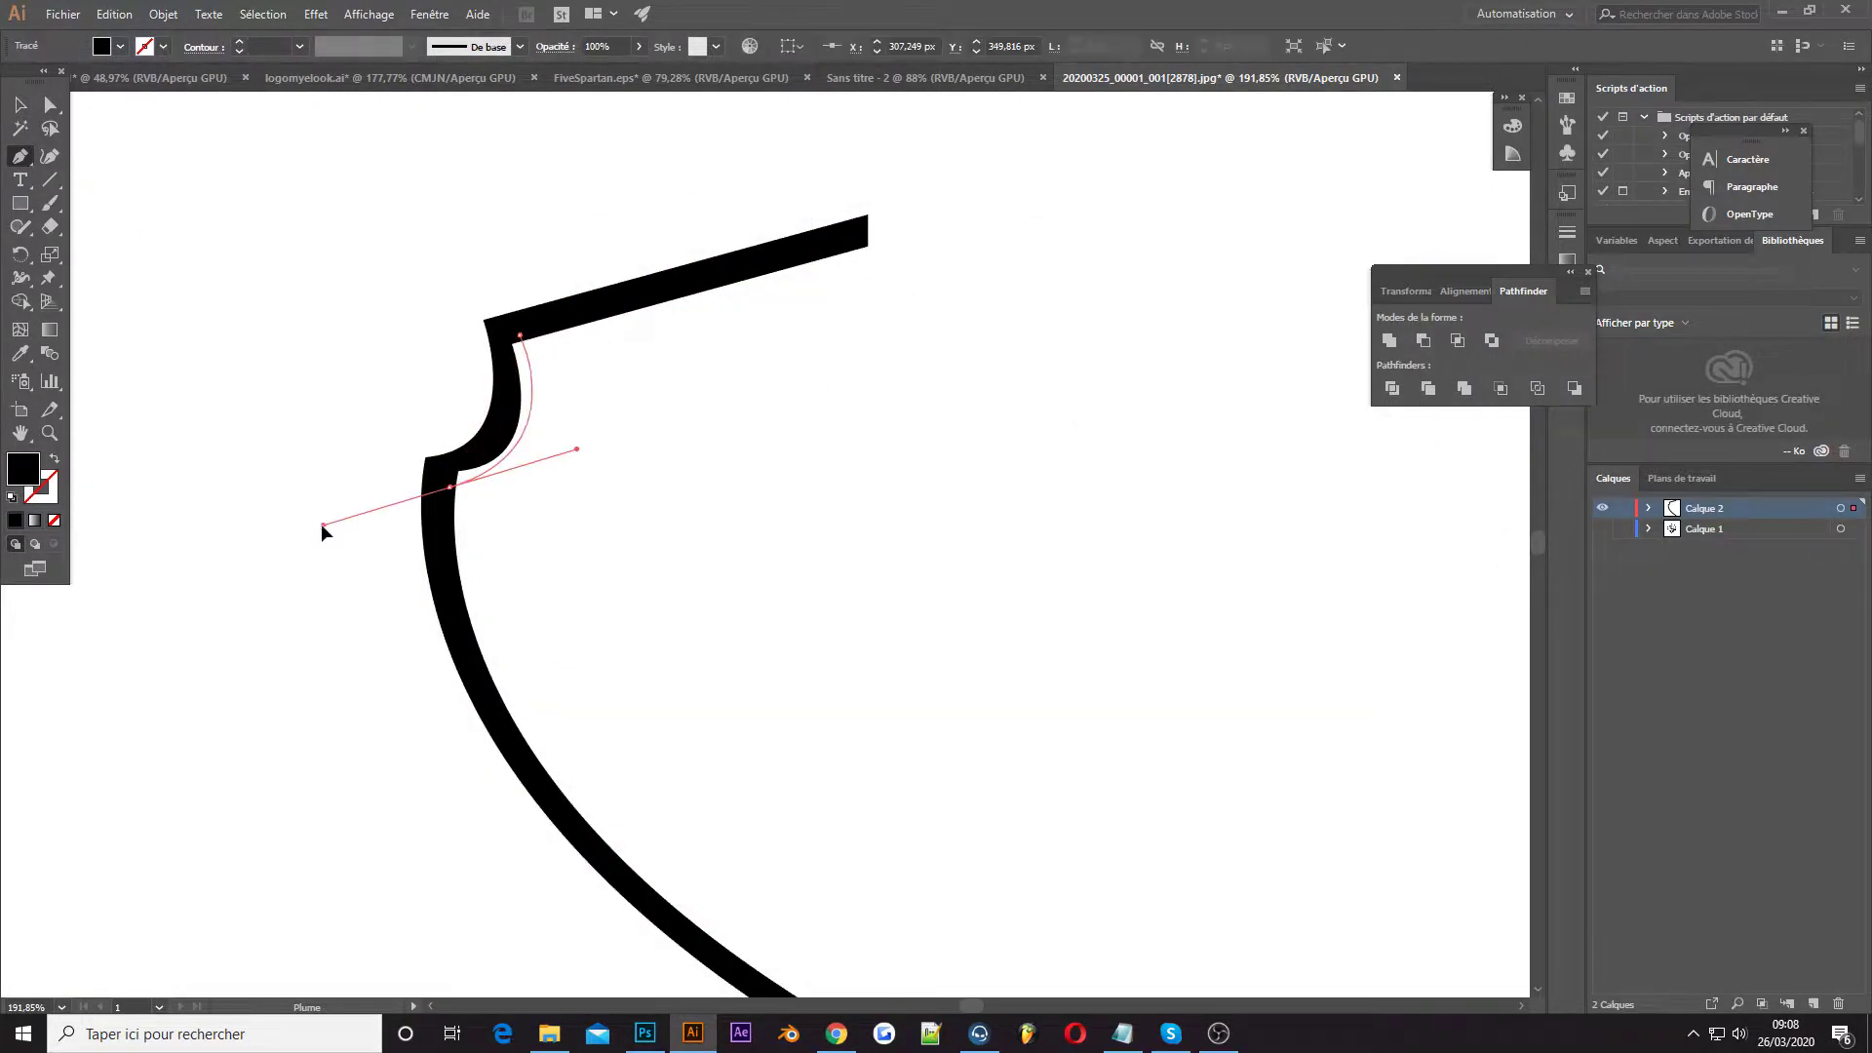
pyautogui.moveTo(448, 478); pyautogui.dragTo(341, 511)
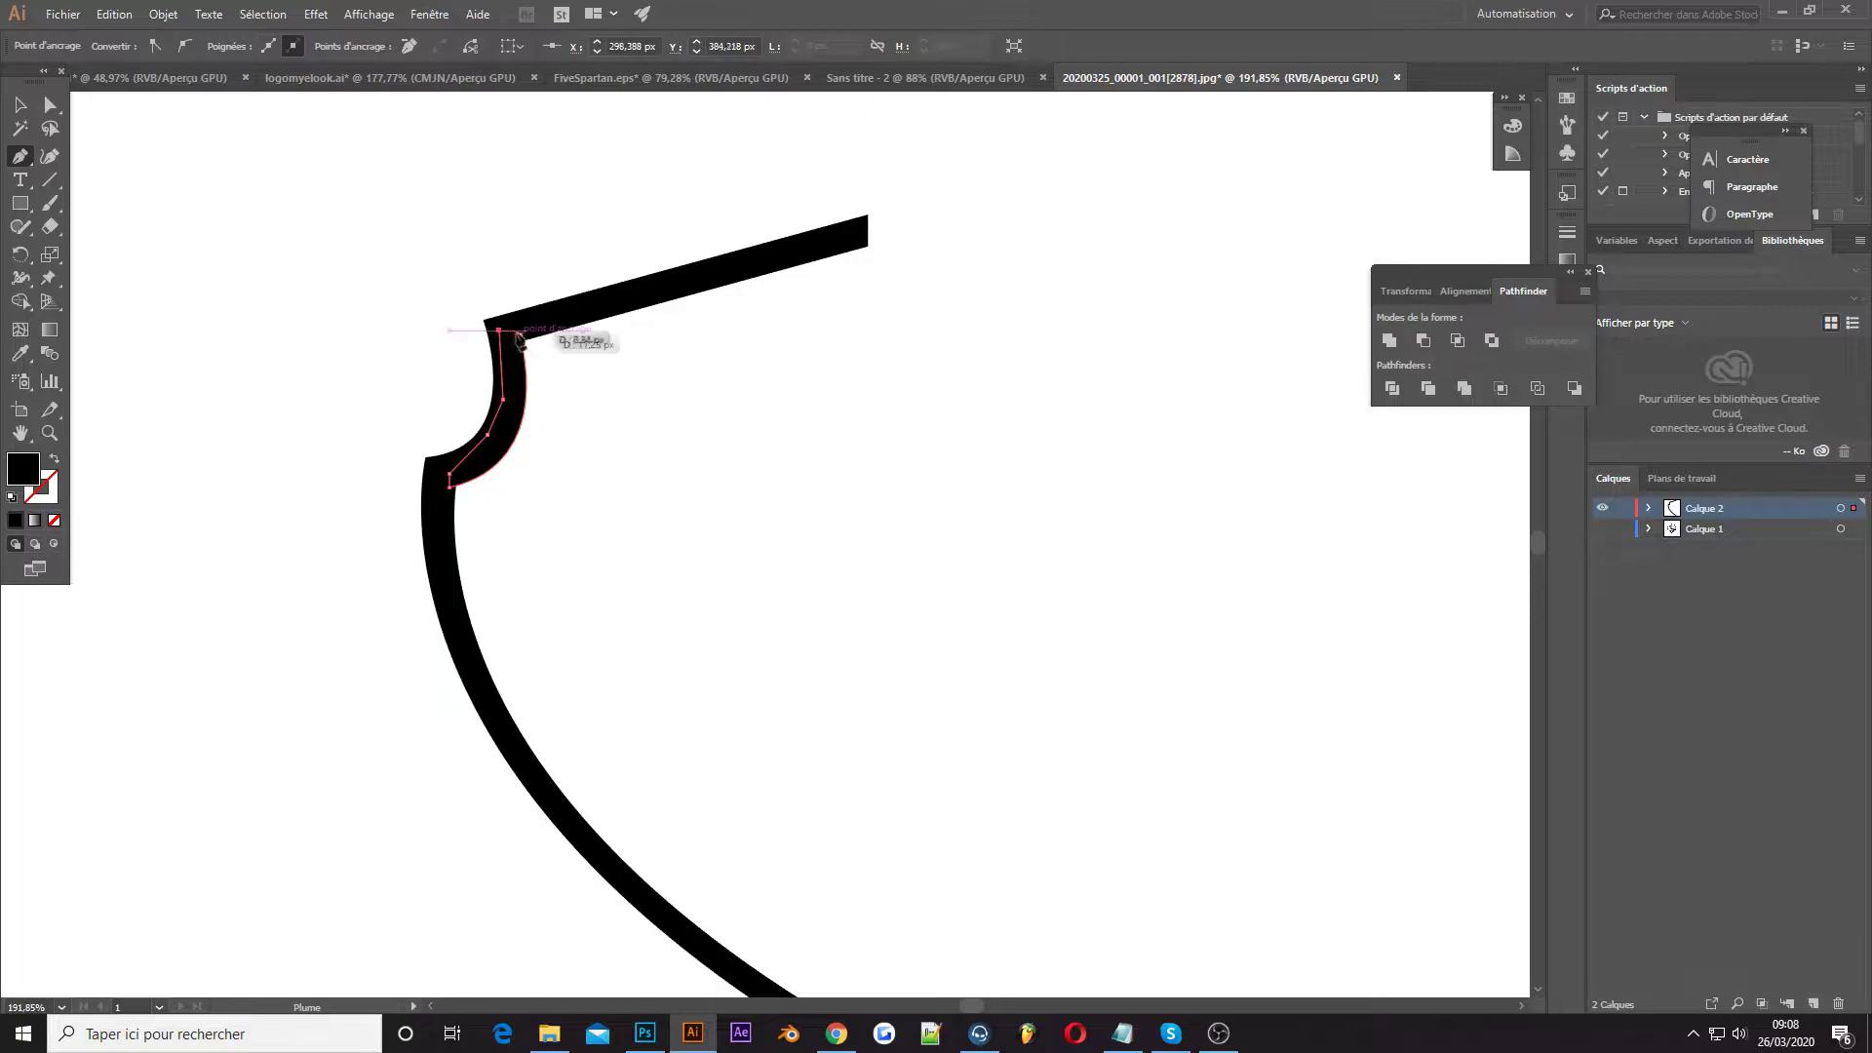
pyautogui.scroll(-3, 346, 663)
pyautogui.moveTo(867, 908); pyautogui.dragTo(870, 902)
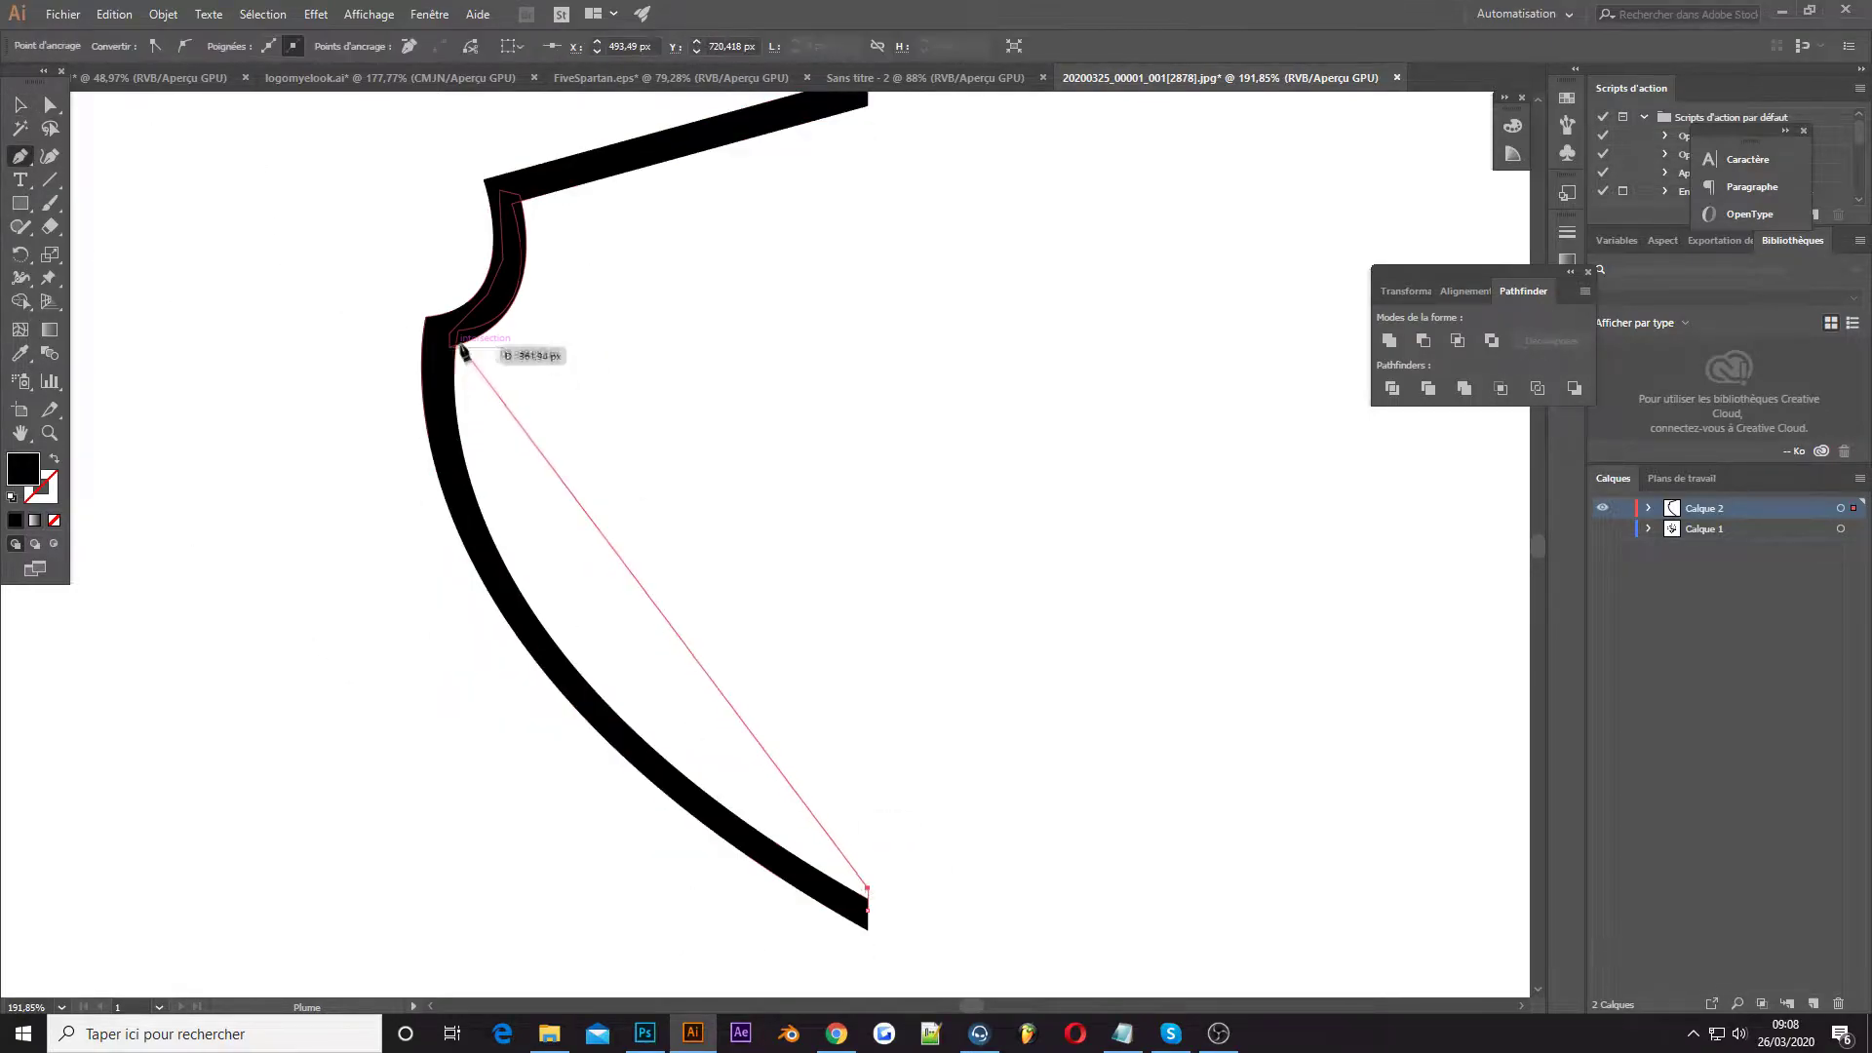
# Zoom out, smooth the shoulder corner, and close the inner-edge path at the bottom
pyautogui.press('z')
pyautogui.keyDown('alt'); pyautogui.click(723, 452); pyautogui.keyUp('alt')
pyautogui.moveTo(542, 372); pyautogui.dragTo(544, 426)
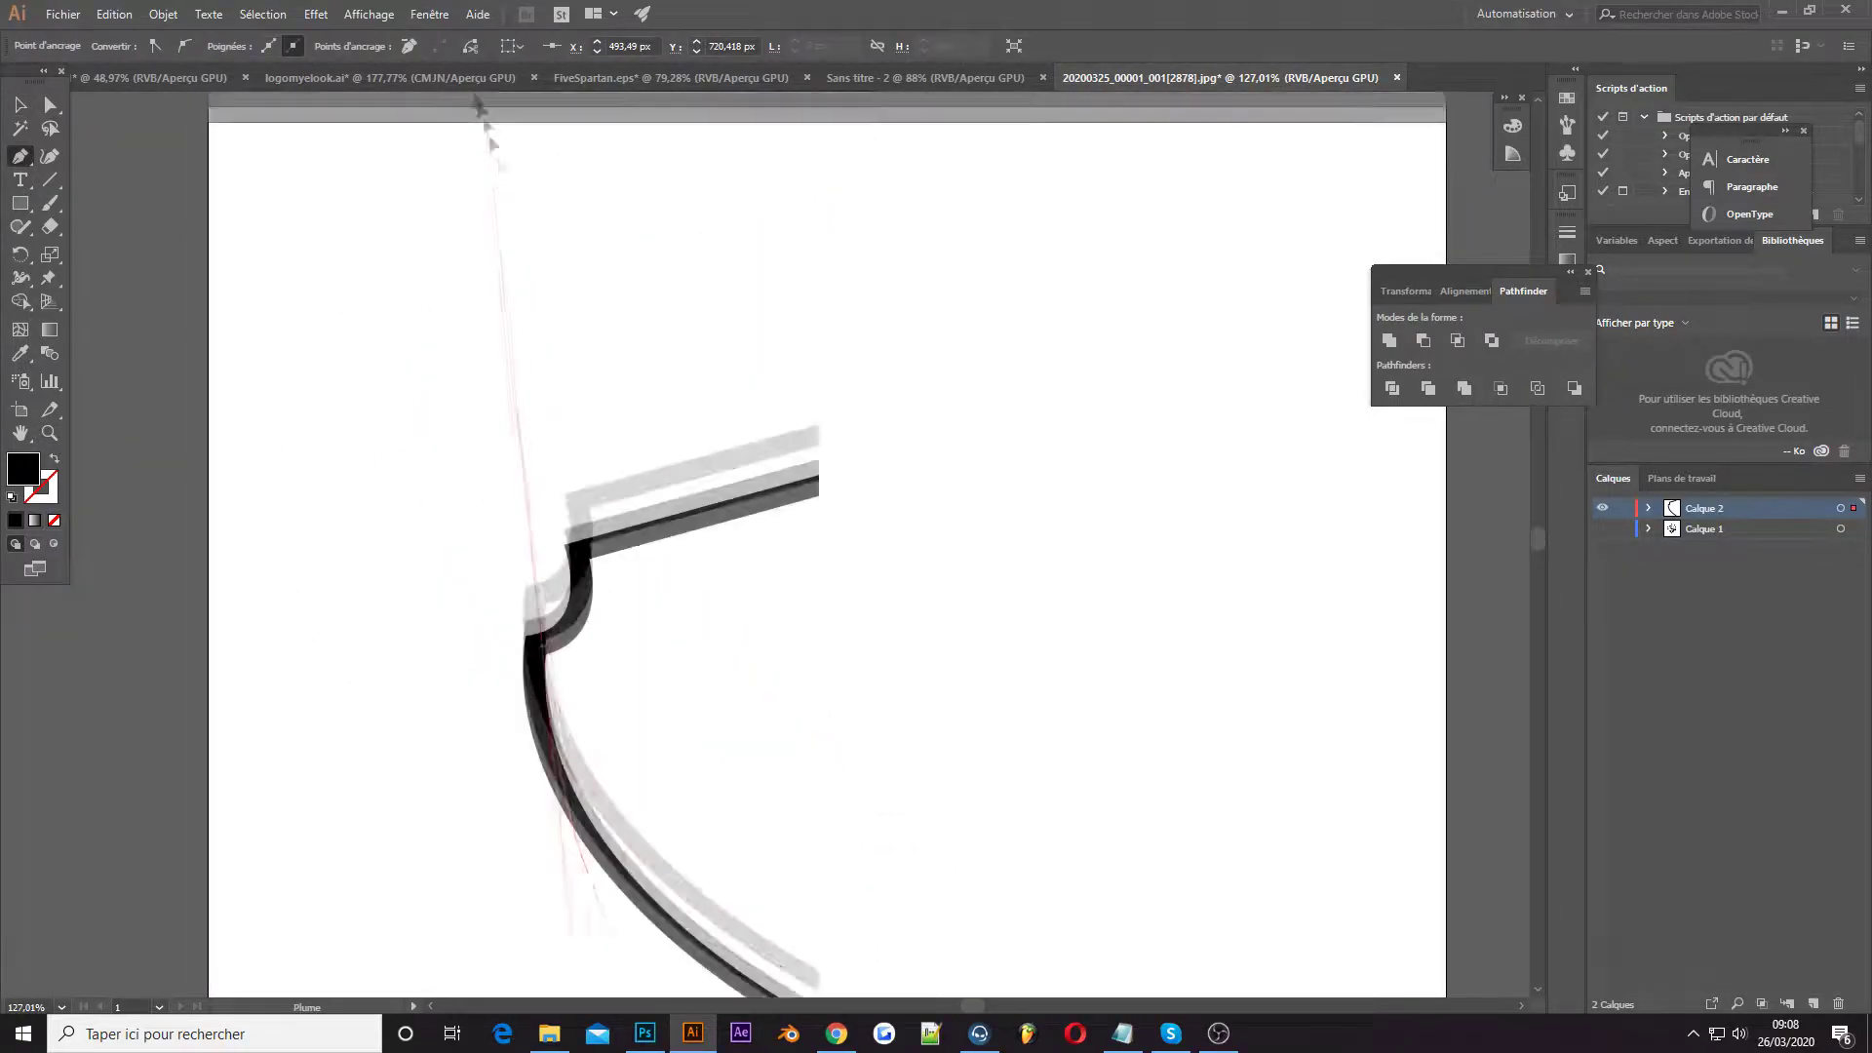
pyautogui.scroll(-3, 537, 418)
pyautogui.click(818, 765)
pyautogui.keyDown('ctrl'); pyautogui.click(295, 499); pyautogui.keyUp('ctrl')
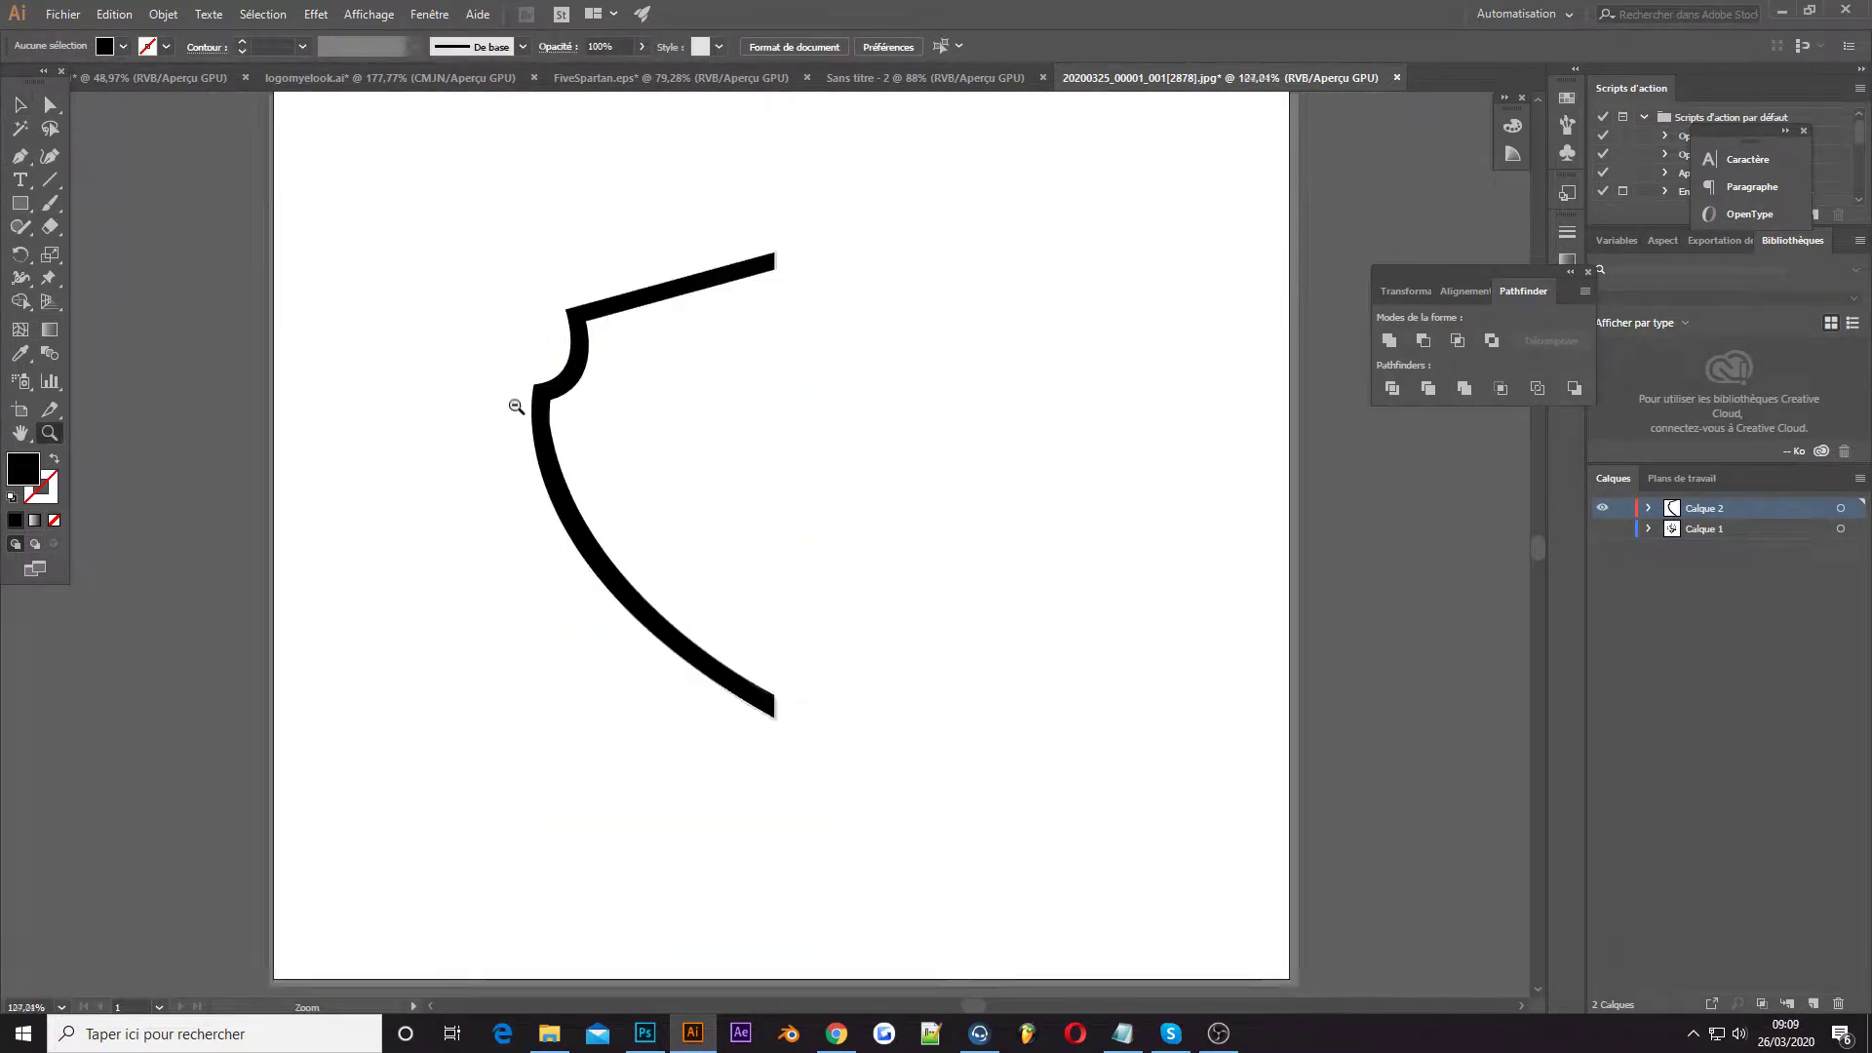
# Zoom in and extend the outline path from its right endpoint along the top edge
pyautogui.keyDown('alt'); pyautogui.scroll(3, 517, 405); pyautogui.keyUp('alt')
pyautogui.keyDown('ctrl'); pyautogui.click(726, 665); pyautogui.keyUp('ctrl')
pyautogui.press('v')
pyautogui.click(446, 540)
pyautogui.scroll(1, 447, 540)
pyautogui.scroll(-1, 447, 546)
pyautogui.press('p')
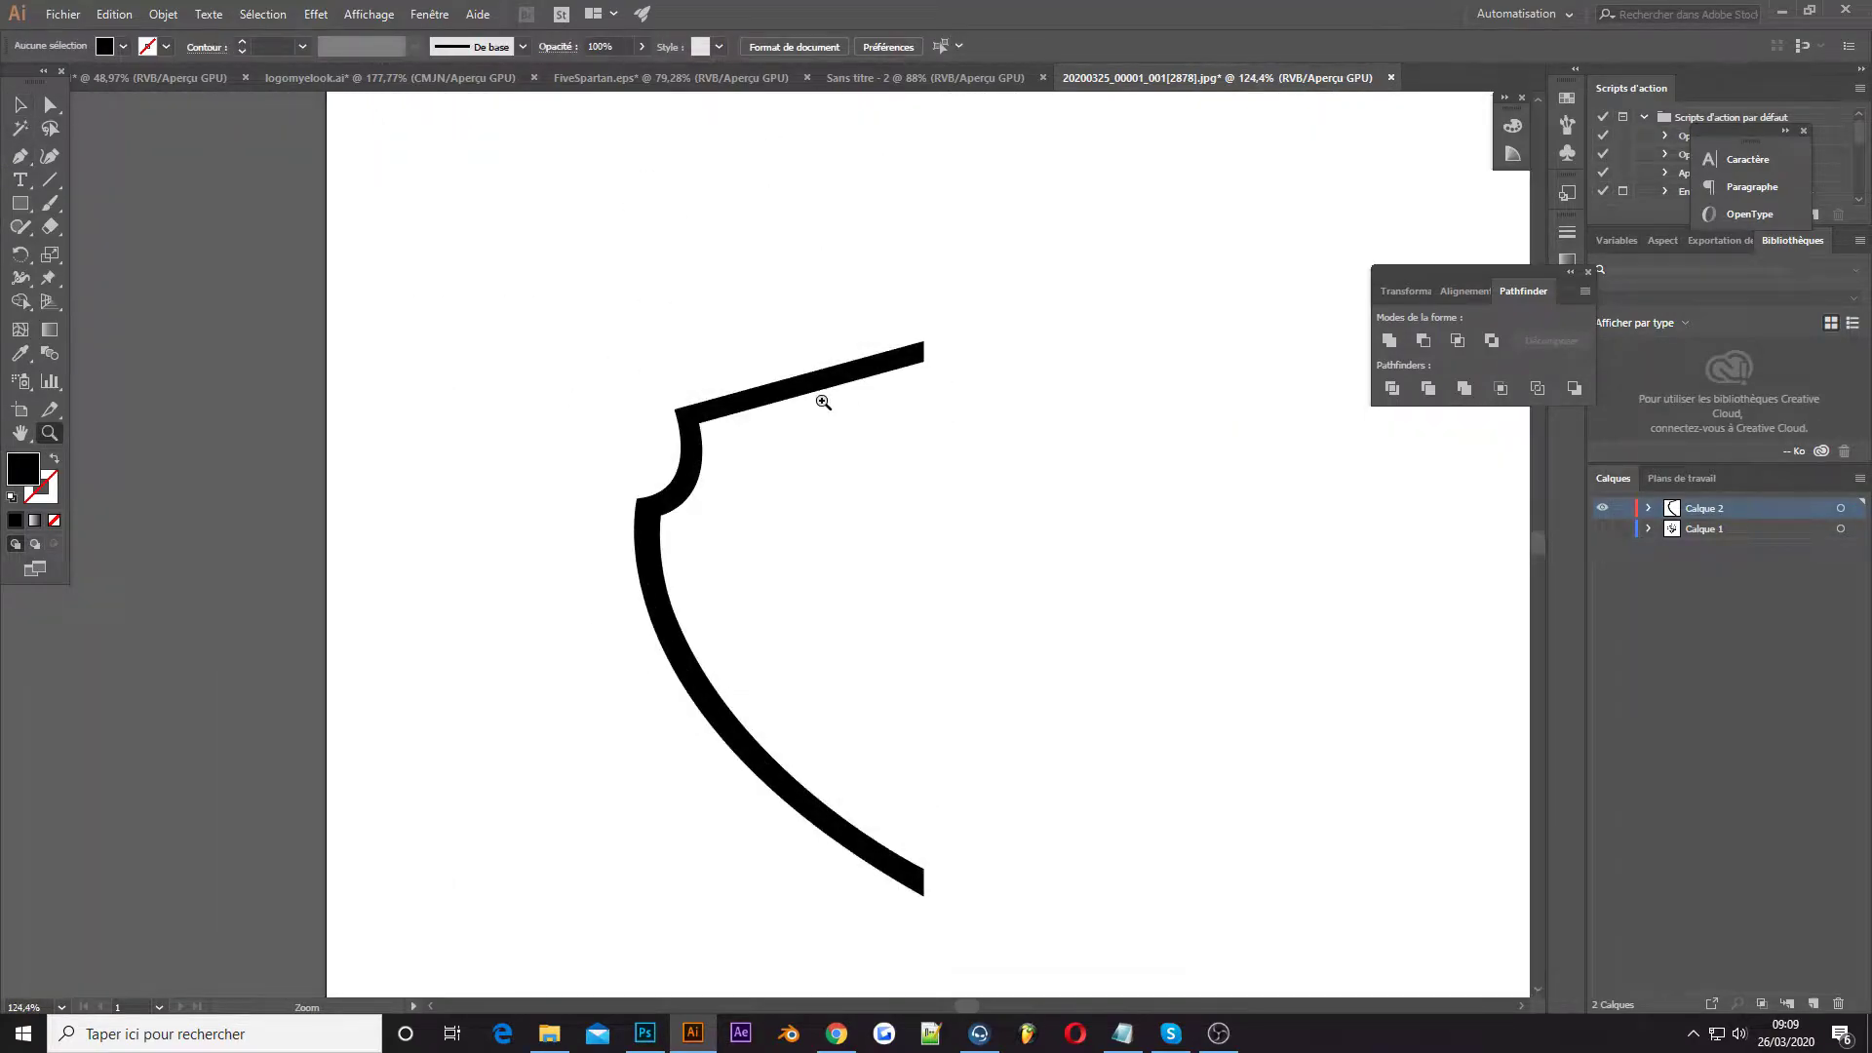
pyautogui.scroll(2, 1076, 325)
pyautogui.click(1045, 294)
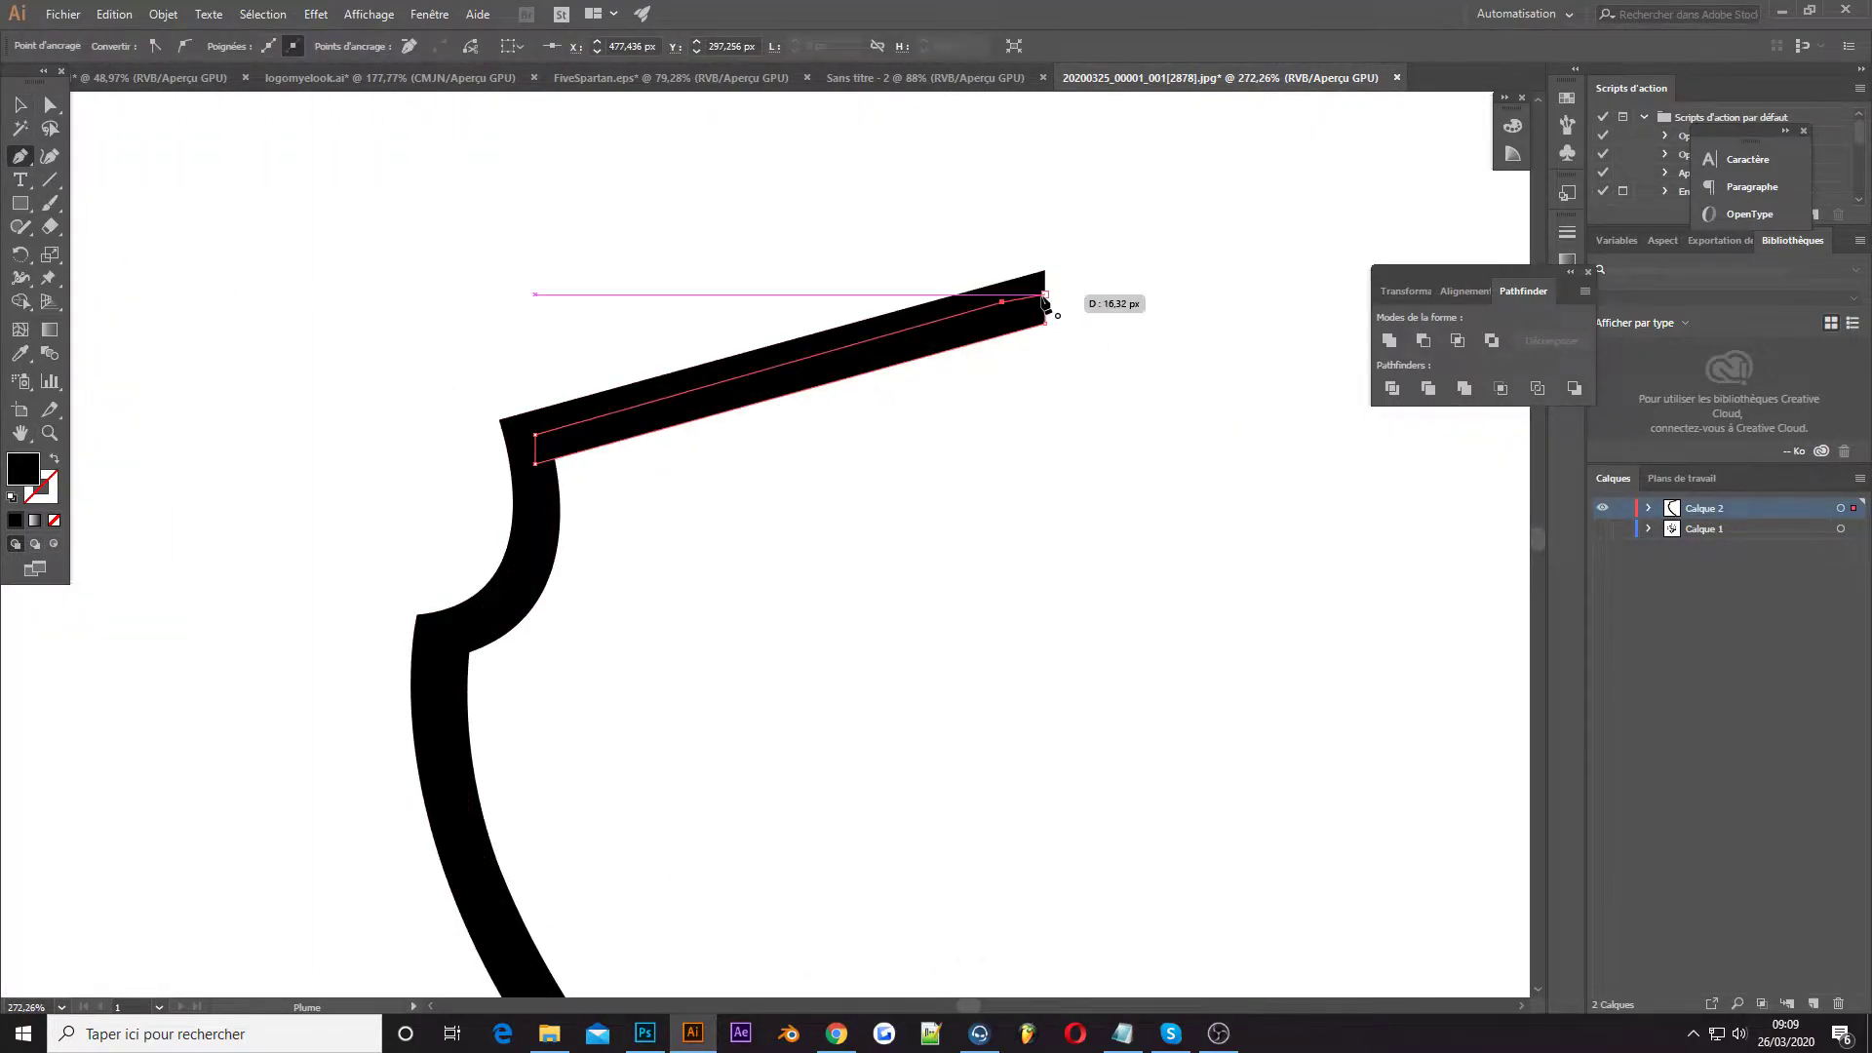
pyautogui.keyDown('ctrl'); pyautogui.click(124, 472); pyautogui.keyUp('ctrl')
# Fit the artboard in view and trace a path around the shield's inner notch
pyautogui.press('z')
pyautogui.hotkey('ctrl', '0')
pyautogui.scroll(3, 826, 568)
pyautogui.scroll(2, 927, 484)
pyautogui.press('p')
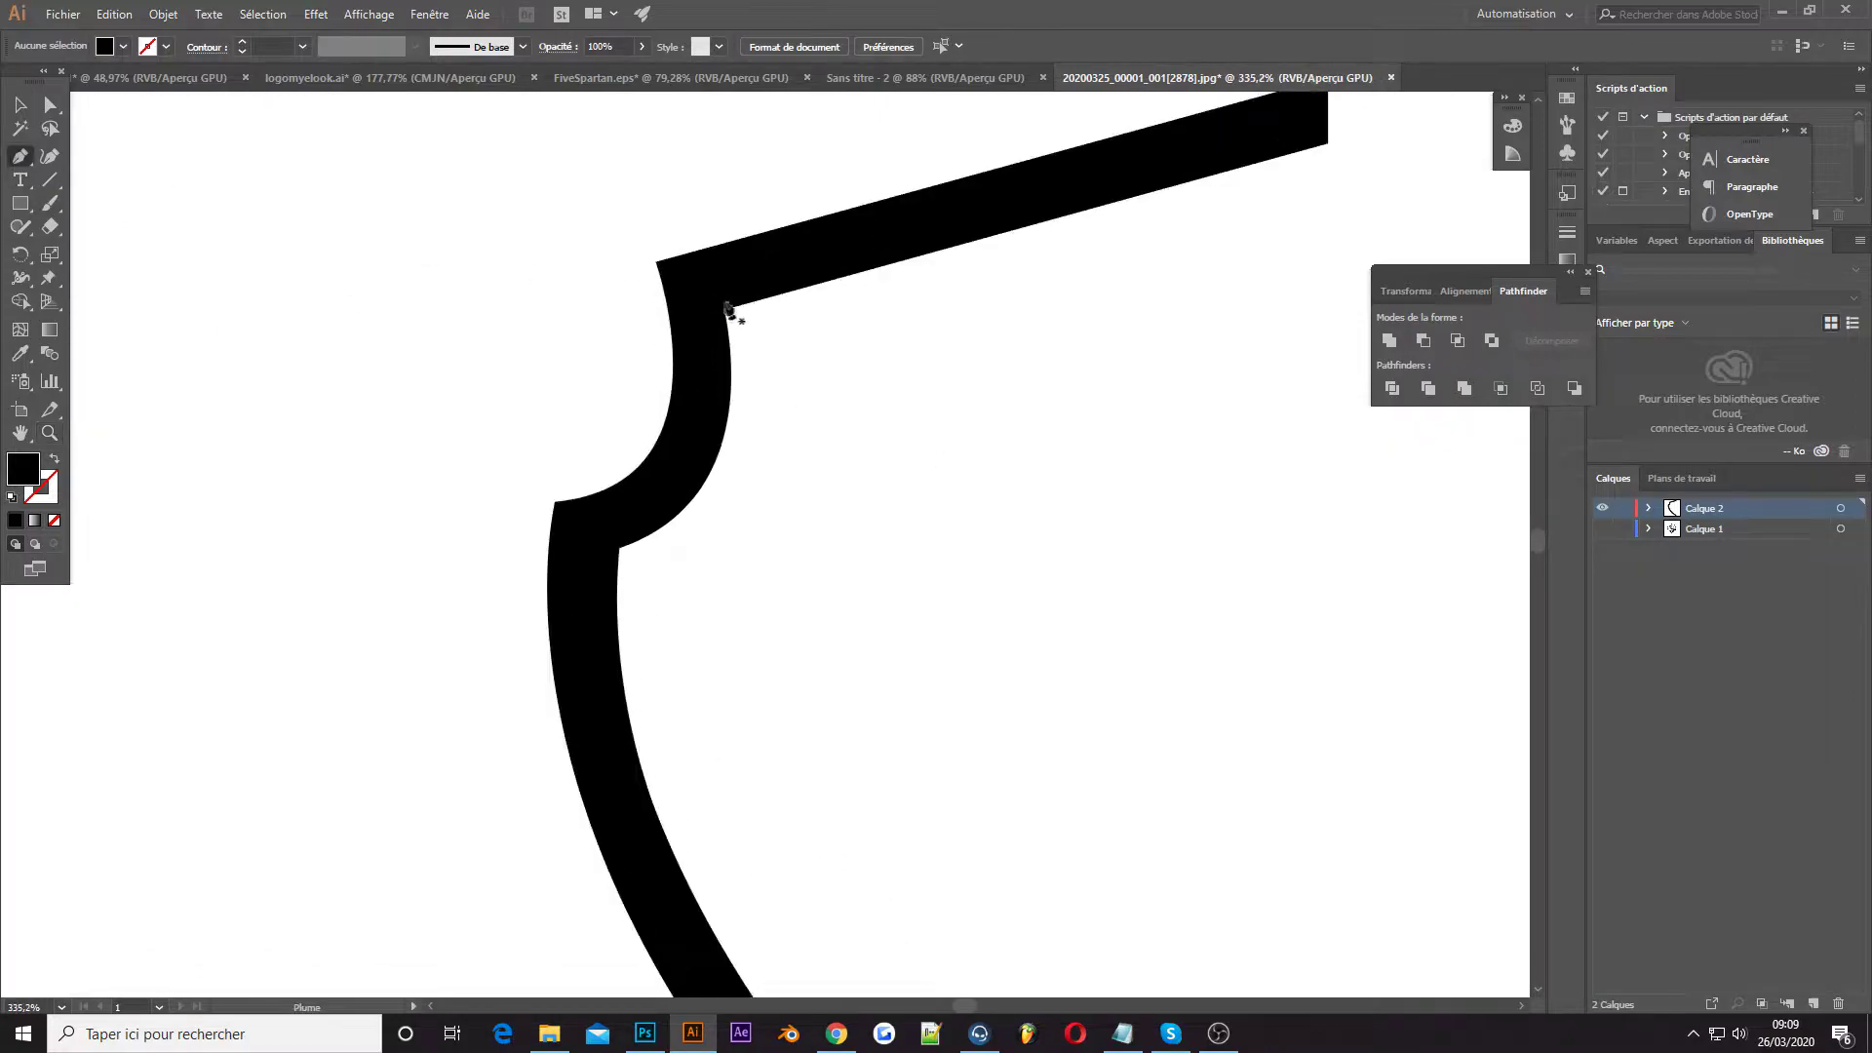
pyautogui.click(726, 302)
pyautogui.moveTo(609, 553); pyautogui.dragTo(425, 612)
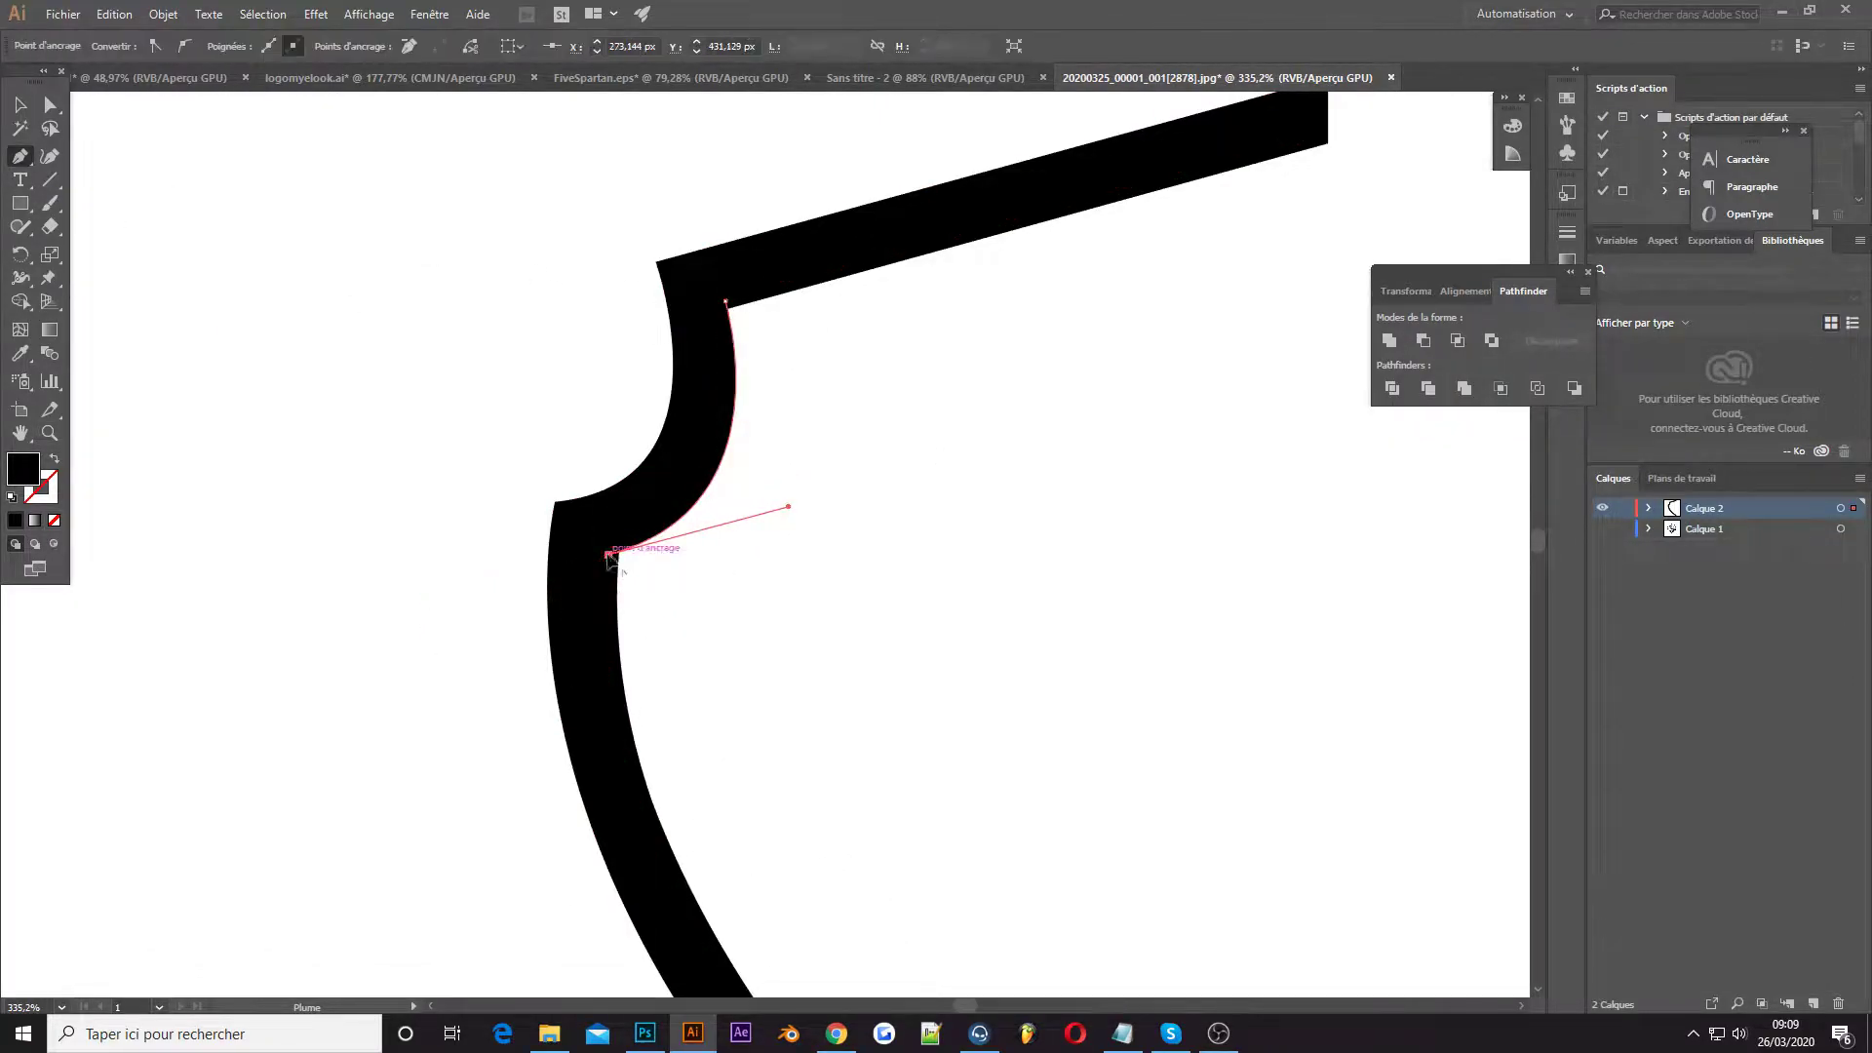
pyautogui.keyDown('ctrl'); pyautogui.click(585, 368); pyautogui.keyUp('ctrl')
pyautogui.press('z')
pyautogui.moveTo(584, 367); pyautogui.dragTo(319, 354)
# Select the left shield outline and reflect a copy about the centre to form the right half
pyautogui.click(1601, 529)
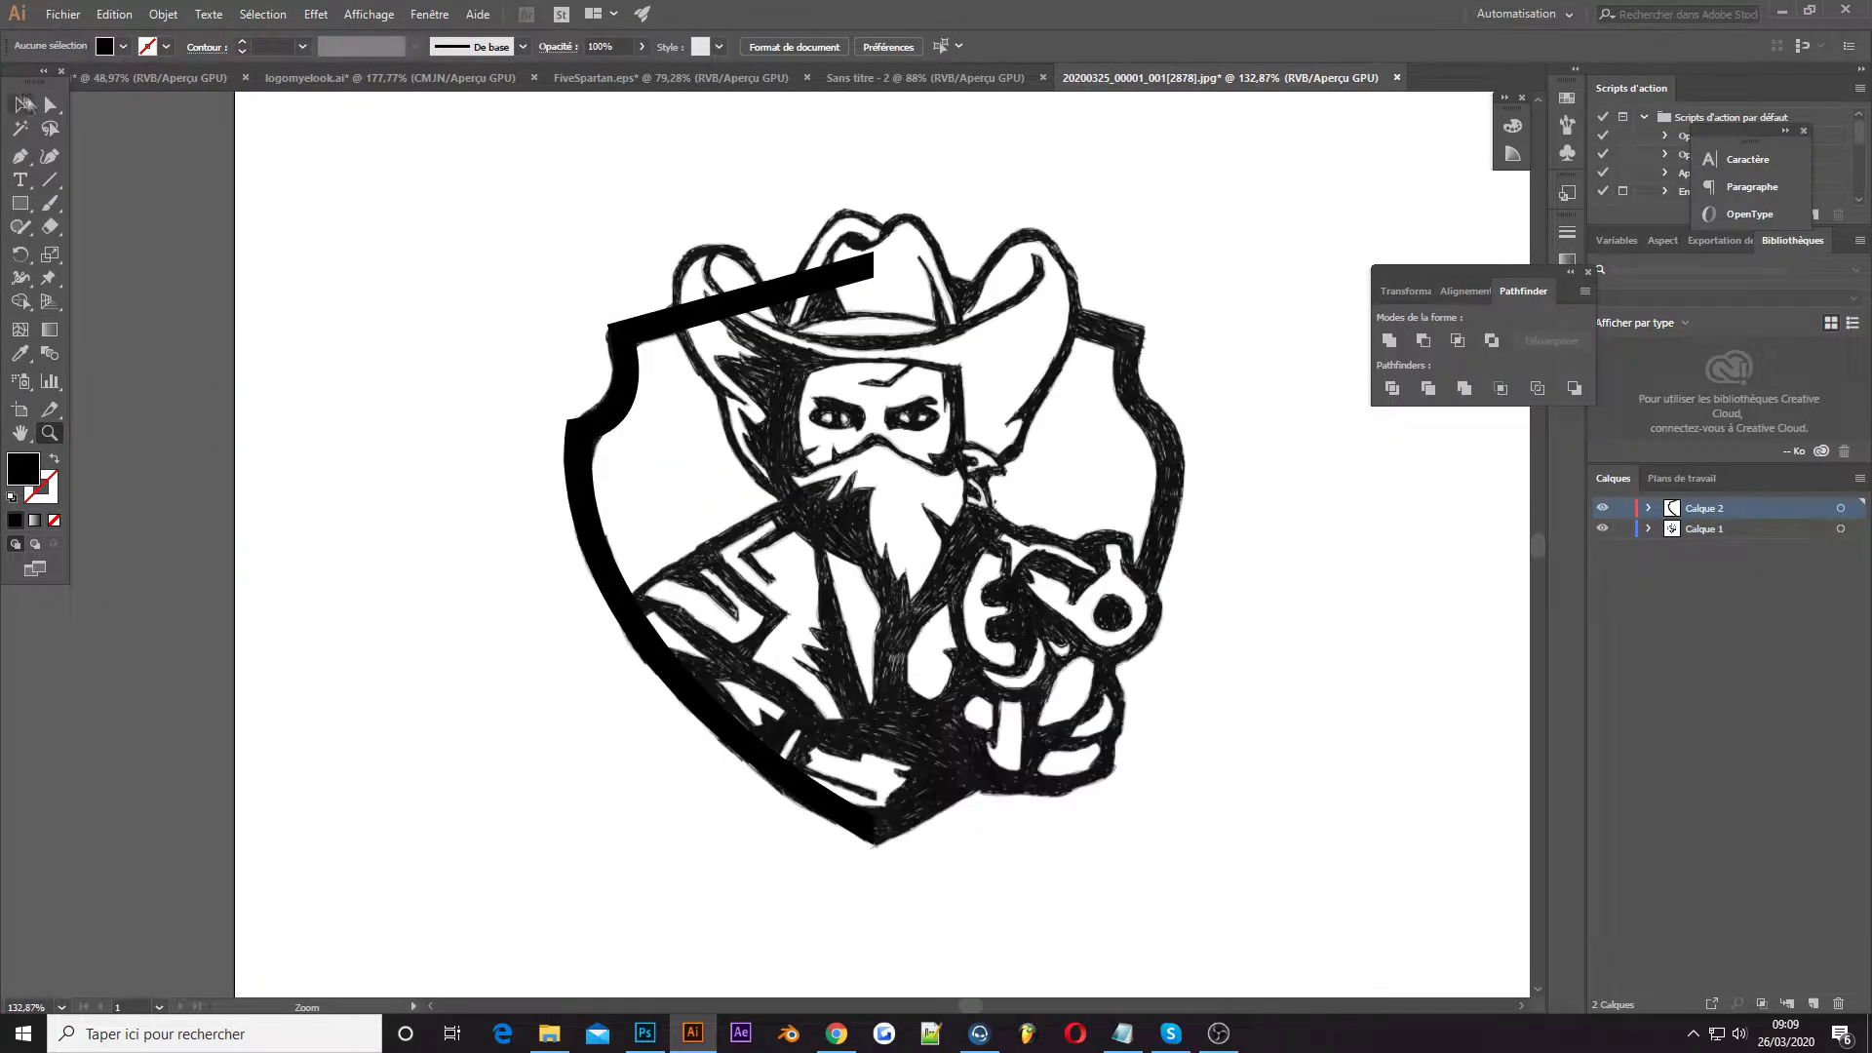
pyautogui.click(1839, 508)
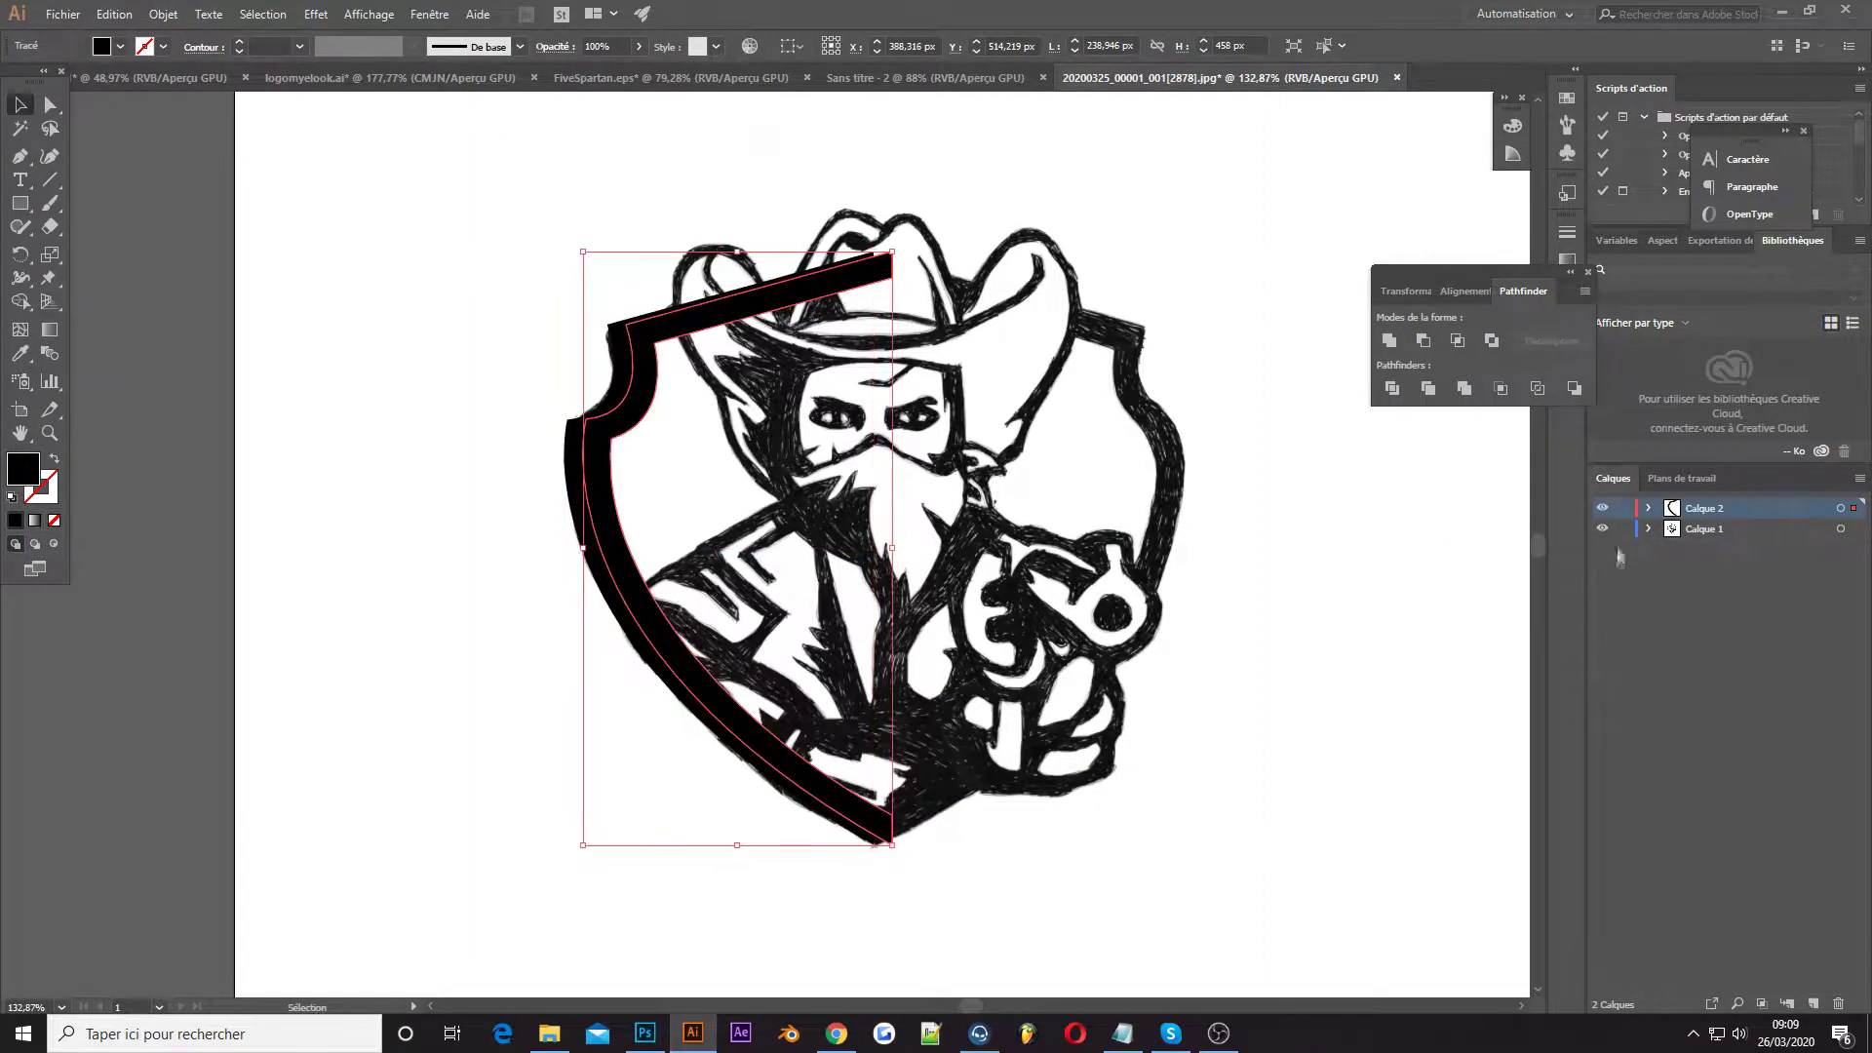
pyautogui.click(1602, 528)
pyautogui.click(19, 253)
pyautogui.moveTo(710, 510); pyautogui.dragTo(682, 507)
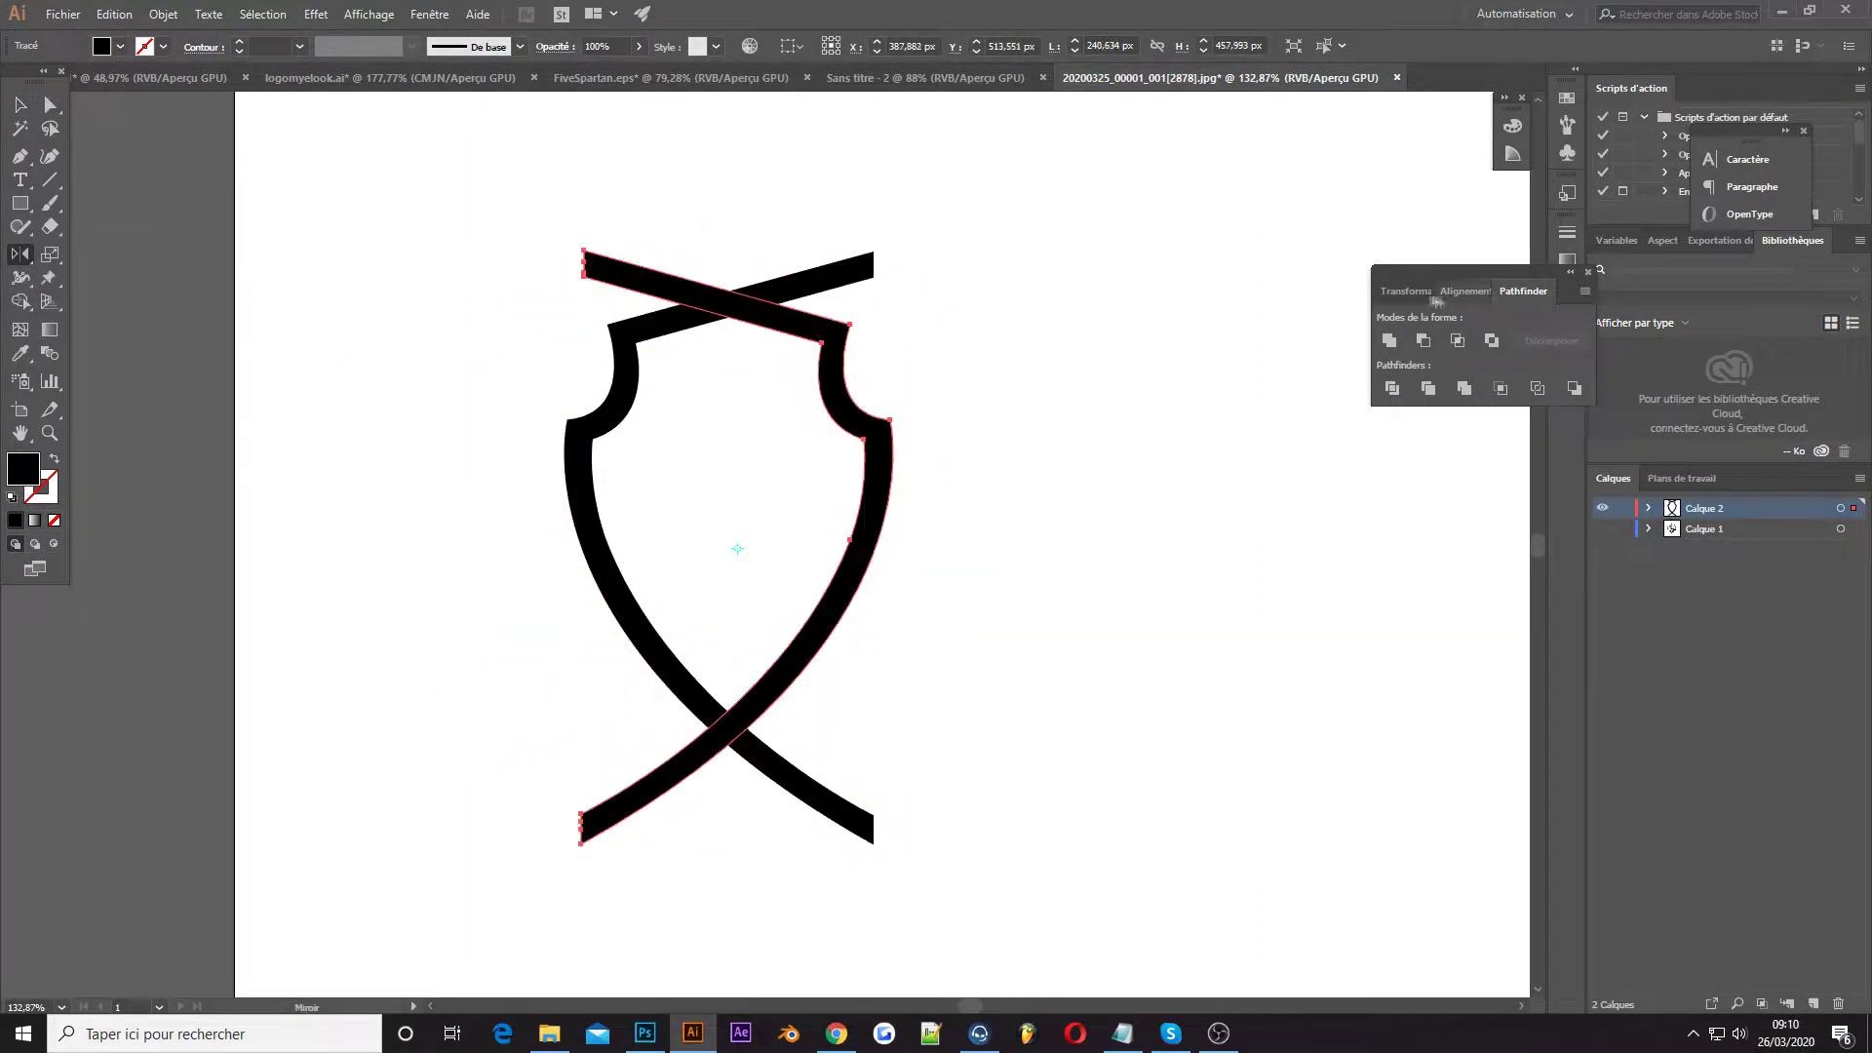
pyautogui.hotkey('shift', 'F8')
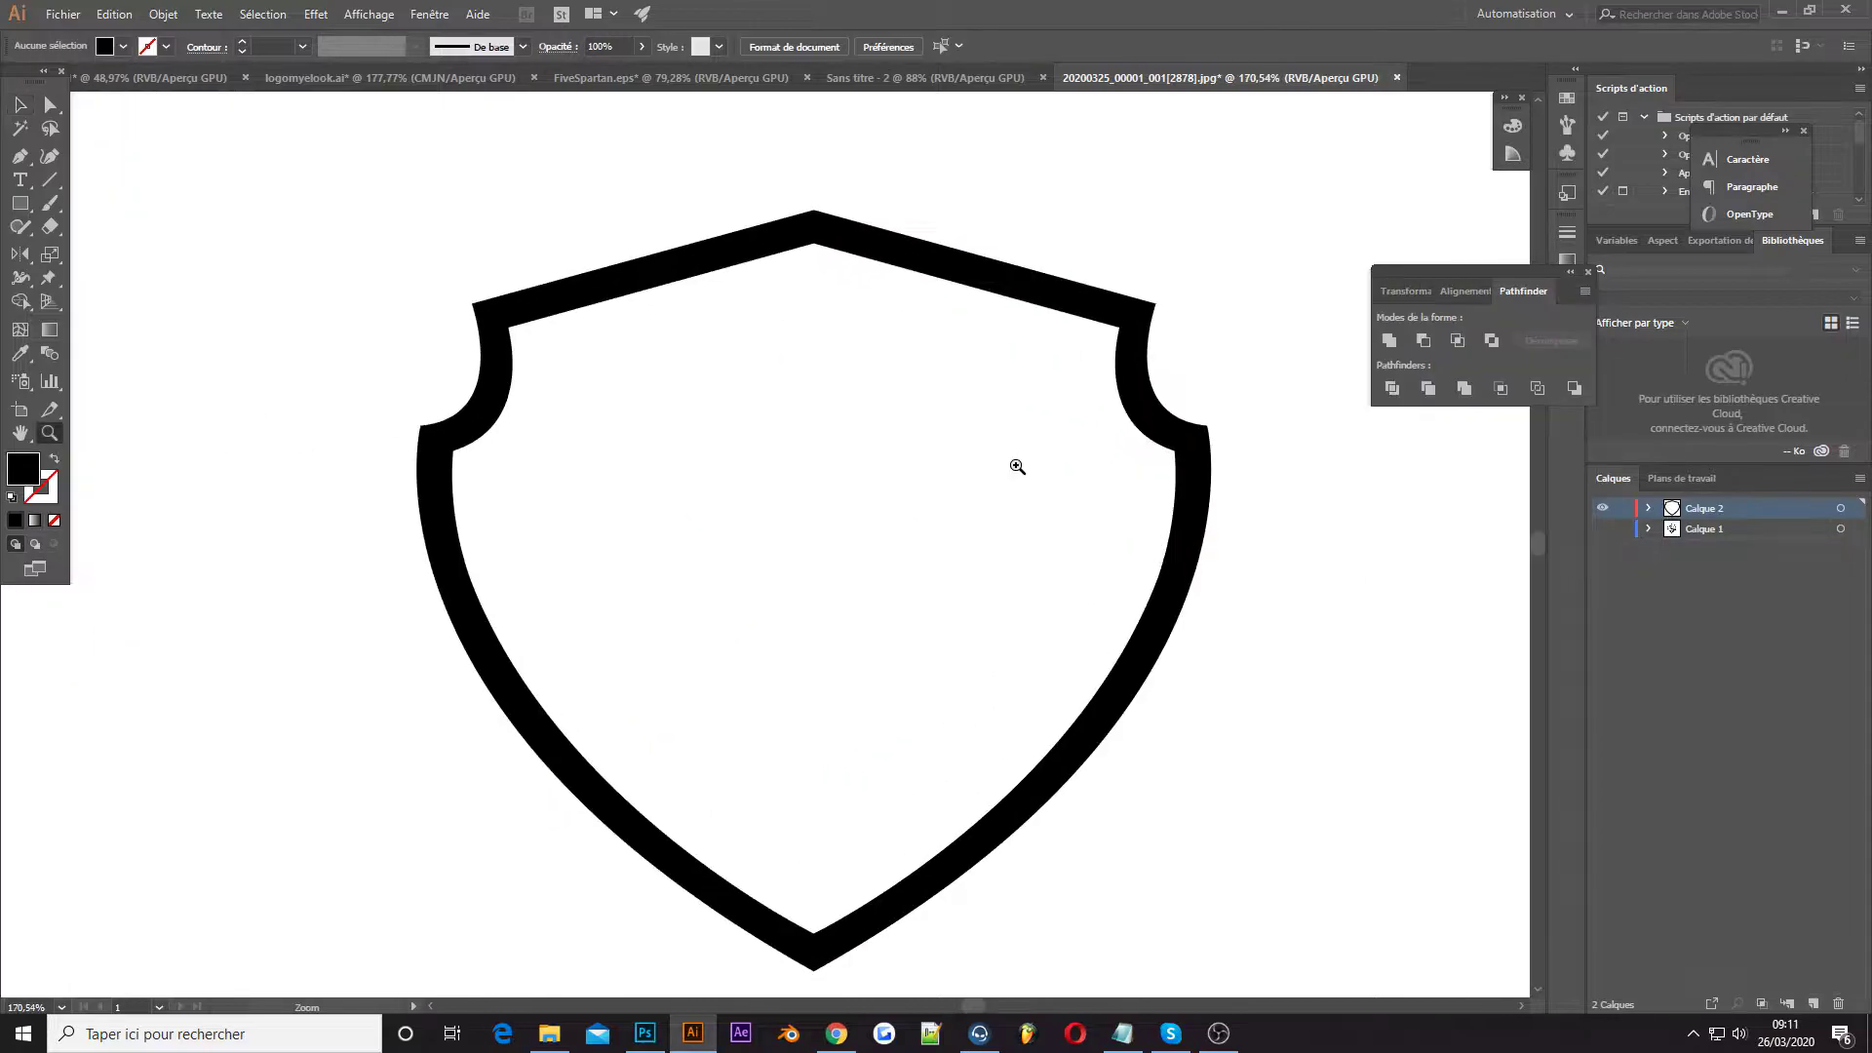
# Show the sketch and trace an unfilled silhouette from the hat brim down the left side
pyautogui.click(1601, 528)
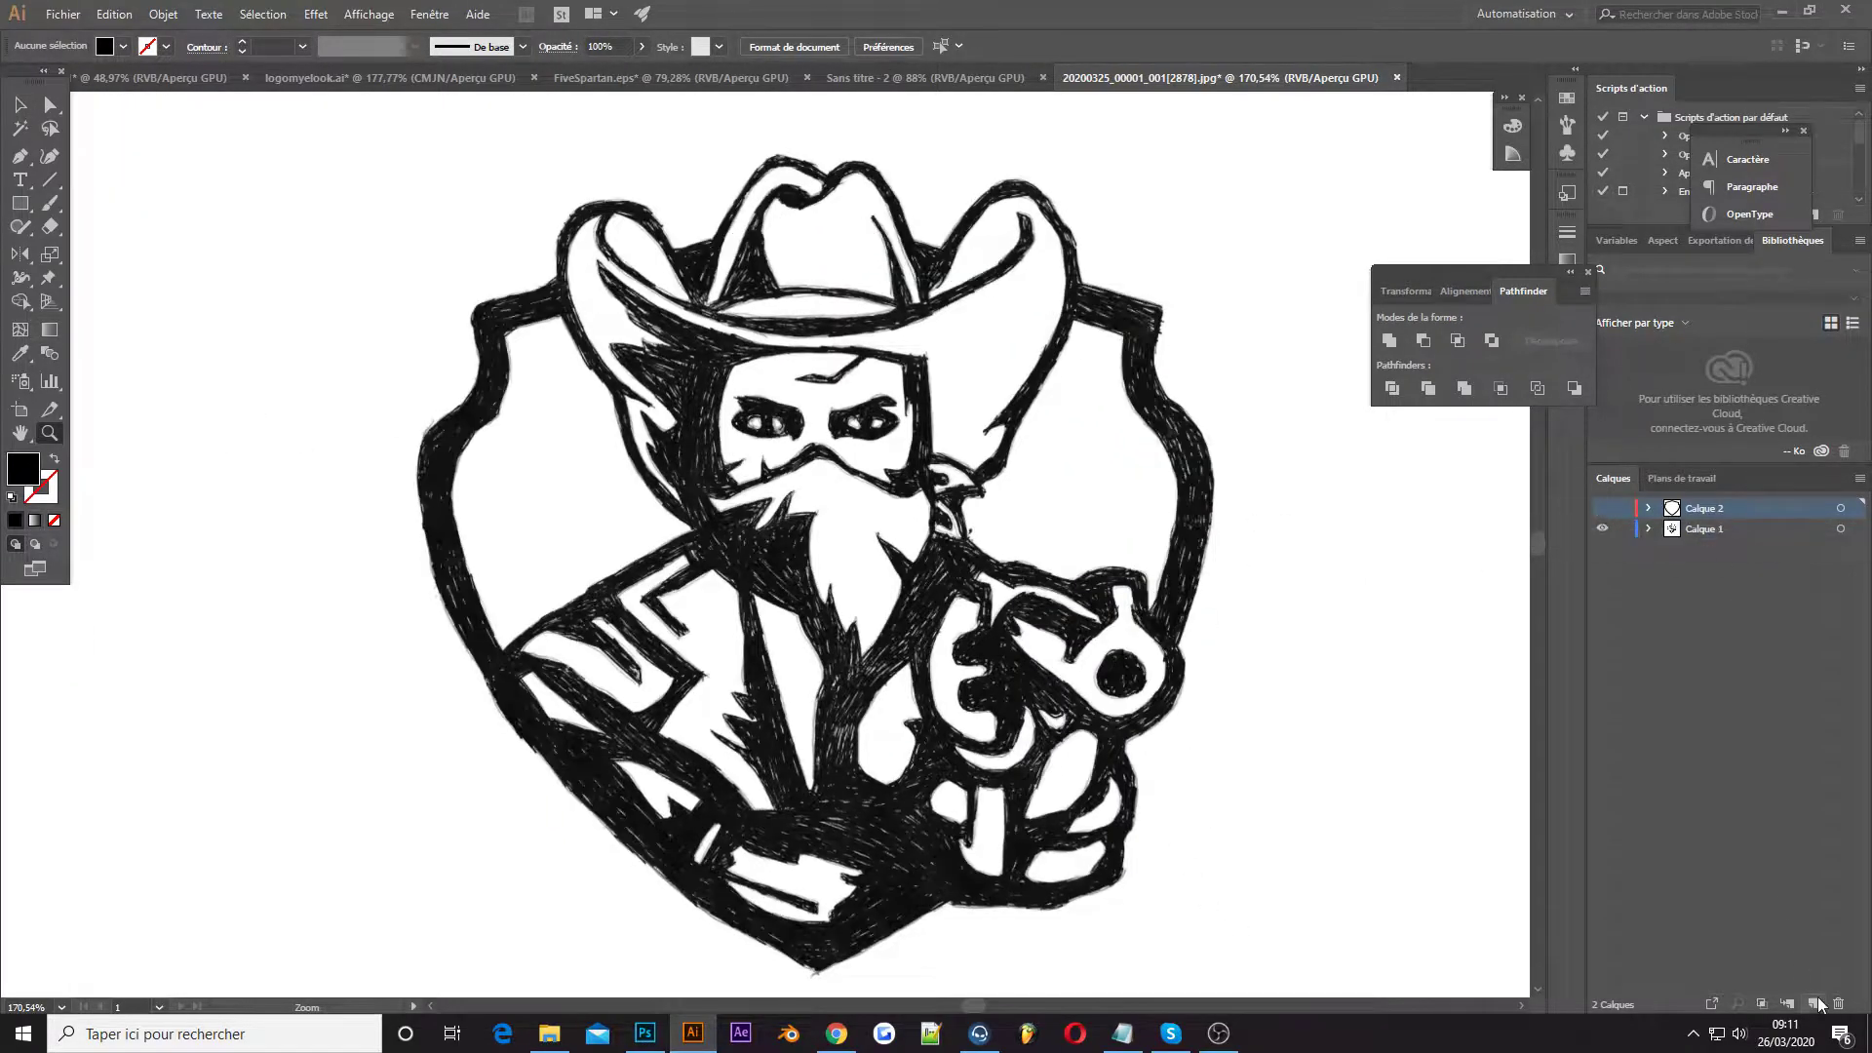
pyautogui.click(687, 270)
pyautogui.moveTo(609, 197); pyautogui.dragTo(554, 209)
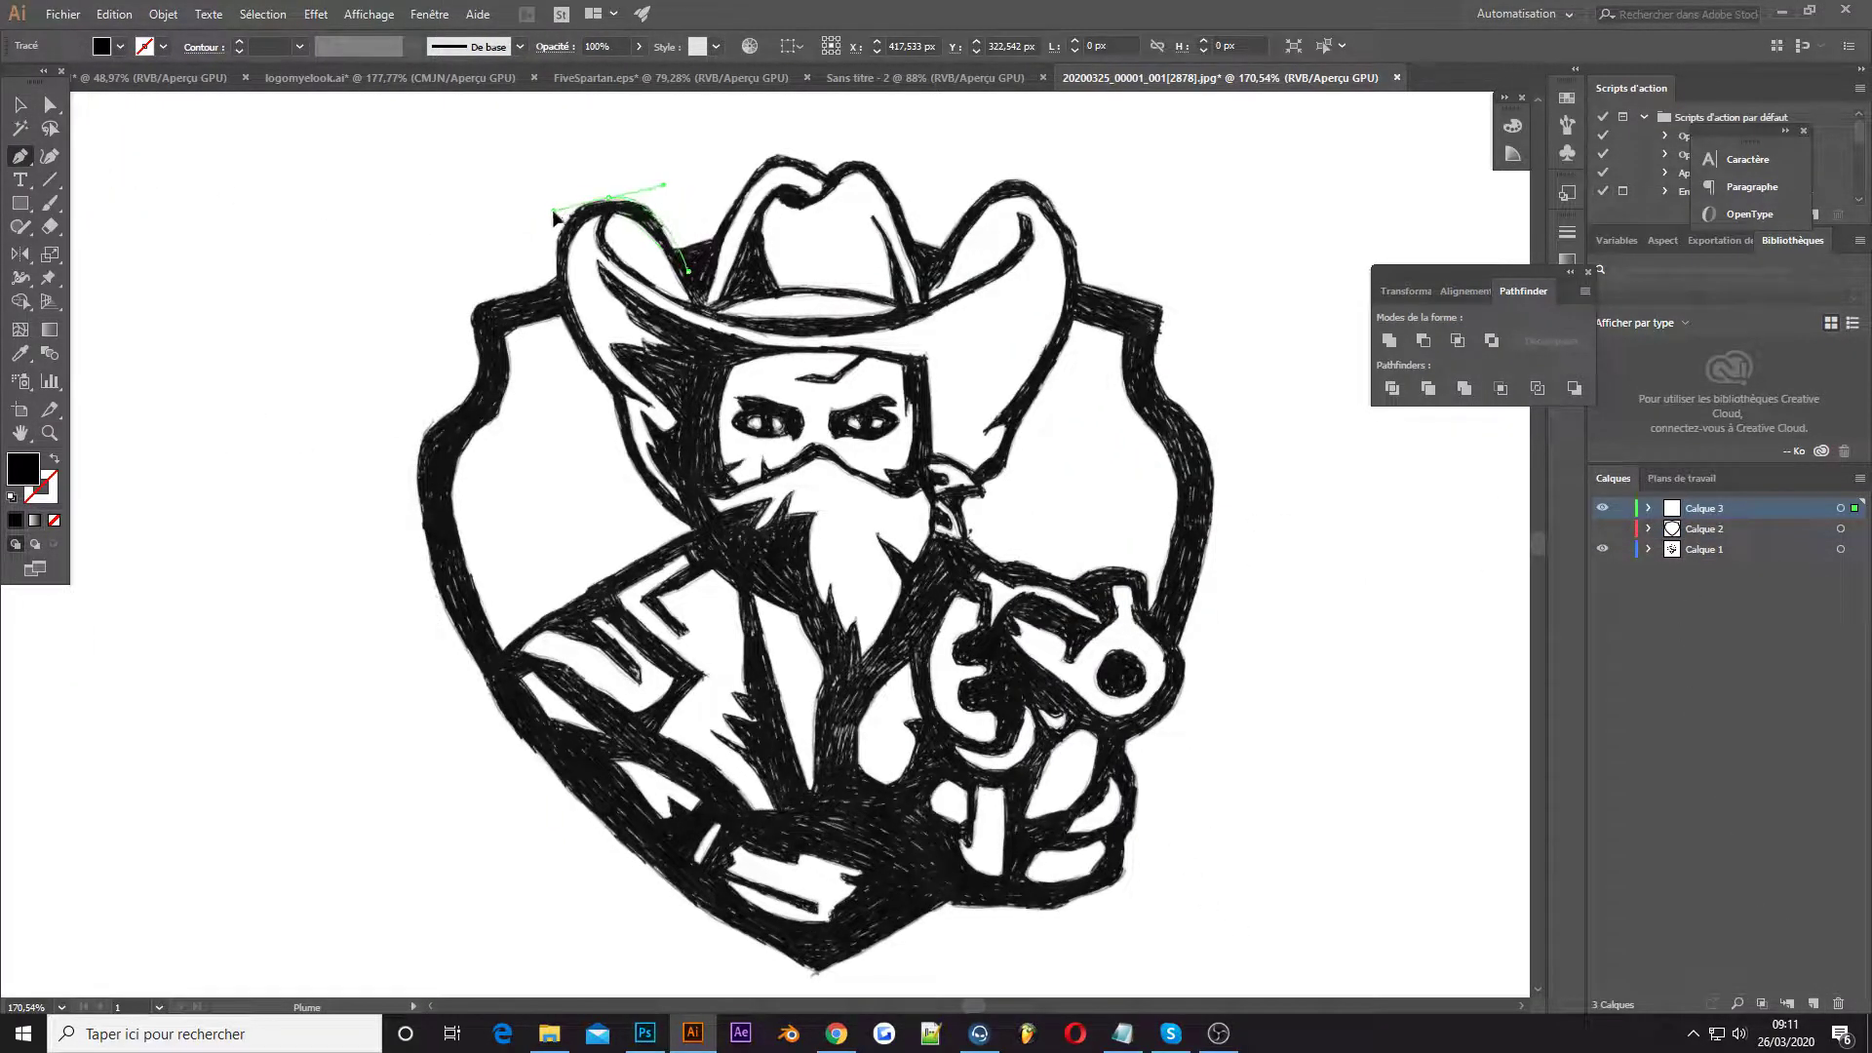
pyautogui.click(555, 283)
pyautogui.click(611, 390)
pyautogui.click(612, 480)
pyautogui.click(54, 519)
pyautogui.click(689, 529)
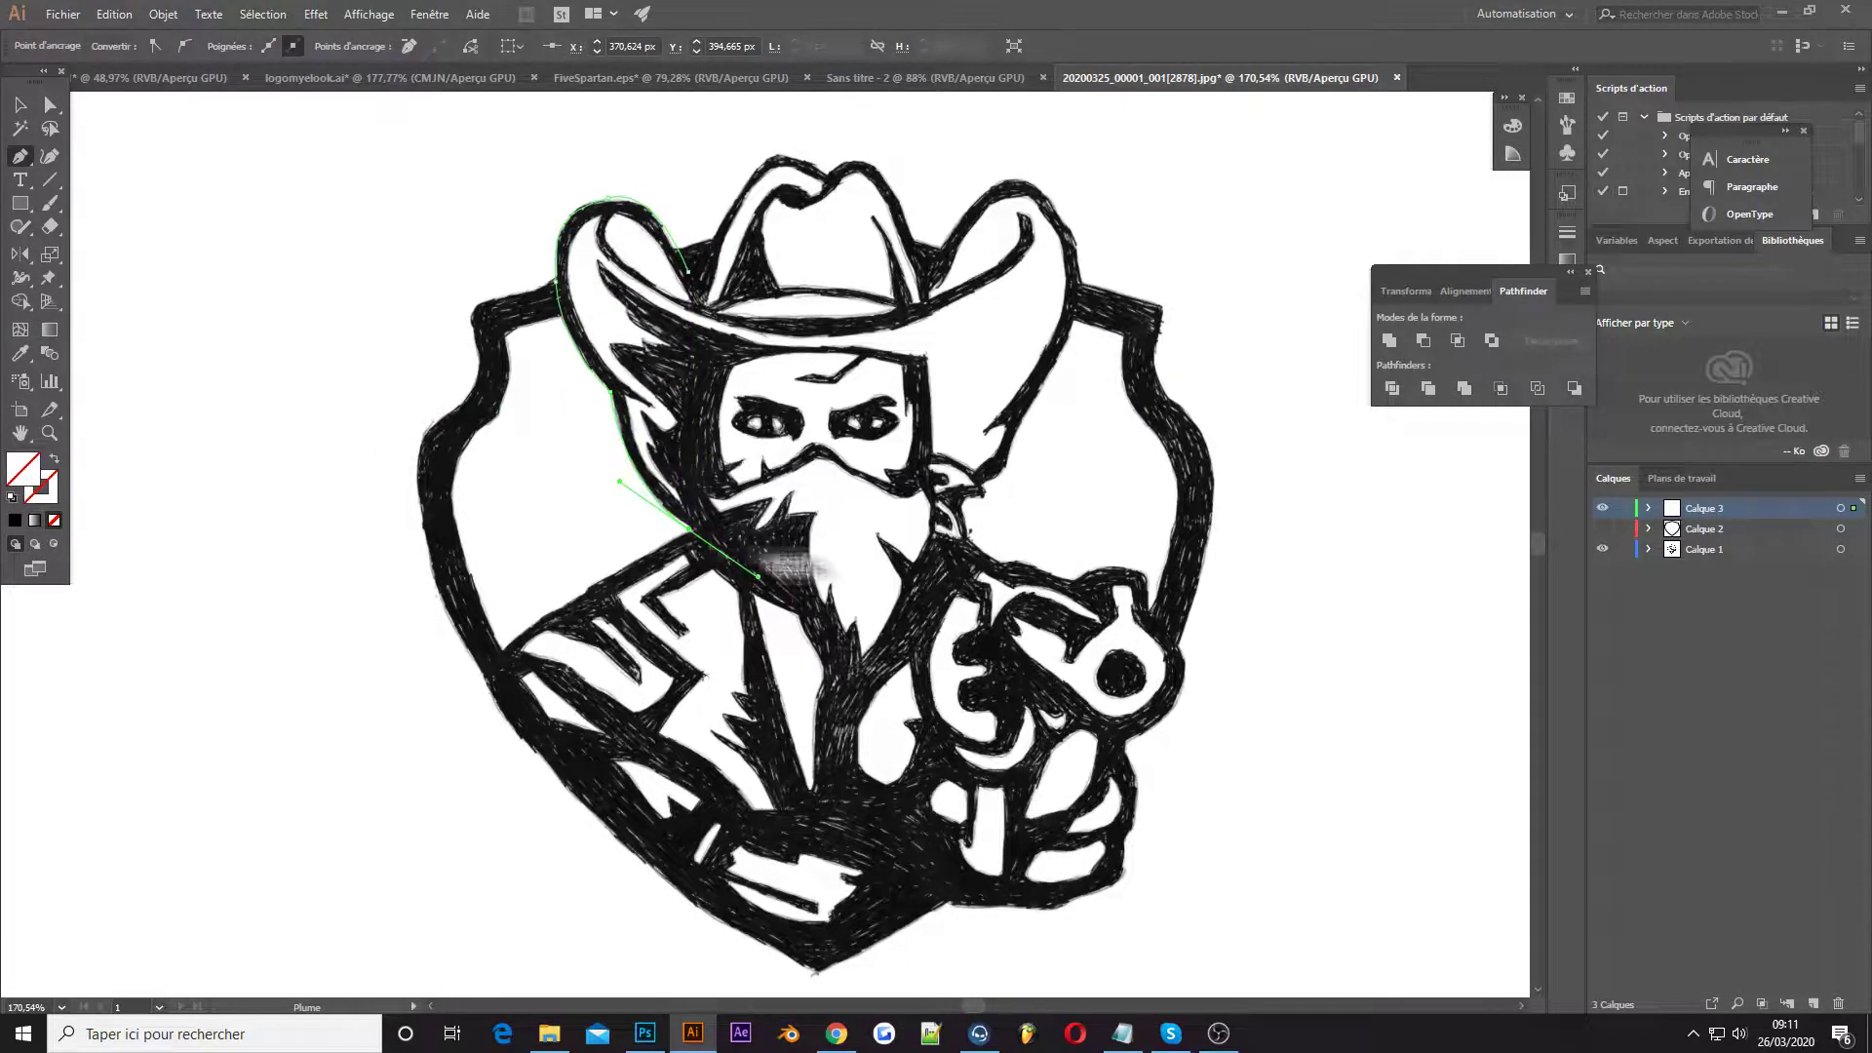
pyautogui.click(501, 648)
pyautogui.click(501, 684)
# Continue the silhouette along the bottom and up around the right hand and revolver
pyautogui.click(571, 776)
pyautogui.click(693, 886)
pyautogui.click(810, 952)
pyautogui.click(908, 906)
pyautogui.click(1066, 900)
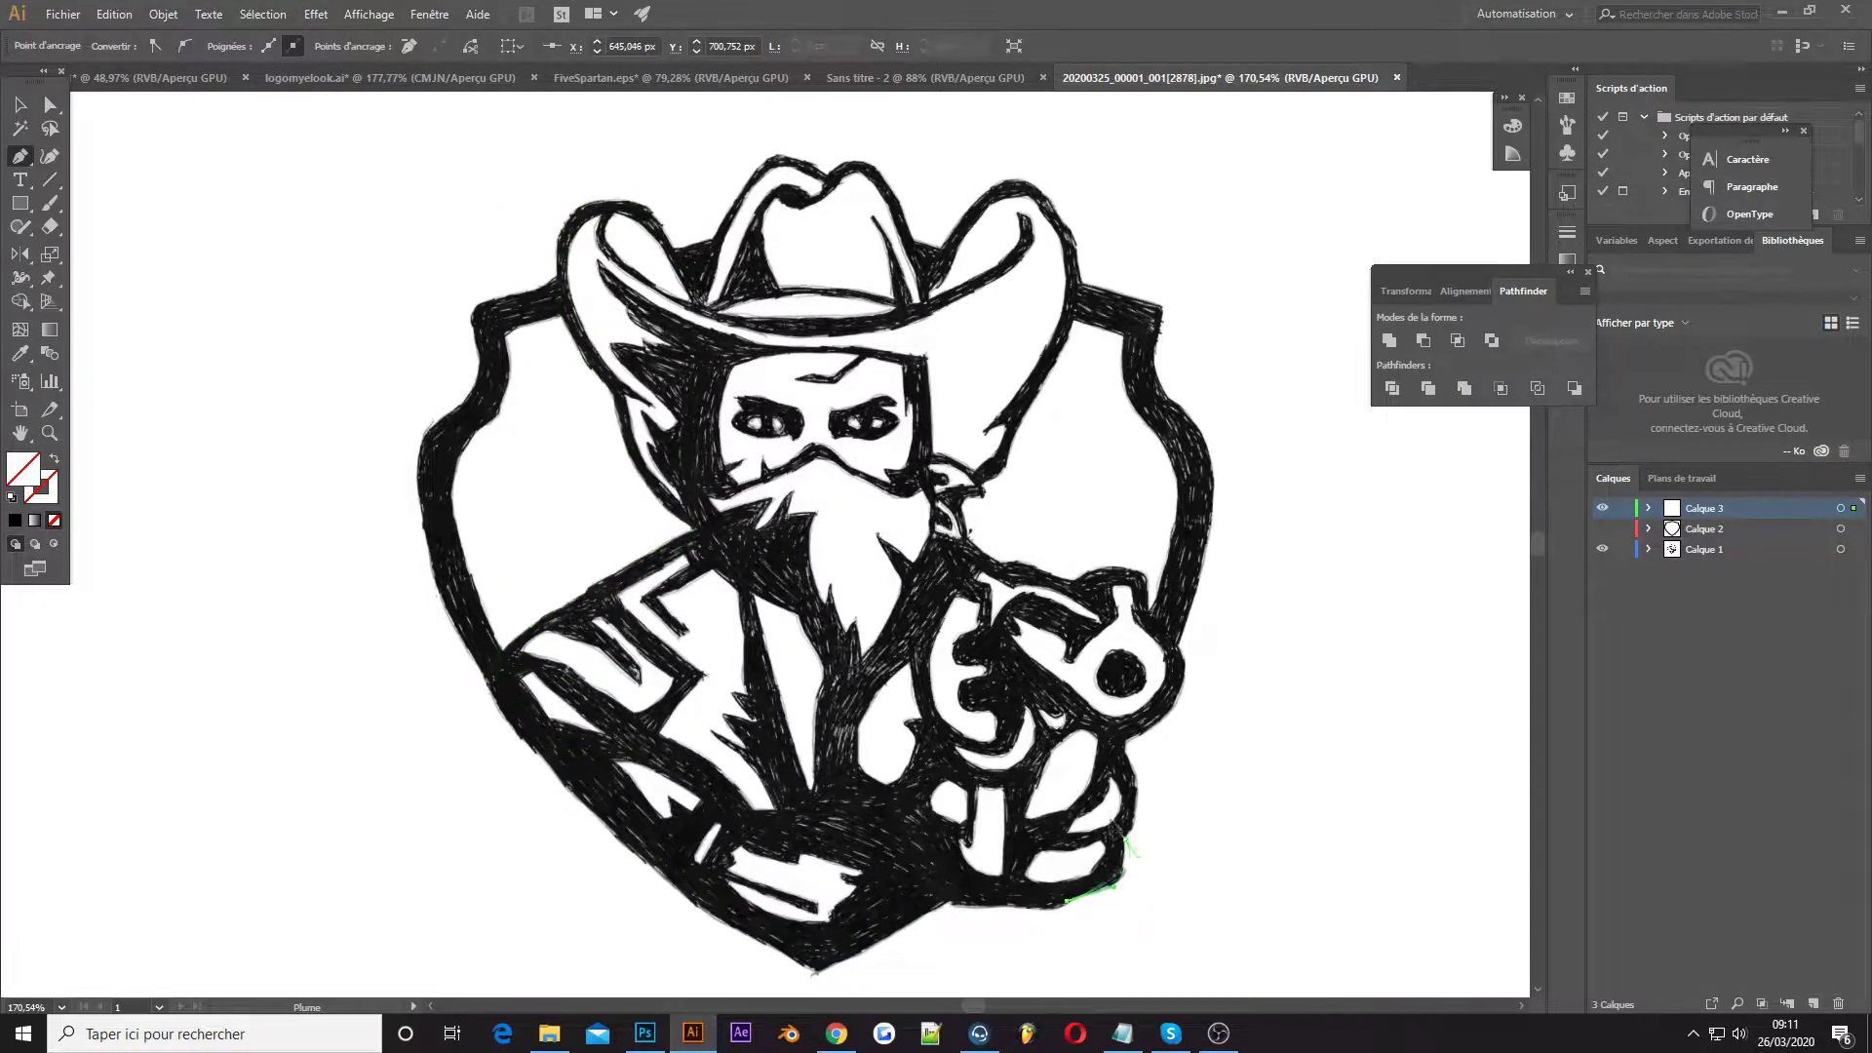
pyautogui.click(1126, 739)
pyautogui.moveTo(1180, 646); pyautogui.dragTo(1154, 581)
pyautogui.click(1182, 652)
pyautogui.moveTo(1146, 579); pyautogui.dragTo(1094, 568)
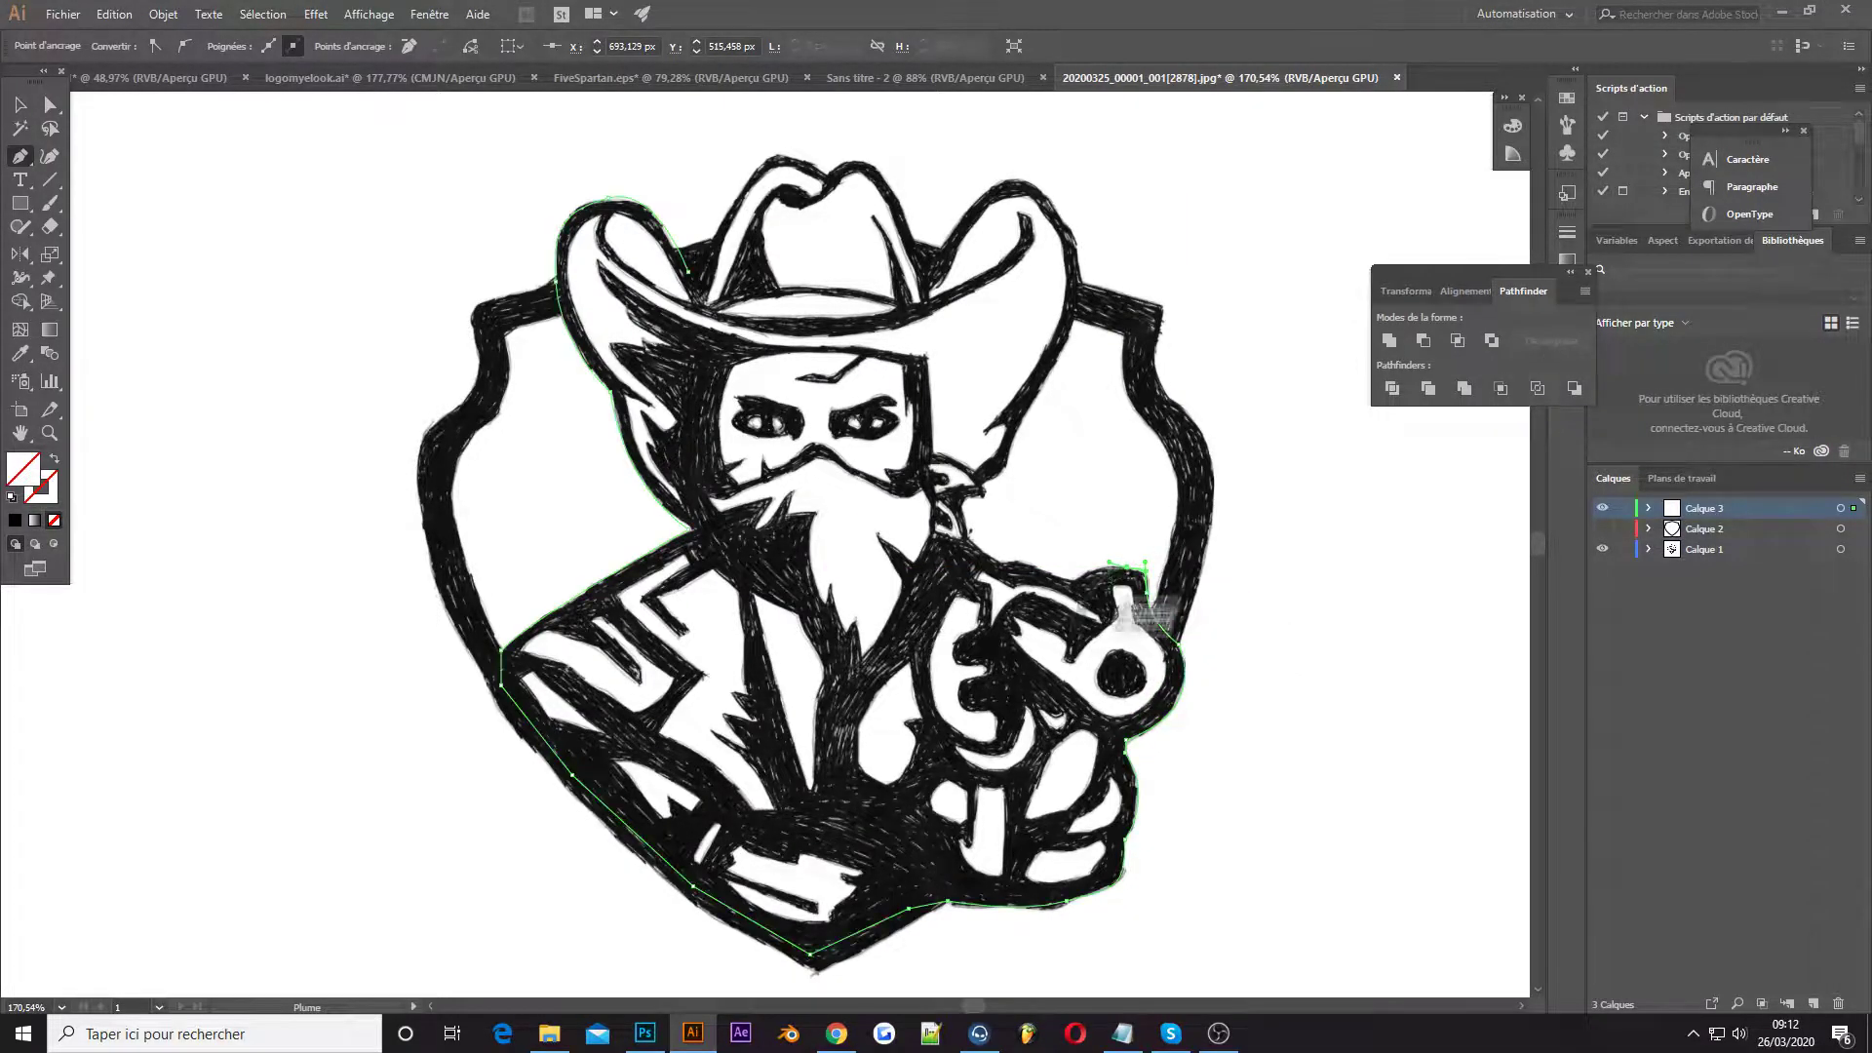
pyautogui.moveTo(1072, 581); pyautogui.dragTo(969, 513)
# Carry the silhouette past the bandana knot and over the hat crown, then close it
pyautogui.scroll(2, 969, 513)
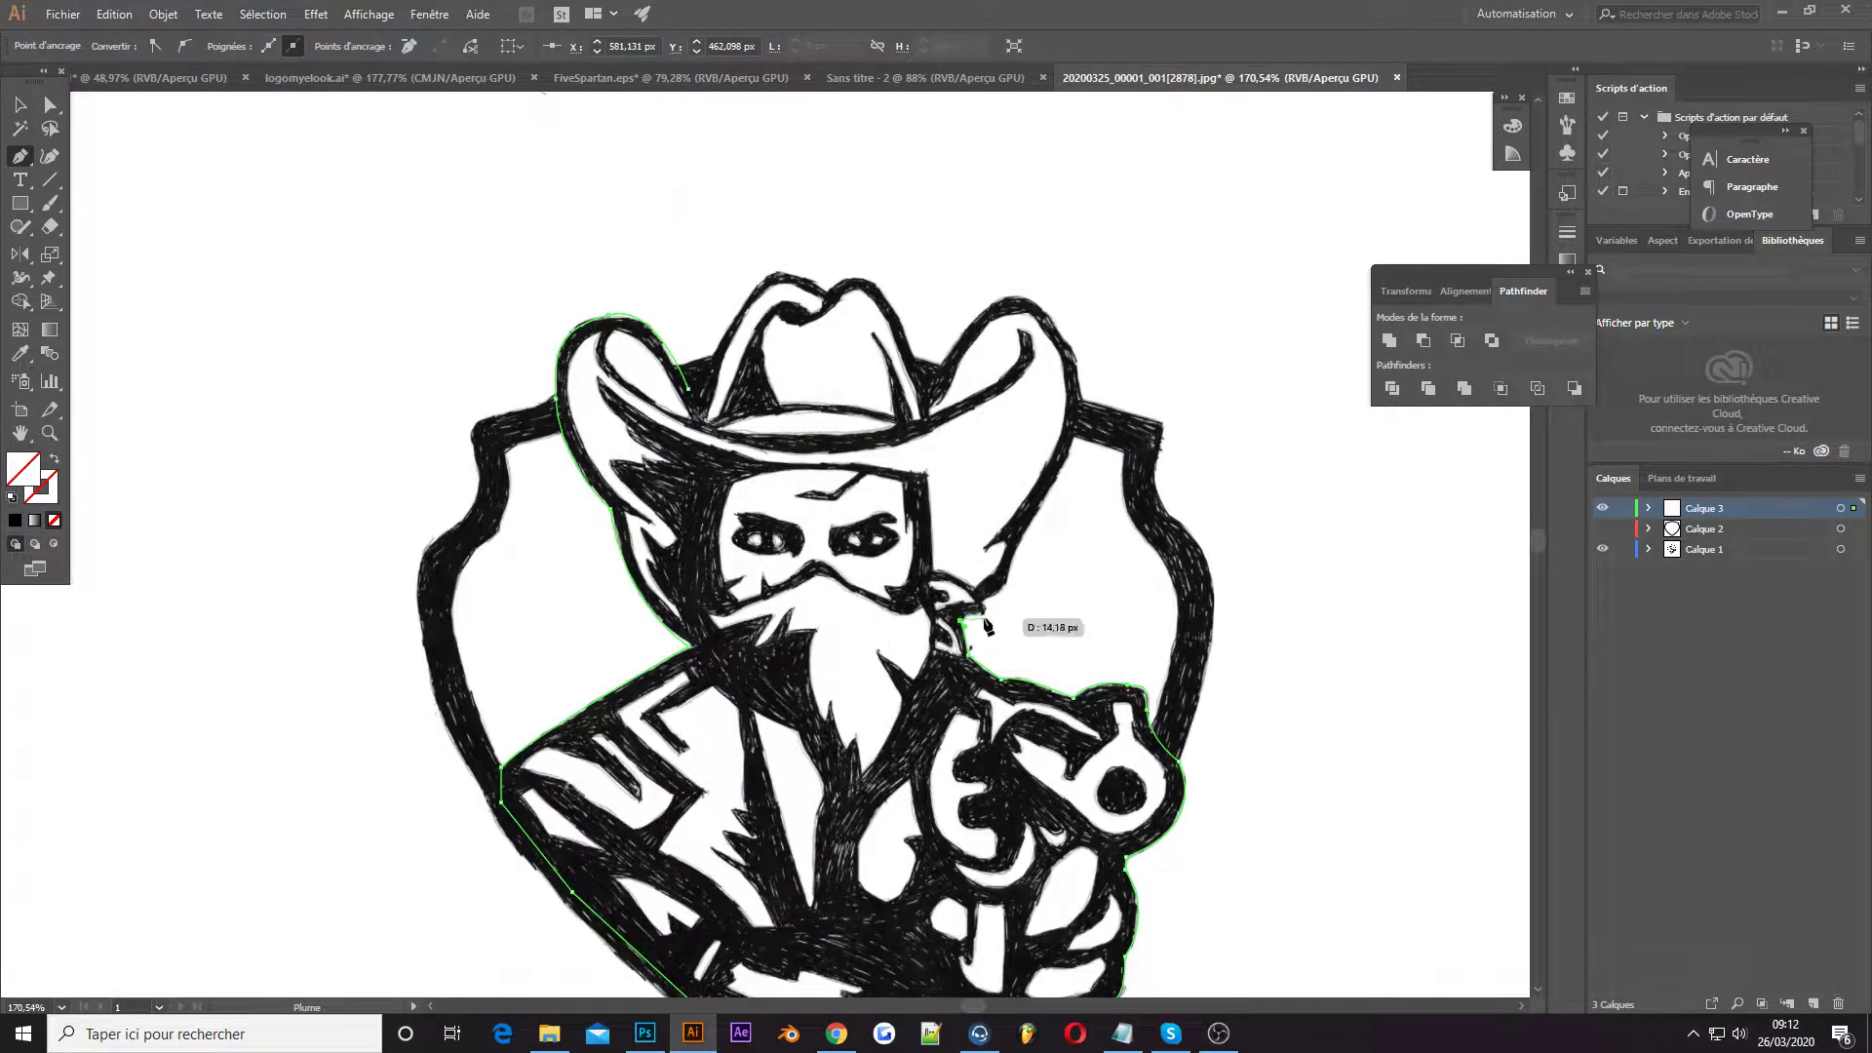
pyautogui.moveTo(982, 602); pyautogui.dragTo(1010, 563)
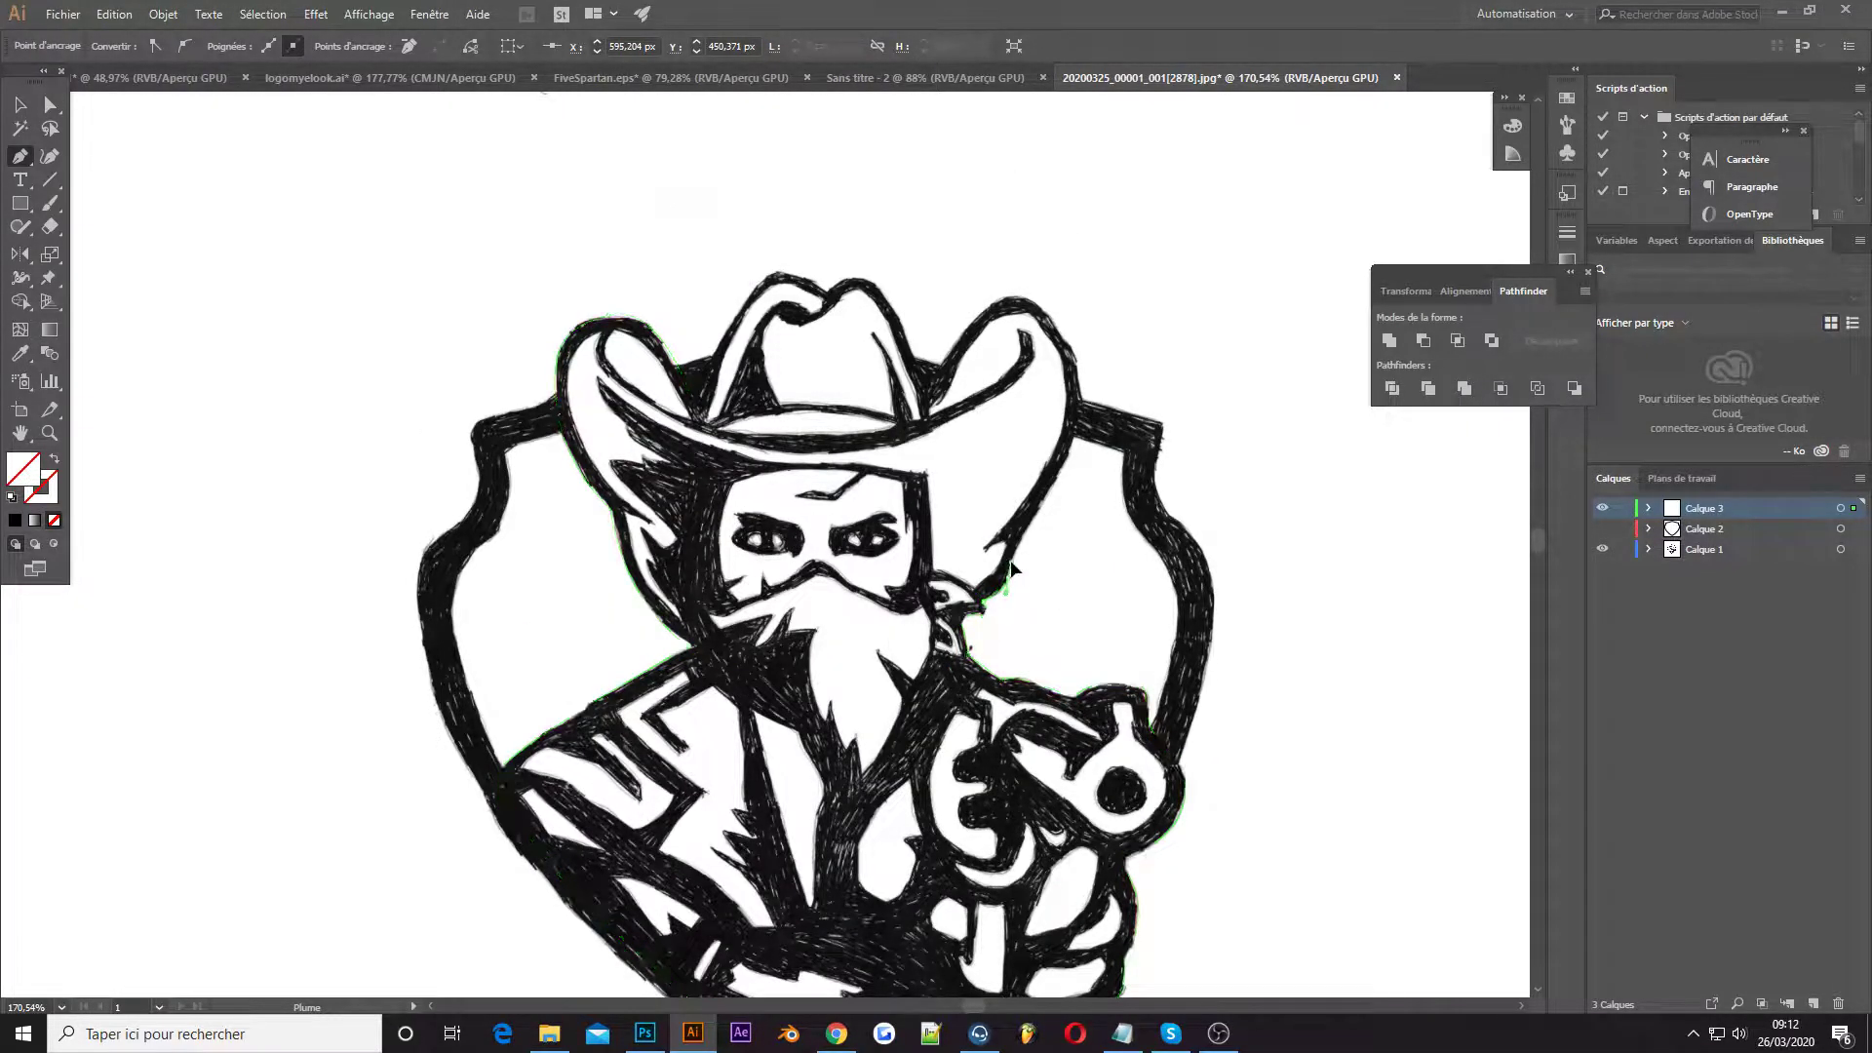
pyautogui.moveTo(1067, 341); pyautogui.dragTo(1061, 312)
pyautogui.scroll(2, 1072, 312)
pyautogui.moveTo(1007, 388); pyautogui.dragTo(971, 403)
pyautogui.moveTo(934, 476); pyautogui.dragTo(934, 477)
pyautogui.moveTo(870, 378); pyautogui.dragTo(827, 337)
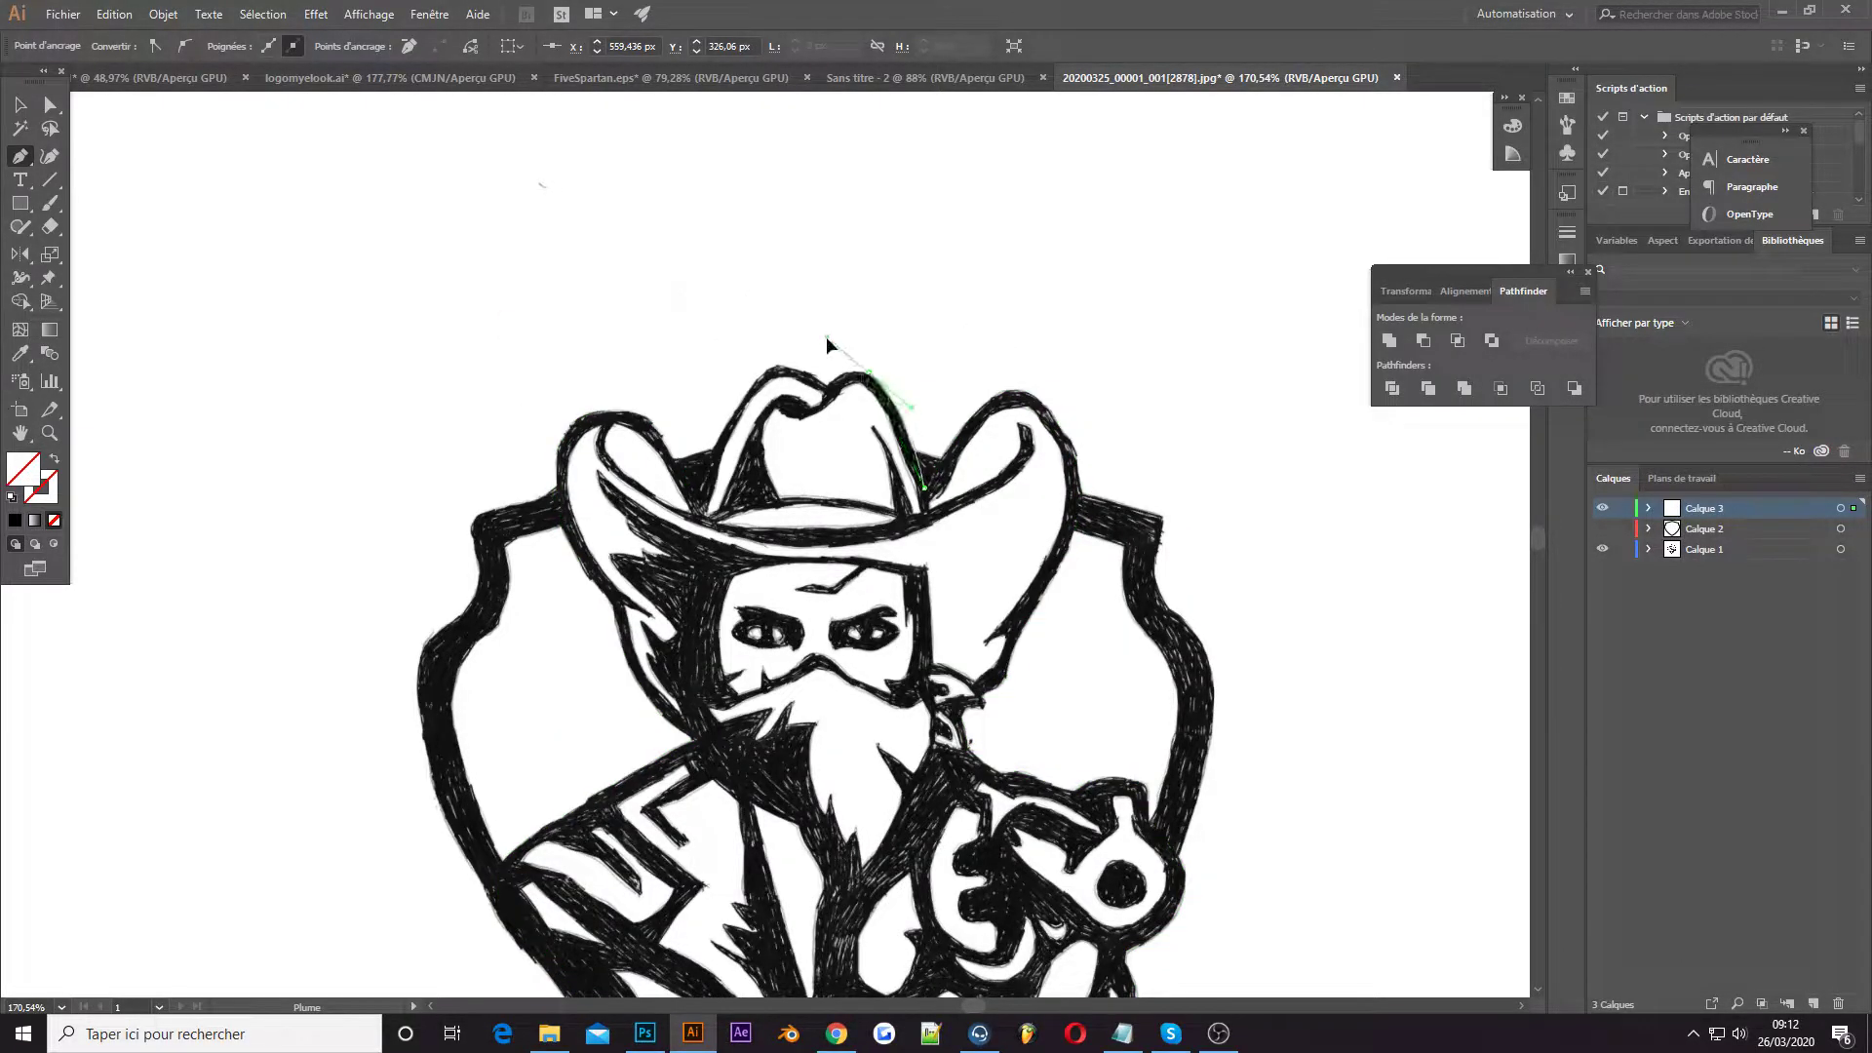
pyautogui.click(826, 385)
pyautogui.click(768, 370)
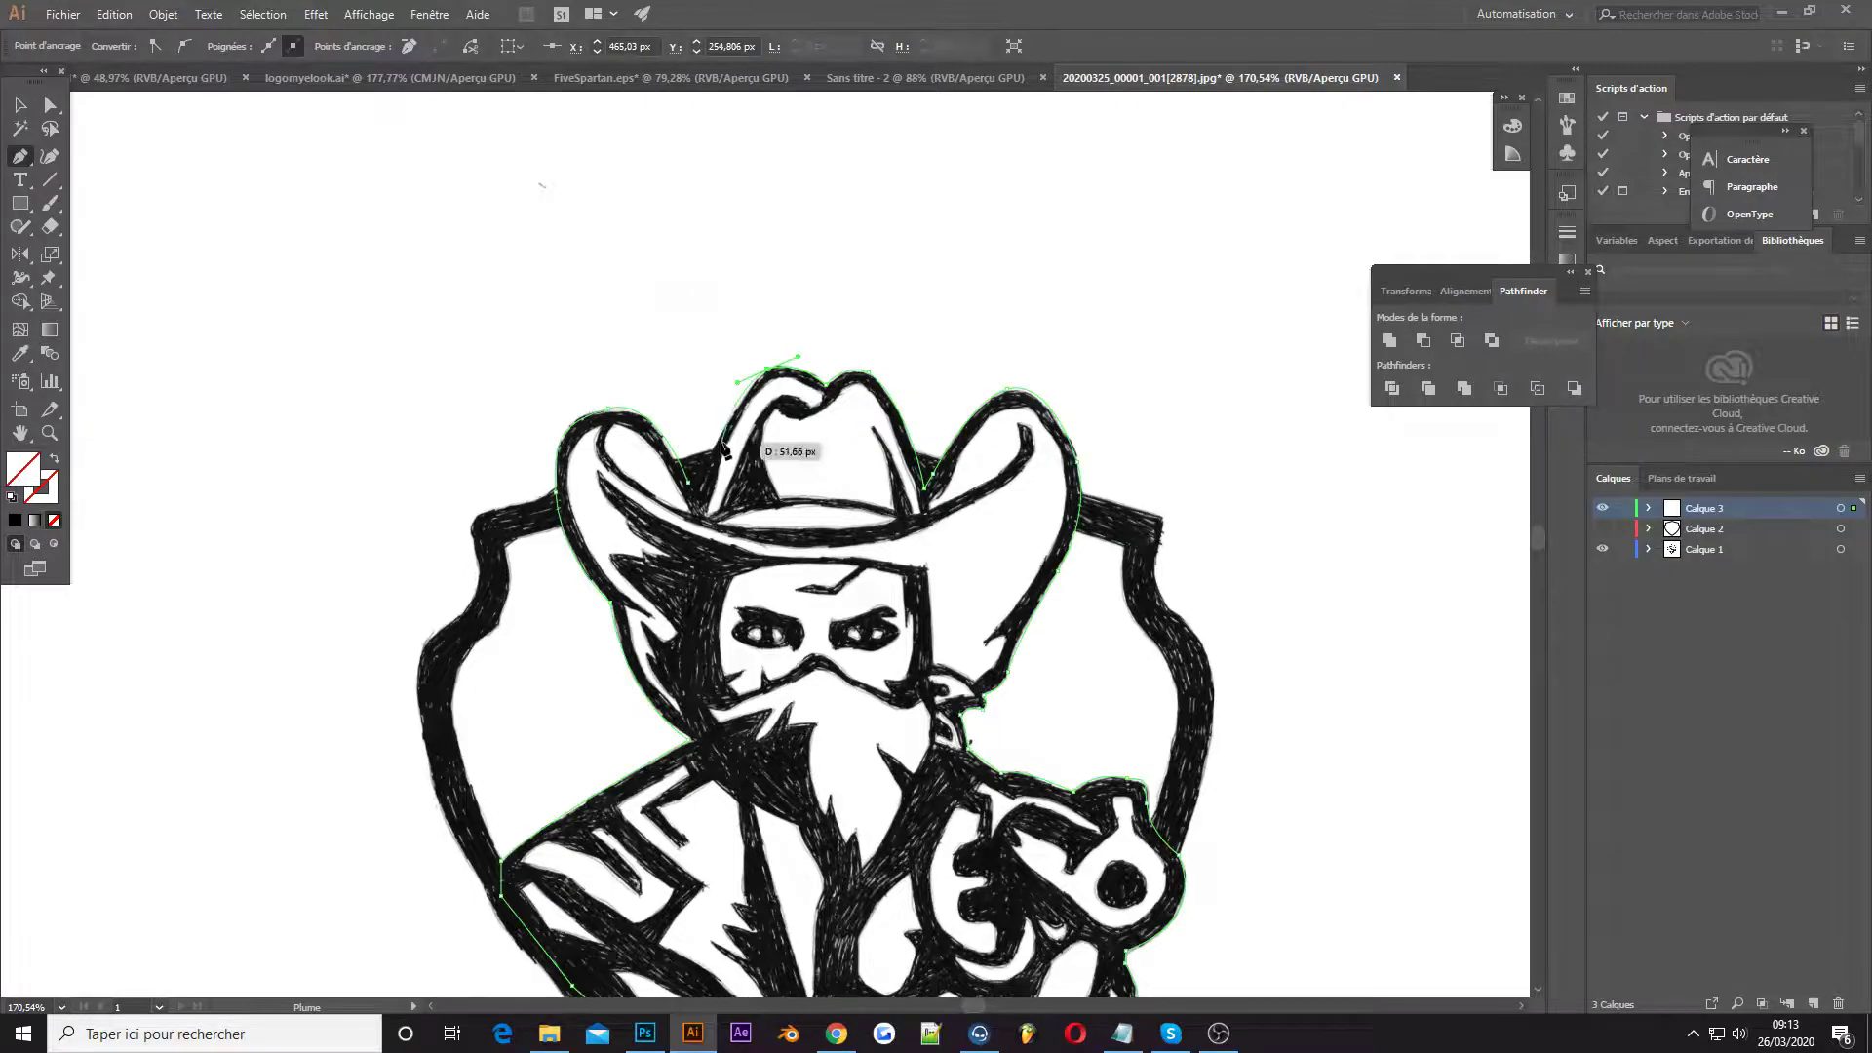
pyautogui.moveTo(702, 477); pyautogui.dragTo(679, 559)
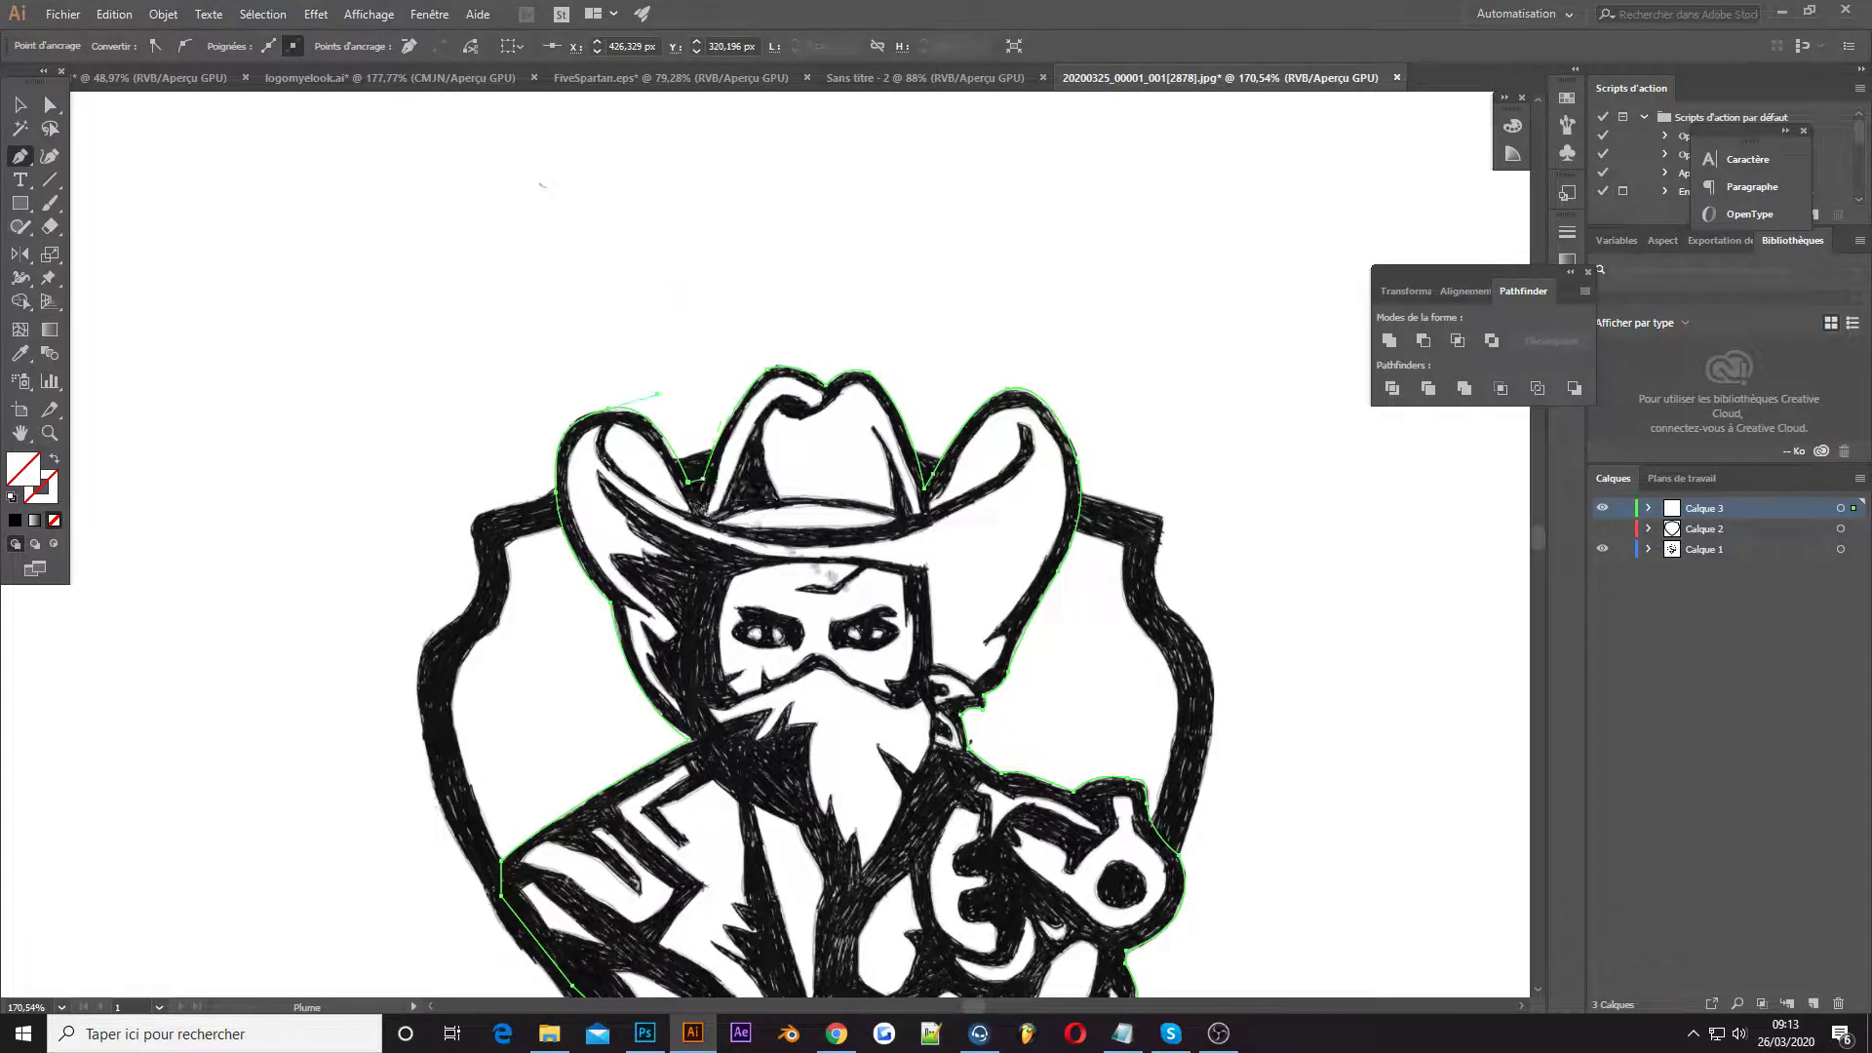
pyautogui.scroll(-3, 779, 585)
pyautogui.scroll(1, 780, 585)
pyautogui.click(585, 456)
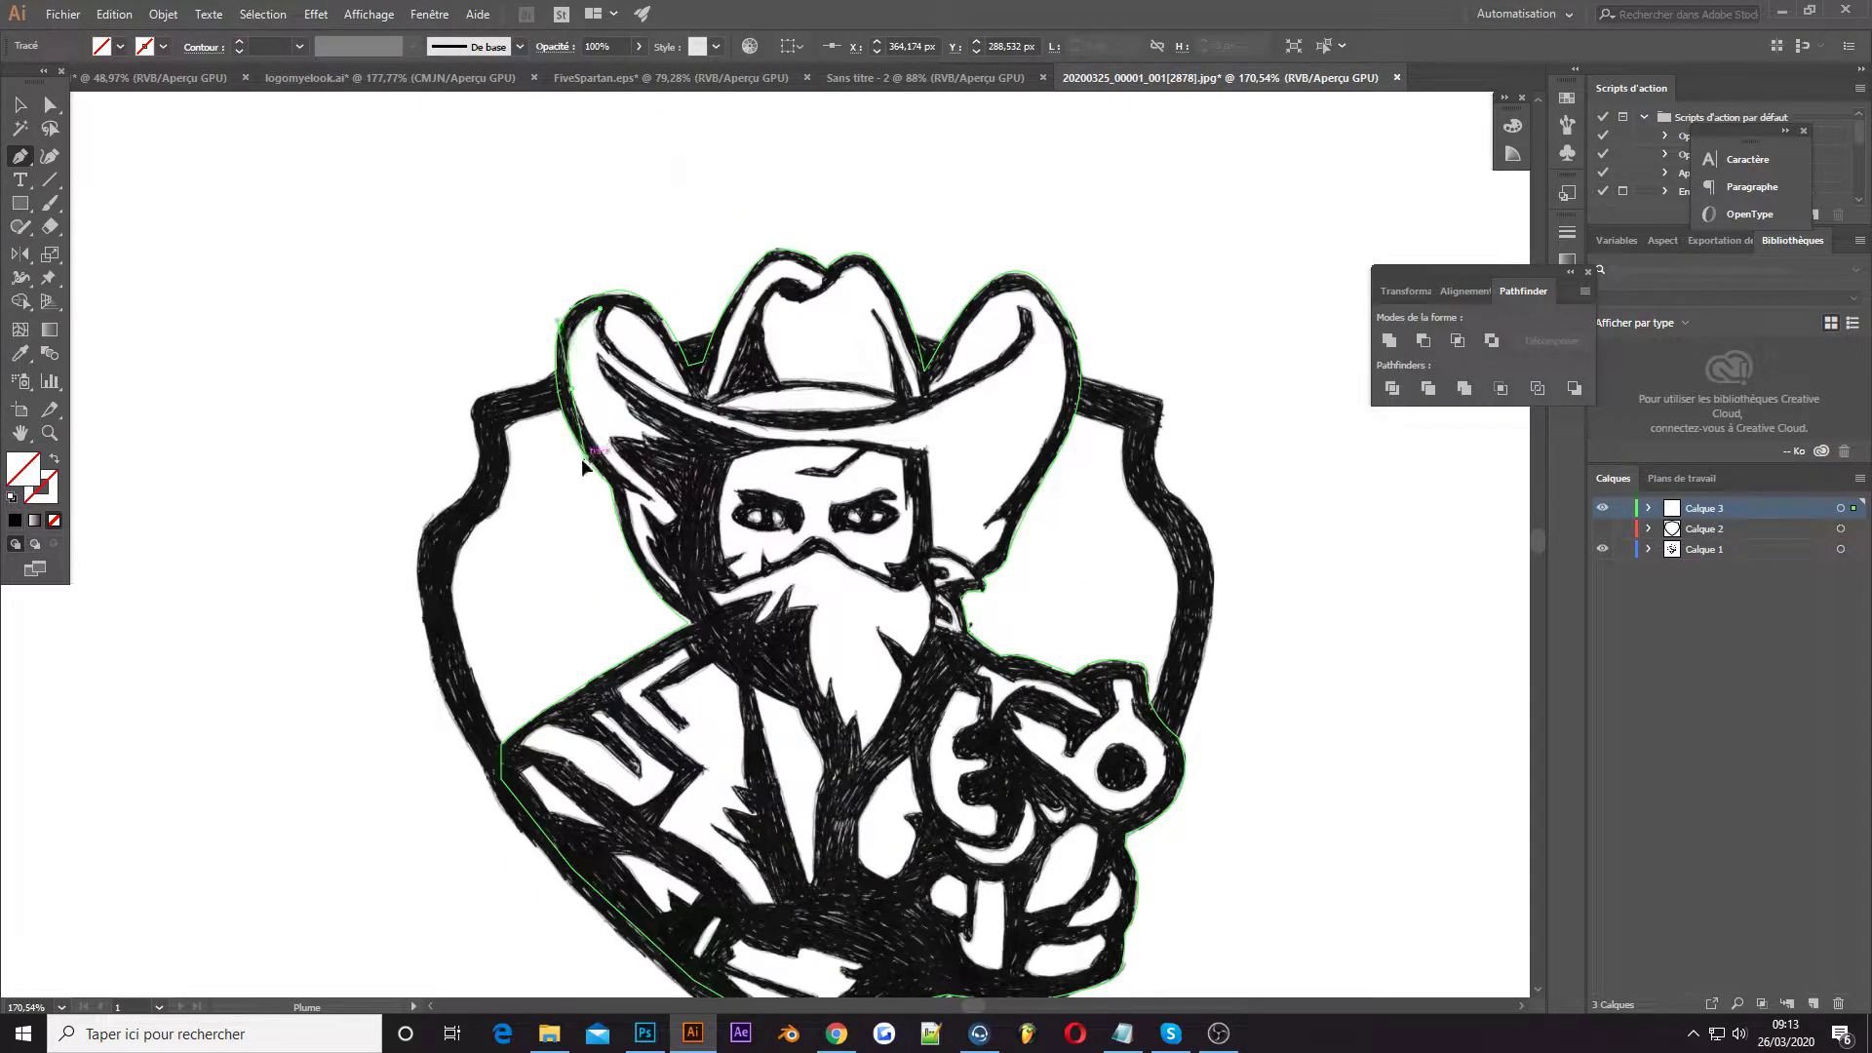
# Trace the hair's left edge under the hat brim and along the right brim
pyautogui.click(624, 488)
pyautogui.click(633, 563)
pyautogui.click(680, 593)
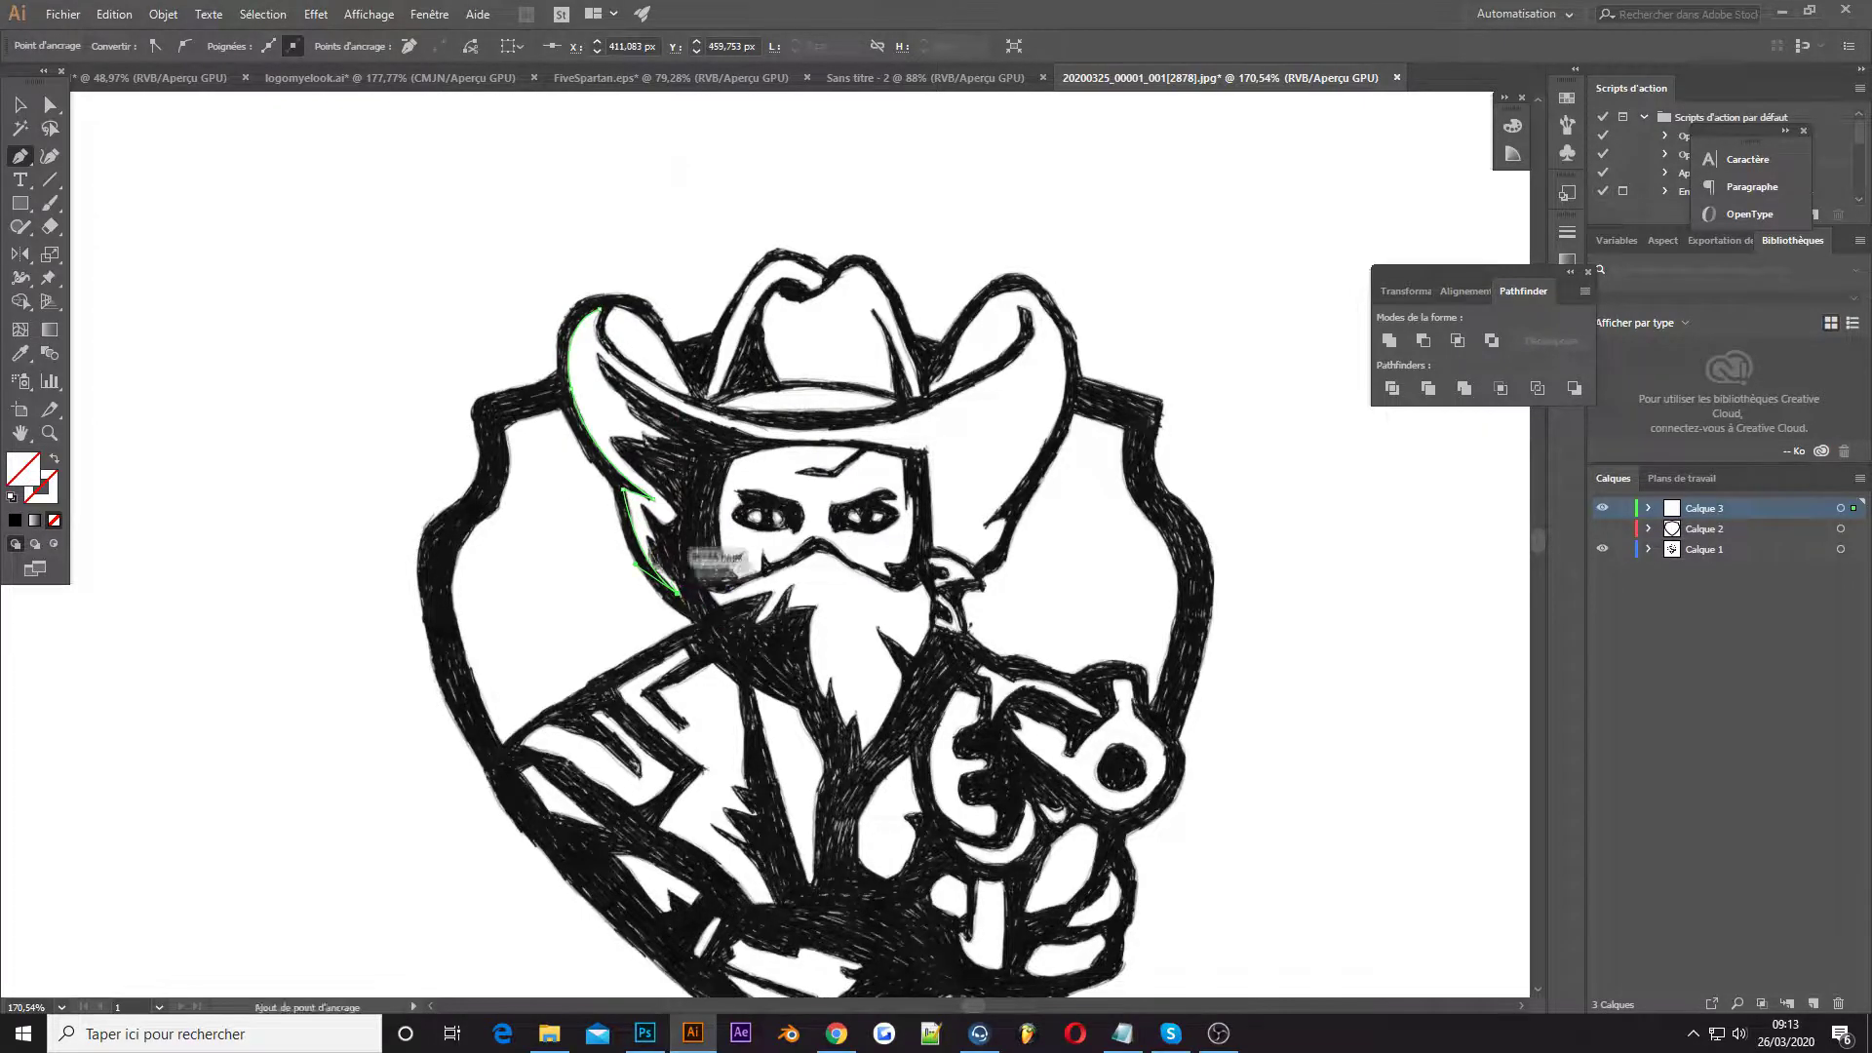
pyautogui.press('Escape')
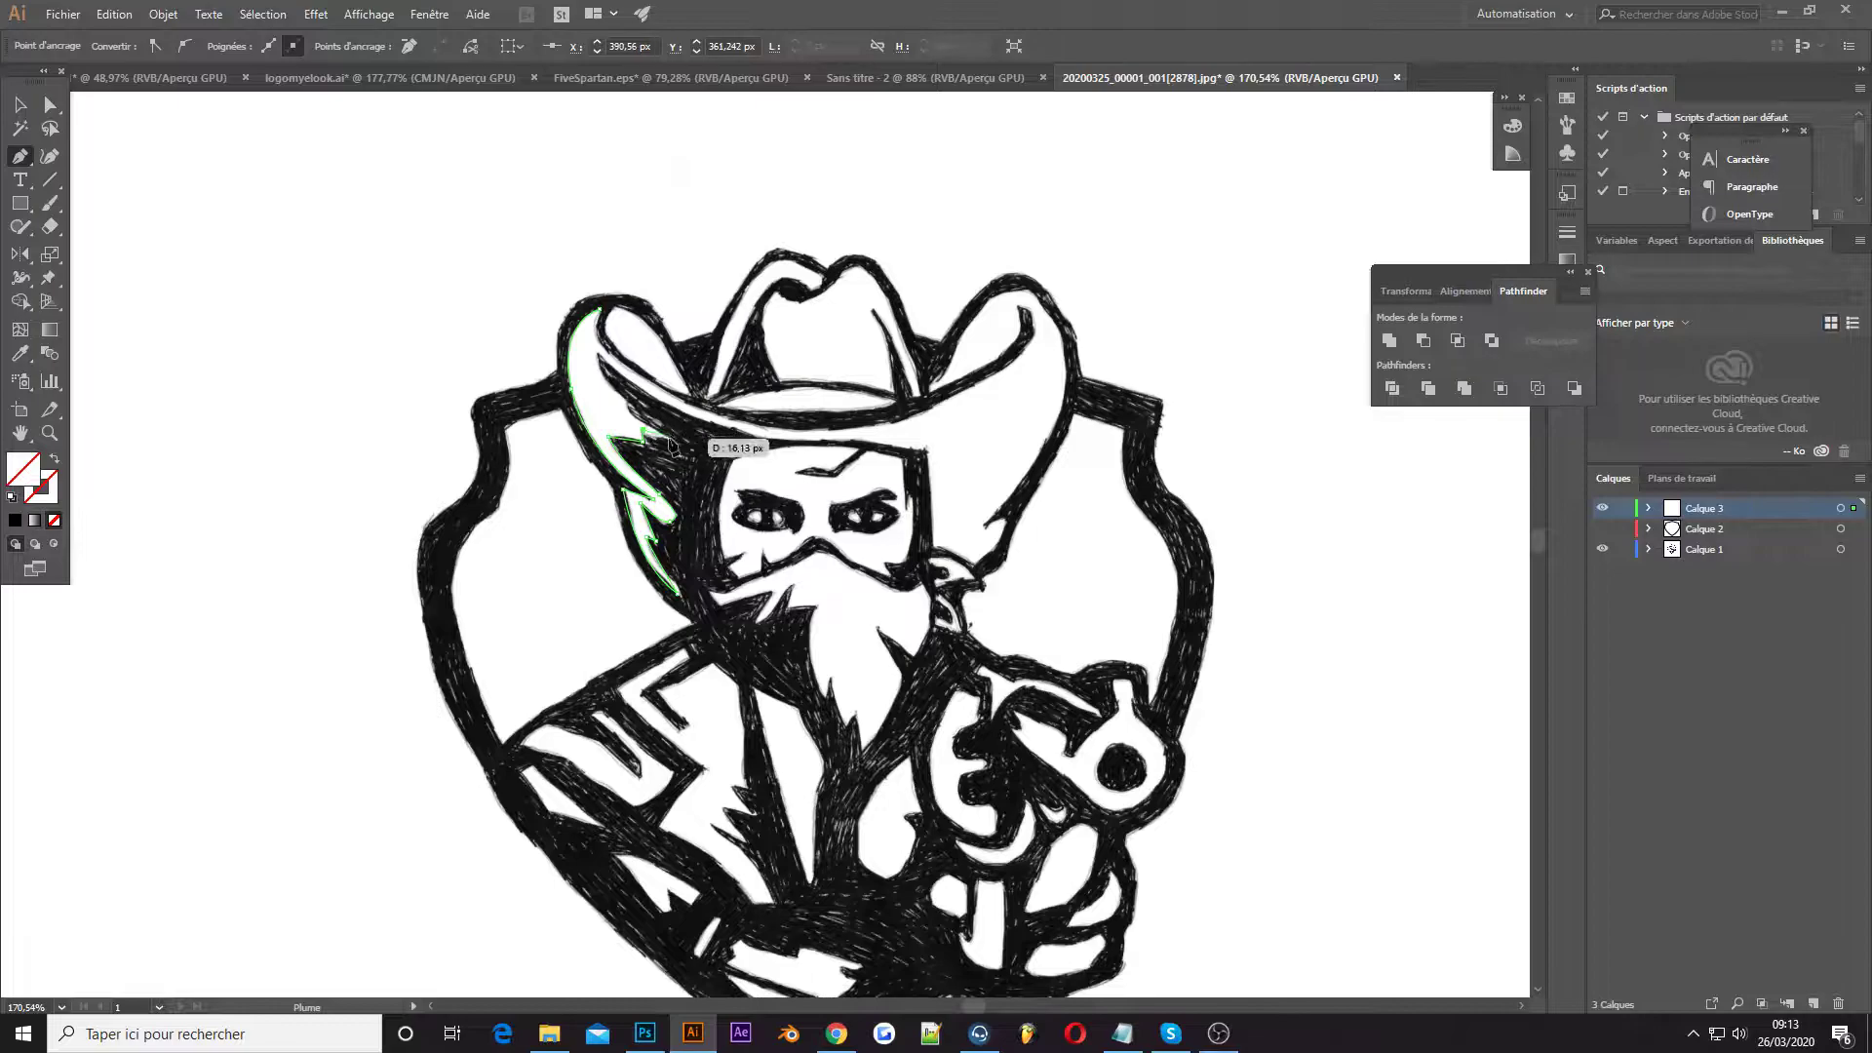
pyautogui.click(622, 399)
pyautogui.moveTo(768, 441); pyautogui.dragTo(885, 459)
pyautogui.click(927, 453)
pyautogui.click(960, 546)
pyautogui.moveTo(1011, 530); pyautogui.dragTo(1013, 517)
pyautogui.moveTo(1063, 388); pyautogui.dragTo(1073, 336)
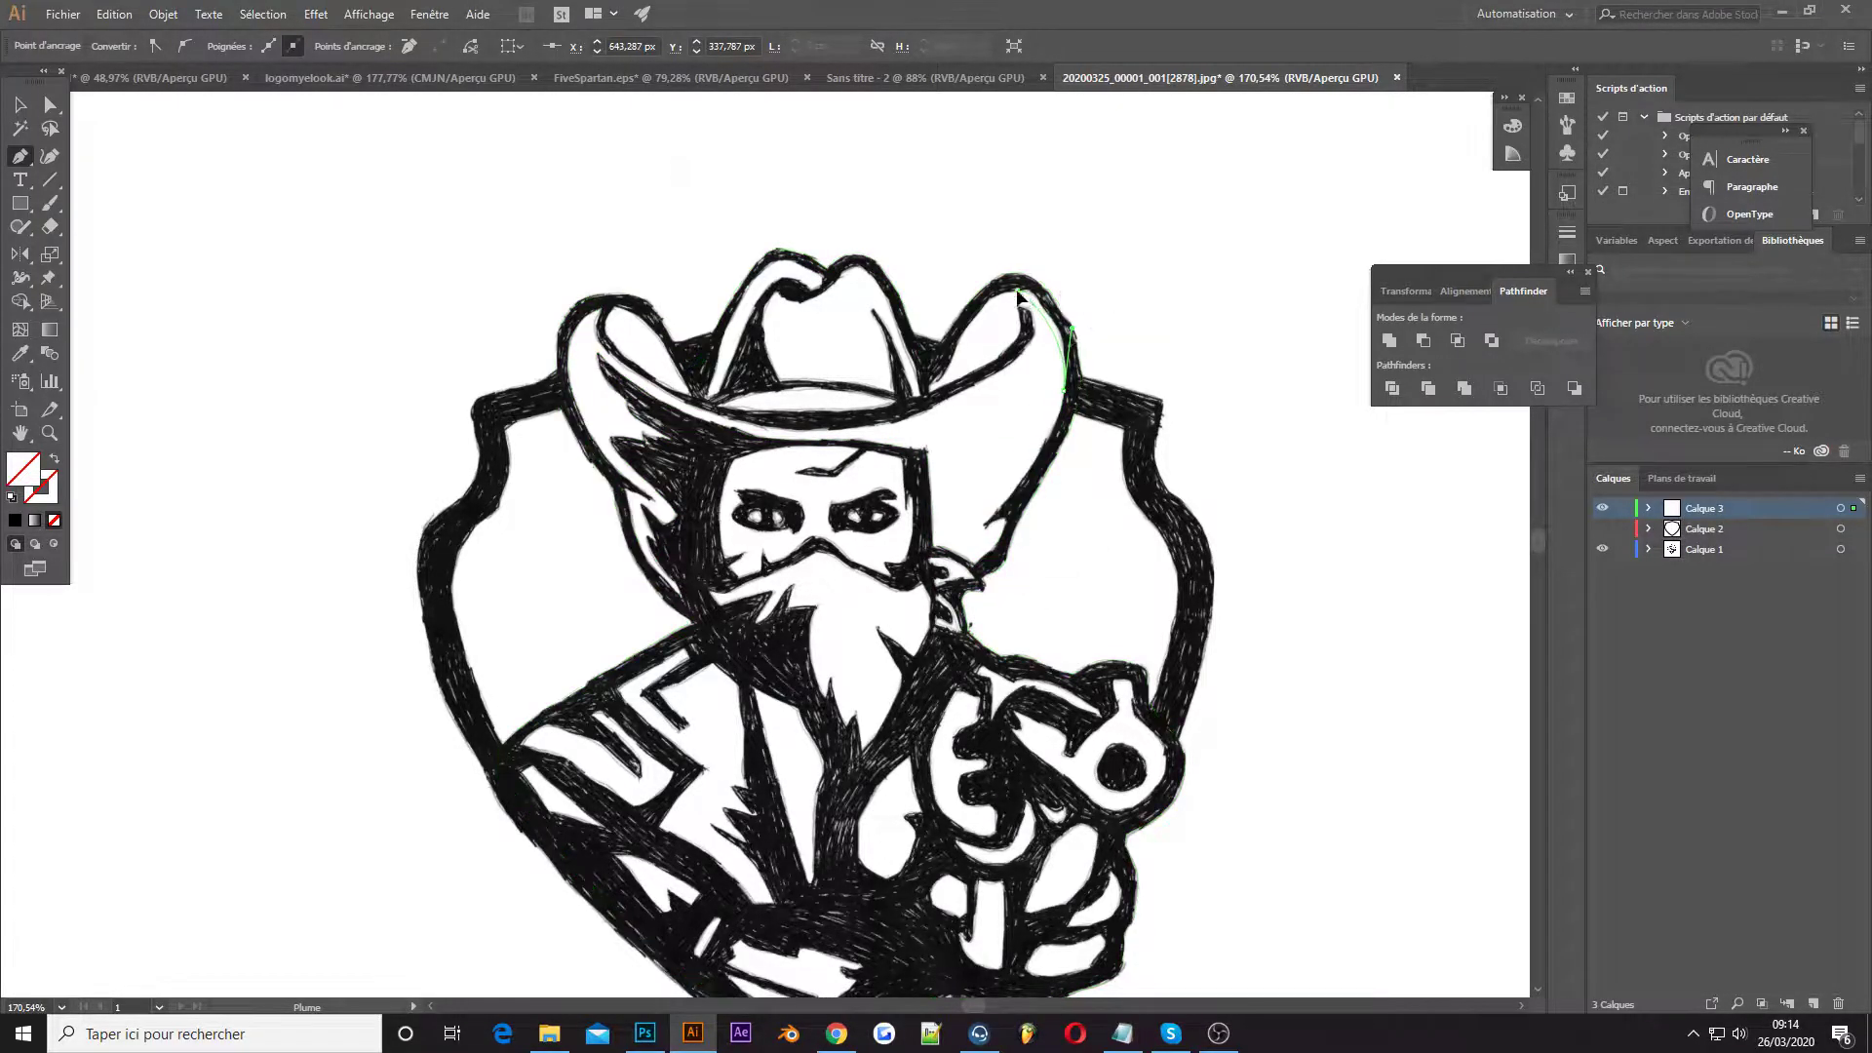
# Trace the right and left hat brims up to their tips as separate curved paths
pyautogui.click(926, 393)
pyautogui.moveTo(1018, 307); pyautogui.dragTo(996, 263)
pyautogui.click(1018, 368)
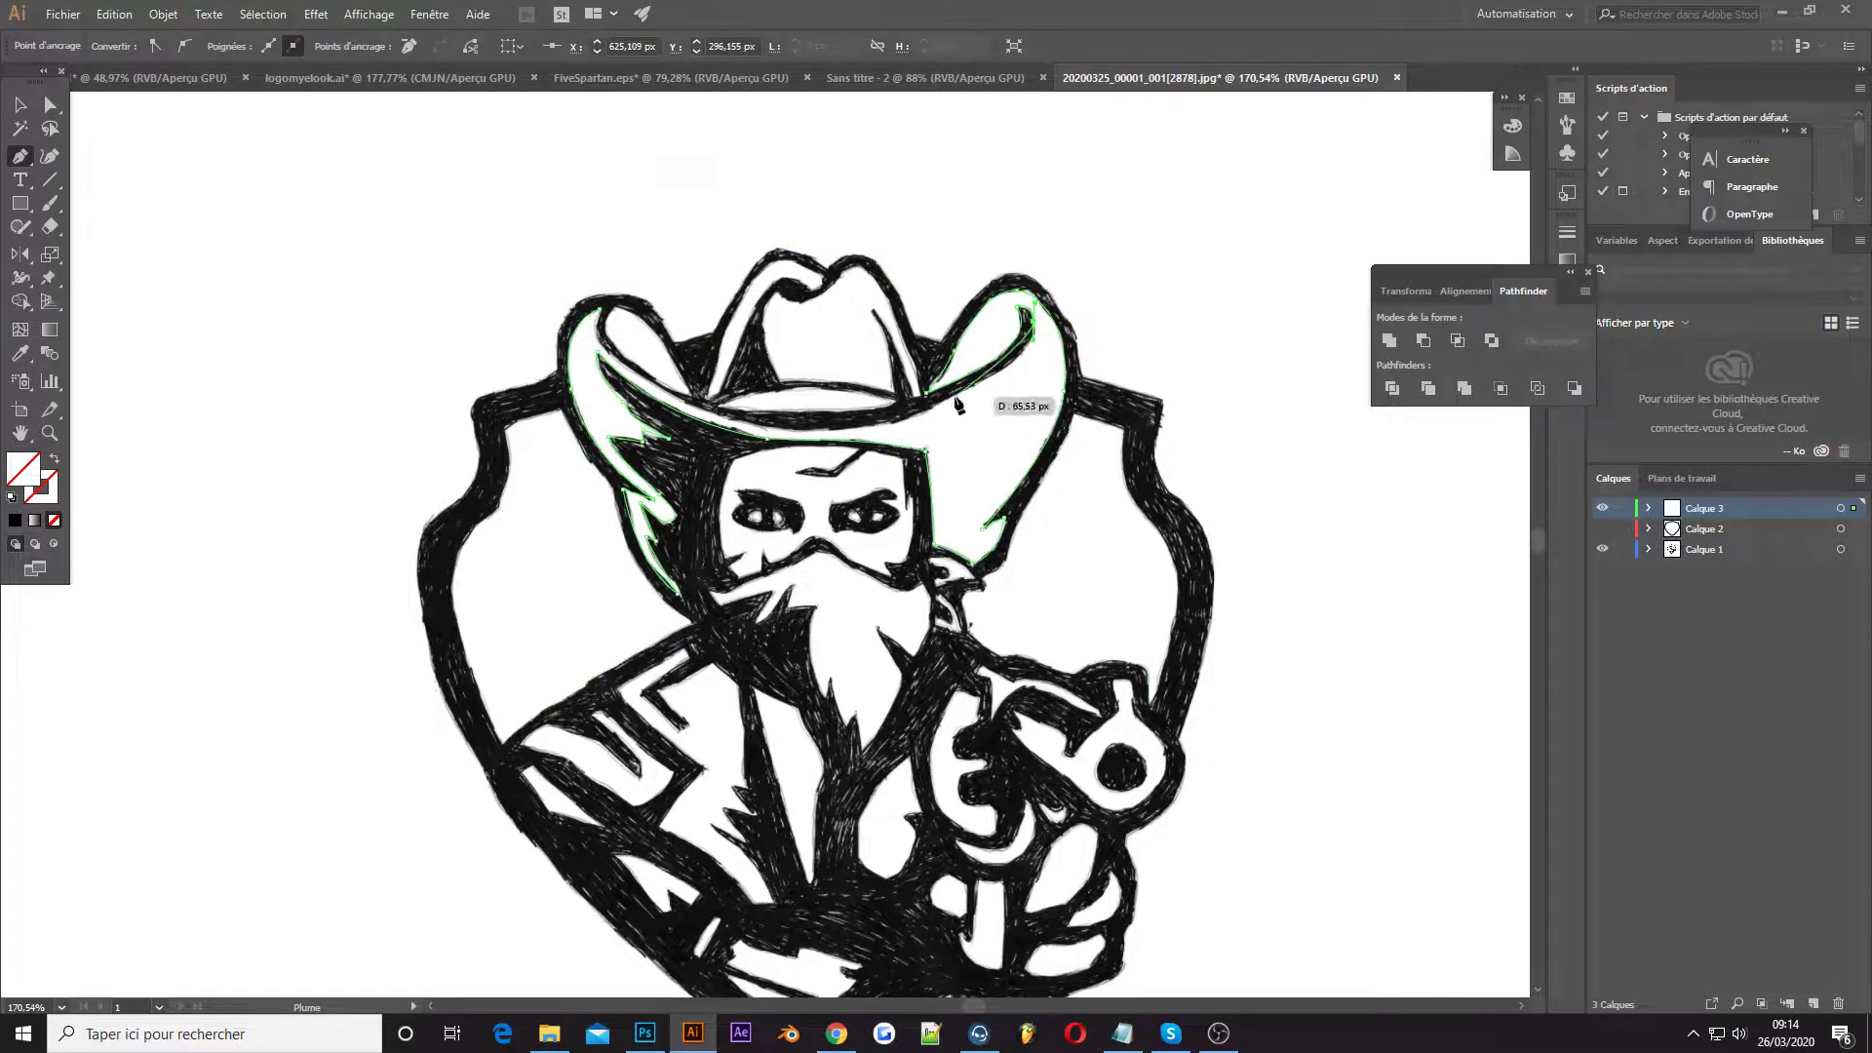
pyautogui.click(745, 421)
pyautogui.moveTo(650, 406); pyautogui.dragTo(683, 414)
pyautogui.moveTo(600, 310); pyautogui.dragTo(628, 284)
pyautogui.keyDown('ctrl'); pyautogui.click(631, 286); pyautogui.keyUp('ctrl')
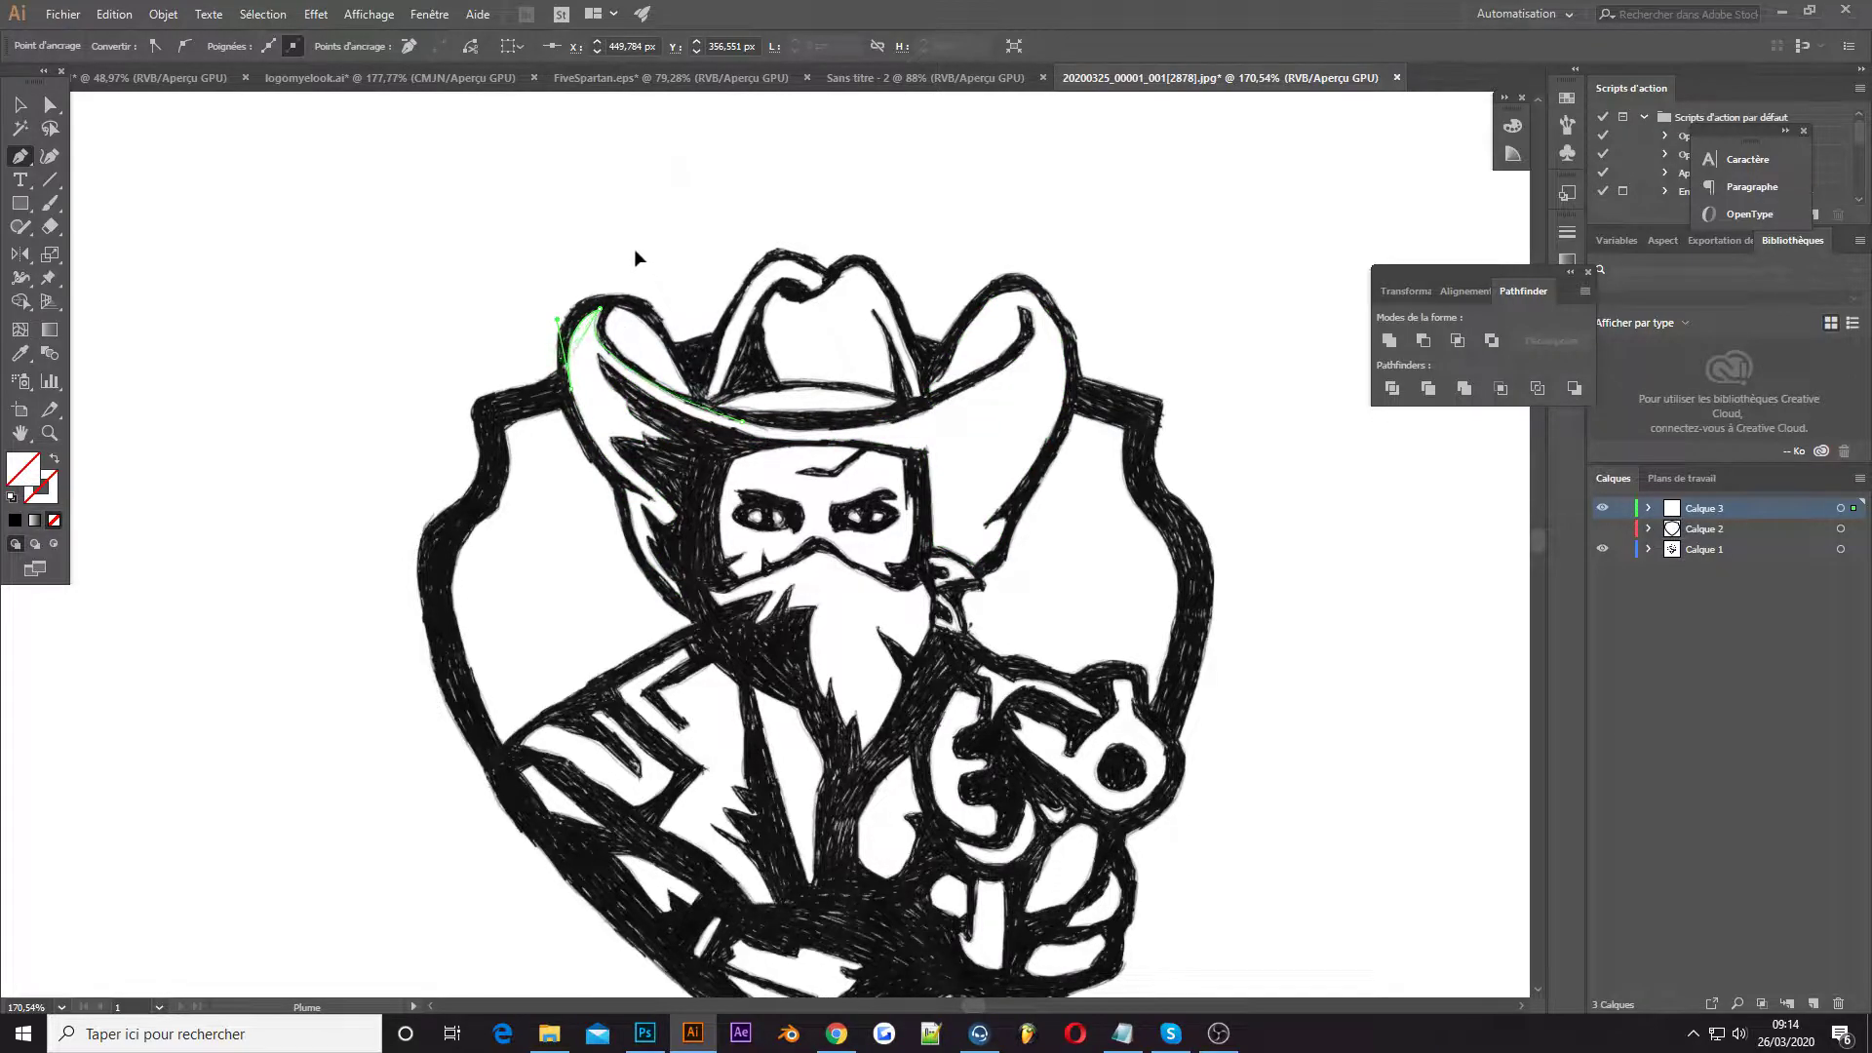
pyautogui.moveTo(614, 309); pyautogui.dragTo(591, 338)
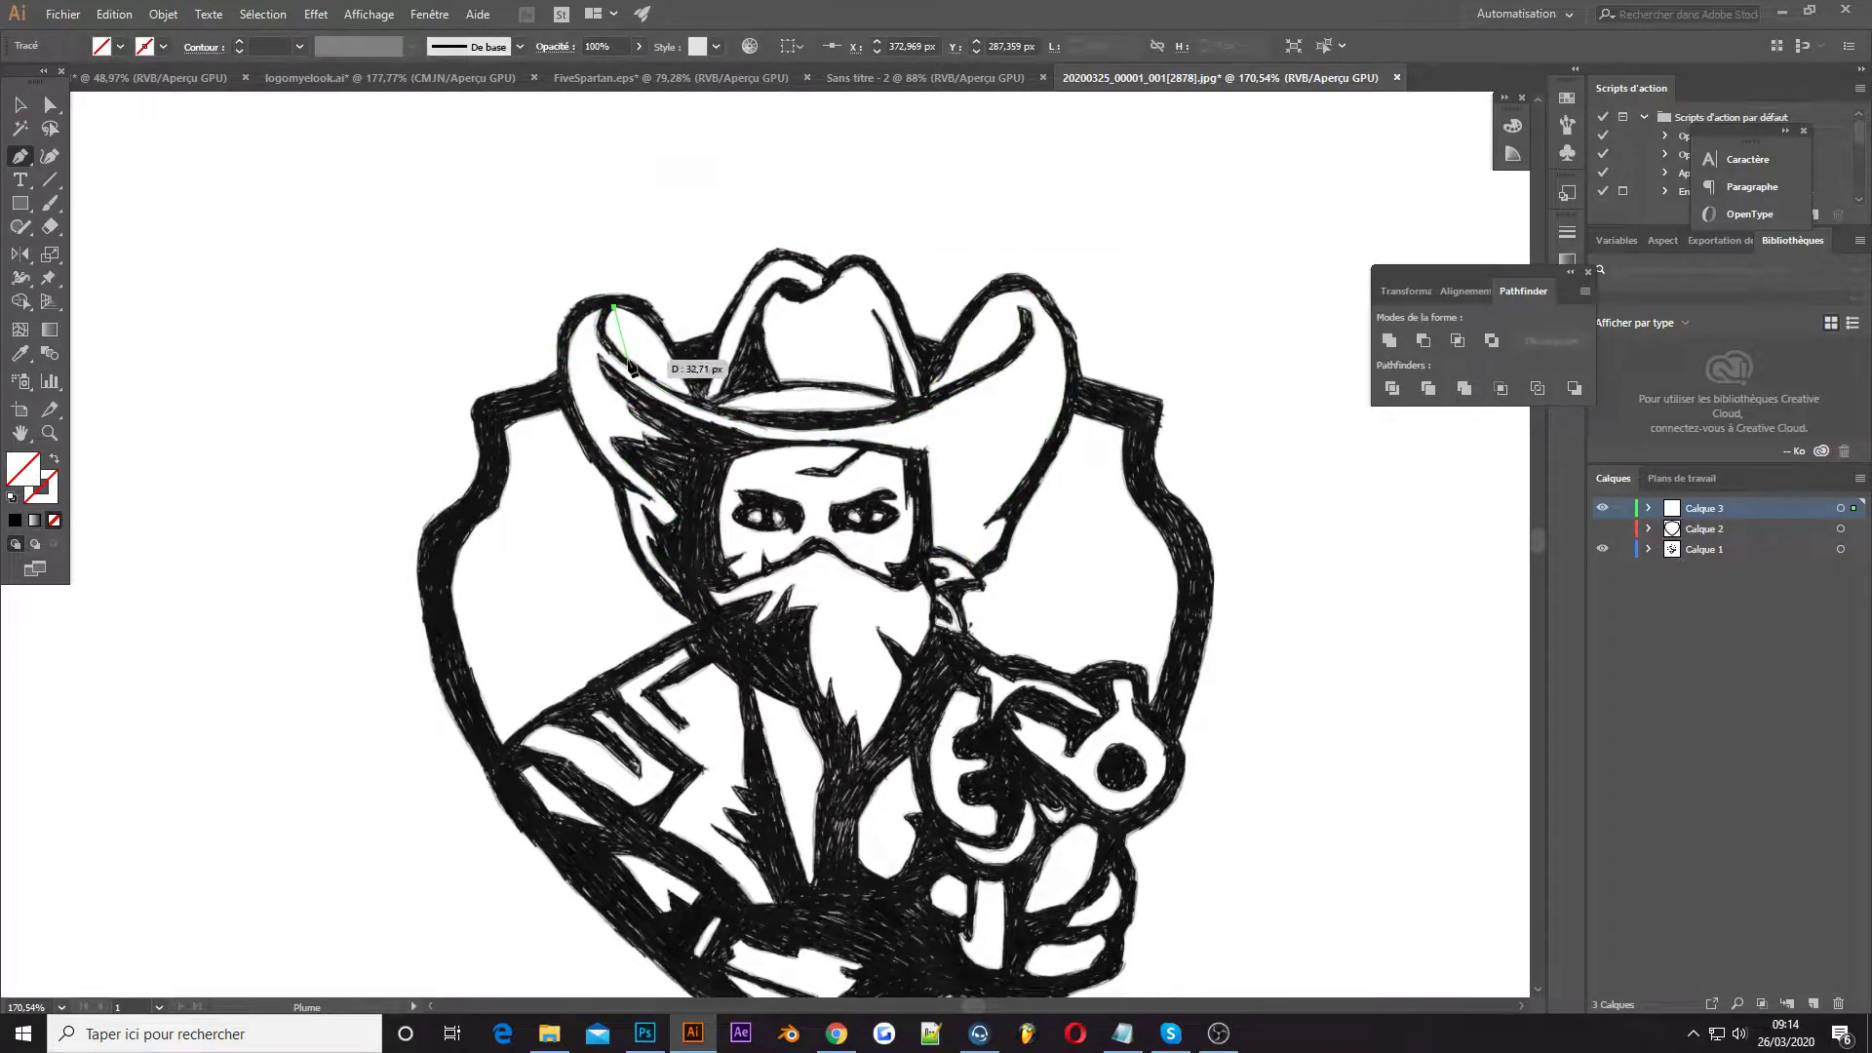
pyautogui.click(673, 394)
# Draw a short stroke across the top of the hat crown
pyautogui.keyDown('ctrl'); pyautogui.click(702, 322); pyautogui.keyUp('ctrl')
pyautogui.click(827, 277)
pyautogui.click(756, 279)
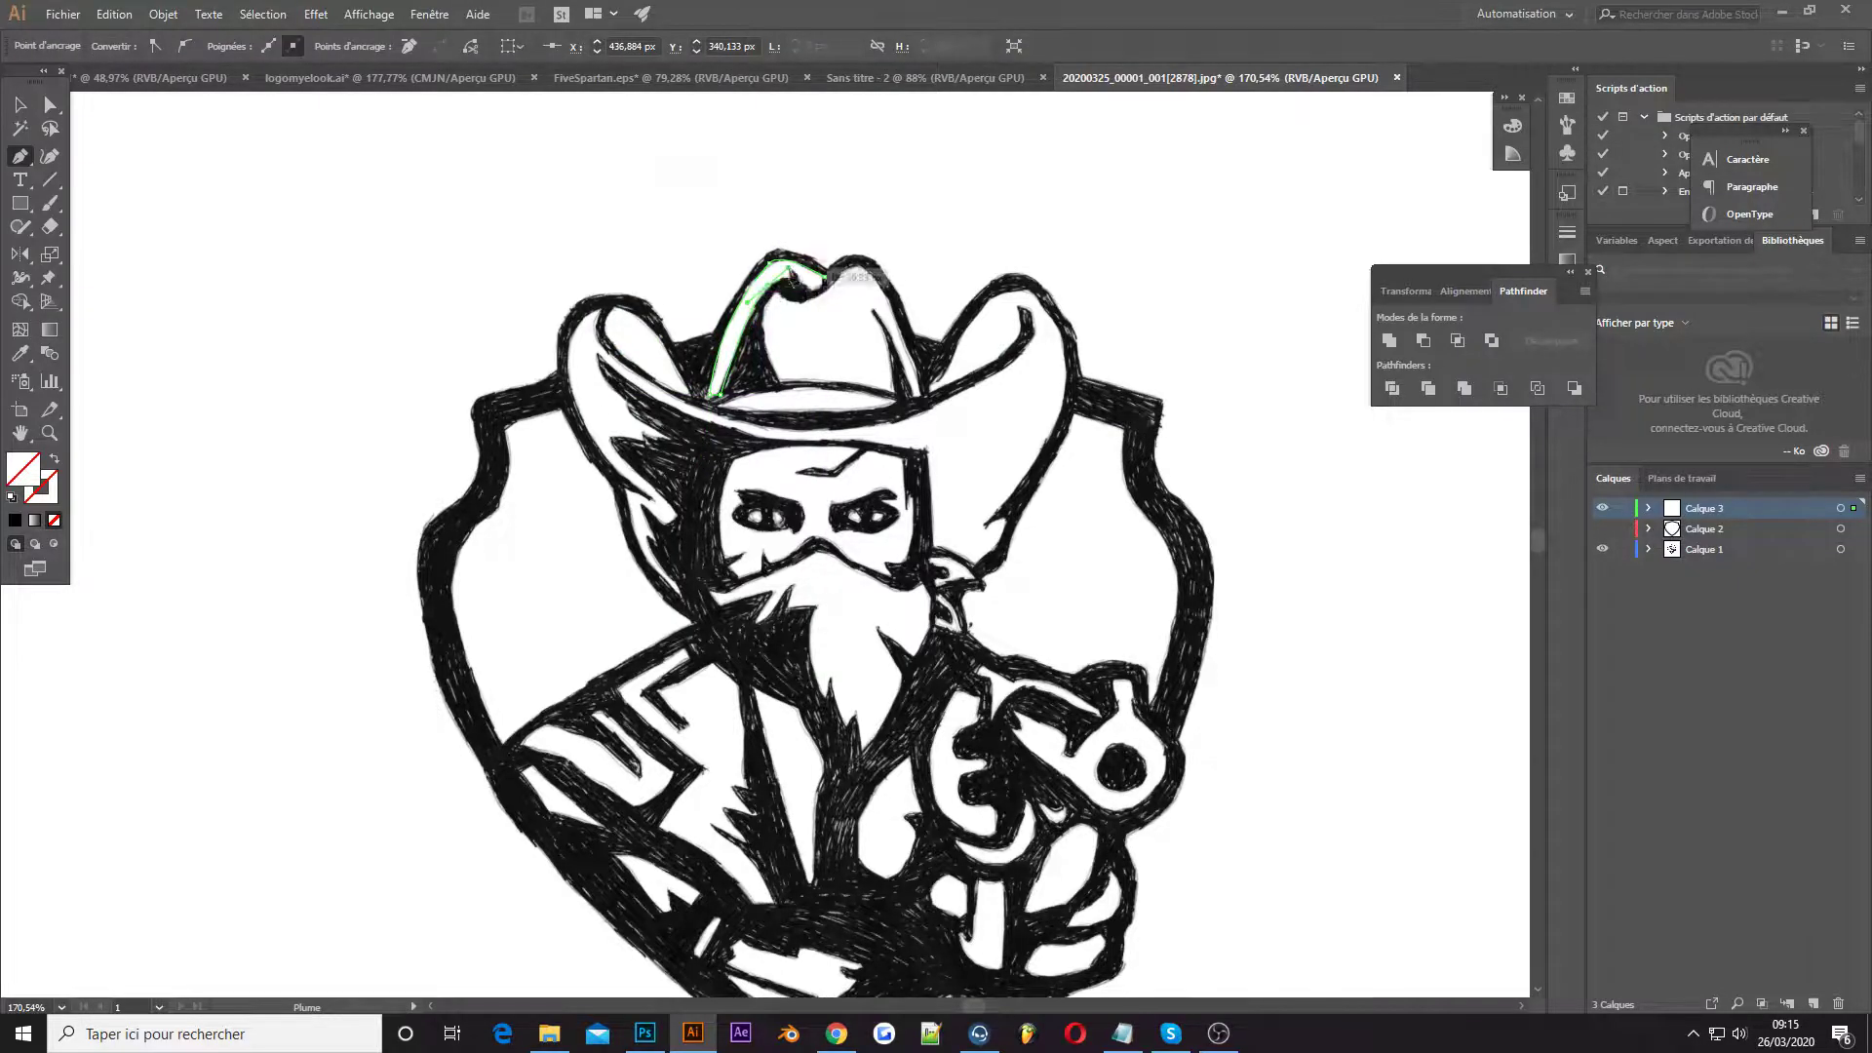
pyautogui.keyDown('ctrl'); pyautogui.click(827, 277); pyautogui.keyUp('ctrl')
# Outline the hat crown shape and close a lens-shaped hat band path beneath it
pyautogui.click(775, 291)
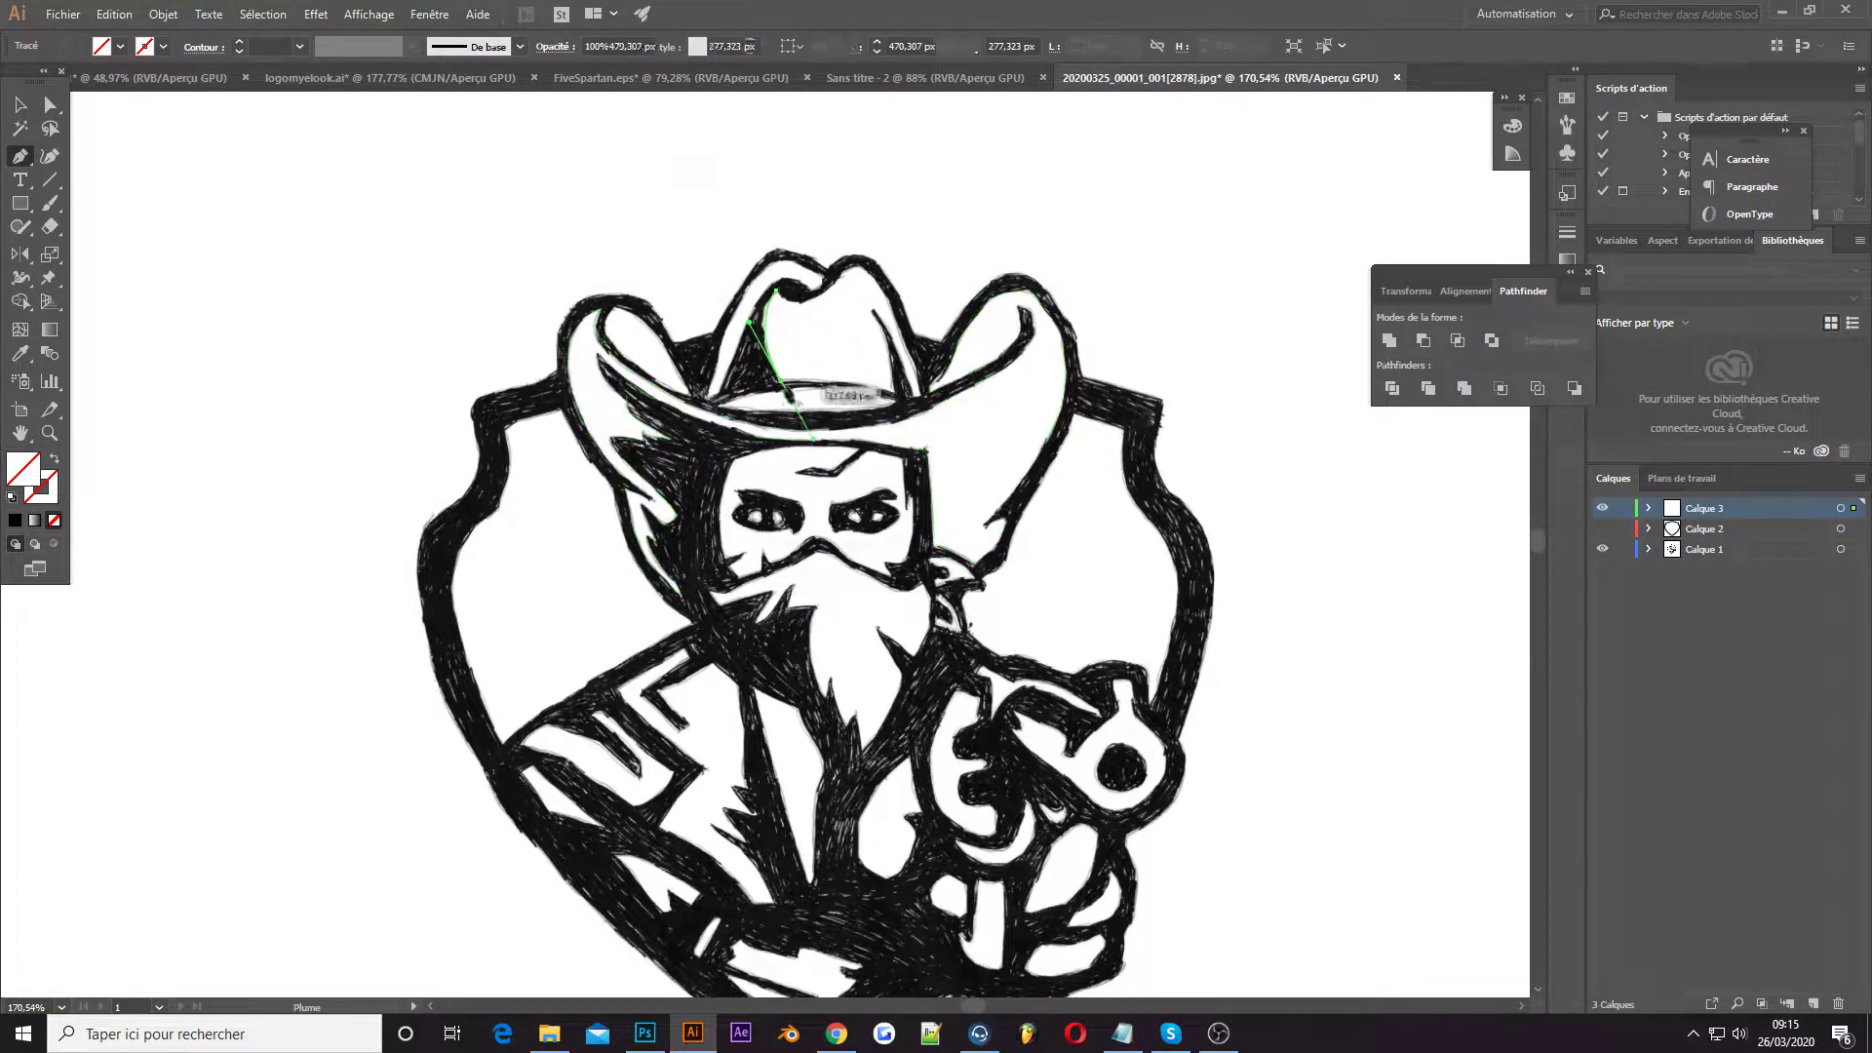
pyautogui.click(780, 380)
pyautogui.click(892, 395)
pyautogui.click(918, 394)
pyautogui.click(870, 275)
pyautogui.moveTo(836, 291); pyautogui.dragTo(739, 268)
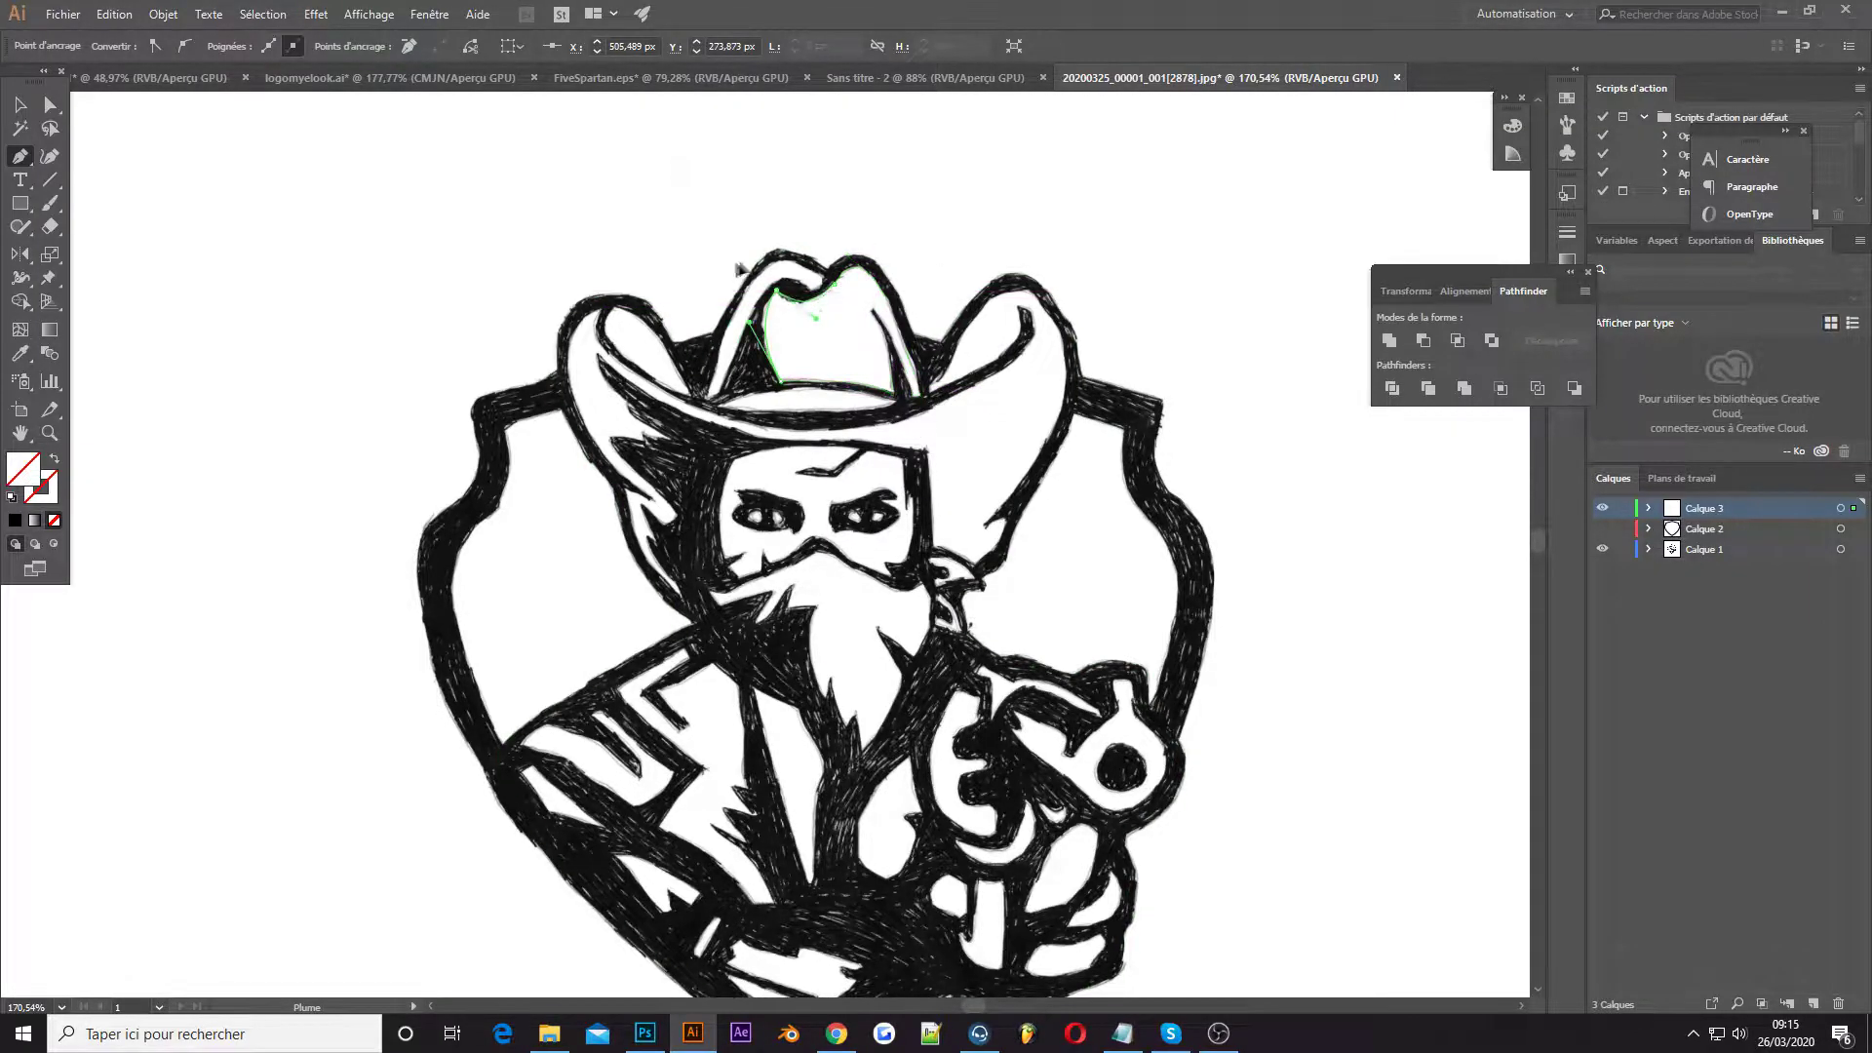
pyautogui.click(891, 402)
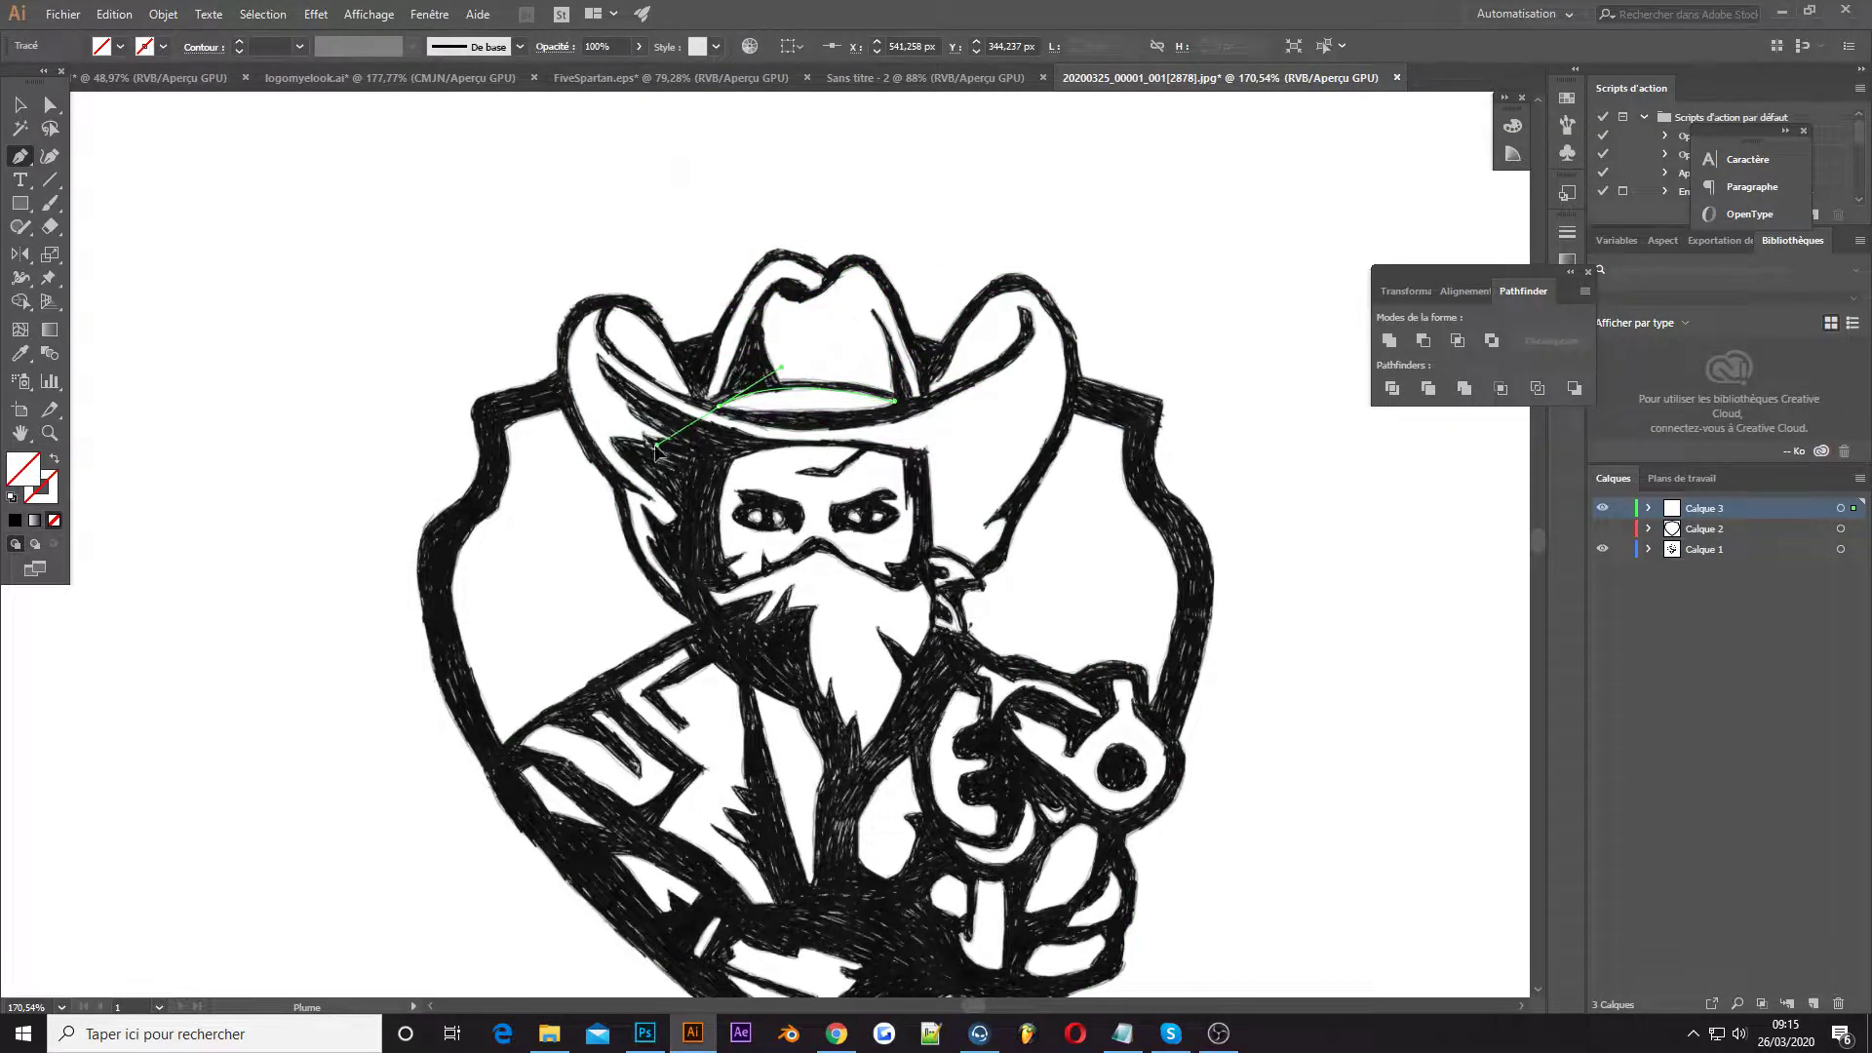
pyautogui.moveTo(656, 450); pyautogui.dragTo(654, 452)
pyautogui.click(894, 401)
# Zoom in and close a path around the face opening above the bandana
pyautogui.press('z')
pyautogui.scroll(2, 818, 546)
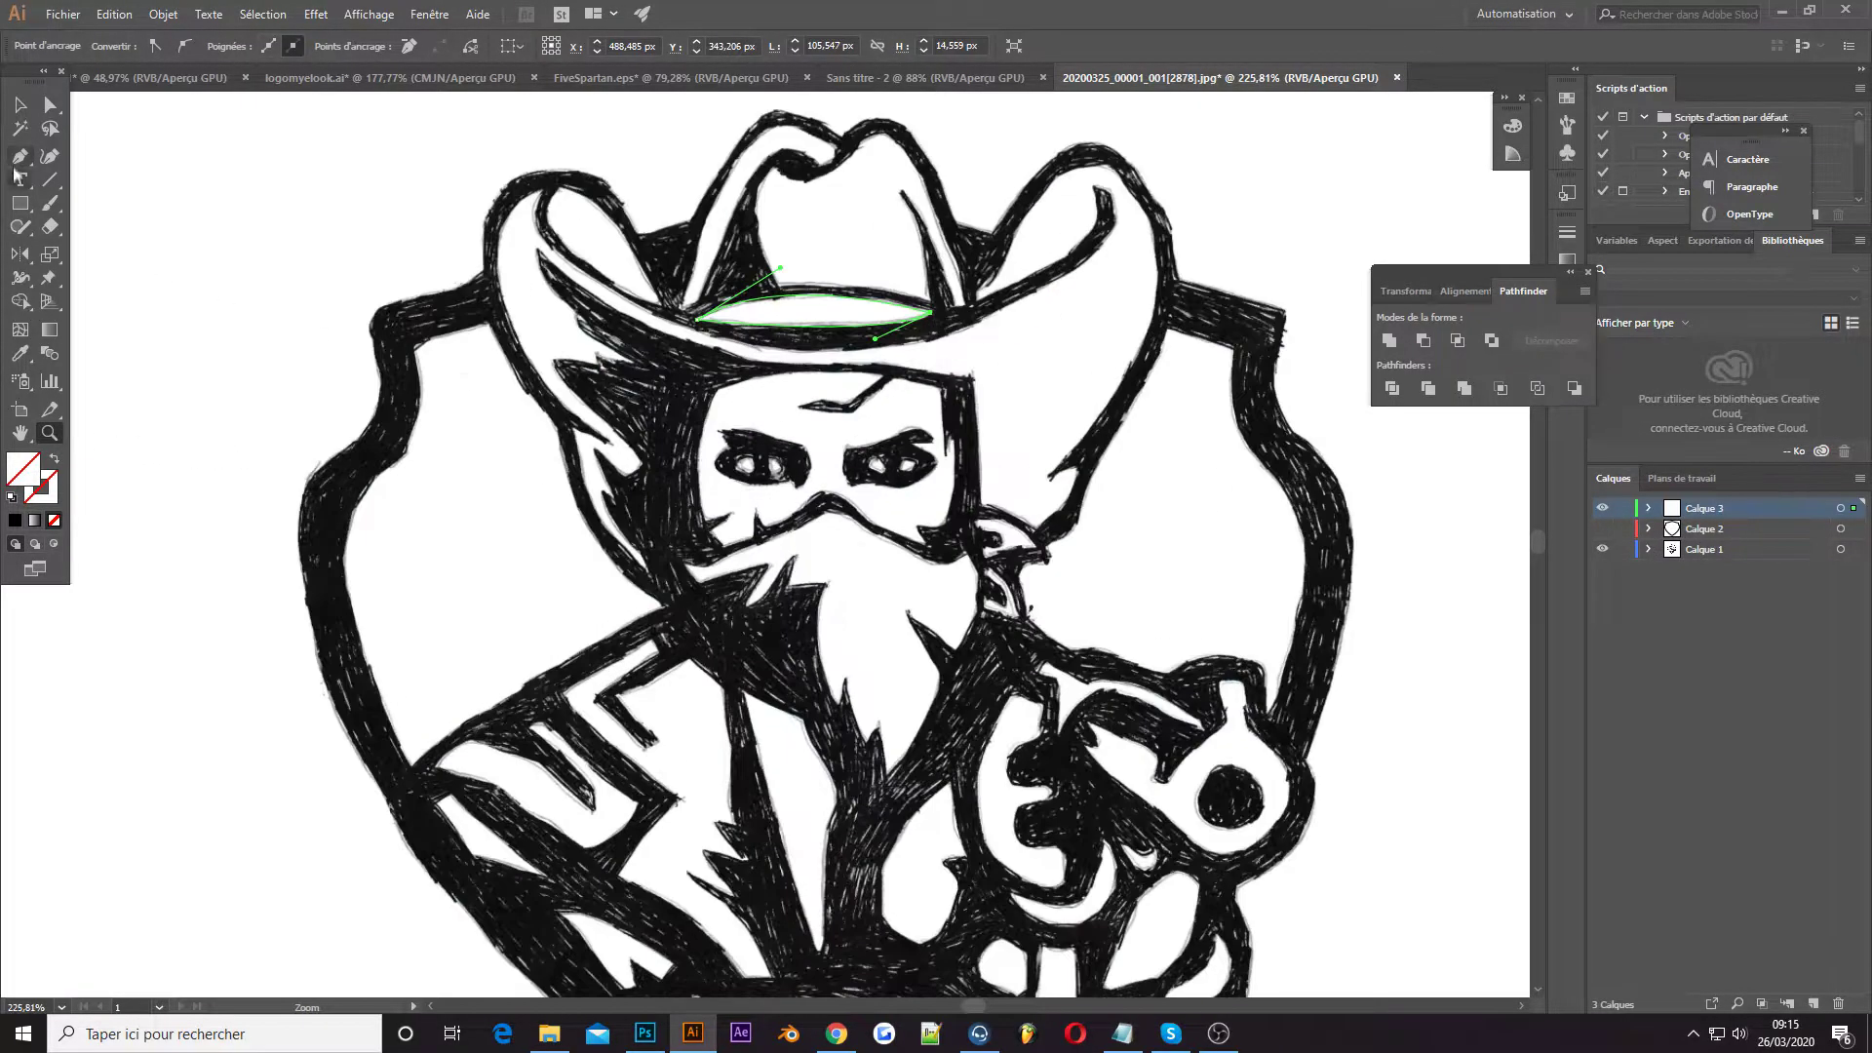
pyautogui.click(20, 155)
pyautogui.click(716, 388)
pyautogui.moveTo(702, 522); pyautogui.dragTo(713, 539)
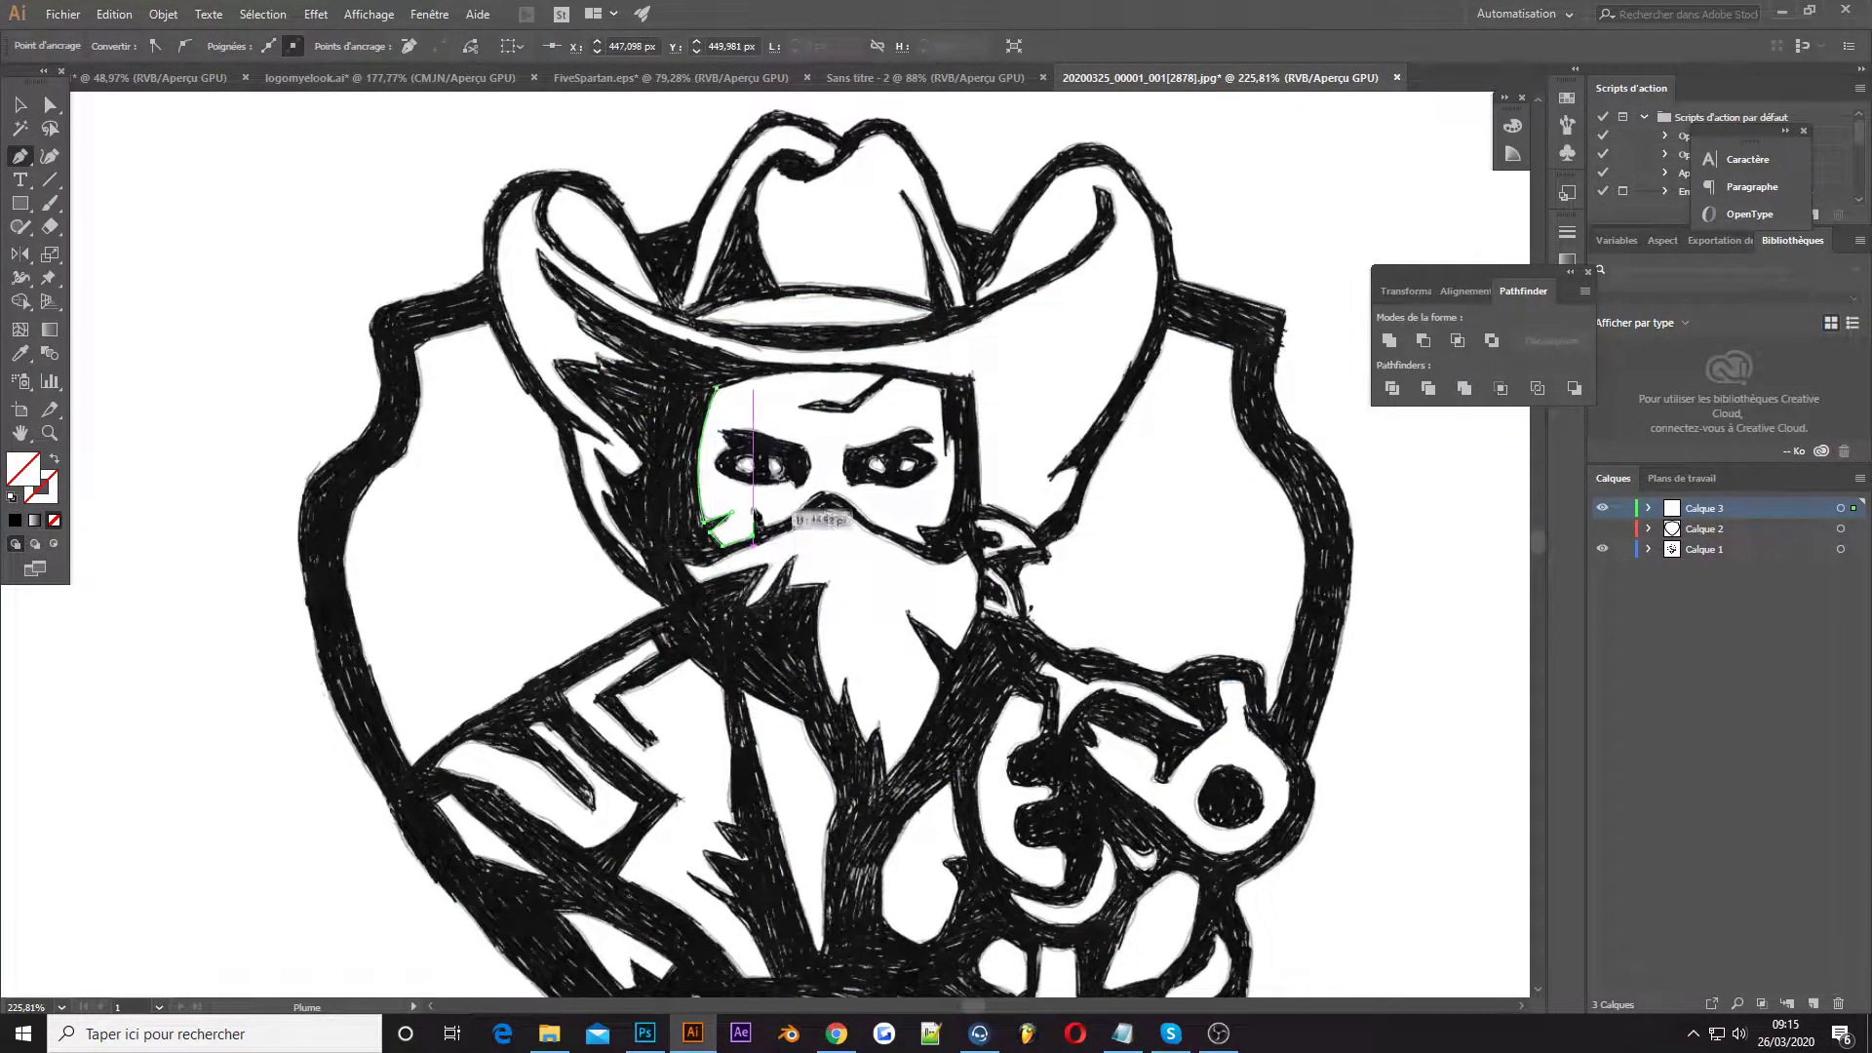
pyautogui.moveTo(923, 542); pyautogui.dragTo(917, 531)
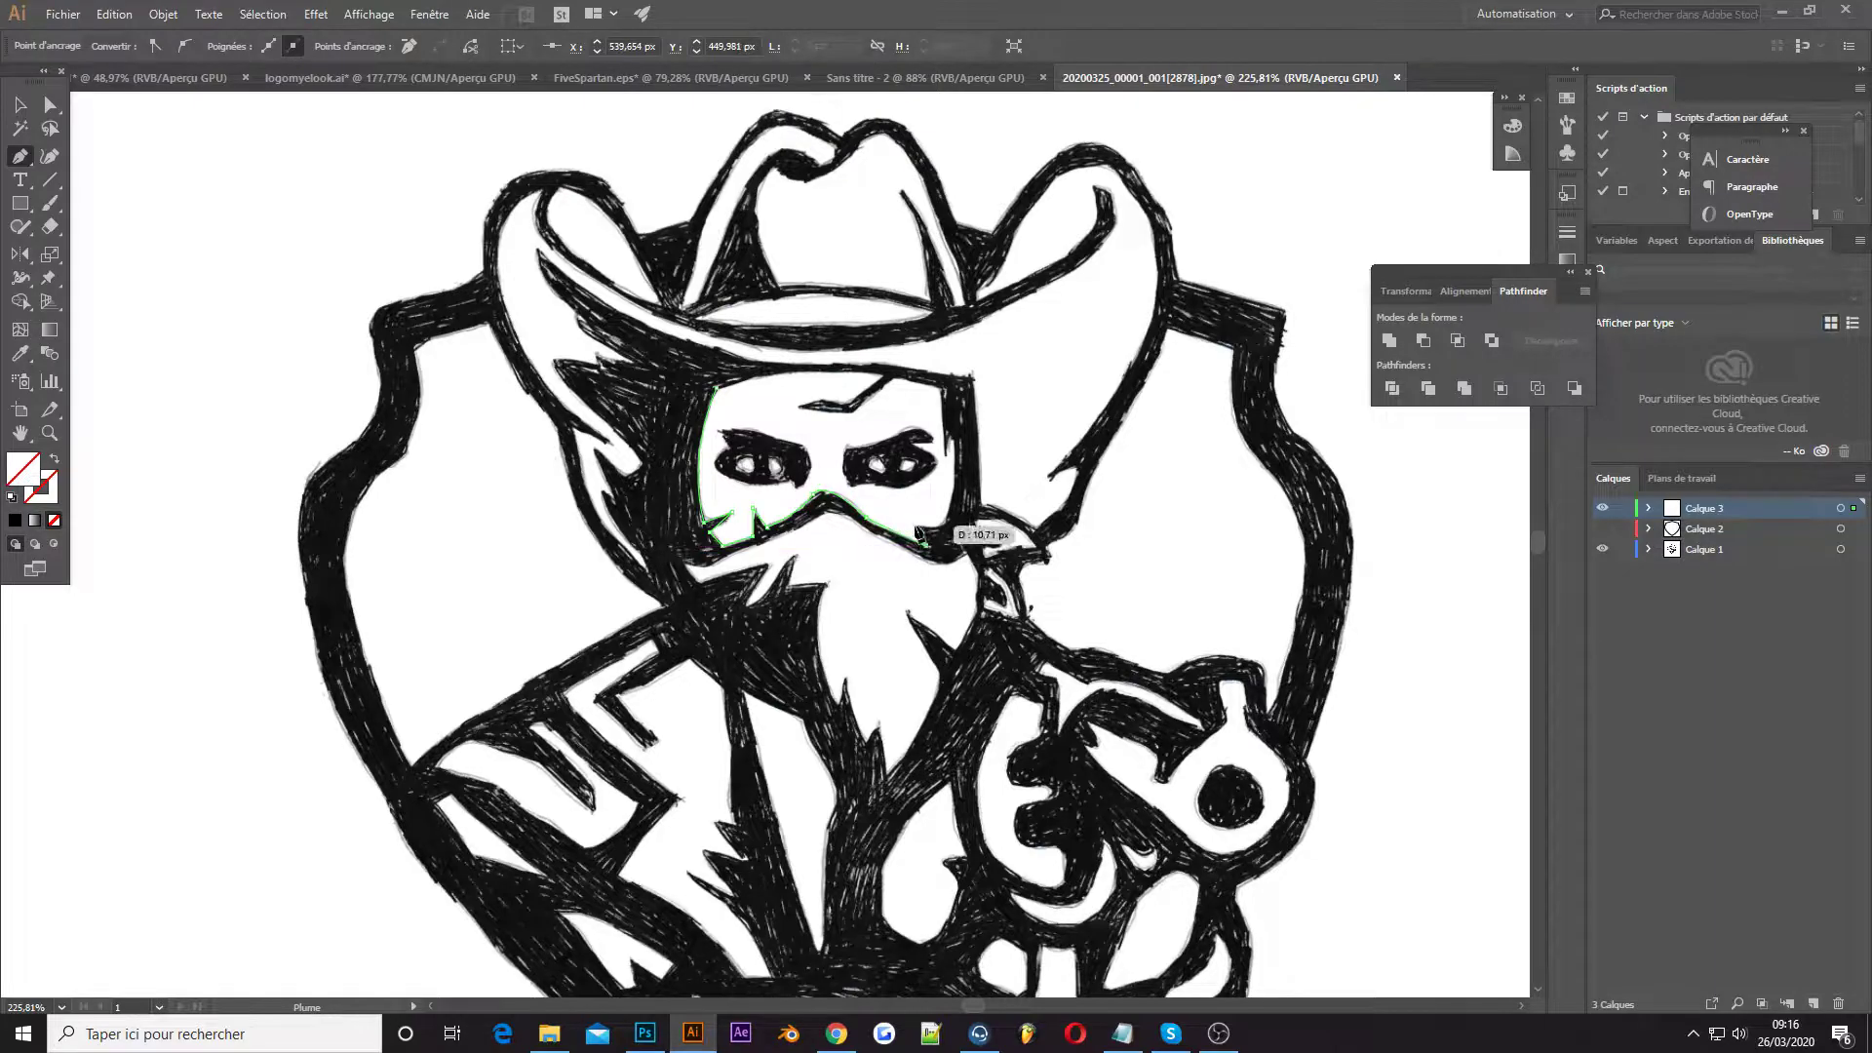
pyautogui.moveTo(942, 400); pyautogui.dragTo(897, 386)
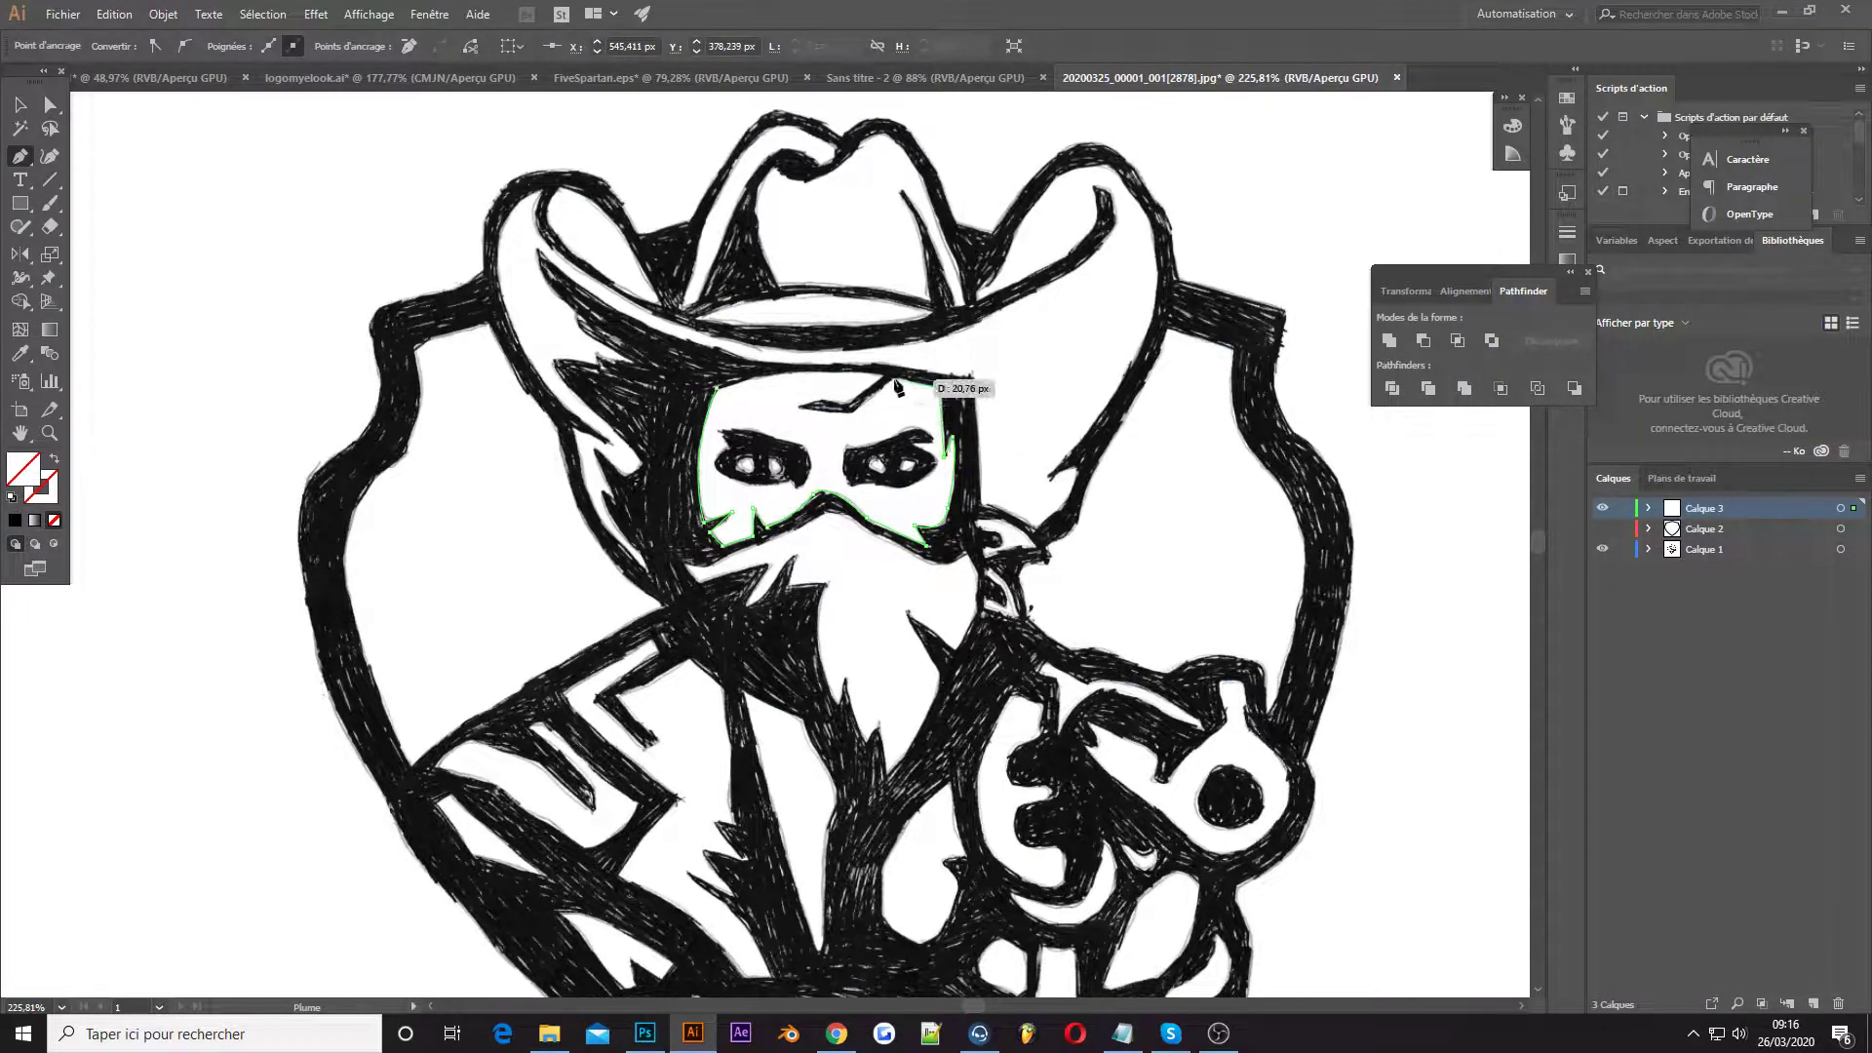
pyautogui.moveTo(717, 388)
pyautogui.mouseDown()
pyautogui.moveTo(649, 417)
pyautogui.moveTo(718, 477)
pyautogui.mouseUp()
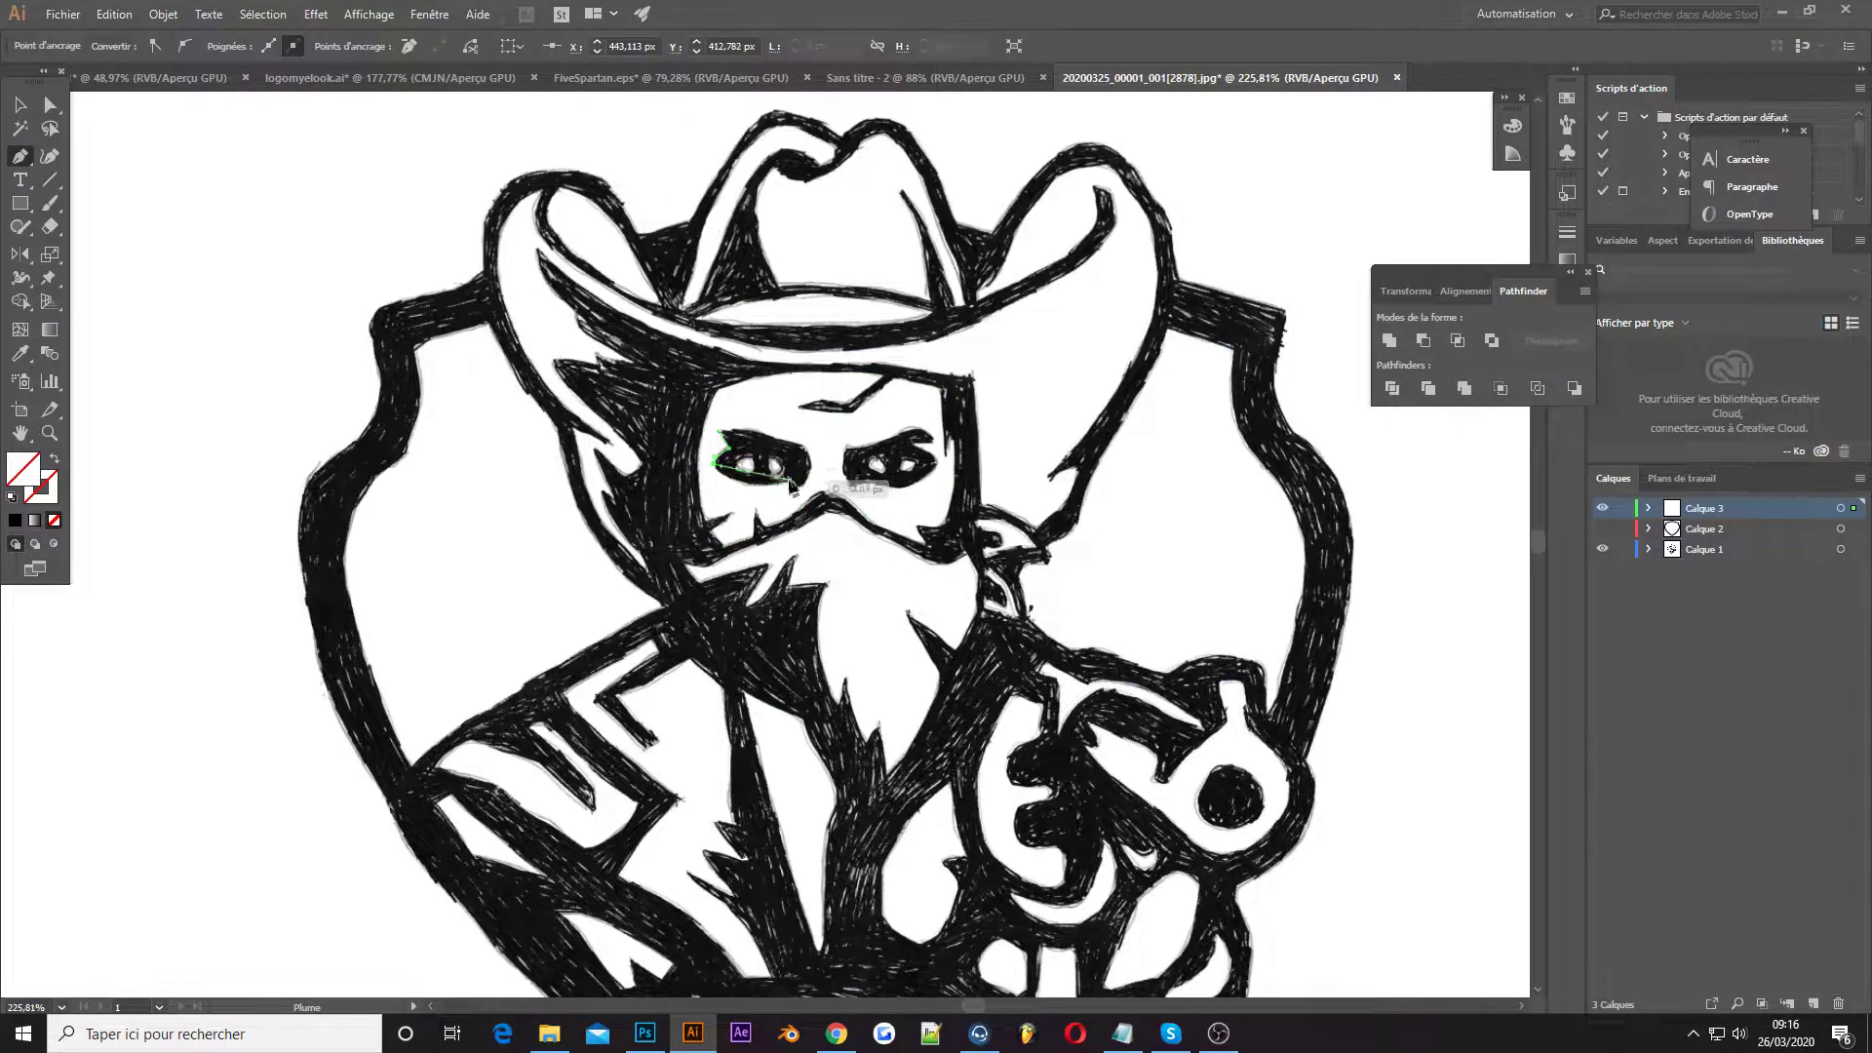
# Outline the left and right eyes with closed paths, then start a path at the bandana knot
pyautogui.moveTo(764, 438); pyautogui.dragTo(774, 444)
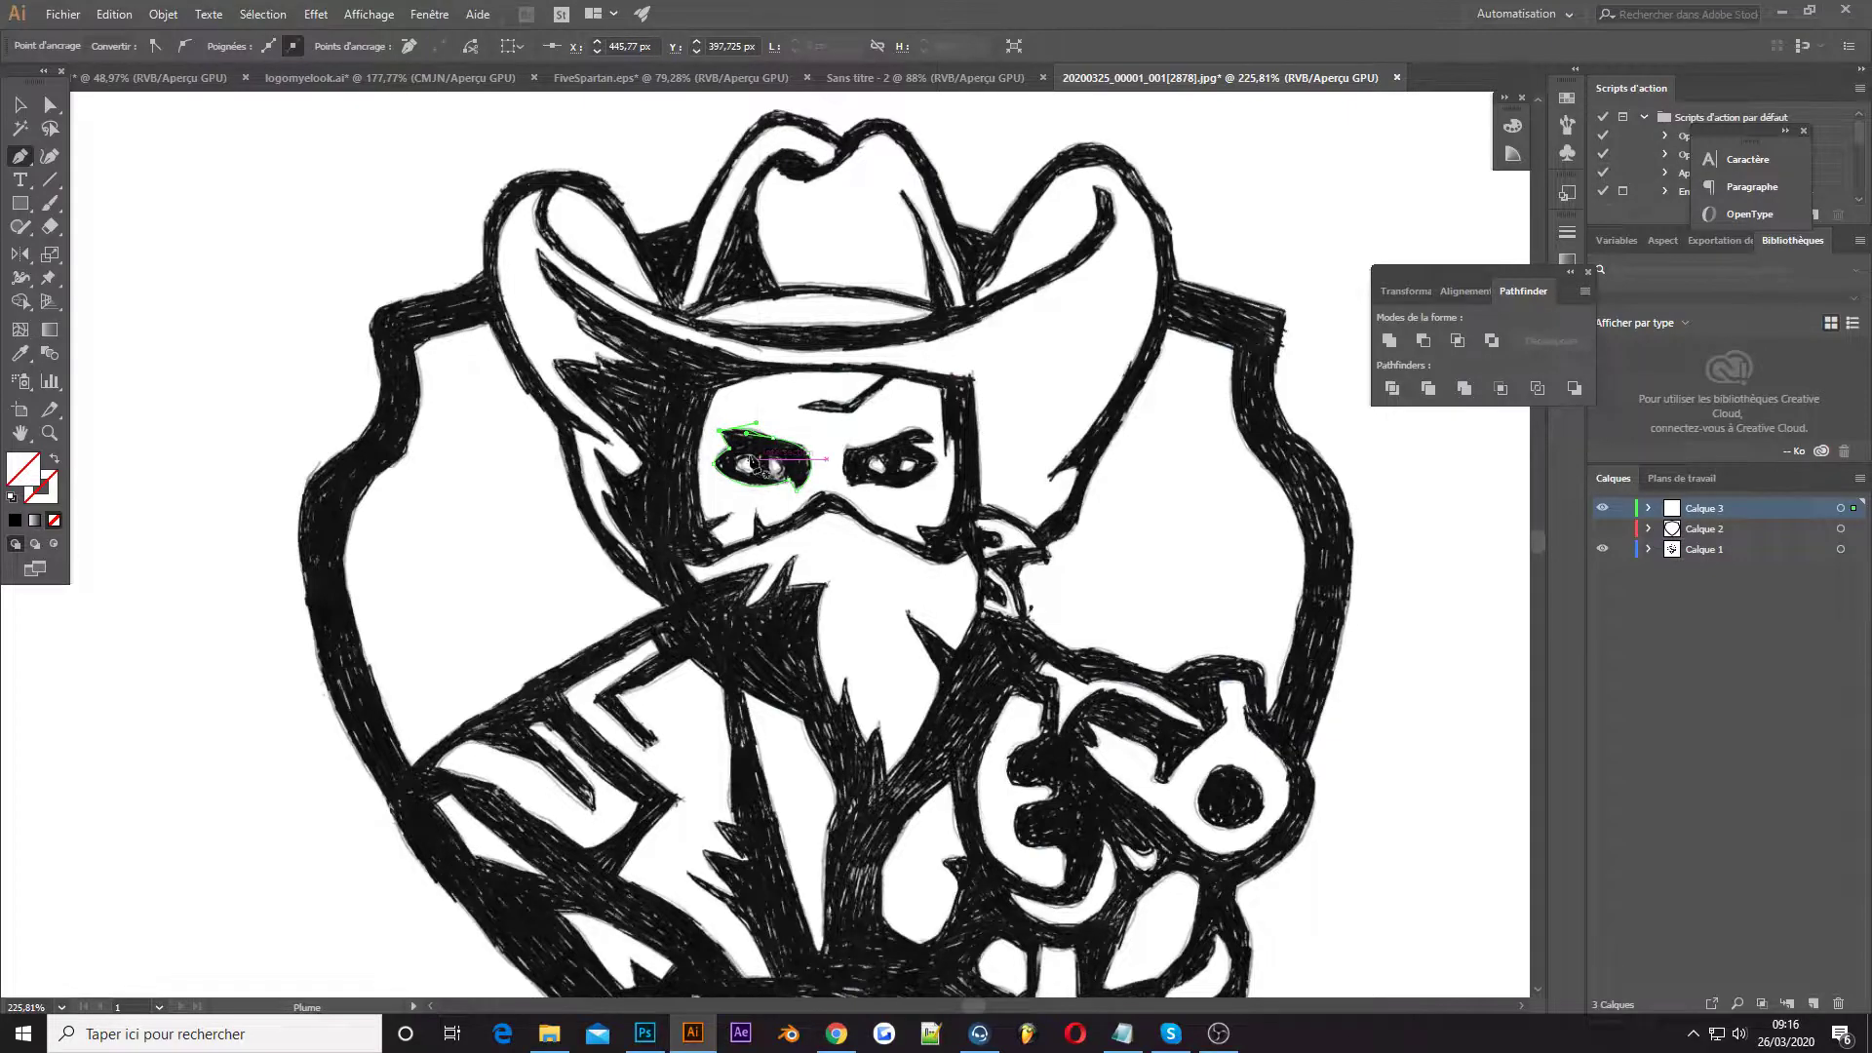
pyautogui.moveTo(741, 466); pyautogui.dragTo(786, 476)
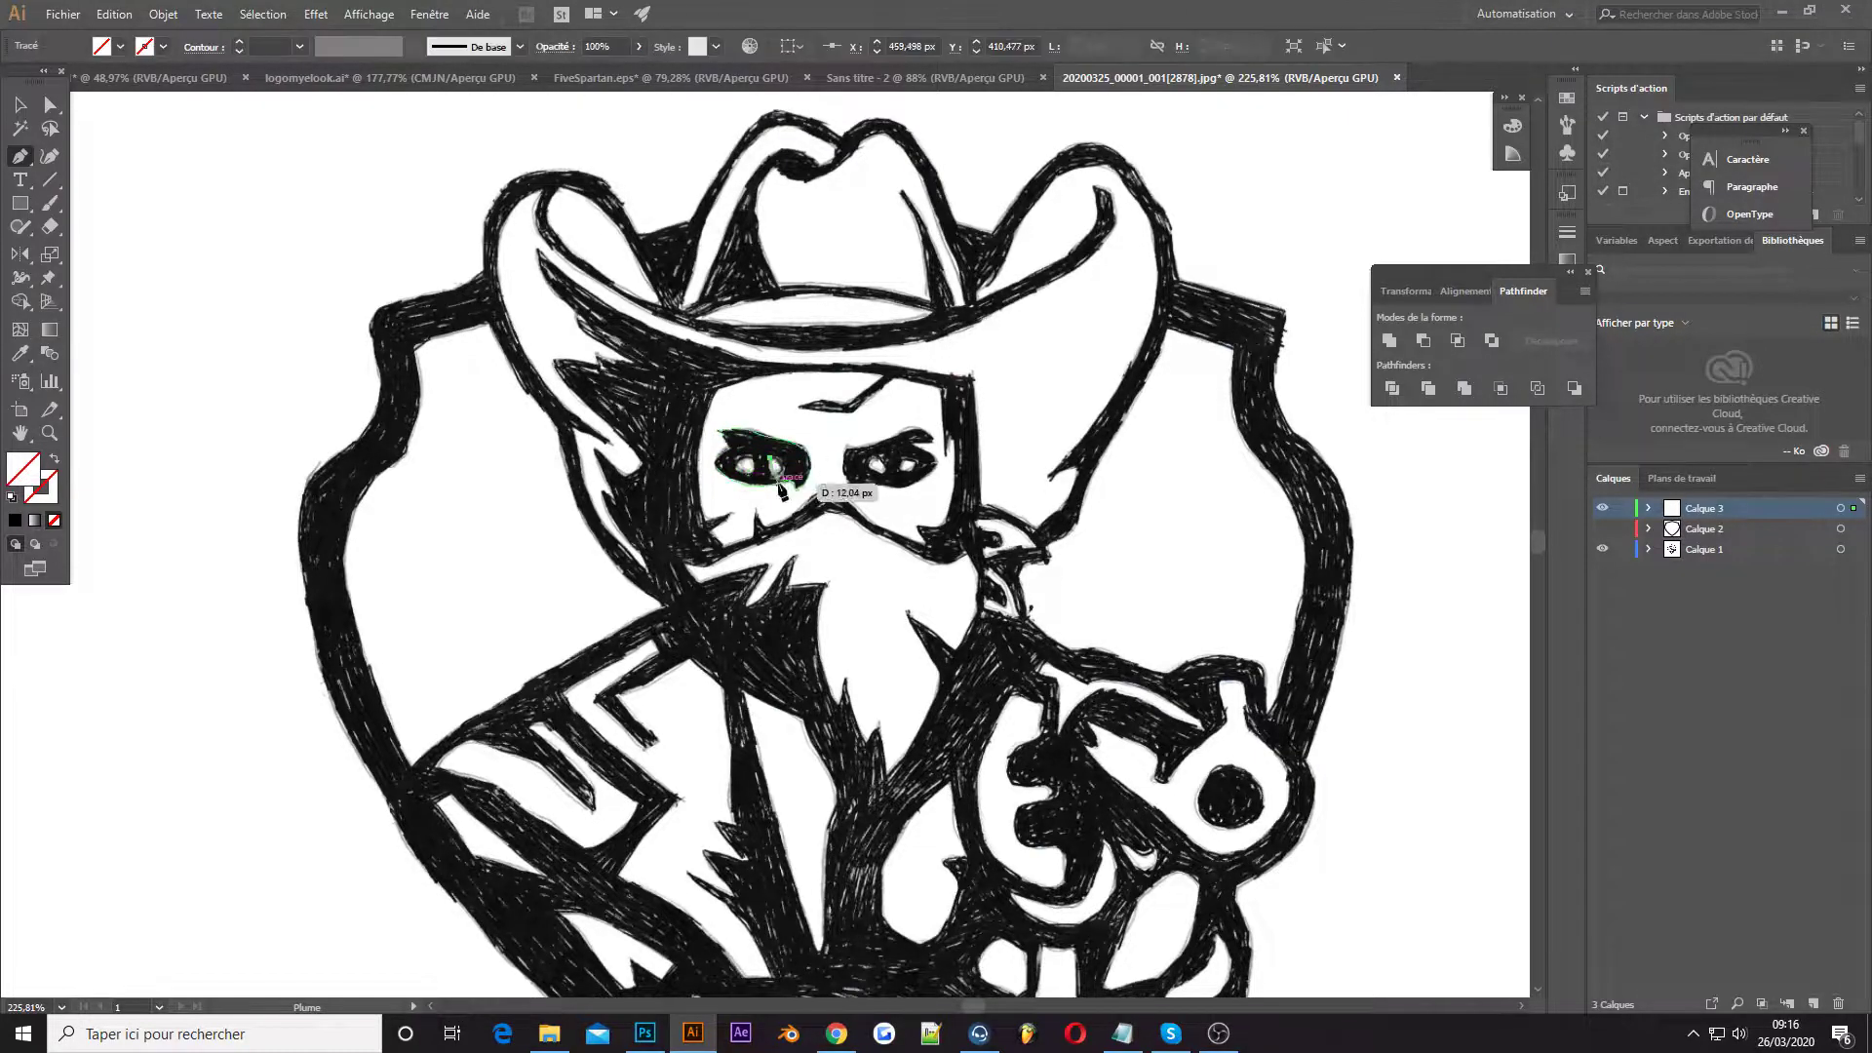
pyautogui.click(845, 450)
pyautogui.moveTo(853, 482); pyautogui.dragTo(918, 487)
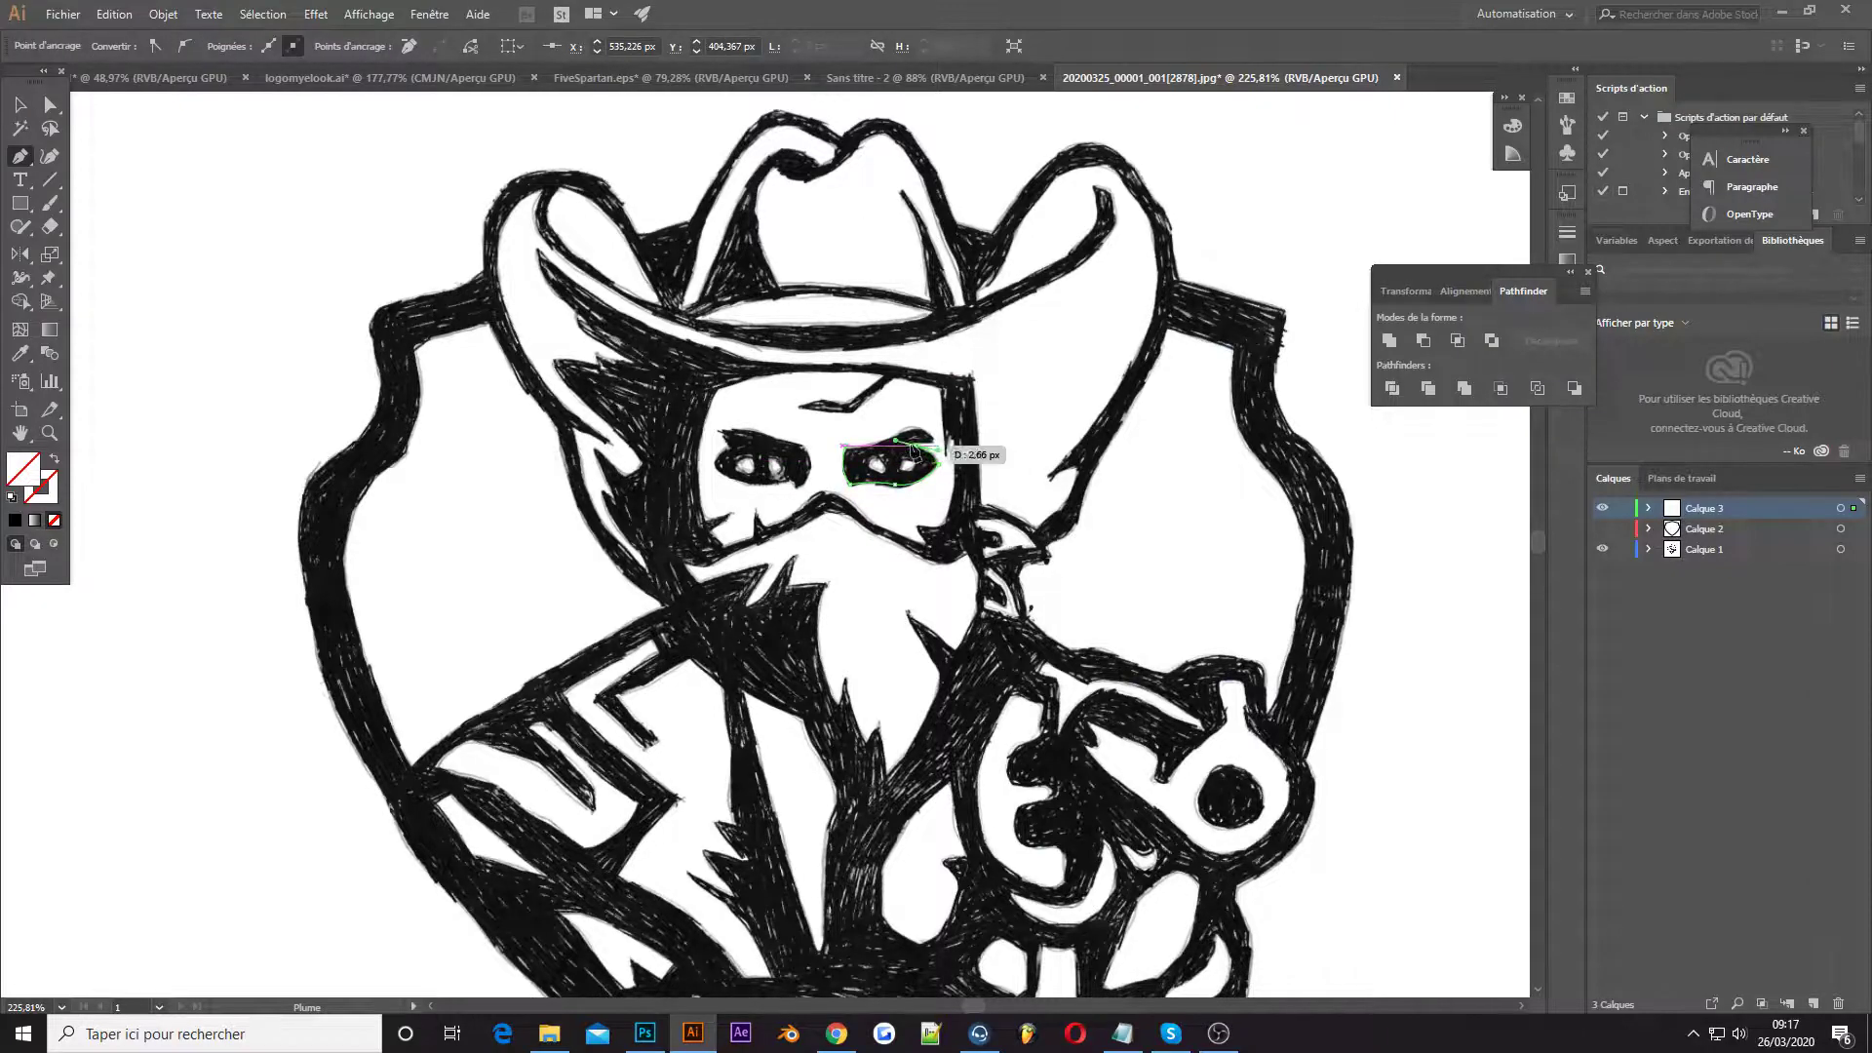
pyautogui.moveTo(871, 461); pyautogui.dragTo(919, 472)
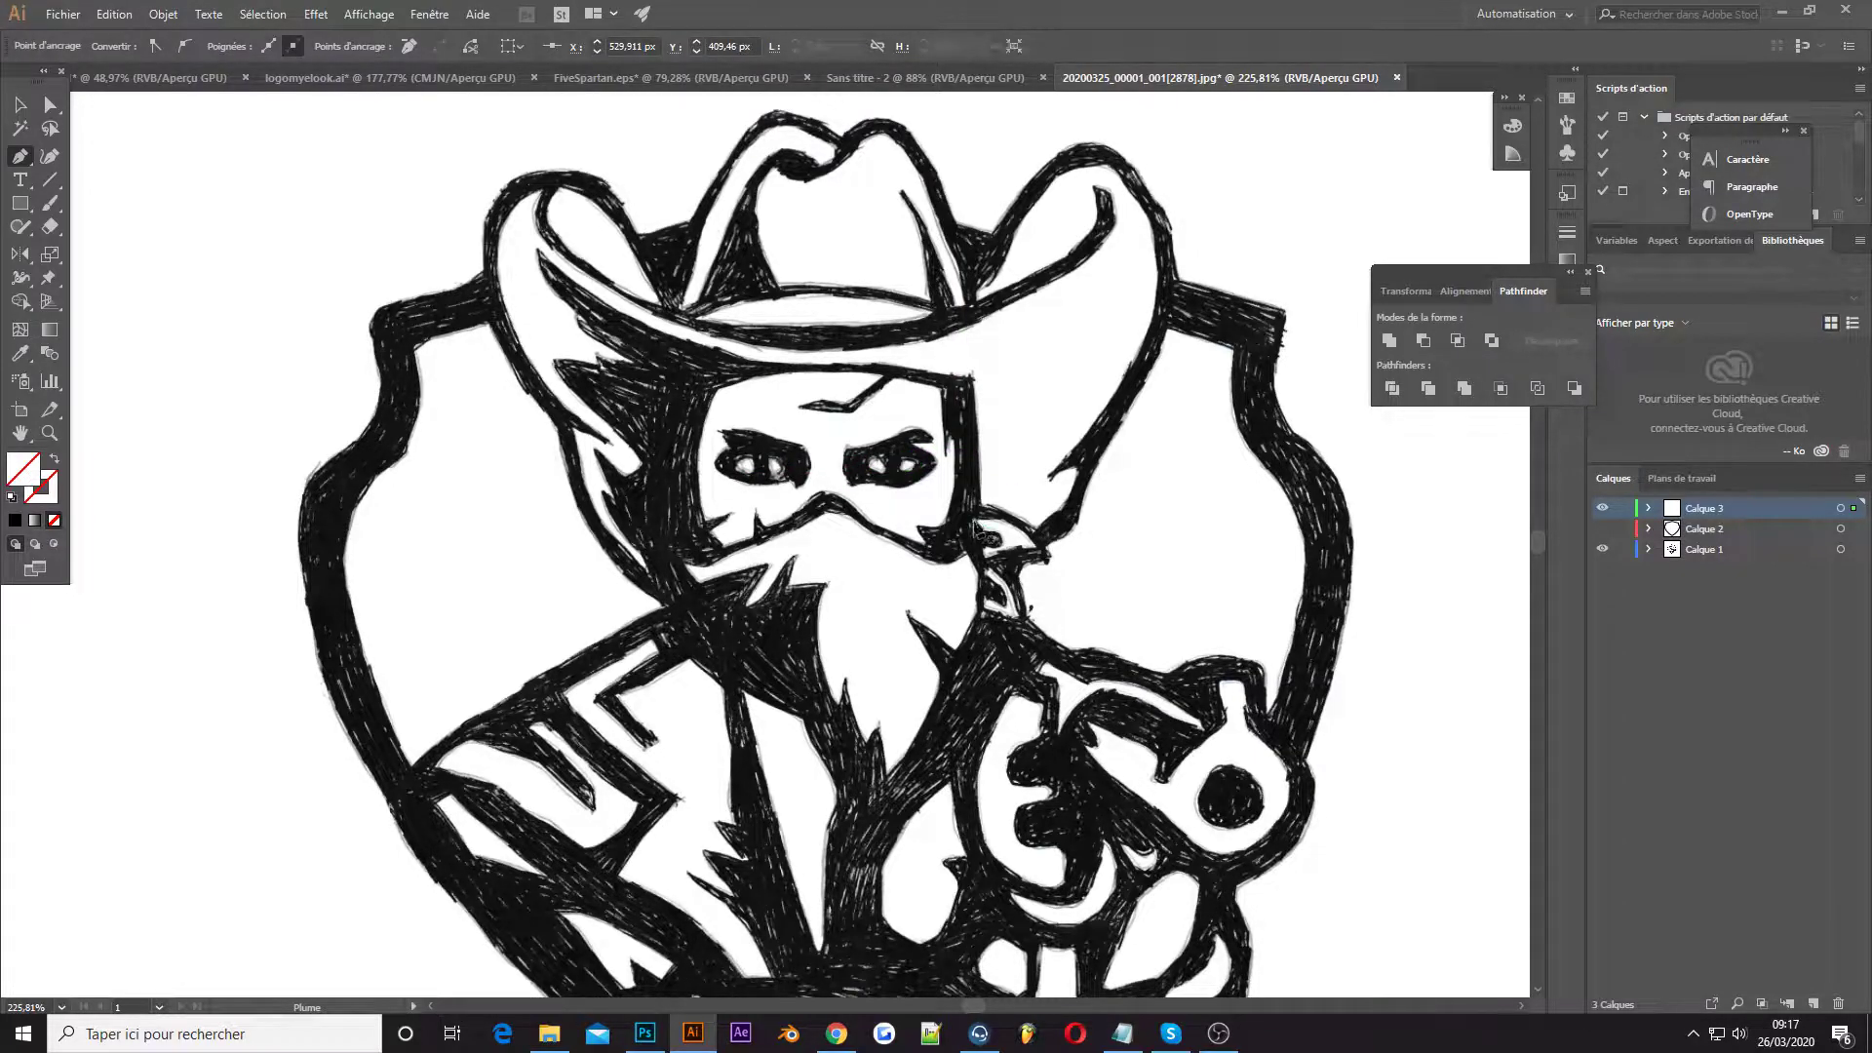
pyautogui.moveTo(985, 544); pyautogui.dragTo(1008, 548)
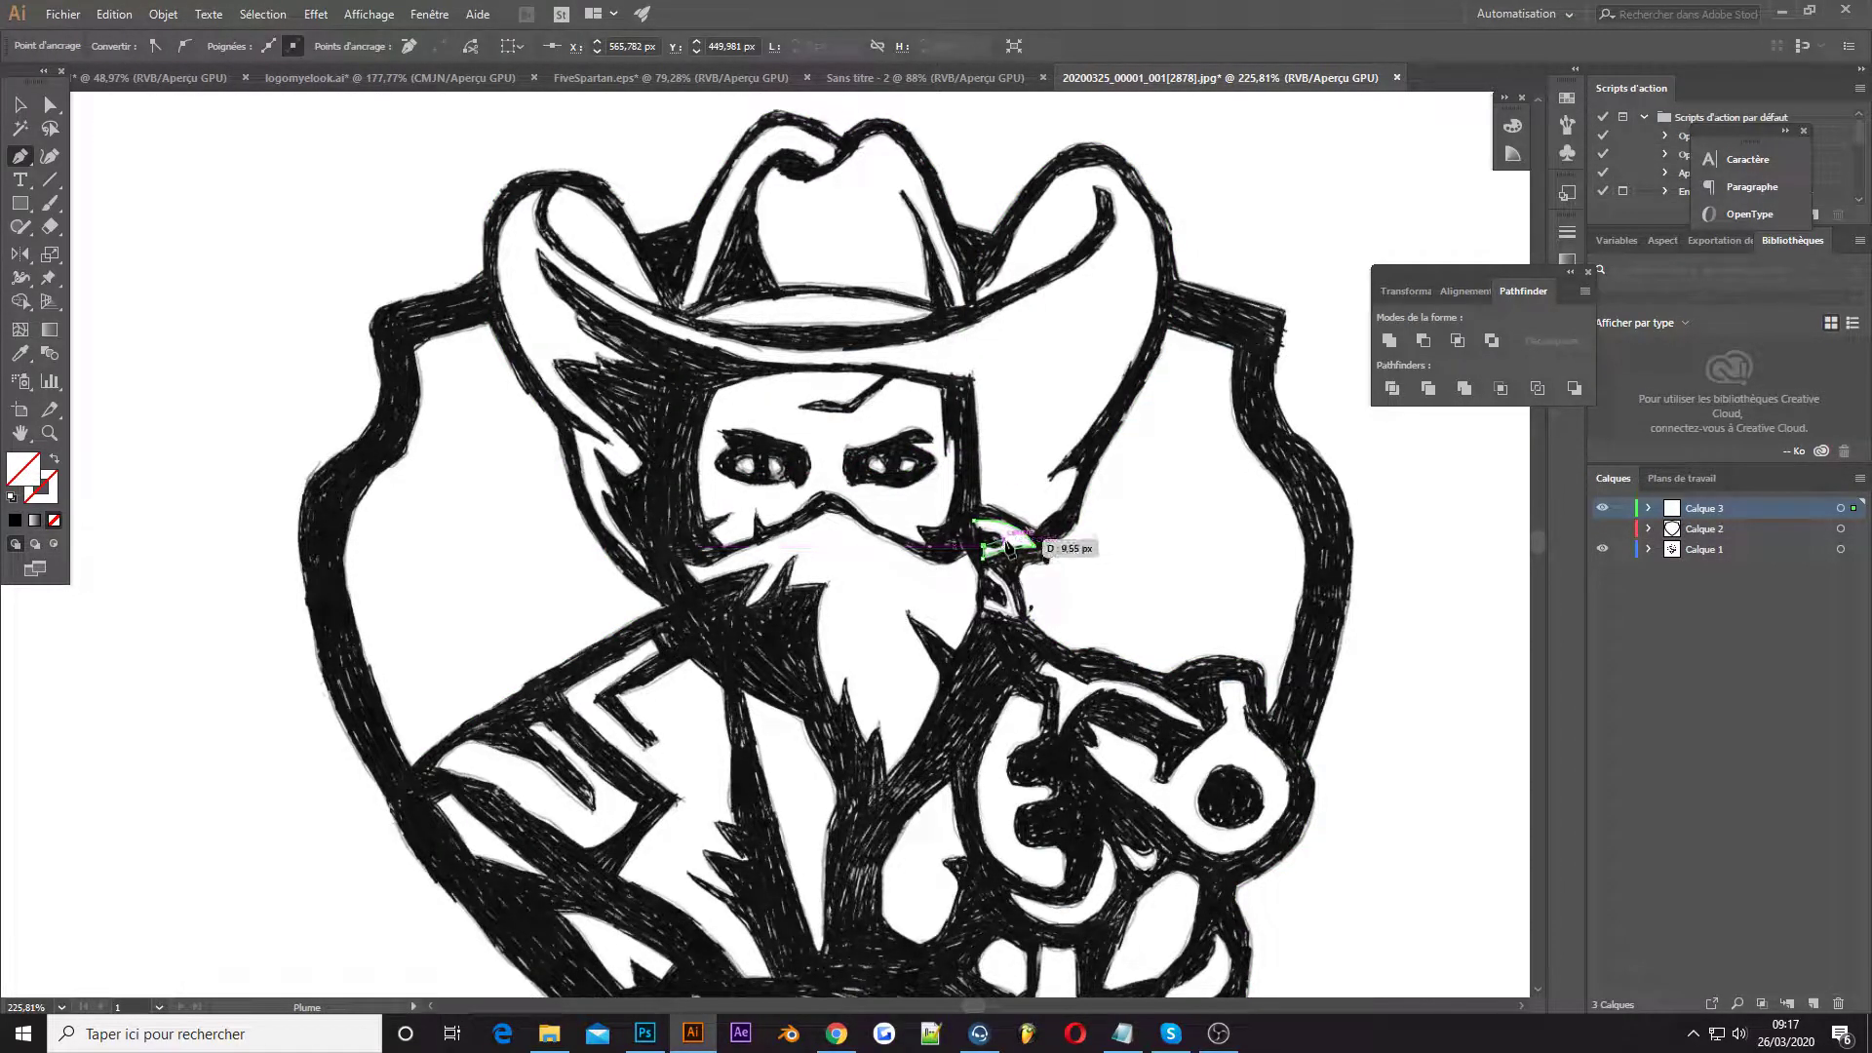
# Trace the beard's outline from the bandana bottom, down and around the bandana knot
pyautogui.click(685, 566)
pyautogui.moveTo(770, 563); pyautogui.dragTo(753, 612)
pyautogui.click(826, 582)
pyautogui.click(882, 775)
pyautogui.click(935, 718)
pyautogui.click(955, 648)
pyautogui.moveTo(950, 526)
pyautogui.mouseDown()
pyautogui.moveTo(961, 552)
pyautogui.moveTo(907, 556)
pyautogui.moveTo(828, 515)
pyautogui.mouseUp()
pyautogui.moveTo(986, 571); pyautogui.dragTo(1009, 611)
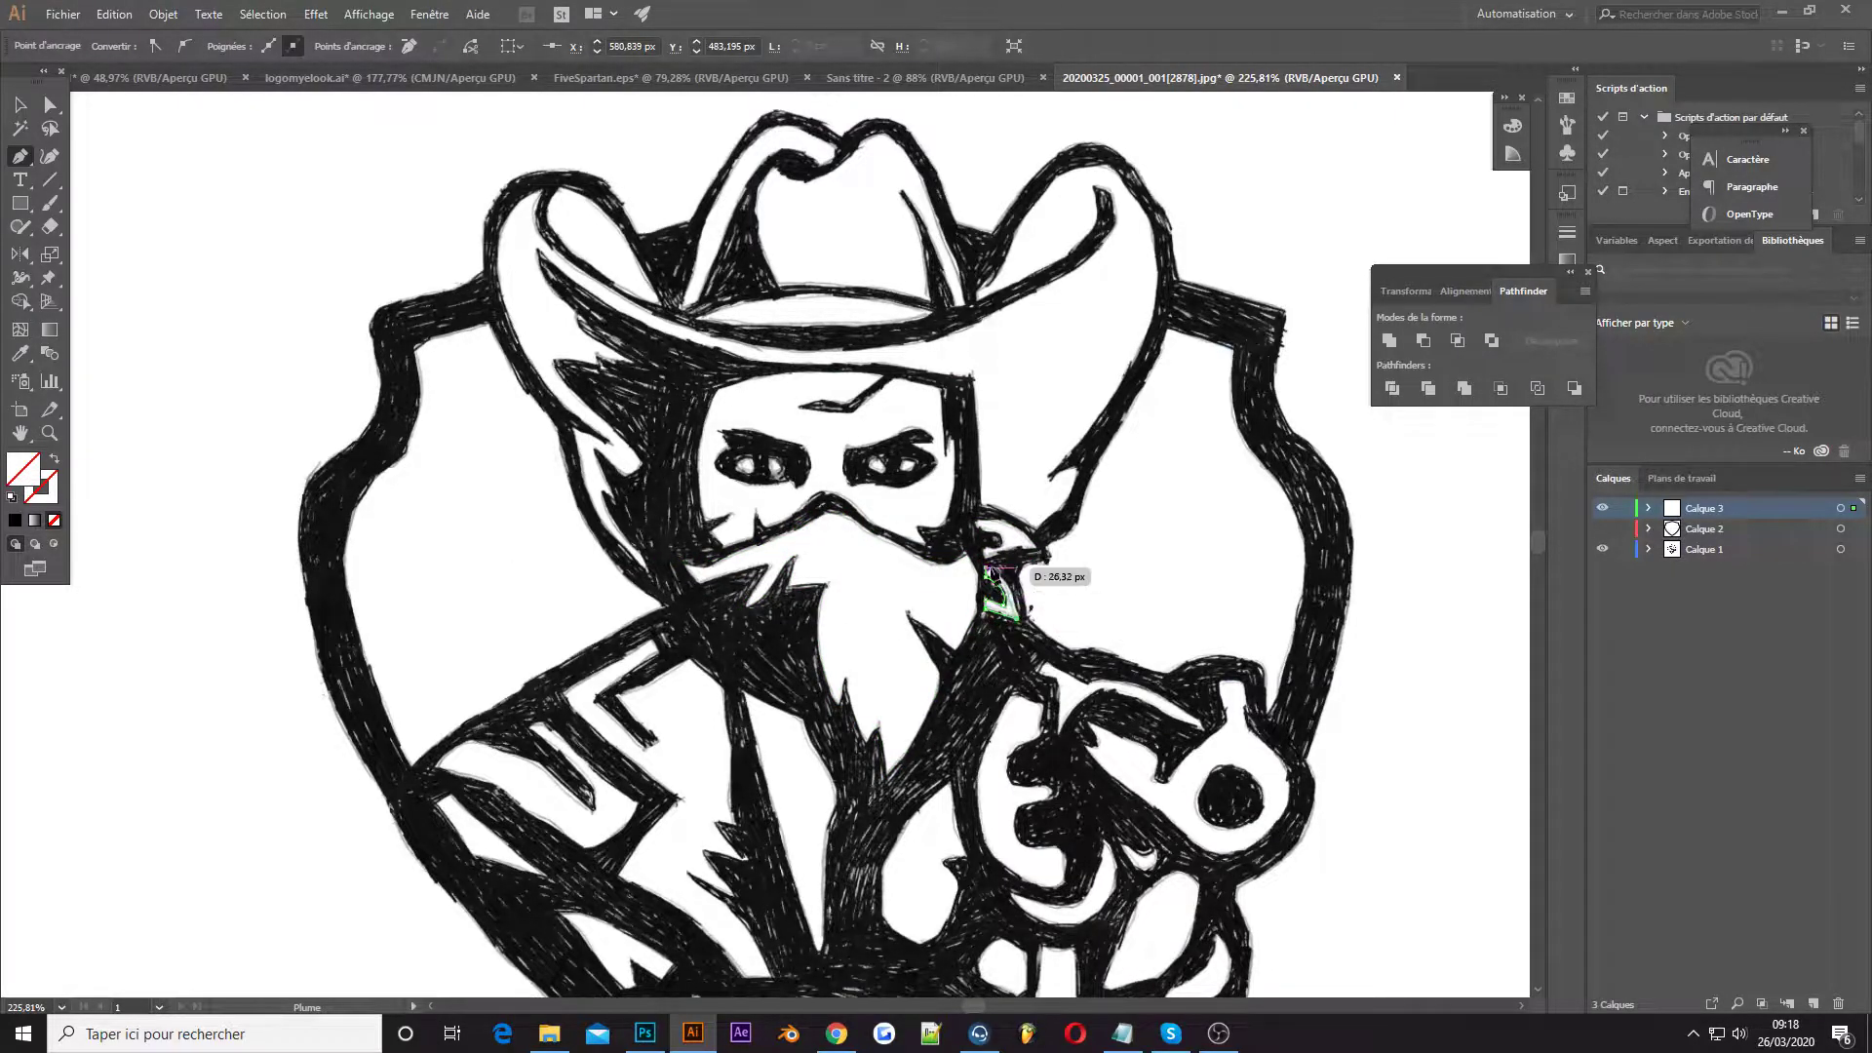
# Trace the zigzag lightning-shaped lapel as a closed path
pyautogui.moveTo(660, 649); pyautogui.dragTo(601, 706)
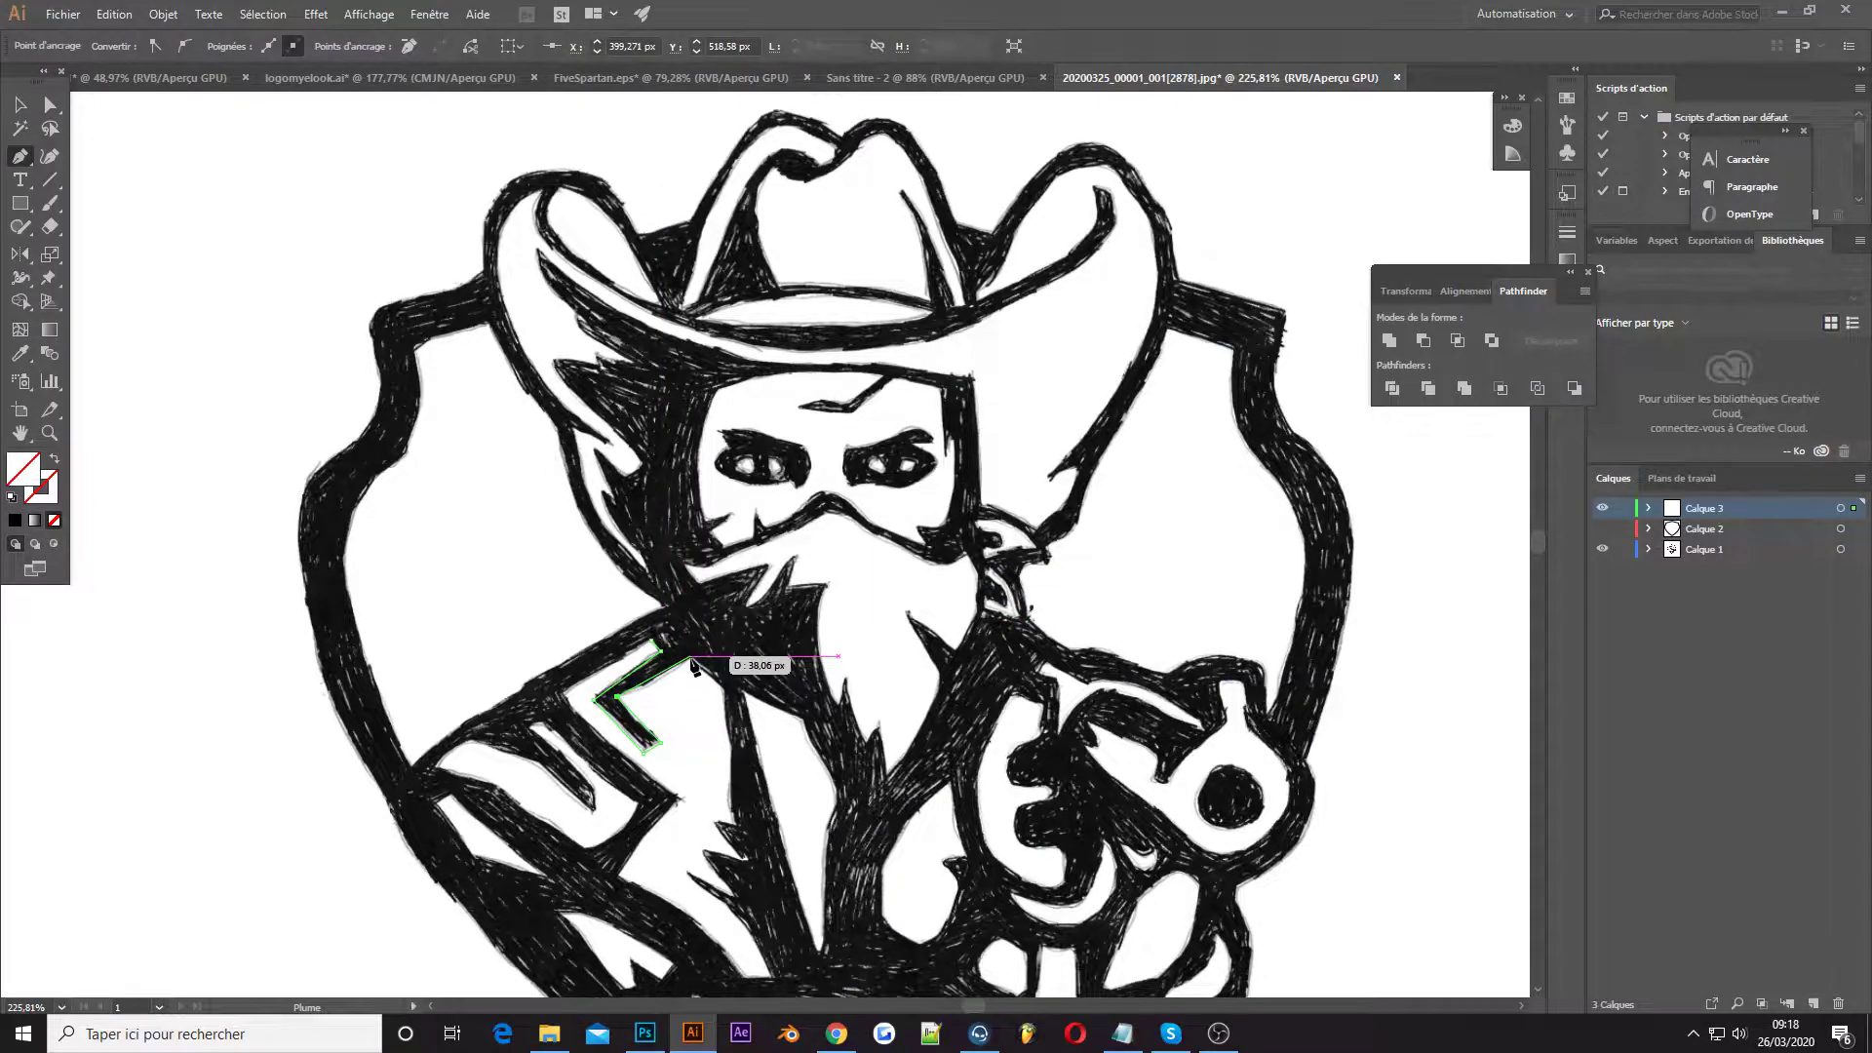
pyautogui.scroll(-2, 692, 665)
pyautogui.click(725, 594)
pyautogui.click(699, 754)
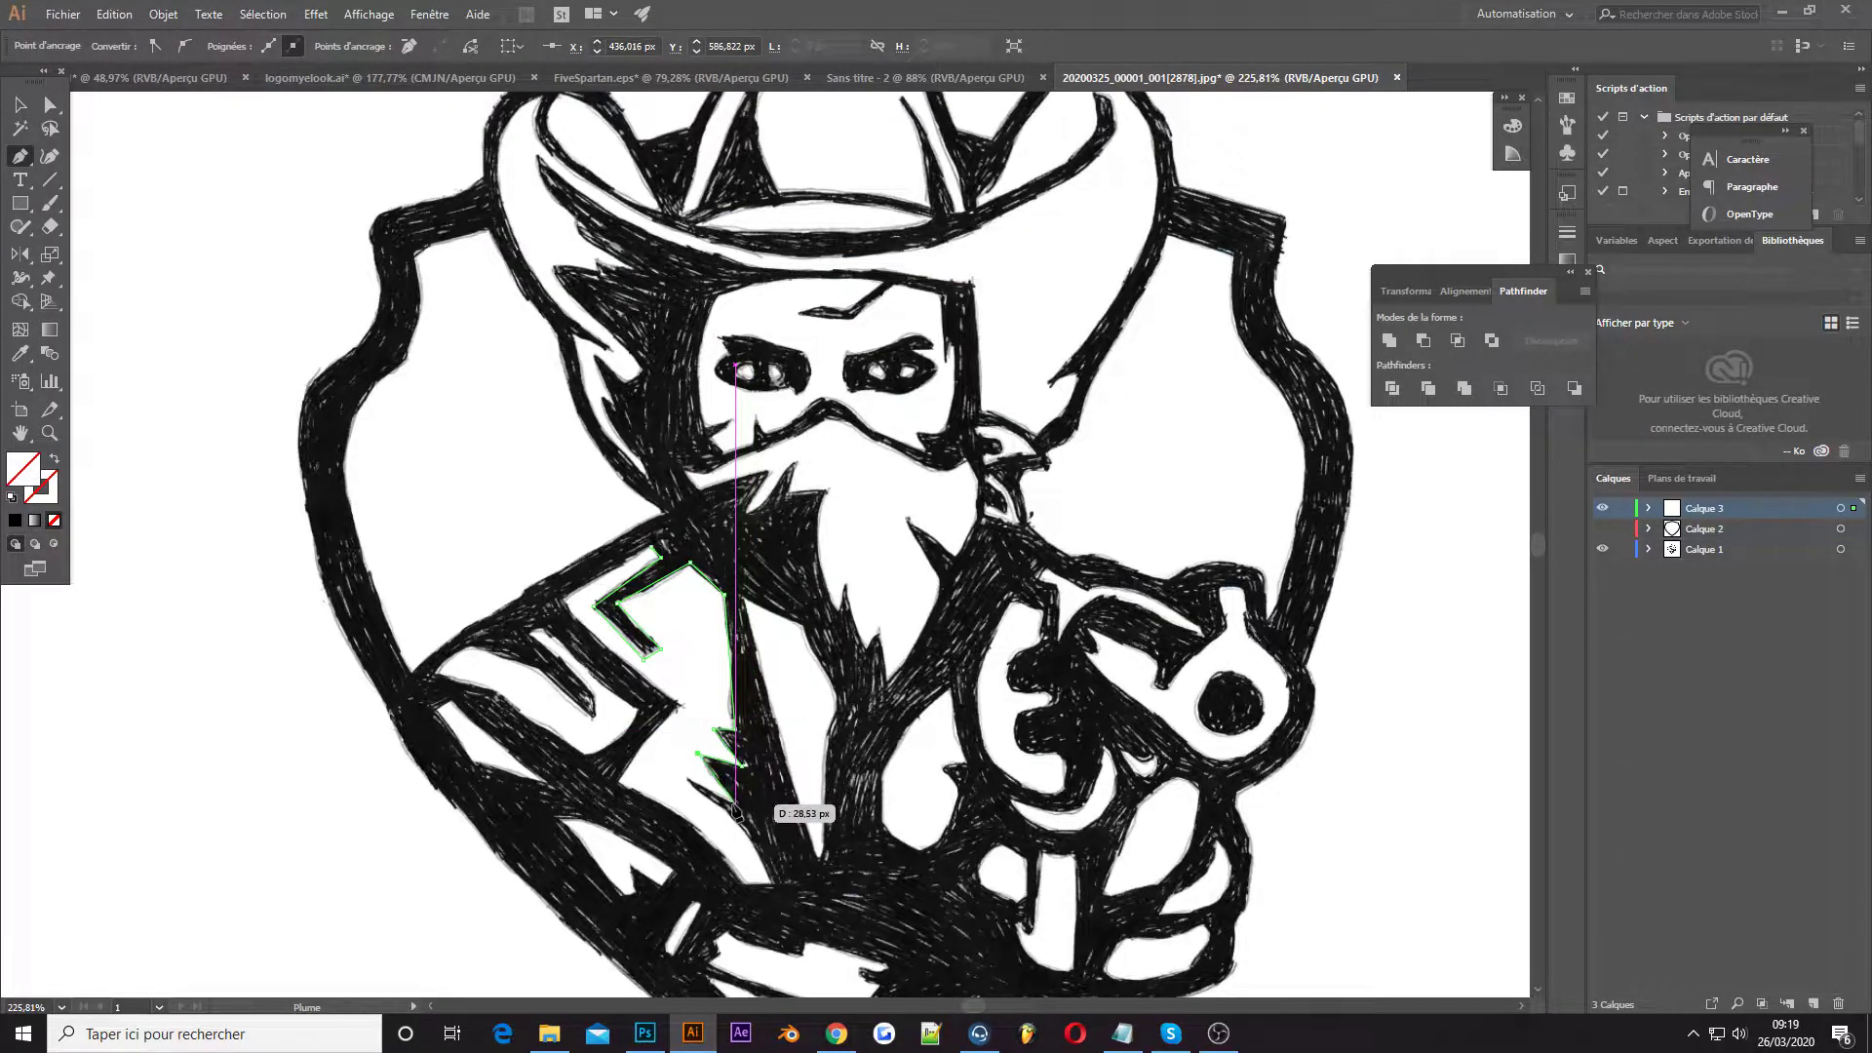
pyautogui.click(733, 802)
pyautogui.moveTo(743, 885); pyautogui.dragTo(780, 950)
pyautogui.click(770, 885)
pyautogui.click(617, 782)
pyautogui.click(679, 702)
pyautogui.click(565, 598)
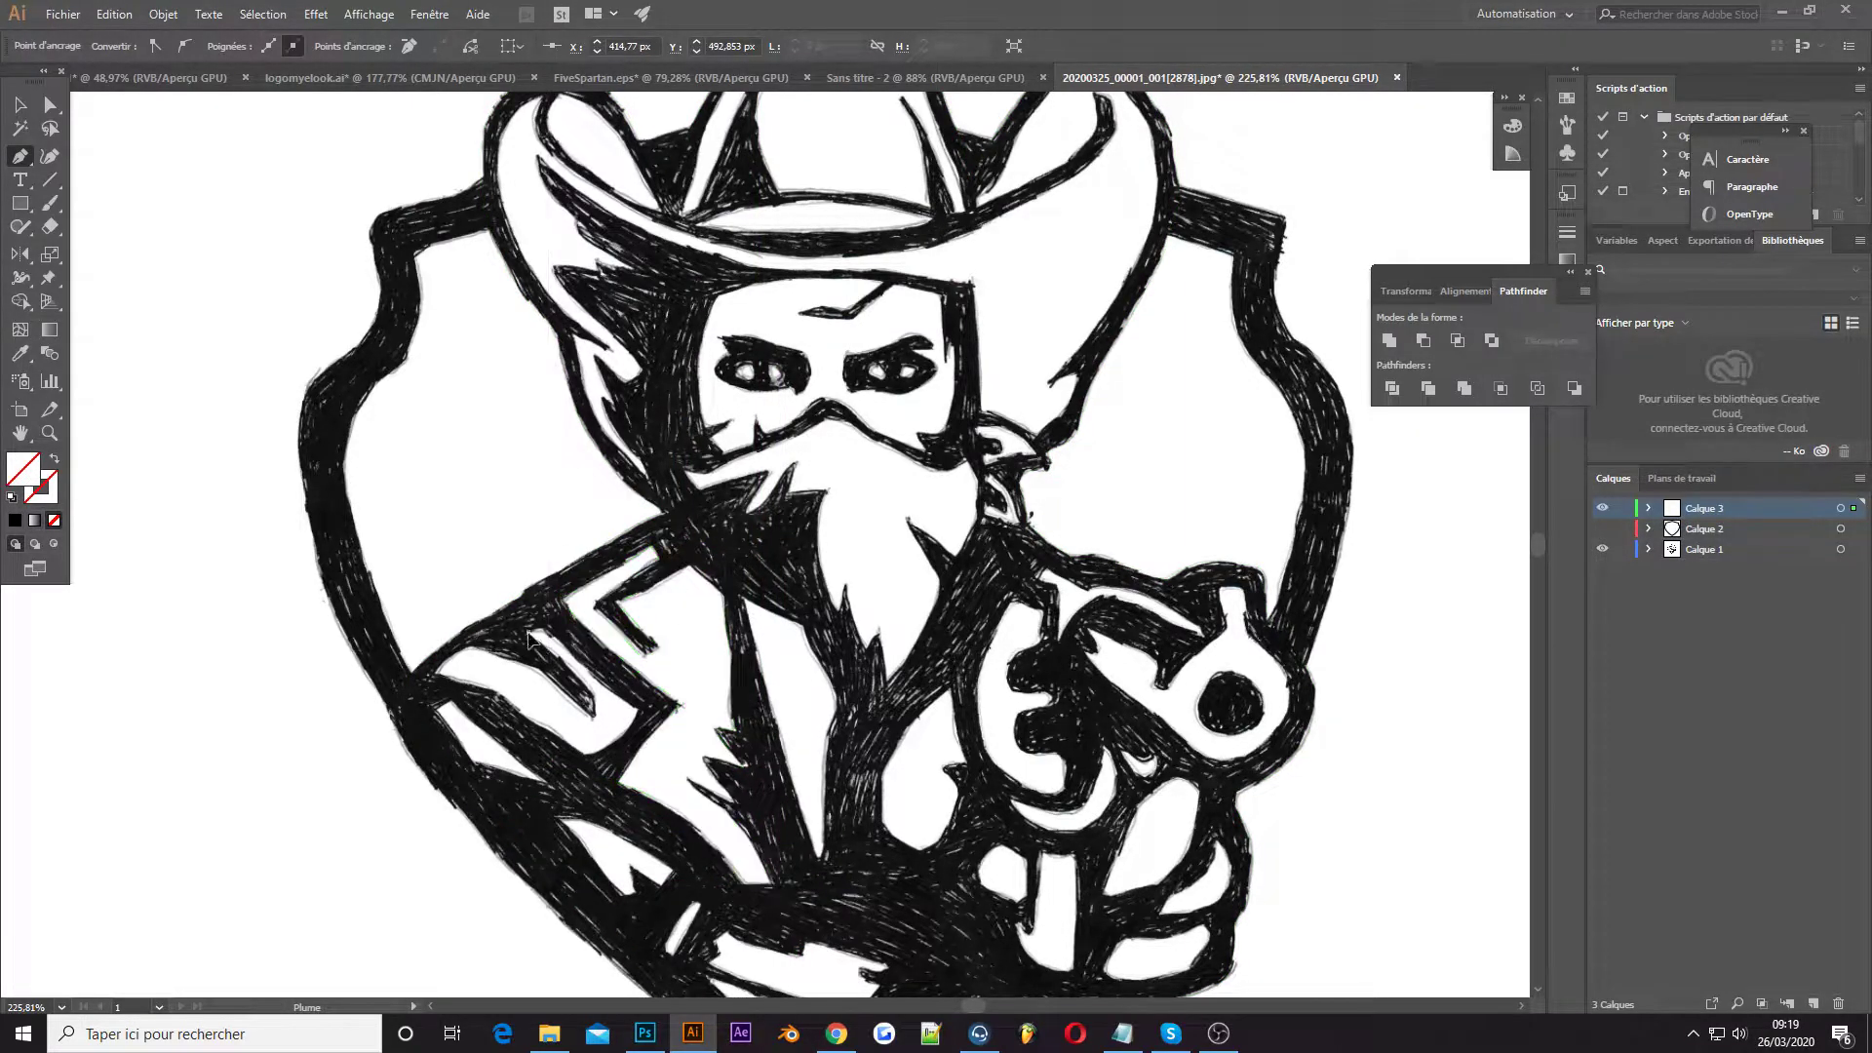
# Trace the jacket pieces, including the left sleeve and lower jacket curves
pyautogui.click(637, 709)
pyautogui.moveTo(583, 756)
pyautogui.mouseDown()
pyautogui.moveTo(544, 762)
pyautogui.moveTo(533, 635)
pyautogui.mouseUp()
pyautogui.scroll(-1, 541, 673)
pyautogui.click(548, 713)
pyautogui.click(473, 692)
pyautogui.moveTo(436, 636); pyautogui.dragTo(453, 639)
pyautogui.click(558, 748)
pyautogui.moveTo(633, 824); pyautogui.dragTo(631, 797)
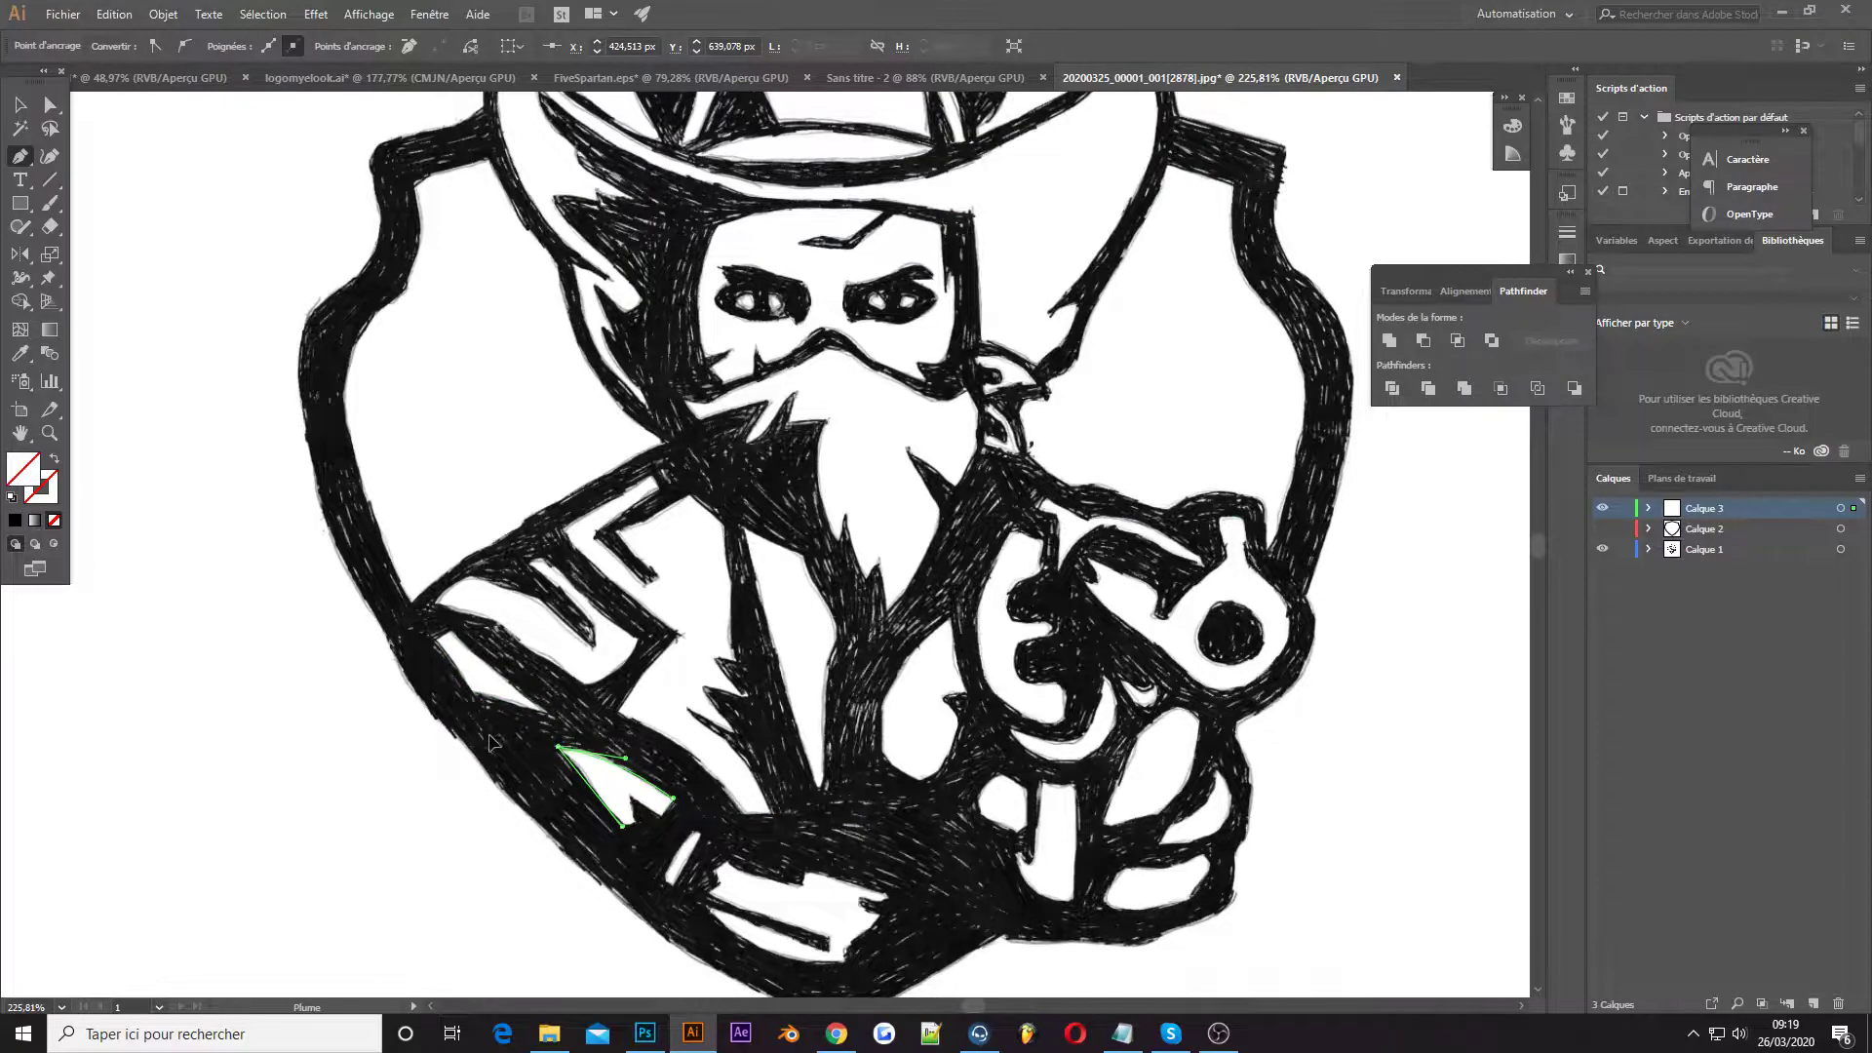
# Trace the shirt's centre shape and a short cuff path, ending it with Escape
pyautogui.click(739, 526)
pyautogui.click(818, 791)
pyautogui.moveTo(839, 629); pyautogui.dragTo(860, 593)
pyautogui.click(739, 526)
pyautogui.scroll(-1, 741, 683)
pyautogui.click(668, 841)
pyautogui.moveTo(695, 782); pyautogui.dragTo(698, 785)
pyautogui.press('Escape')
# Outline the lower hand shape and close it at its start point
pyautogui.click(711, 840)
pyautogui.click(801, 889)
pyautogui.click(862, 891)
pyautogui.moveTo(840, 913); pyautogui.dragTo(928, 903)
pyautogui.click(871, 858)
pyautogui.click(891, 847)
pyautogui.click(808, 828)
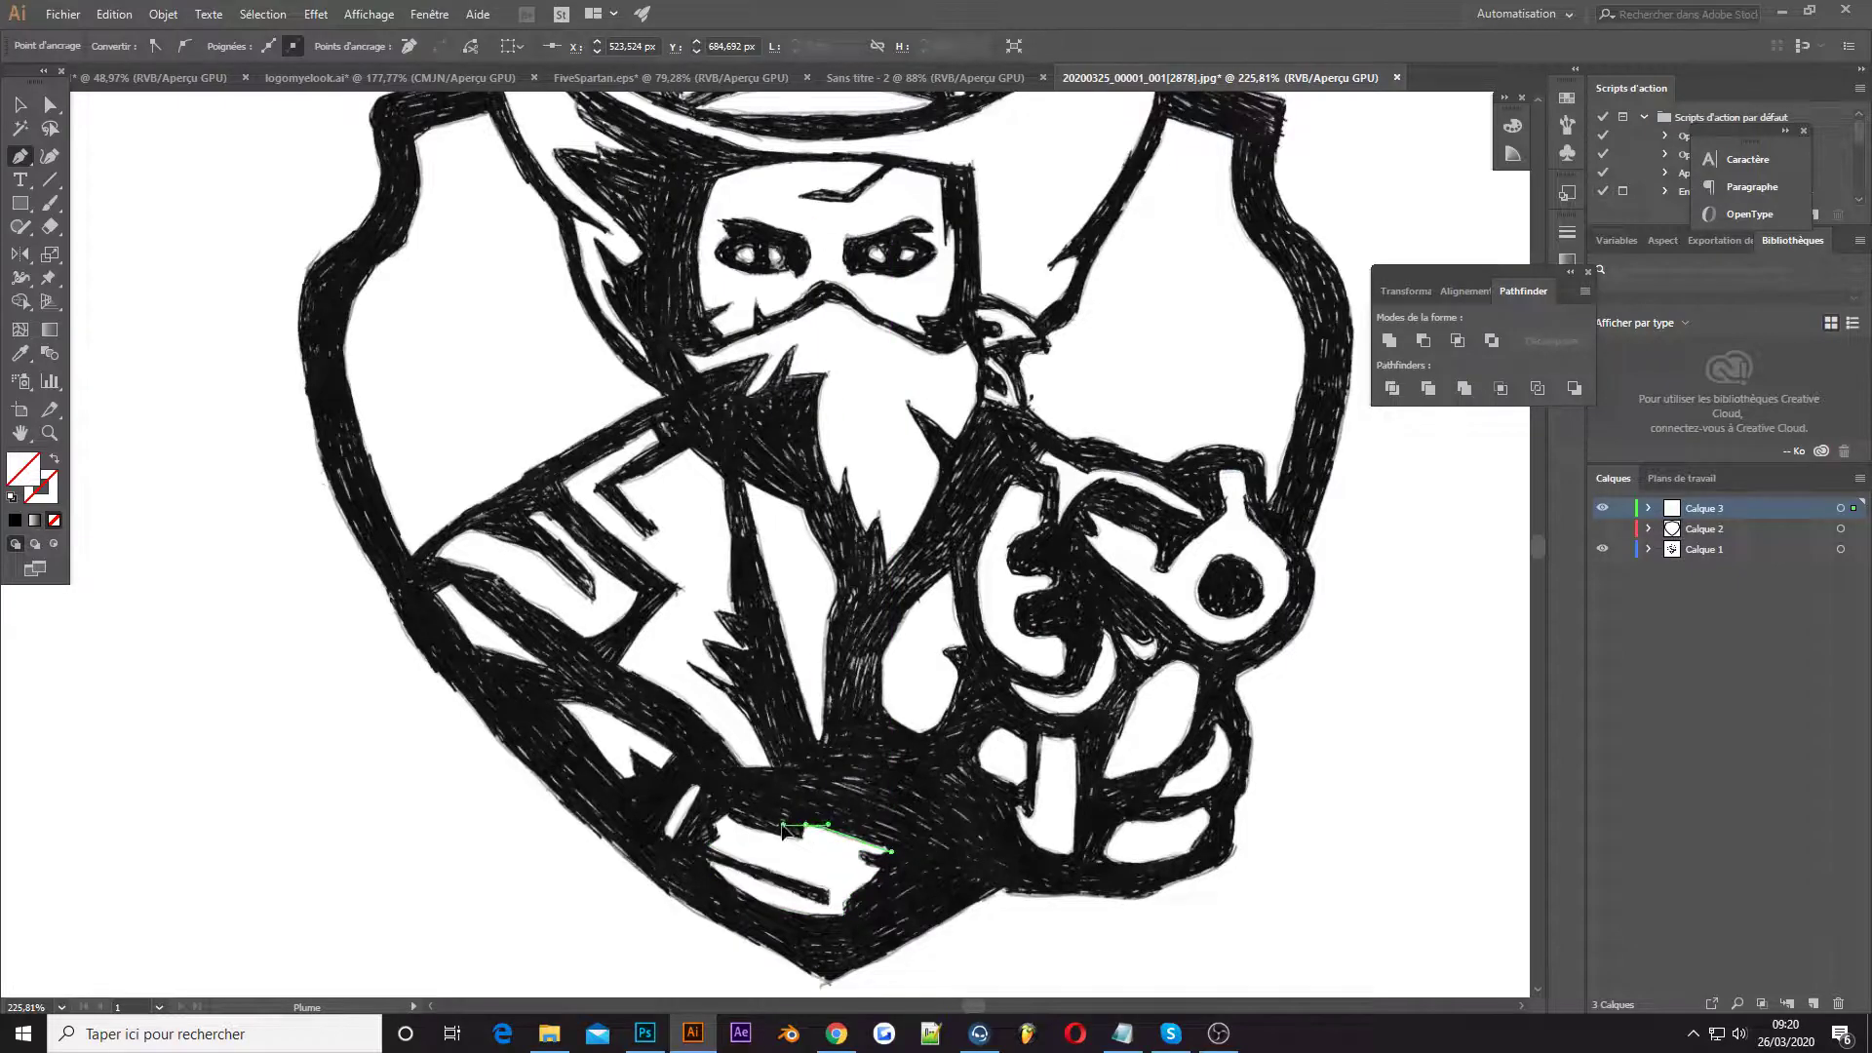
pyautogui.click(746, 837)
pyautogui.click(951, 575)
# Close the teardrop-shaped highlight on the gun's E-shaped part
pyautogui.click(865, 624)
pyautogui.click(882, 707)
pyautogui.moveTo(948, 712); pyautogui.dragTo(951, 722)
pyautogui.click(945, 651)
pyautogui.click(951, 575)
# Trace the highlight along the gun's grip and top, closing the path
pyautogui.click(1011, 482)
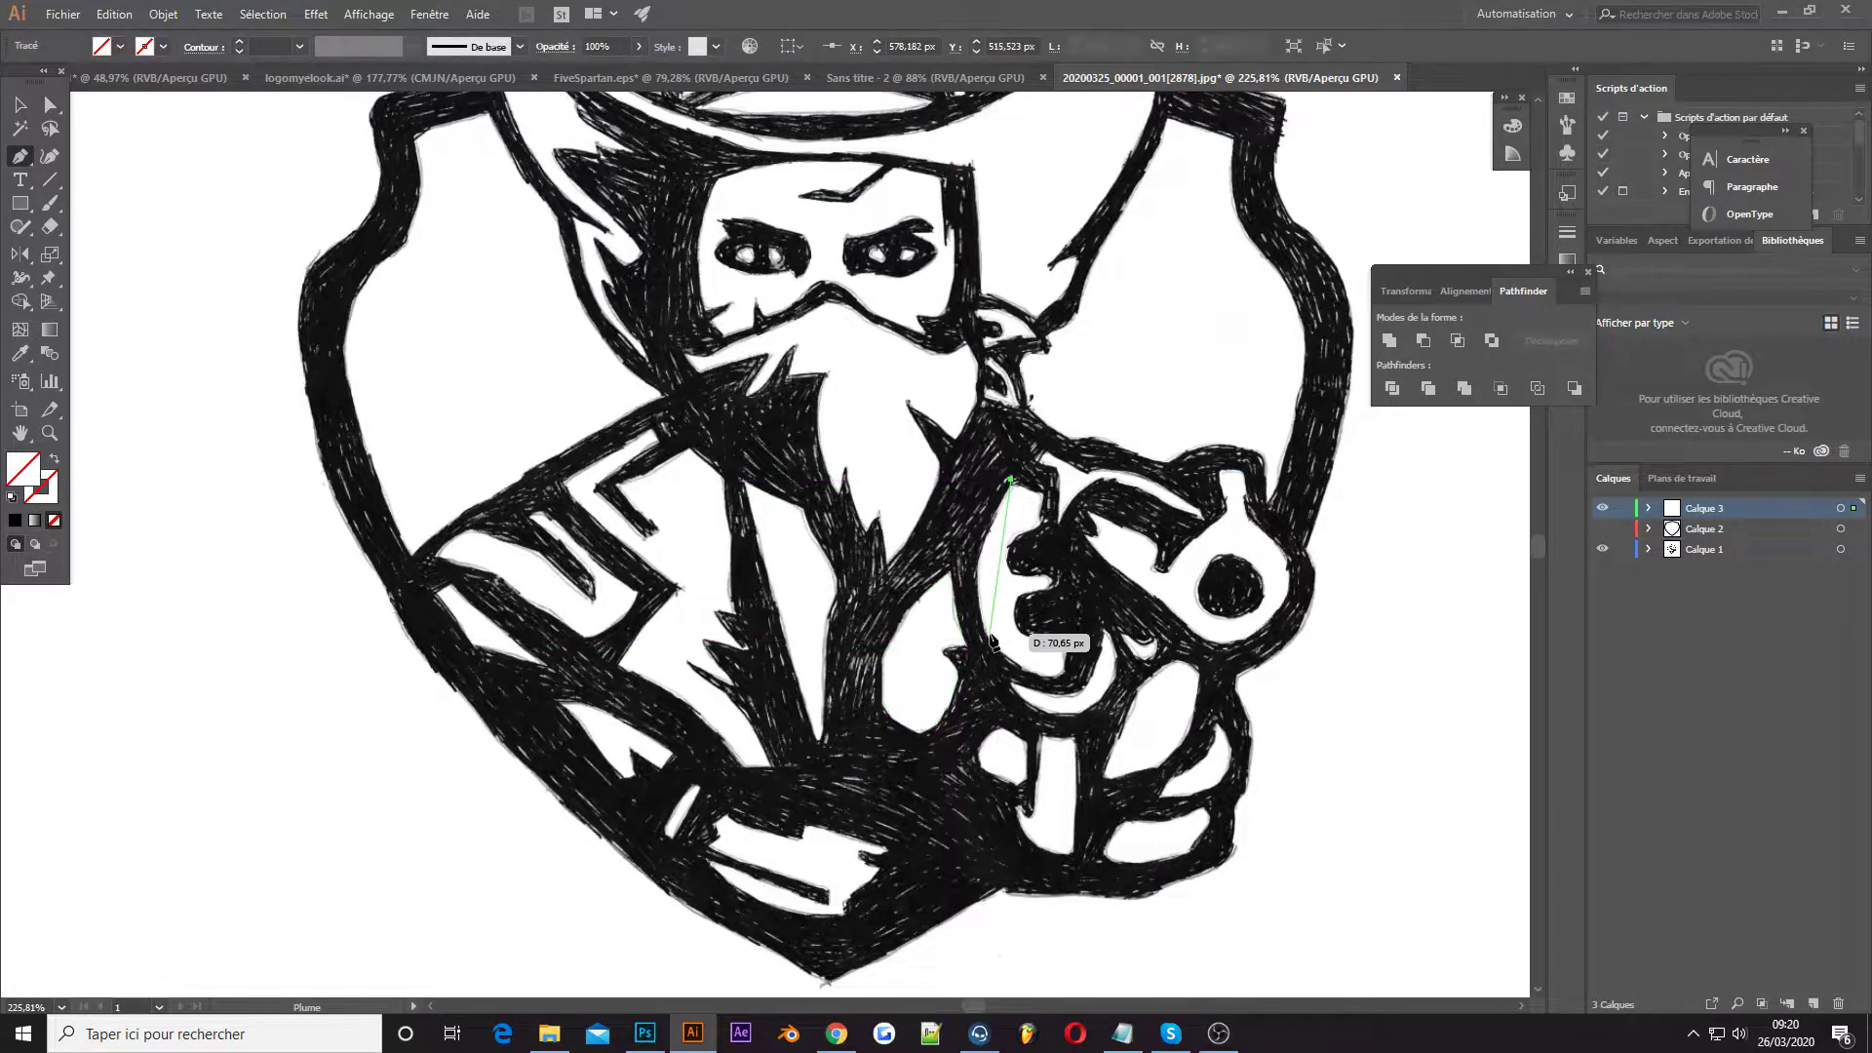
pyautogui.moveTo(987, 631)
pyautogui.mouseDown()
pyautogui.moveTo(1061, 679)
pyautogui.moveTo(1024, 641)
pyautogui.moveTo(1052, 569)
pyautogui.mouseUp()
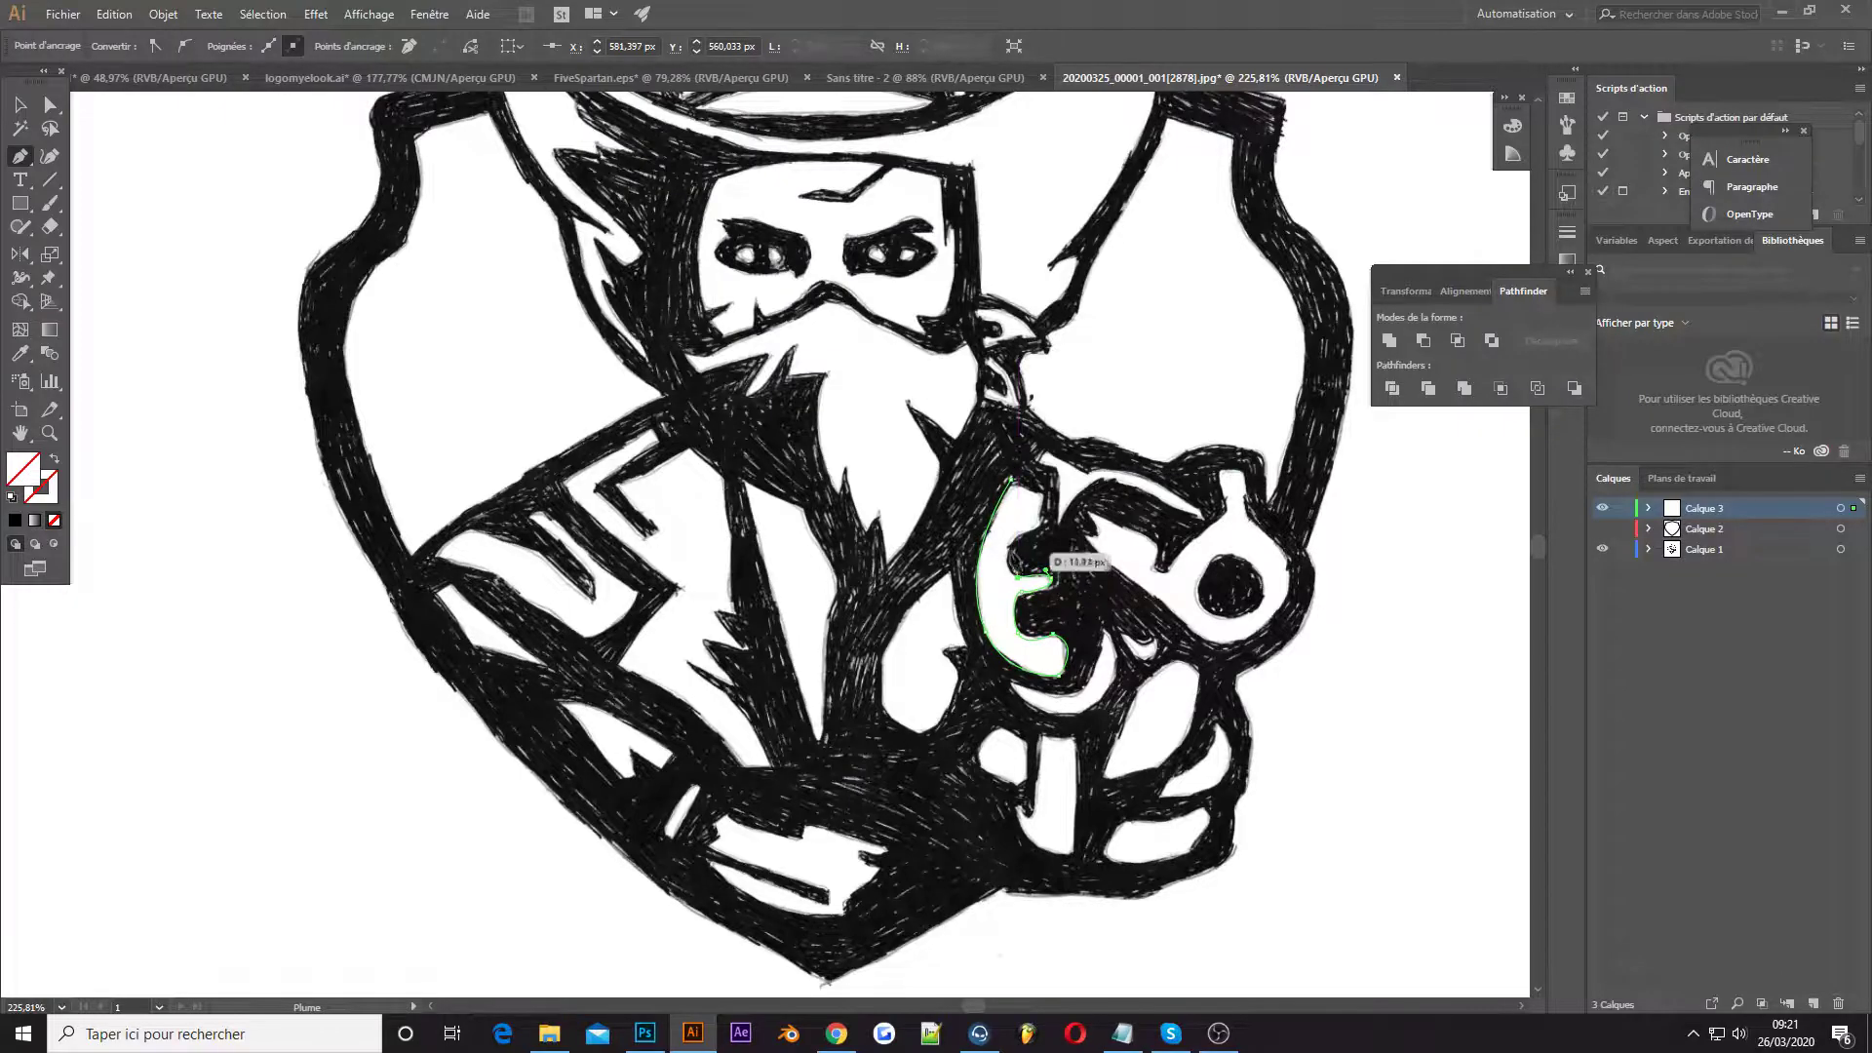
pyautogui.scroll(1, 1069, 478)
pyautogui.click(1043, 526)
pyautogui.click(1058, 590)
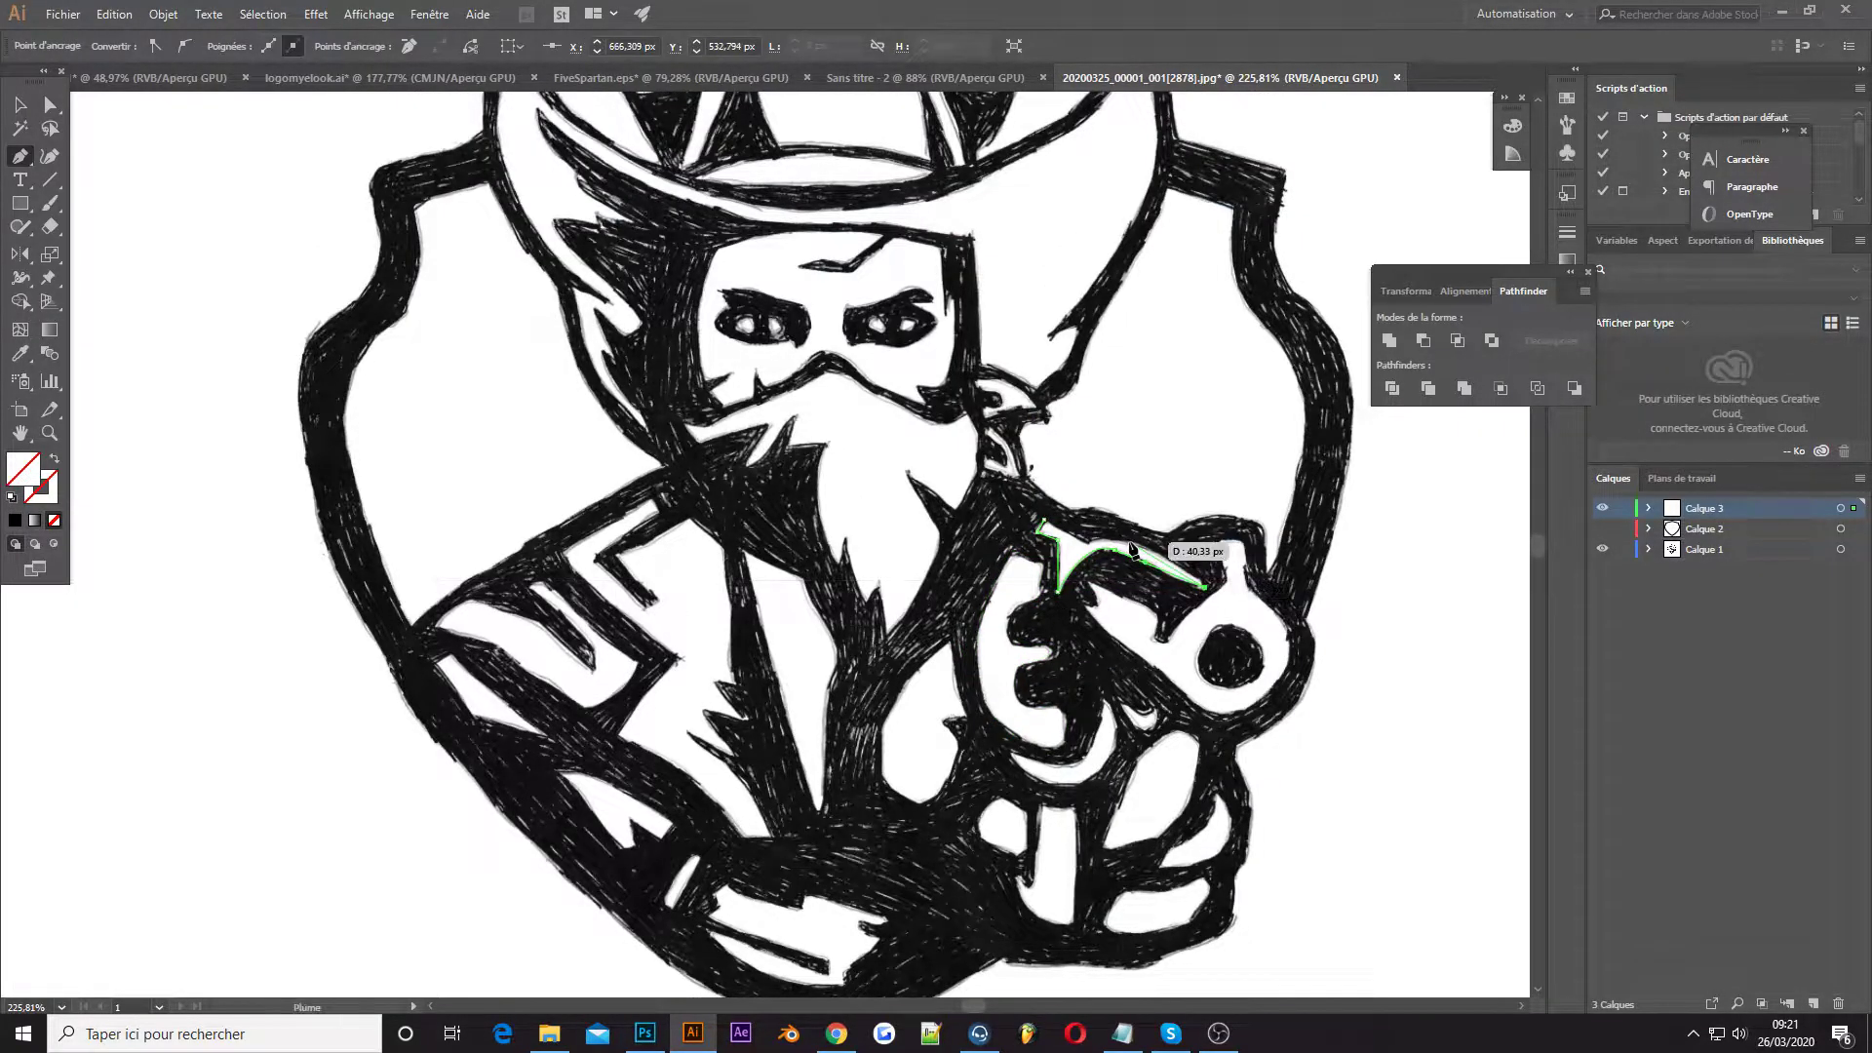
pyautogui.click(1046, 526)
# Trace the highlight around the revolver cylinder, undoing an unfinished curve
pyautogui.click(1218, 539)
pyautogui.click(1225, 585)
pyautogui.click(1175, 619)
pyautogui.moveTo(1206, 711); pyautogui.dragTo(1286, 759)
pyautogui.click(1289, 653)
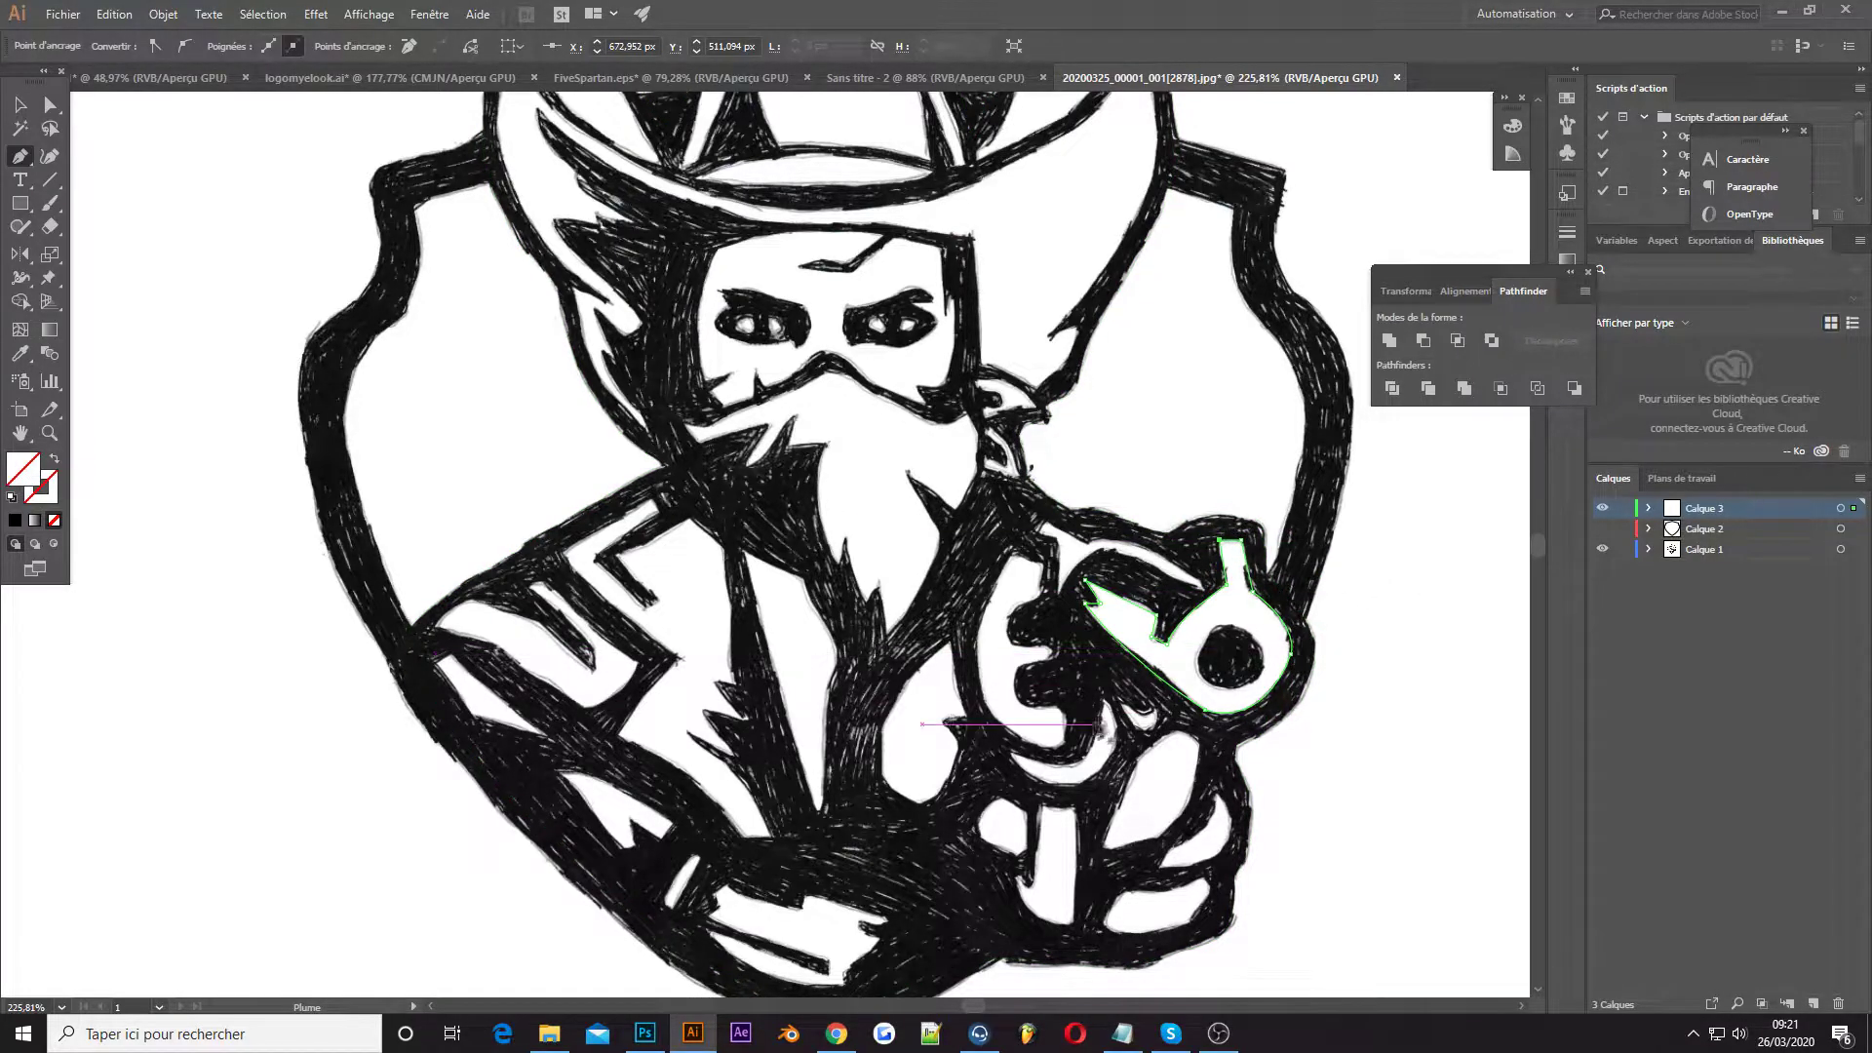
pyautogui.click(1101, 700)
pyautogui.click(1011, 753)
pyautogui.moveTo(912, 709); pyautogui.dragTo(902, 703)
pyautogui.moveTo(1136, 743); pyautogui.dragTo(1137, 743)
pyautogui.hotkey('ctrl', 'z')
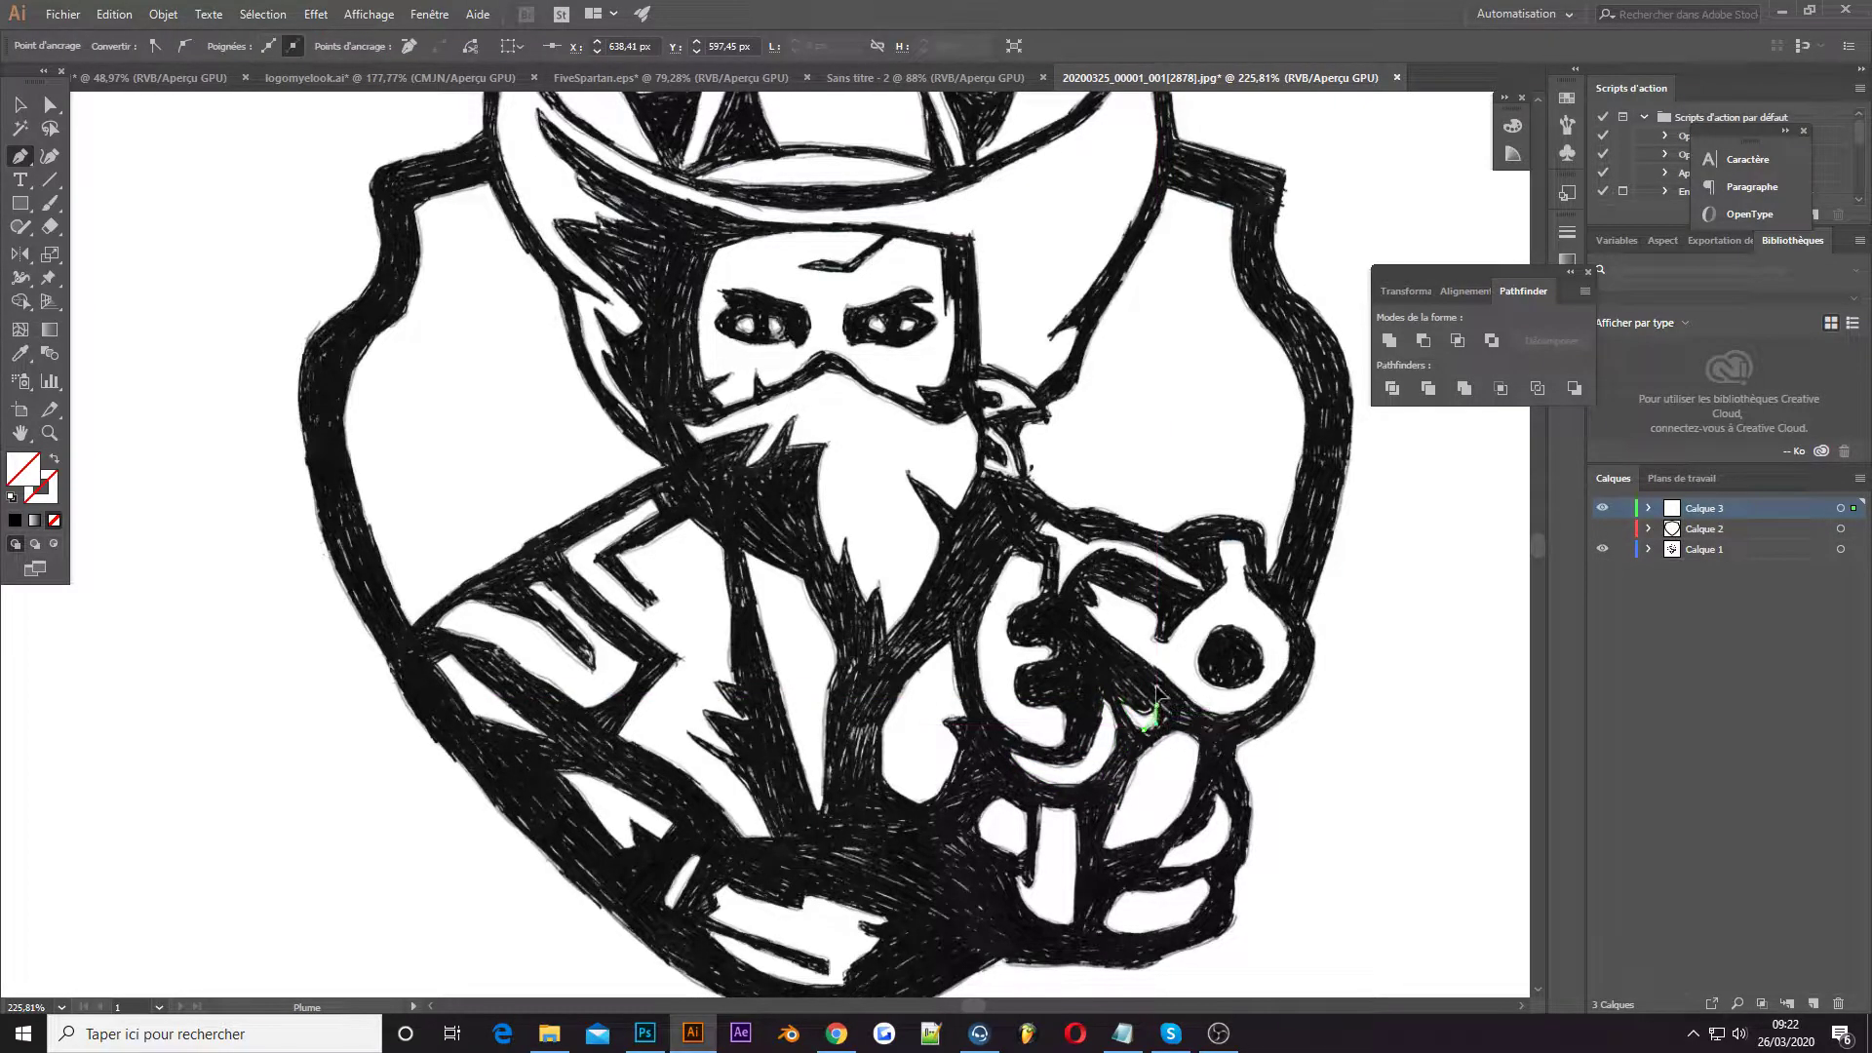
# Trace a leaf-shaped highlight on the gripping hand
pyautogui.click(1178, 729)
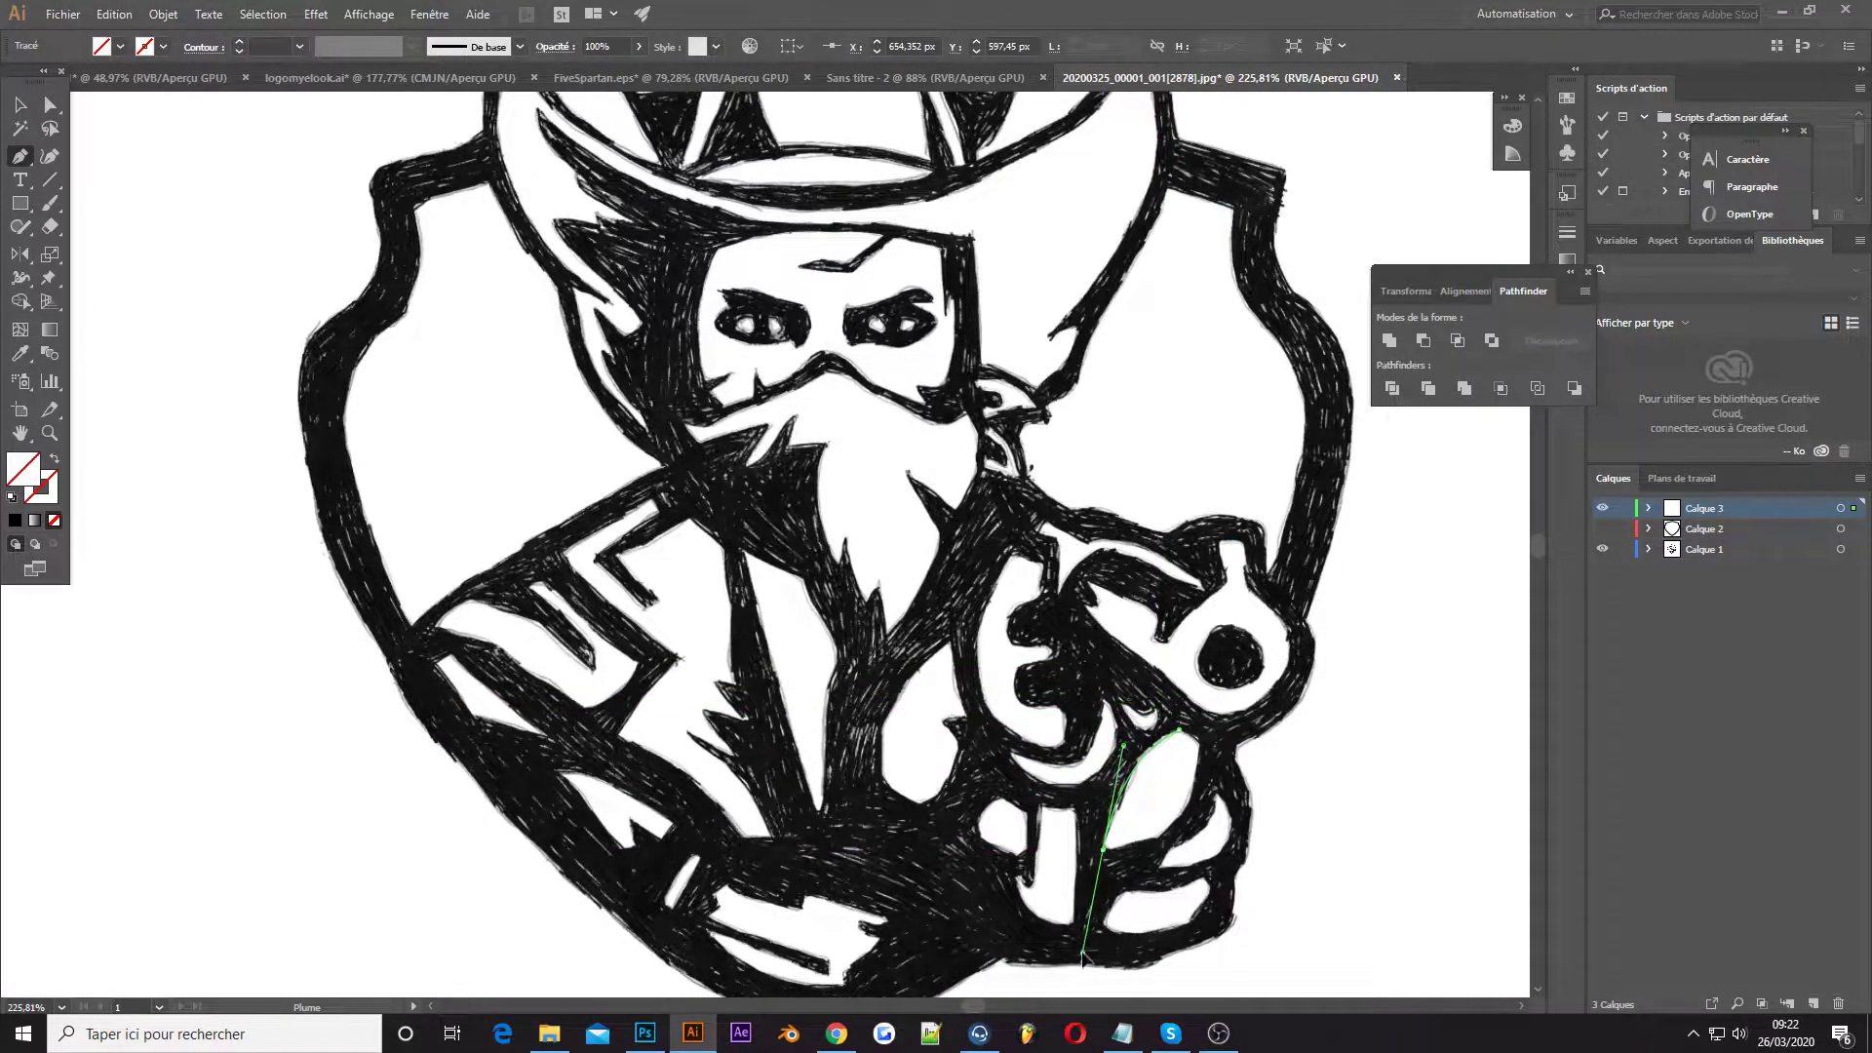
pyautogui.click(1182, 822)
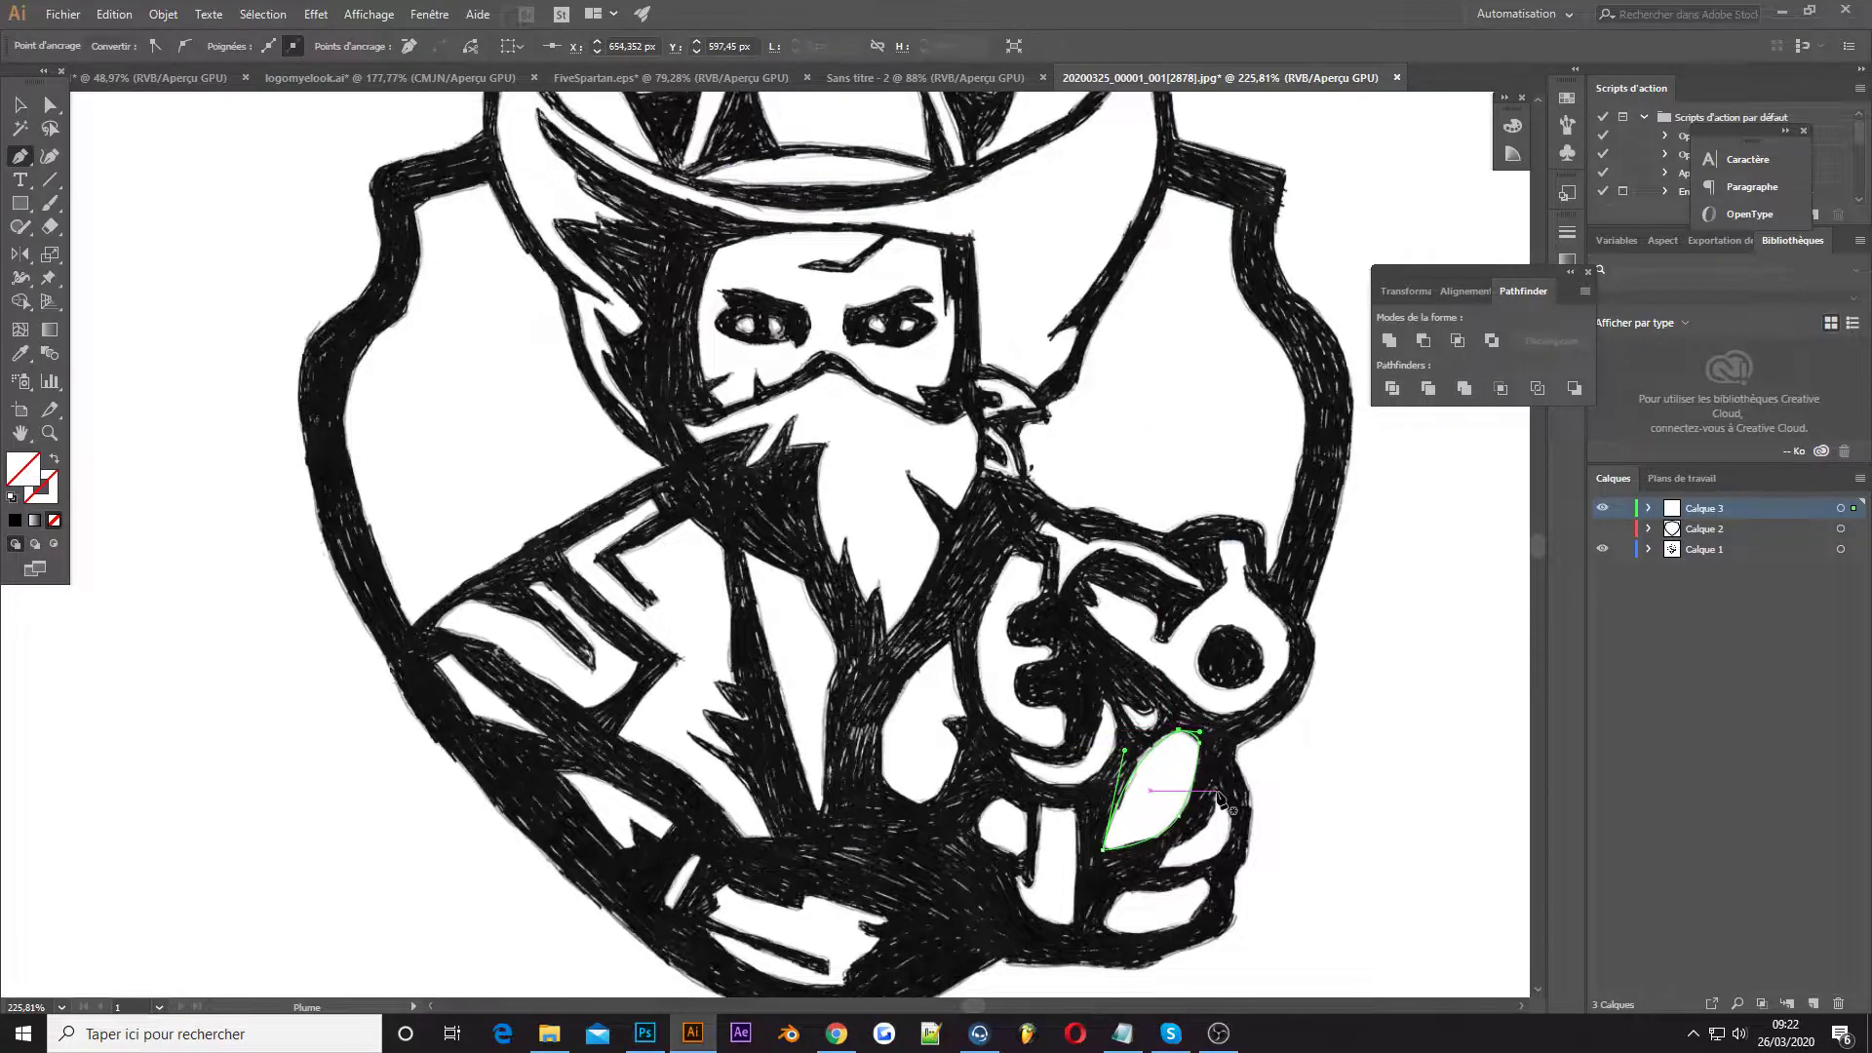
pyautogui.click(1160, 865)
pyautogui.moveTo(1226, 807); pyautogui.dragTo(1236, 802)
# Trace a small hand highlight and a bar shape between the fingers
pyautogui.keyDown('ctrl'); pyautogui.click(1041, 821); pyautogui.keyUp('ctrl')
pyautogui.click(1002, 798)
pyautogui.click(978, 830)
pyautogui.click(1014, 856)
pyautogui.click(1041, 811)
pyautogui.click(1041, 805)
pyautogui.moveTo(1031, 874); pyautogui.dragTo(1023, 882)
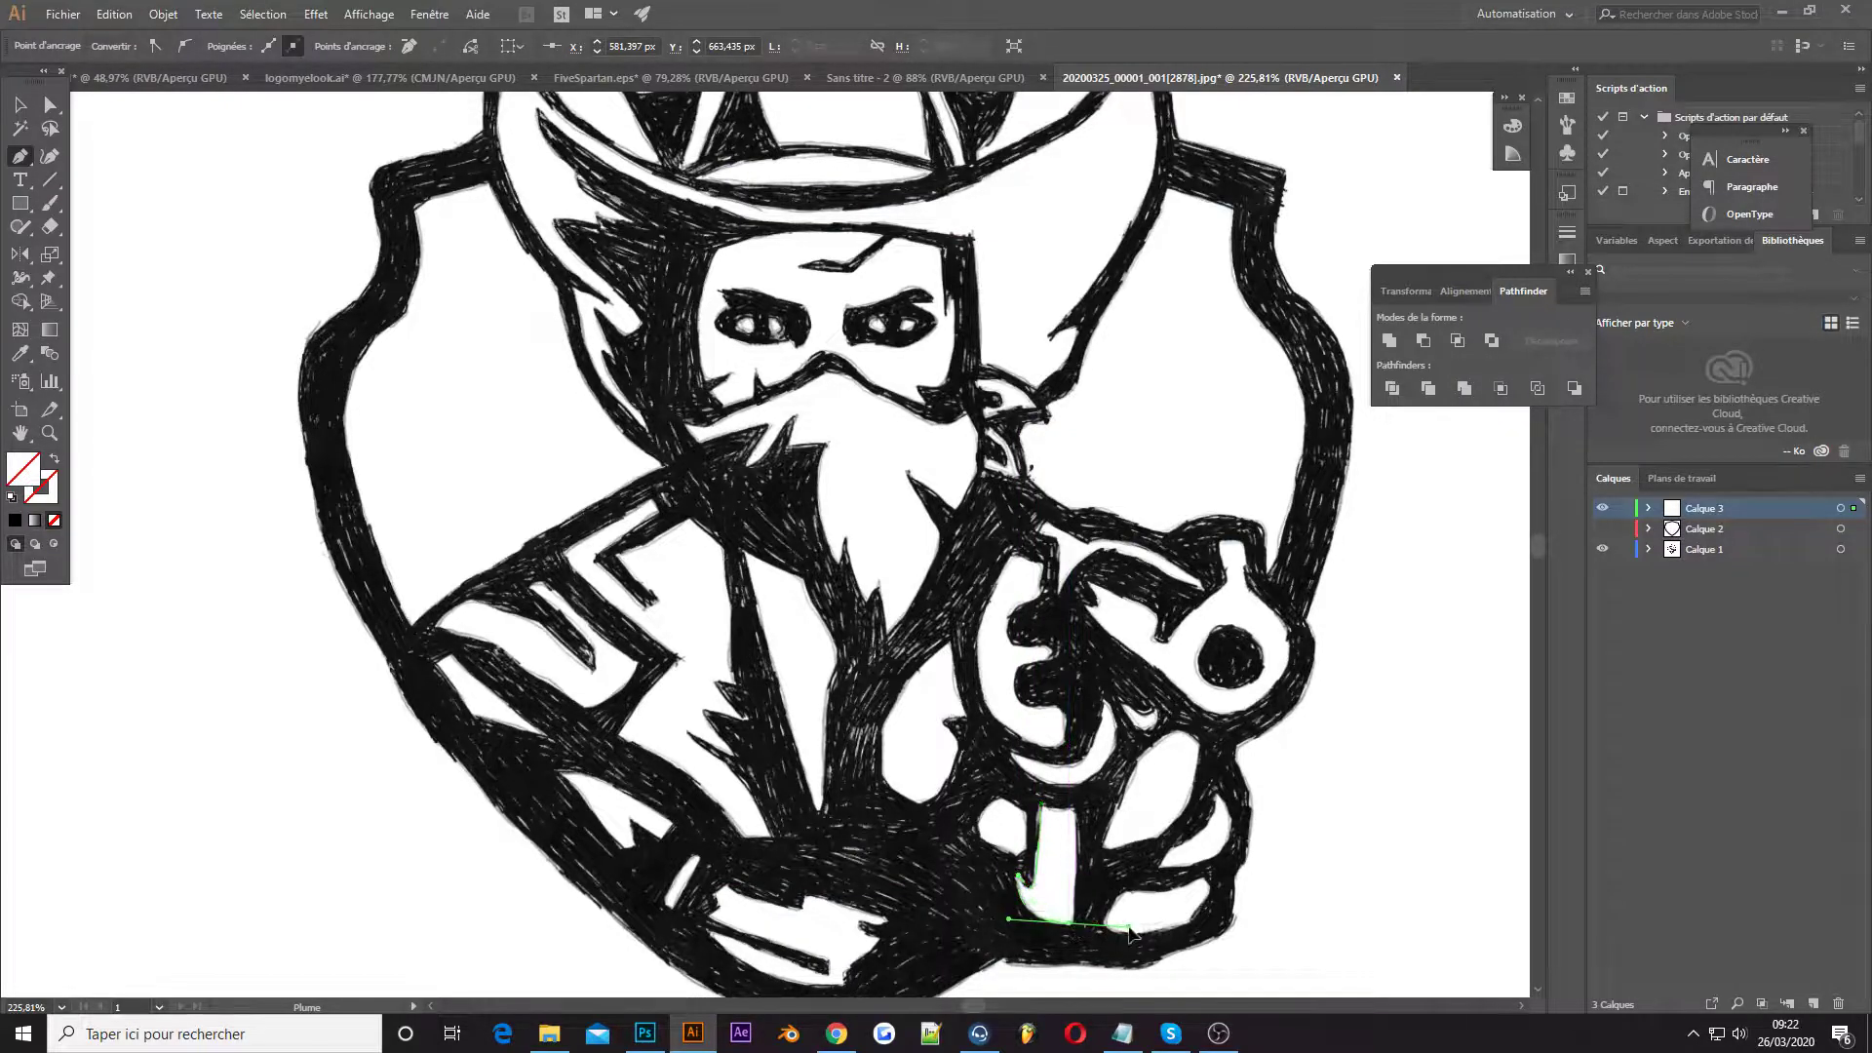
pyautogui.click(1212, 829)
pyautogui.click(1110, 931)
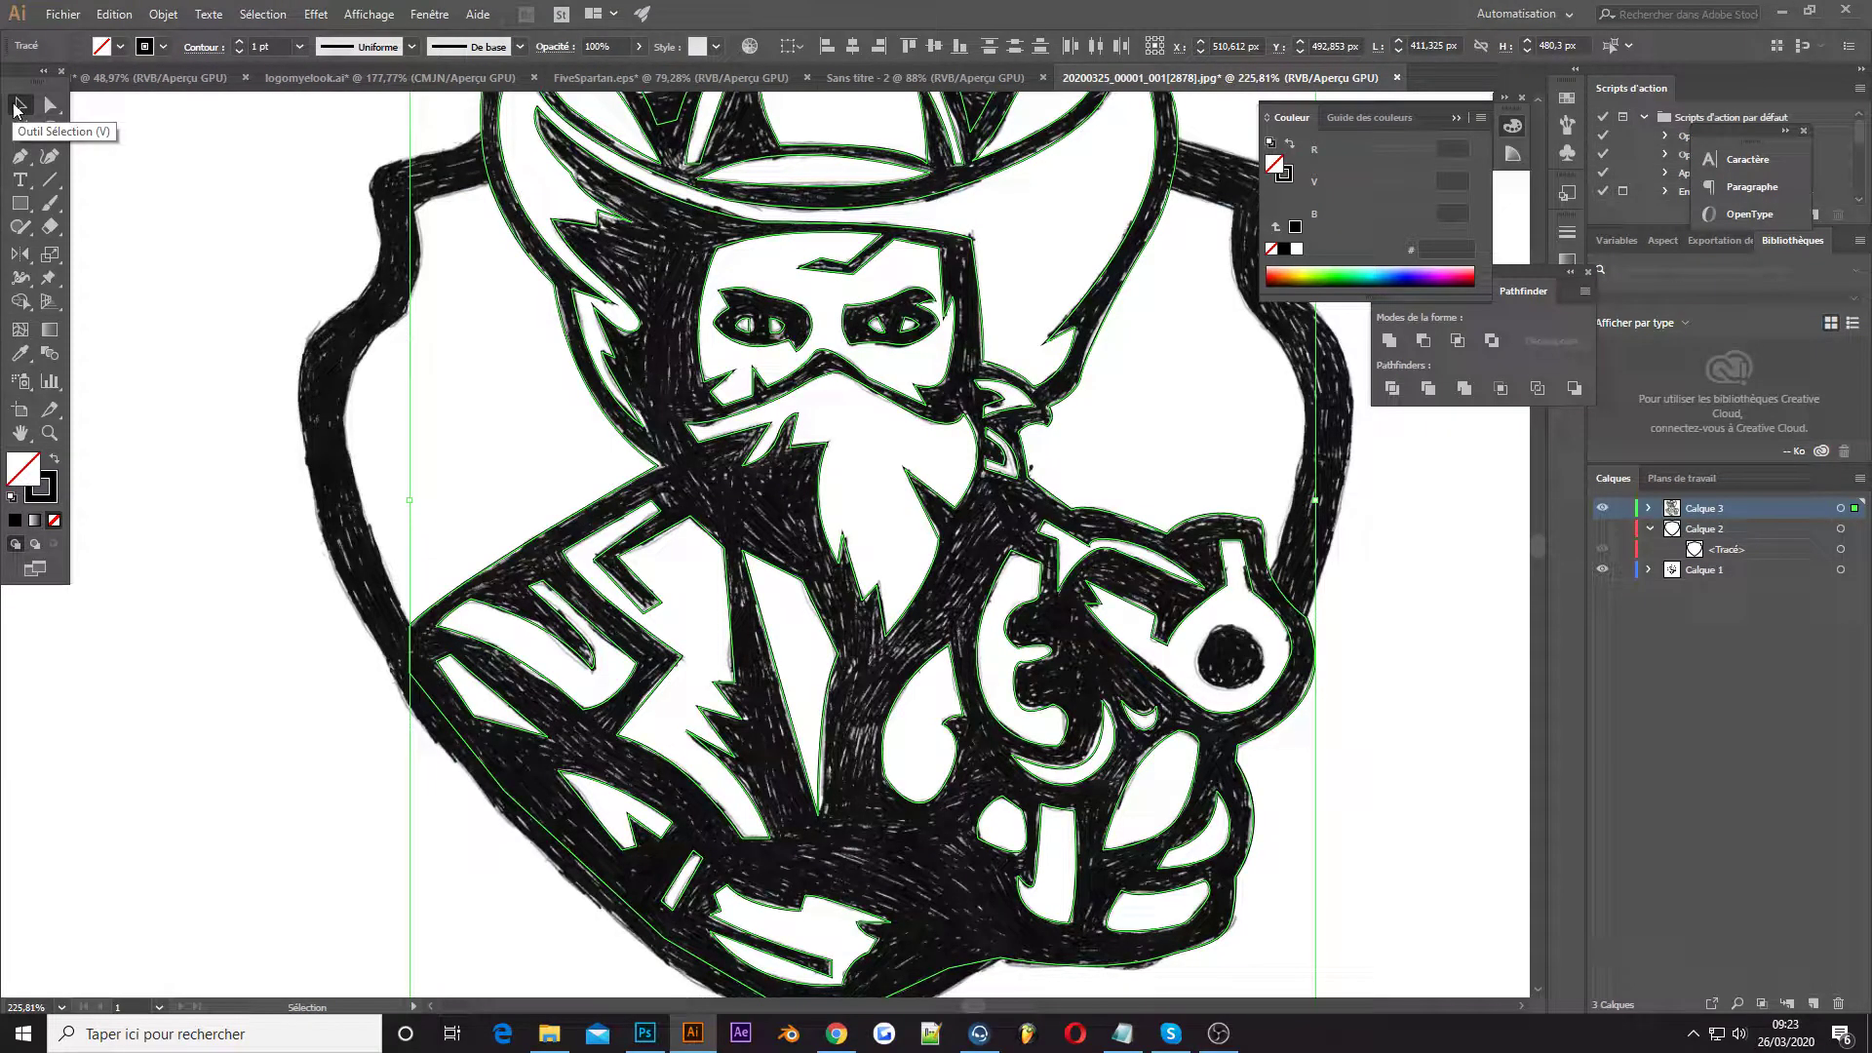
# Merge all artwork with Pathfinder and fill both eyes black via Shift+X
pyautogui.hotkey('ctrl', 'a')
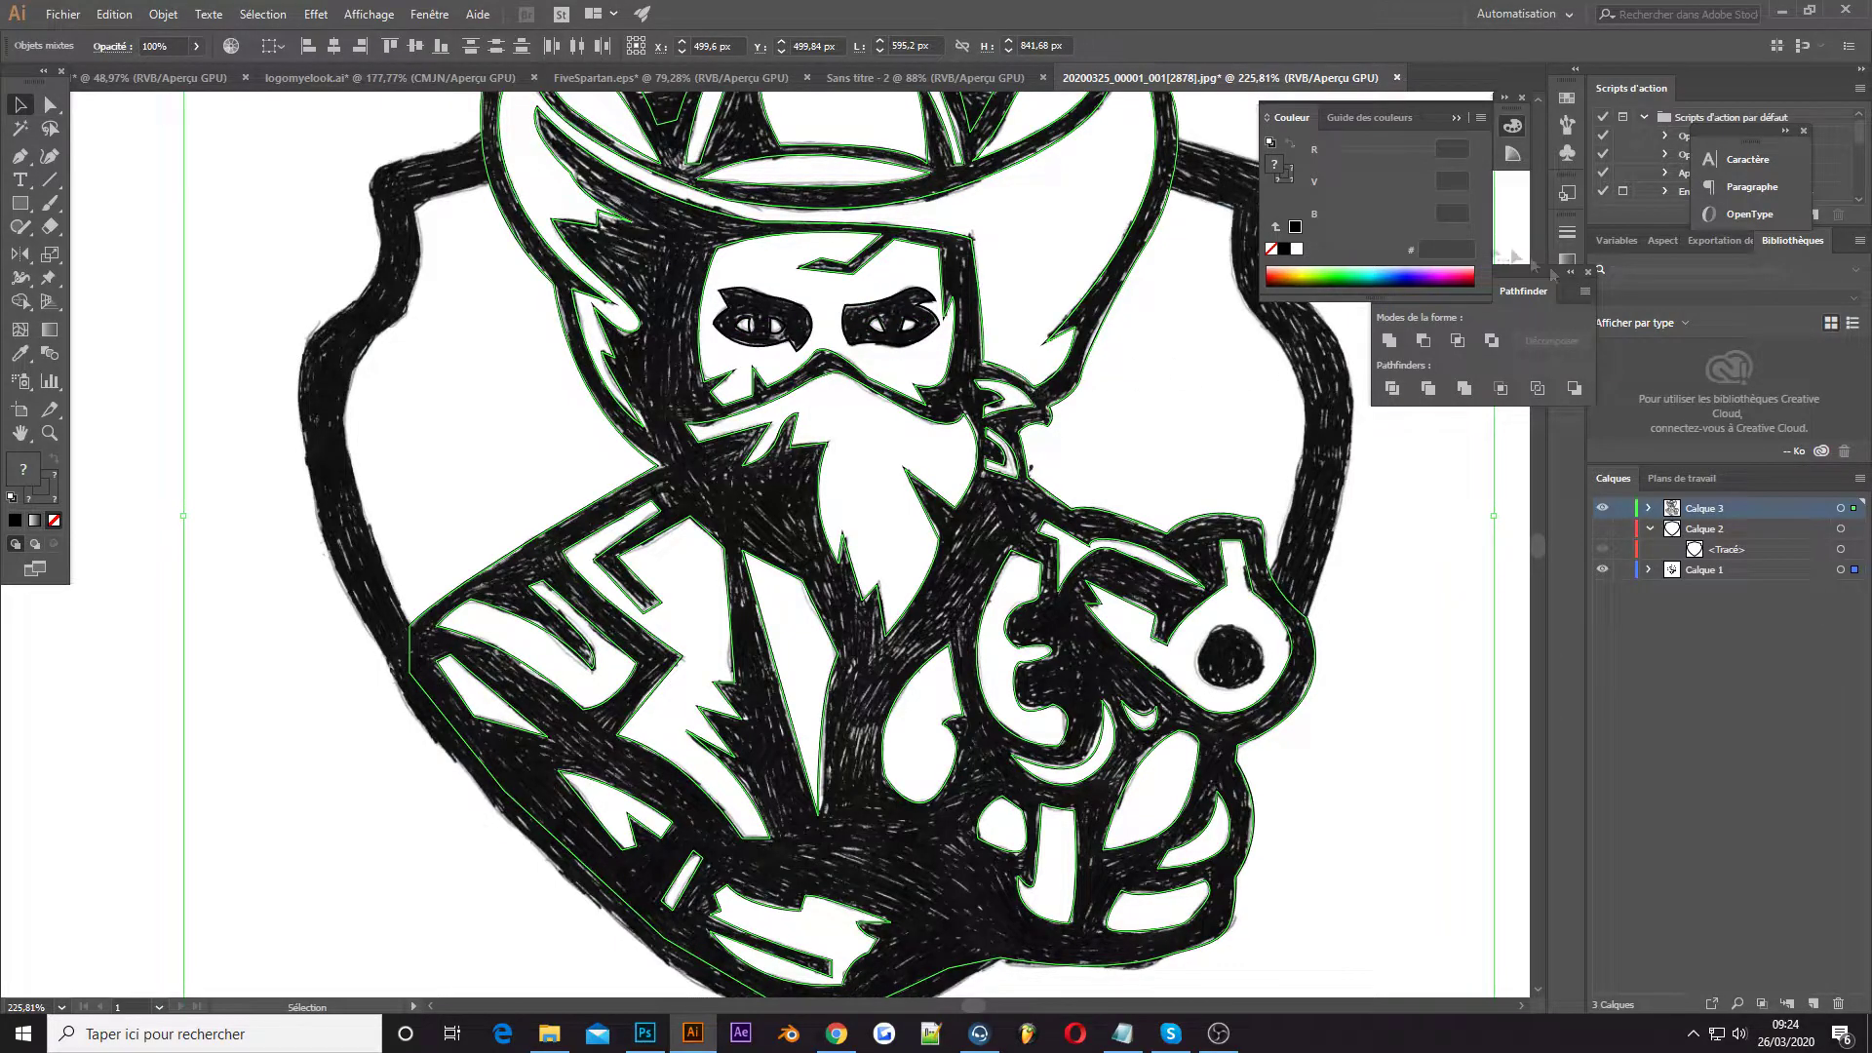
pyautogui.click(1424, 341)
pyautogui.click(758, 332)
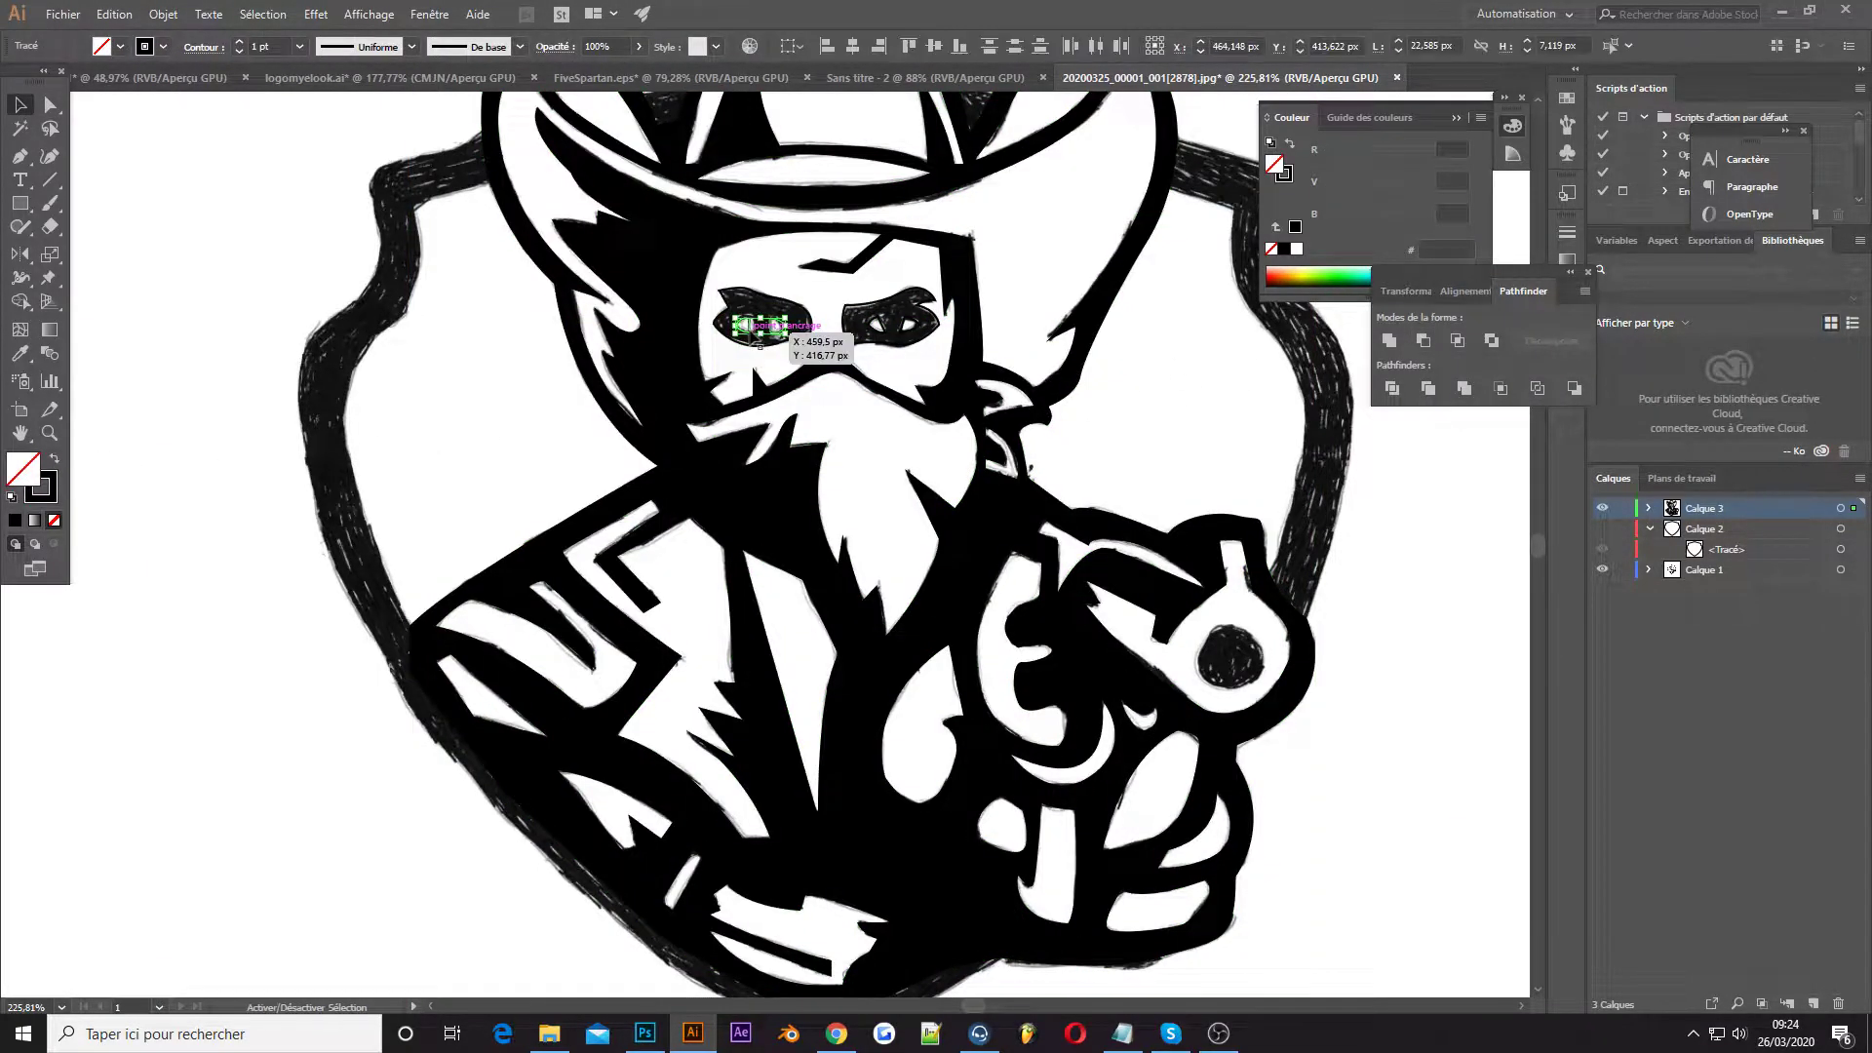
pyautogui.click(892, 322)
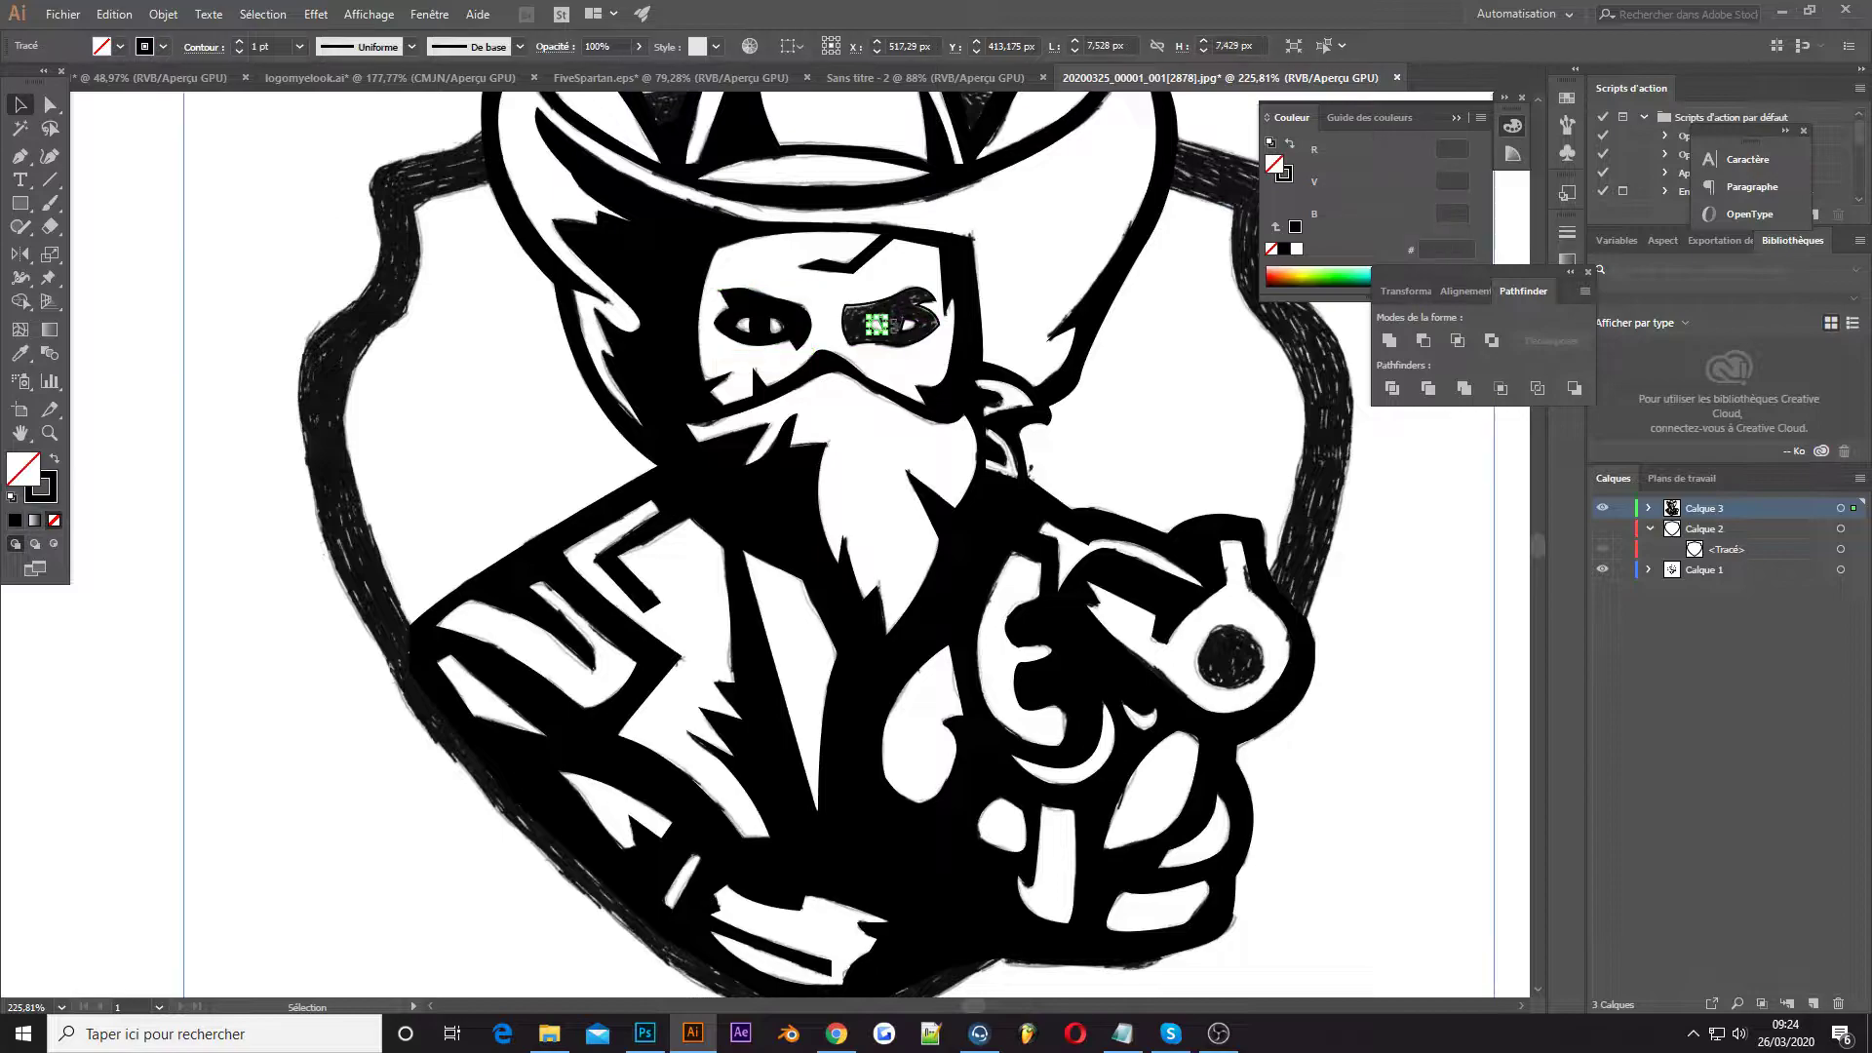
pyautogui.hotkey('shift', 'x')
# Draw a black circle with the Ellipse tool inside the gun barrel
pyautogui.moveTo(19, 202); pyautogui.dragTo(97, 249)
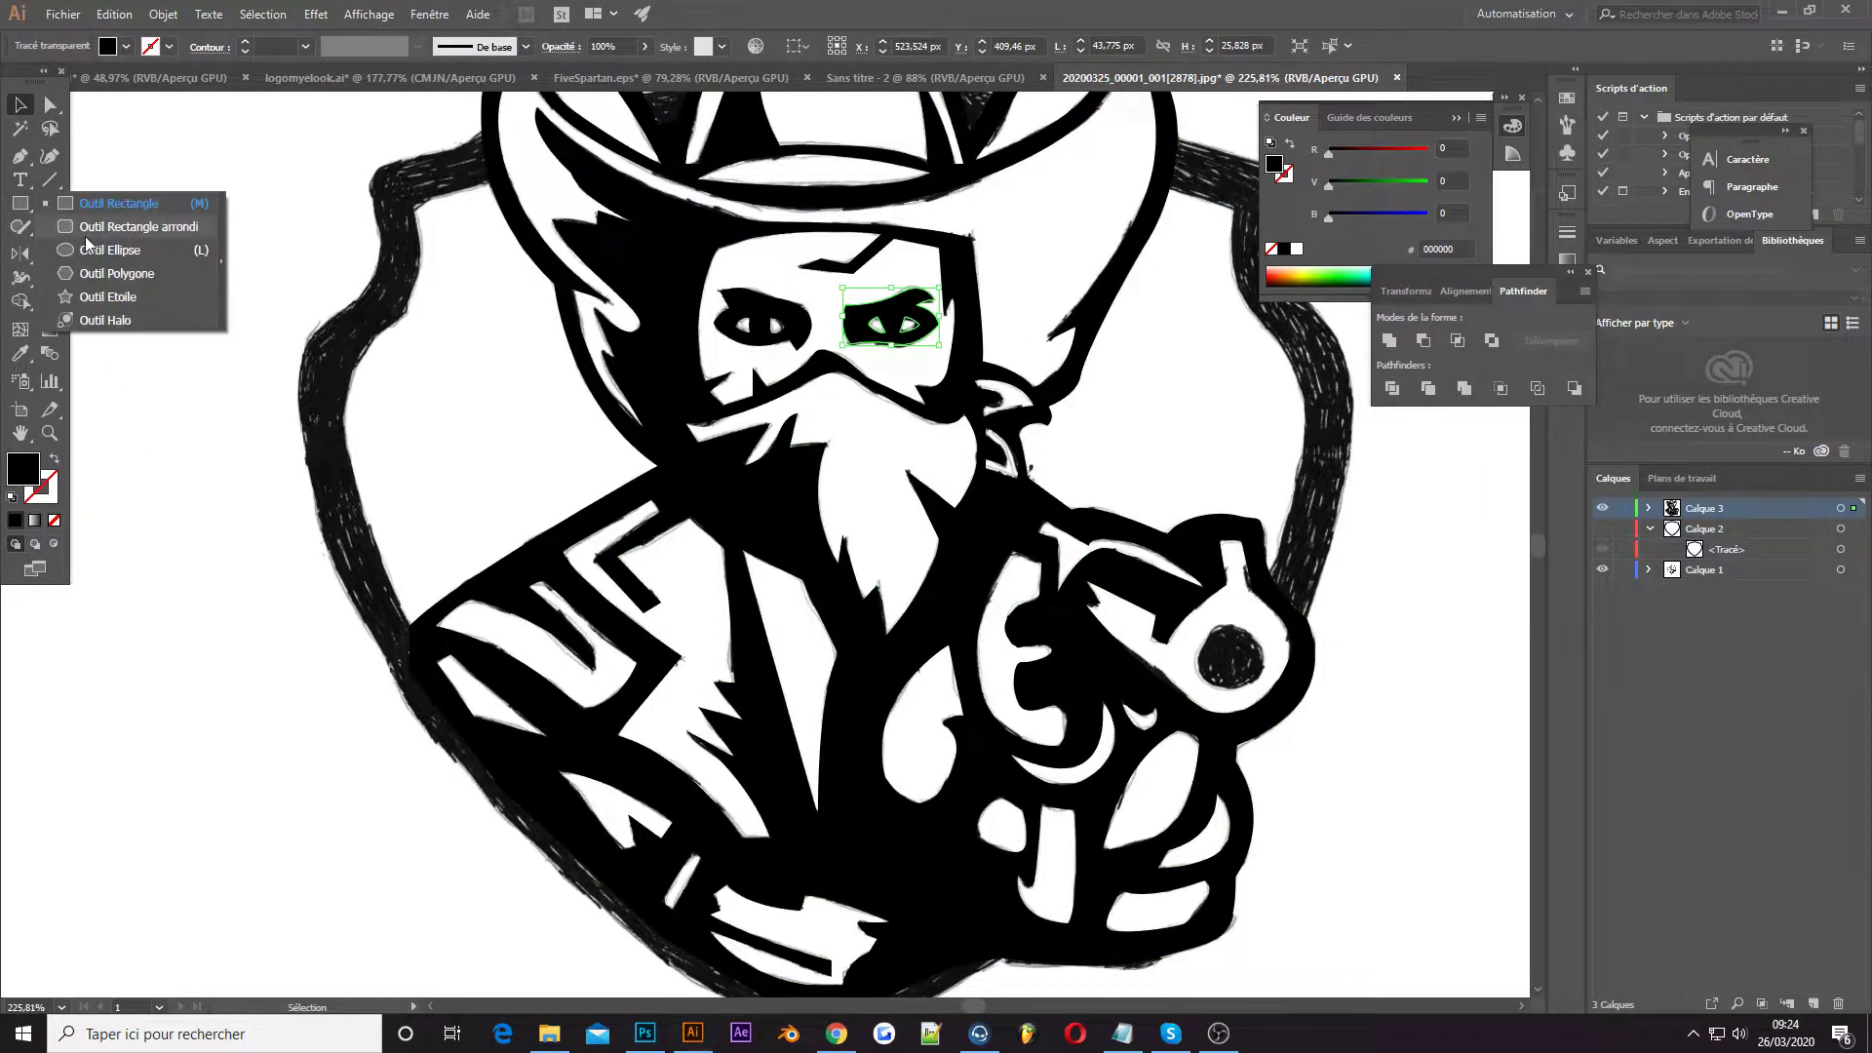
pyautogui.moveTo(1198, 624); pyautogui.dragTo(1263, 687)
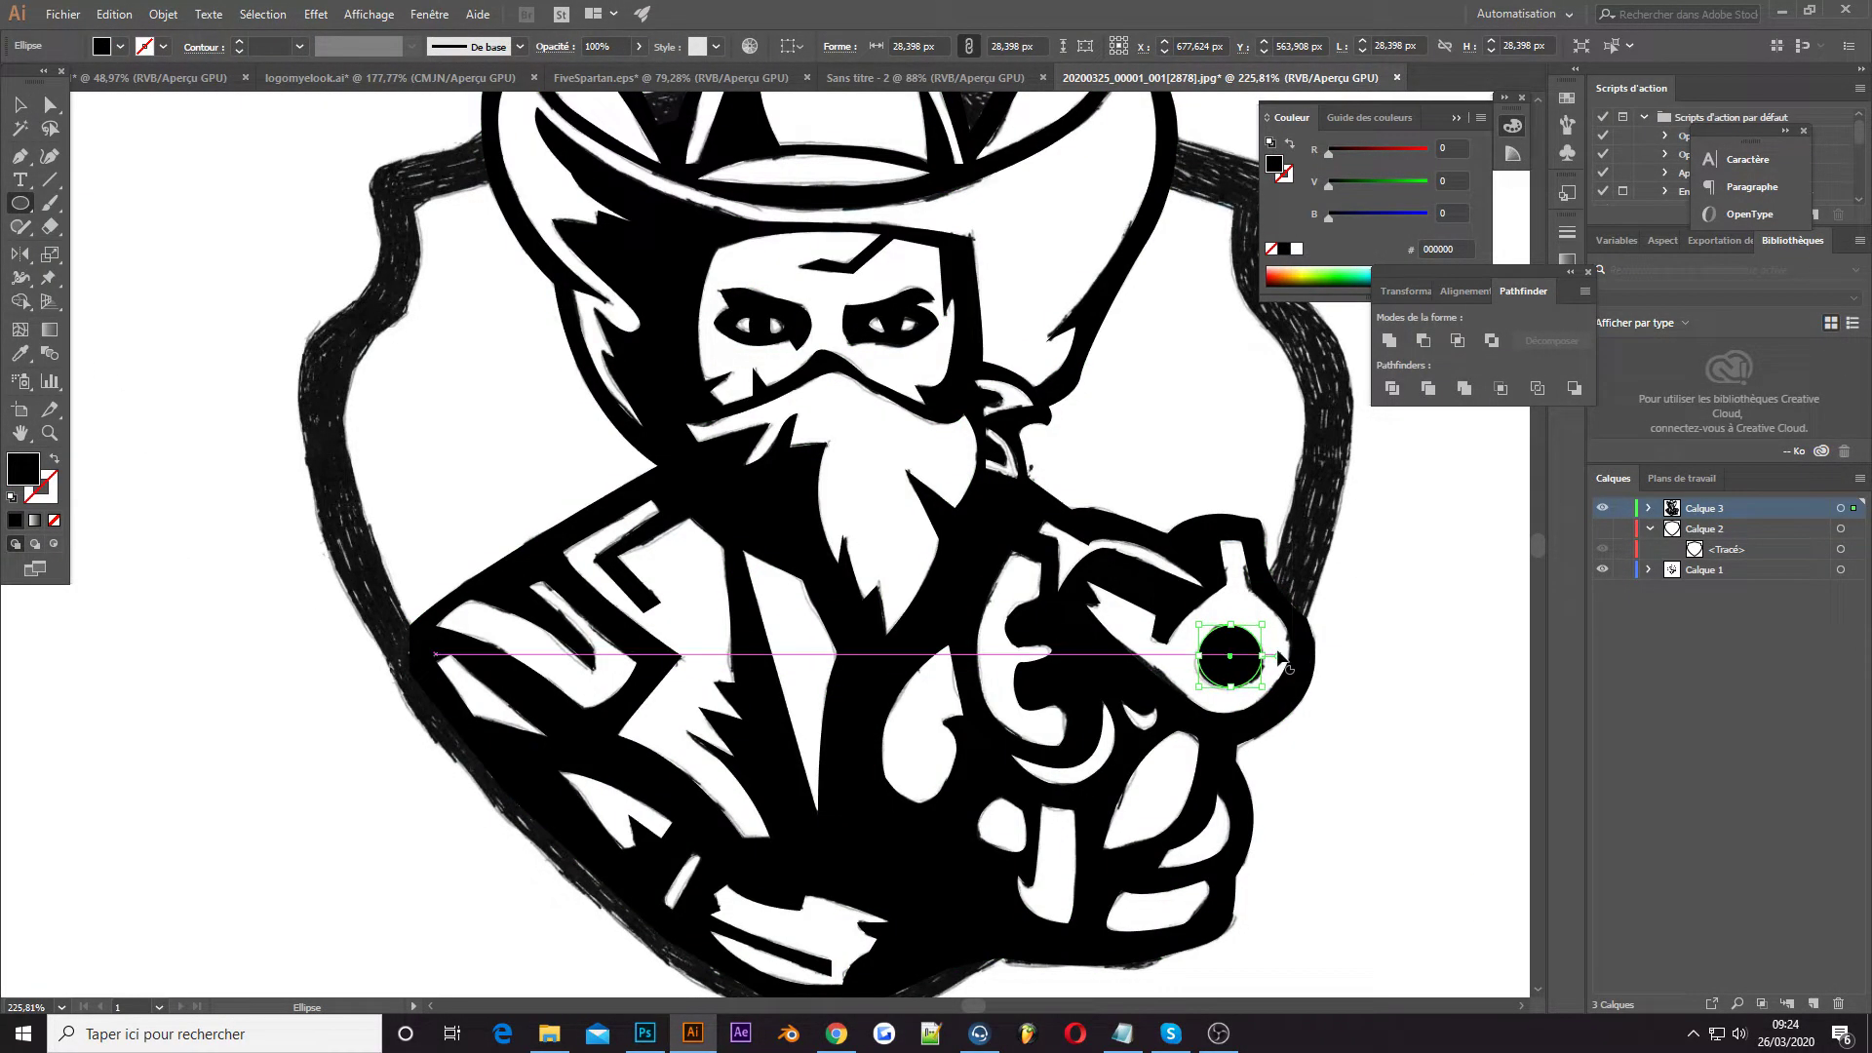
pyautogui.scroll(5, 1351, 637)
# Reshape the white revolver cylinder's outline and lower curve with the Curvature tool
pyautogui.hotkey('shift', '`')
pyautogui.click(1197, 687)
pyautogui.moveTo(1194, 676); pyautogui.dragTo(1194, 708)
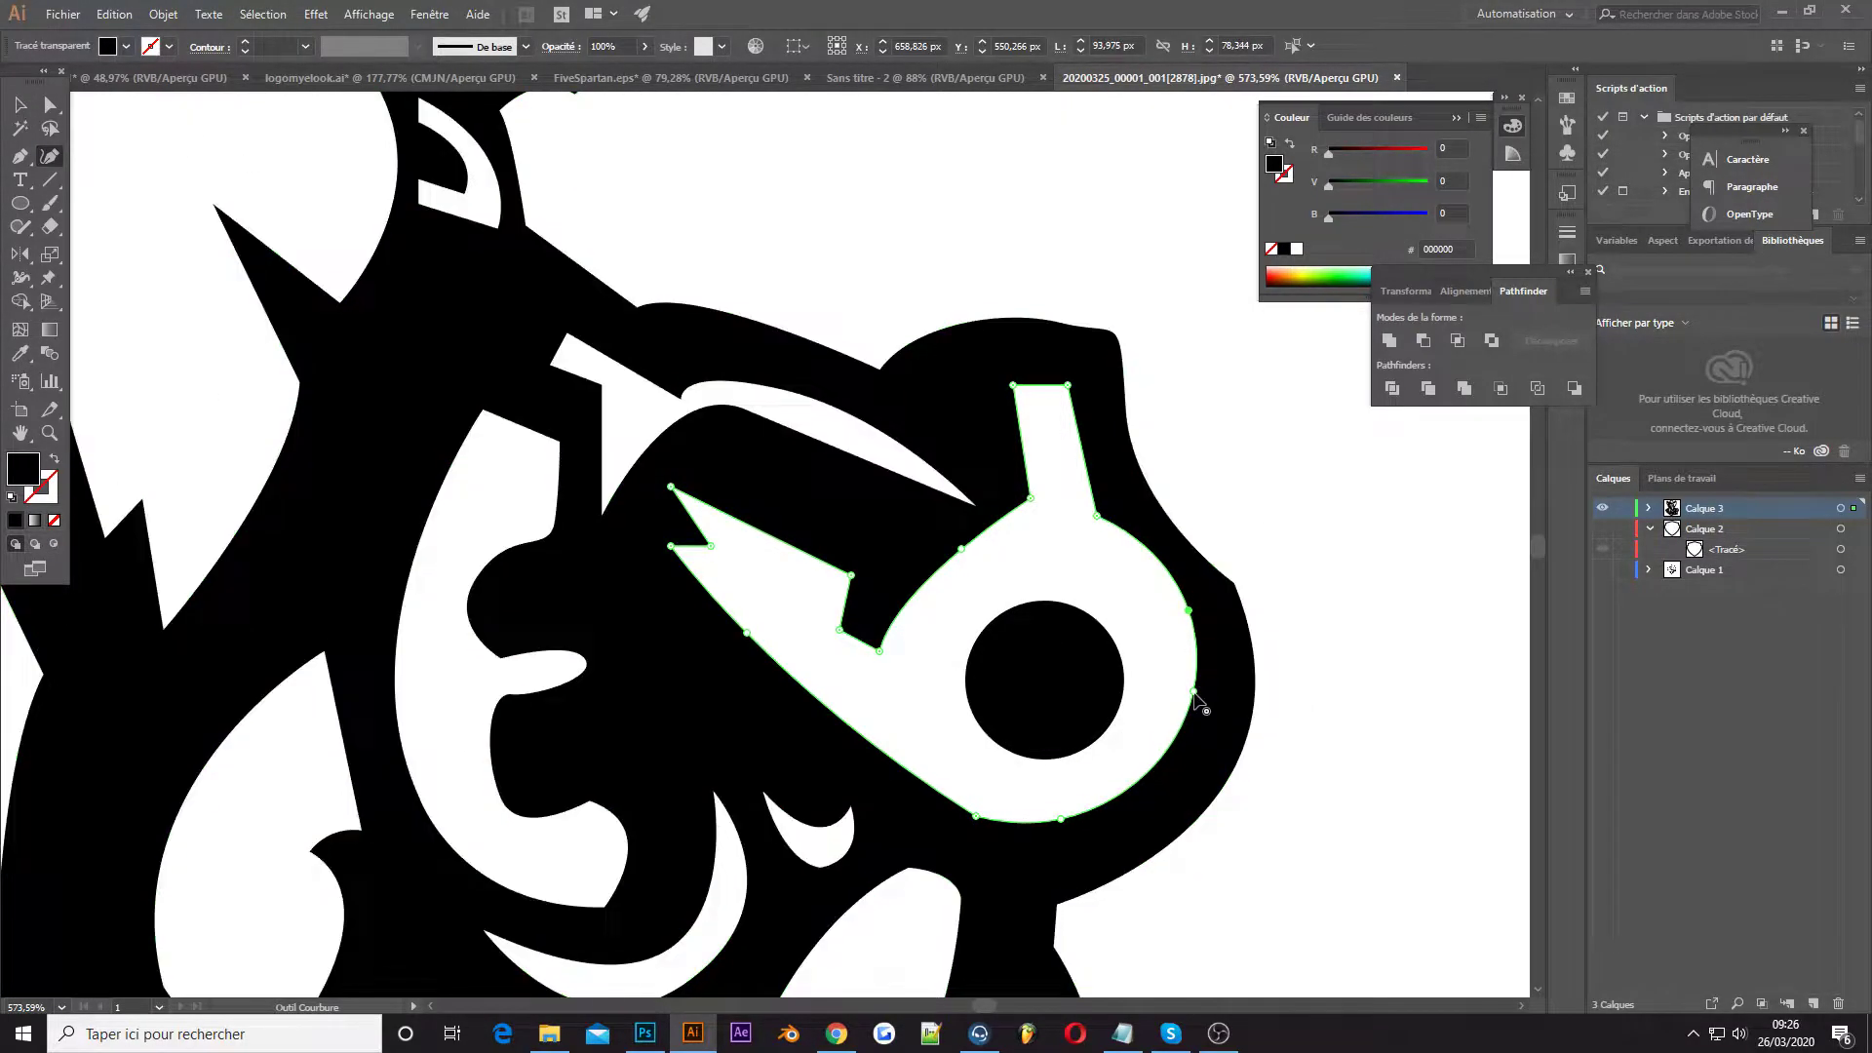
pyautogui.moveTo(1060, 819); pyautogui.dragTo(1070, 827)
pyautogui.moveTo(954, 817); pyautogui.dragTo(963, 812)
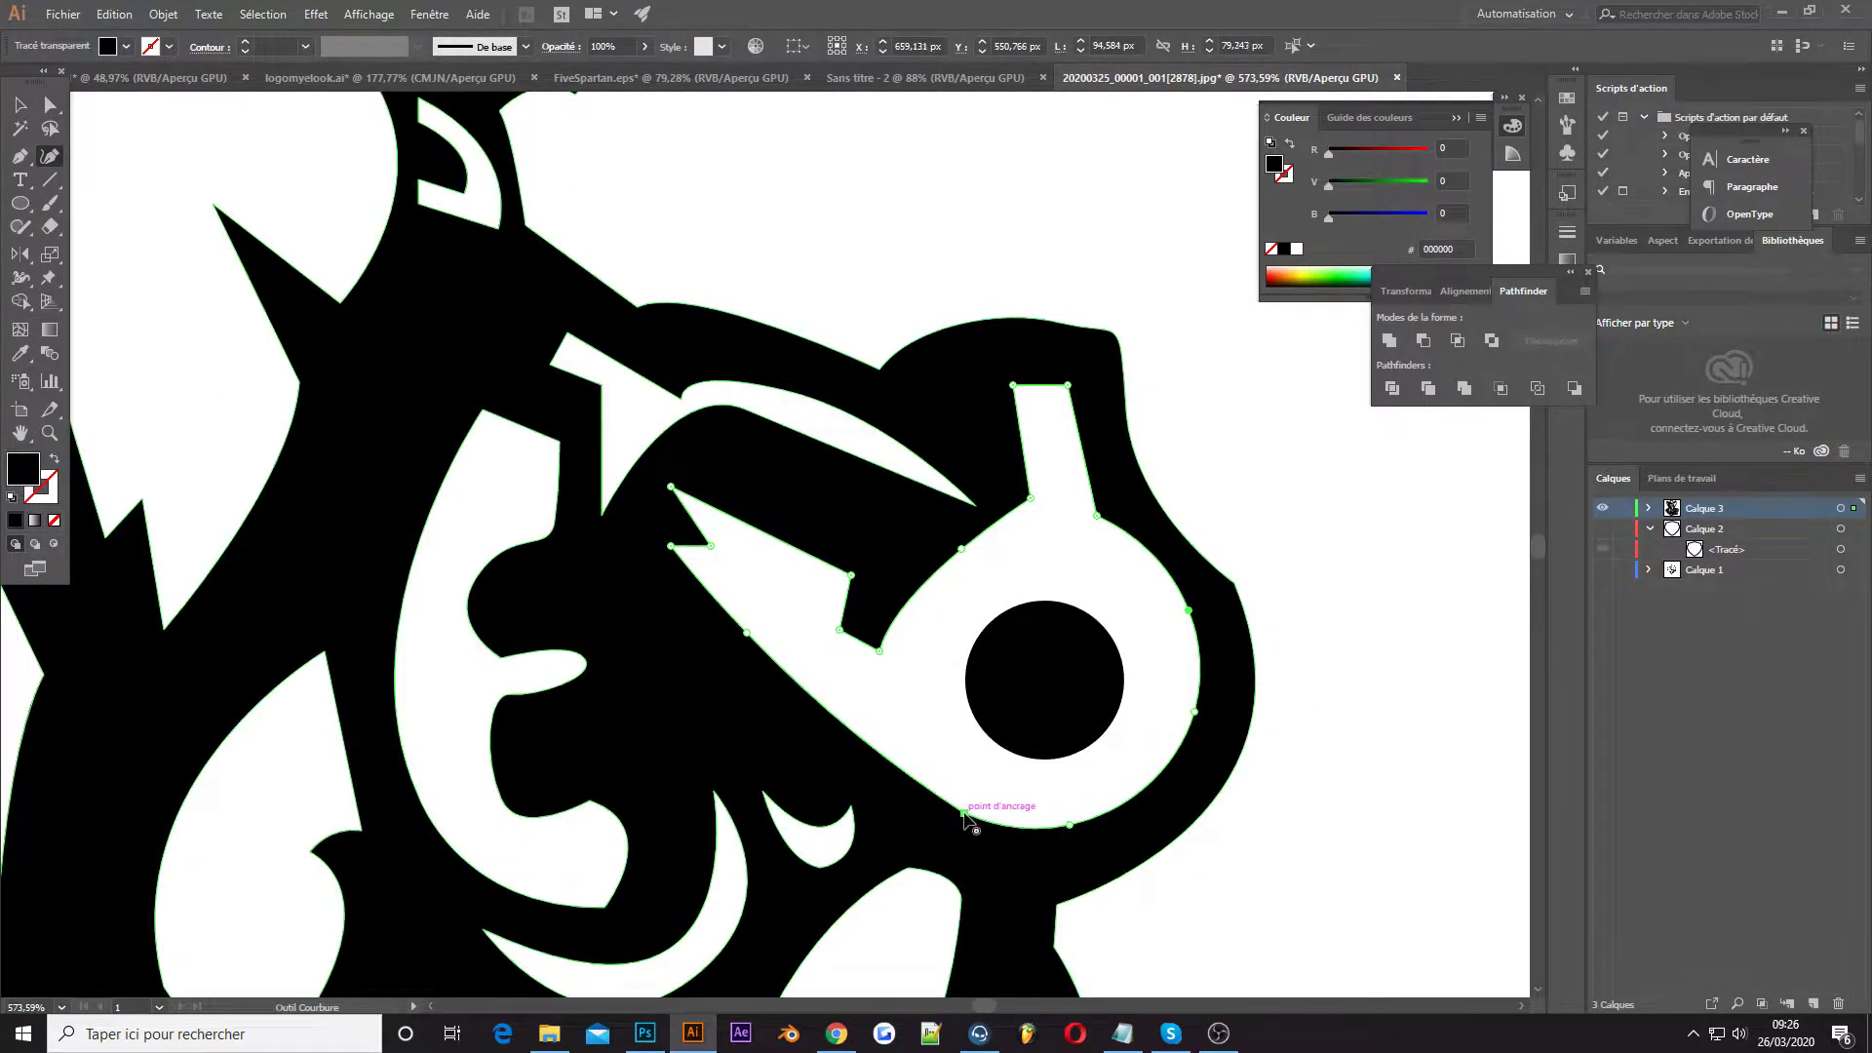
pyautogui.moveTo(880, 651); pyautogui.dragTo(894, 656)
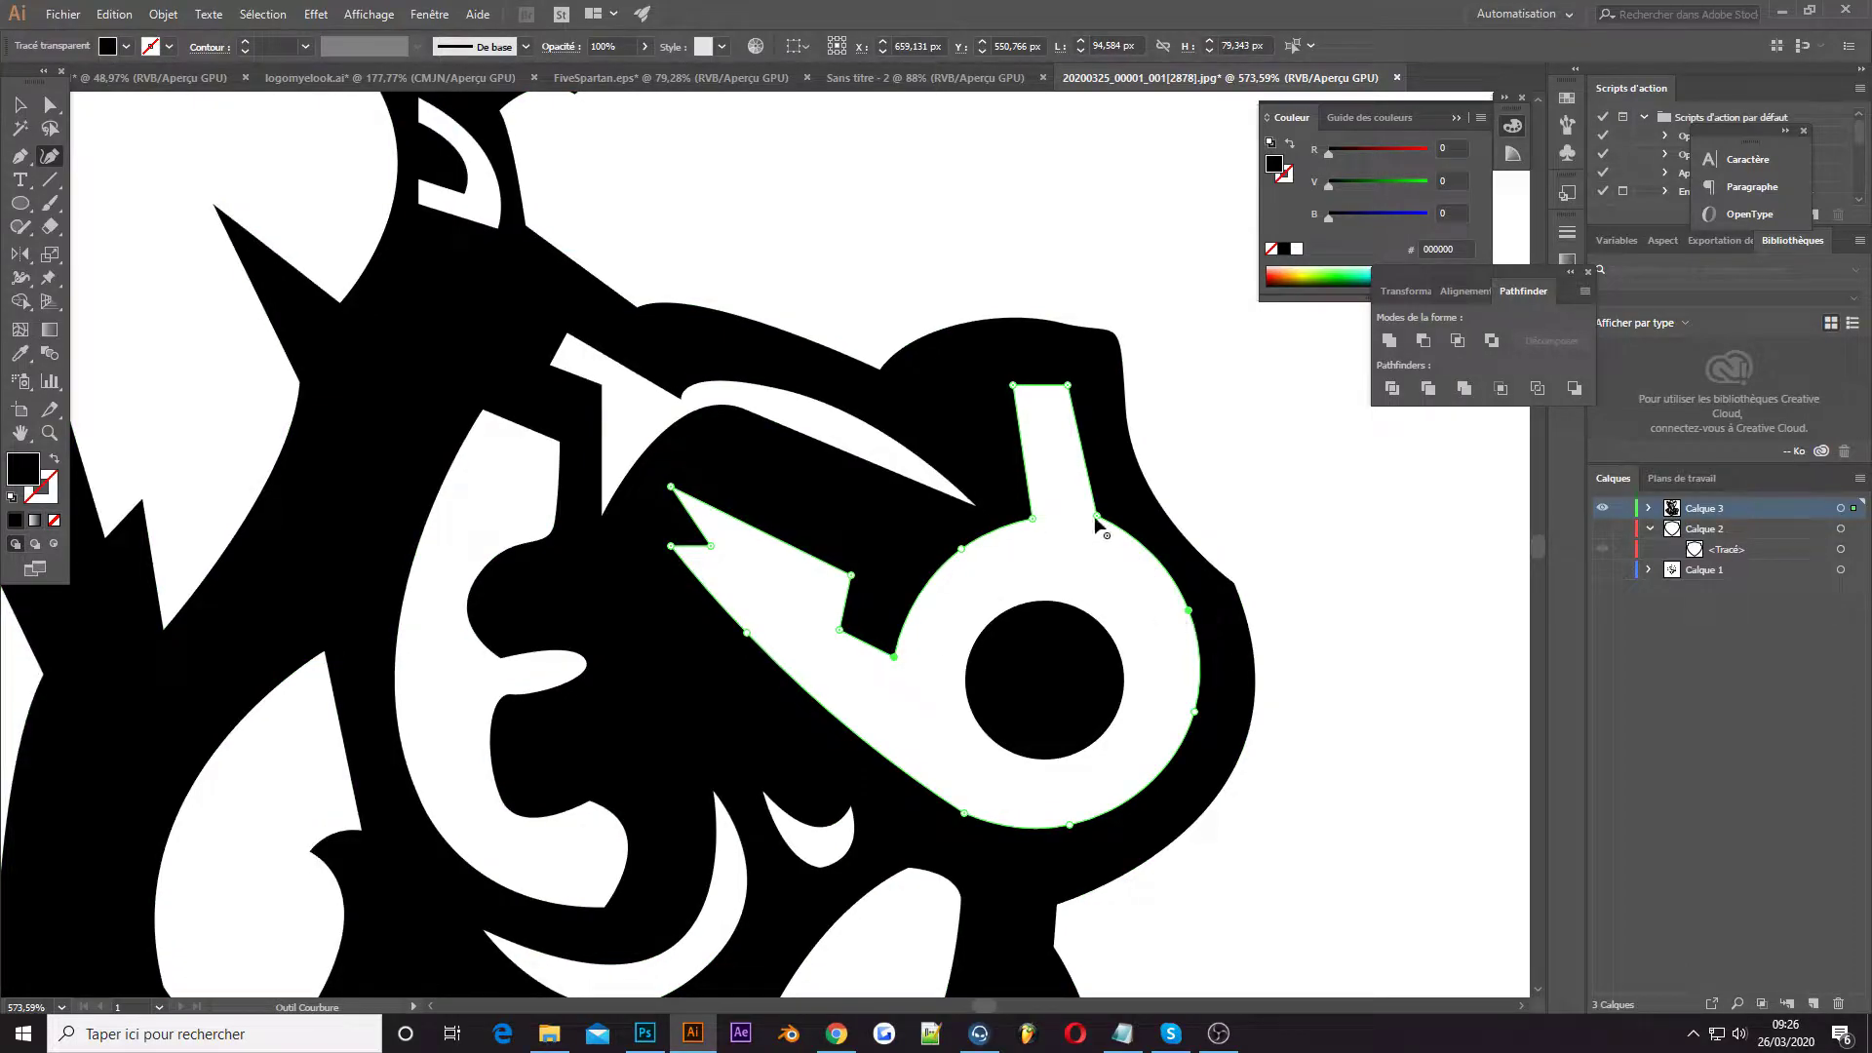
pyautogui.press('v')
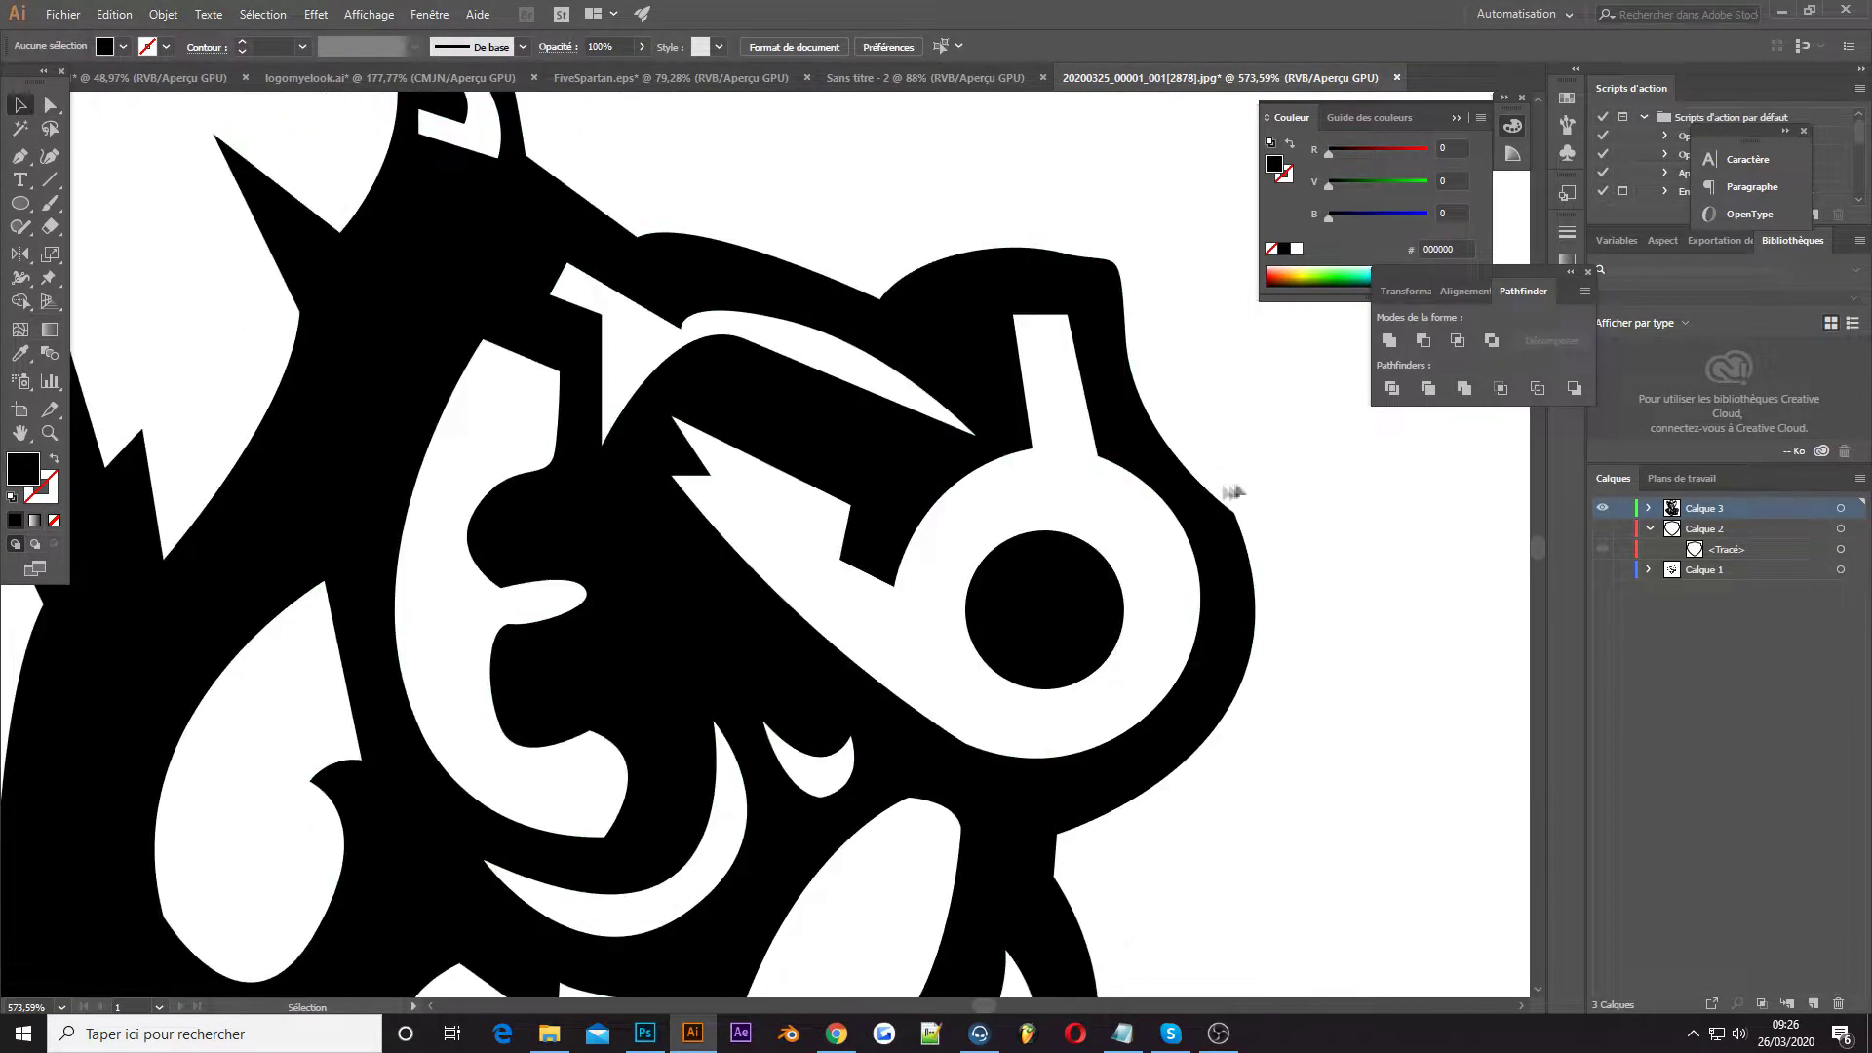
# Add points to tighten the outer silhouette's right edge above the revolver
pyautogui.click(1150, 418)
pyautogui.hotkey('shift', '`')
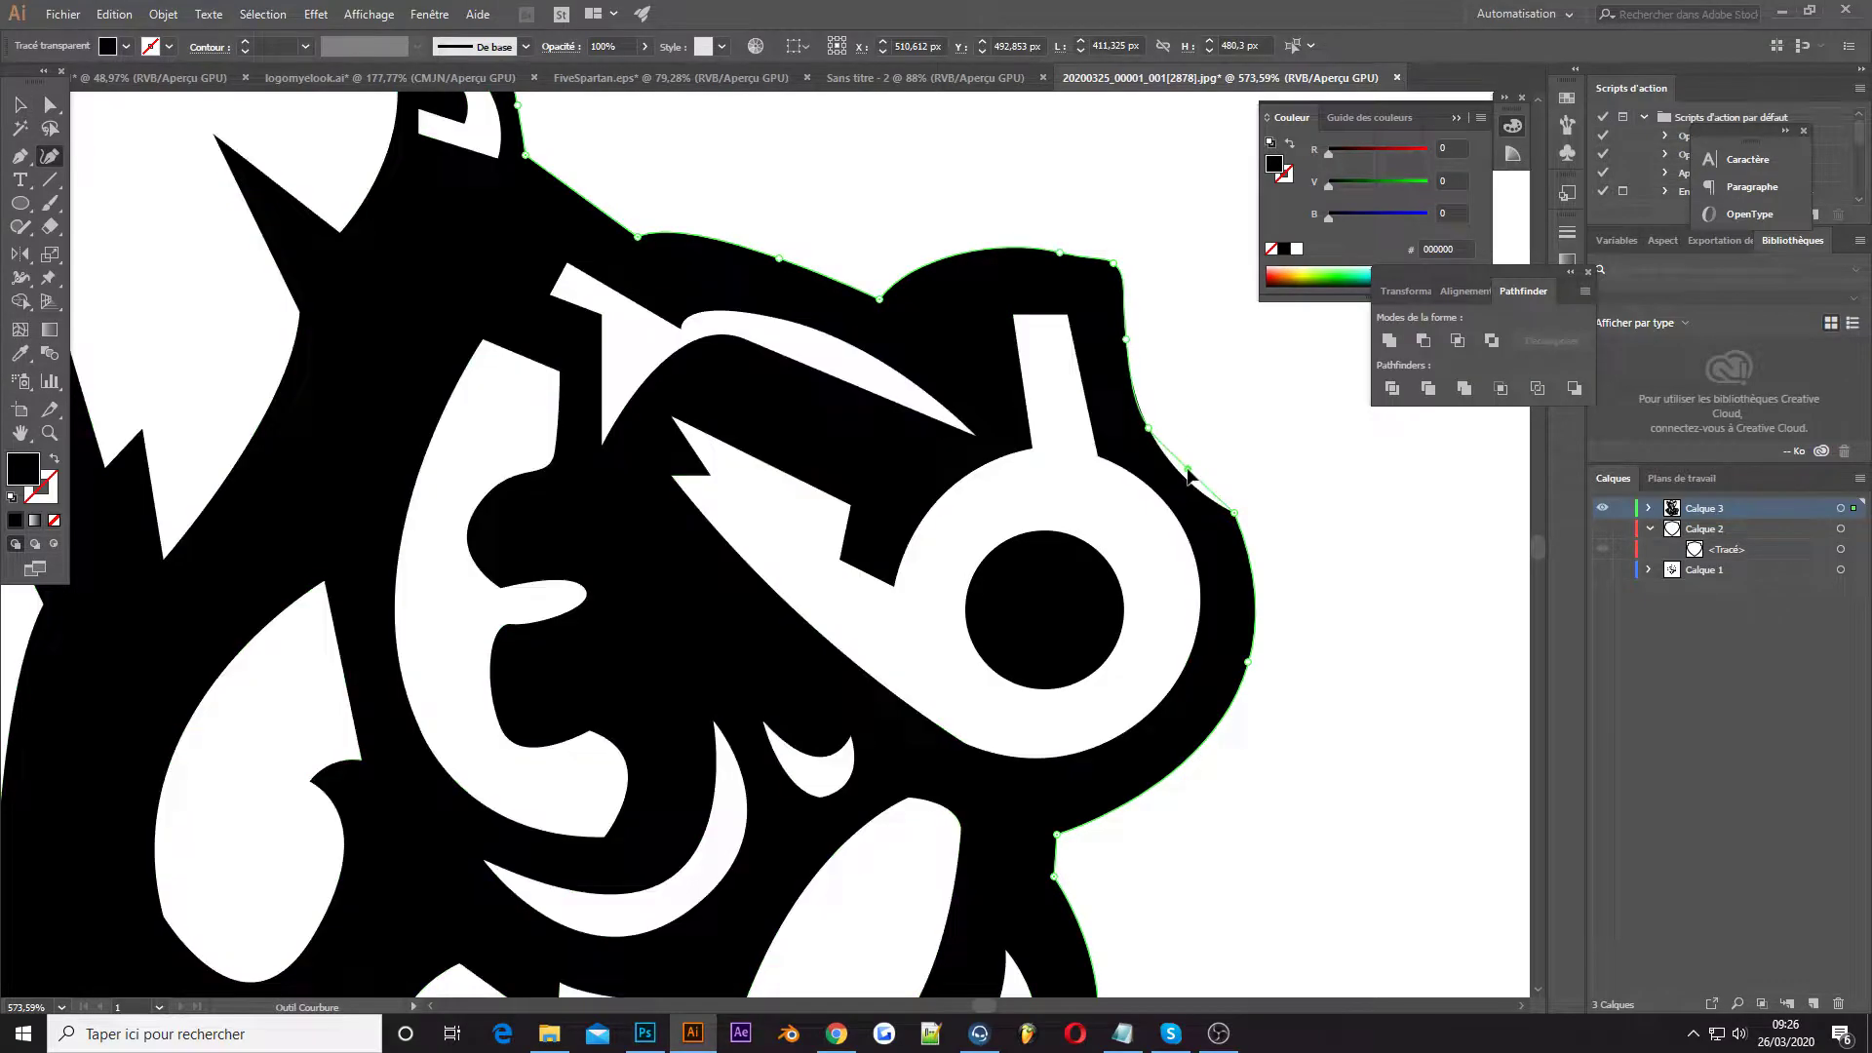
pyautogui.click(1191, 464)
pyautogui.click(1138, 390)
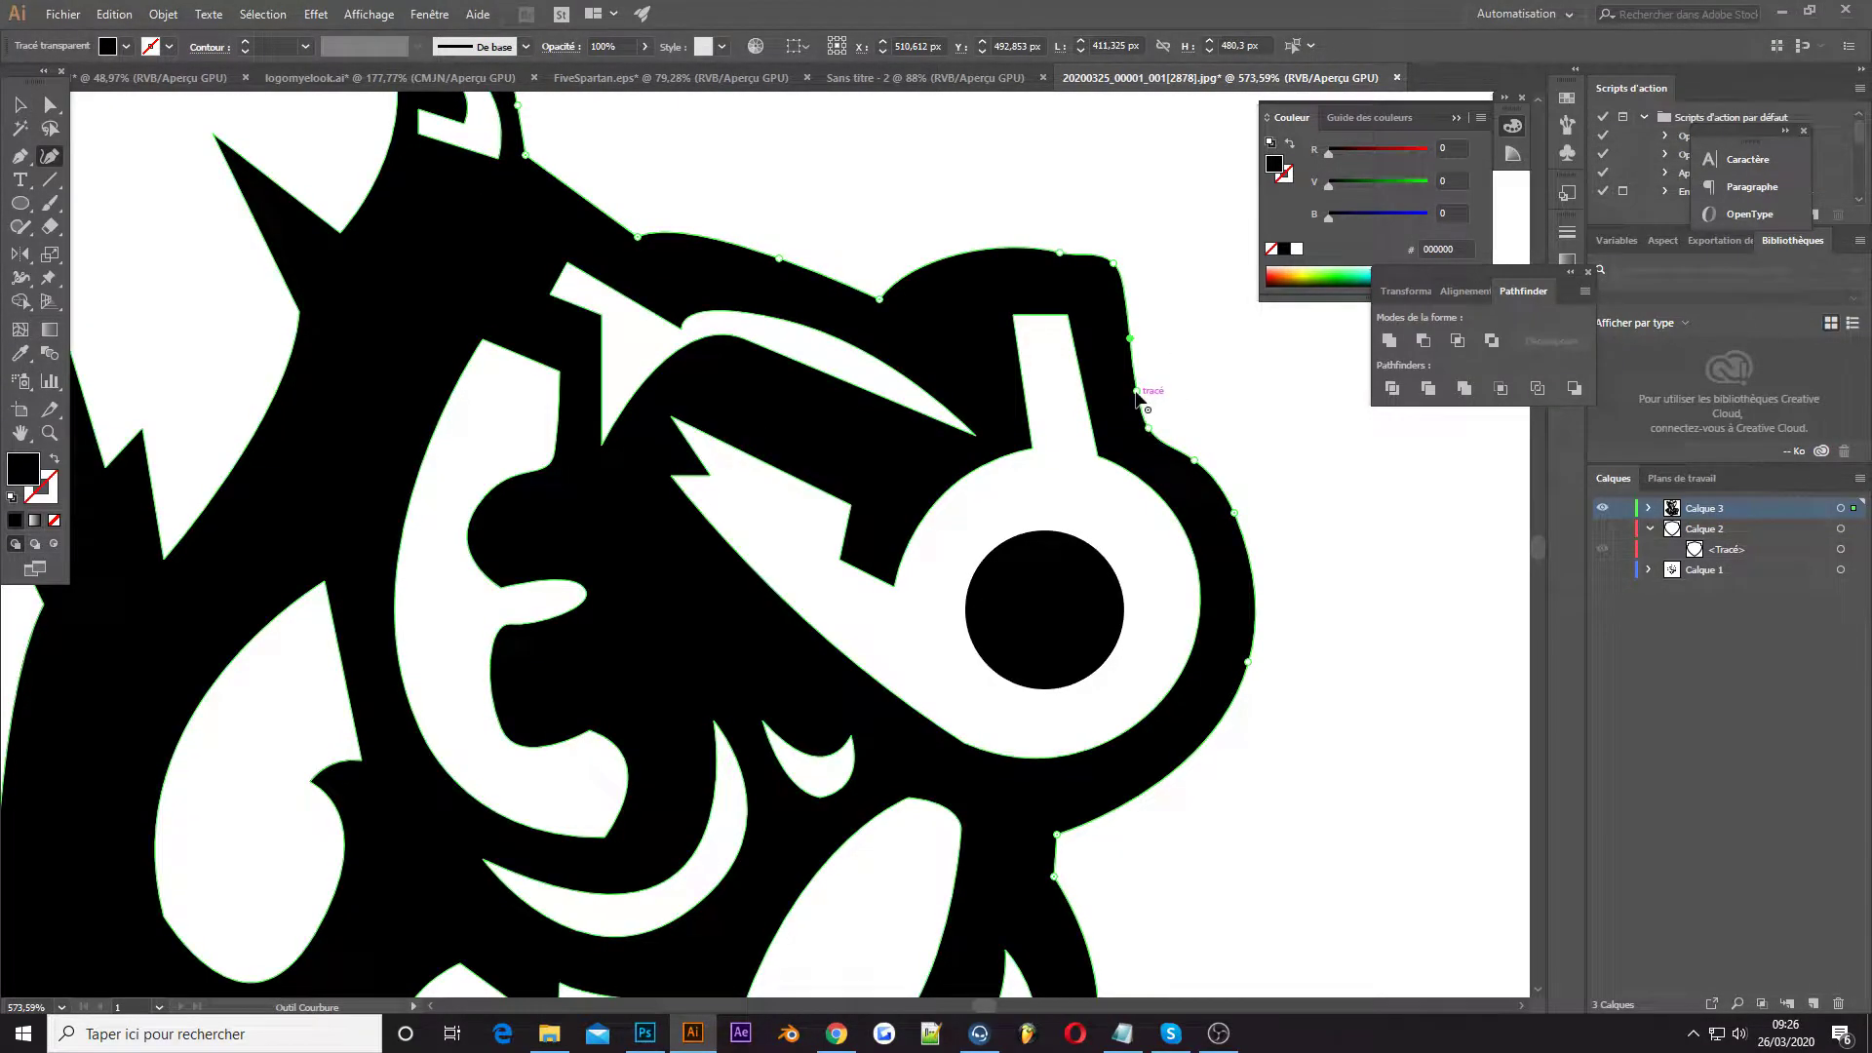
pyautogui.scroll(-3, 1061, 670)
pyautogui.scroll(2, 1056, 585)
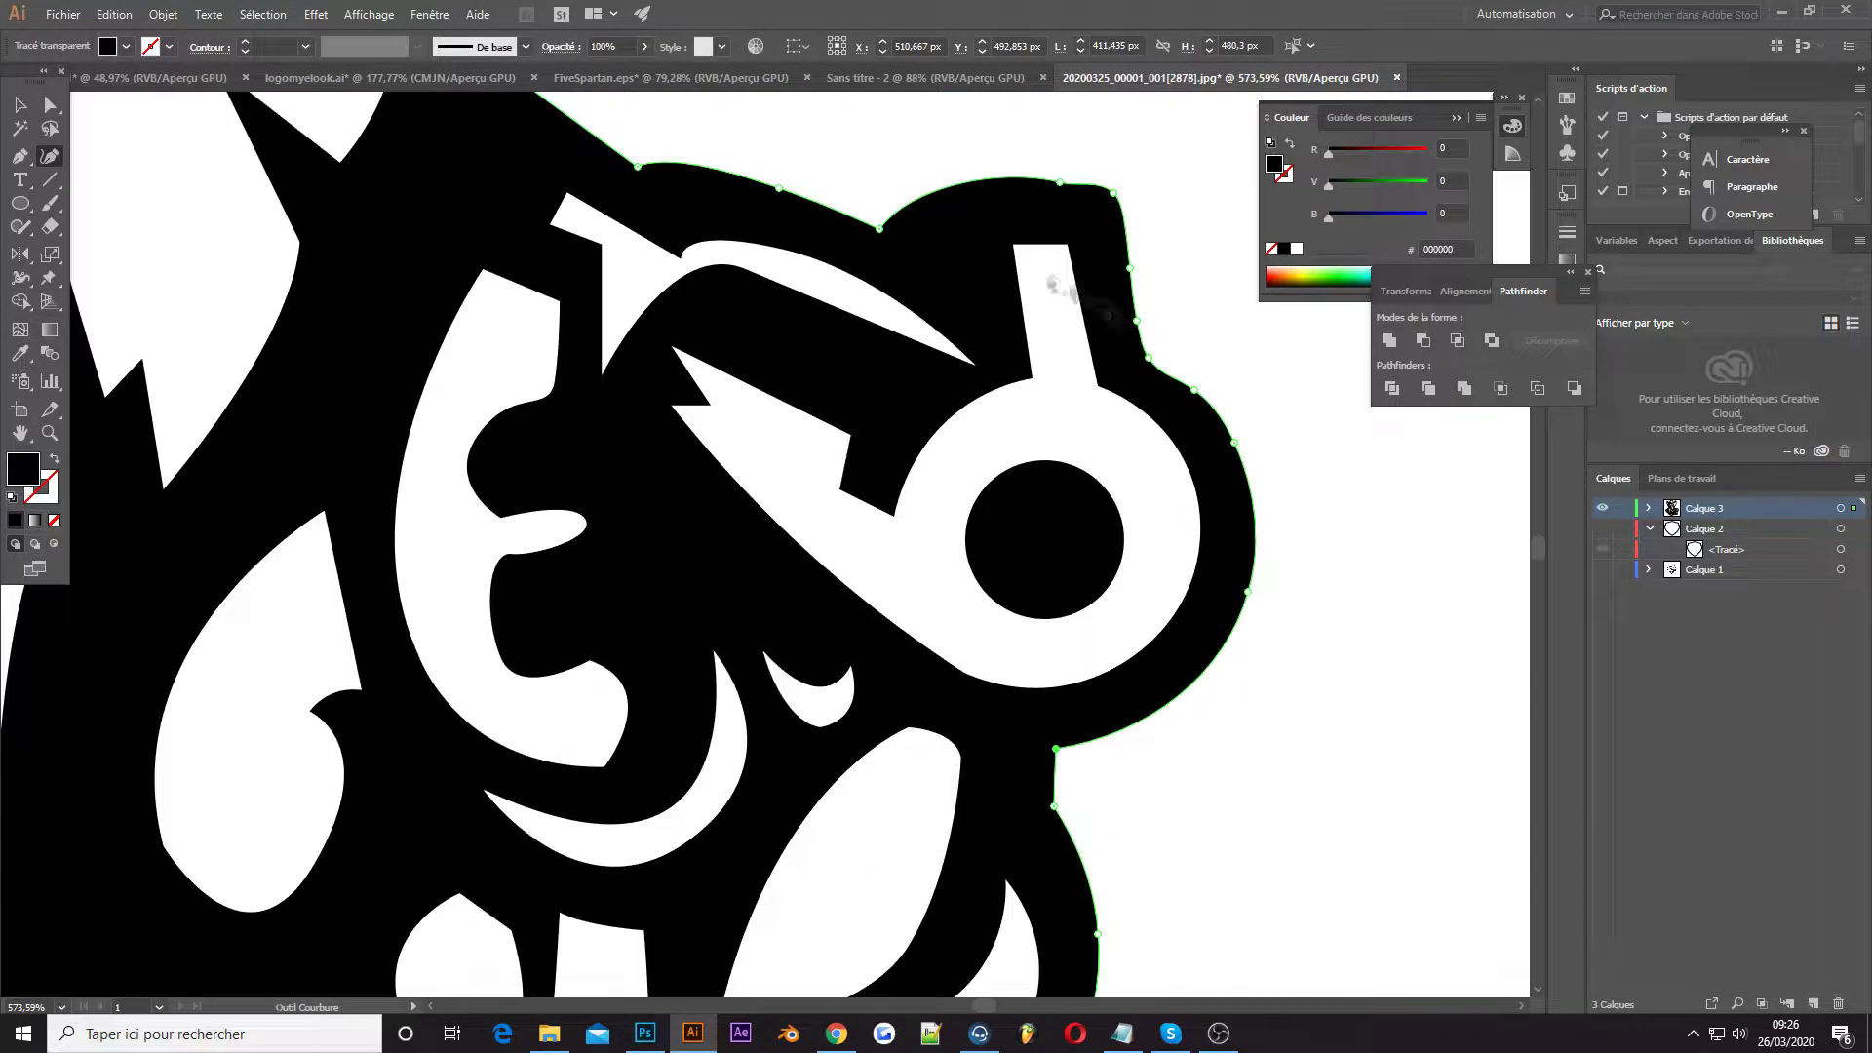
pyautogui.scroll(2, 969, 201)
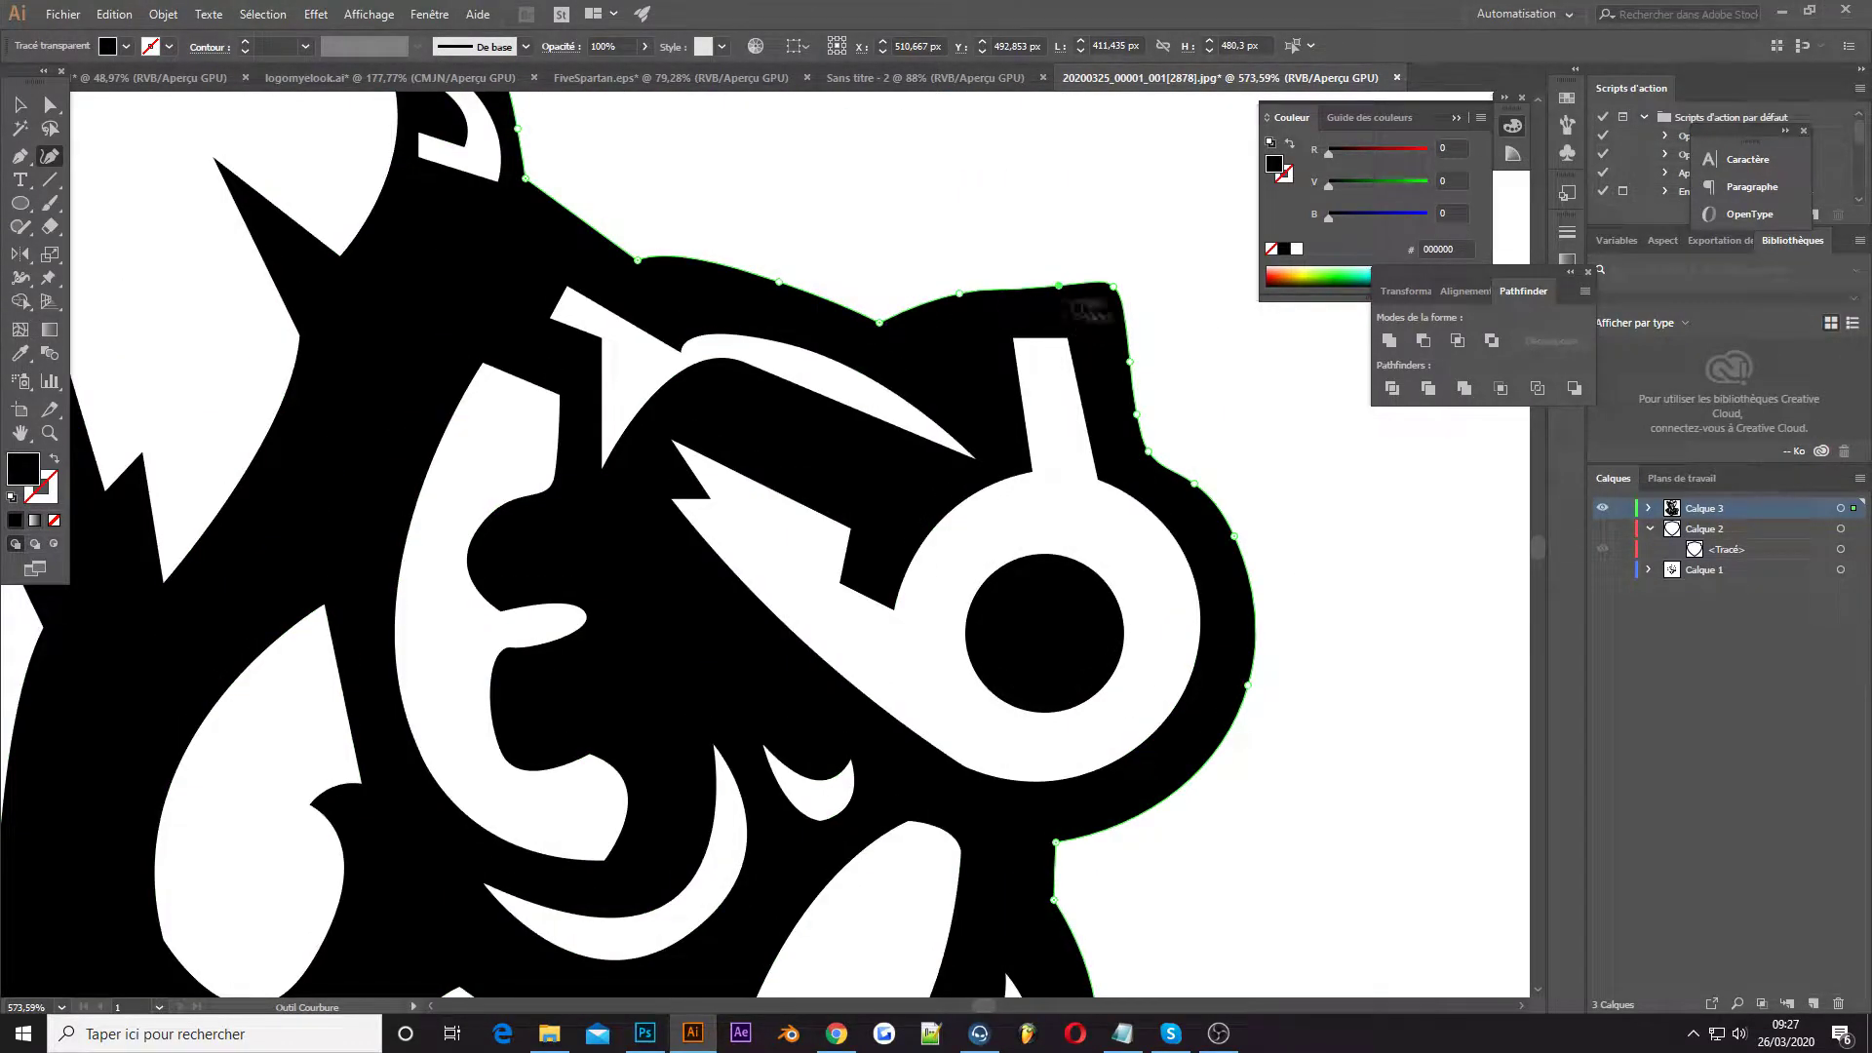
pyautogui.scroll(-2, 1131, 711)
pyautogui.scroll(-1, 1102, 606)
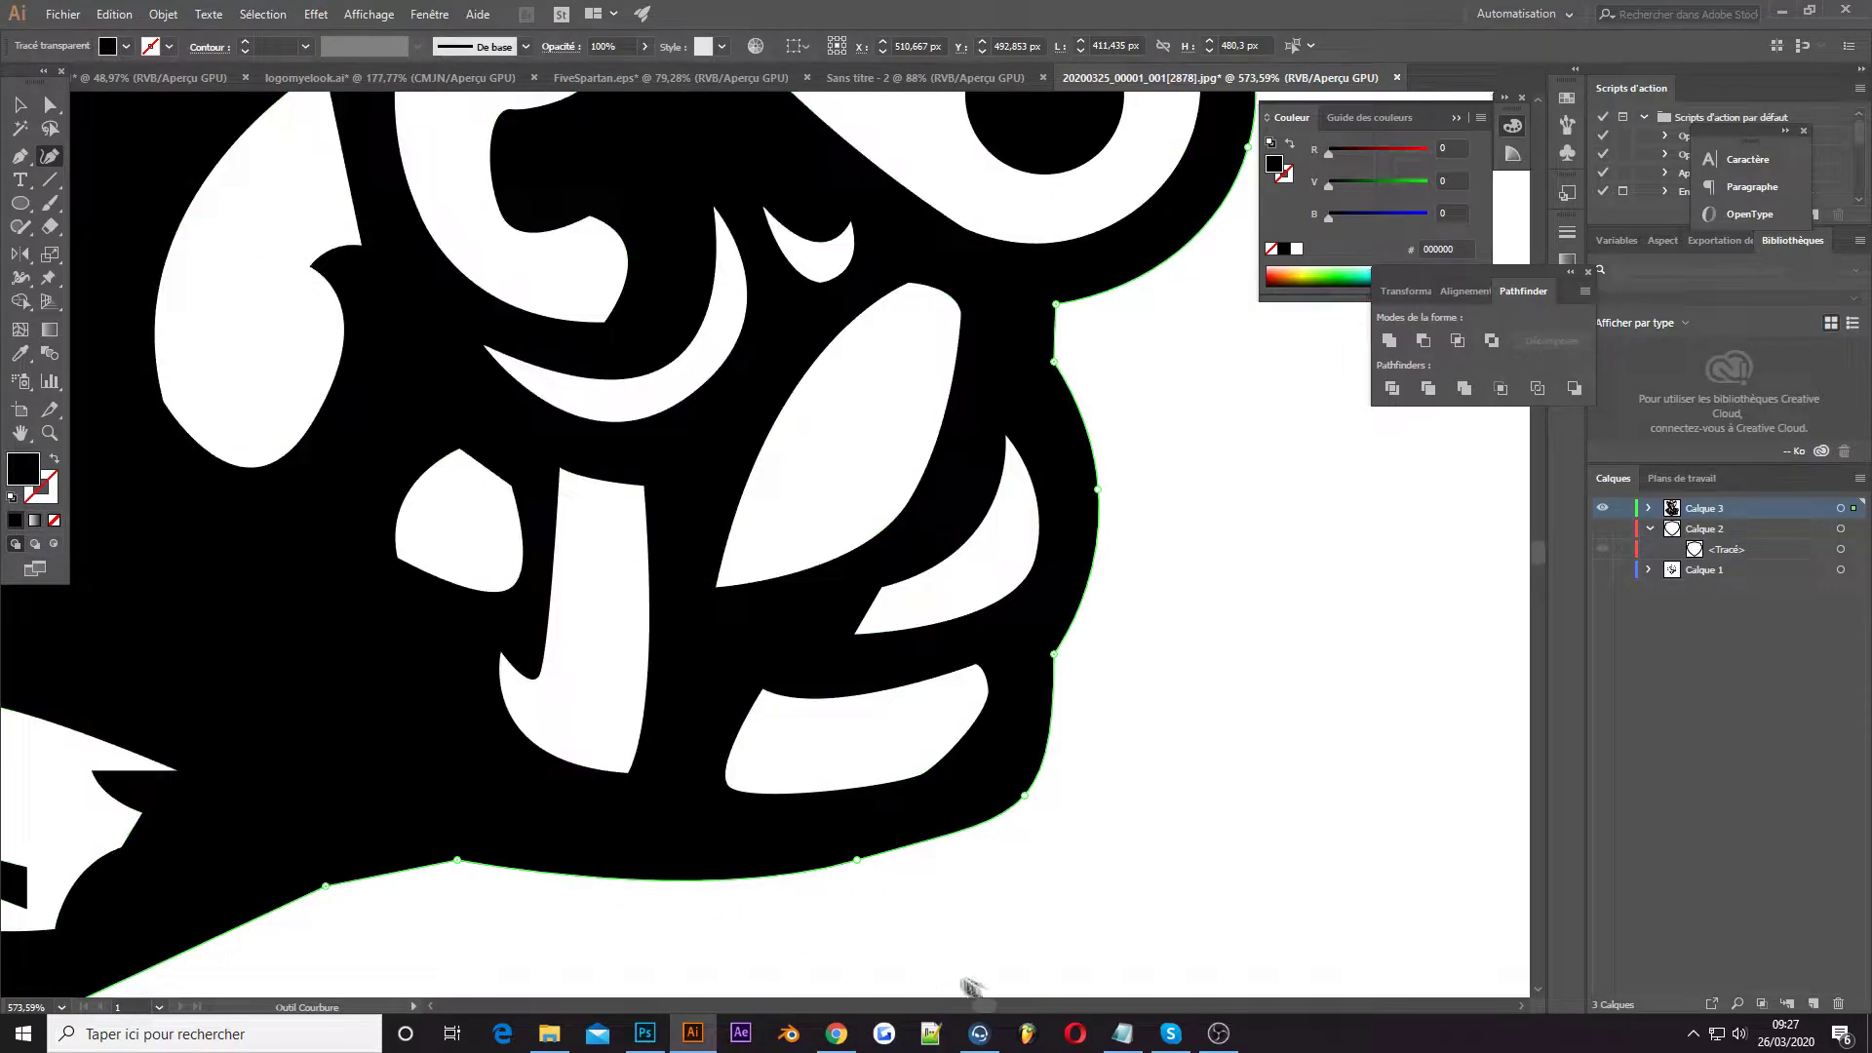
pyautogui.scroll(-5, 586, 353)
pyautogui.scroll(3, 611, 606)
pyautogui.scroll(5, 433, 371)
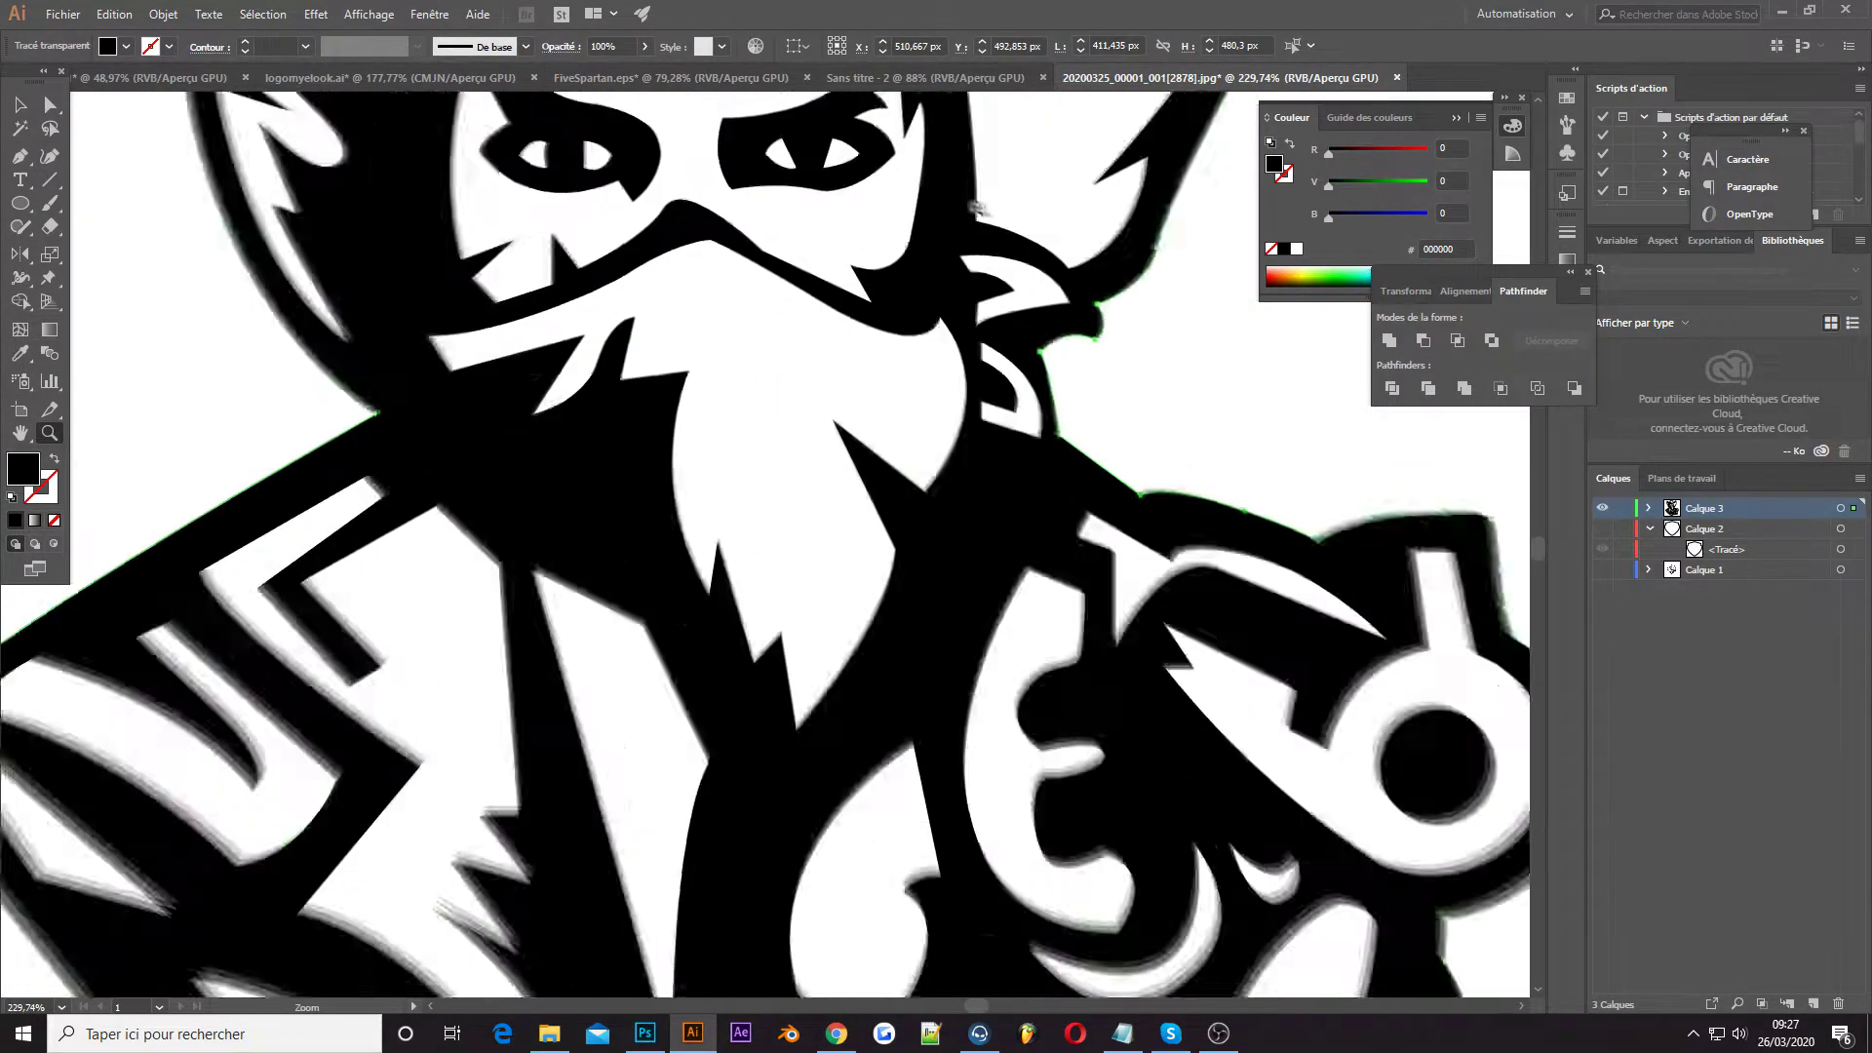
# Refine the mask's lower curve, removing an extra anchor
pyautogui.scroll(3, 890, 585)
pyautogui.click(751, 454)
pyautogui.moveTo(703, 426); pyautogui.dragTo(698, 432)
pyautogui.press('Delete')
pyautogui.moveTo(592, 408)
pyautogui.mouseDown()
pyautogui.moveTo(599, 426)
pyautogui.moveTo(622, 408)
pyautogui.mouseUp()
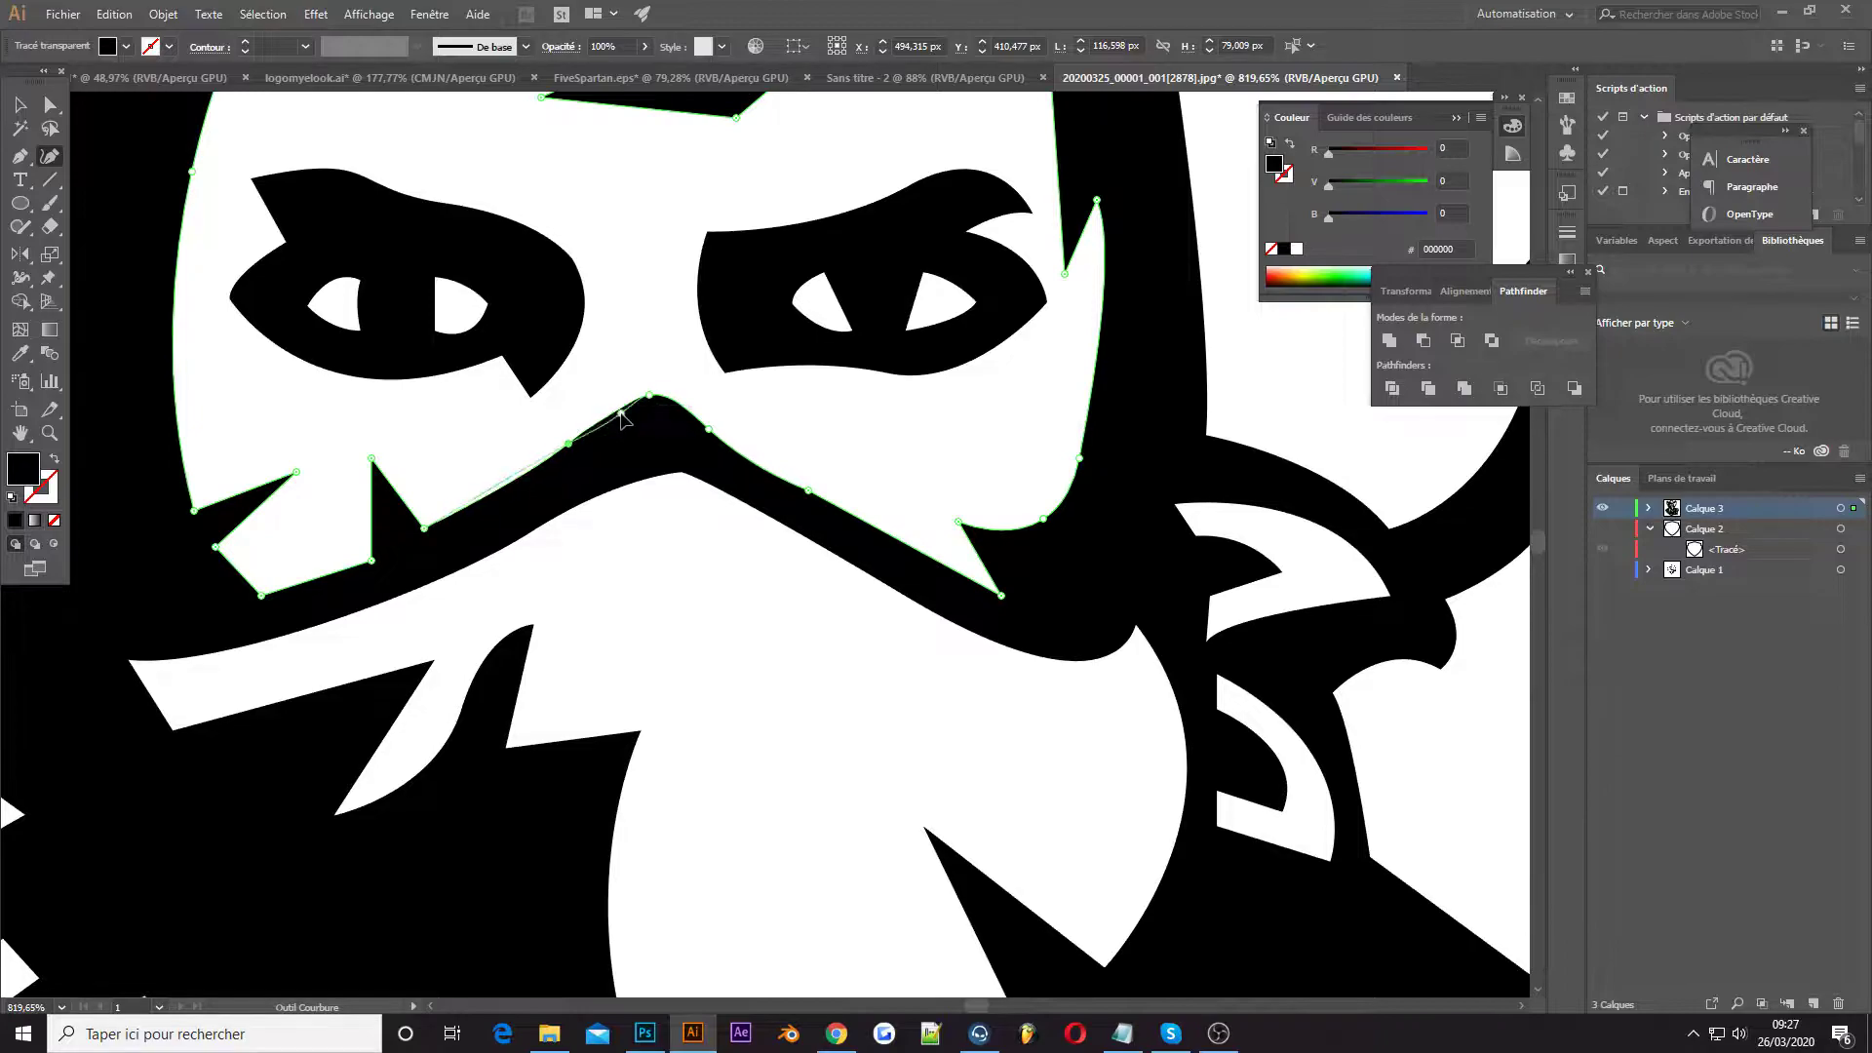
pyautogui.click(655, 402)
pyautogui.click(727, 438)
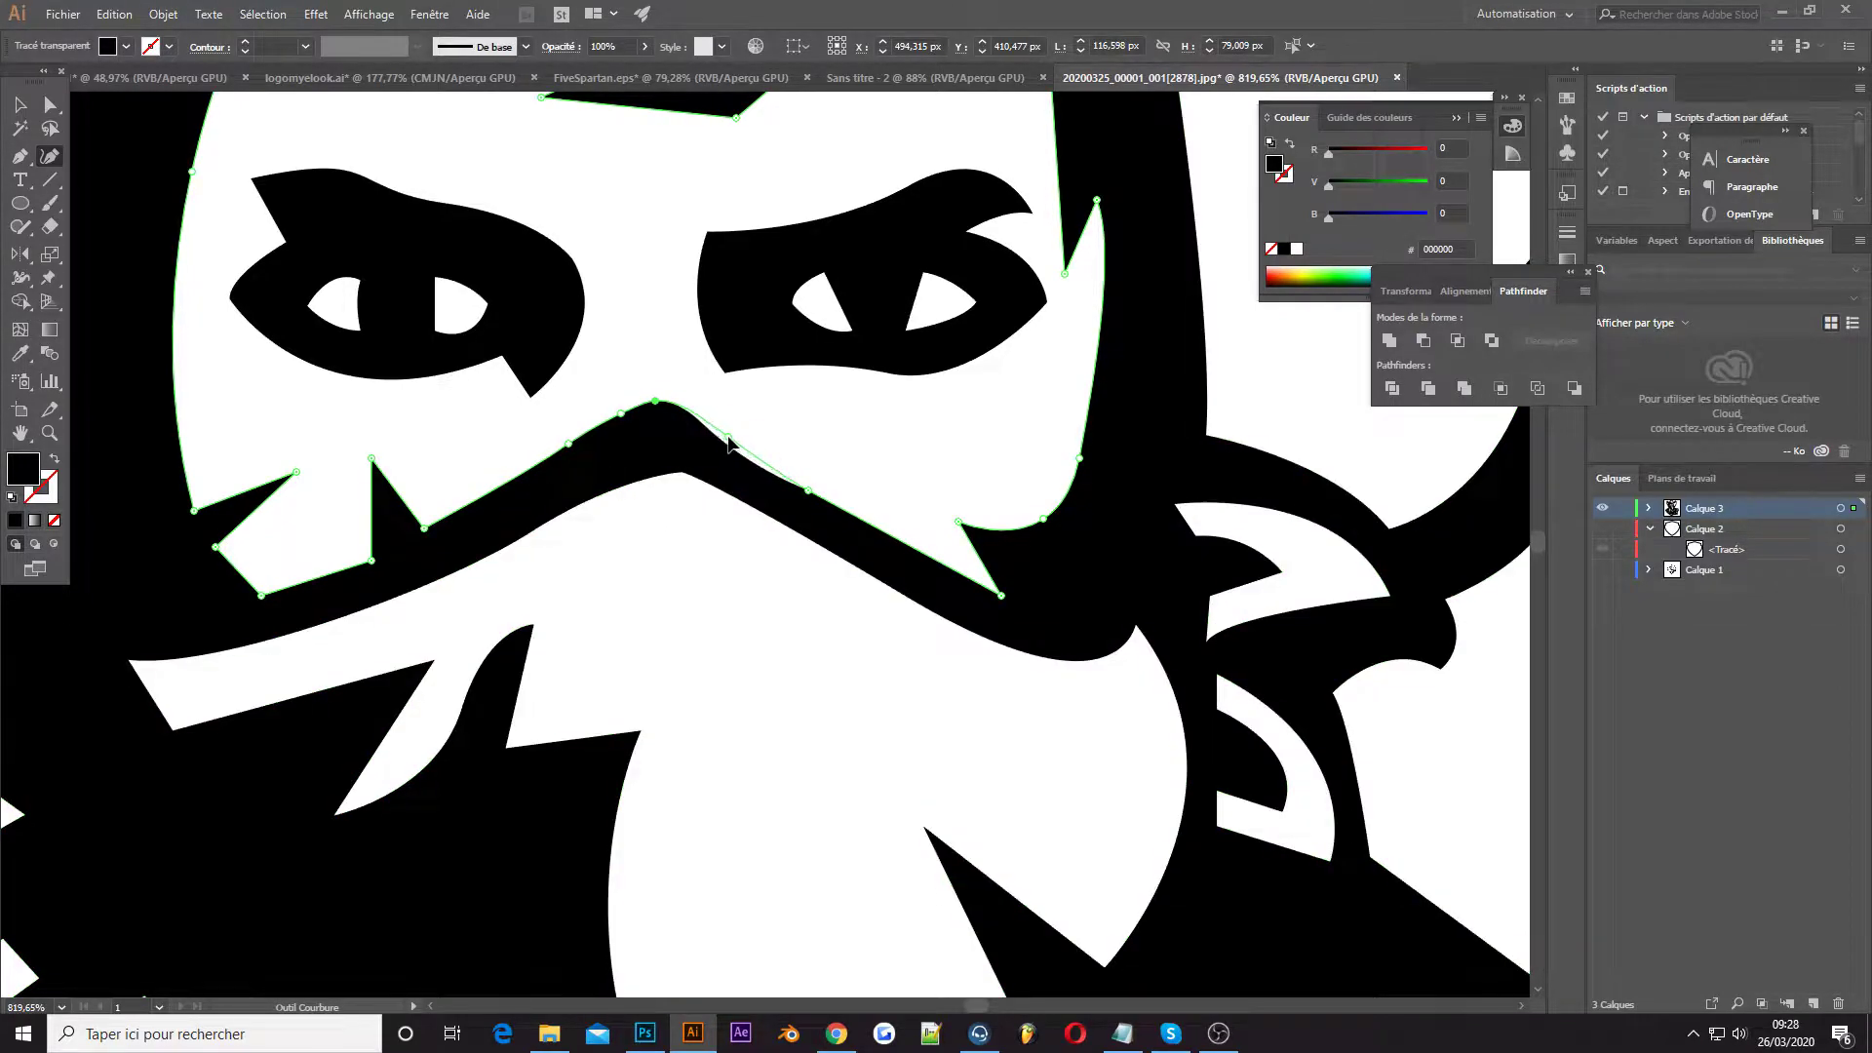
# Smooth the outer outline around the shoulder and the hat brim's curl
pyautogui.scroll(-3, 857, 627)
pyautogui.scroll(-3, 585, 536)
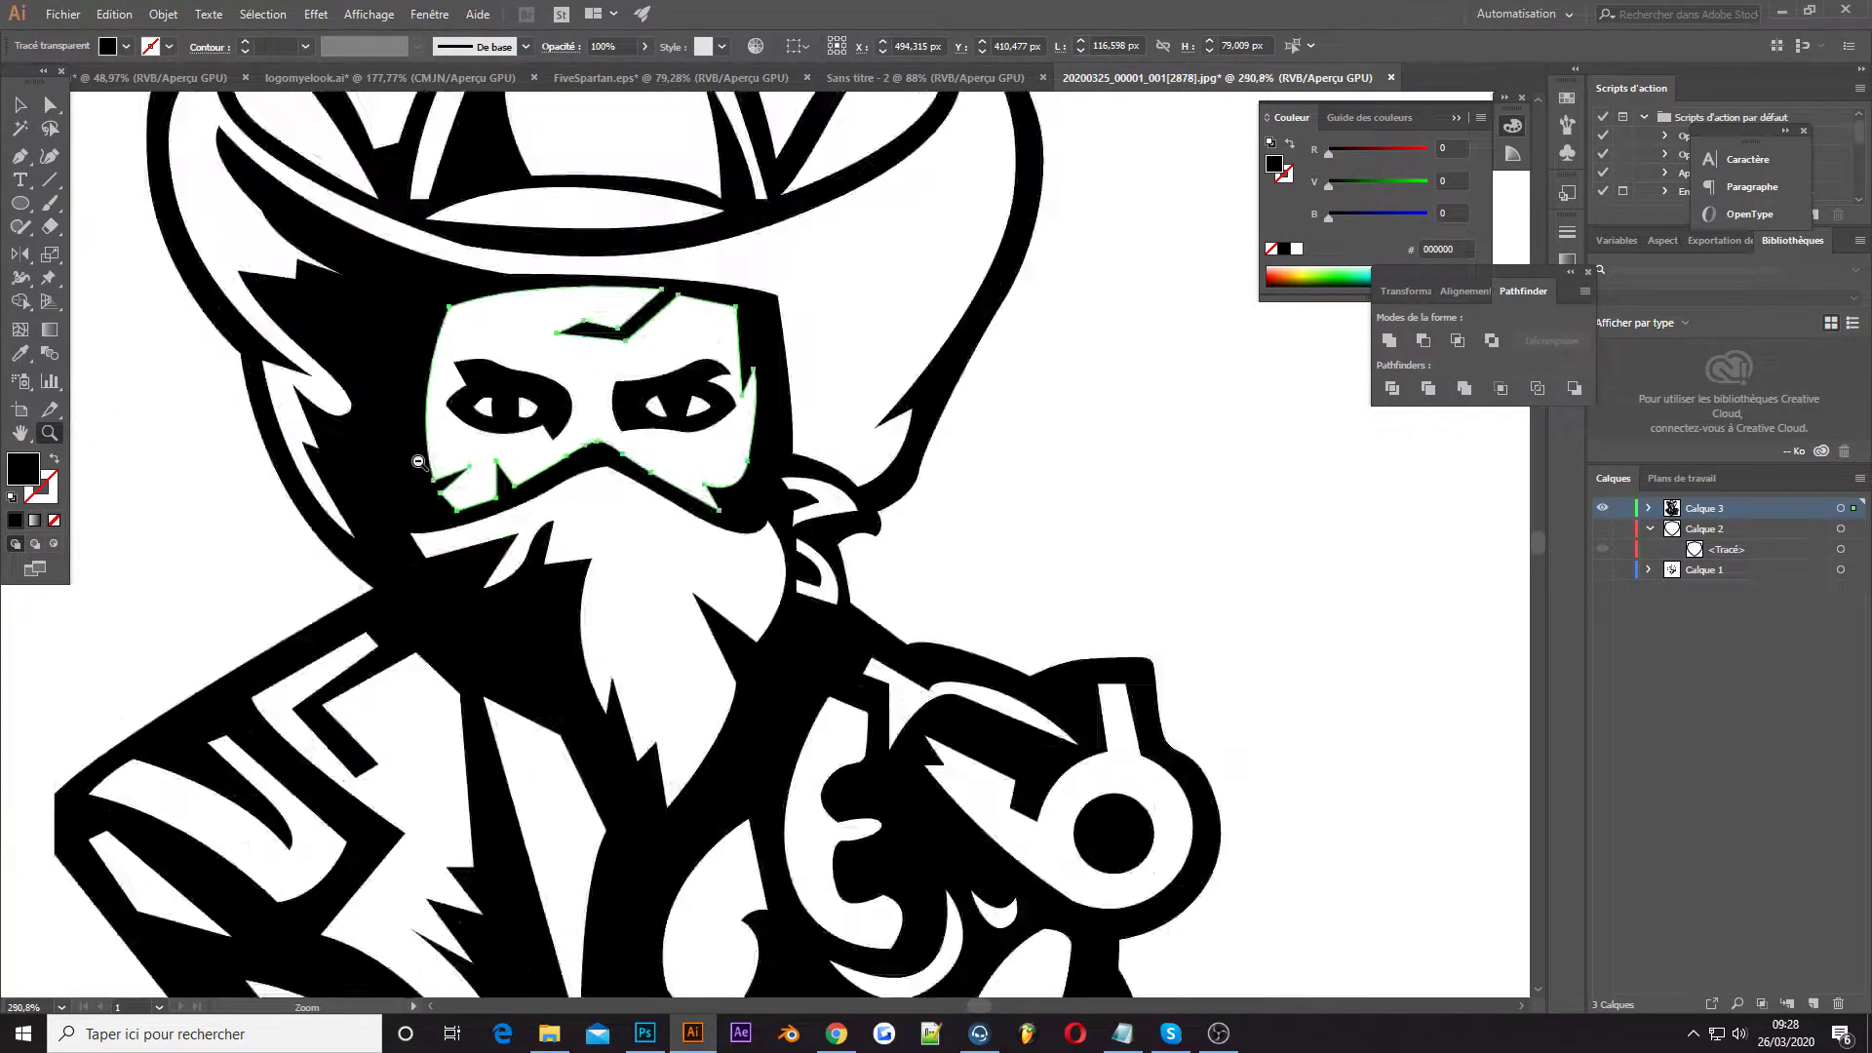
pyautogui.scroll(-3, 403, 469)
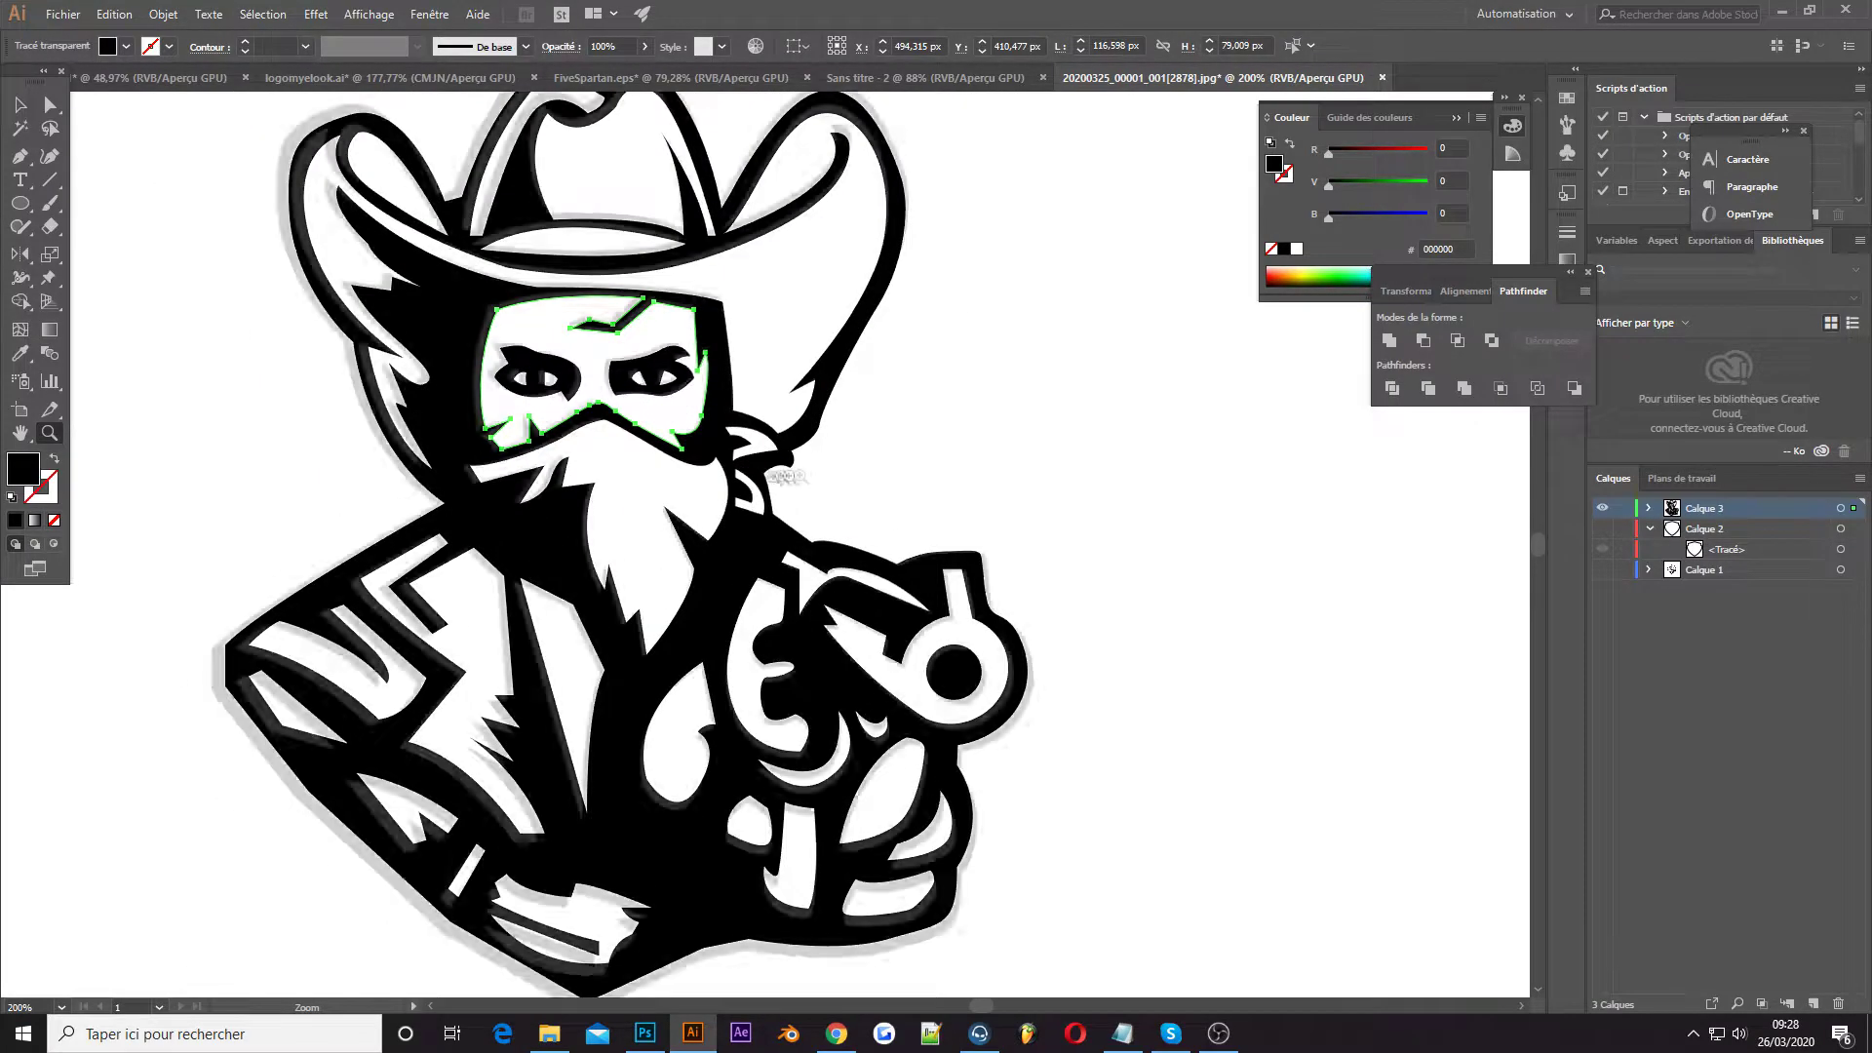
pyautogui.scroll(8, 439, 410)
pyautogui.click(755, 623)
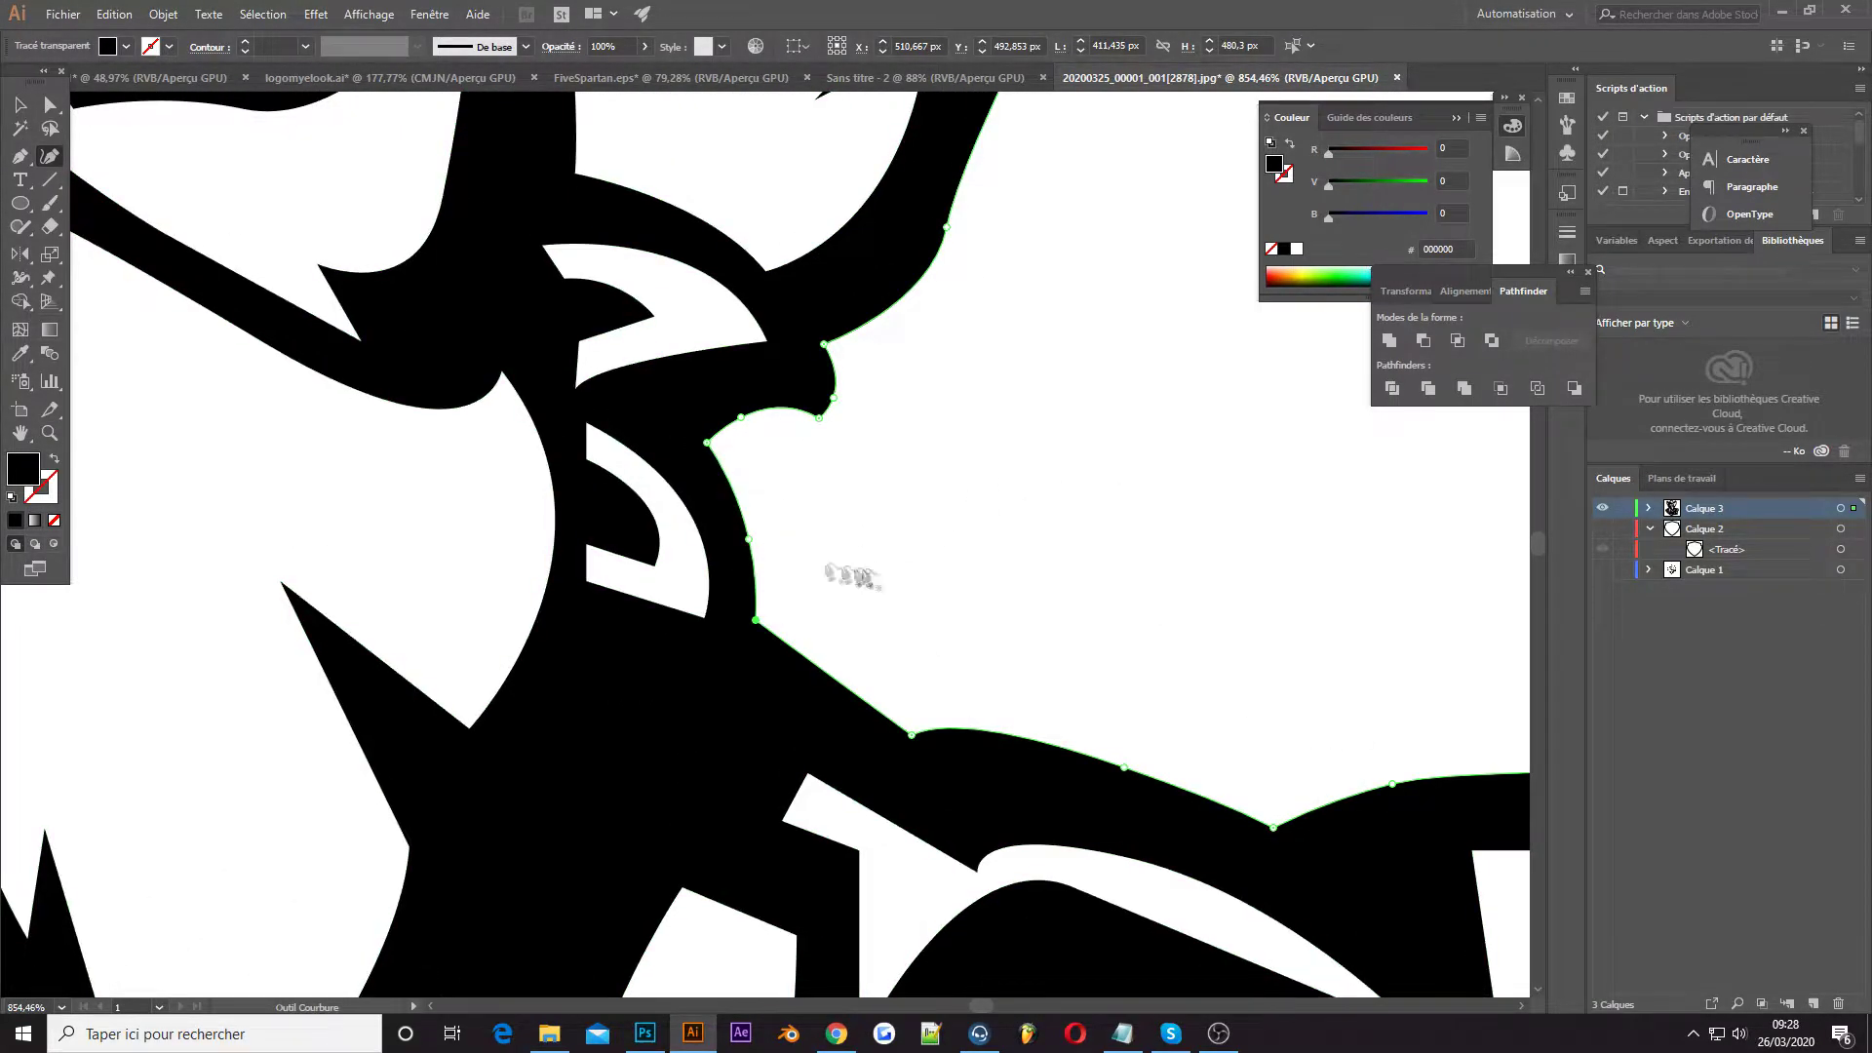
pyautogui.scroll(3, 877, 577)
pyautogui.scroll(-3, 1198, 534)
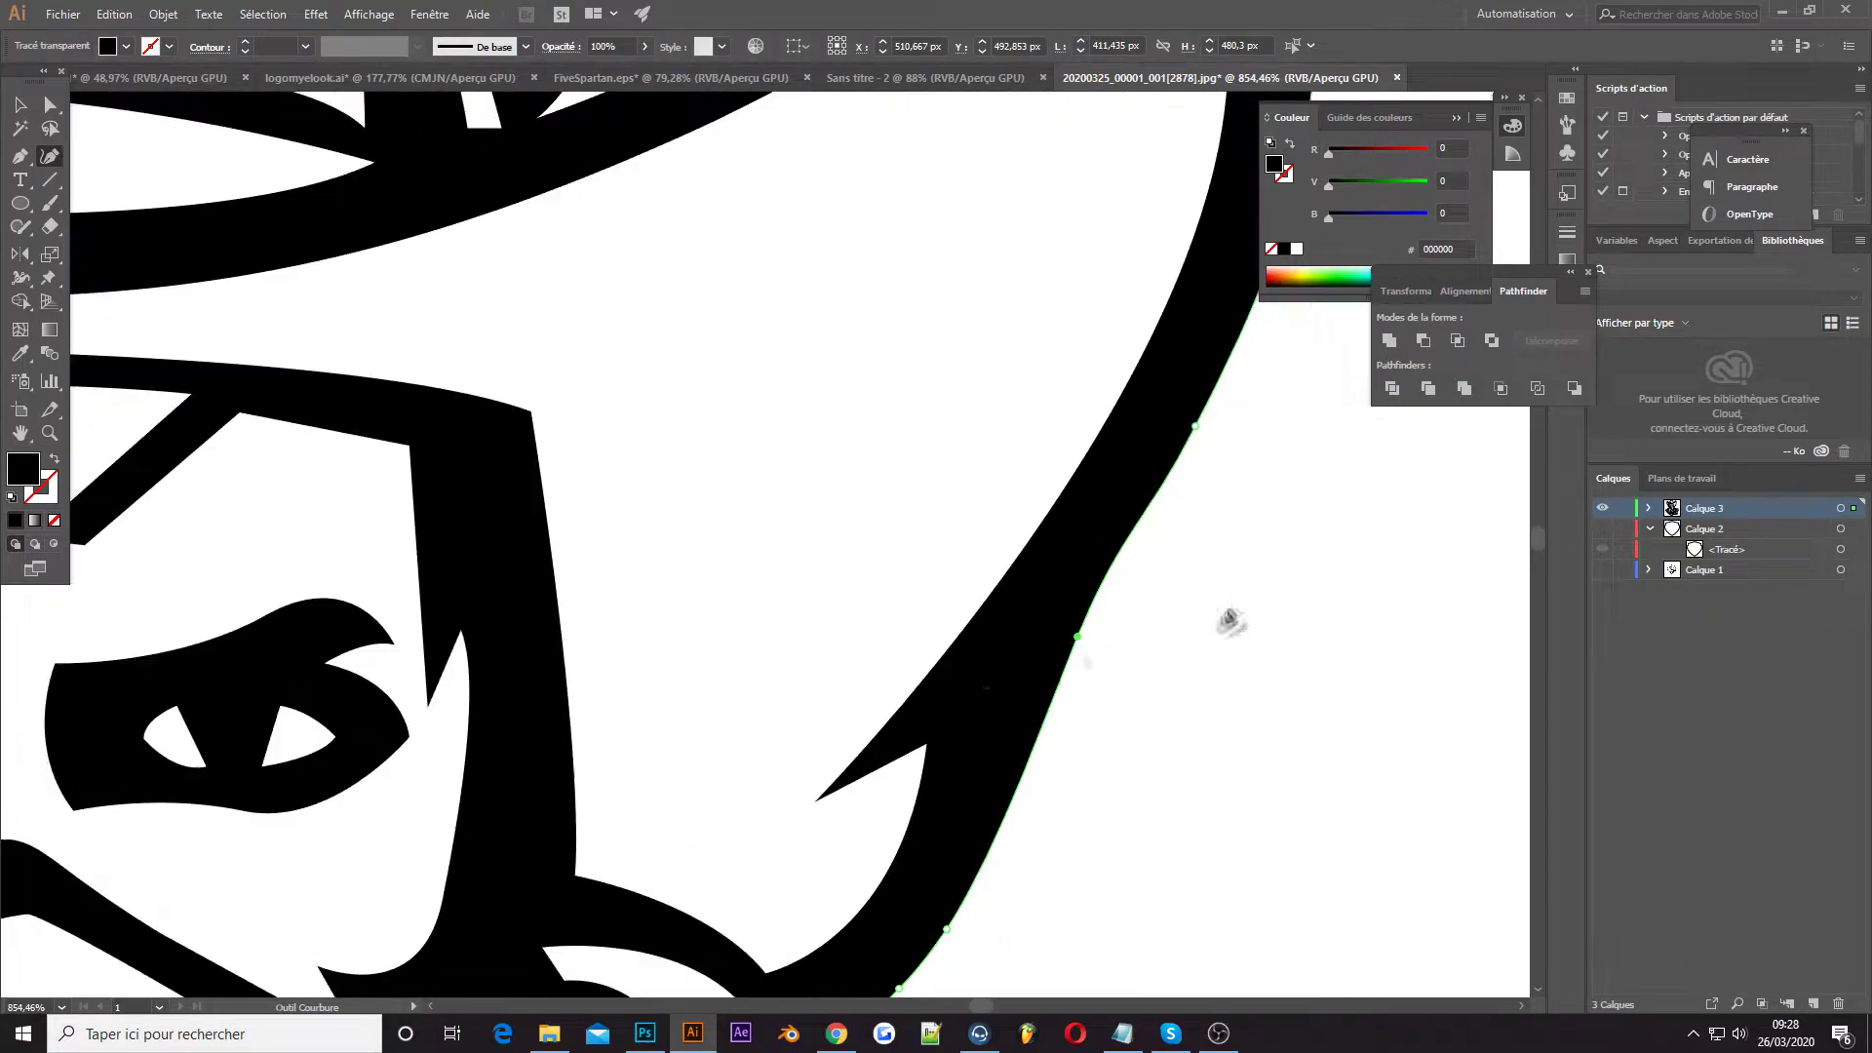
pyautogui.scroll(-2, 527, 381)
pyautogui.scroll(3, 527, 381)
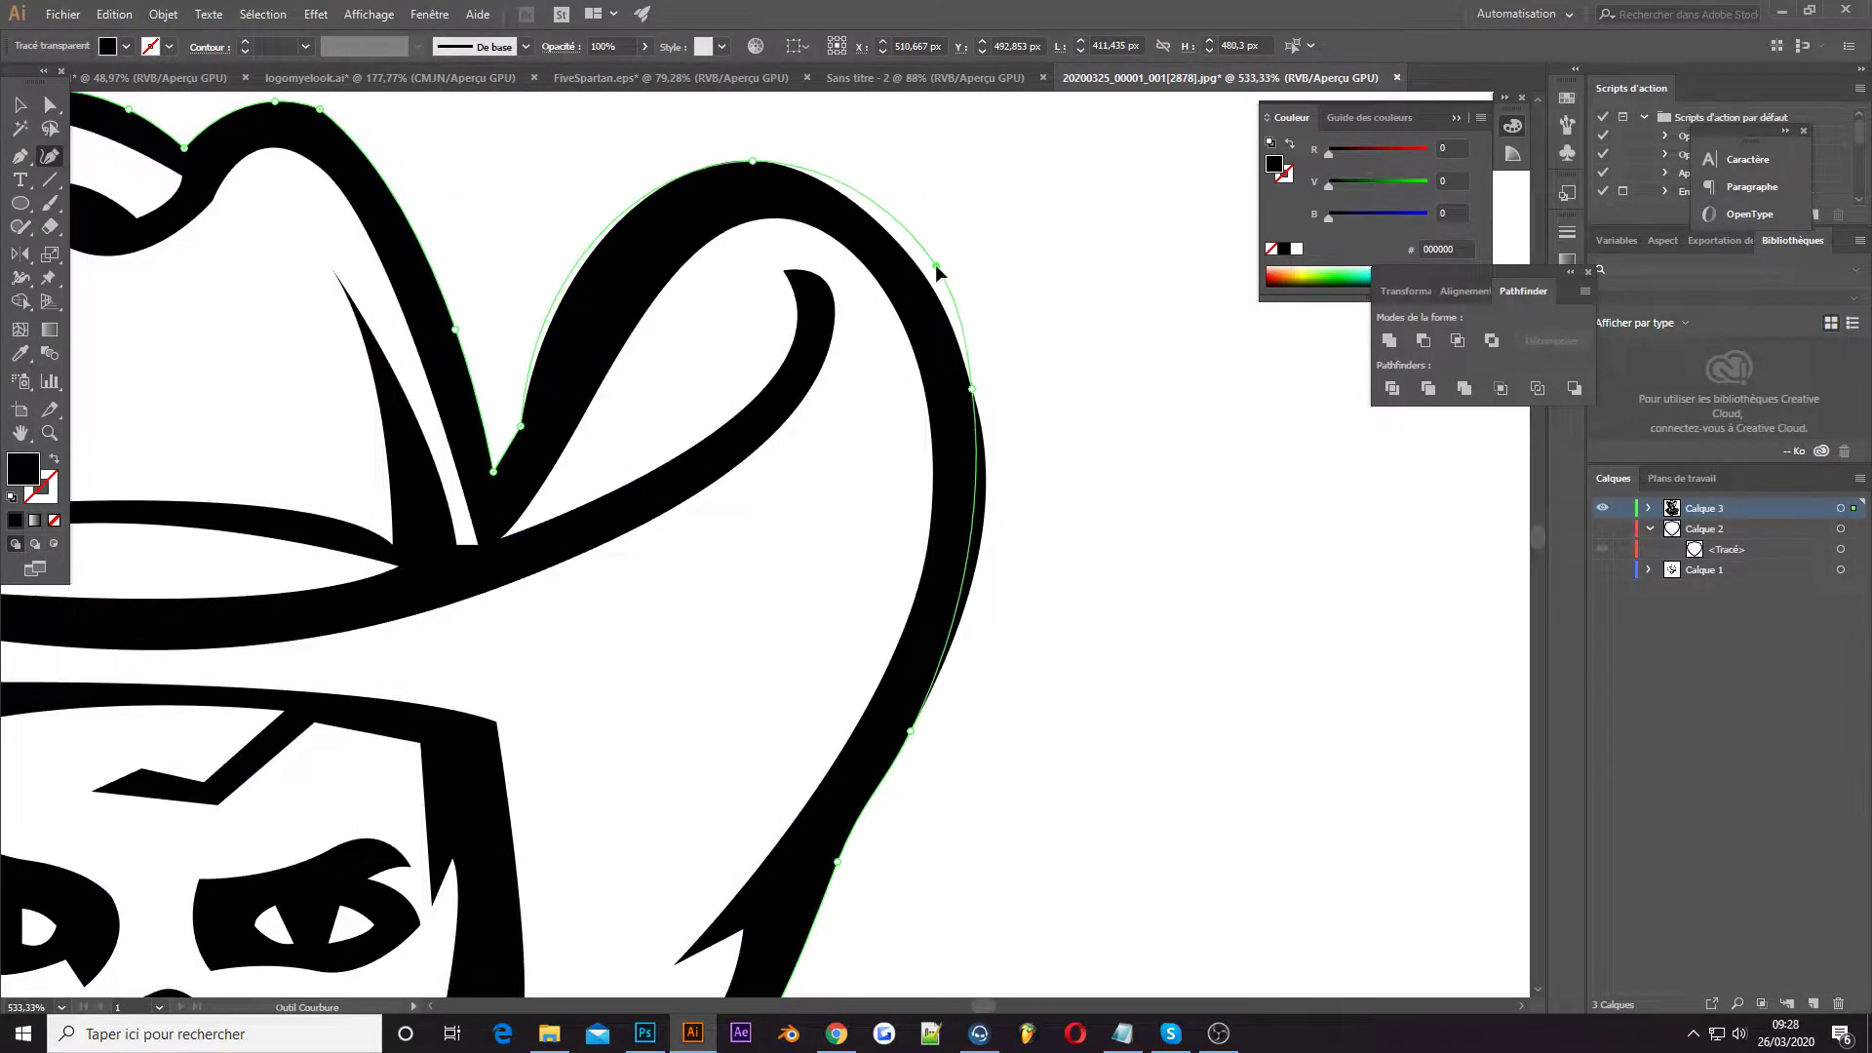
pyautogui.moveTo(597, 252); pyautogui.dragTo(635, 247)
pyautogui.click(555, 370)
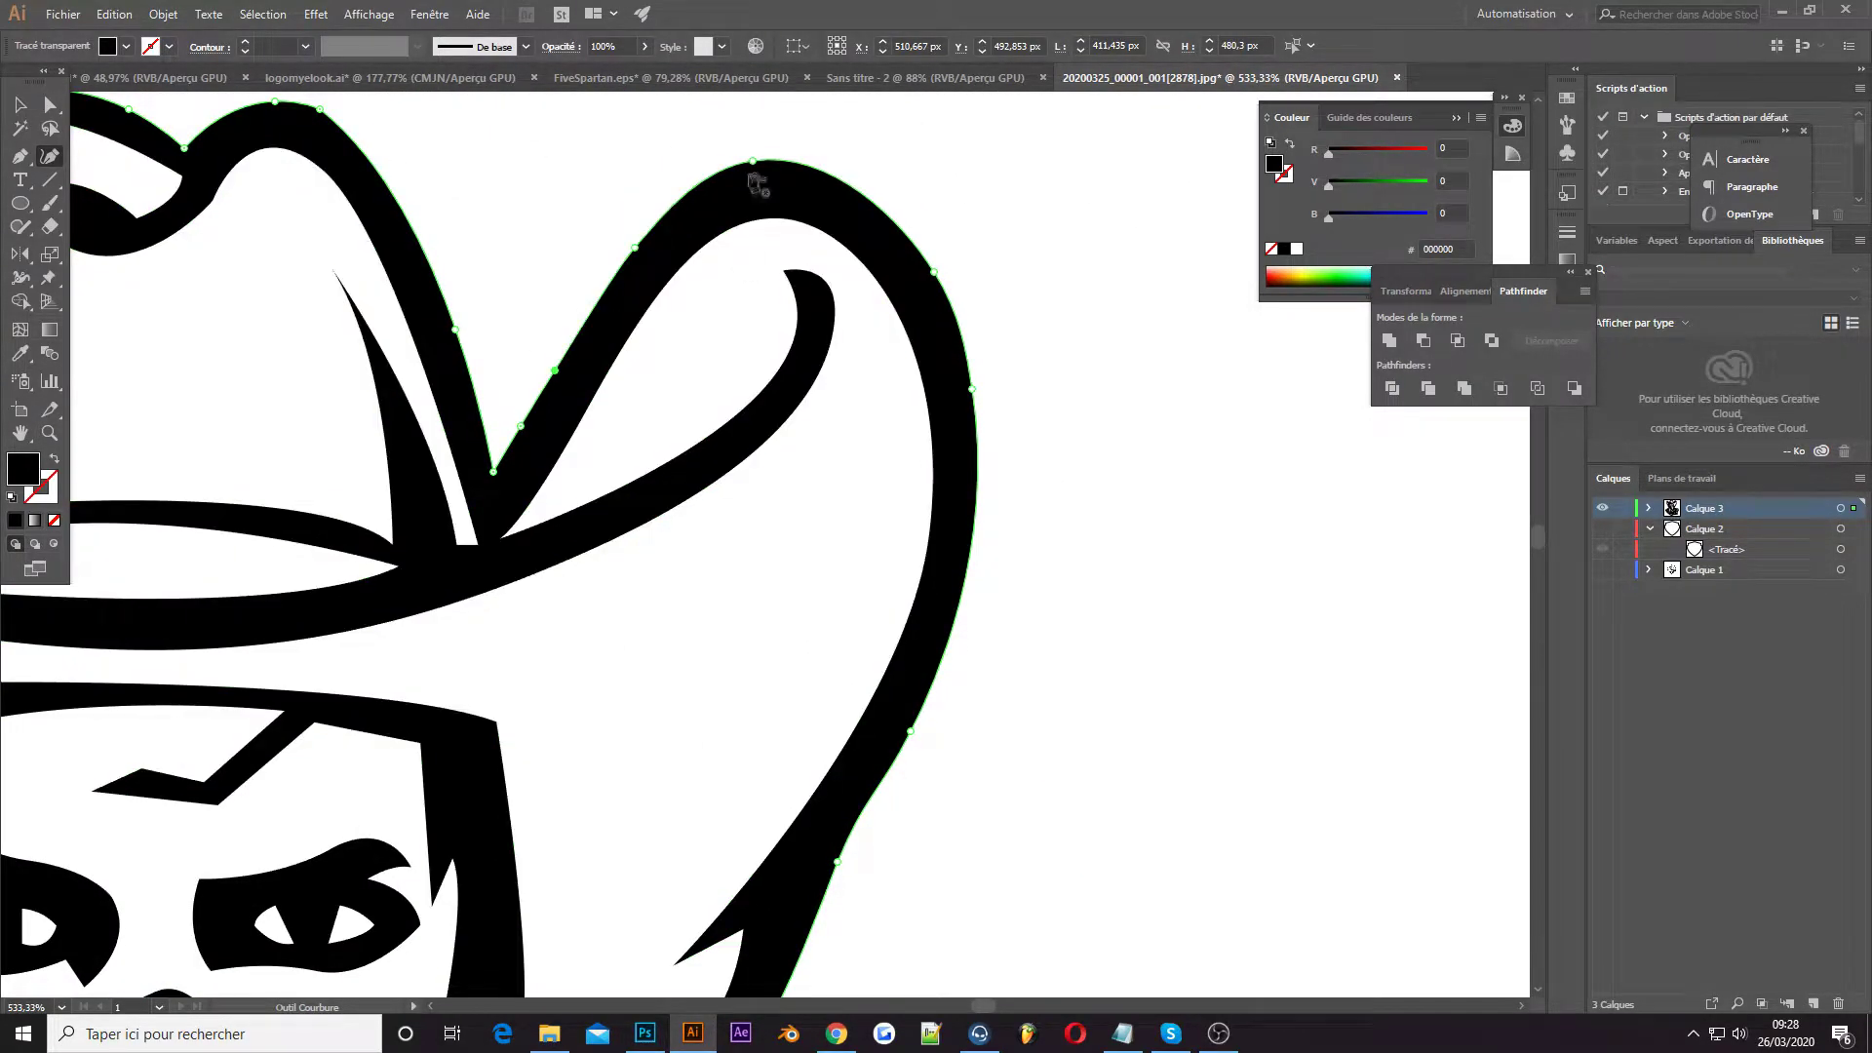
pyautogui.scroll(-1, 689, 485)
pyautogui.scroll(-2, 689, 484)
pyautogui.scroll(-2, 731, 683)
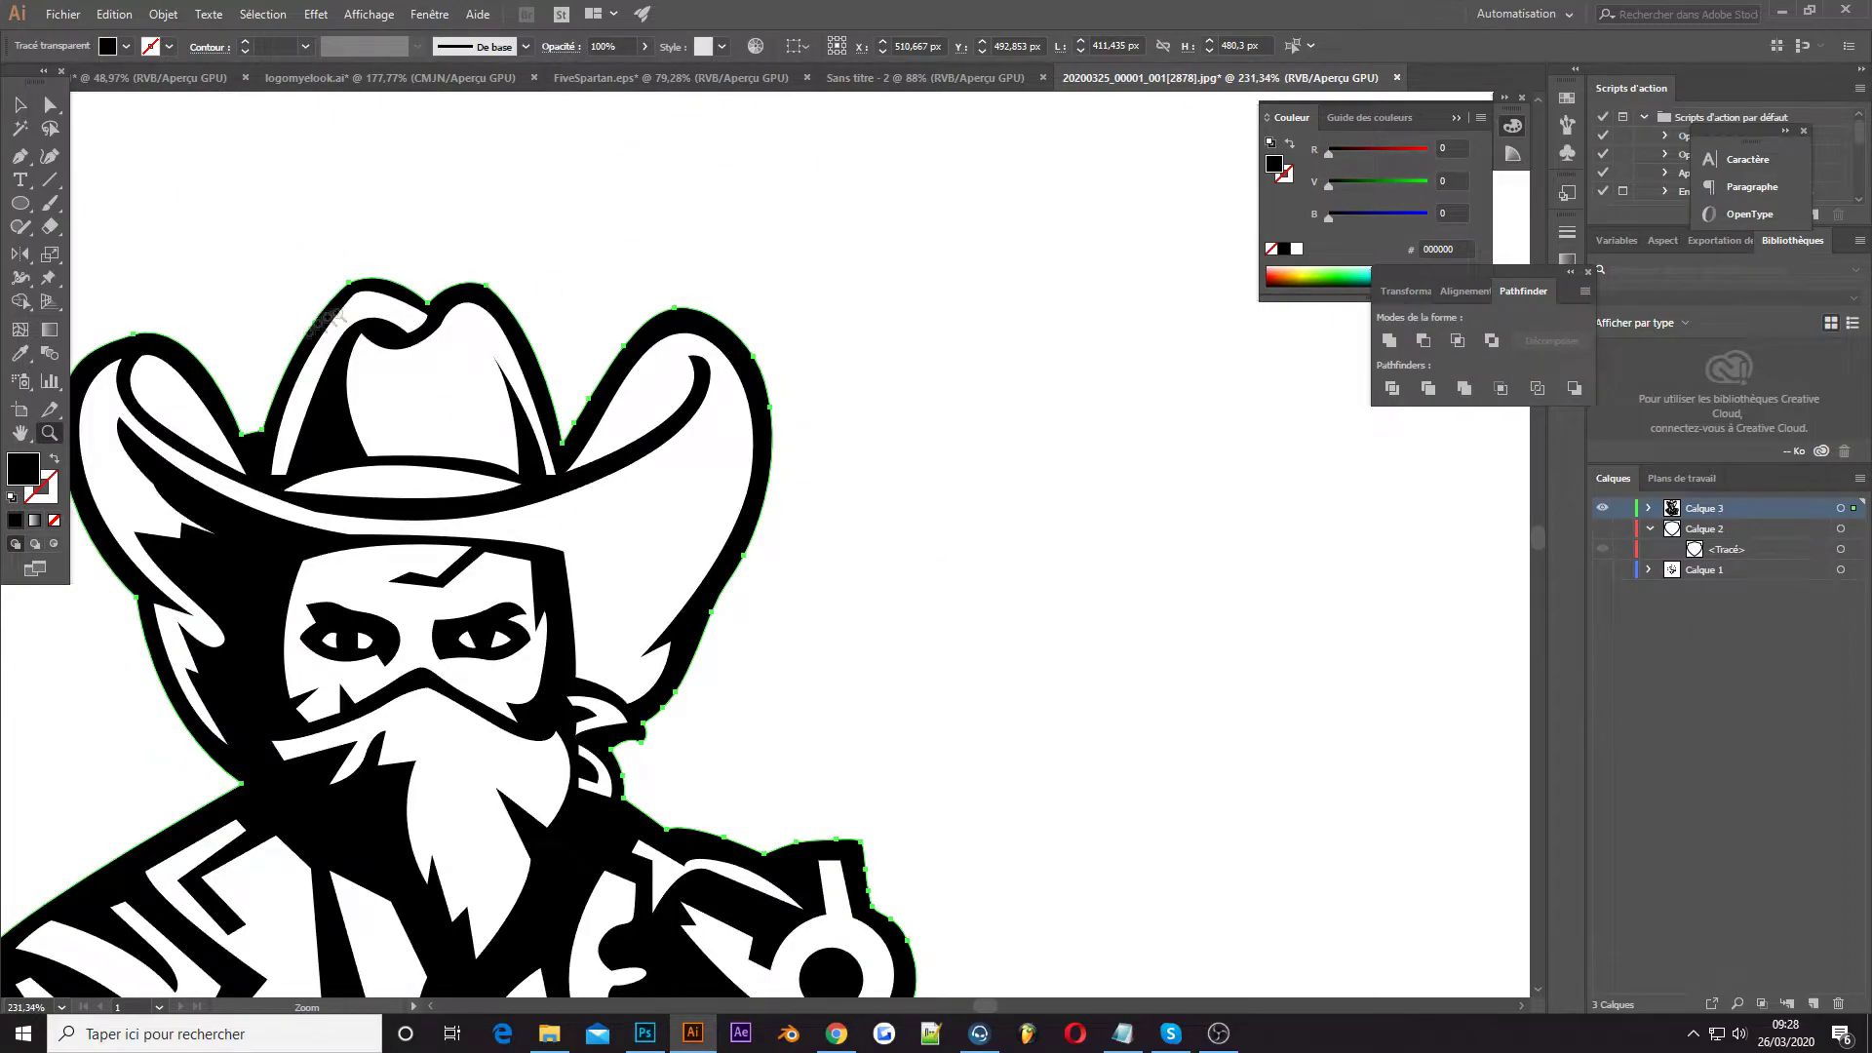
pyautogui.scroll(4, 731, 345)
pyautogui.scroll(-2, 584, 409)
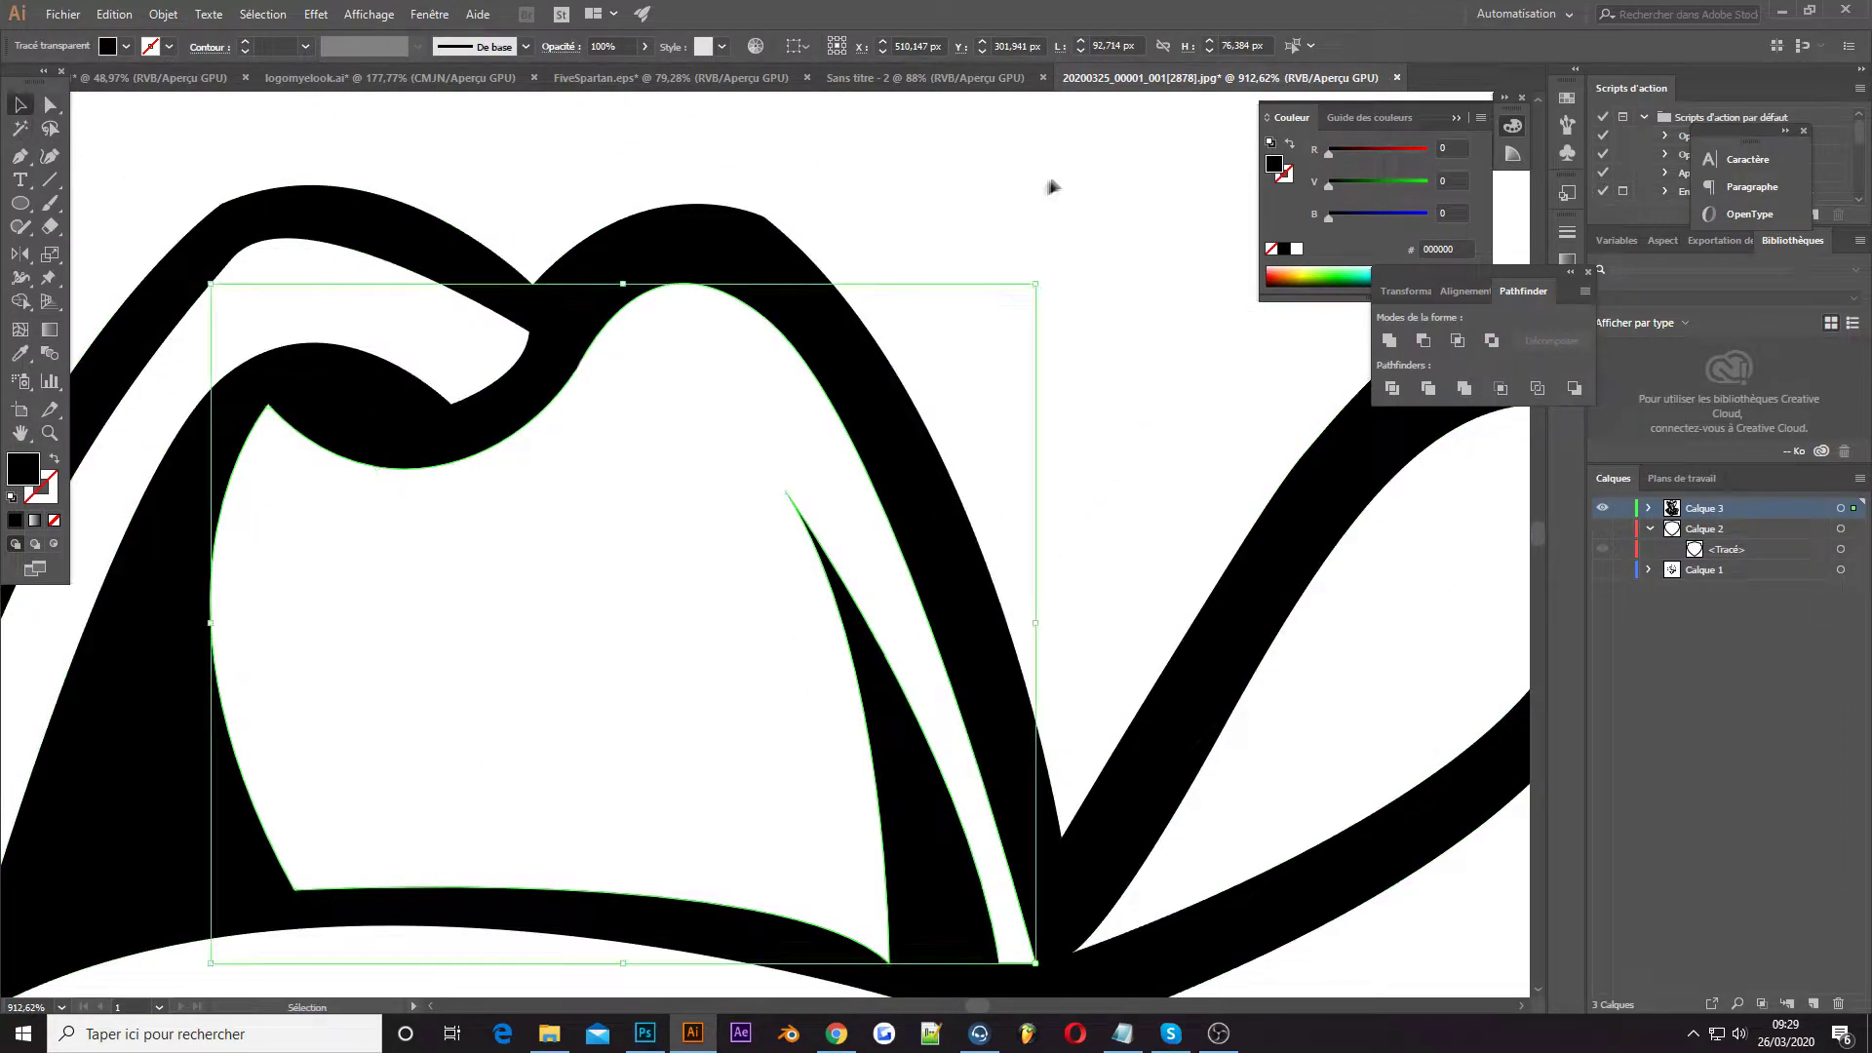
pyautogui.scroll(-2, 385, 409)
pyautogui.scroll(-2, 487, 710)
pyautogui.scroll(-1, 633, 721)
pyautogui.scroll(-2, 673, 702)
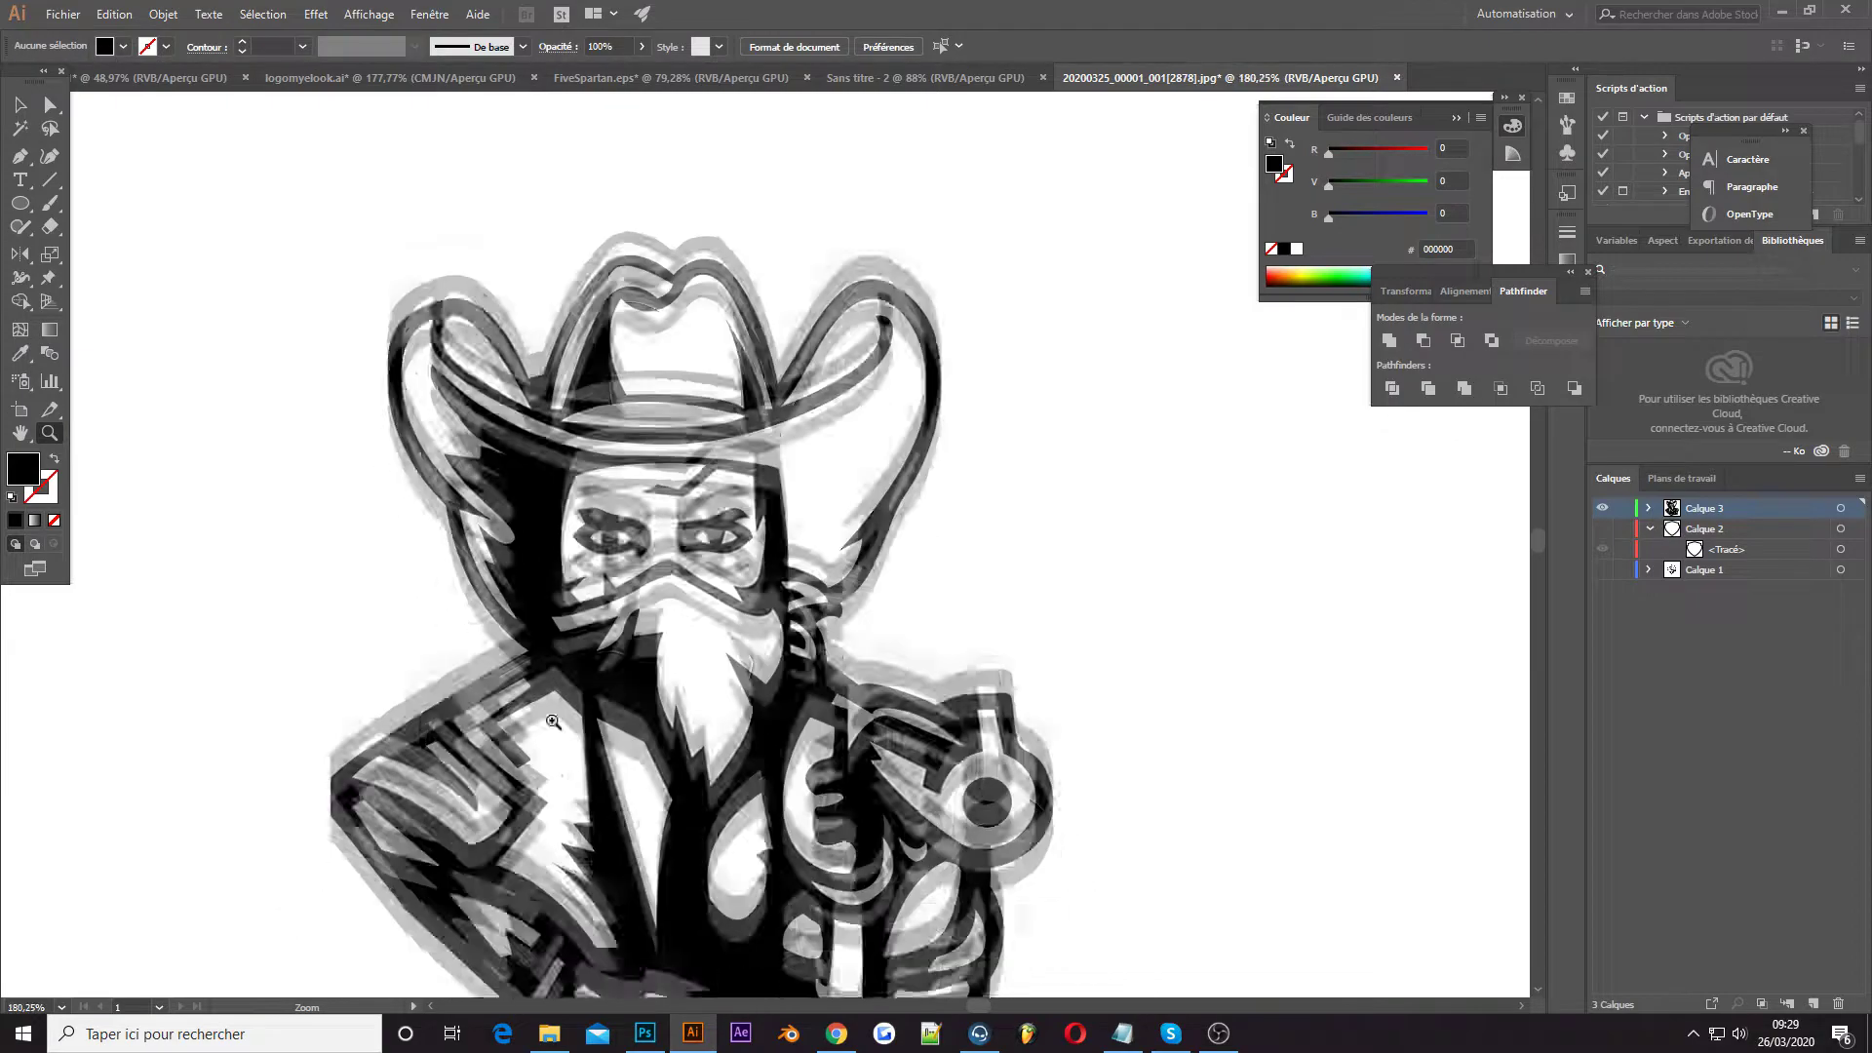
# Make the shield outline layer visible again in the Layers panel
pyautogui.click(1602, 528)
pyautogui.scroll(1, 817, 585)
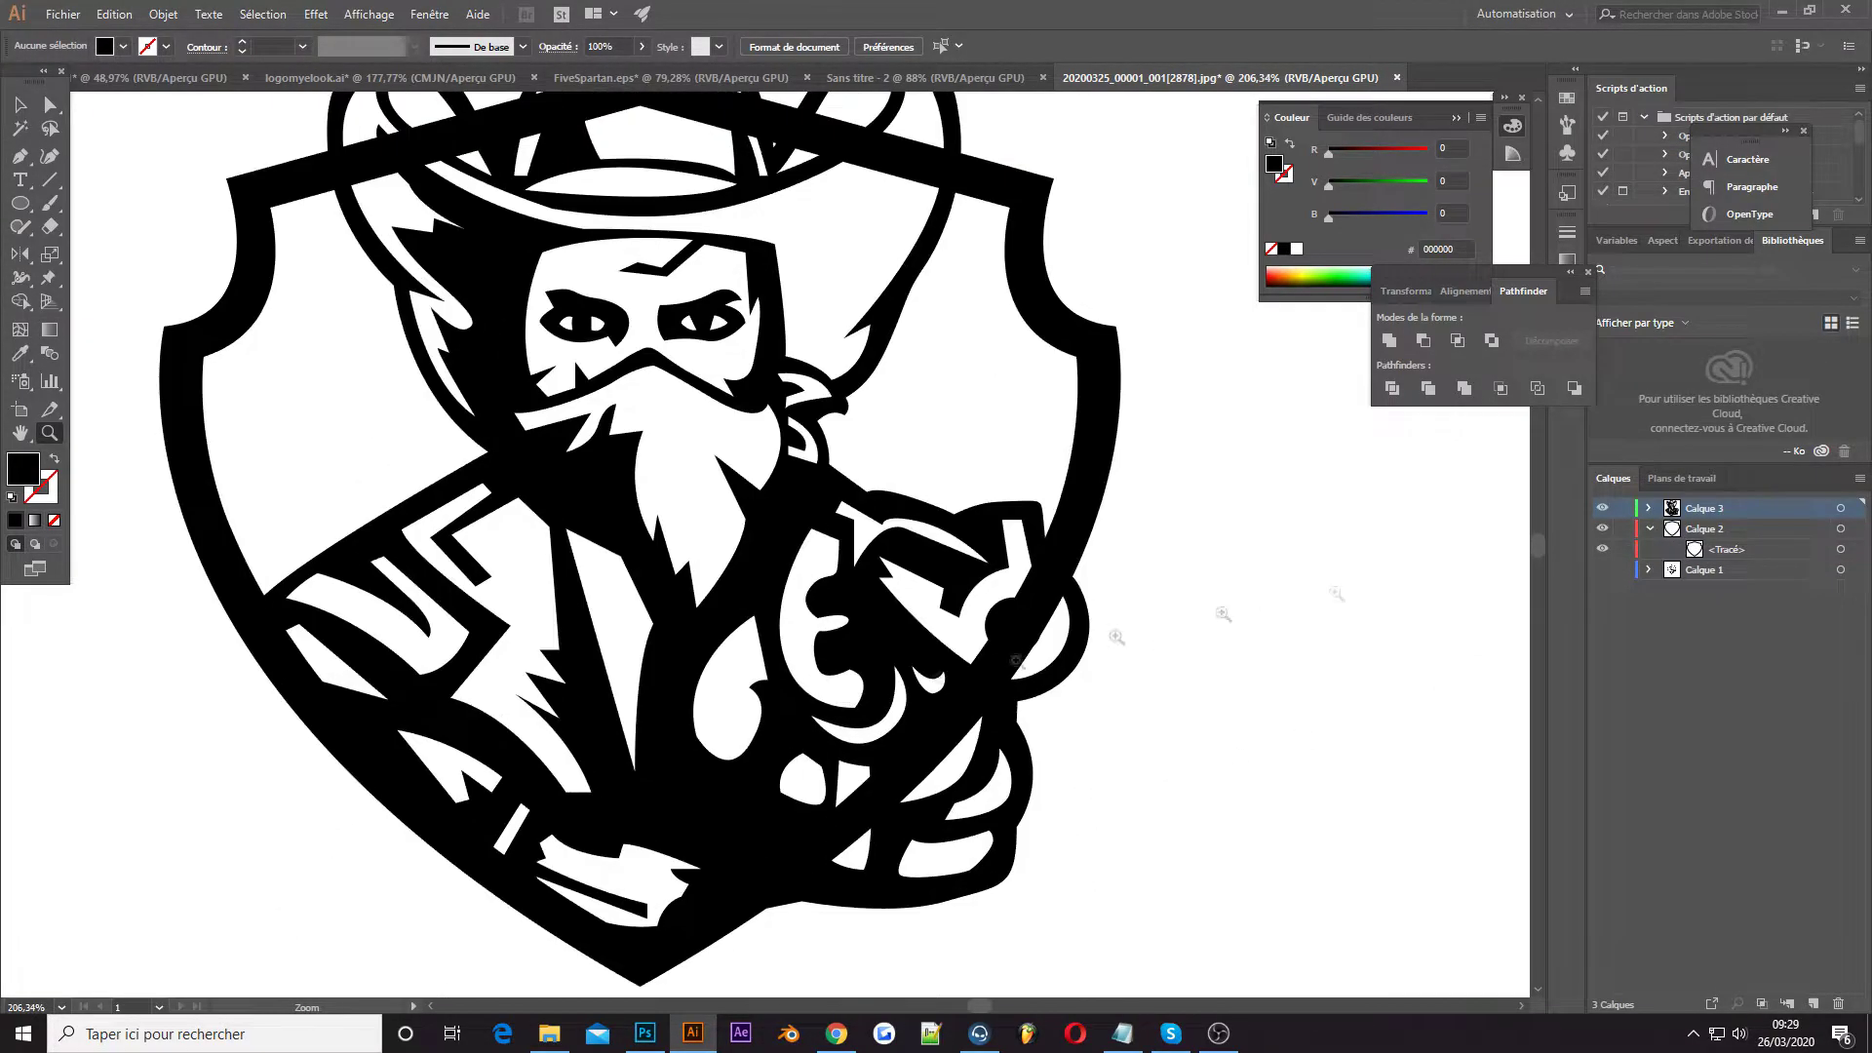
pyautogui.hotkey('ctrl', 'a')
# Erase the shield band where it overlaps the figure, hat crown and right brim
pyautogui.moveTo(1033, 644); pyautogui.dragTo(798, 829)
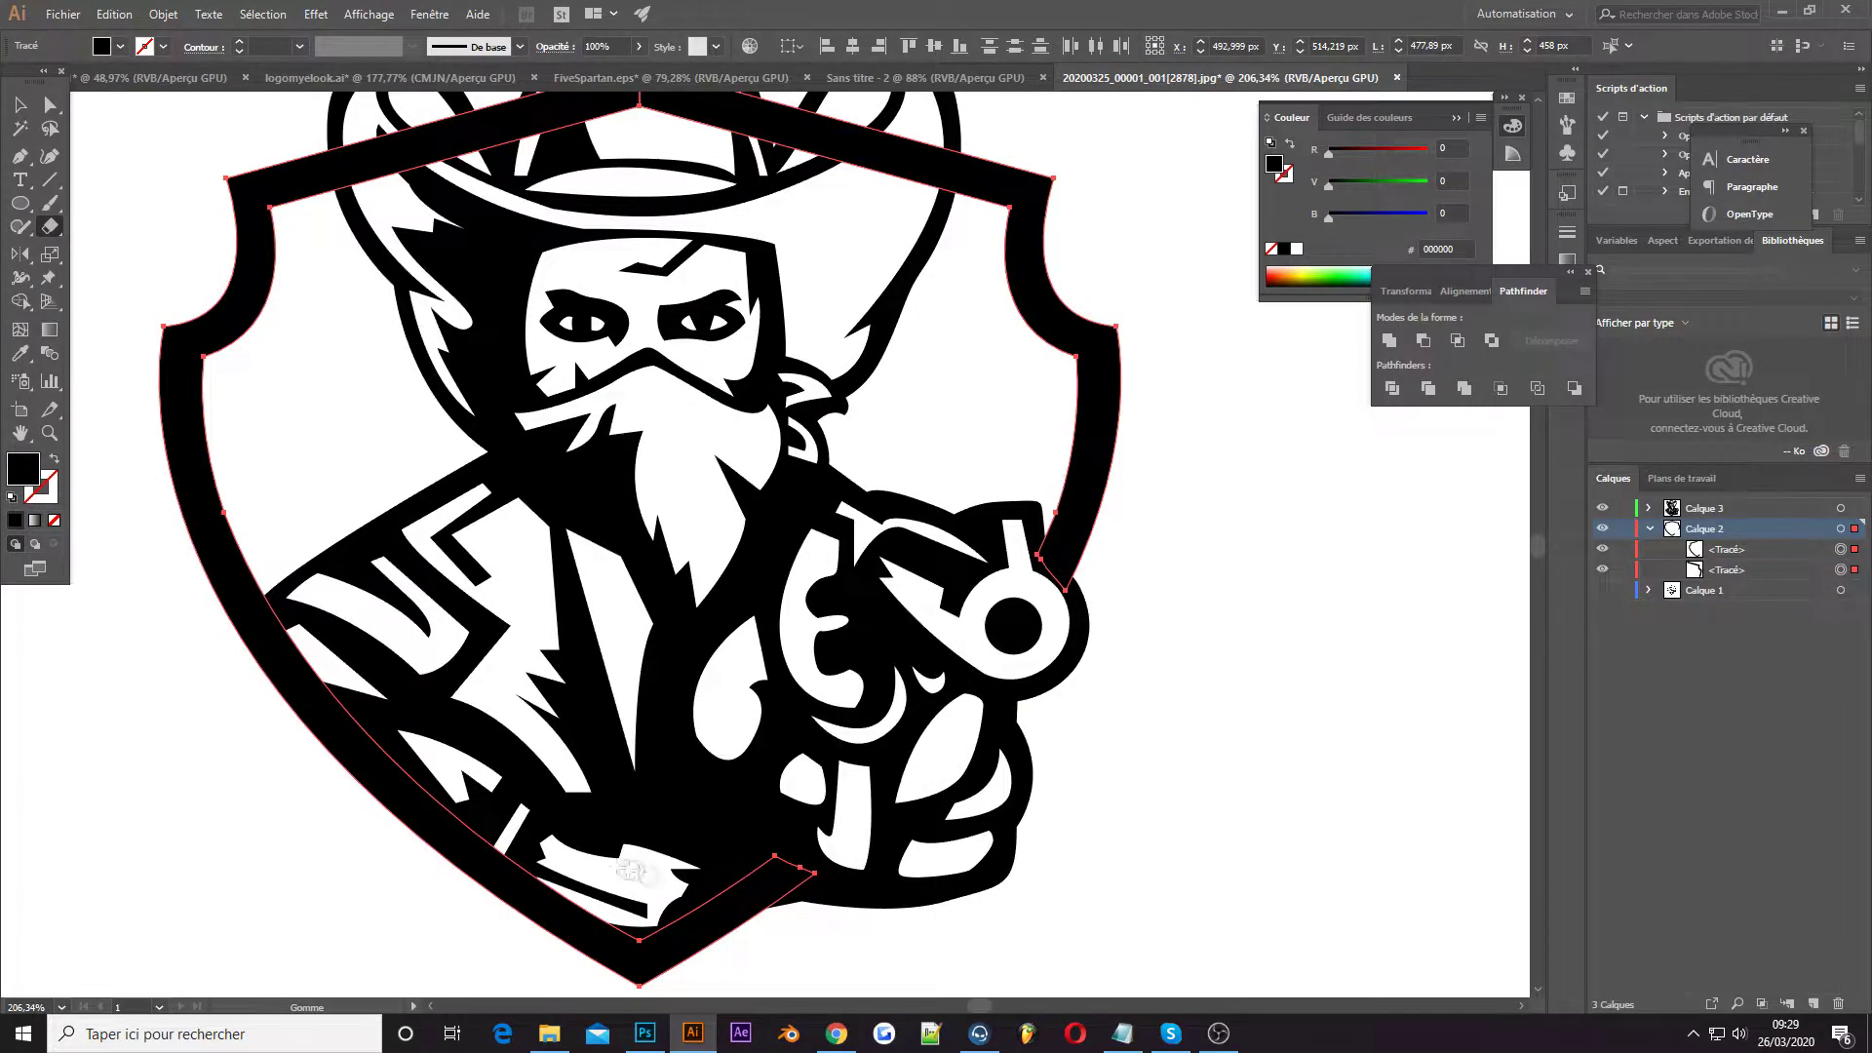
pyautogui.scroll(1, 350, 231)
pyautogui.moveTo(447, 251); pyautogui.dragTo(527, 327)
pyautogui.scroll(1, 488, 293)
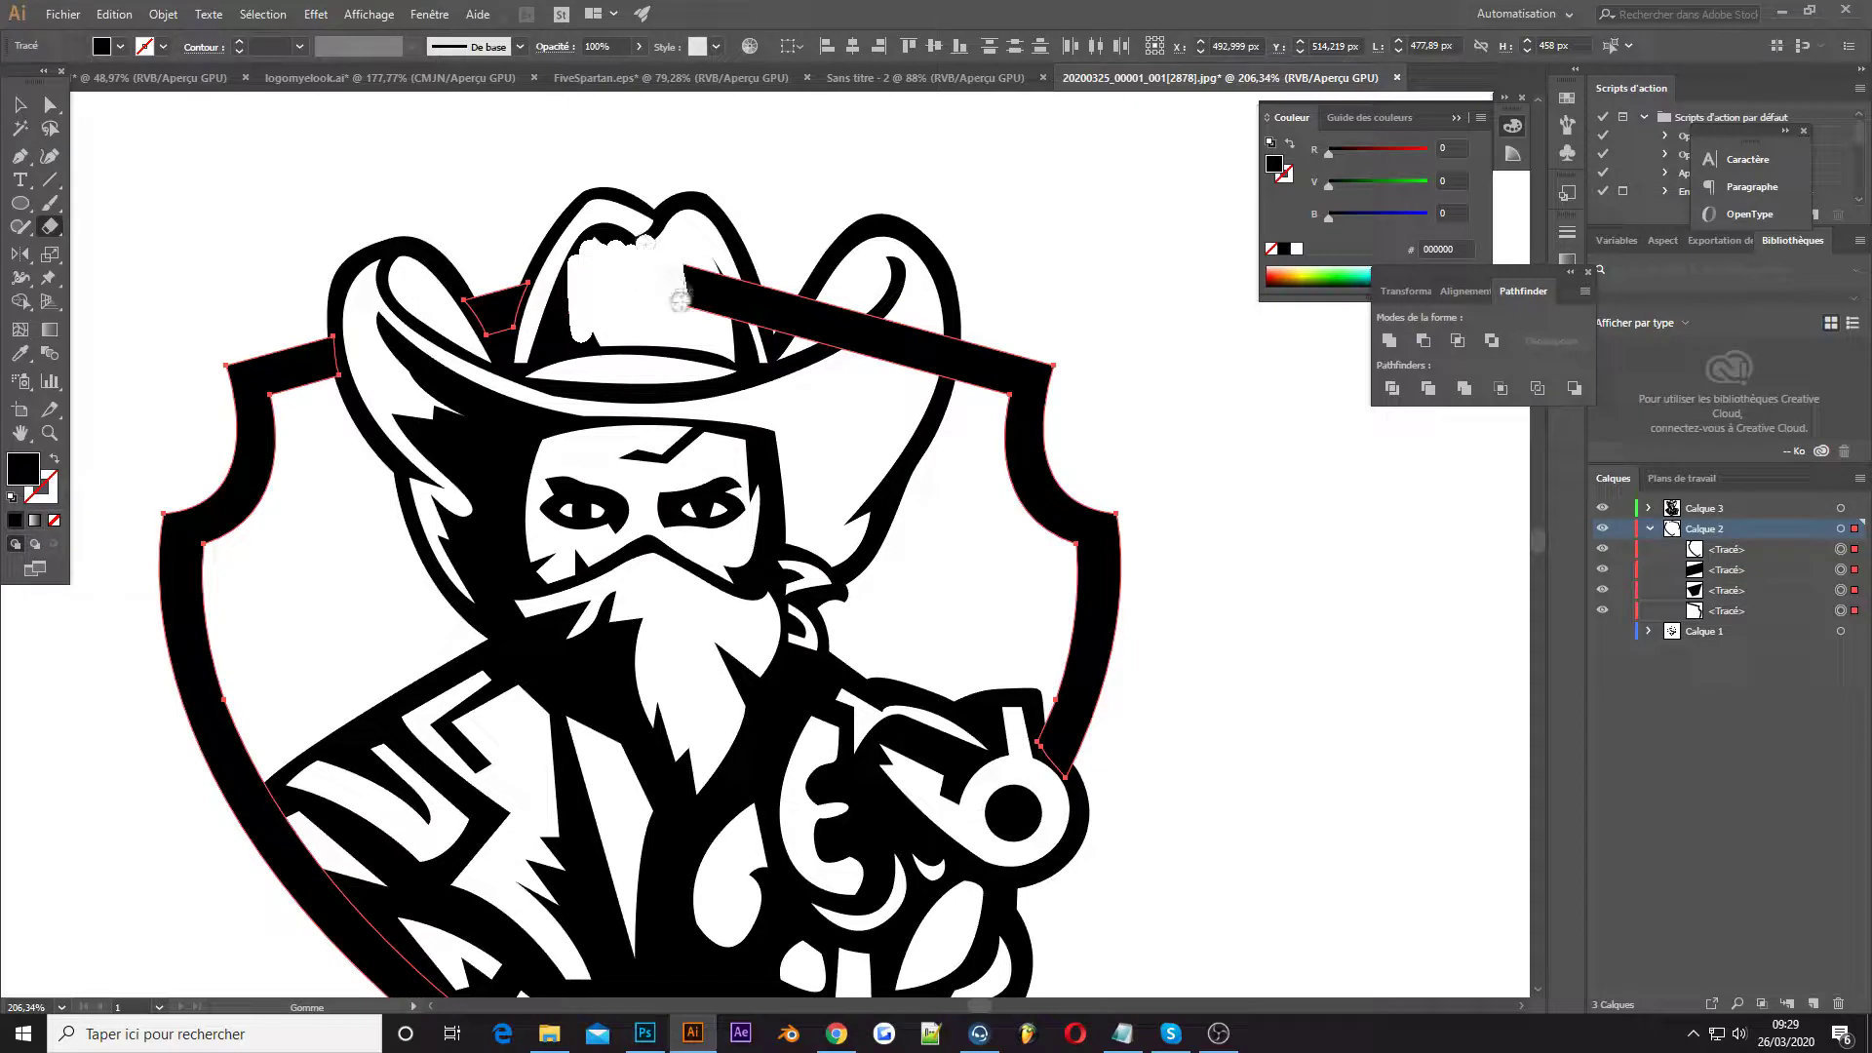
pyautogui.moveTo(744, 314); pyautogui.dragTo(747, 311)
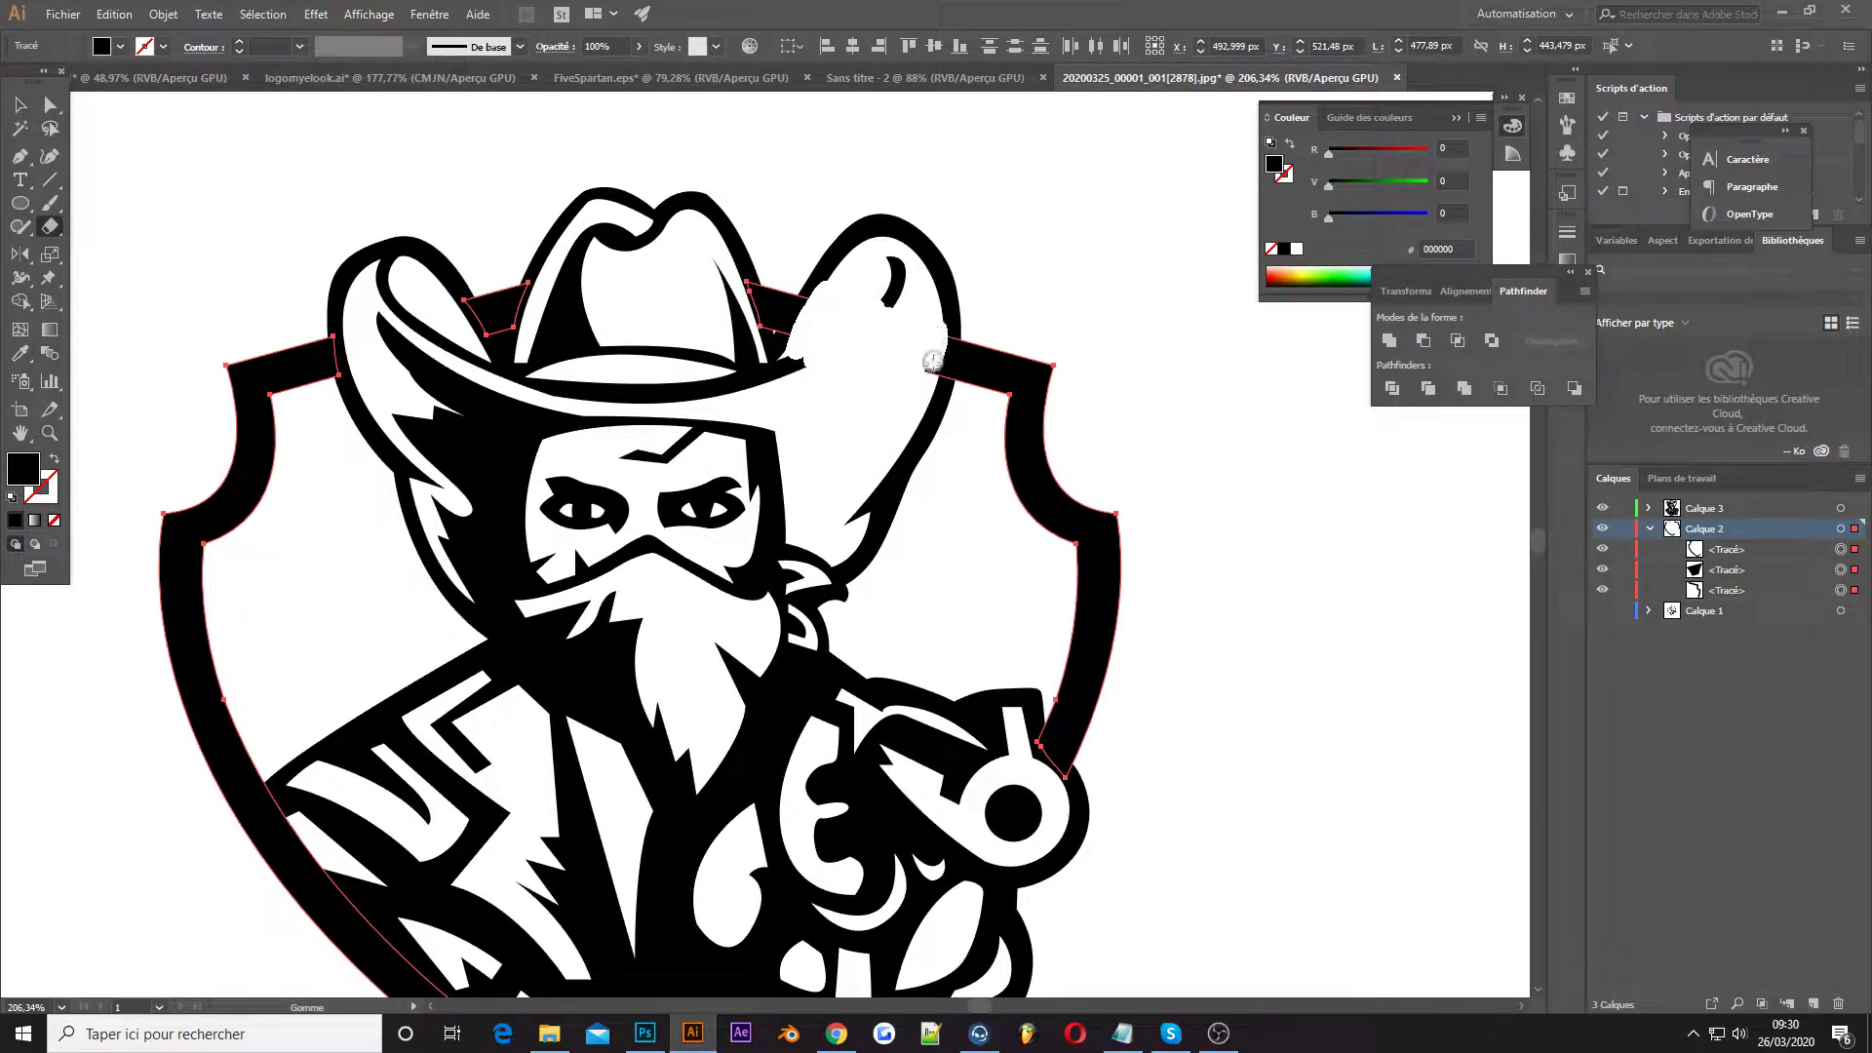
pyautogui.scroll(-1, 804, 341)
# Zoom out to view the whole cowboy logo
pyautogui.press('z')
pyautogui.moveTo(1267, 467); pyautogui.dragTo(1464, 476)
pyautogui.hotkey('ctrl', '-')
pyautogui.hotkey('ctrl', '0')
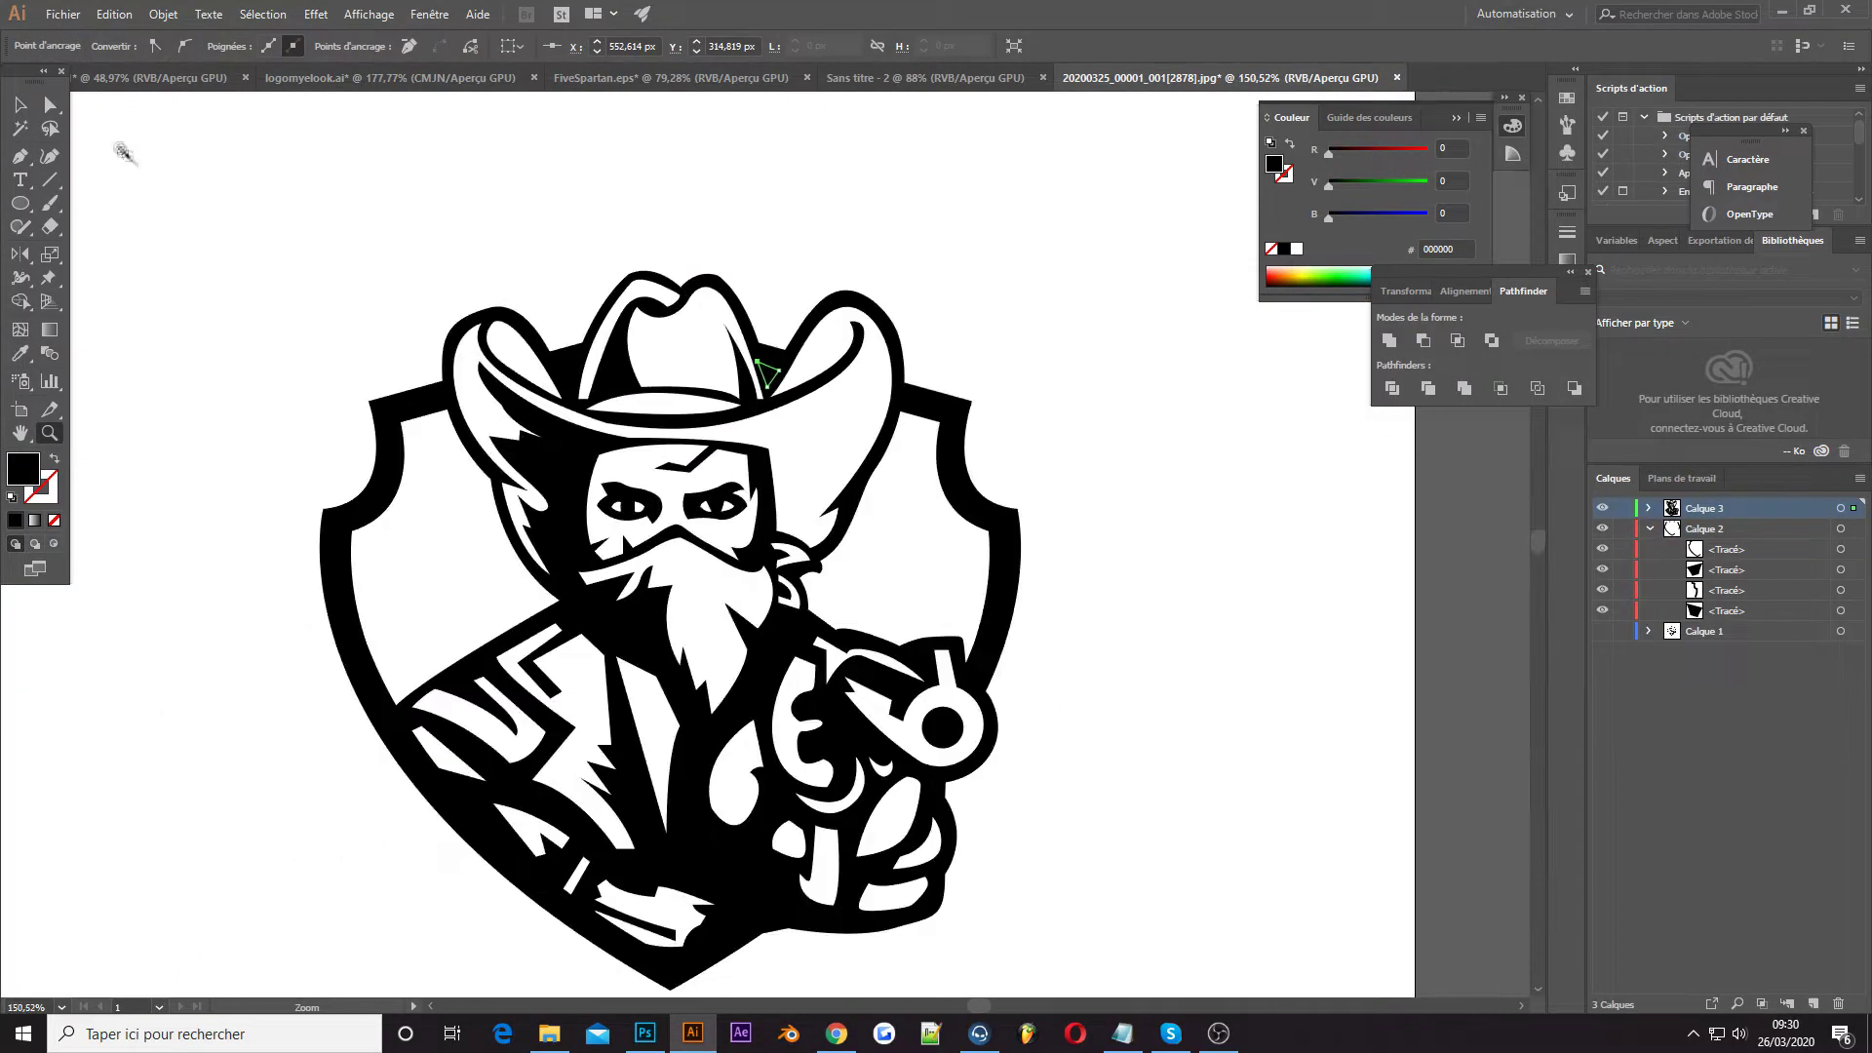
pyautogui.press('v')
pyautogui.press('z')
pyautogui.moveTo(589, 499); pyautogui.dragTo(527, 490)
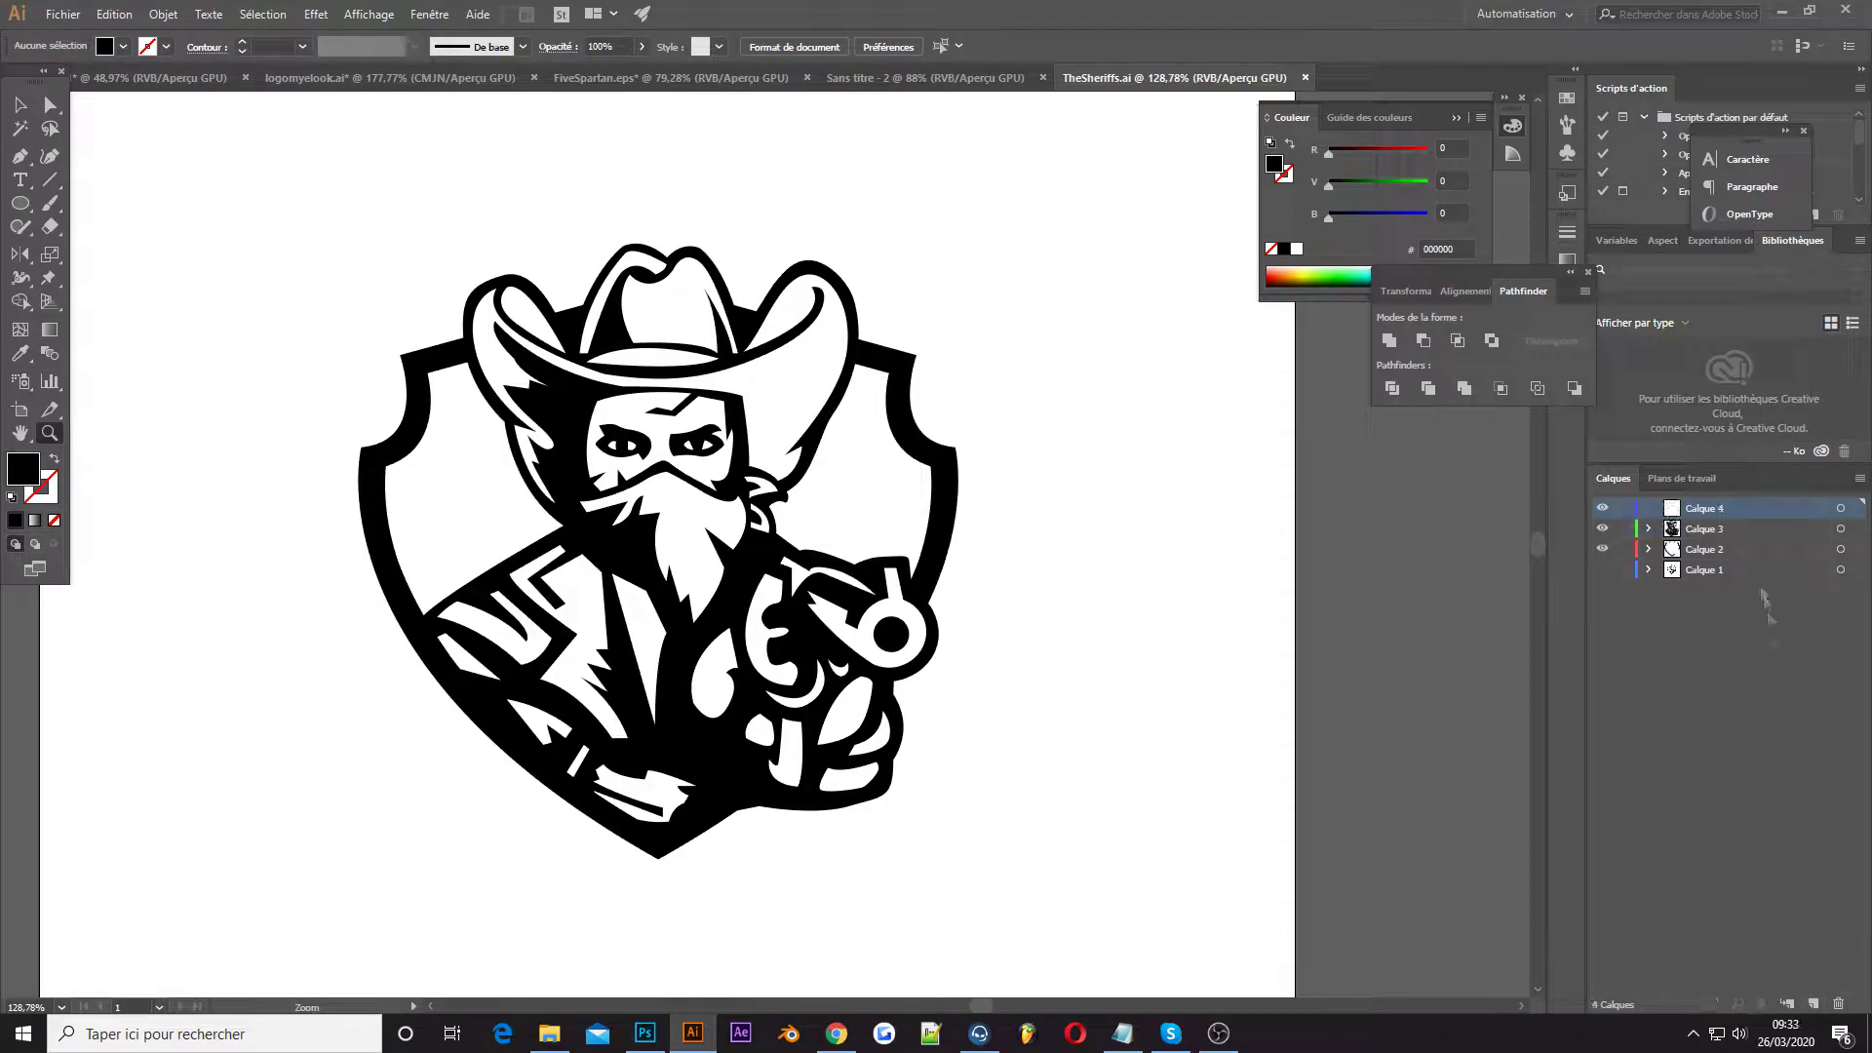
# Move the new layer below the outline layers and set the fill to red E21B25
pyautogui.moveTo(1702, 508); pyautogui.dragTo(1701, 560)
pyautogui.moveTo(573, 585); pyautogui.dragTo(711, 552)
pyautogui.doubleClick(22, 469)
pyautogui.write('E21E25')
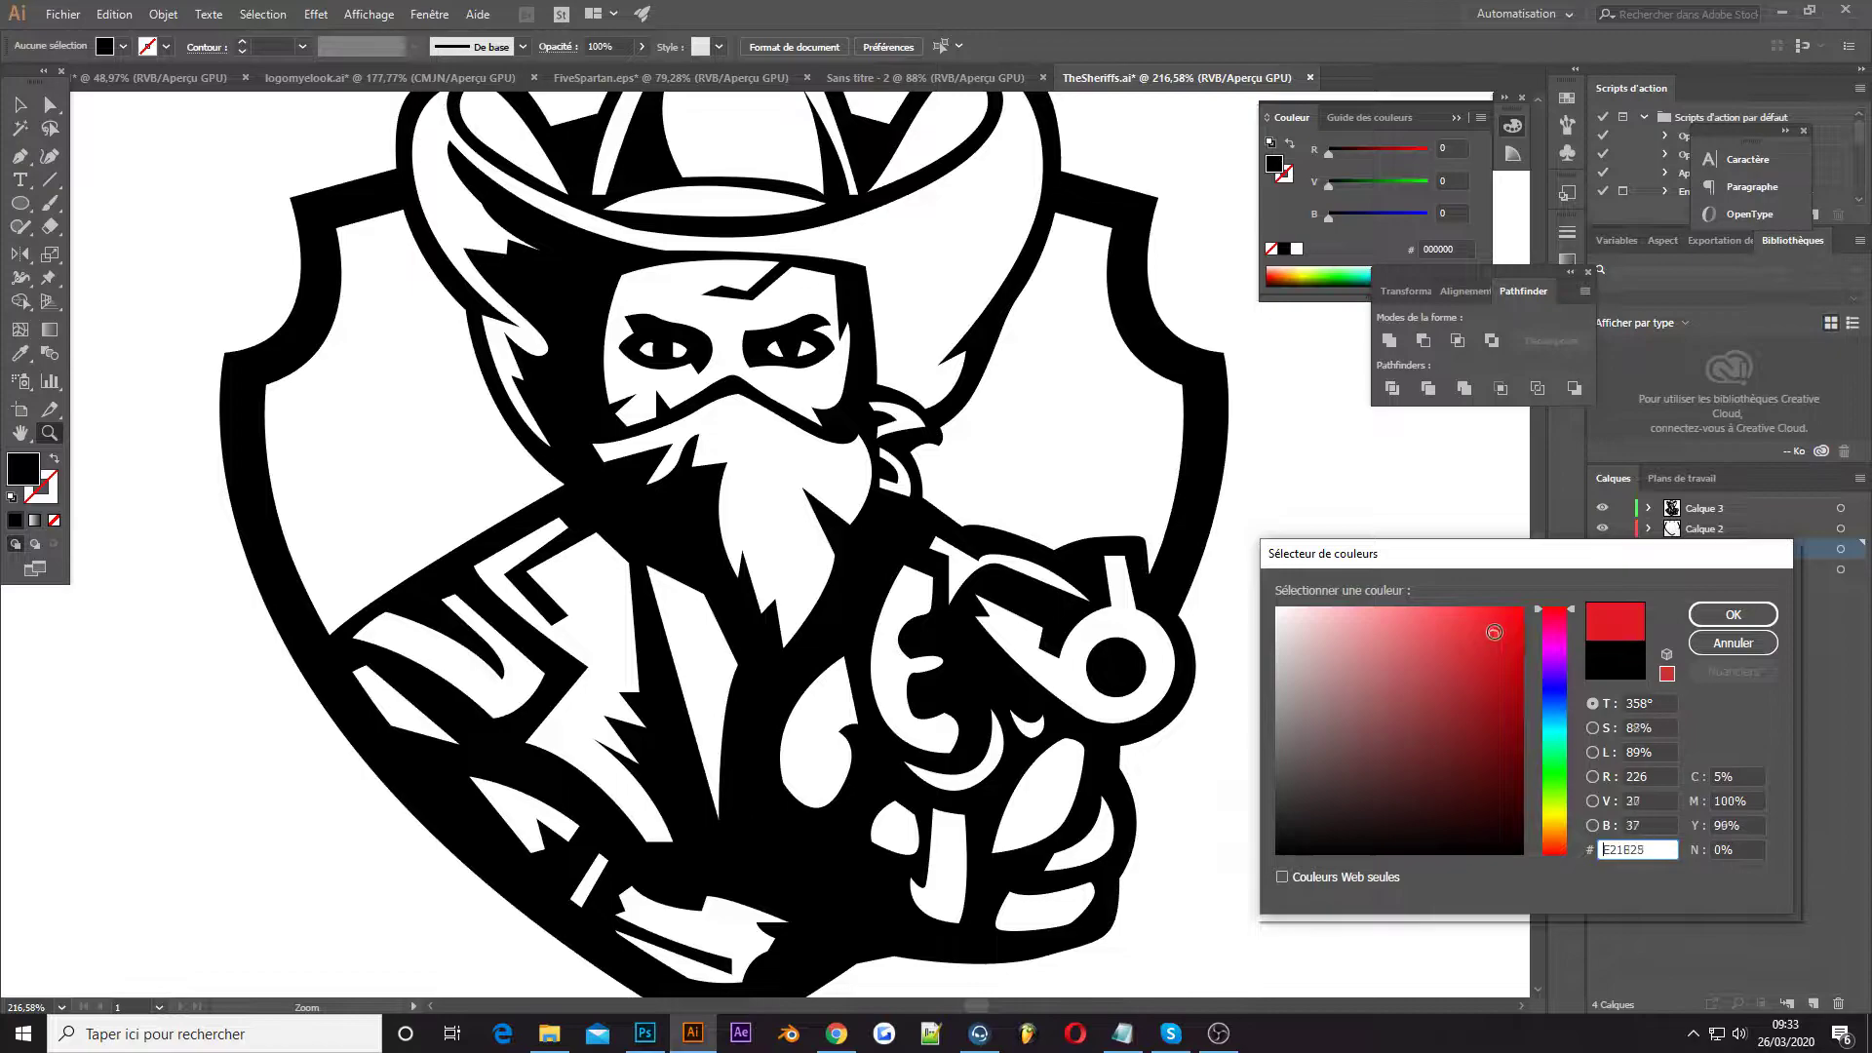
pyautogui.press('Return')
# Trace the bandana as a closed red shape with the Pen tool
pyautogui.press('p')
pyautogui.click(579, 438)
pyautogui.click(639, 429)
pyautogui.click(732, 386)
pyautogui.click(797, 419)
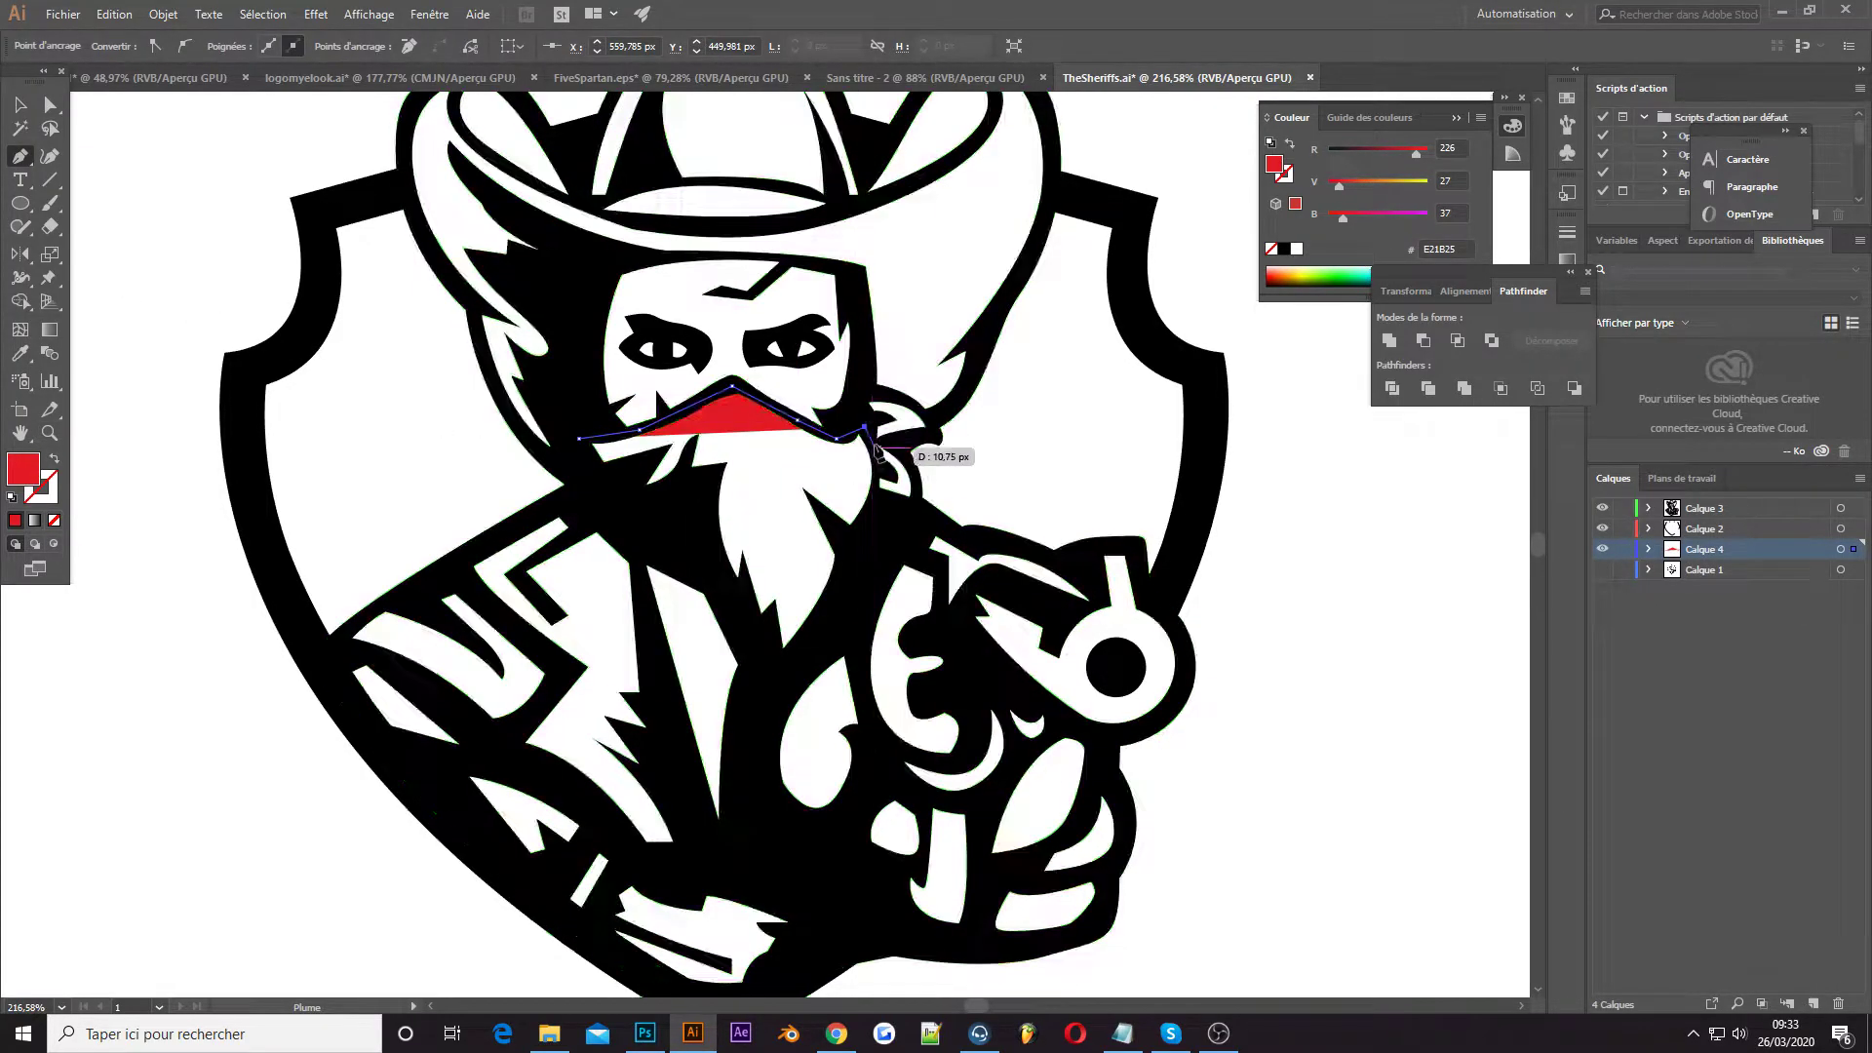
pyautogui.click(865, 392)
pyautogui.click(931, 418)
pyautogui.click(919, 509)
pyautogui.click(864, 539)
pyautogui.click(782, 683)
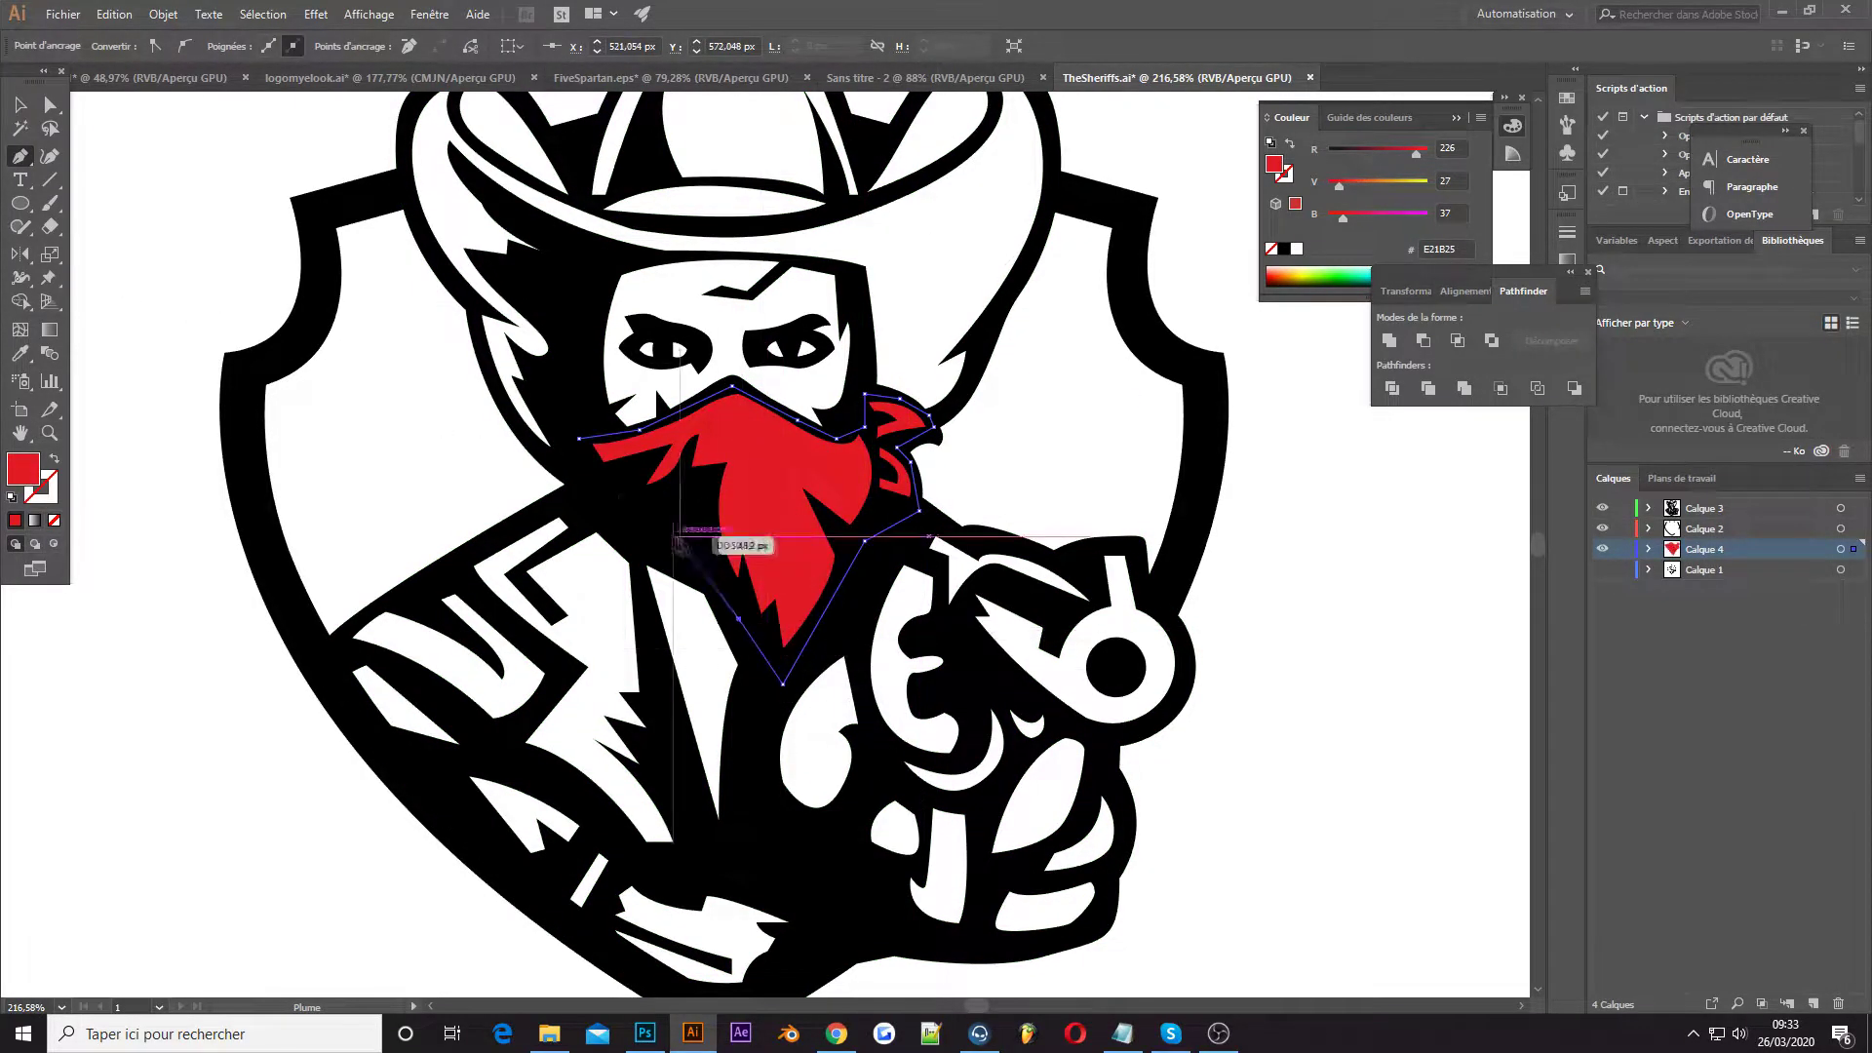
# Deselect and set the fill colour to a peach skin tone
pyautogui.hotkey('ctrl', 'shift', 'a')
pyautogui.doubleClick(22, 469)
pyautogui.click(1555, 838)
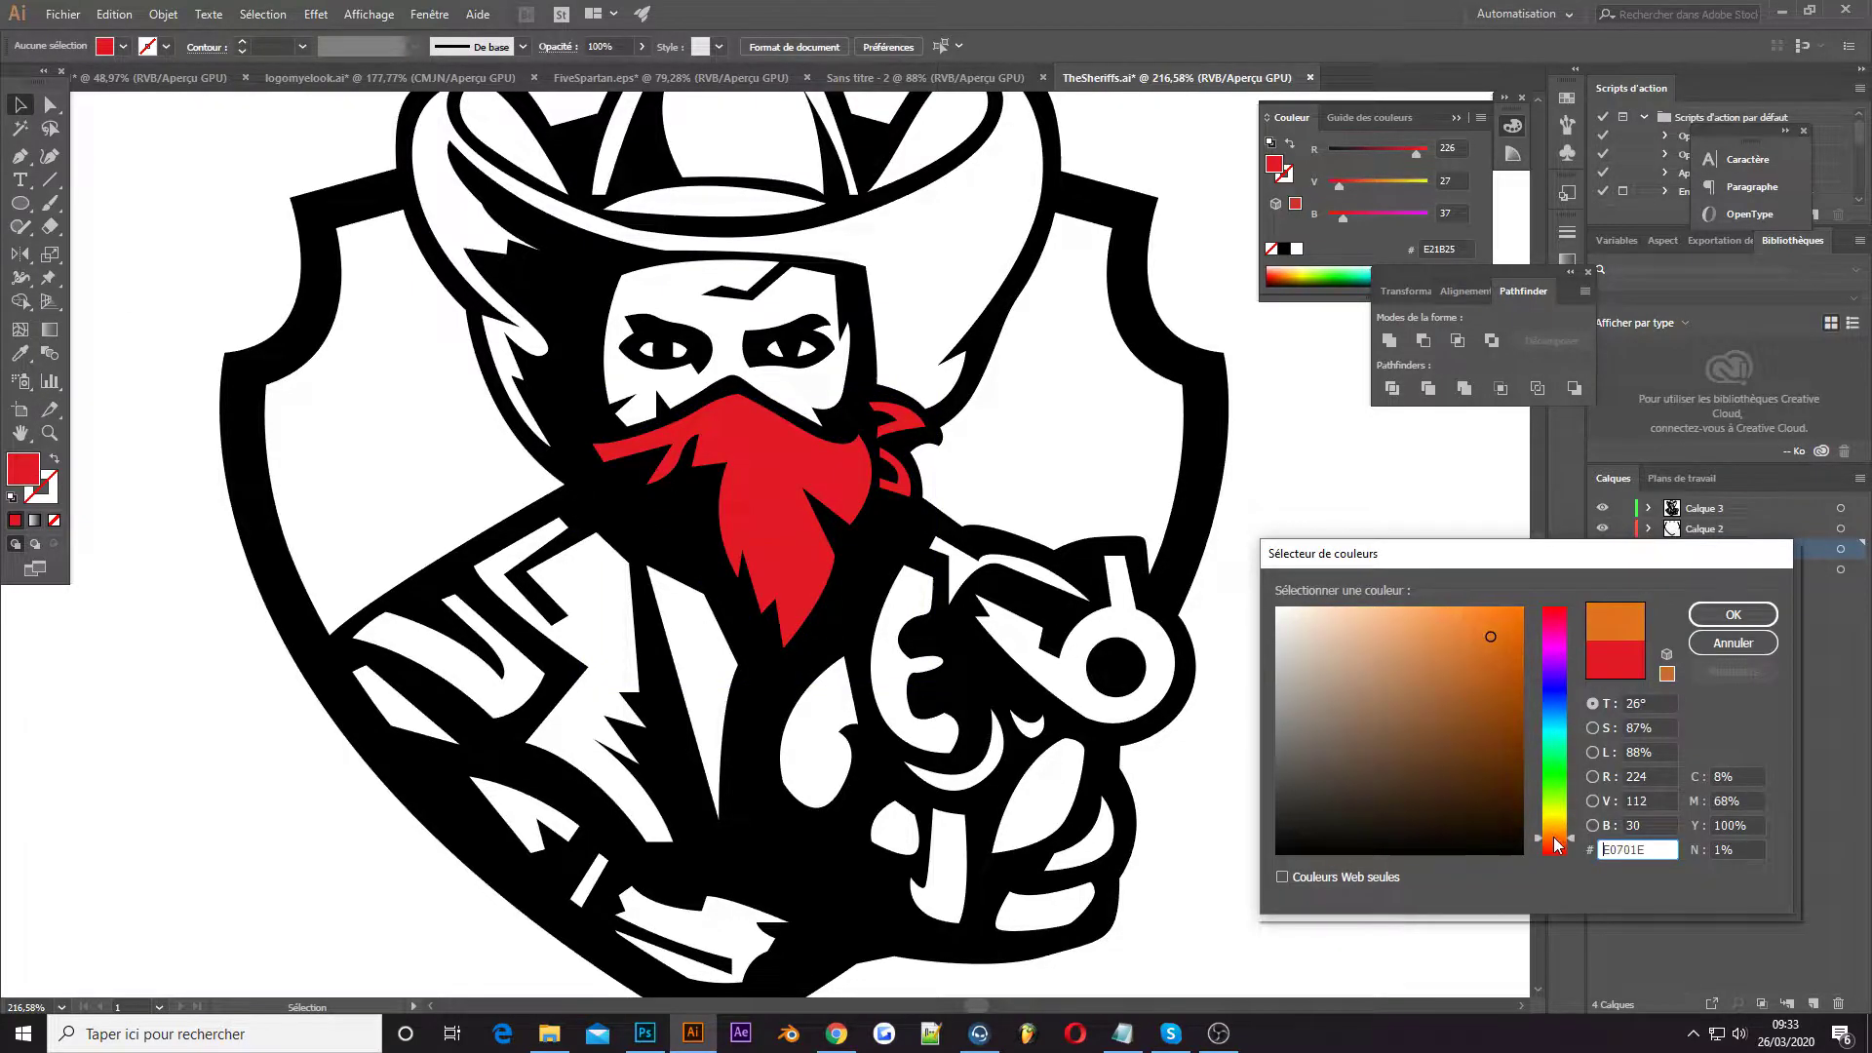
pyautogui.press('Return')
# Trace the face as a closed peach shape
pyautogui.scroll(1, 688, 409)
pyautogui.press('p')
pyautogui.click(736, 346)
pyautogui.click(579, 352)
pyautogui.click(566, 463)
pyautogui.click(743, 509)
pyautogui.click(902, 363)
pyautogui.click(736, 346)
# Trace the forearm as a closed peach shape
pyautogui.scroll(-5, 760, 585)
pyautogui.click(945, 446)
pyautogui.click(880, 553)
pyautogui.click(767, 671)
pyautogui.click(786, 796)
pyautogui.click(925, 854)
pyautogui.click(982, 786)
pyautogui.click(904, 619)
pyautogui.click(902, 542)
# Trace the gun hand as a closed peach shape
pyautogui.click(1147, 679)
pyautogui.click(1056, 763)
pyautogui.click(1043, 933)
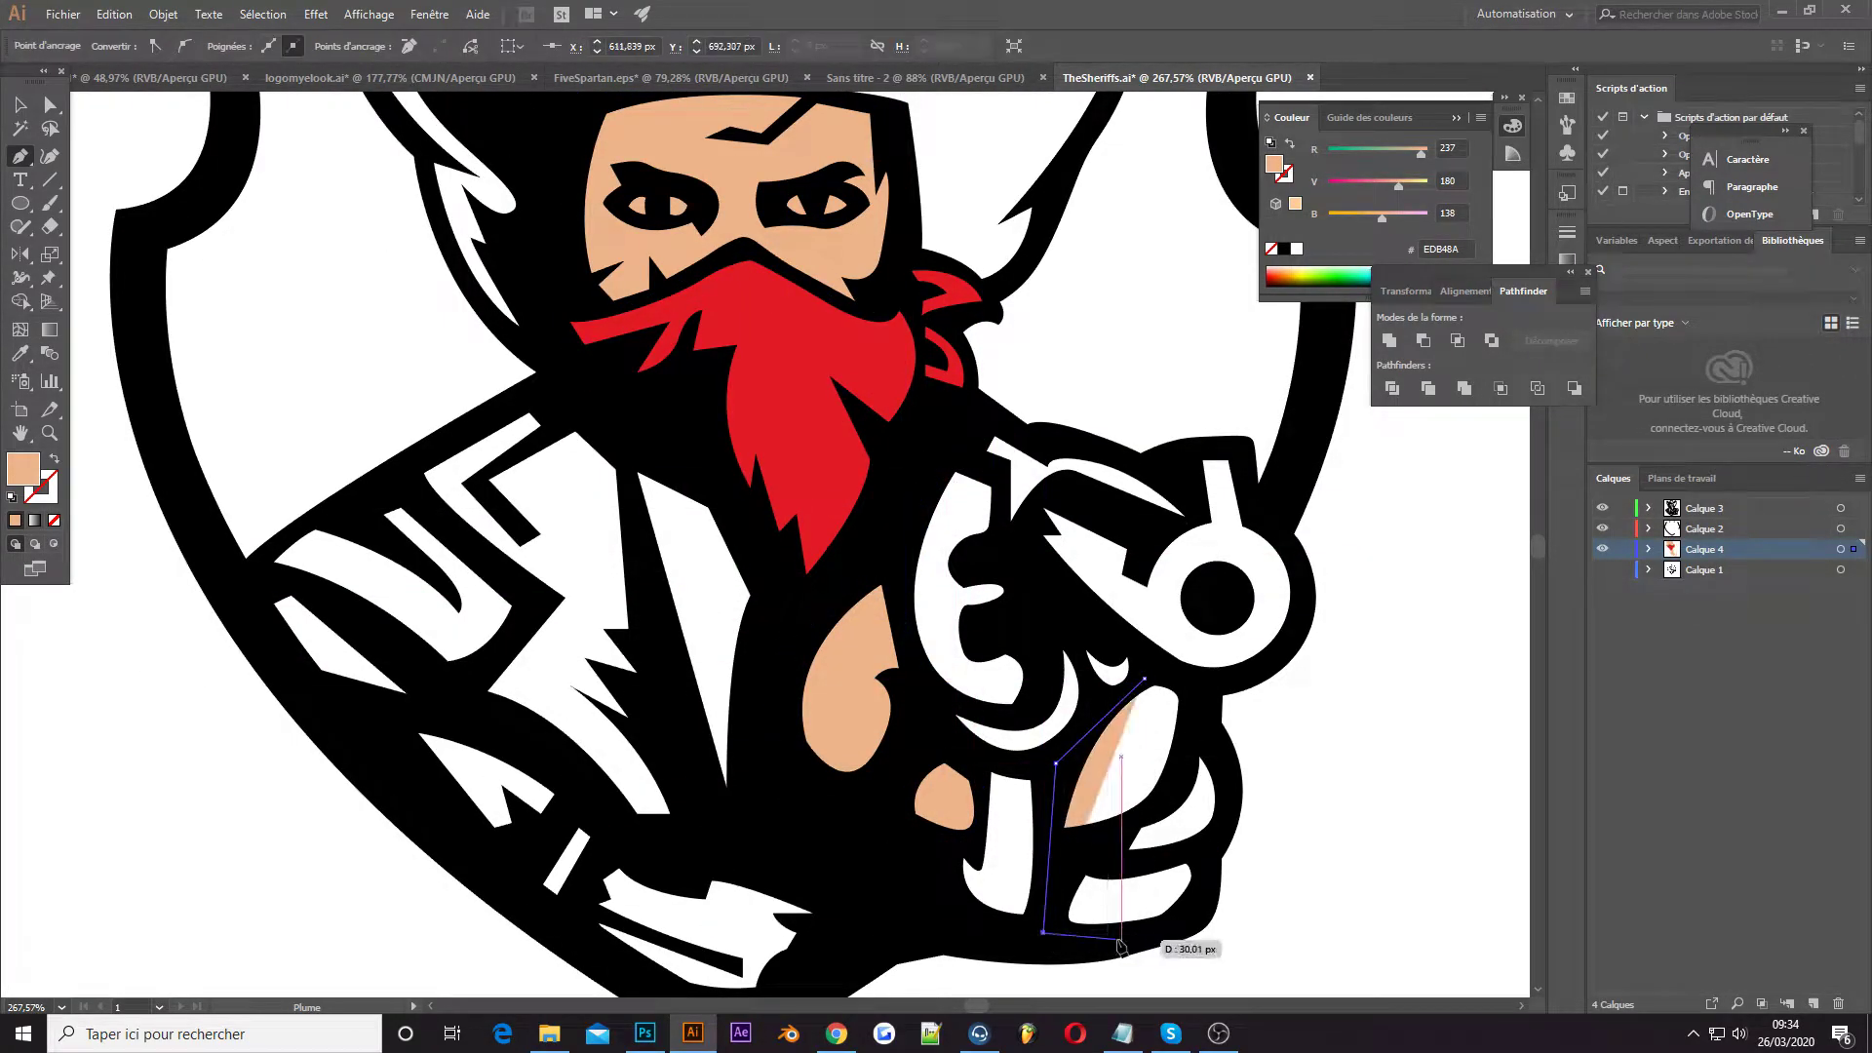
pyautogui.click(1121, 938)
pyautogui.click(1191, 918)
pyautogui.click(1215, 836)
# Set the fill colour to brown 664229 for the coat
pyautogui.scroll(-2, 115, 143)
pyautogui.press('v')
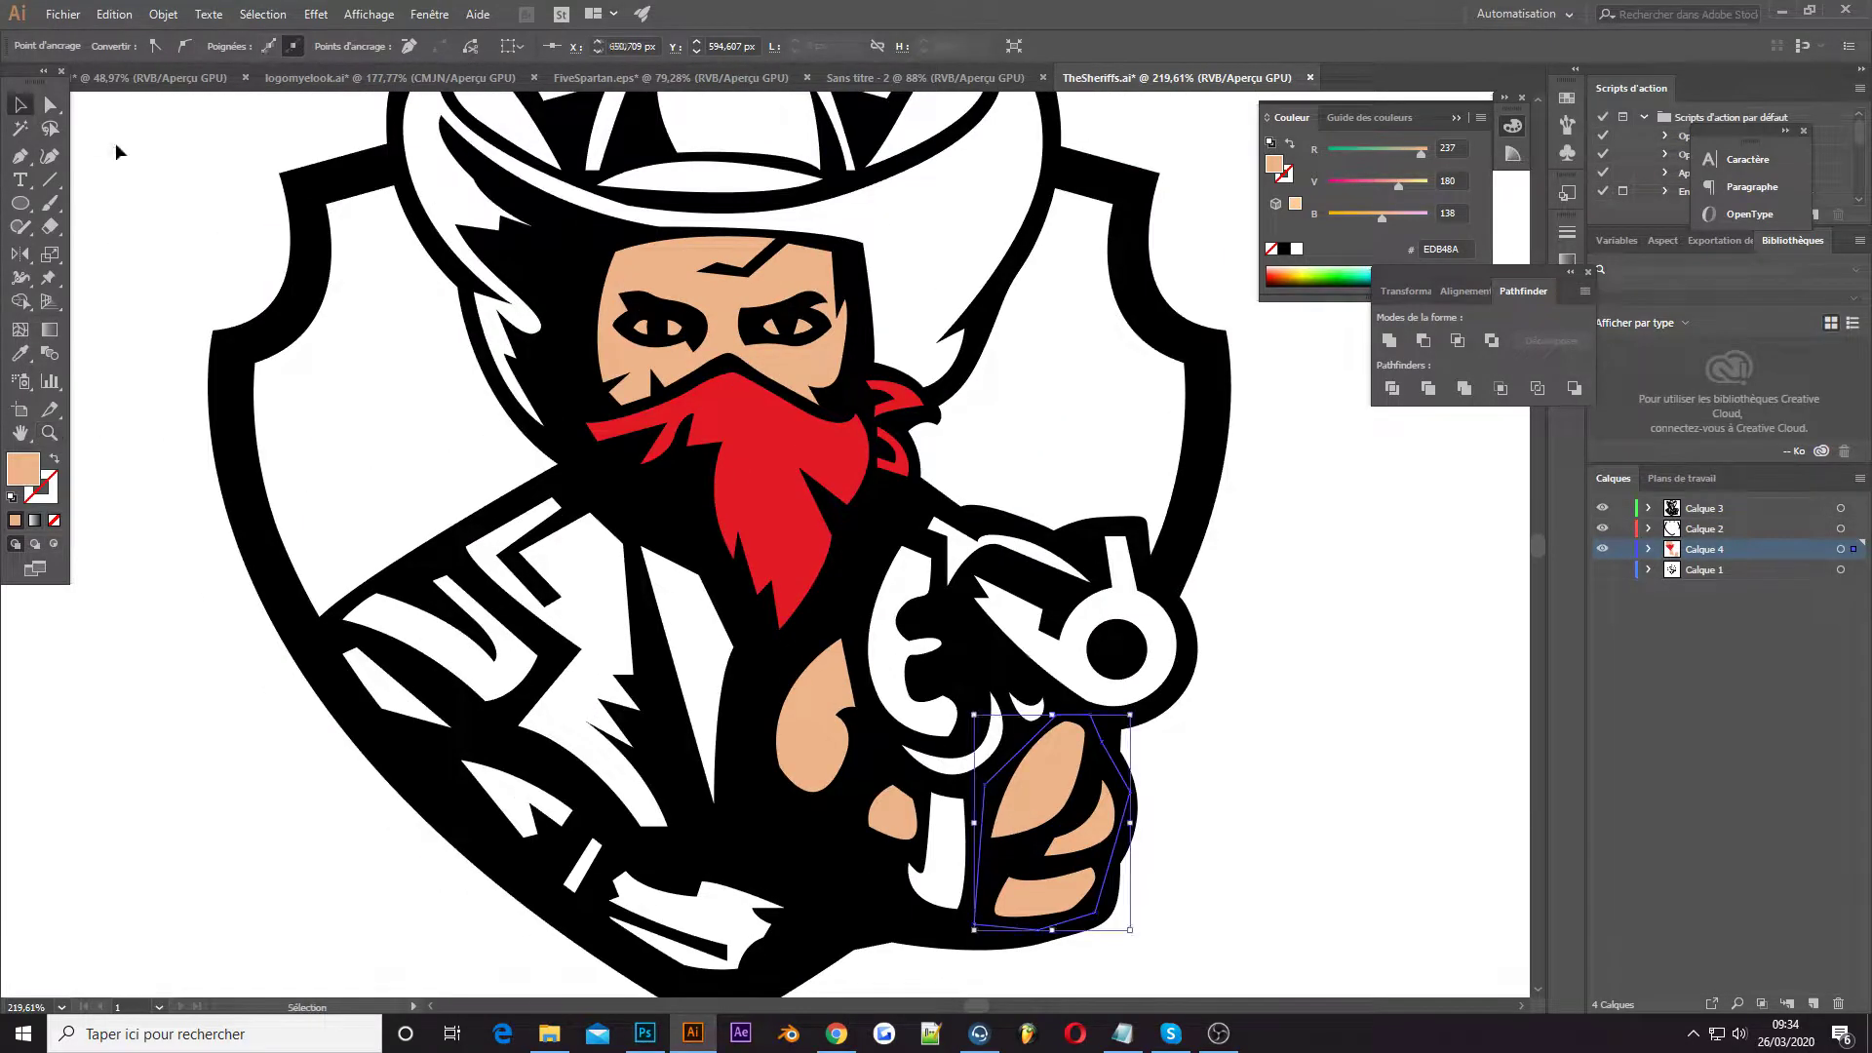
pyautogui.doubleClick(22, 469)
pyautogui.click(1733, 614)
# Trace the coat over the left arm as a brown shape
pyautogui.press('p')
pyautogui.click(697, 546)
pyautogui.click(553, 476)
pyautogui.click(366, 588)
pyautogui.click(318, 638)
pyautogui.click(697, 546)
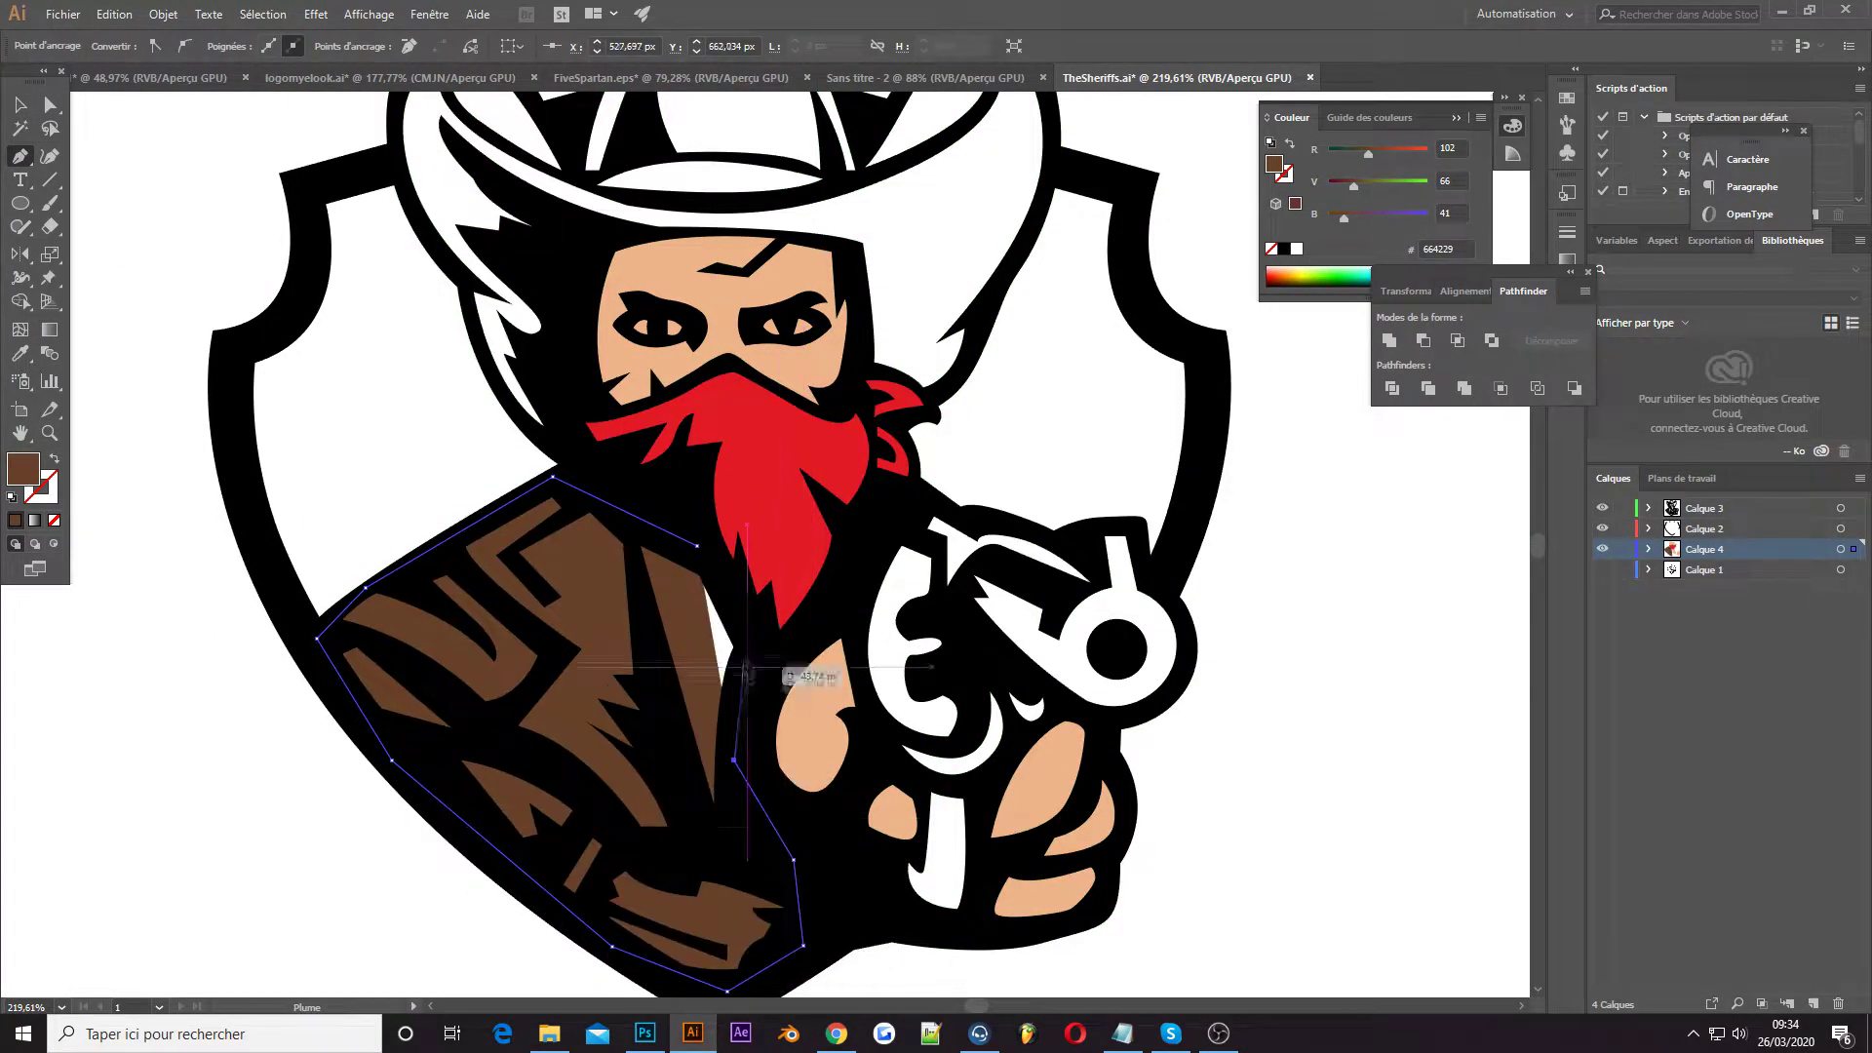
# Begin the brown hair-and-hat shape, tracing the left hair up to the brim
pyautogui.scroll(3, 697, 546)
pyautogui.click(553, 646)
pyautogui.click(527, 635)
pyautogui.click(485, 576)
pyautogui.click(464, 495)
pyautogui.click(400, 395)
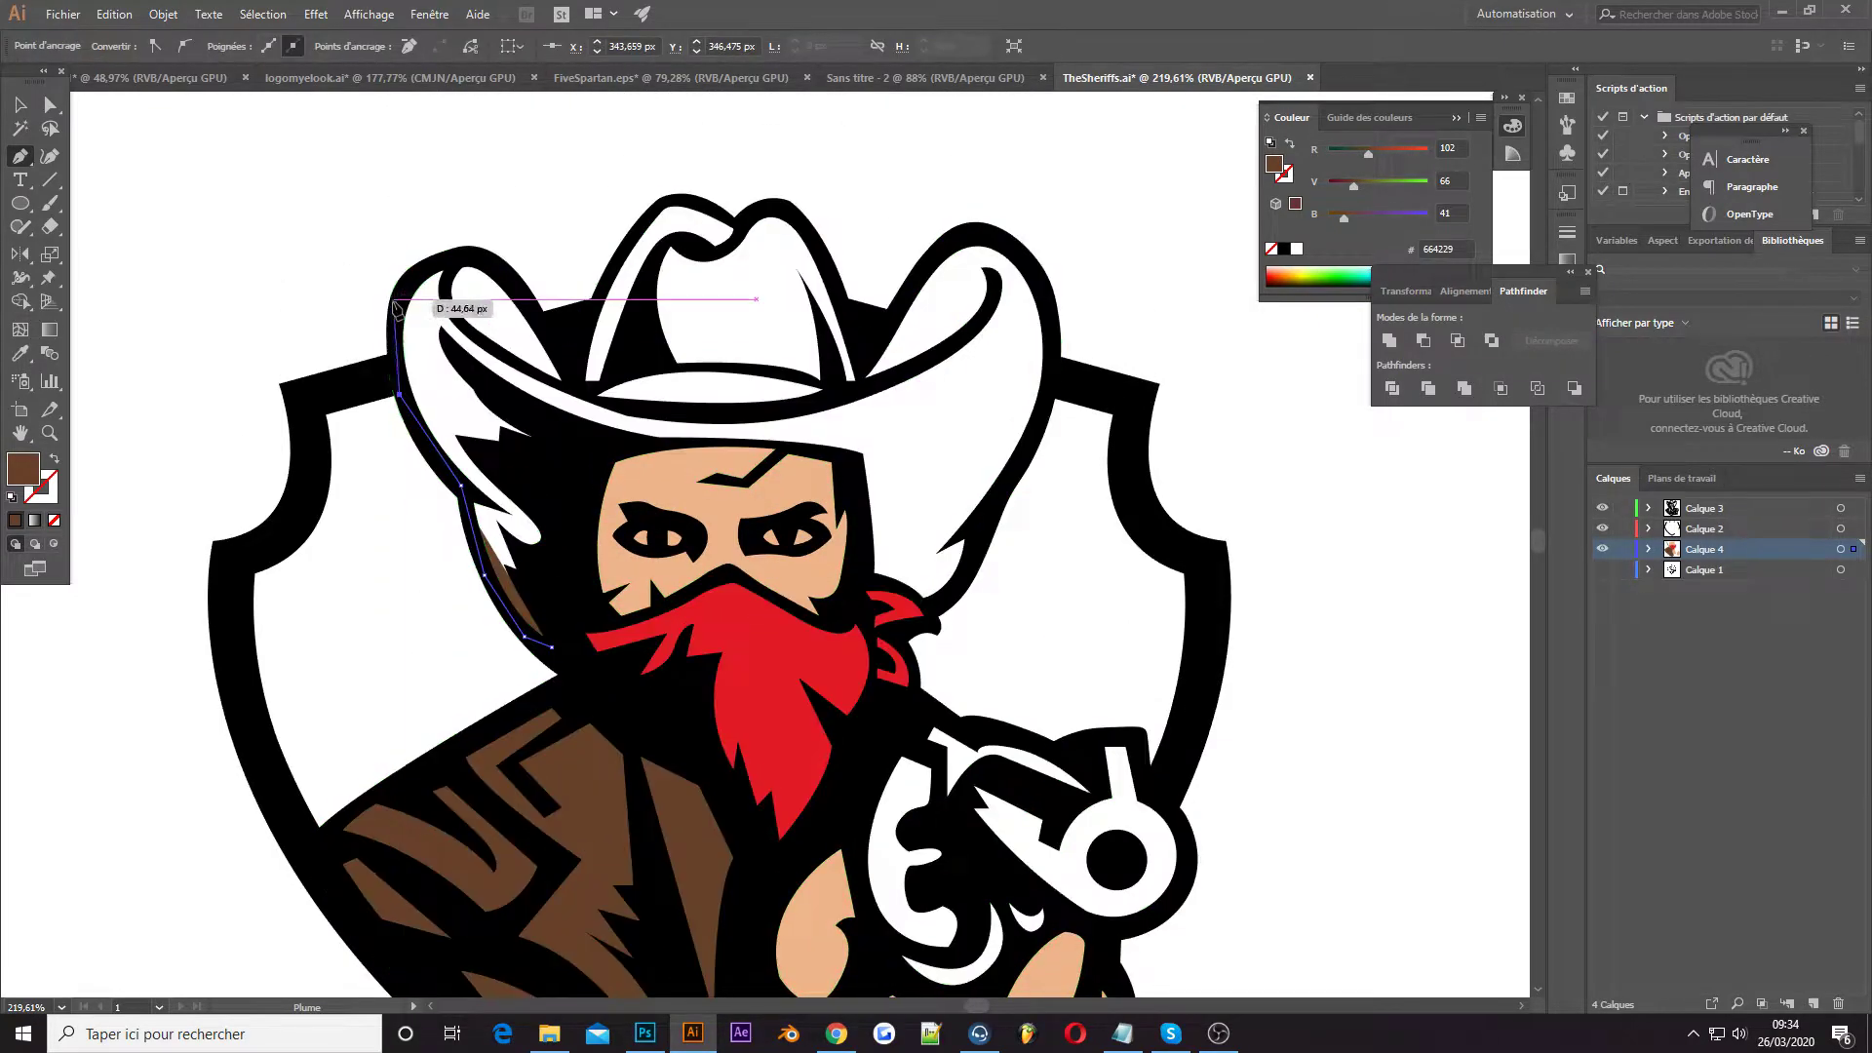
pyautogui.click(418, 265)
pyautogui.click(466, 251)
pyautogui.click(542, 326)
# Complete the brown shape around the hat crown, right brim and bandana edge
pyautogui.click(658, 202)
pyautogui.click(737, 223)
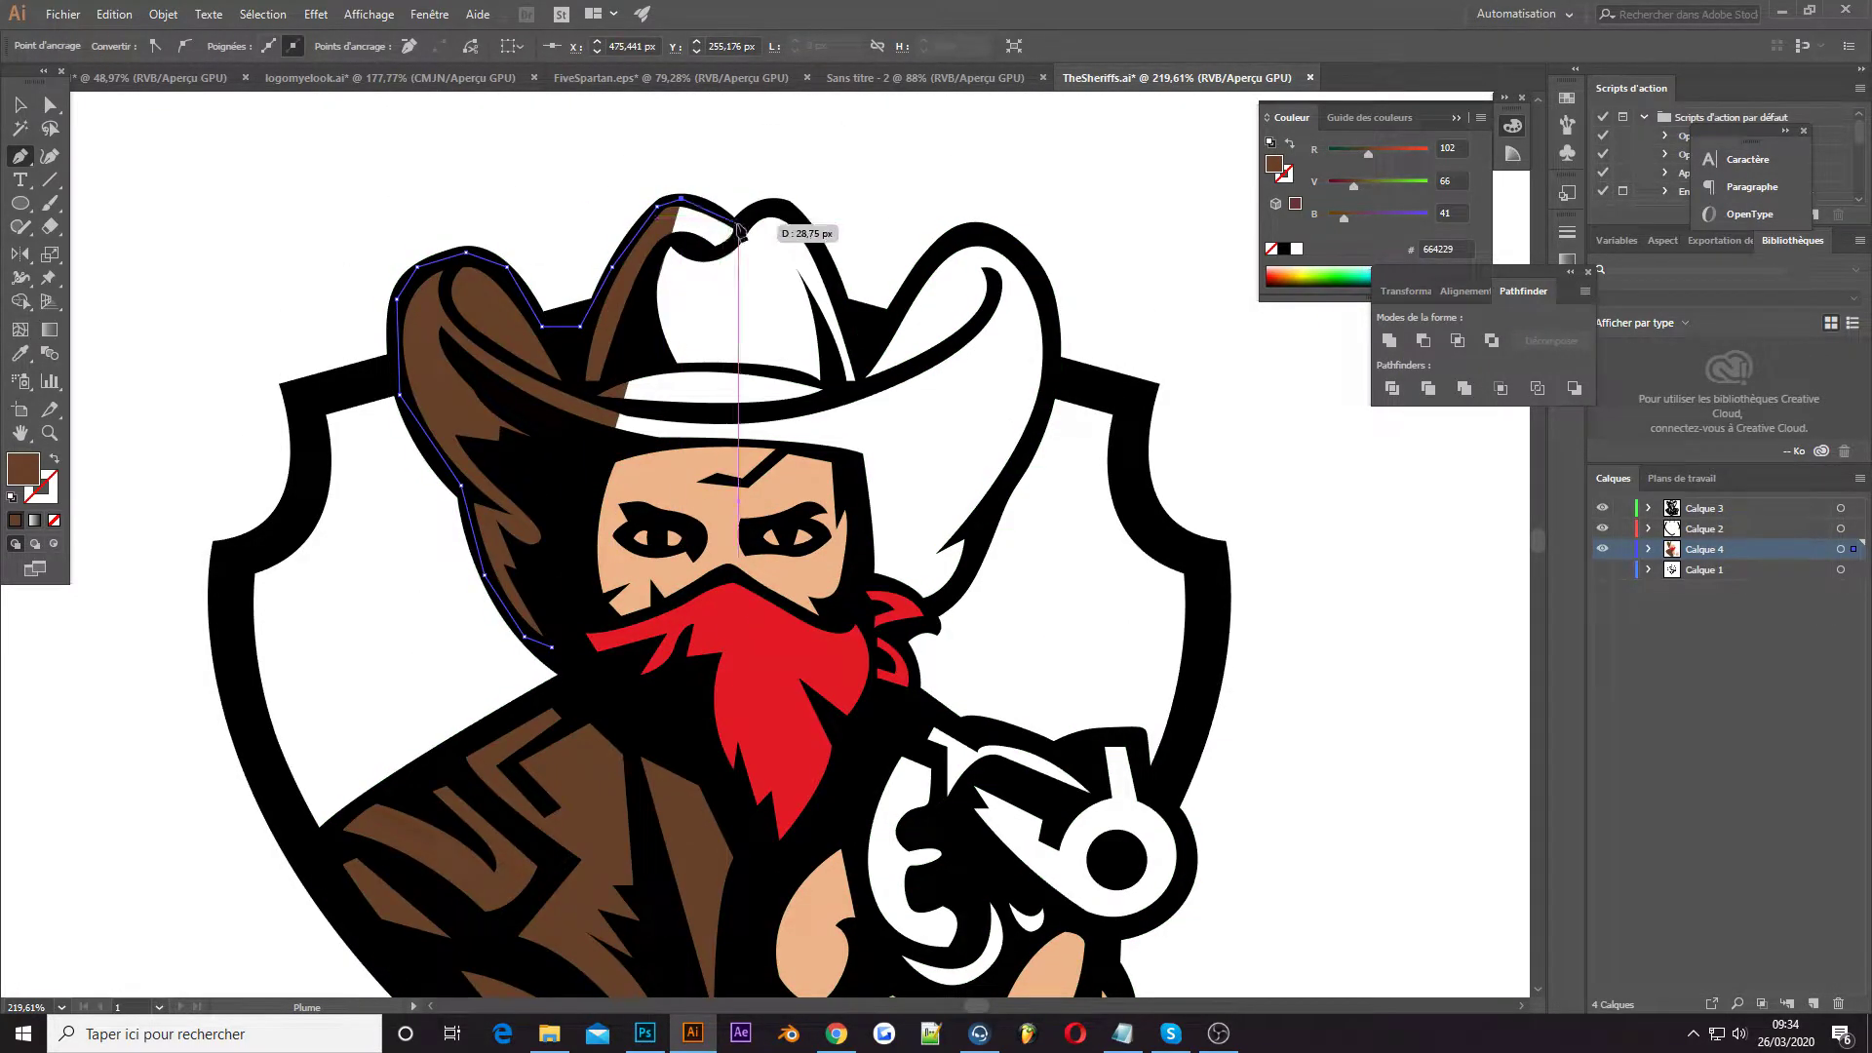
pyautogui.click(803, 218)
pyautogui.click(858, 326)
pyautogui.click(927, 257)
pyautogui.click(973, 230)
pyautogui.click(1028, 261)
pyautogui.click(1050, 353)
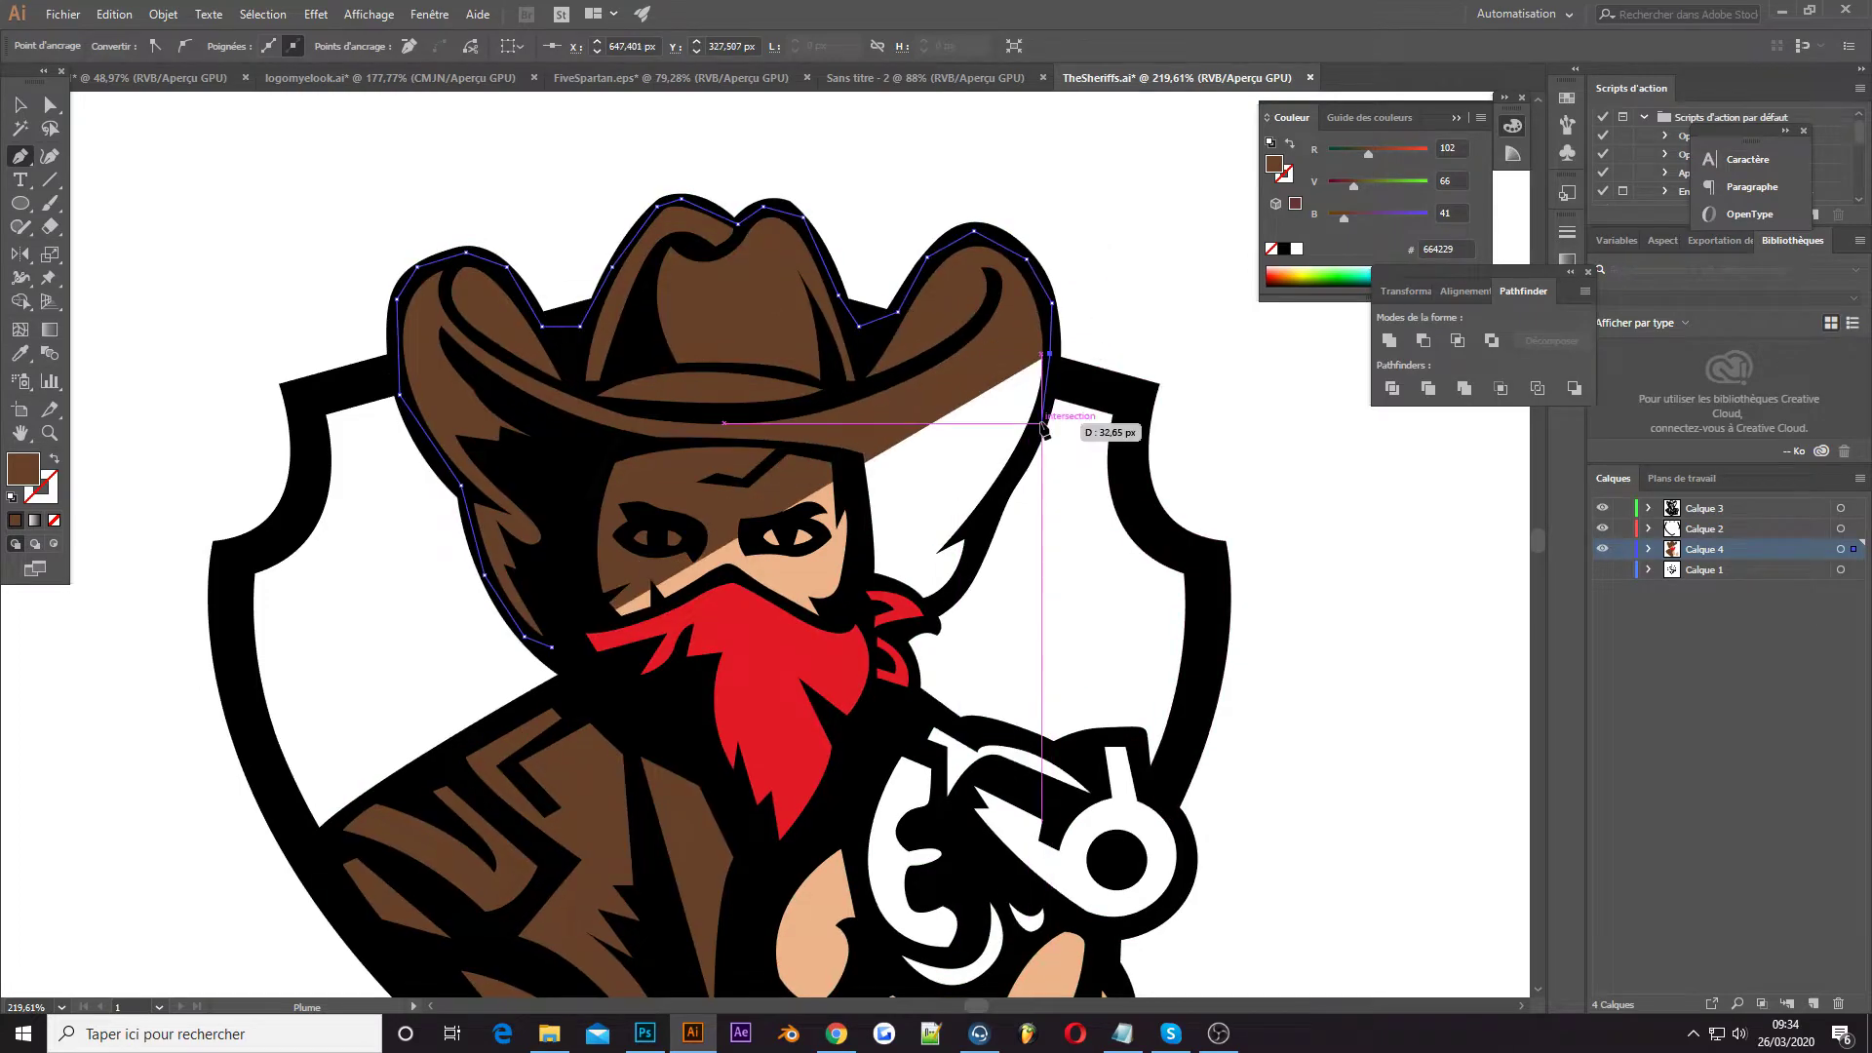
pyautogui.click(1042, 422)
pyautogui.click(964, 582)
pyautogui.click(898, 583)
pyautogui.click(841, 453)
pyautogui.click(701, 448)
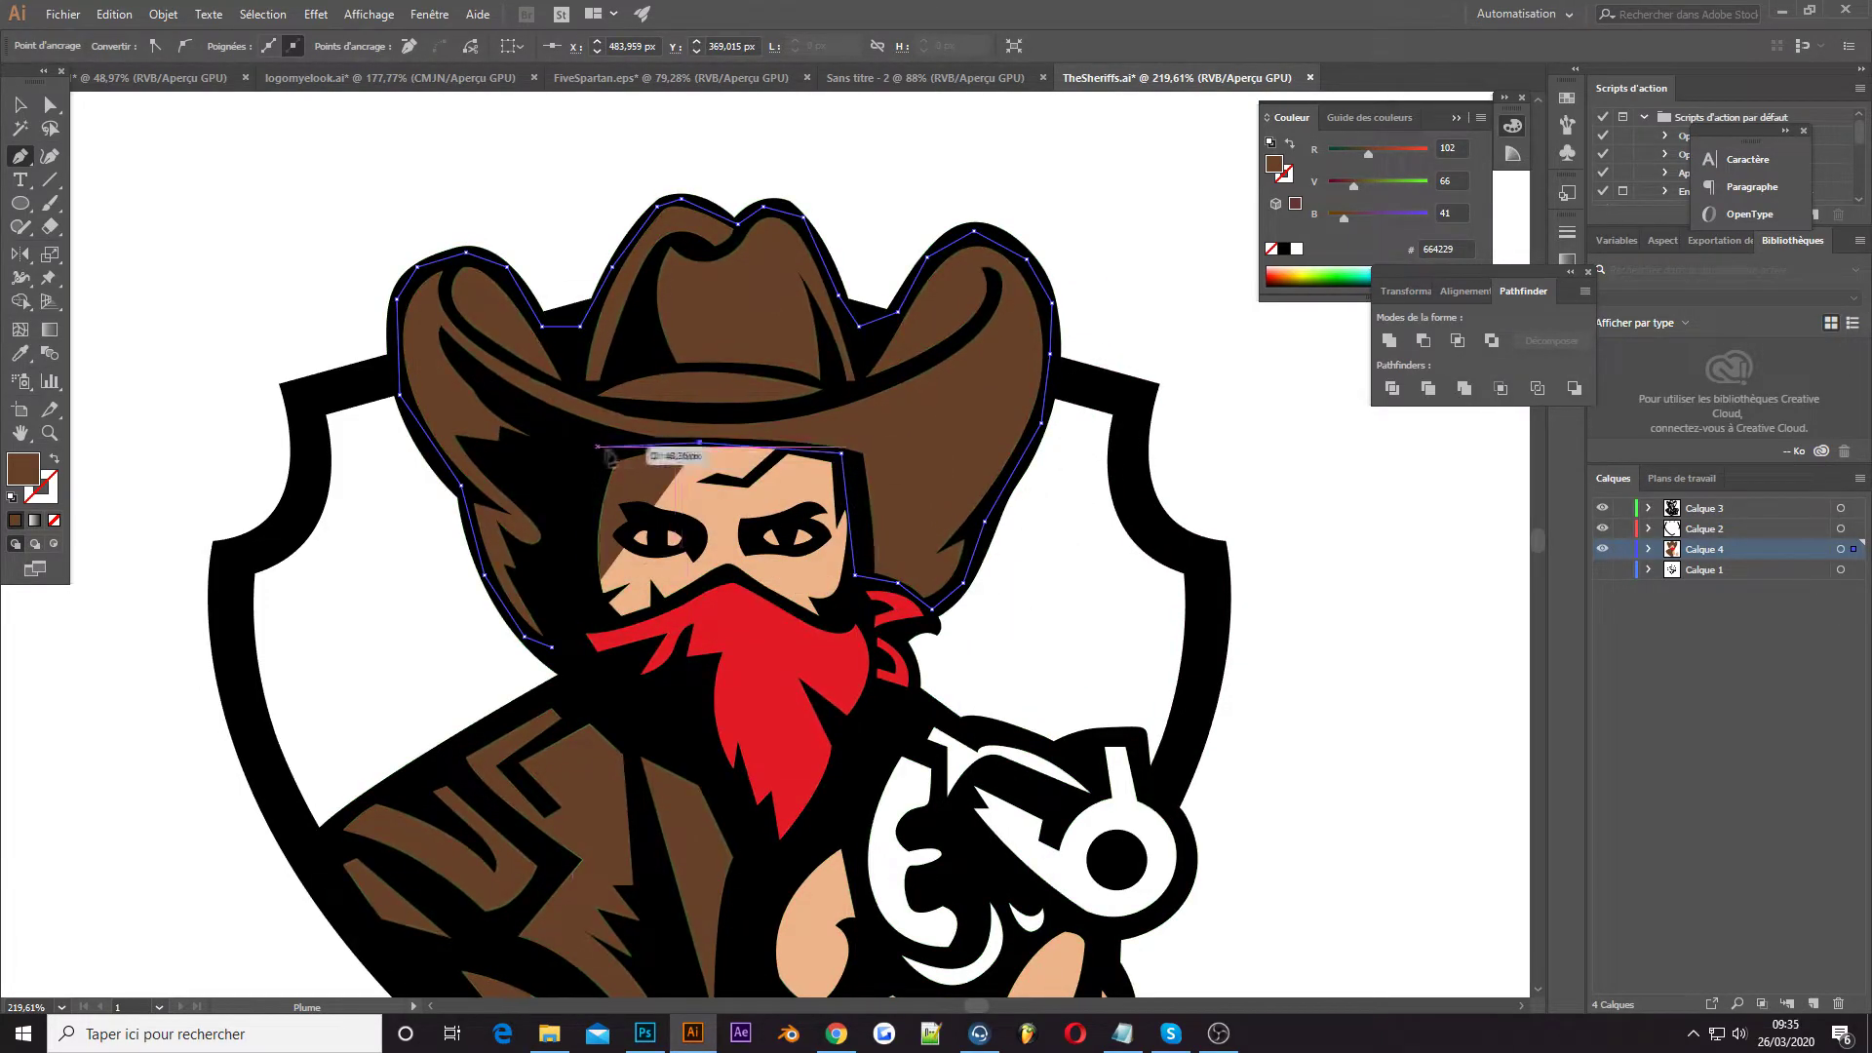
# Deselect, zoom in on the cowboy and set the fill to grey AFAFAF
pyautogui.hotkey('ctrl', 'shift', 'a')
pyautogui.press('z')
pyautogui.hotkey('ctrl', '0')
pyautogui.click(644, 777)
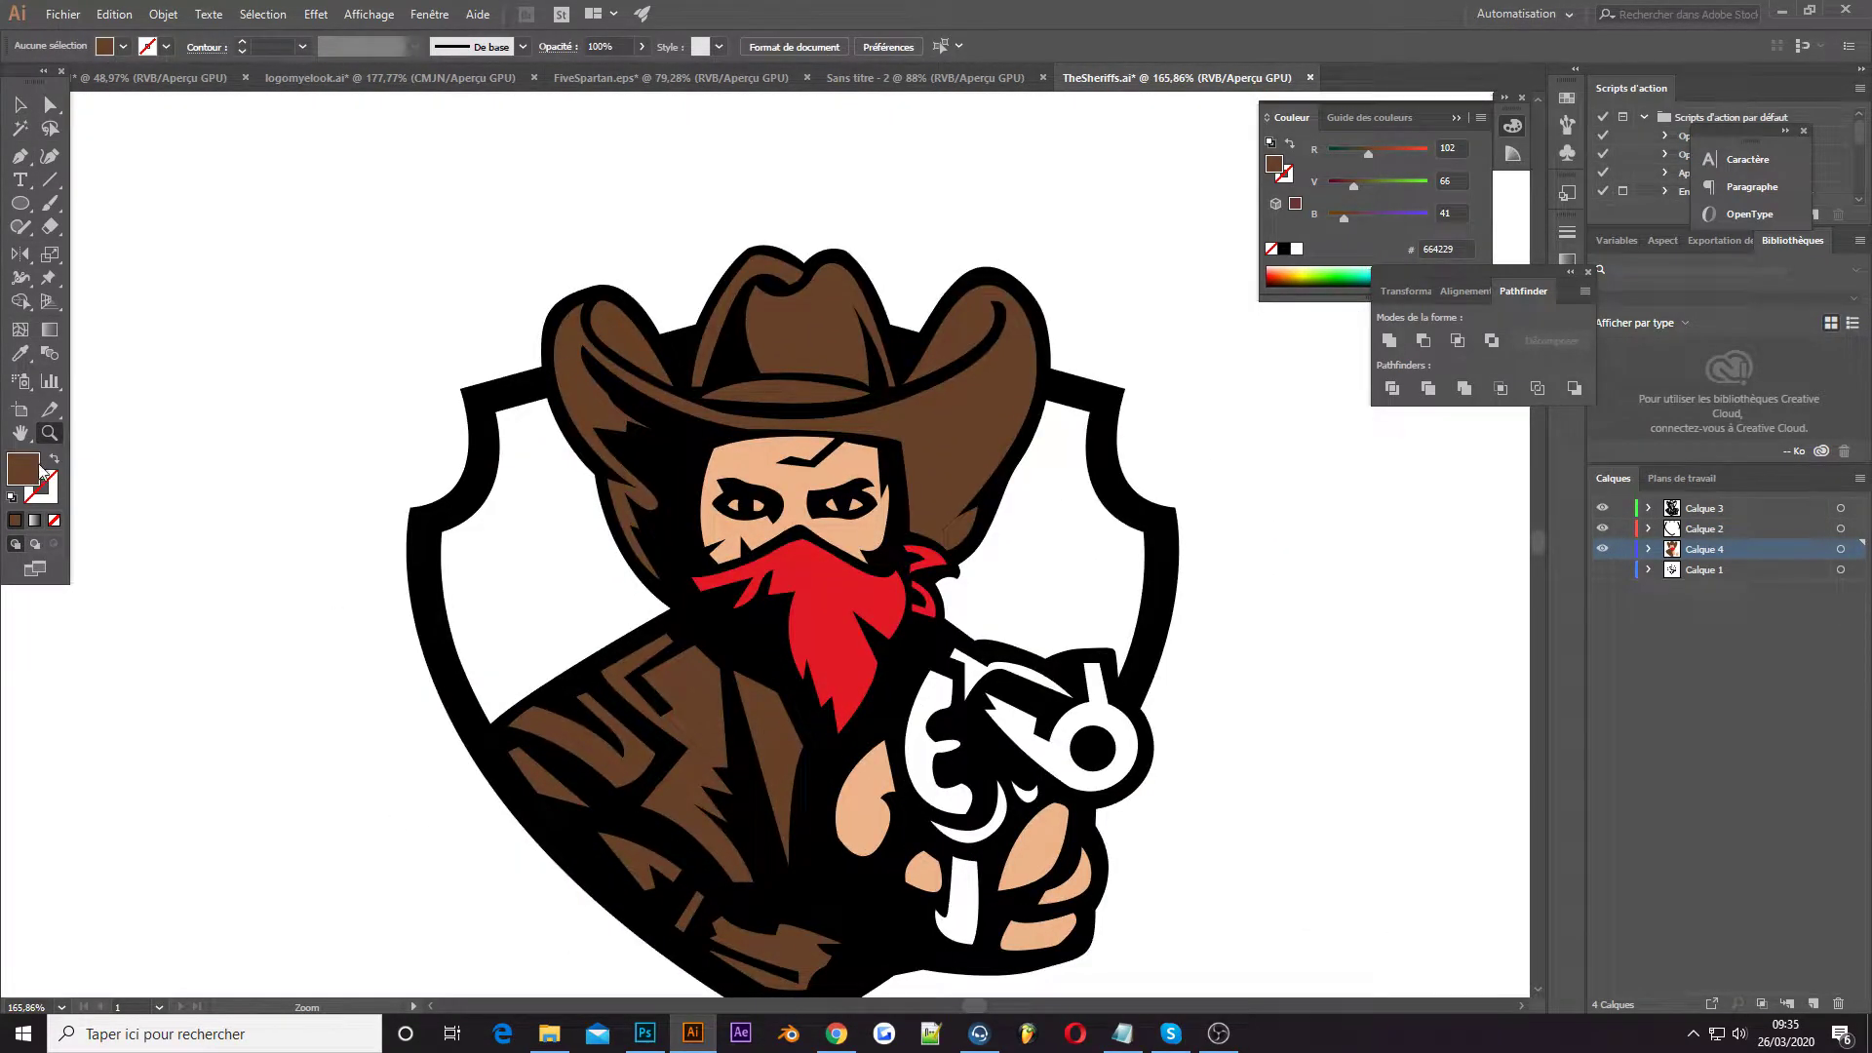
pyautogui.doubleClick(23, 469)
pyautogui.click(1276, 658)
pyautogui.press('Return')
# Trace the revolver in grey and send it behind the gun outlines
pyautogui.press('p')
pyautogui.click(1109, 561)
pyautogui.click(1043, 569)
pyautogui.click(926, 541)
pyautogui.click(885, 587)
pyautogui.click(878, 648)
pyautogui.click(896, 736)
pyautogui.click(934, 810)
pyautogui.click(904, 842)
pyautogui.click(976, 907)
pyautogui.click(986, 783)
pyautogui.hotkey('ctrl', 'shift', '[')
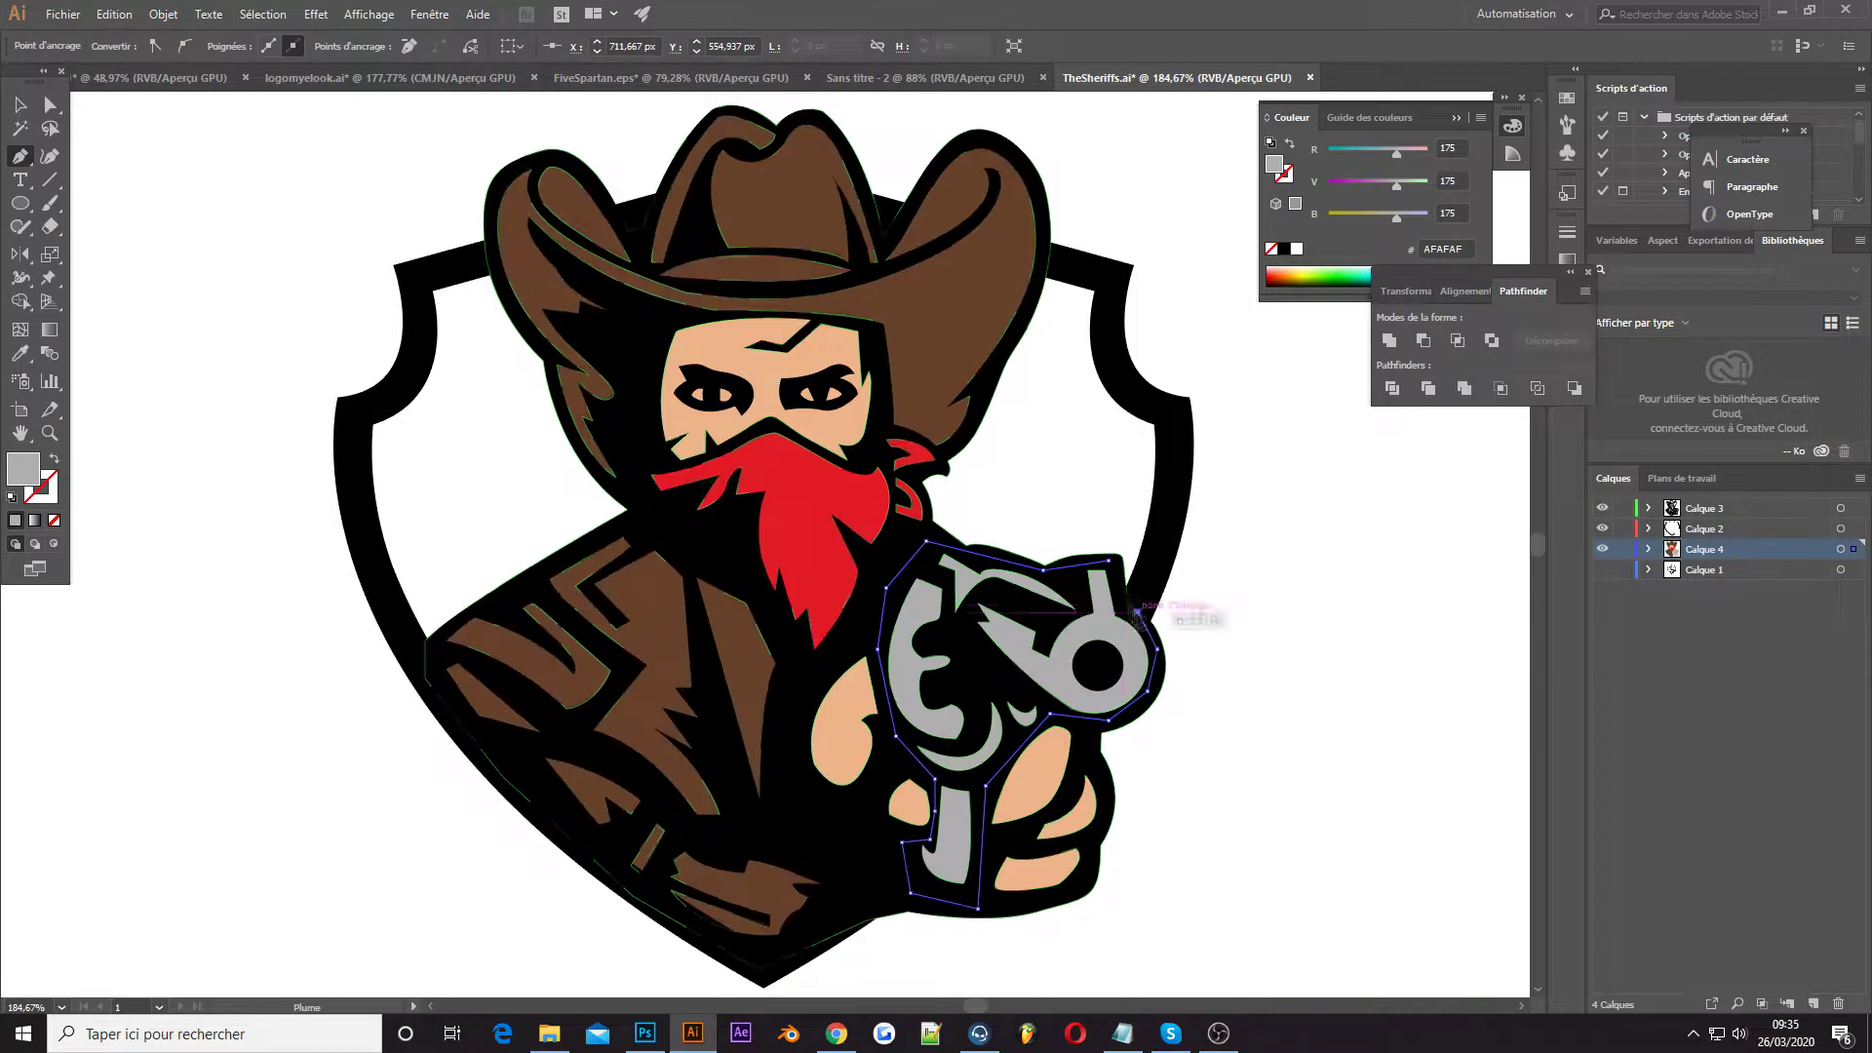
# Deselect the gun and zoom in closely on the face
pyautogui.press('v')
pyautogui.click(204, 232)
pyautogui.press('z')
pyautogui.keyDown('alt'); pyautogui.click(400, 551); pyautogui.keyUp('alt')
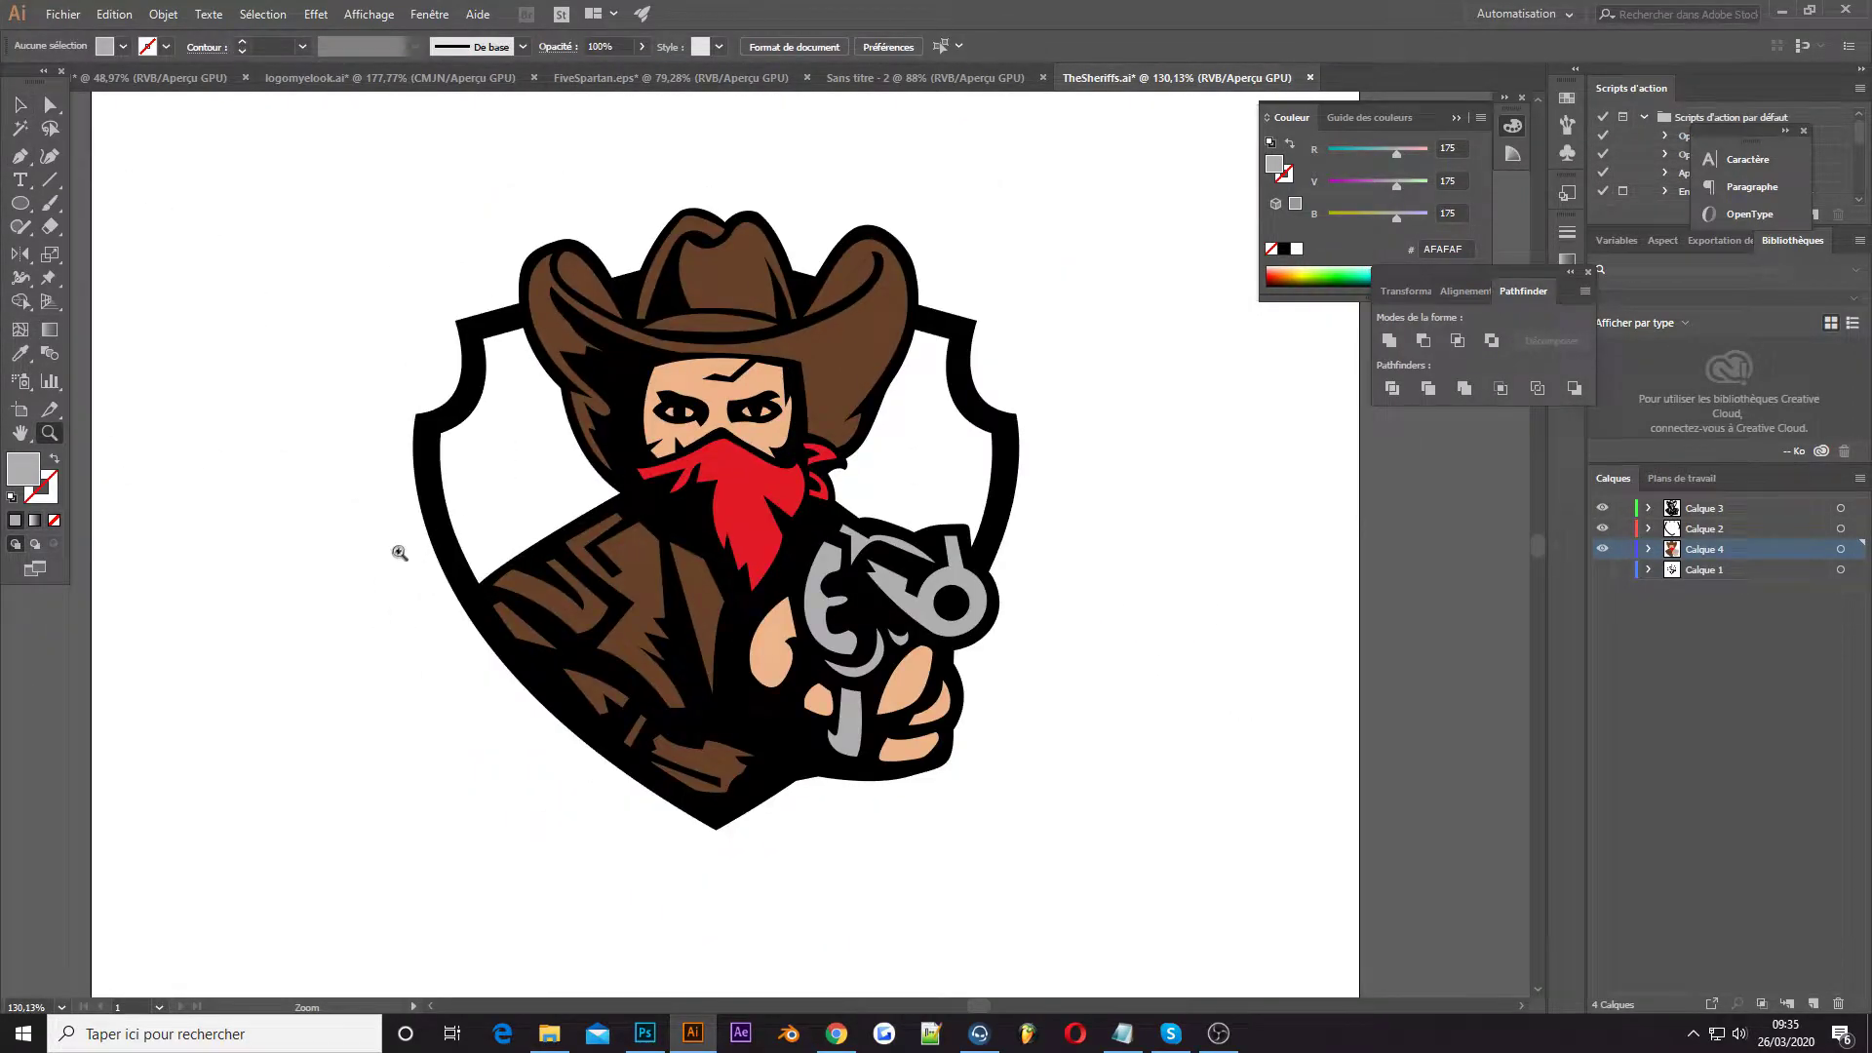
pyautogui.moveTo(400, 551); pyautogui.dragTo(781, 497)
# Set the fill to white FFFFFF and start tracing the eyes
pyautogui.doubleClick(1274, 164)
pyautogui.write('ffffff')
pyautogui.press('Return')
pyautogui.press('p')
pyautogui.click(601, 370)
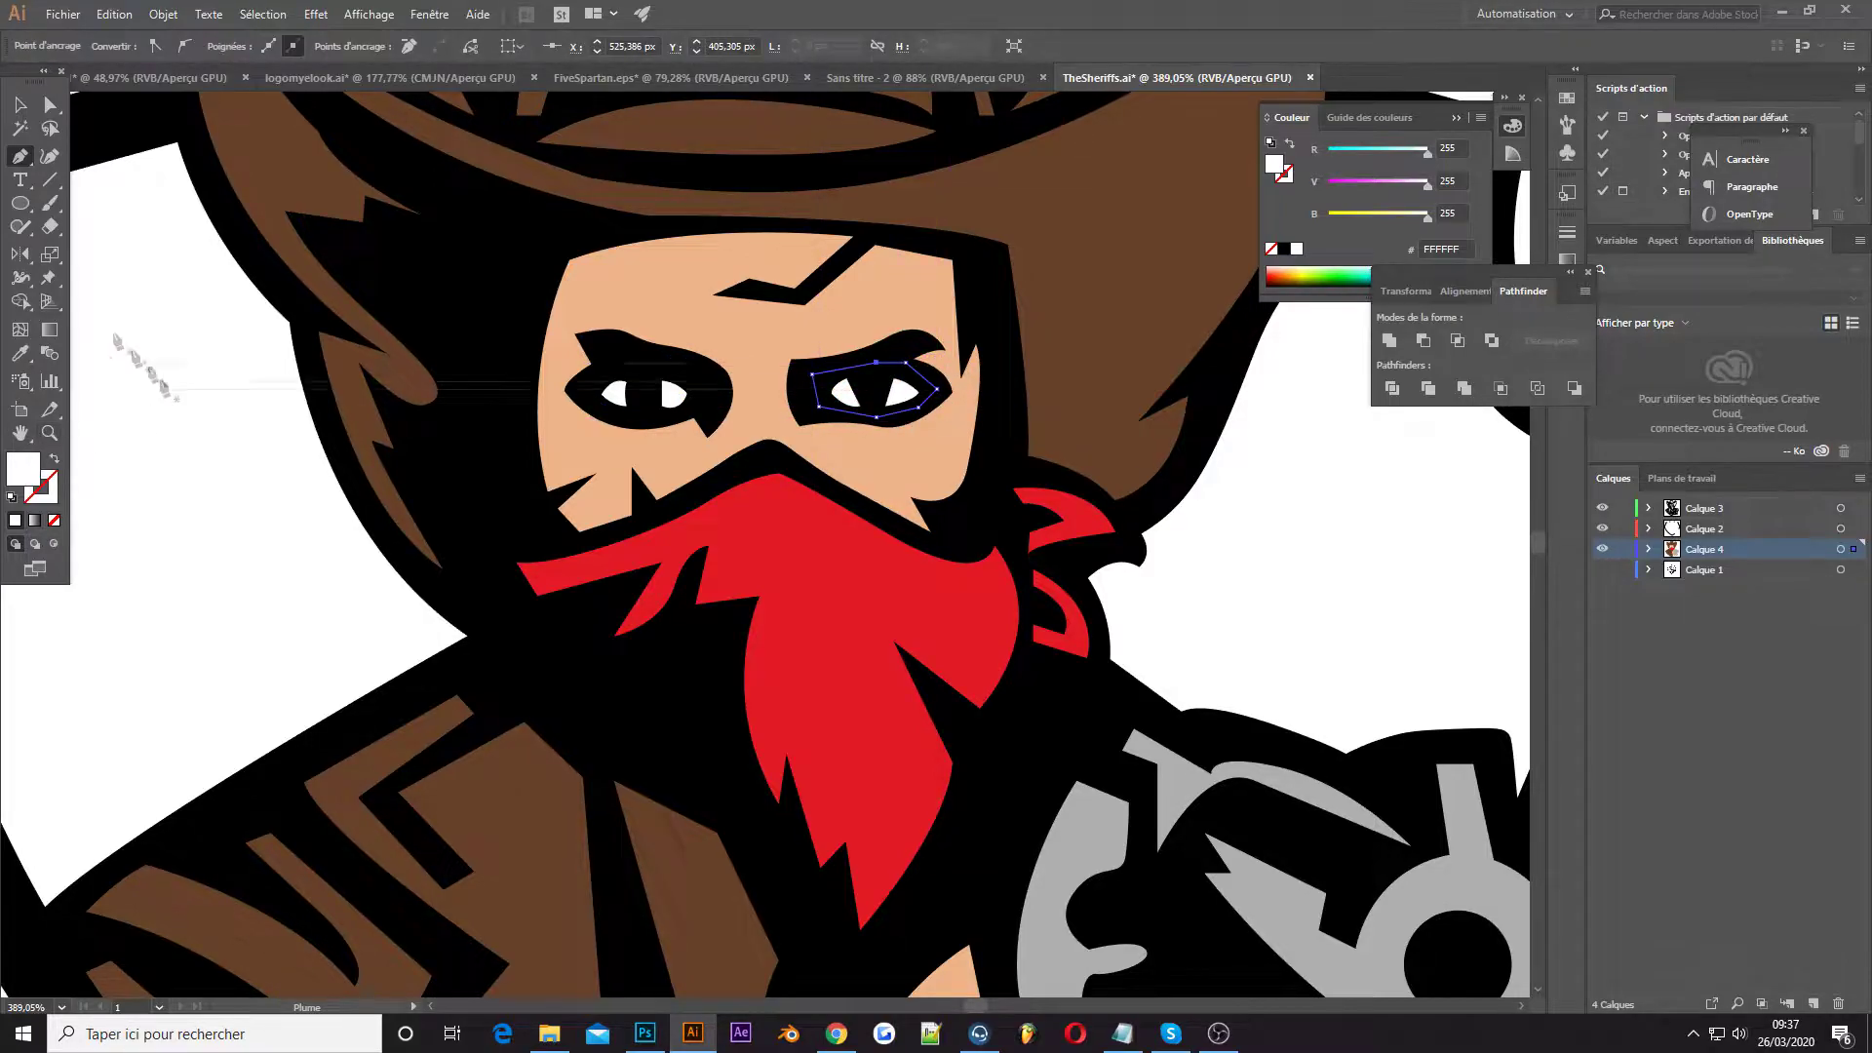
# Set the fill to the darker skin shade B78B6E
pyautogui.press('v')
pyautogui.click(149, 487)
pyautogui.doubleClick(34, 466)
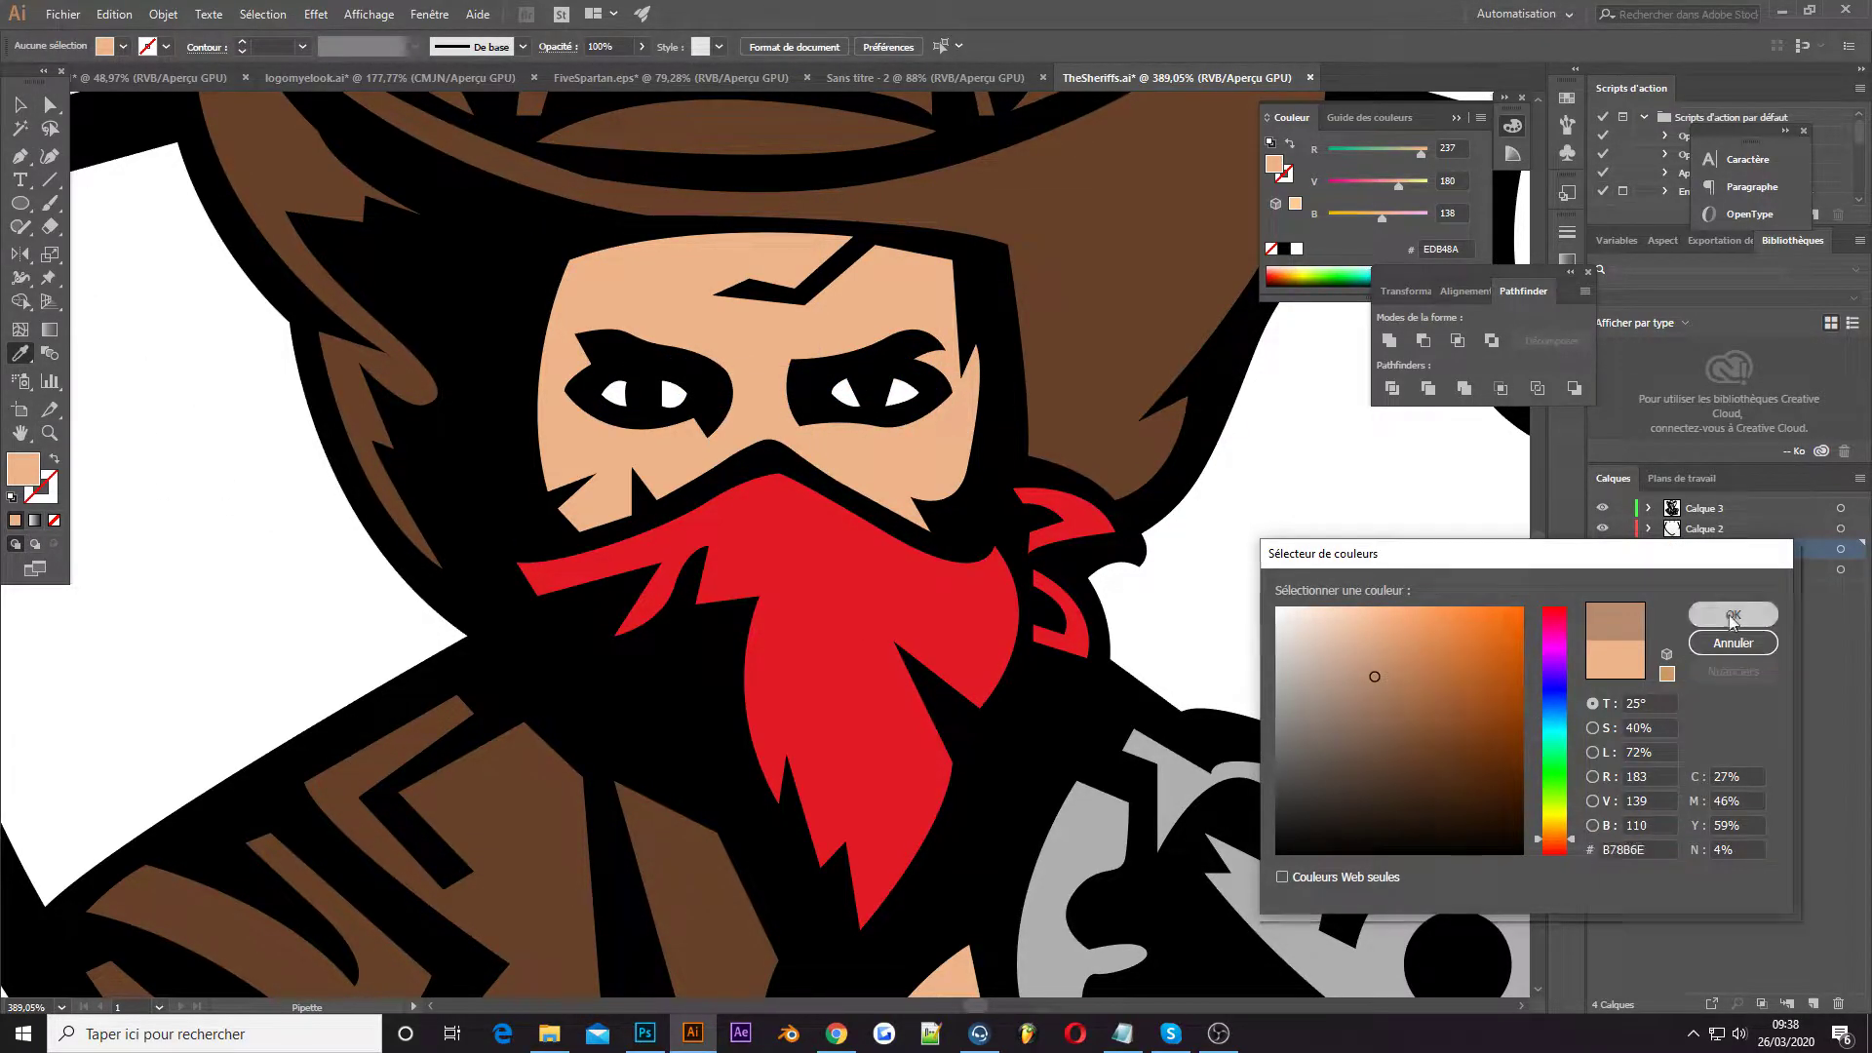
pyautogui.click(1731, 619)
pyautogui.scroll(3, 865, 308)
# Draw a curved forehead shadow above the right eye
pyautogui.press('p')
pyautogui.click(773, 303)
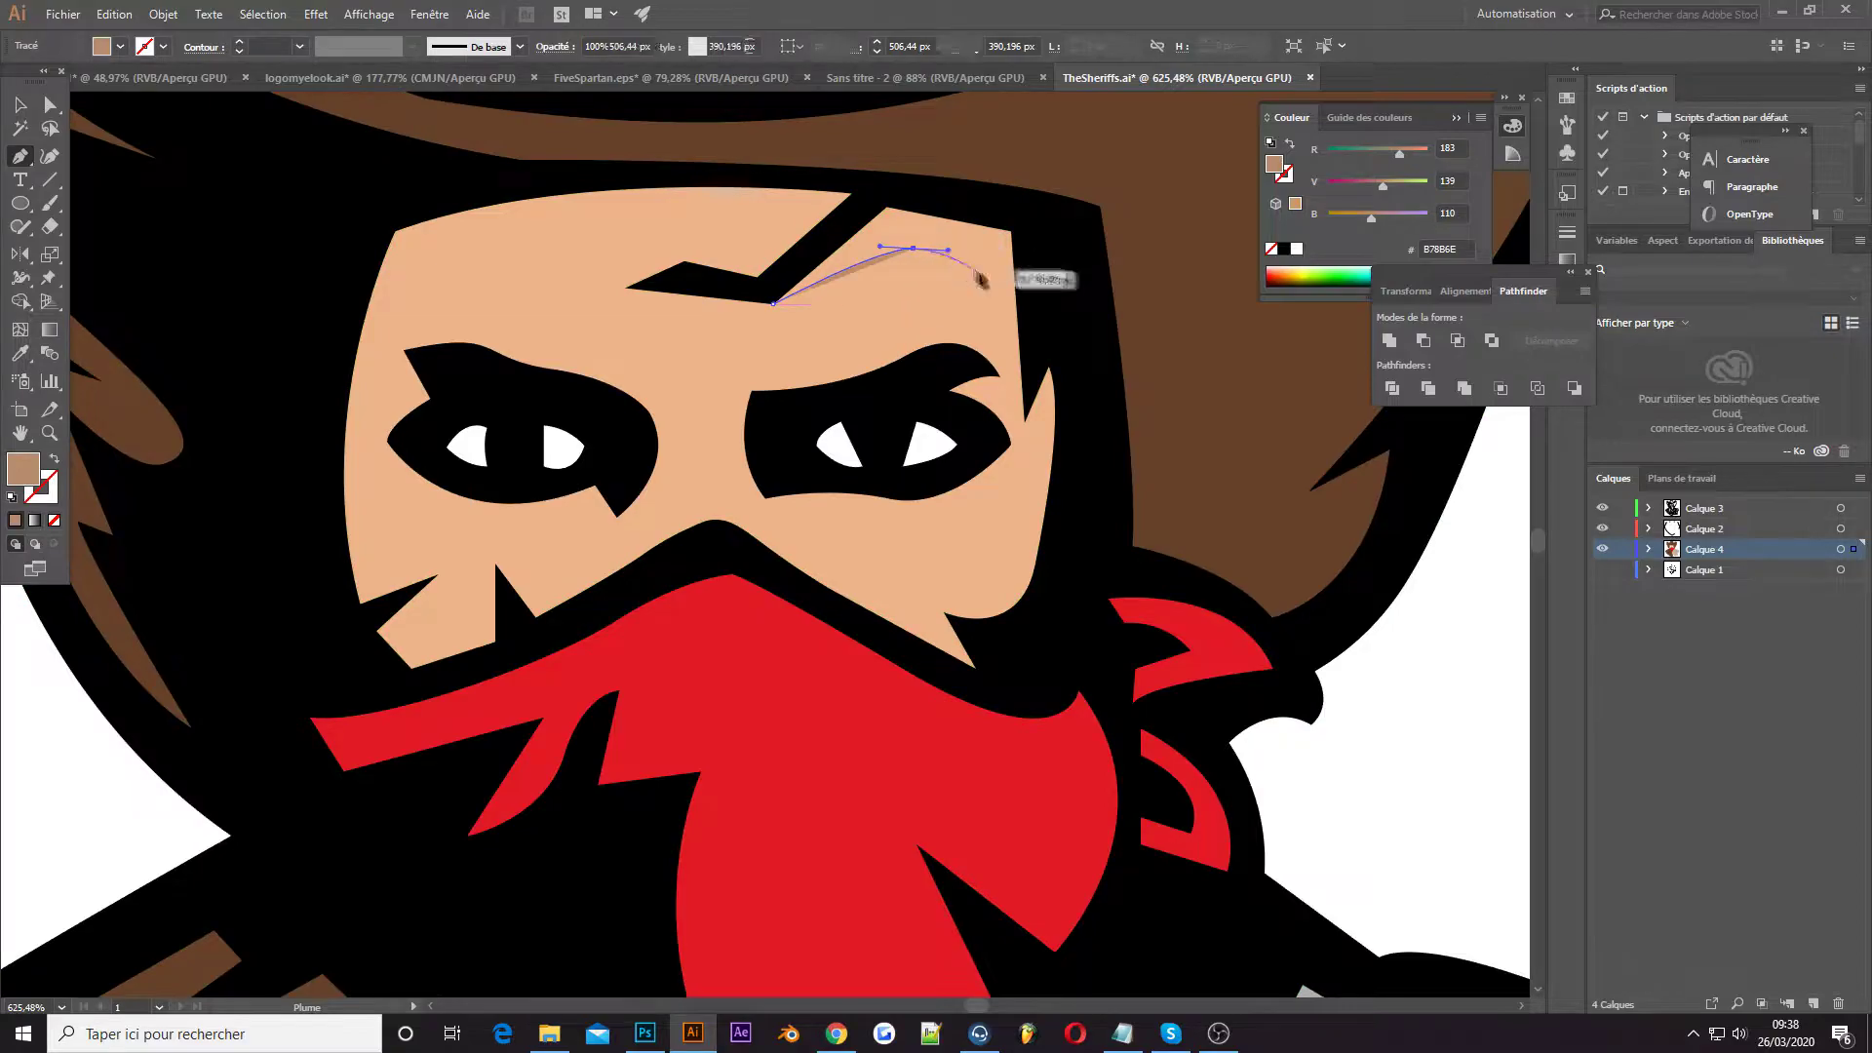
pyautogui.moveTo(985, 304); pyautogui.dragTo(992, 354)
pyautogui.click(1029, 383)
pyautogui.click(1018, 214)
pyautogui.click(877, 188)
# Draw a cheek shadow from the eye corner down to the bandana
pyautogui.click(958, 380)
pyautogui.moveTo(1020, 403); pyautogui.dragTo(1039, 423)
pyautogui.click(1050, 344)
pyautogui.click(1078, 388)
pyautogui.click(1068, 551)
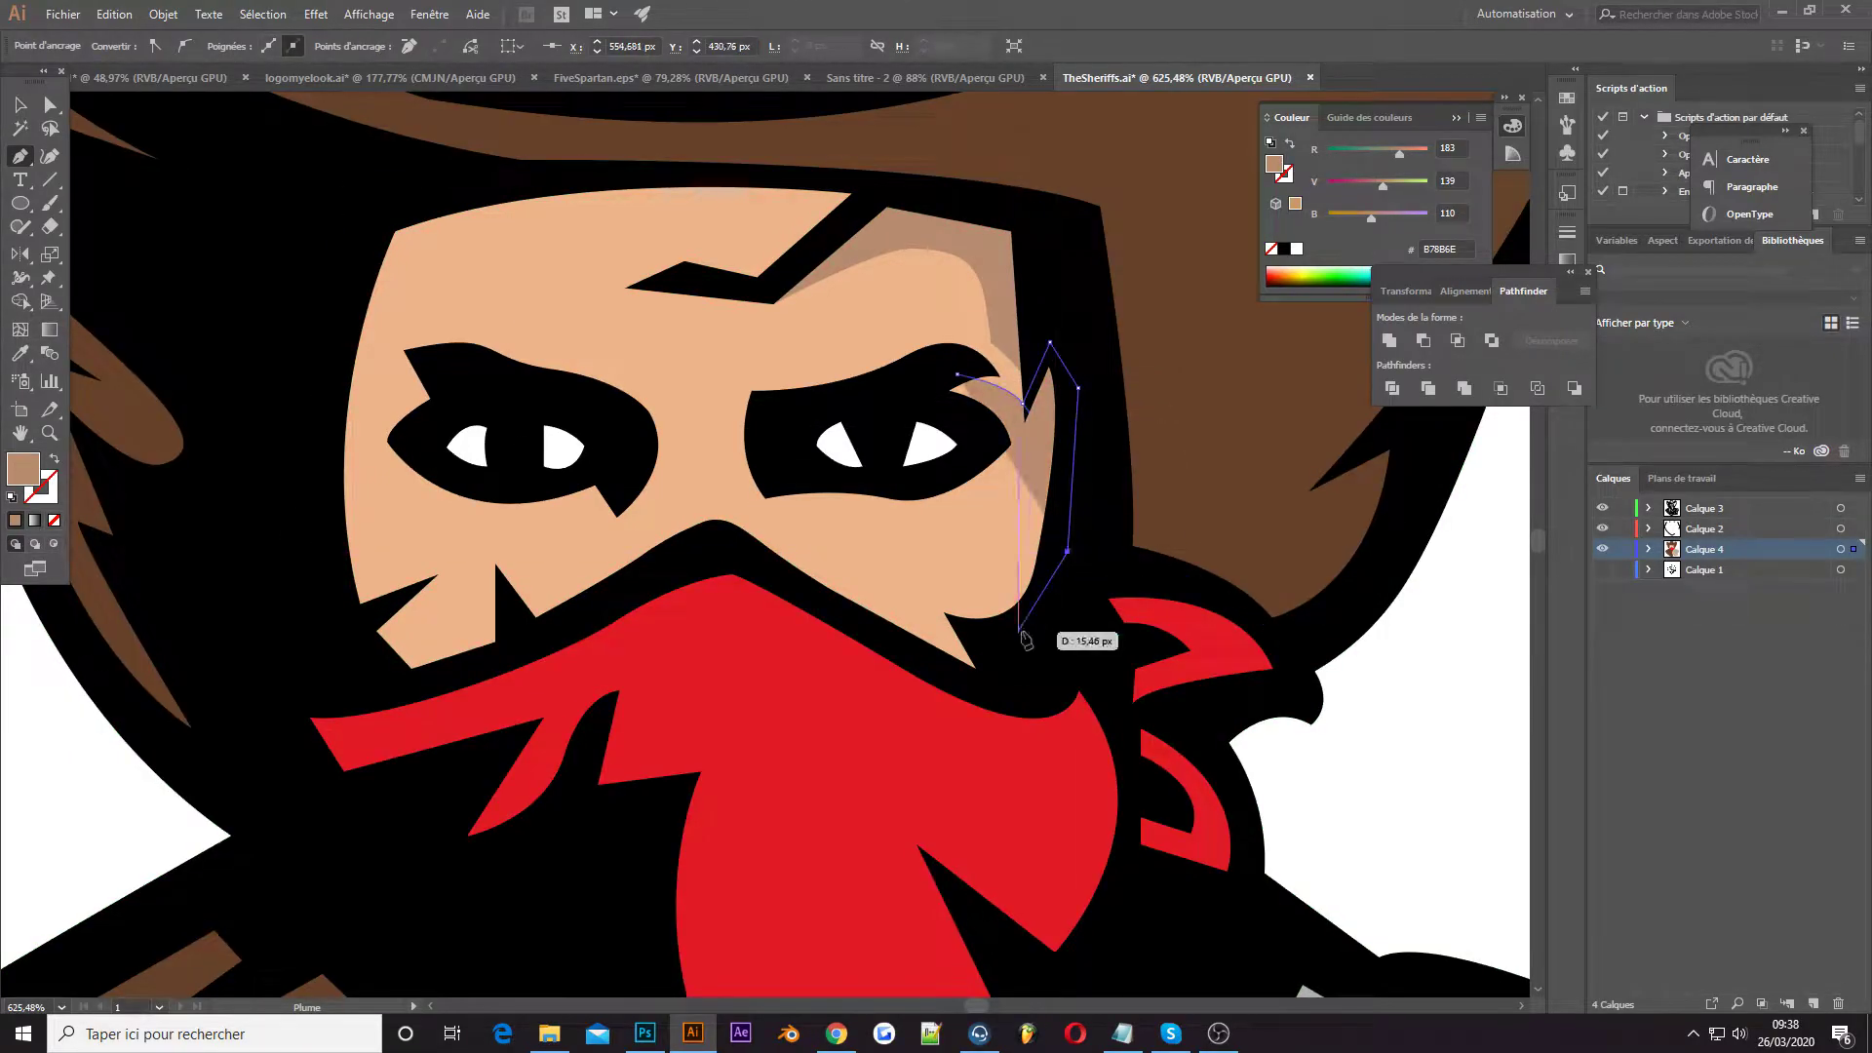
pyautogui.click(1018, 631)
pyautogui.click(994, 685)
pyautogui.click(870, 627)
pyautogui.moveTo(1008, 339); pyautogui.dragTo(990, 322)
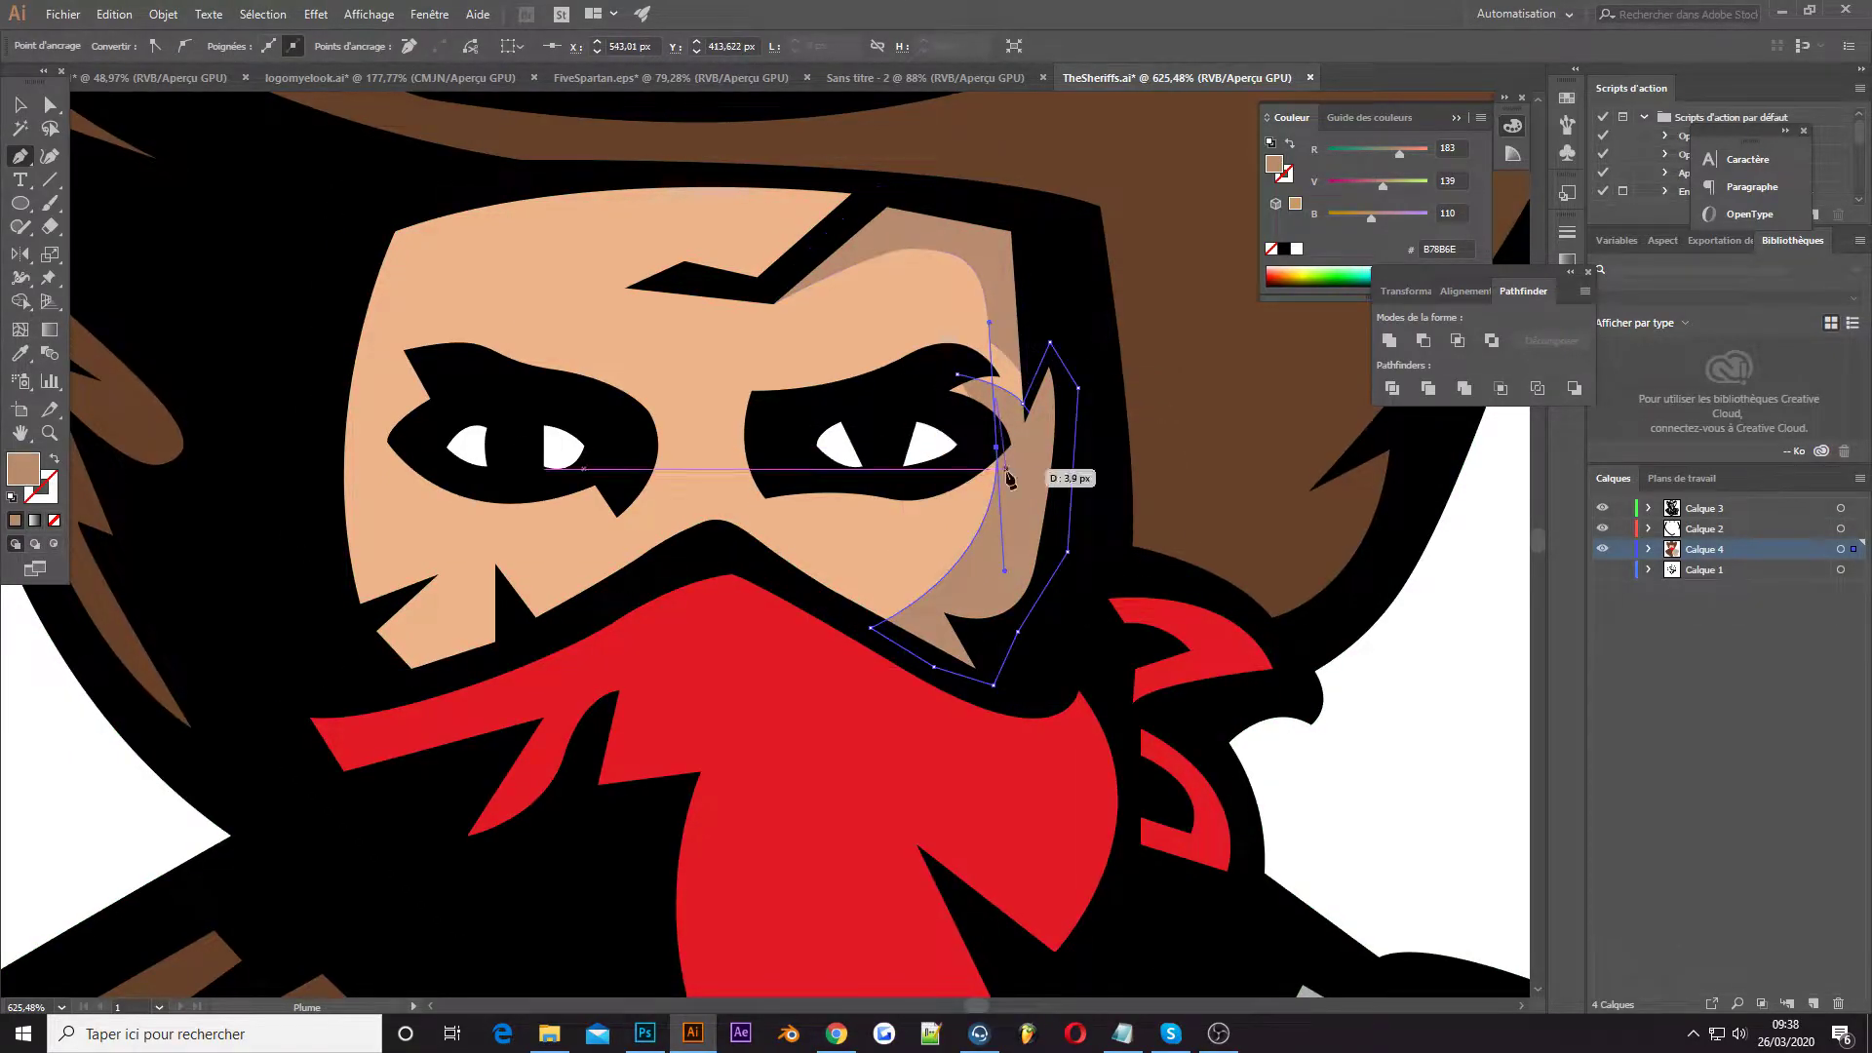
pyautogui.click(958, 378)
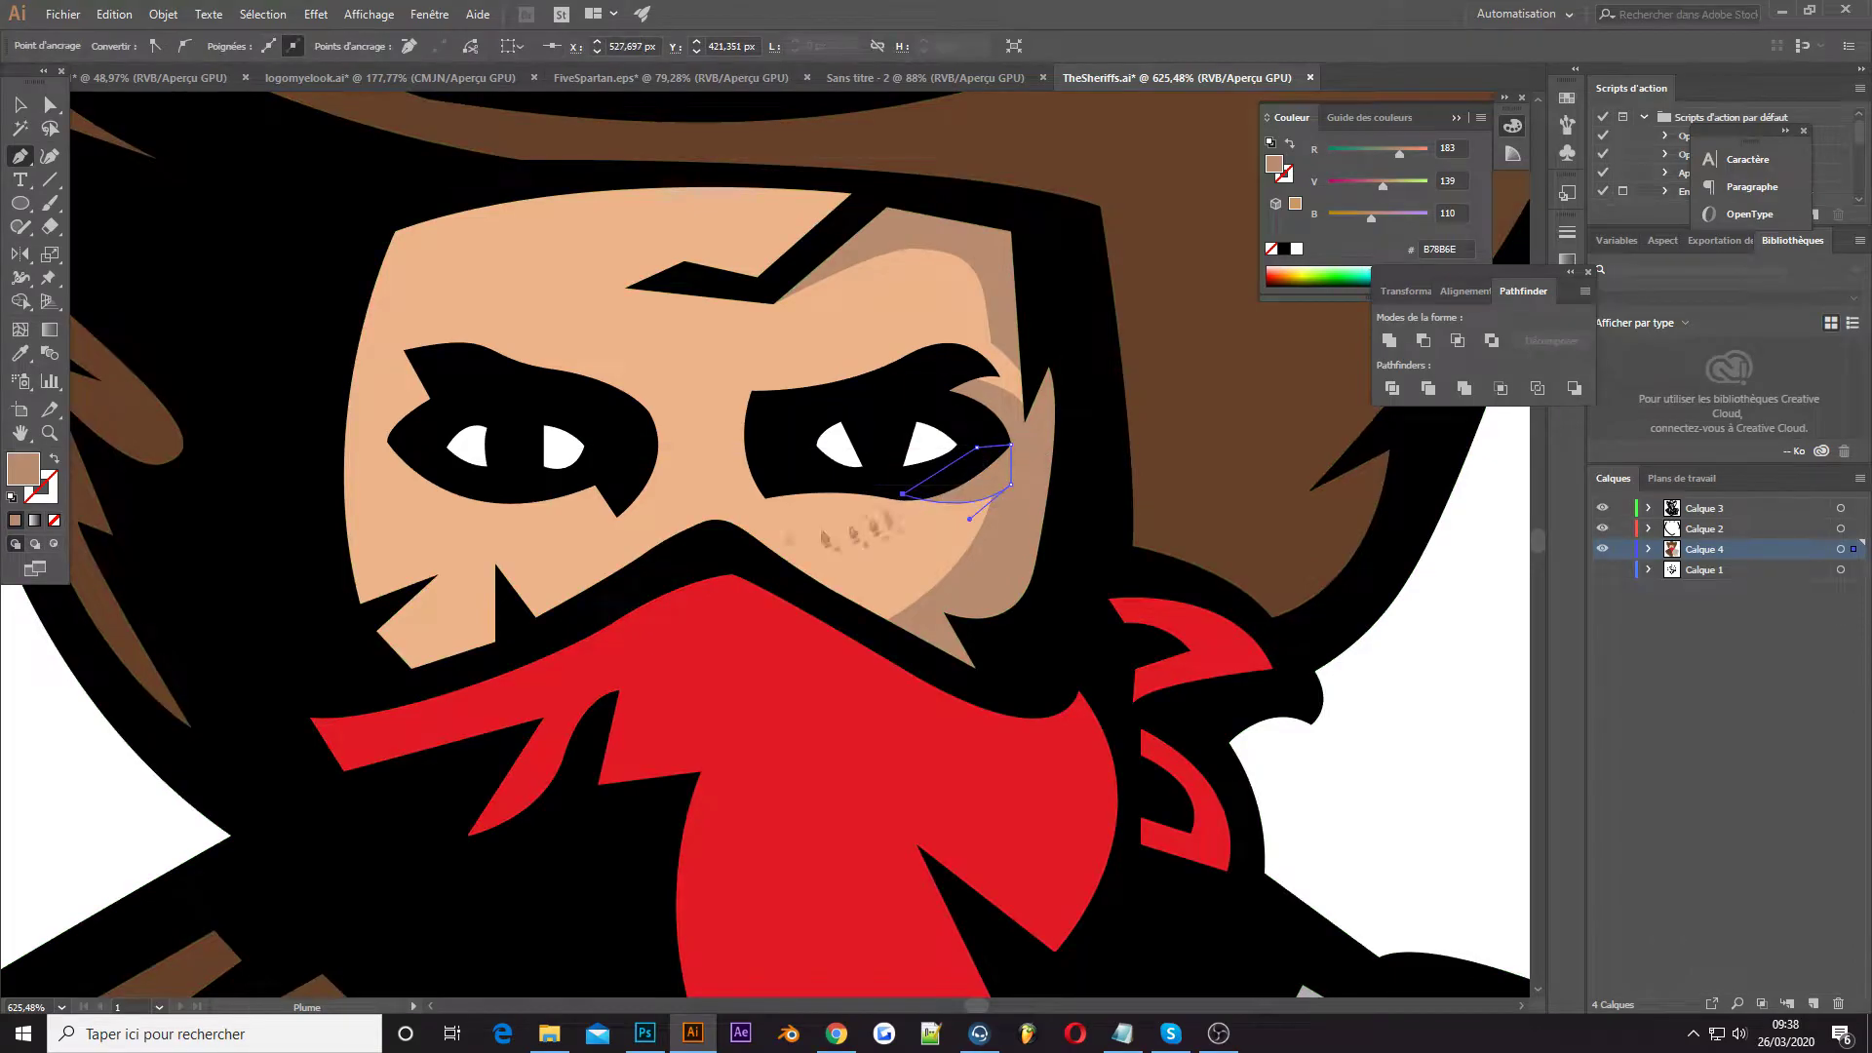
# Deselect the cheek shadow and zoom in on the cowboy's face
pyautogui.press('v')
pyautogui.click(32, 745)
pyautogui.press('p')
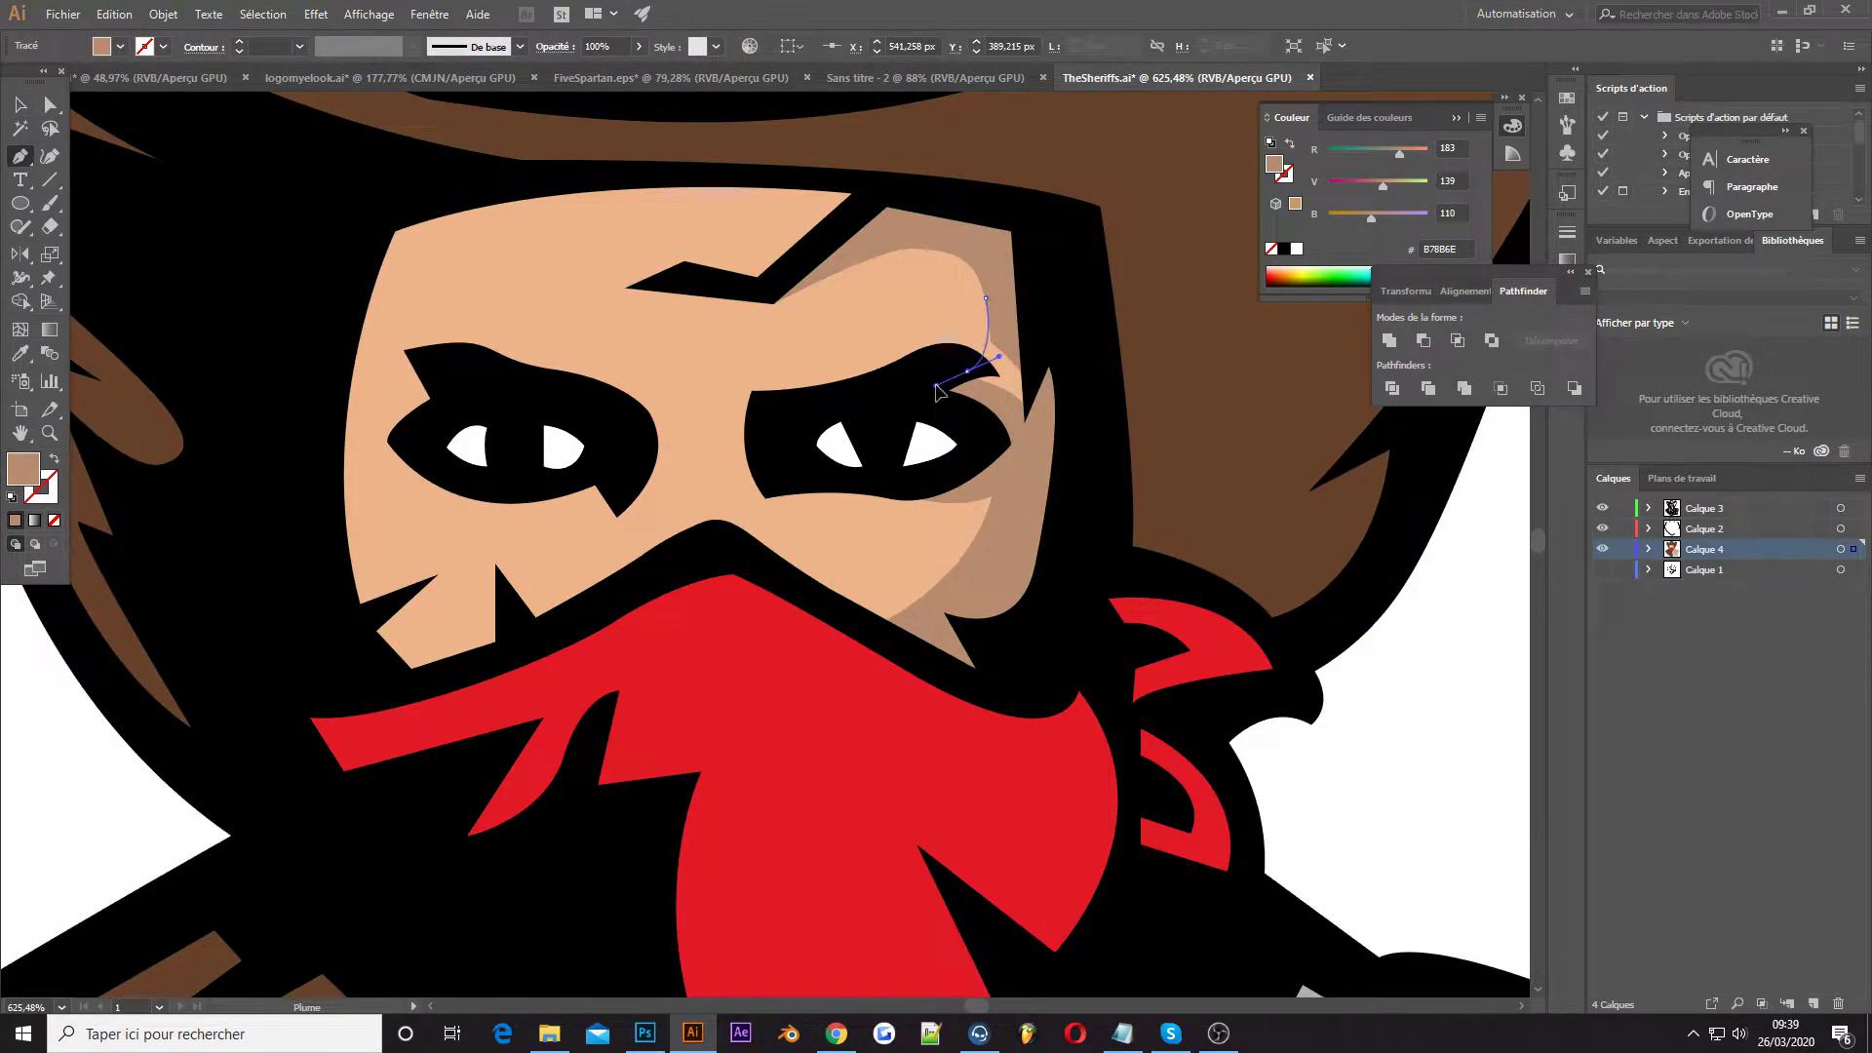
pyautogui.click(986, 421)
pyautogui.scroll(-5, 1054, 465)
pyautogui.press('z')
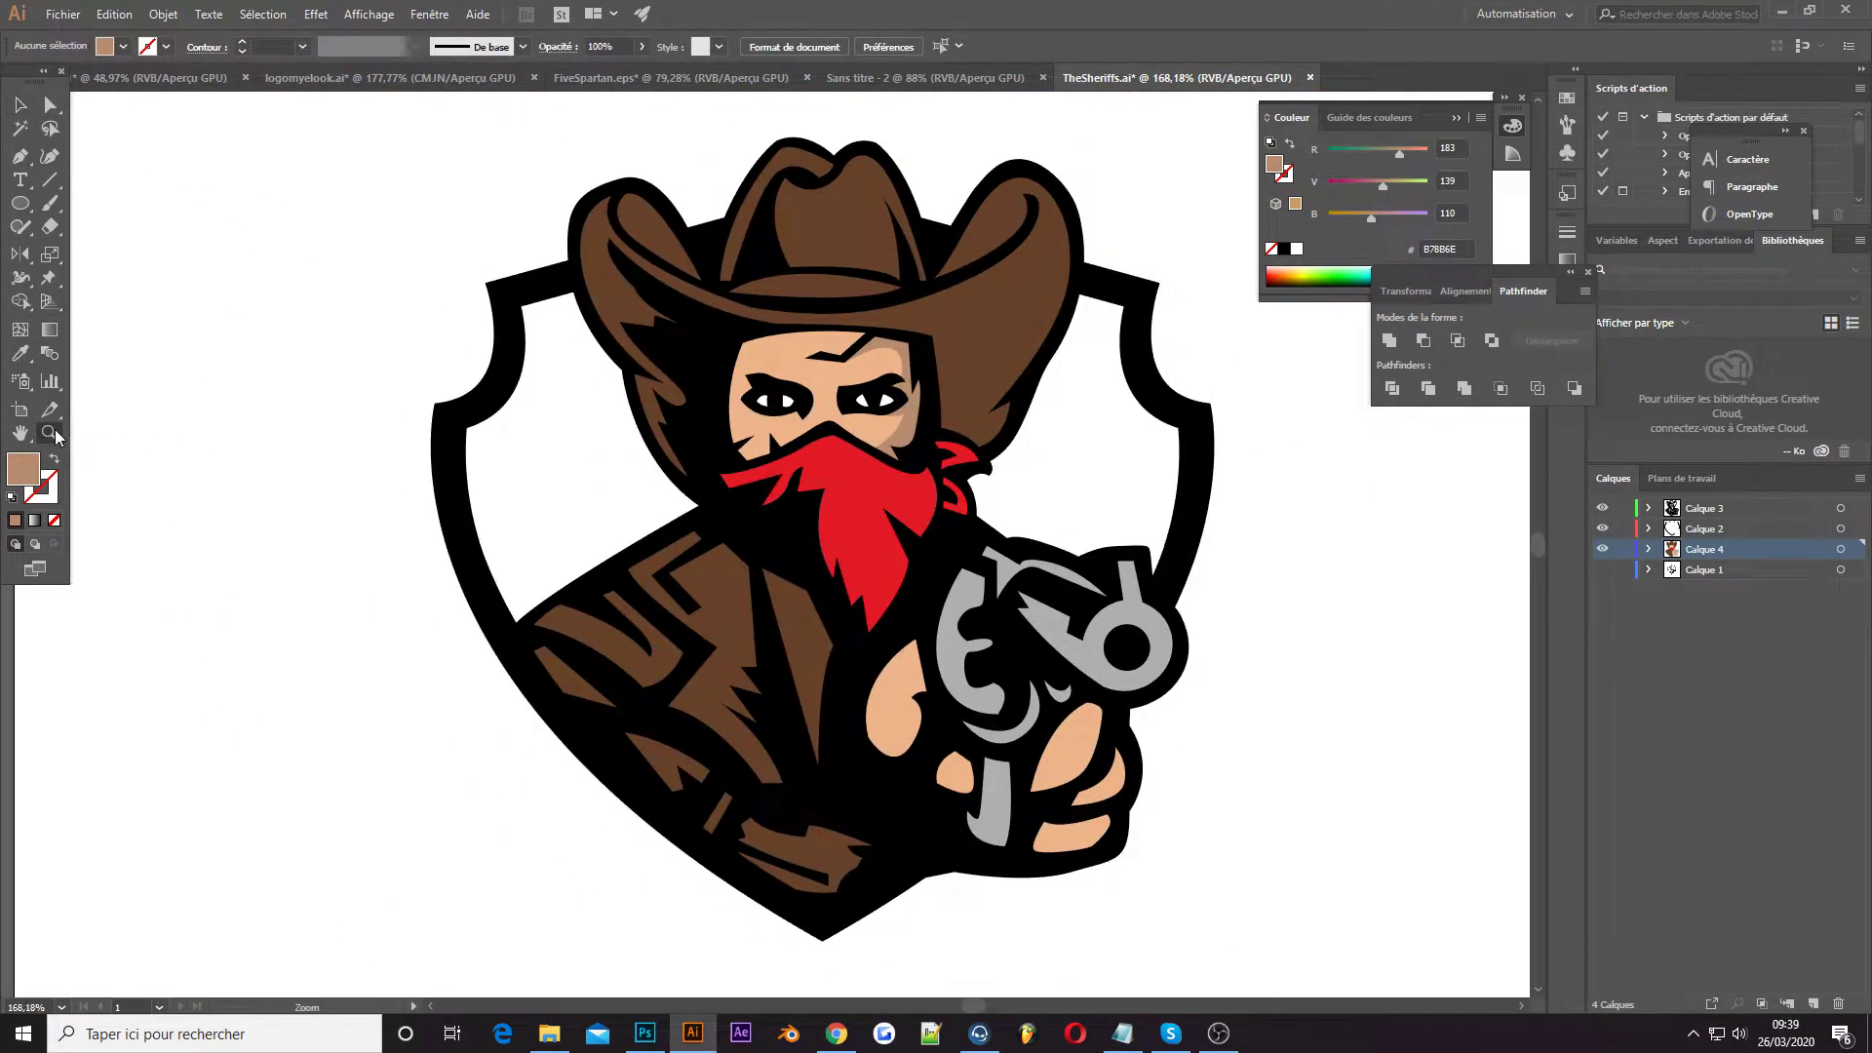
pyautogui.click(817, 396)
pyautogui.click(817, 397)
# Draw a four-point shadow shape on the lower face
pyautogui.press('p')
pyautogui.click(860, 553)
pyautogui.click(1040, 629)
pyautogui.click(1224, 626)
pyautogui.click(1212, 771)
pyautogui.click(860, 553)
# Zoom to the gun and draw a shadow over the gripping hand's fingers
pyautogui.press('z')
pyautogui.moveTo(531, 302)
pyautogui.mouseDown()
pyautogui.moveTo(473, 275)
pyautogui.moveTo(1334, 623)
pyautogui.mouseUp()
pyautogui.hotkey('ctrl', 'shift', 'a')
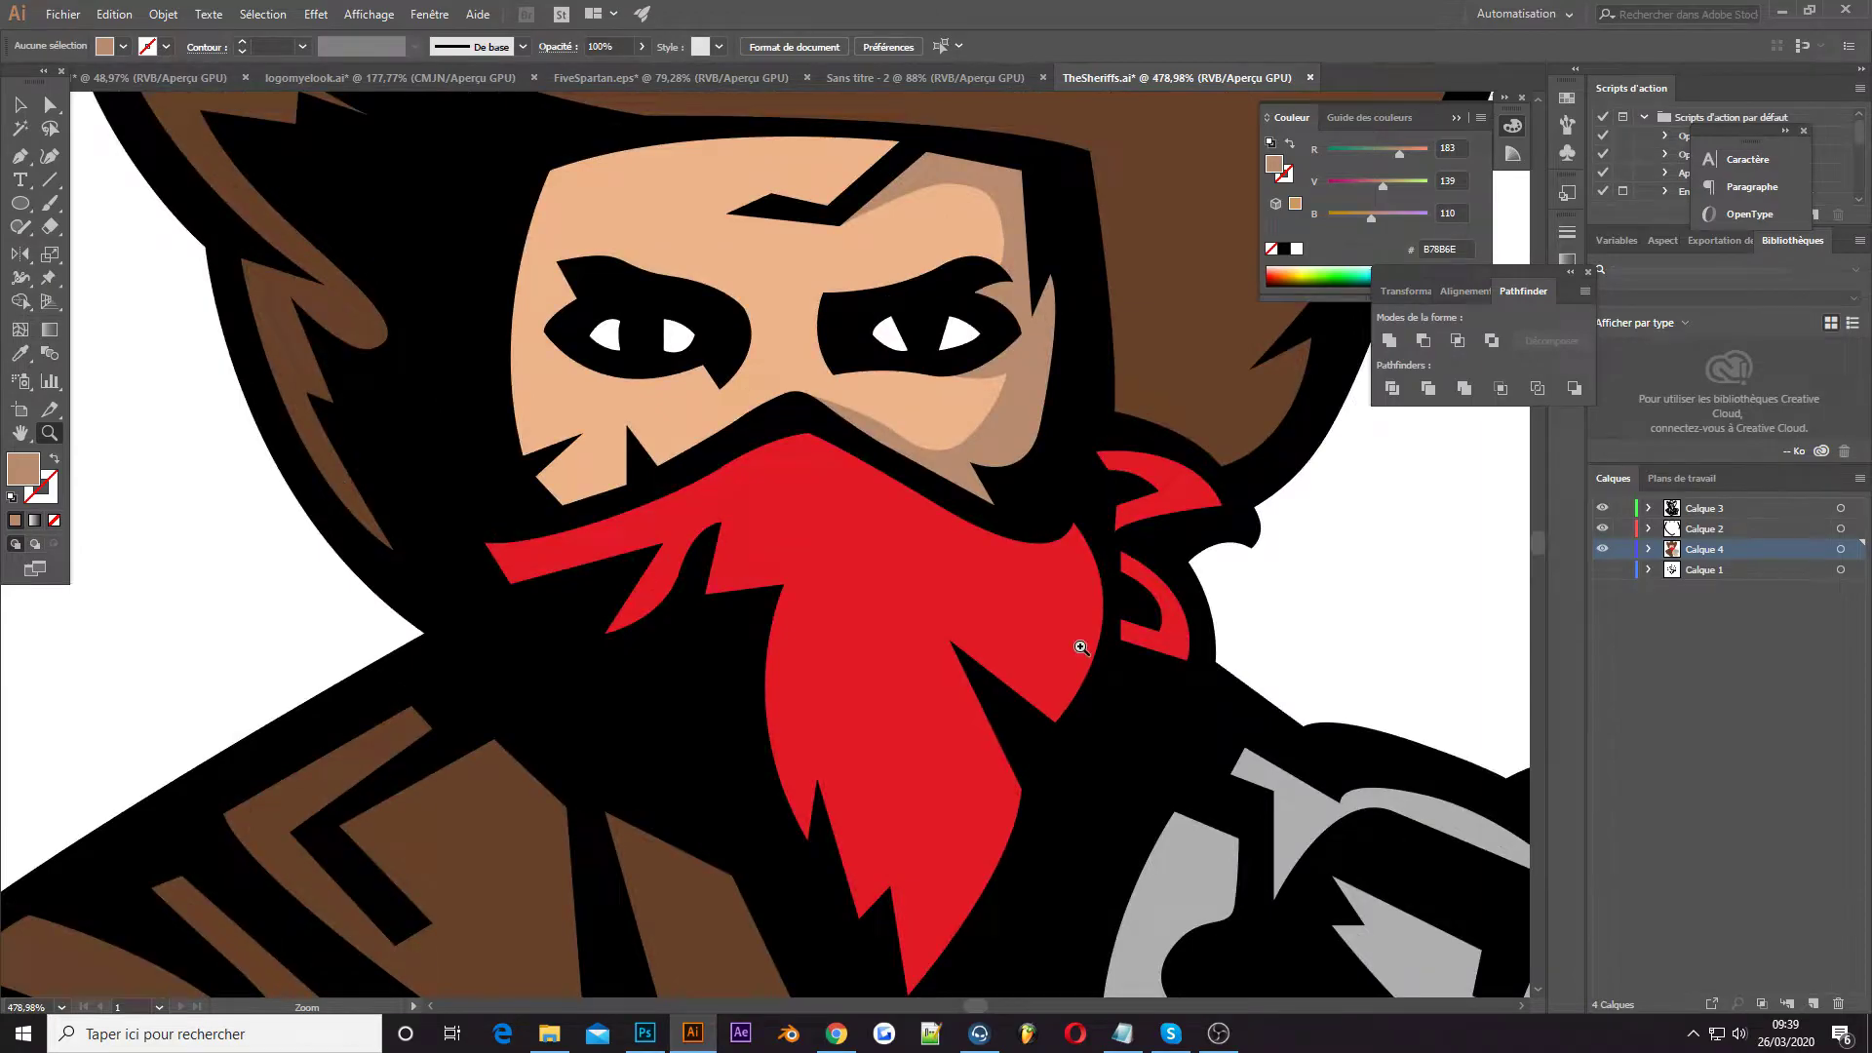
pyautogui.click(1334, 624)
pyautogui.press('p')
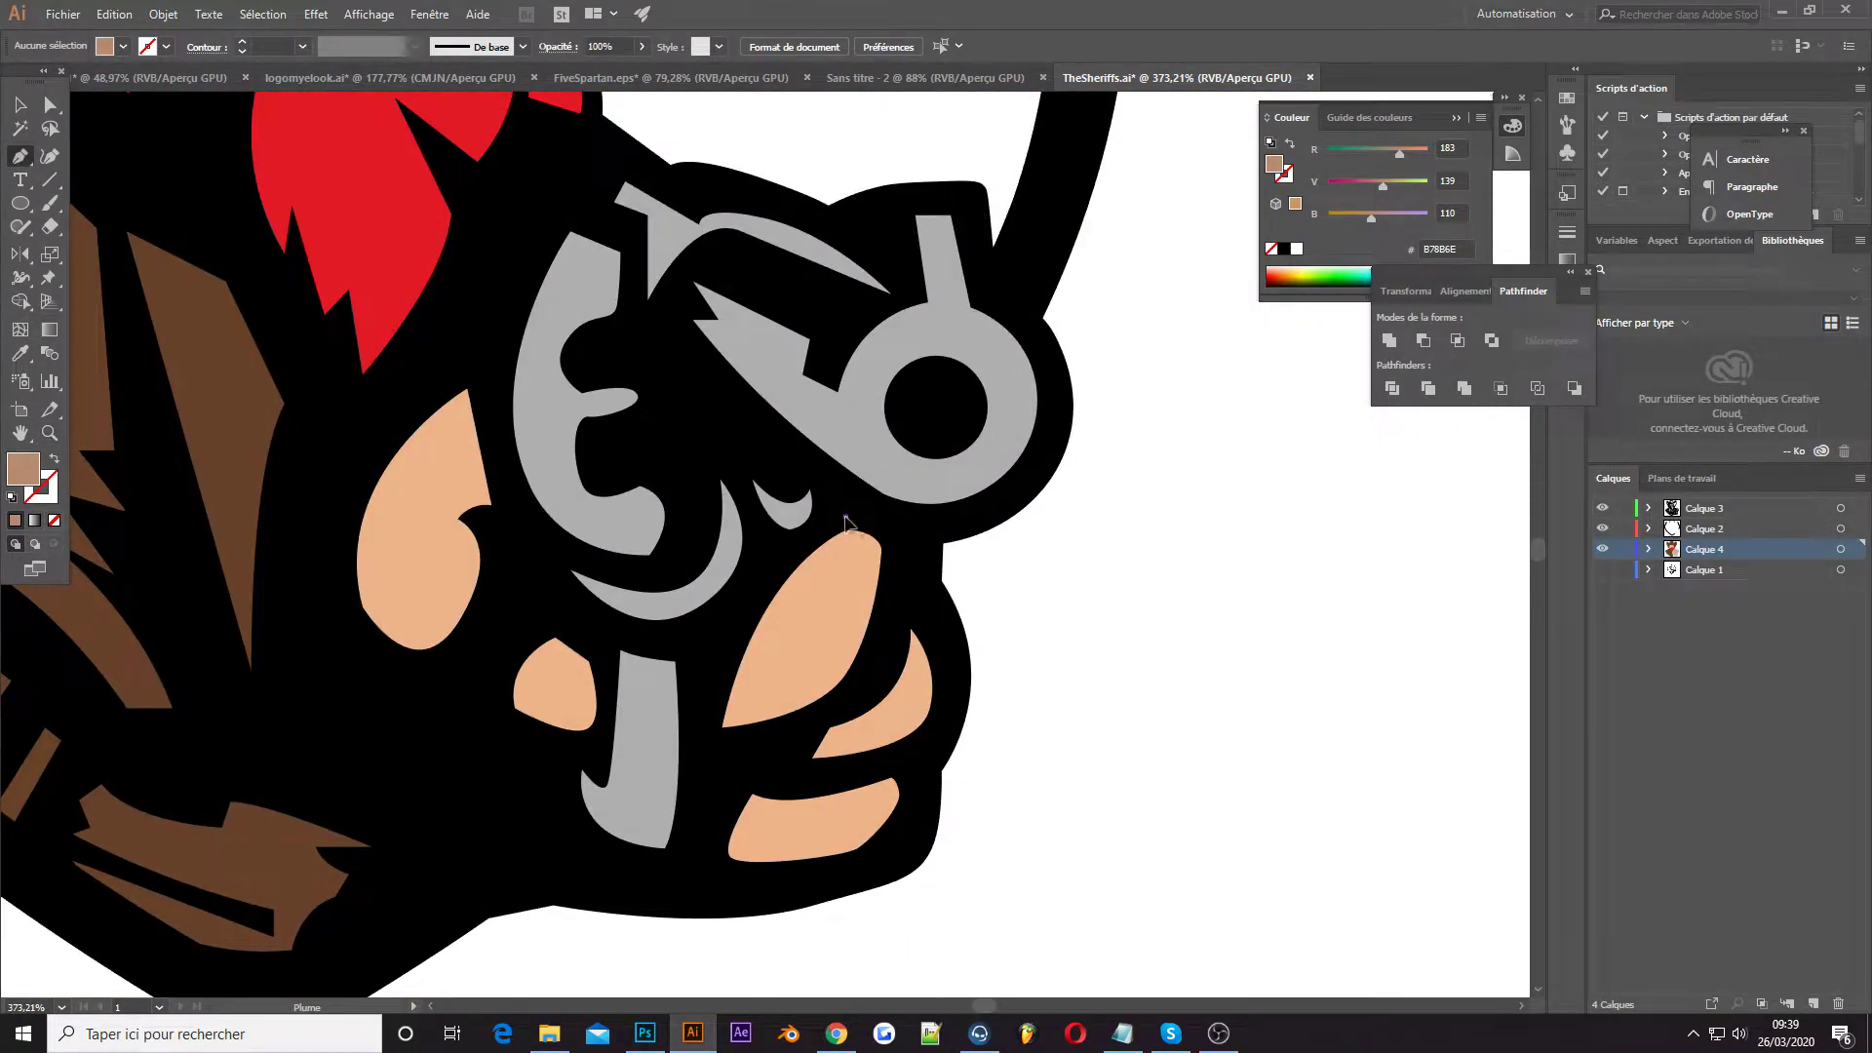
pyautogui.click(741, 590)
pyautogui.click(704, 726)
pyautogui.click(714, 876)
pyautogui.click(865, 867)
pyautogui.click(908, 844)
pyautogui.click(941, 734)
pyautogui.hotkey('ctrl', 'shift', 'a')
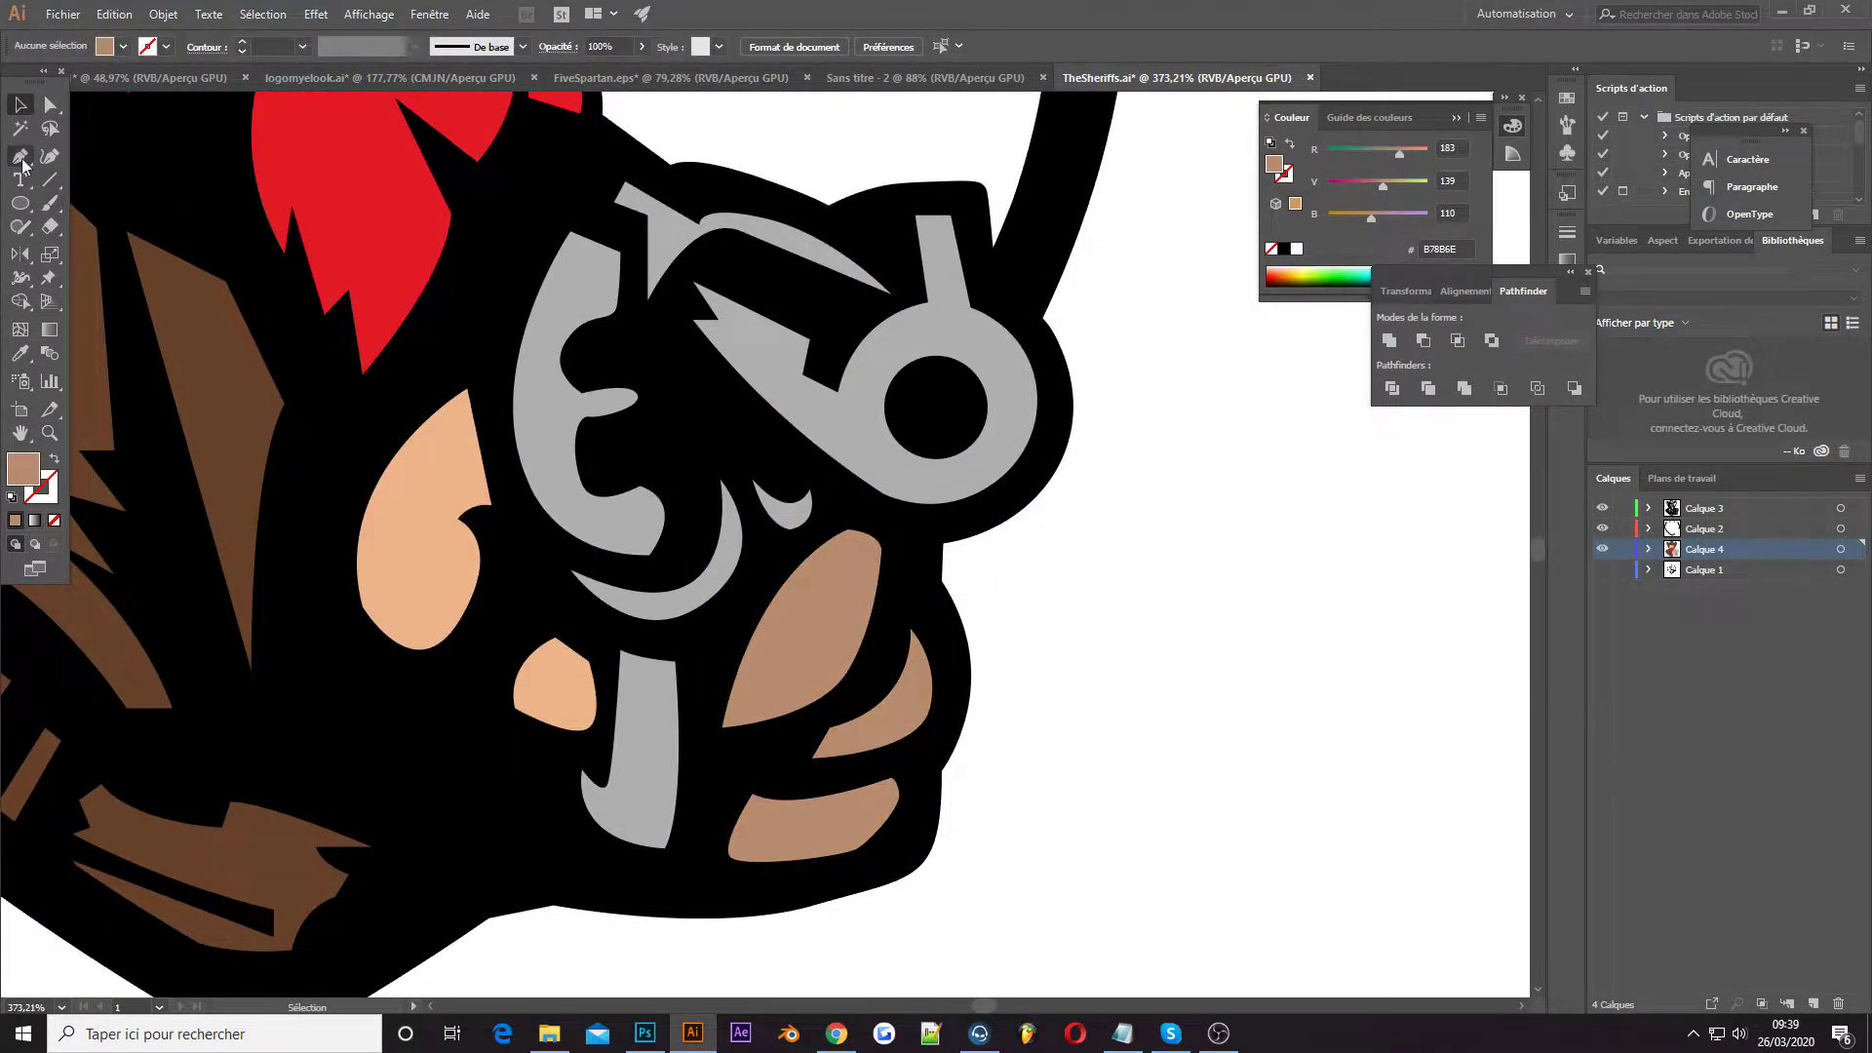
# Add curved shadows to the peach finger shapes left of the gun
pyautogui.click(491, 459)
pyautogui.moveTo(419, 552); pyautogui.dragTo(421, 649)
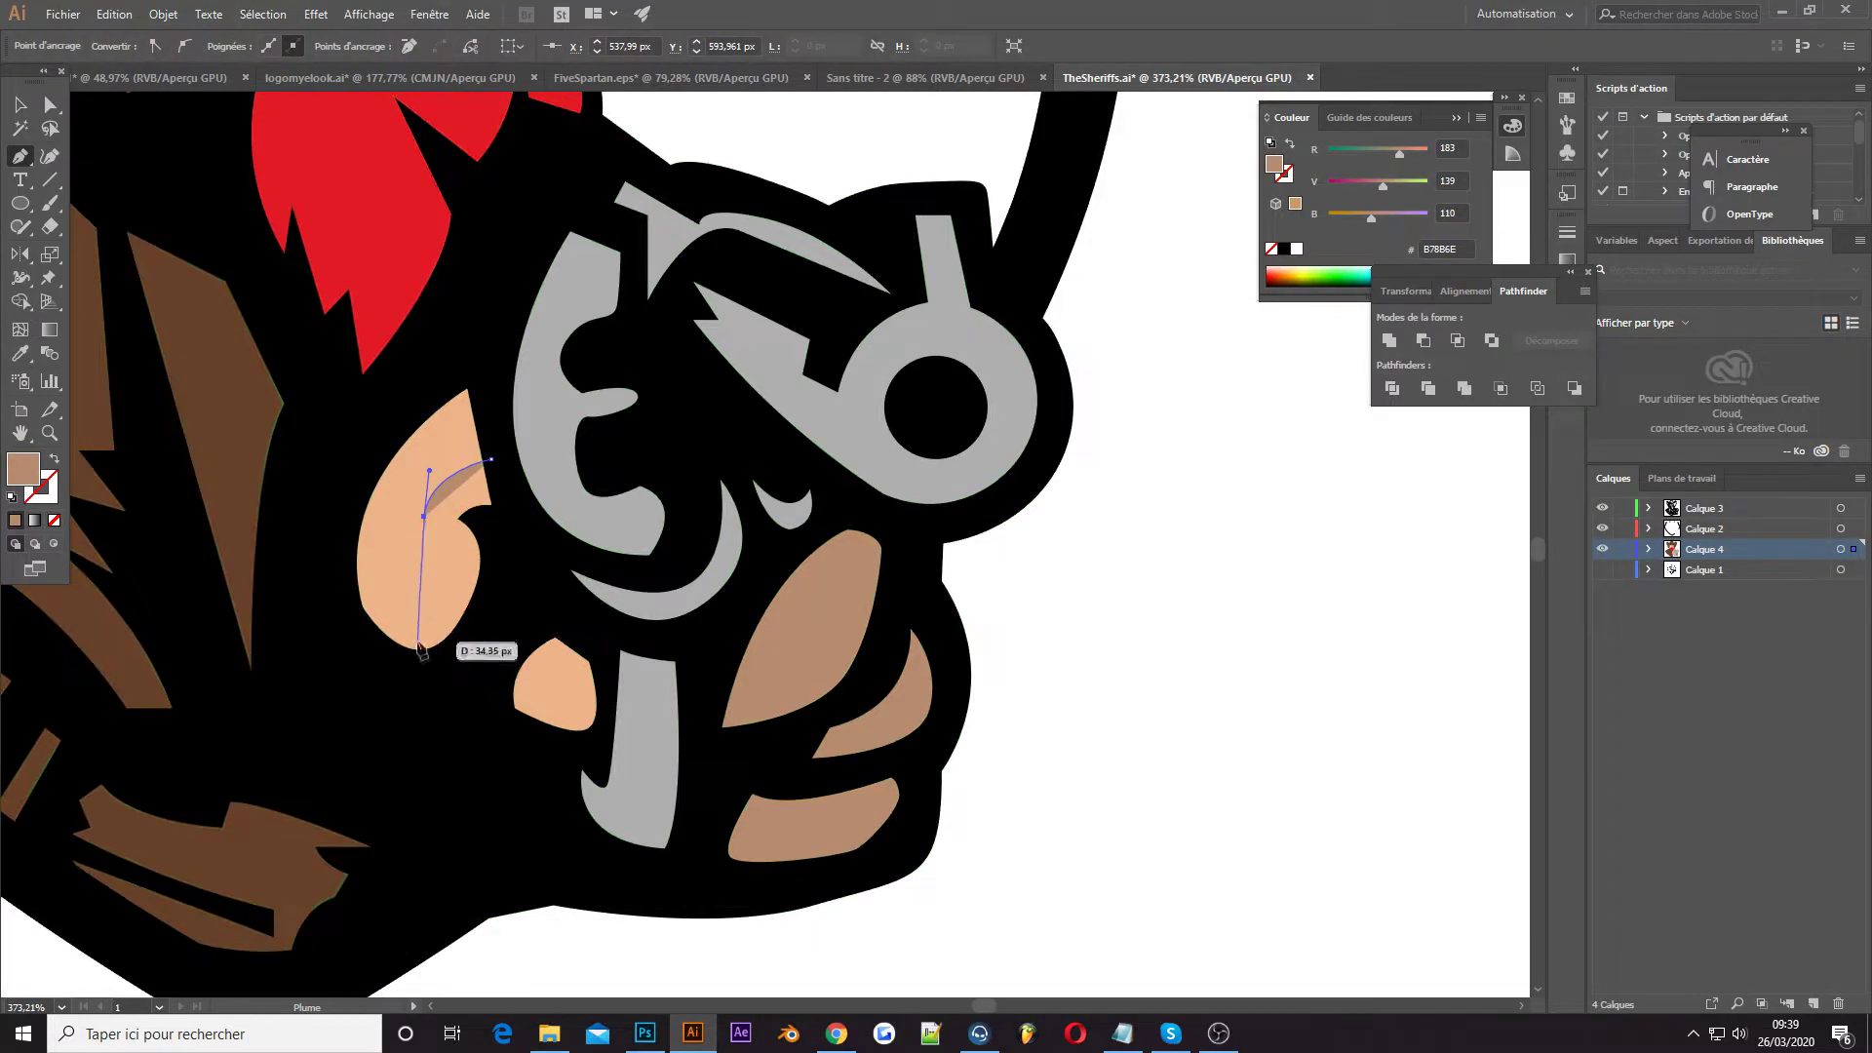
pyautogui.moveTo(329, 749); pyautogui.dragTo(417, 647)
pyautogui.click(490, 458)
pyautogui.click(536, 639)
pyautogui.moveTo(570, 738); pyautogui.dragTo(548, 809)
pyautogui.click(537, 638)
pyautogui.scroll(-3, 585, 682)
pyautogui.scroll(1, 1072, 655)
pyautogui.scroll(3, 1072, 655)
# Begin another curved shadow on the peach finger shape
pyautogui.press('p')
pyautogui.click(844, 519)
pyautogui.moveTo(890, 568); pyautogui.dragTo(883, 658)
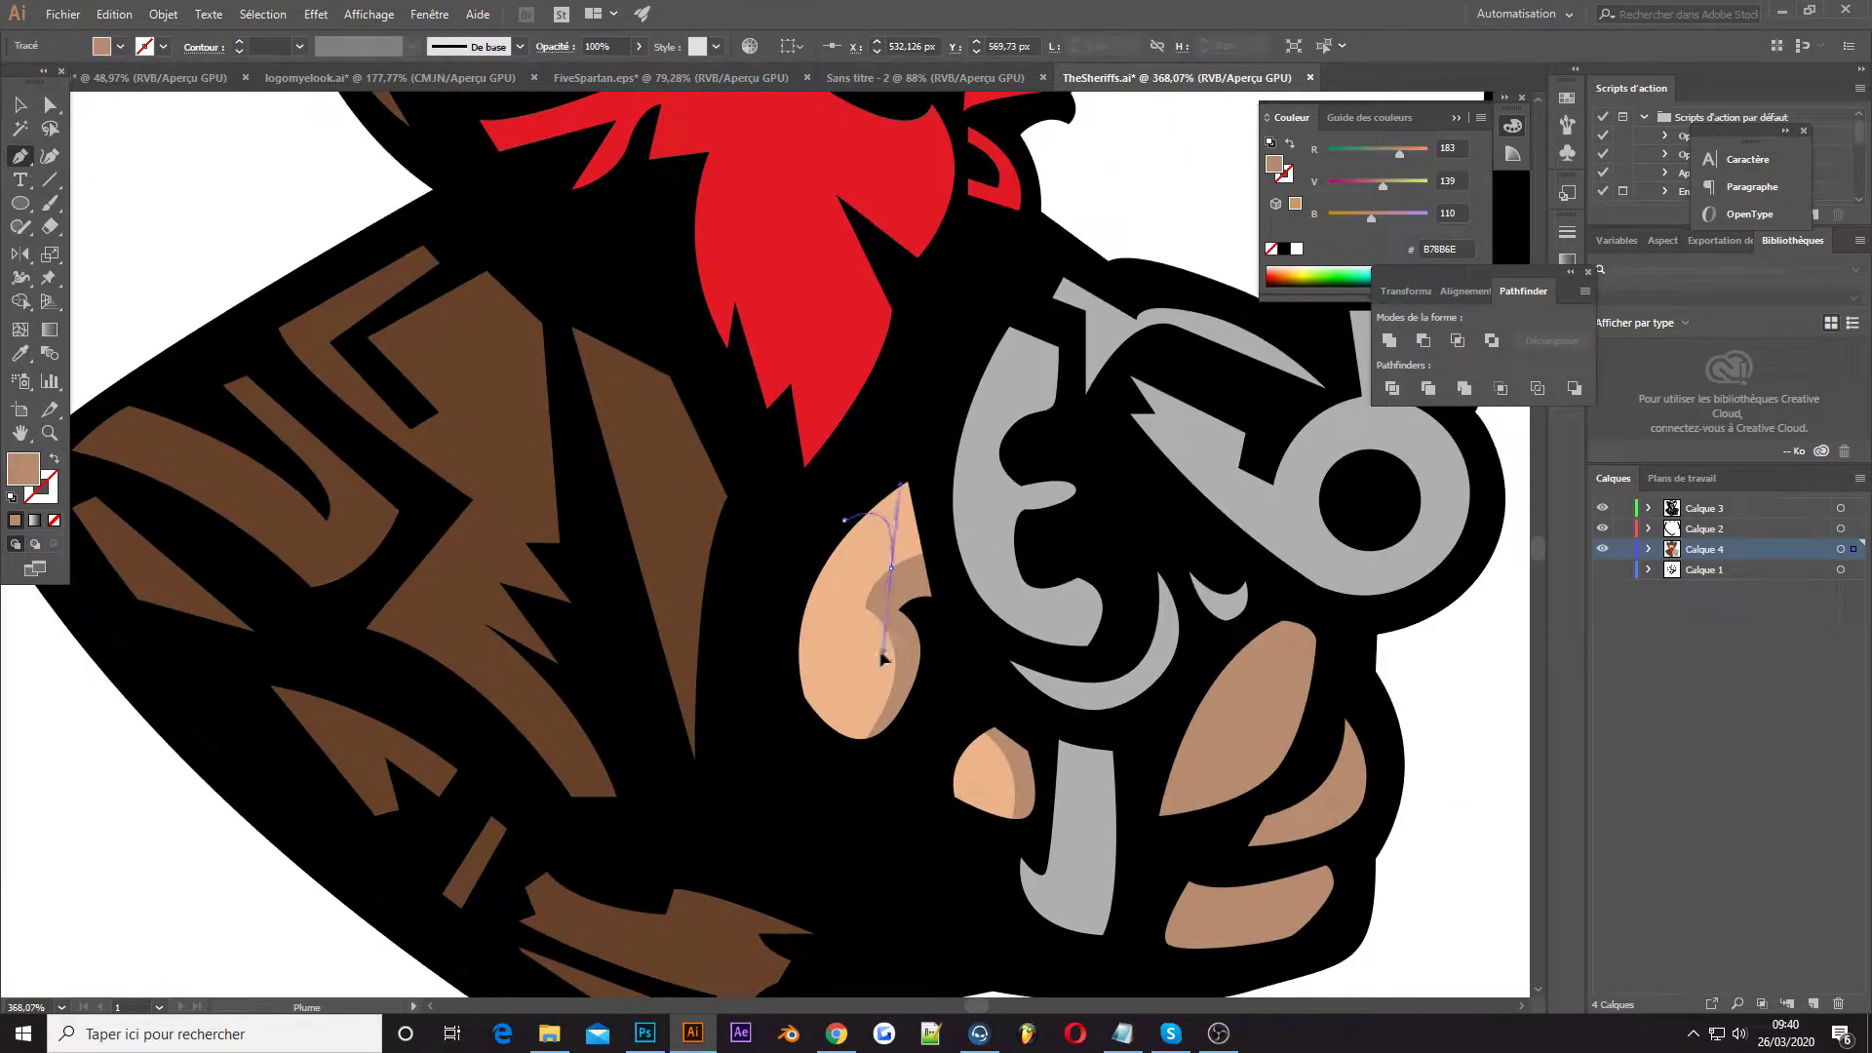
pyautogui.click(848, 615)
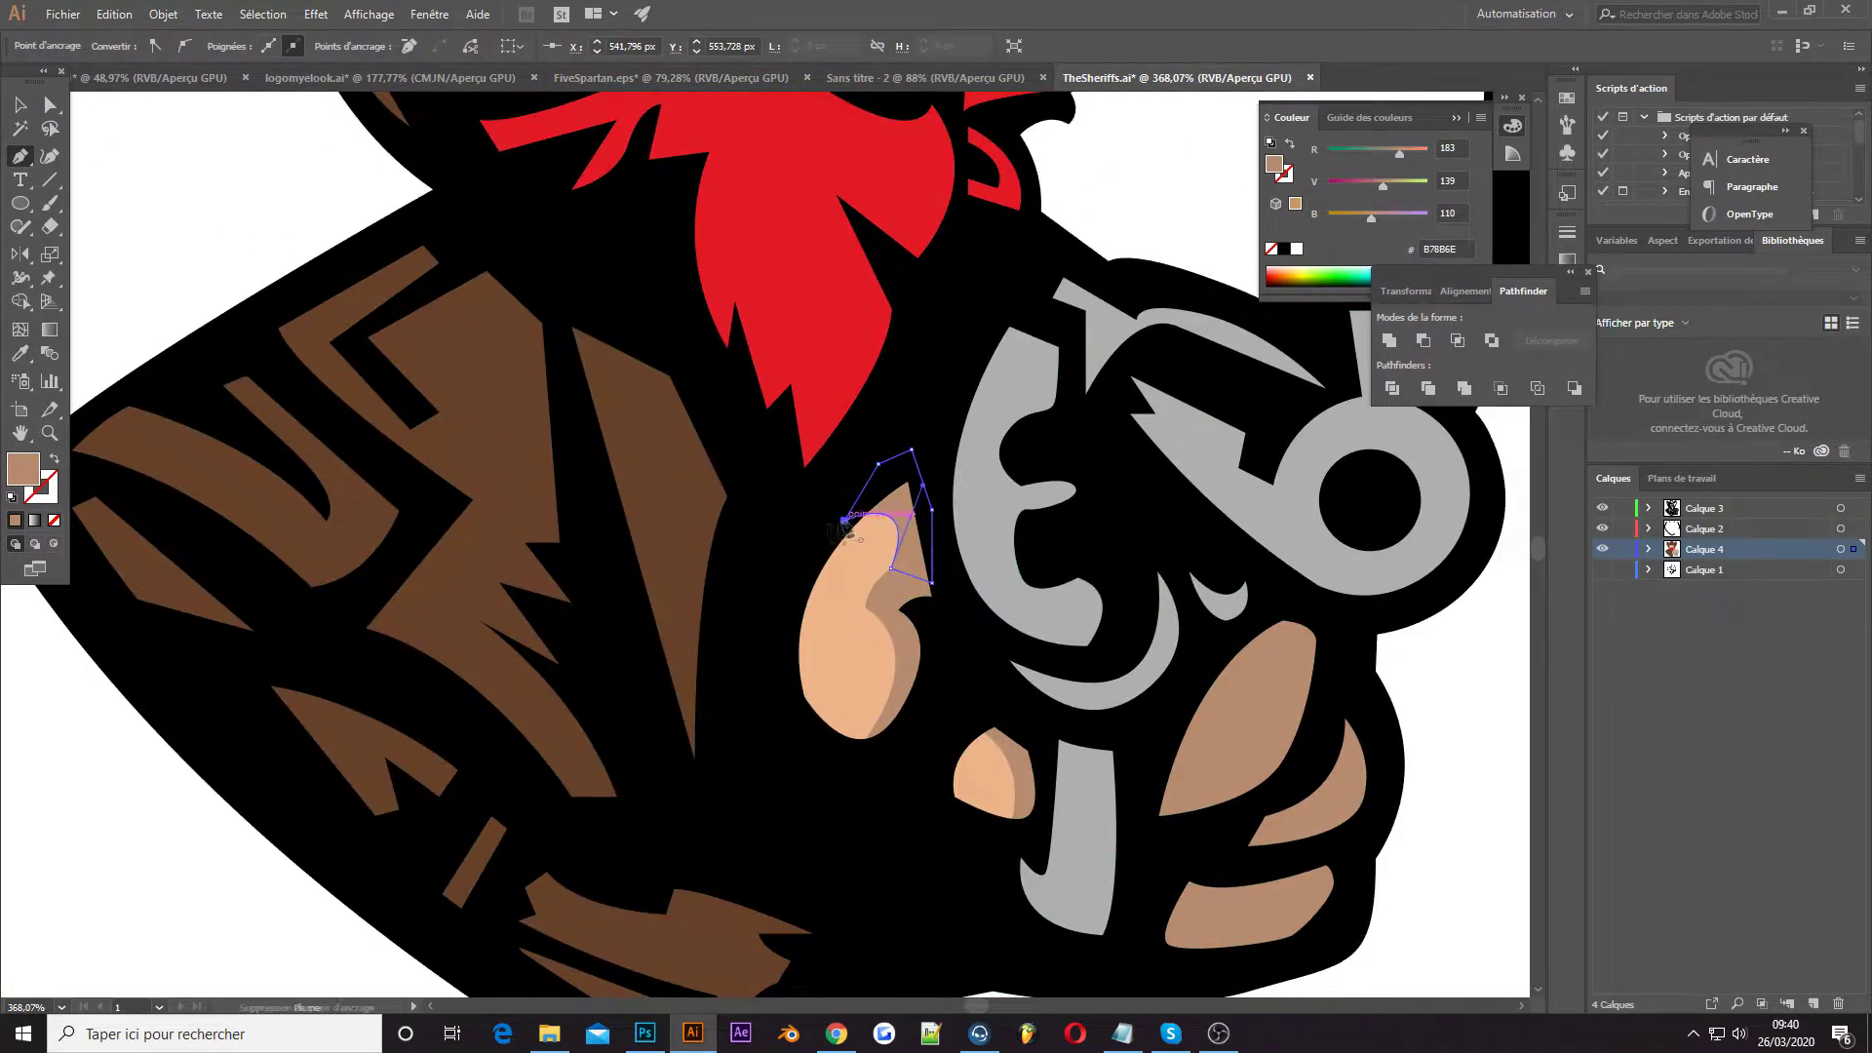
pyautogui.press('z')
pyautogui.scroll(-5, 987, 463)
pyautogui.scroll(3, 1249, 601)
pyautogui.scroll(1, 1252, 590)
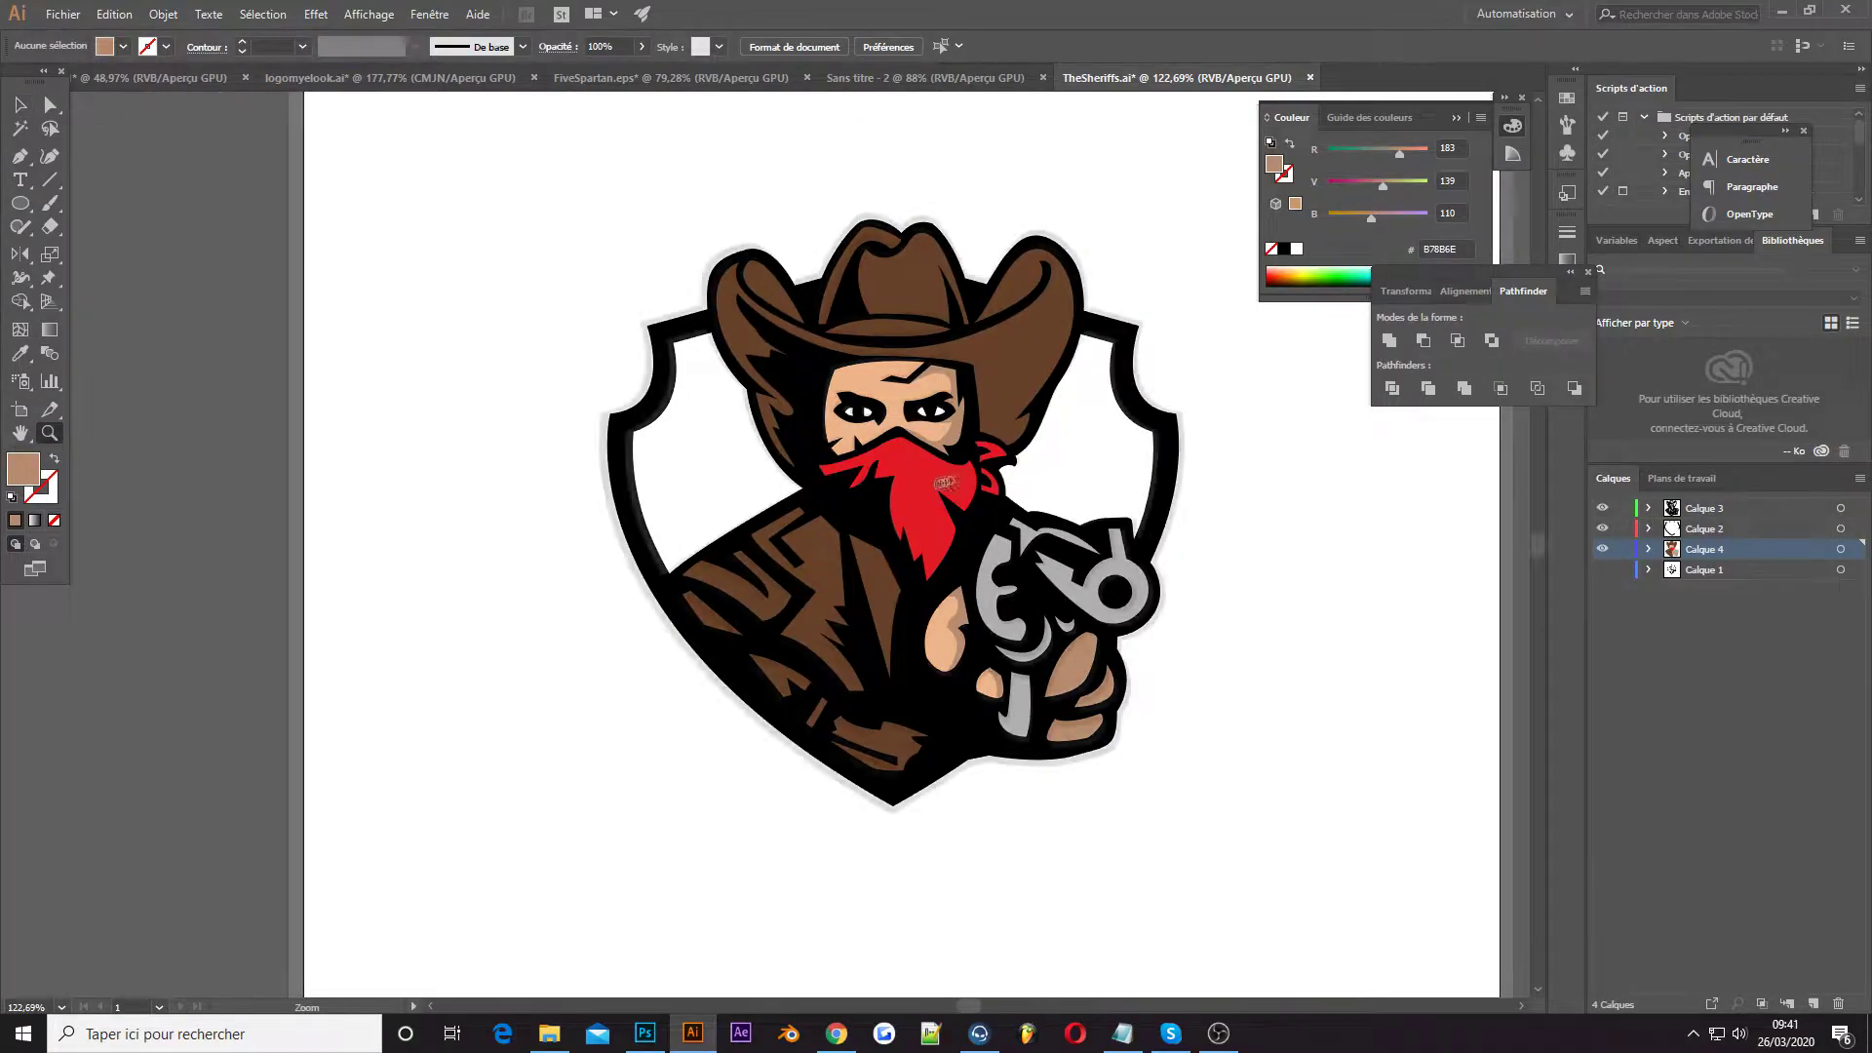
pyautogui.scroll(5, 952, 283)
pyautogui.click(19, 354)
# Sample the bandana red and darken the fill to AD1A29
pyautogui.click(877, 585)
pyautogui.doubleClick(22, 469)
pyautogui.click(1489, 683)
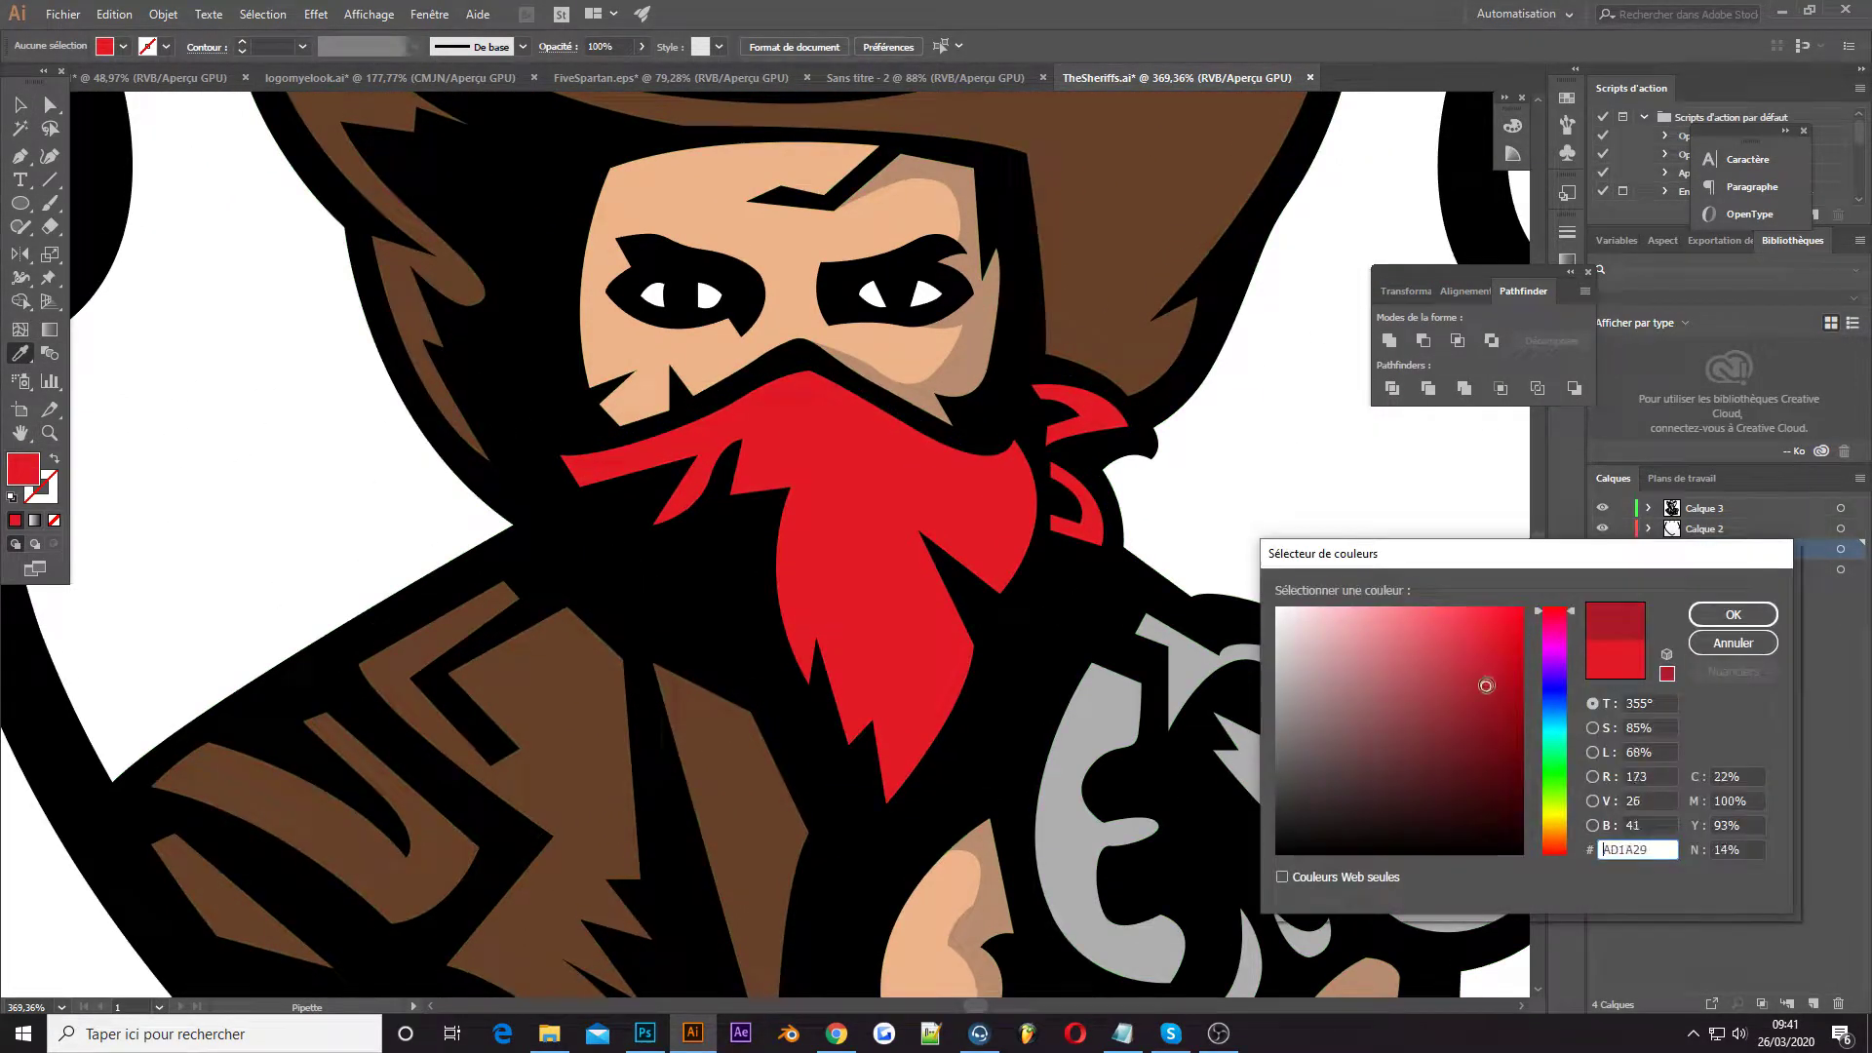
pyautogui.click(1732, 615)
pyautogui.click(19, 156)
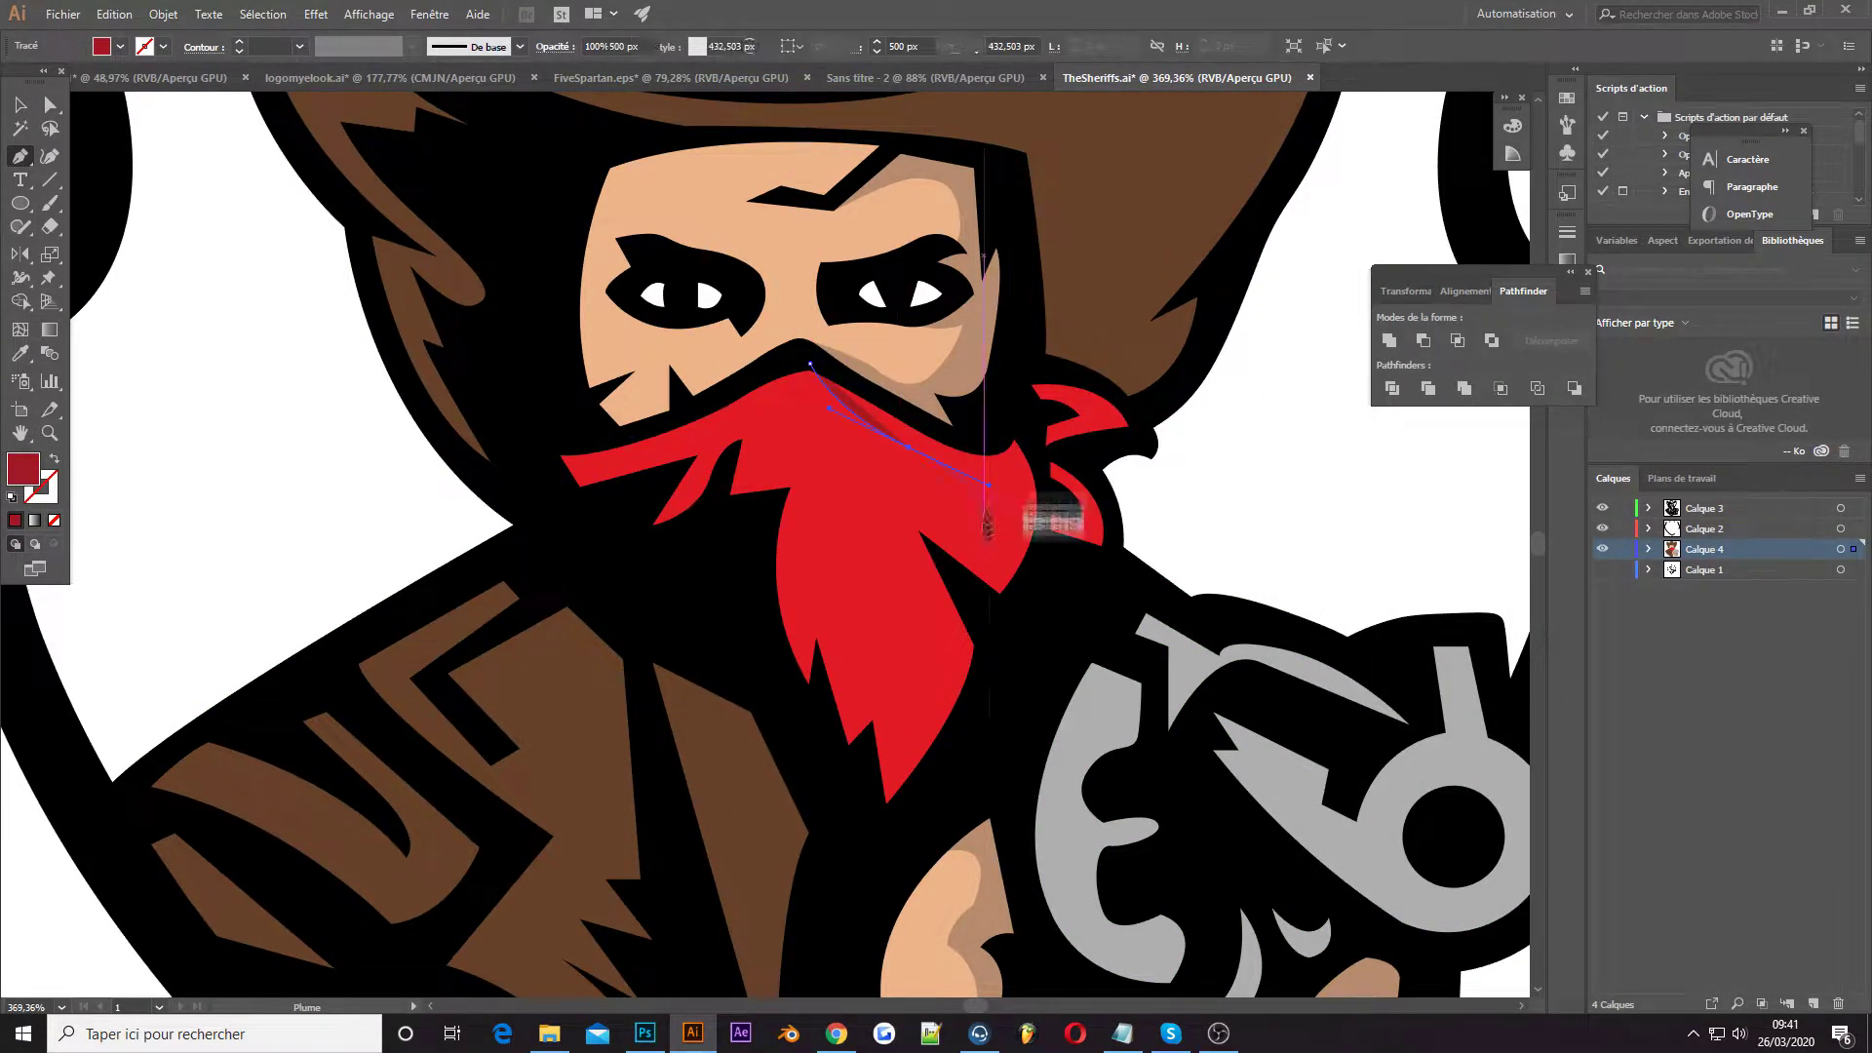
# Draw a large shadow shape down the bandana's right side up to the hat brim
pyautogui.click(952, 570)
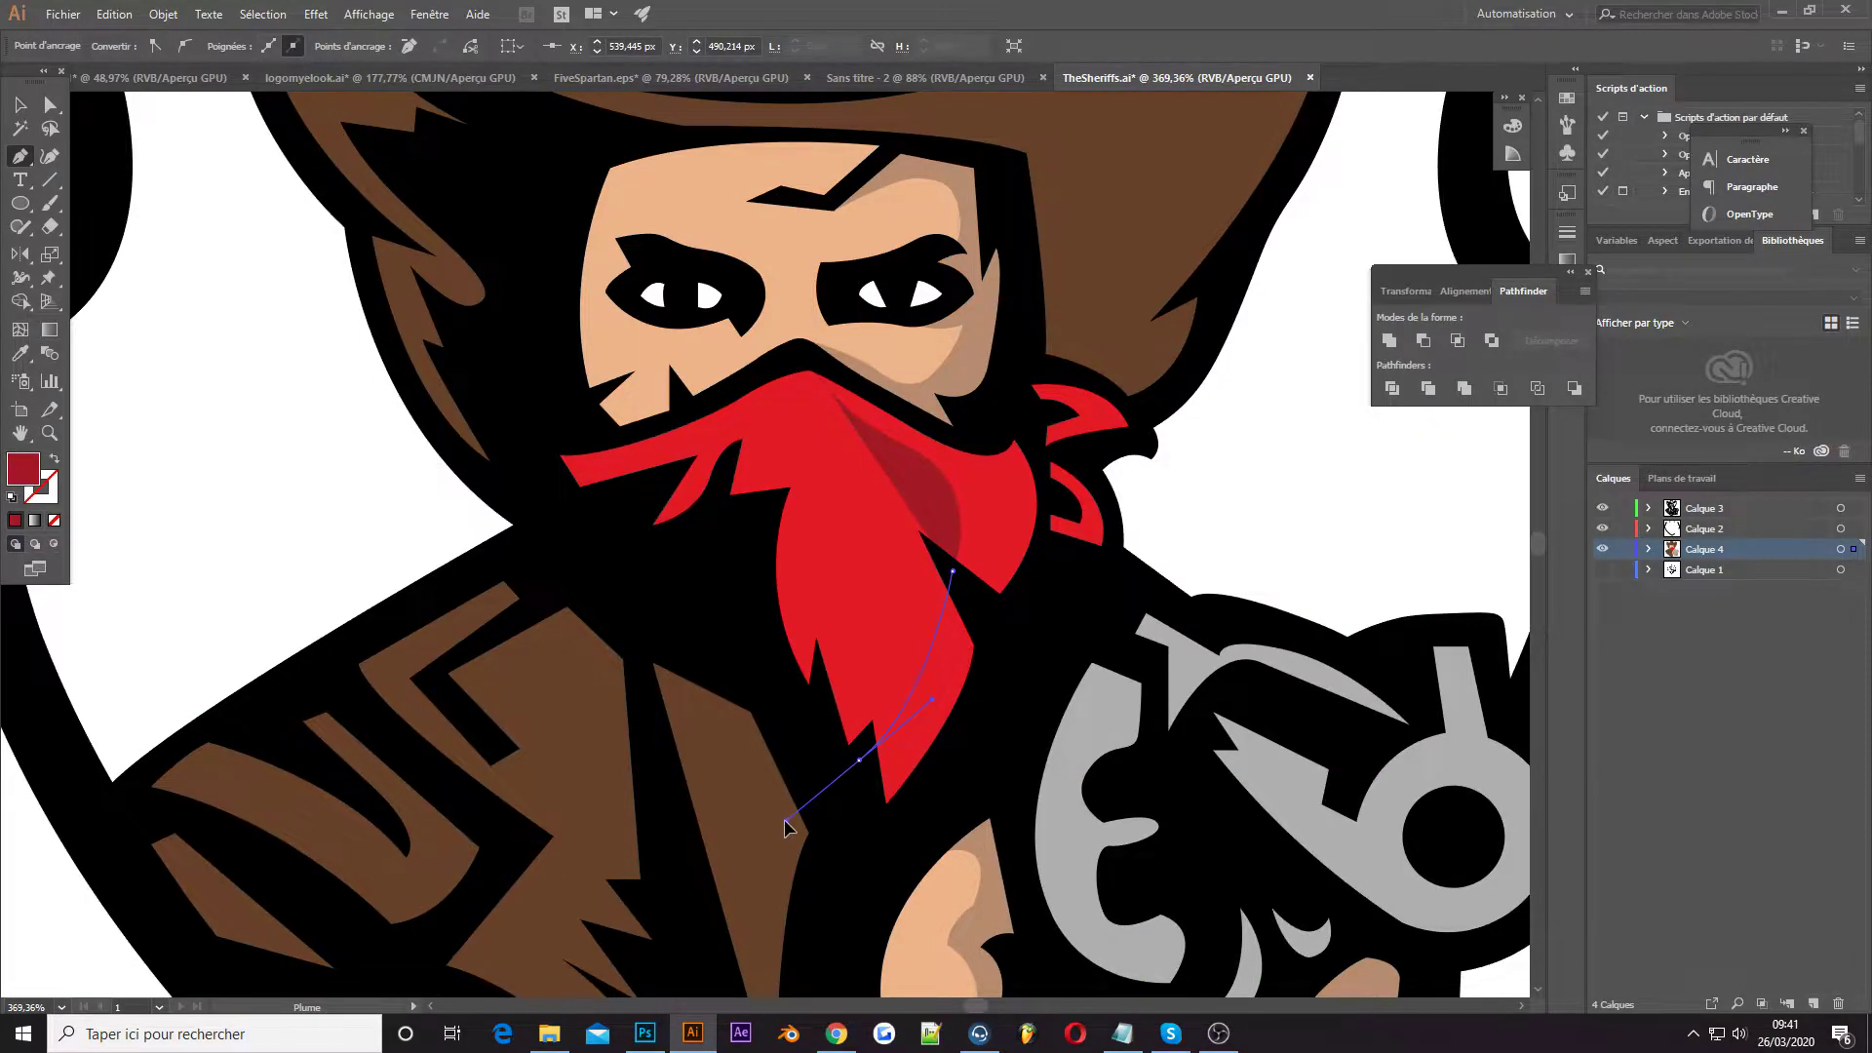
pyautogui.click(871, 834)
pyautogui.click(986, 773)
pyautogui.click(1033, 661)
pyautogui.click(1102, 567)
pyautogui.click(1081, 455)
pyautogui.click(1142, 432)
pyautogui.click(1031, 360)
pyautogui.click(984, 426)
pyautogui.click(946, 436)
pyautogui.click(840, 378)
pyautogui.click(811, 365)
# Add two small shadow triangles on the bandana
pyautogui.click(925, 535)
pyautogui.click(983, 543)
pyautogui.click(965, 586)
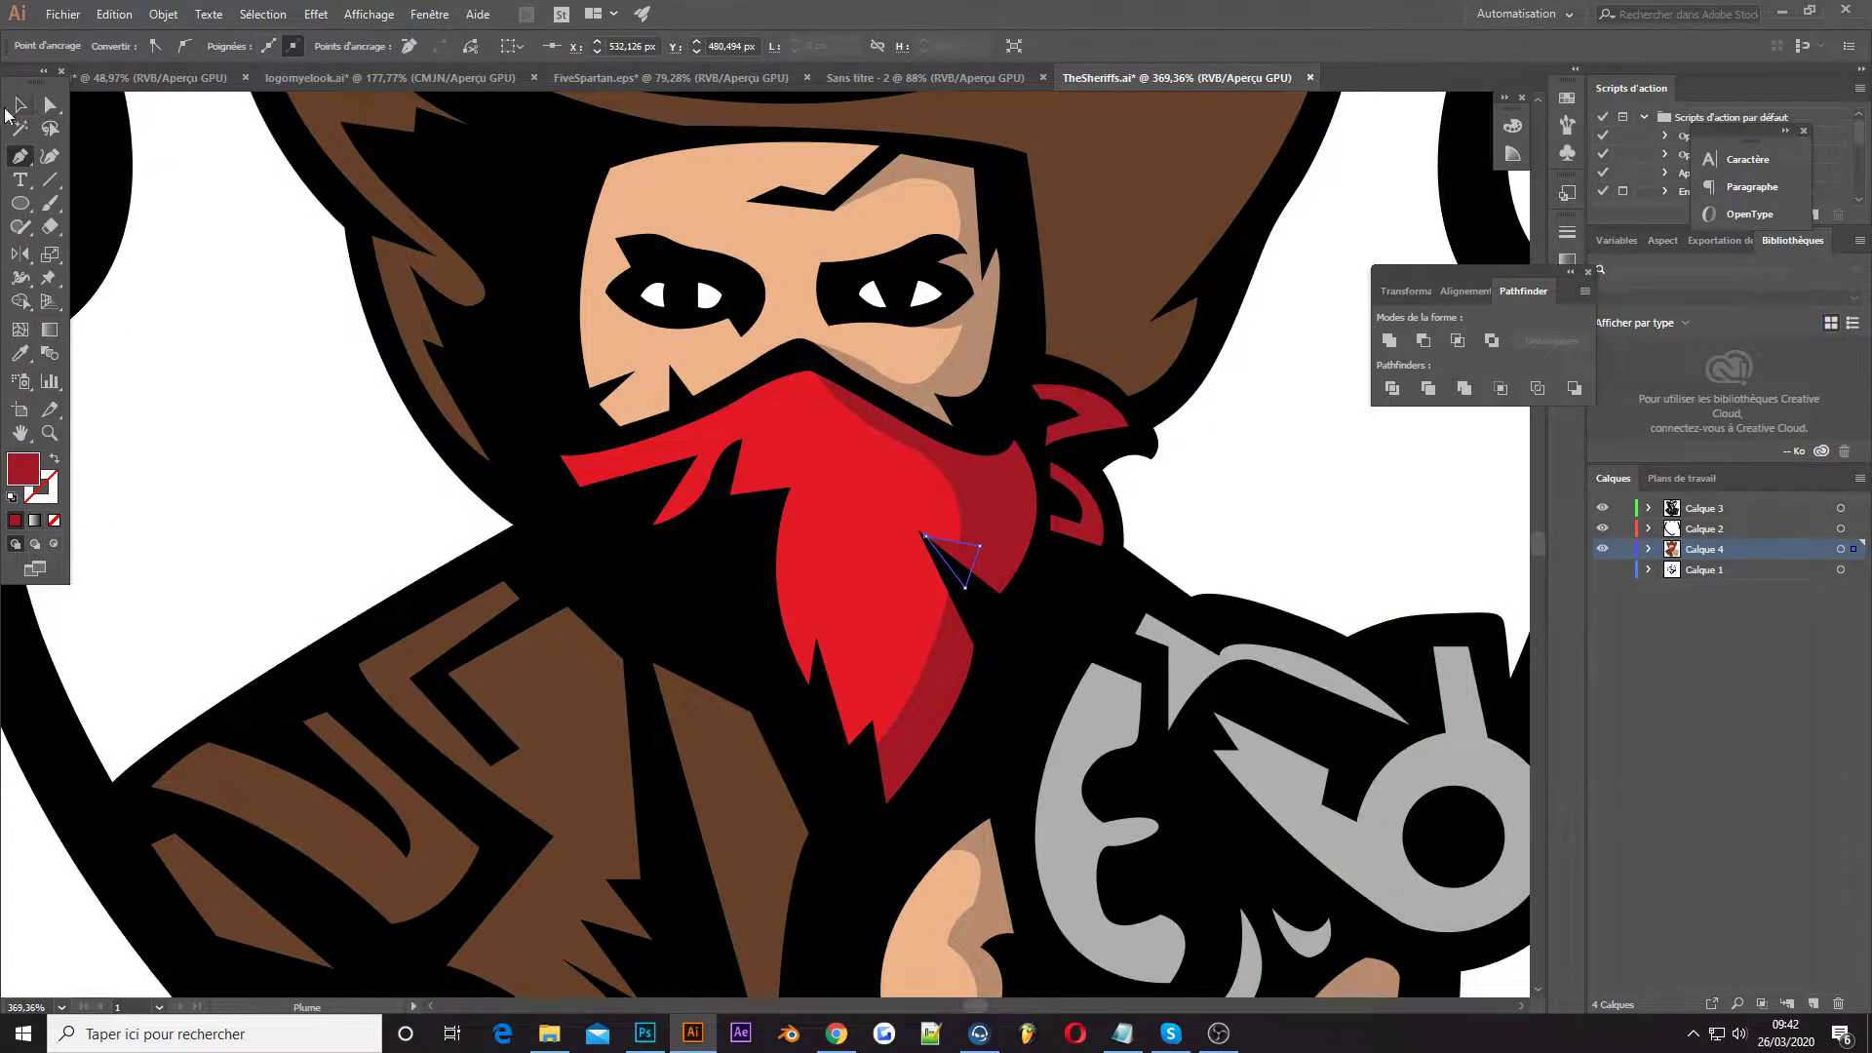
pyautogui.click(858, 766)
pyautogui.click(895, 747)
pyautogui.click(872, 722)
pyautogui.scroll(-3, 872, 740)
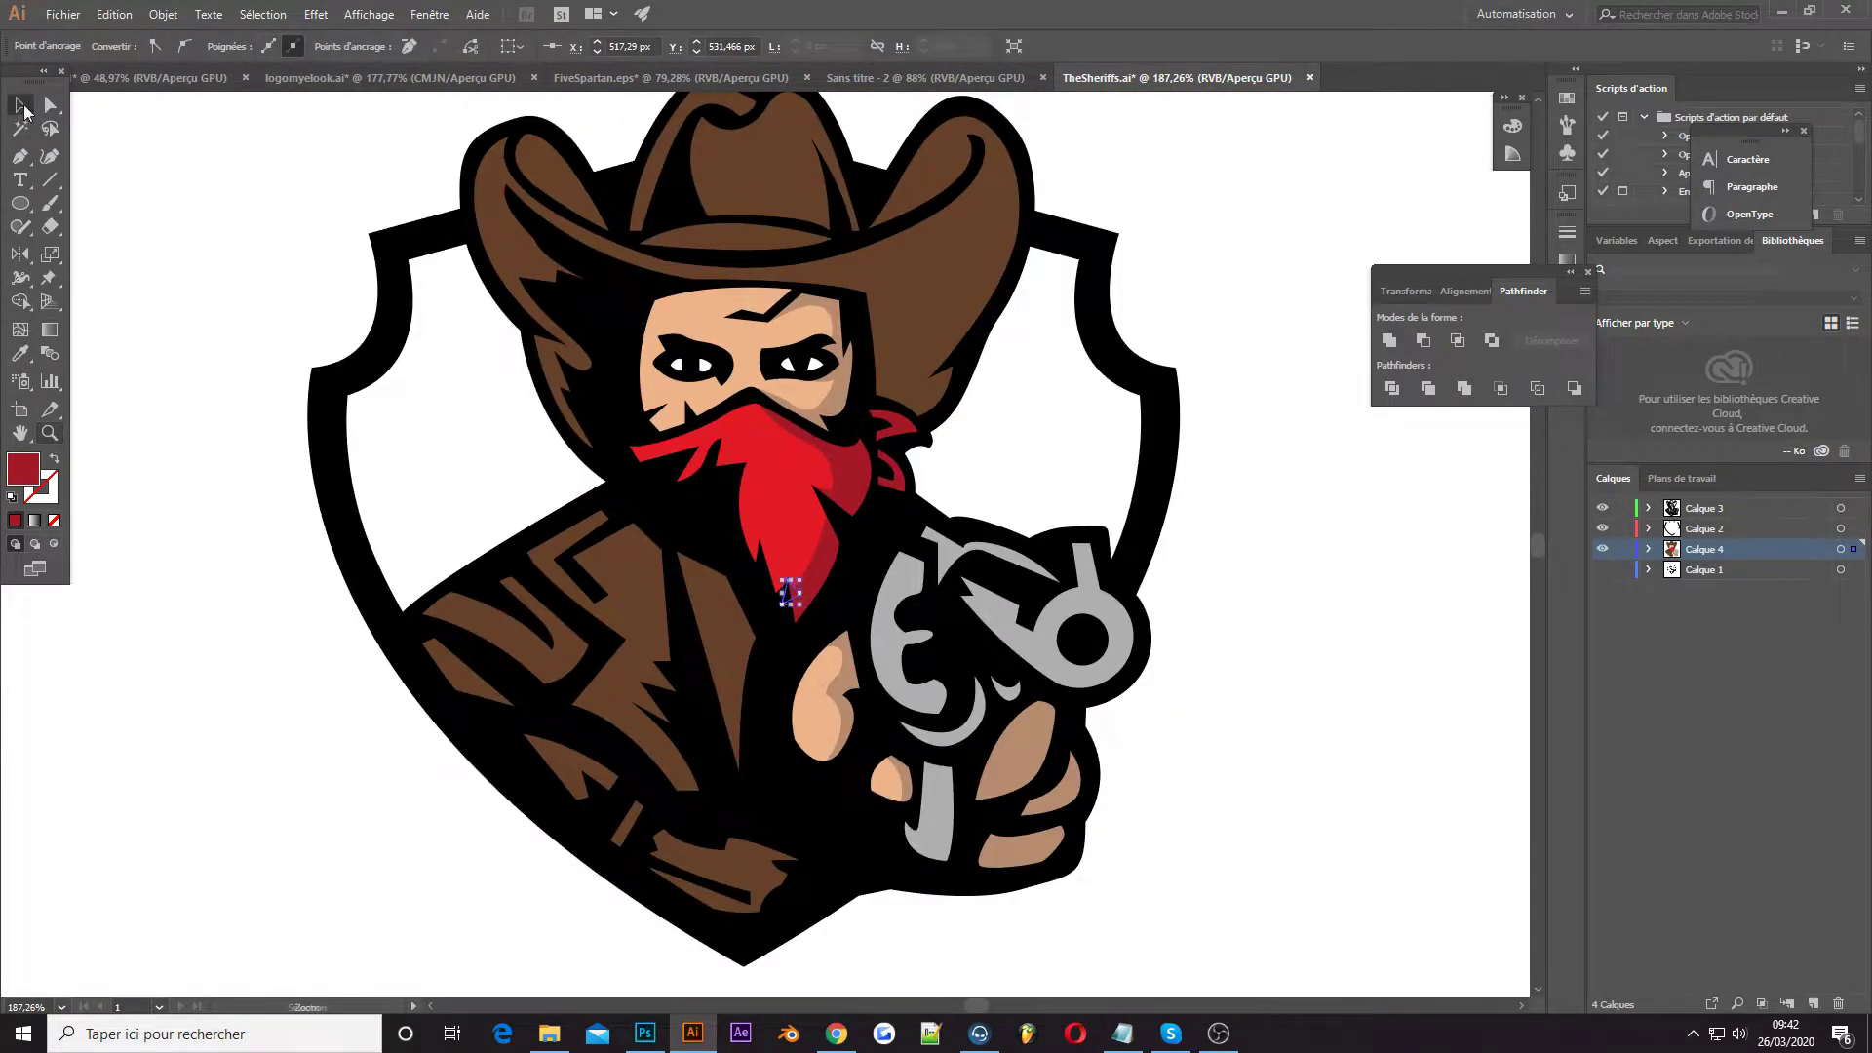
# Set the fill to a darker grey for the revolver shading
pyautogui.press('i')
pyautogui.doubleClick(23, 473)
pyautogui.click(1732, 612)
pyautogui.scroll(2, 827, 444)
pyautogui.press('p')
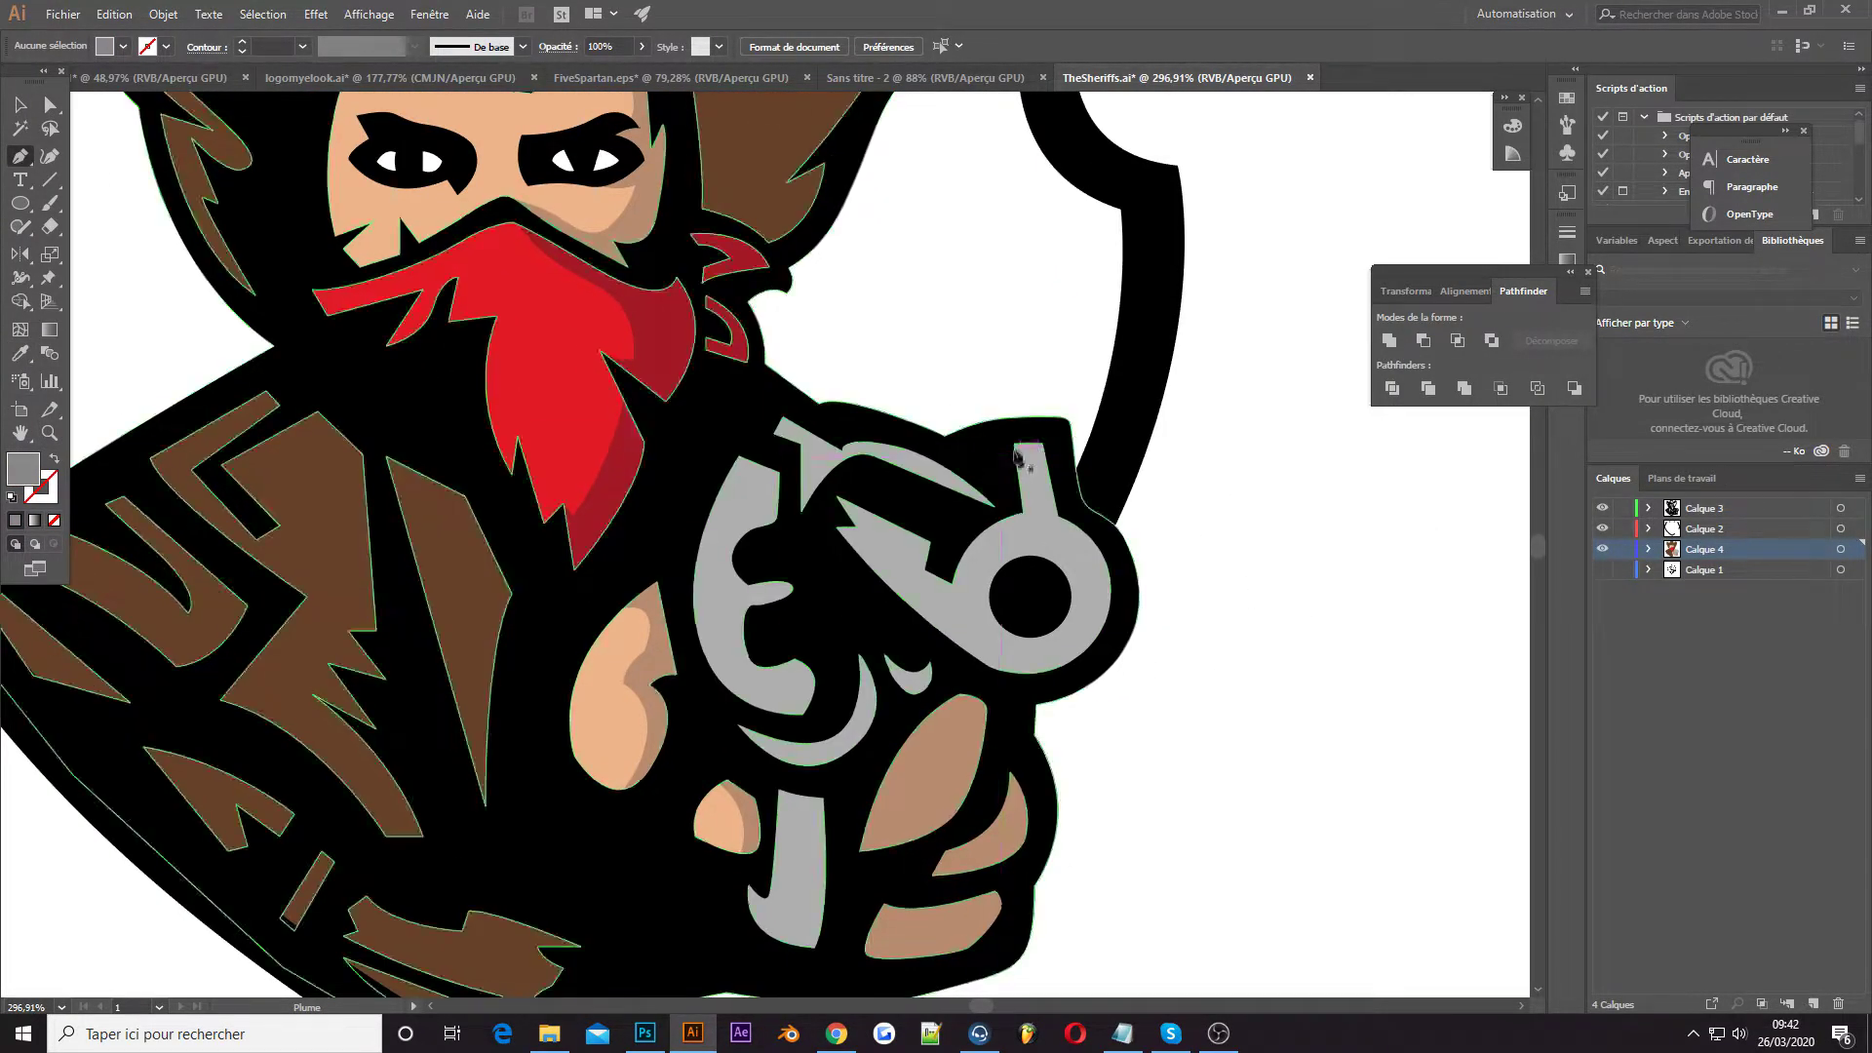
# Draw a darker grey shadow around the gun cylinder and hammer
pyautogui.click(955, 550)
pyautogui.moveTo(1030, 533)
pyautogui.mouseDown()
pyautogui.moveTo(1062, 541)
pyautogui.moveTo(1093, 640)
pyautogui.mouseUp()
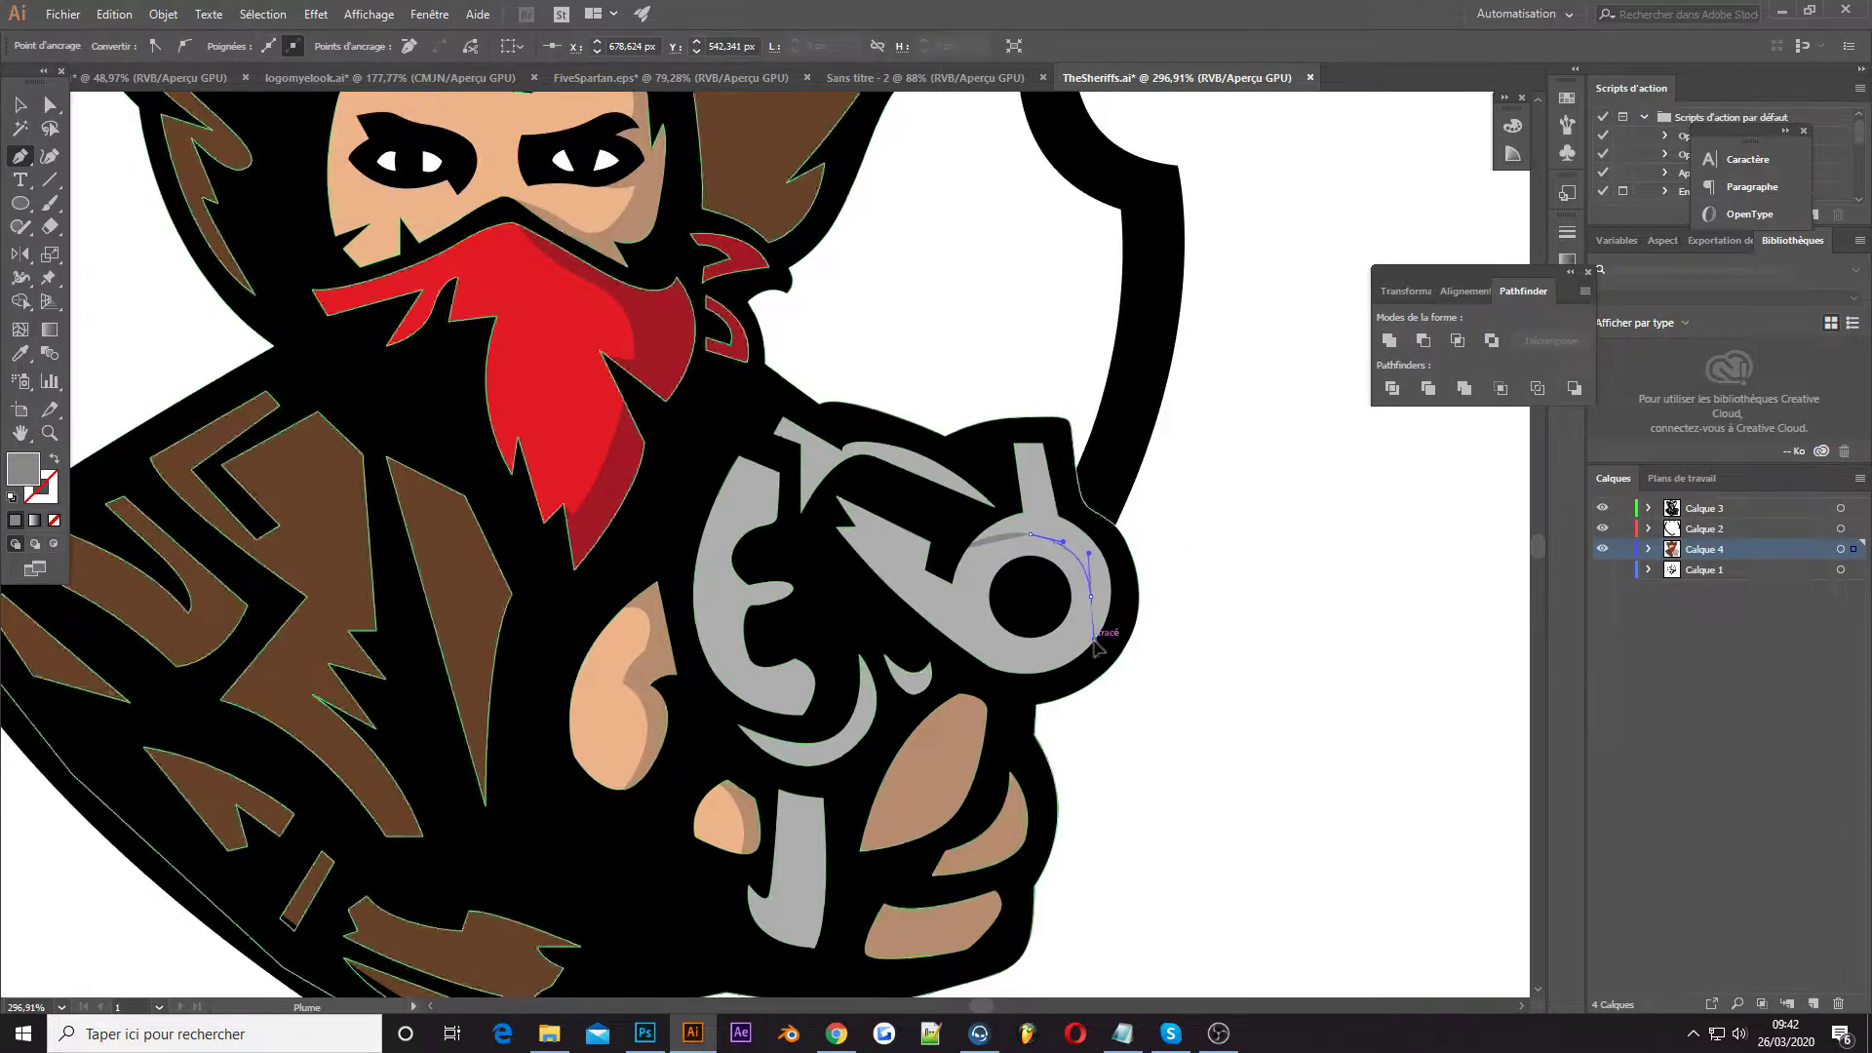
pyautogui.click(1071, 488)
pyautogui.click(1041, 426)
pyautogui.click(979, 434)
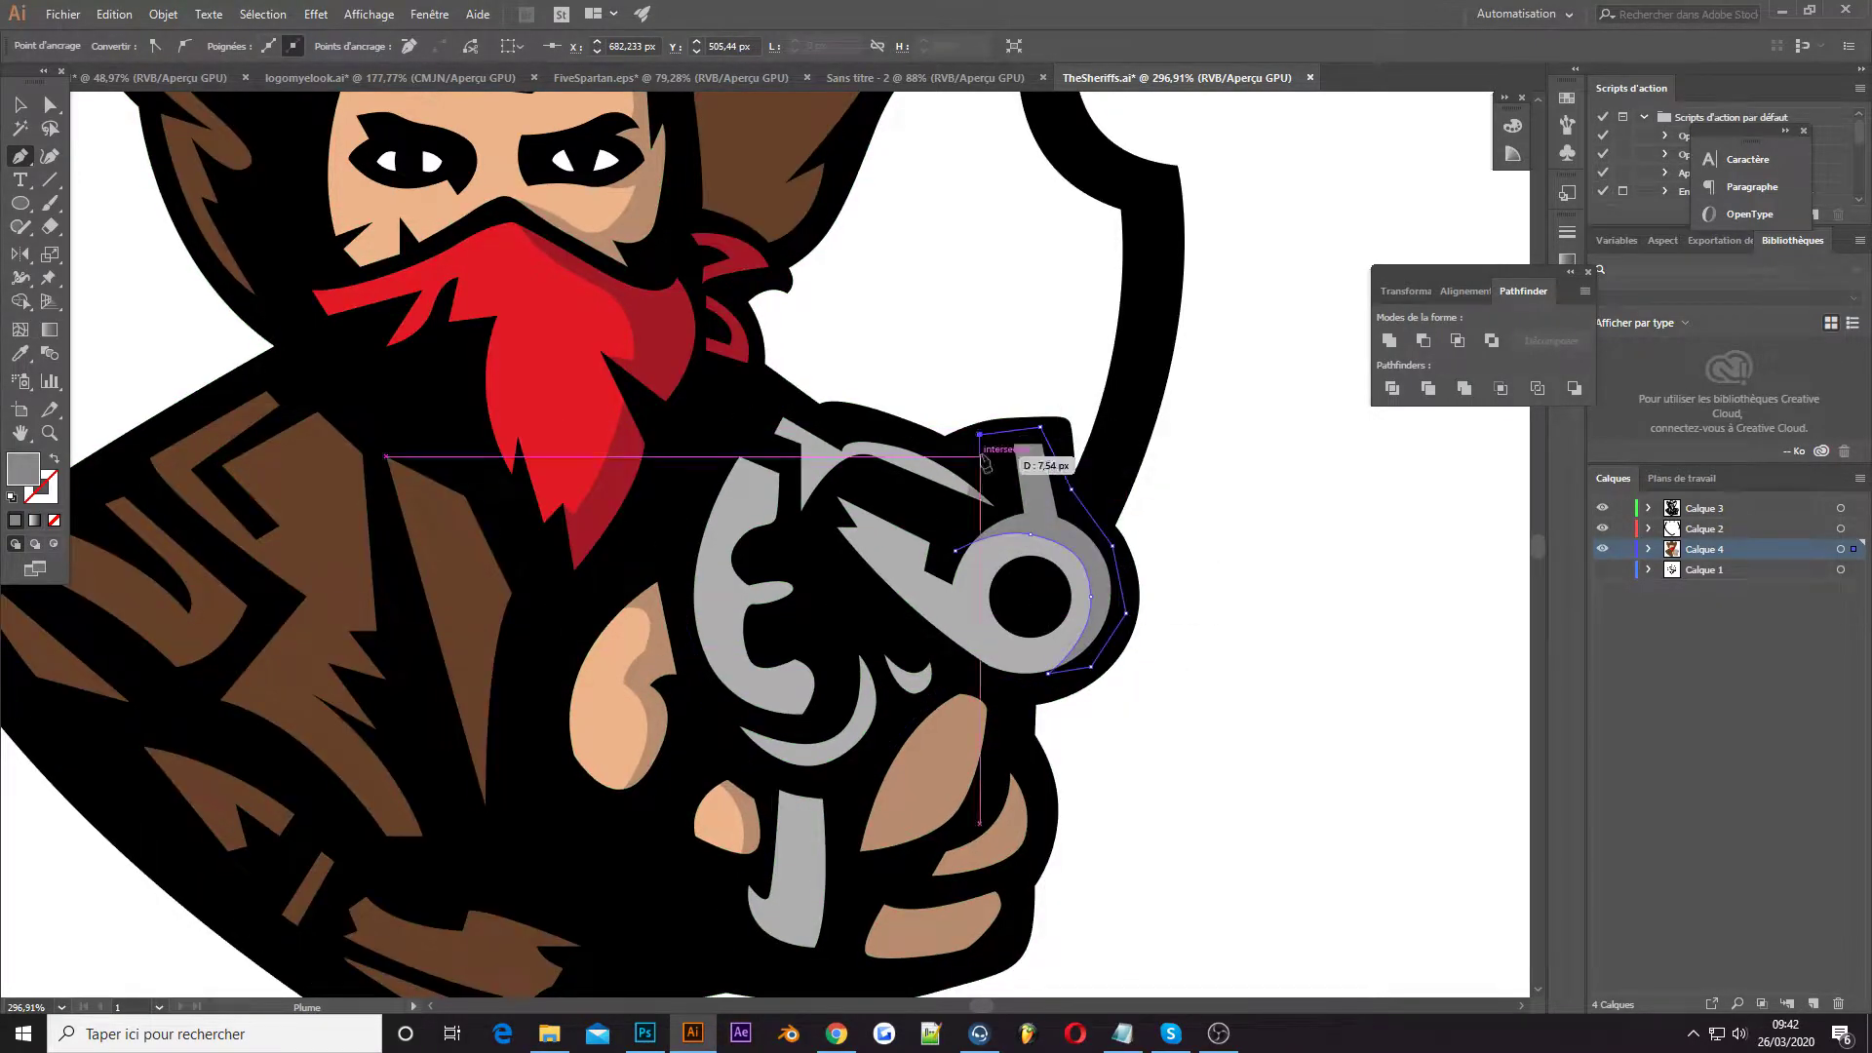
pyautogui.click(955, 551)
pyautogui.scroll(-2, 829, 585)
pyautogui.moveTo(826, 592)
pyautogui.mouseDown()
pyautogui.moveTo(767, 670)
pyautogui.moveTo(781, 679)
pyautogui.mouseUp()
pyautogui.click(802, 685)
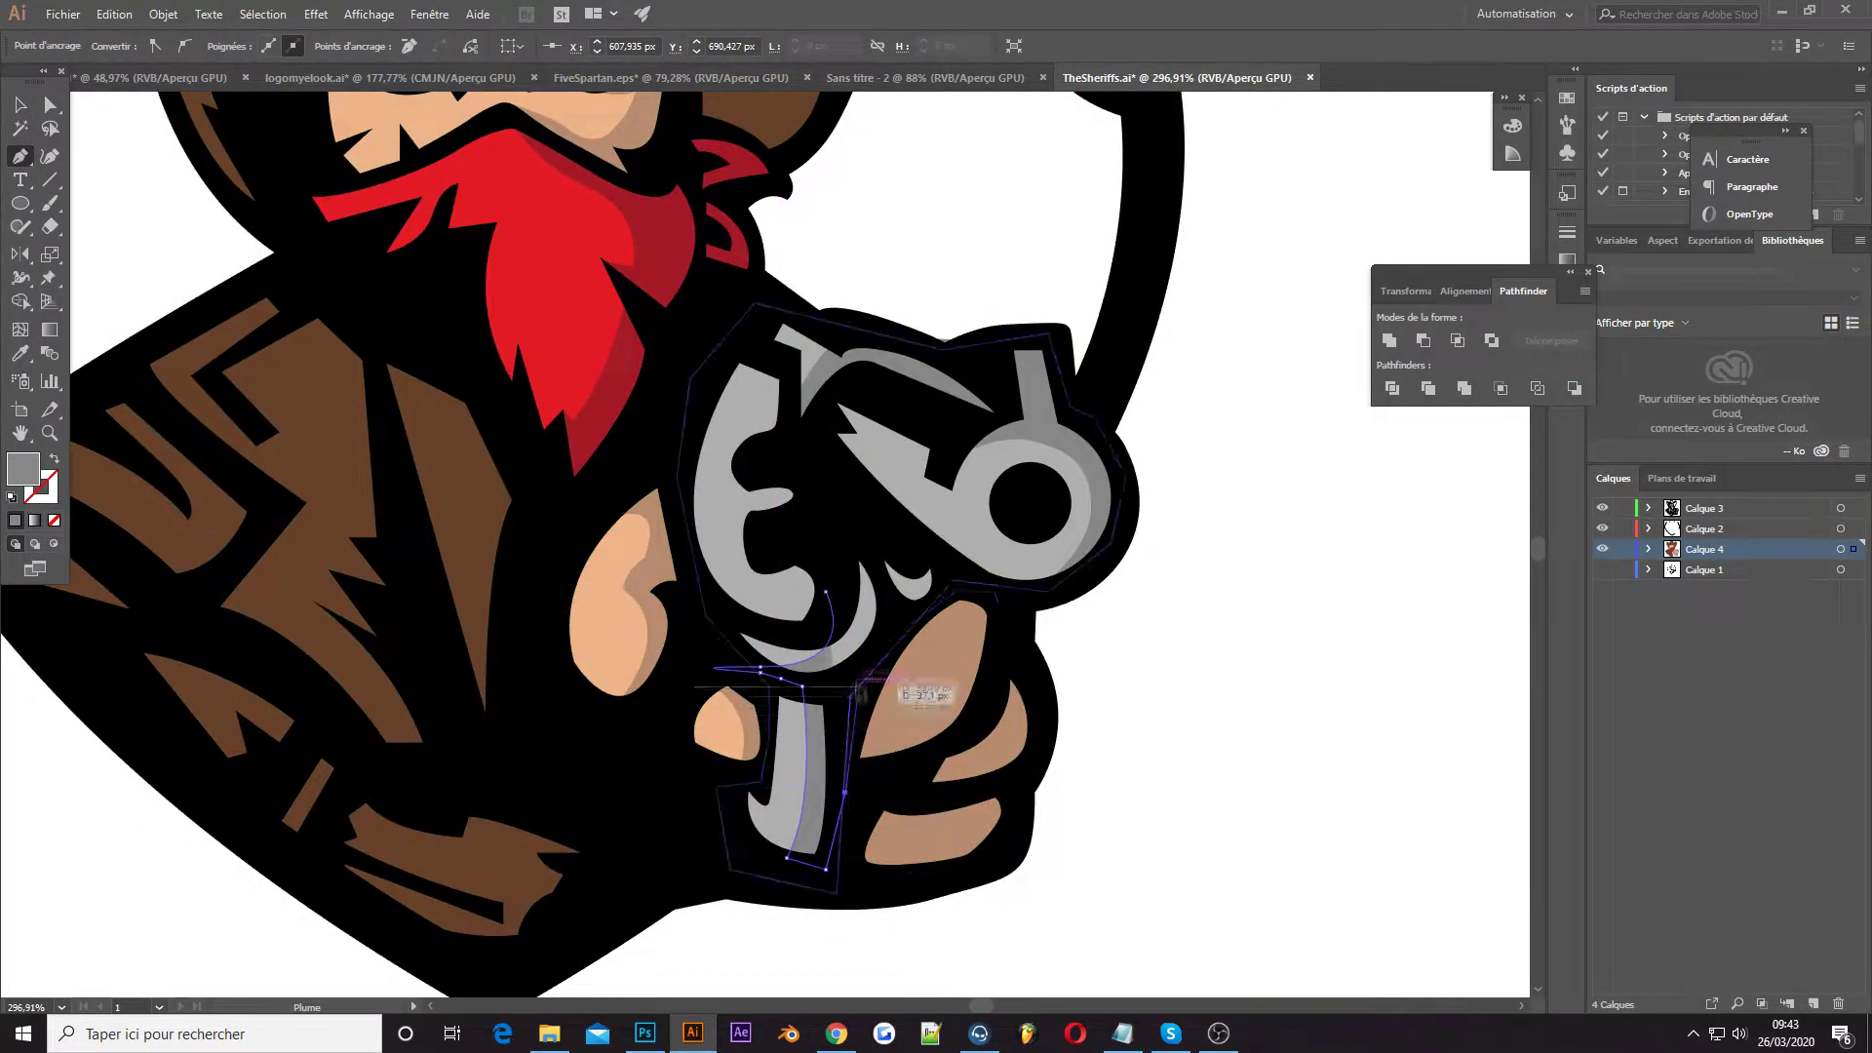
# Add shadows on the trigger guard and near the gun top, then zoom out
pyautogui.click(916, 543)
pyautogui.click(760, 564)
pyautogui.moveTo(798, 632); pyautogui.dragTo(781, 690)
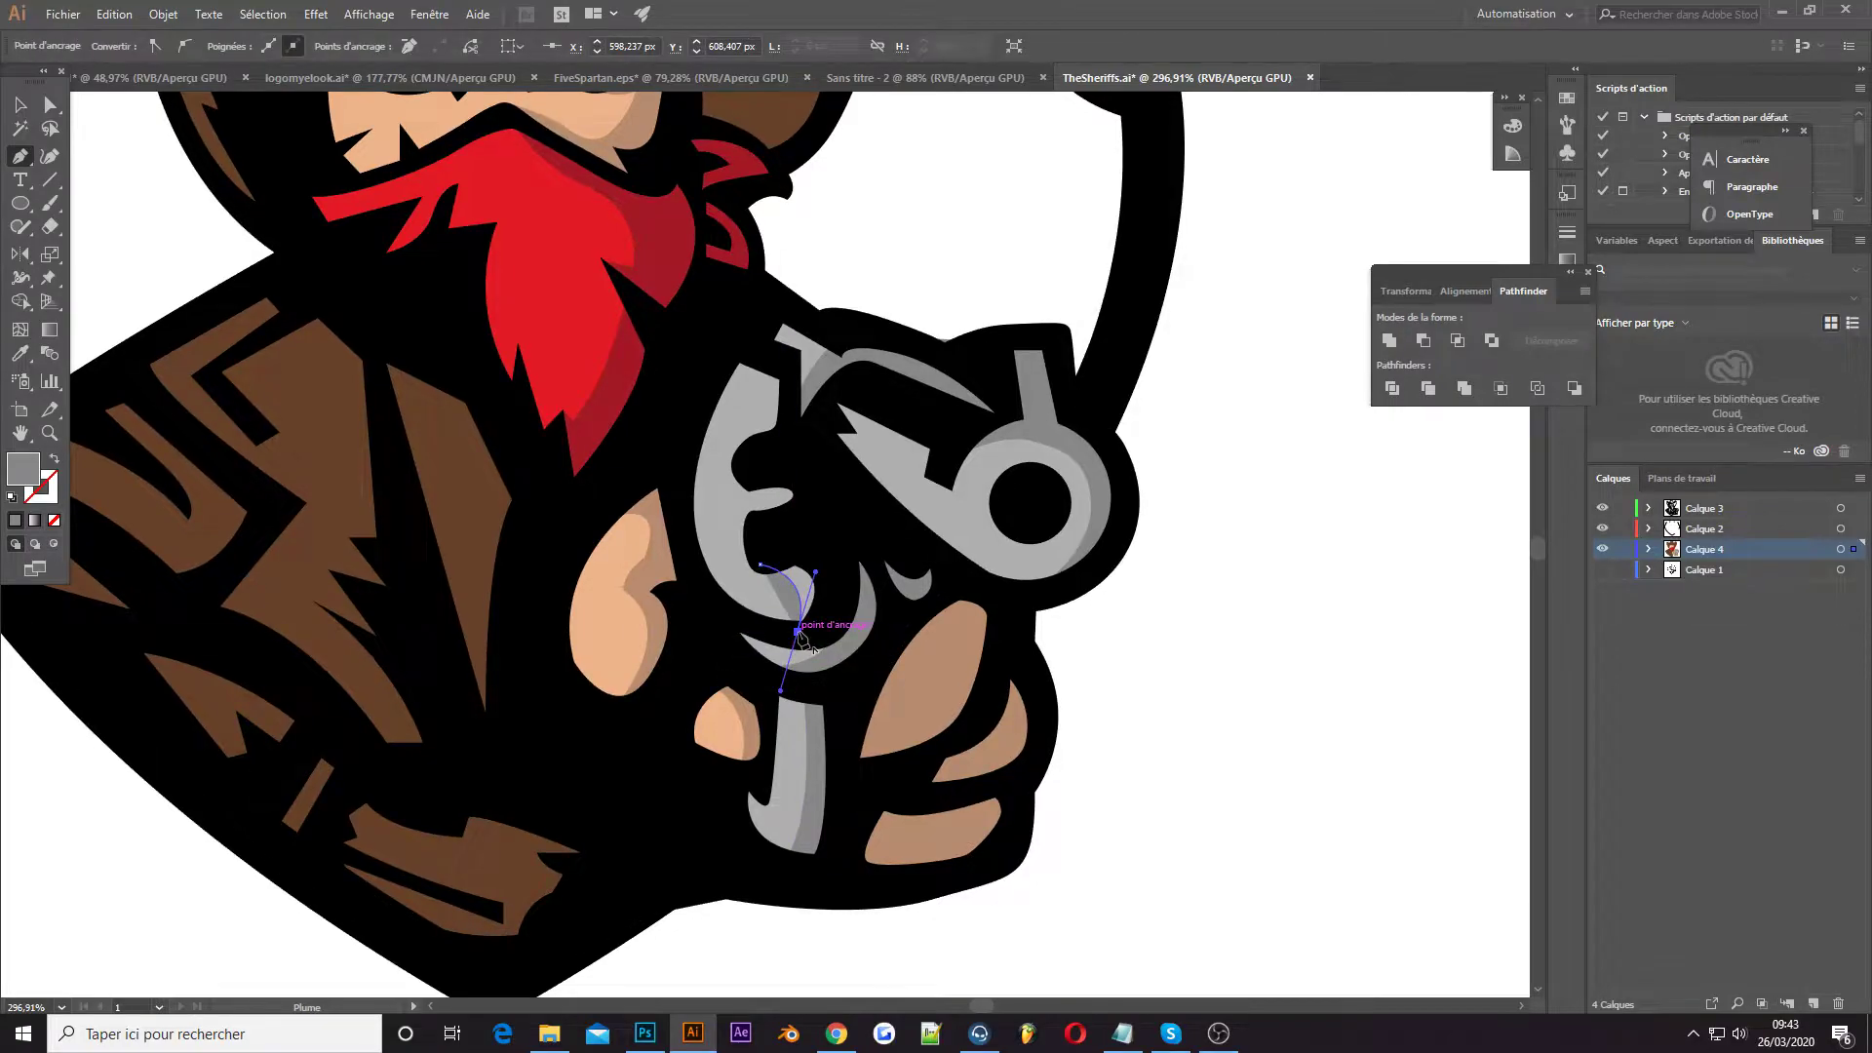
pyautogui.click(747, 449)
pyautogui.click(791, 400)
pyautogui.click(739, 356)
pyautogui.scroll(-5, 739, 356)
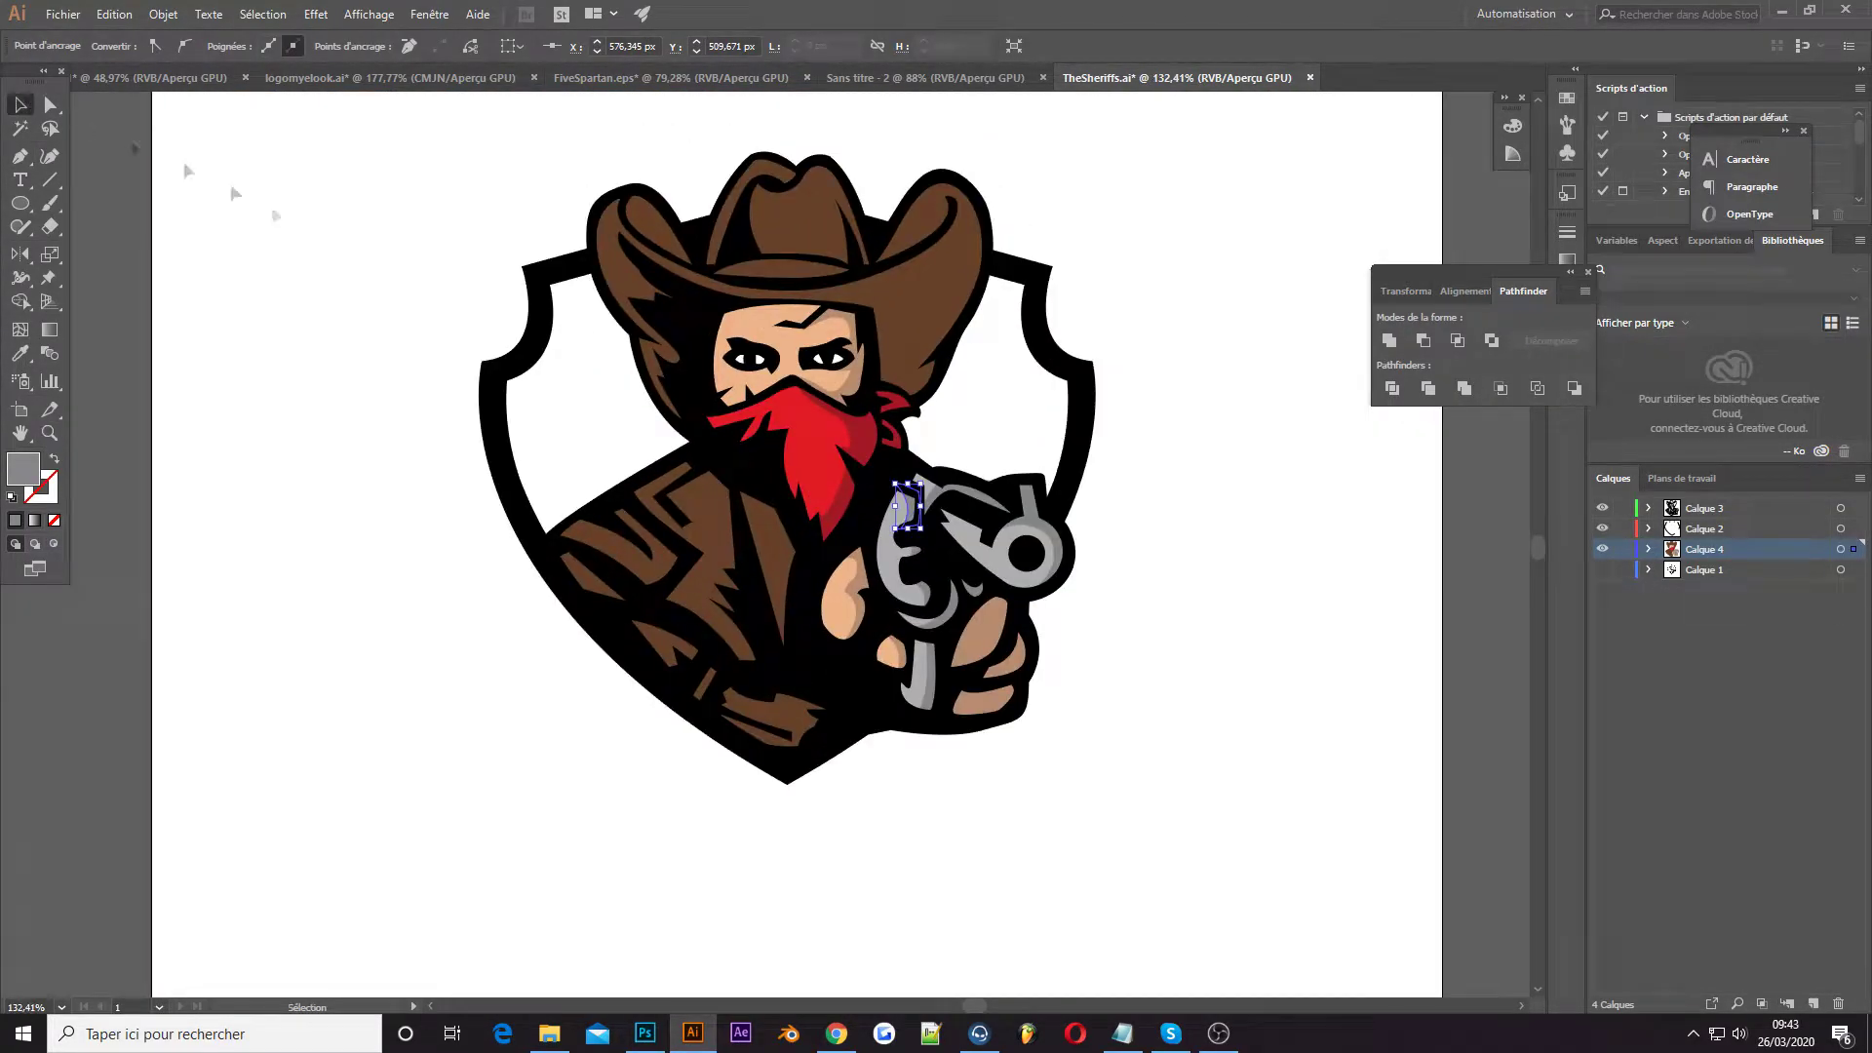
# Set a brown fill colour for the coat shading
pyautogui.scroll(3, 932, 667)
pyautogui.doubleClick(23, 468)
pyautogui.click(1730, 614)
pyautogui.scroll(2, 1068, 653)
# Try a few Pen shadow paths on the fingers, undoing the attempts
pyautogui.press('p')
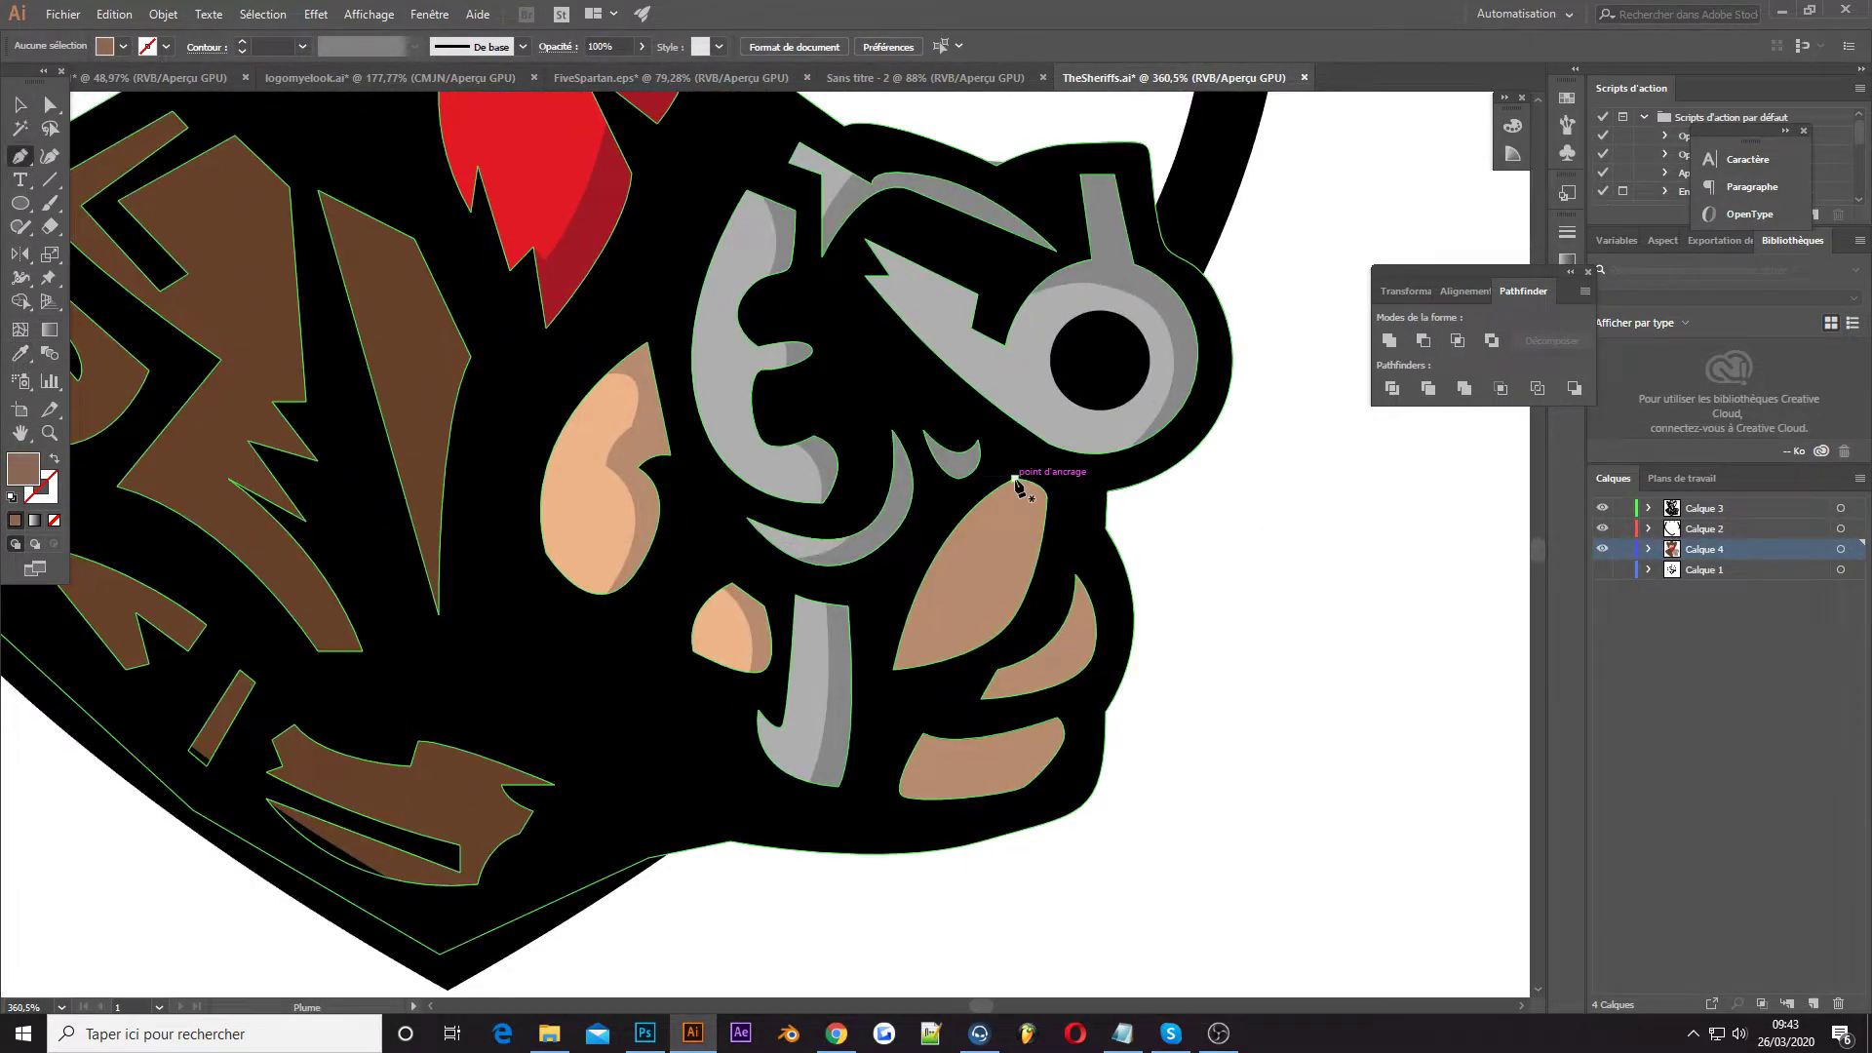
pyautogui.click(934, 541)
pyautogui.moveTo(1031, 592)
pyautogui.mouseDown()
pyautogui.moveTo(1007, 751)
pyautogui.moveTo(921, 749)
pyautogui.mouseUp()
pyautogui.hotkey('ctrl', 'z')
pyautogui.click(1064, 588)
pyautogui.hotkey('ctrl', 'z')
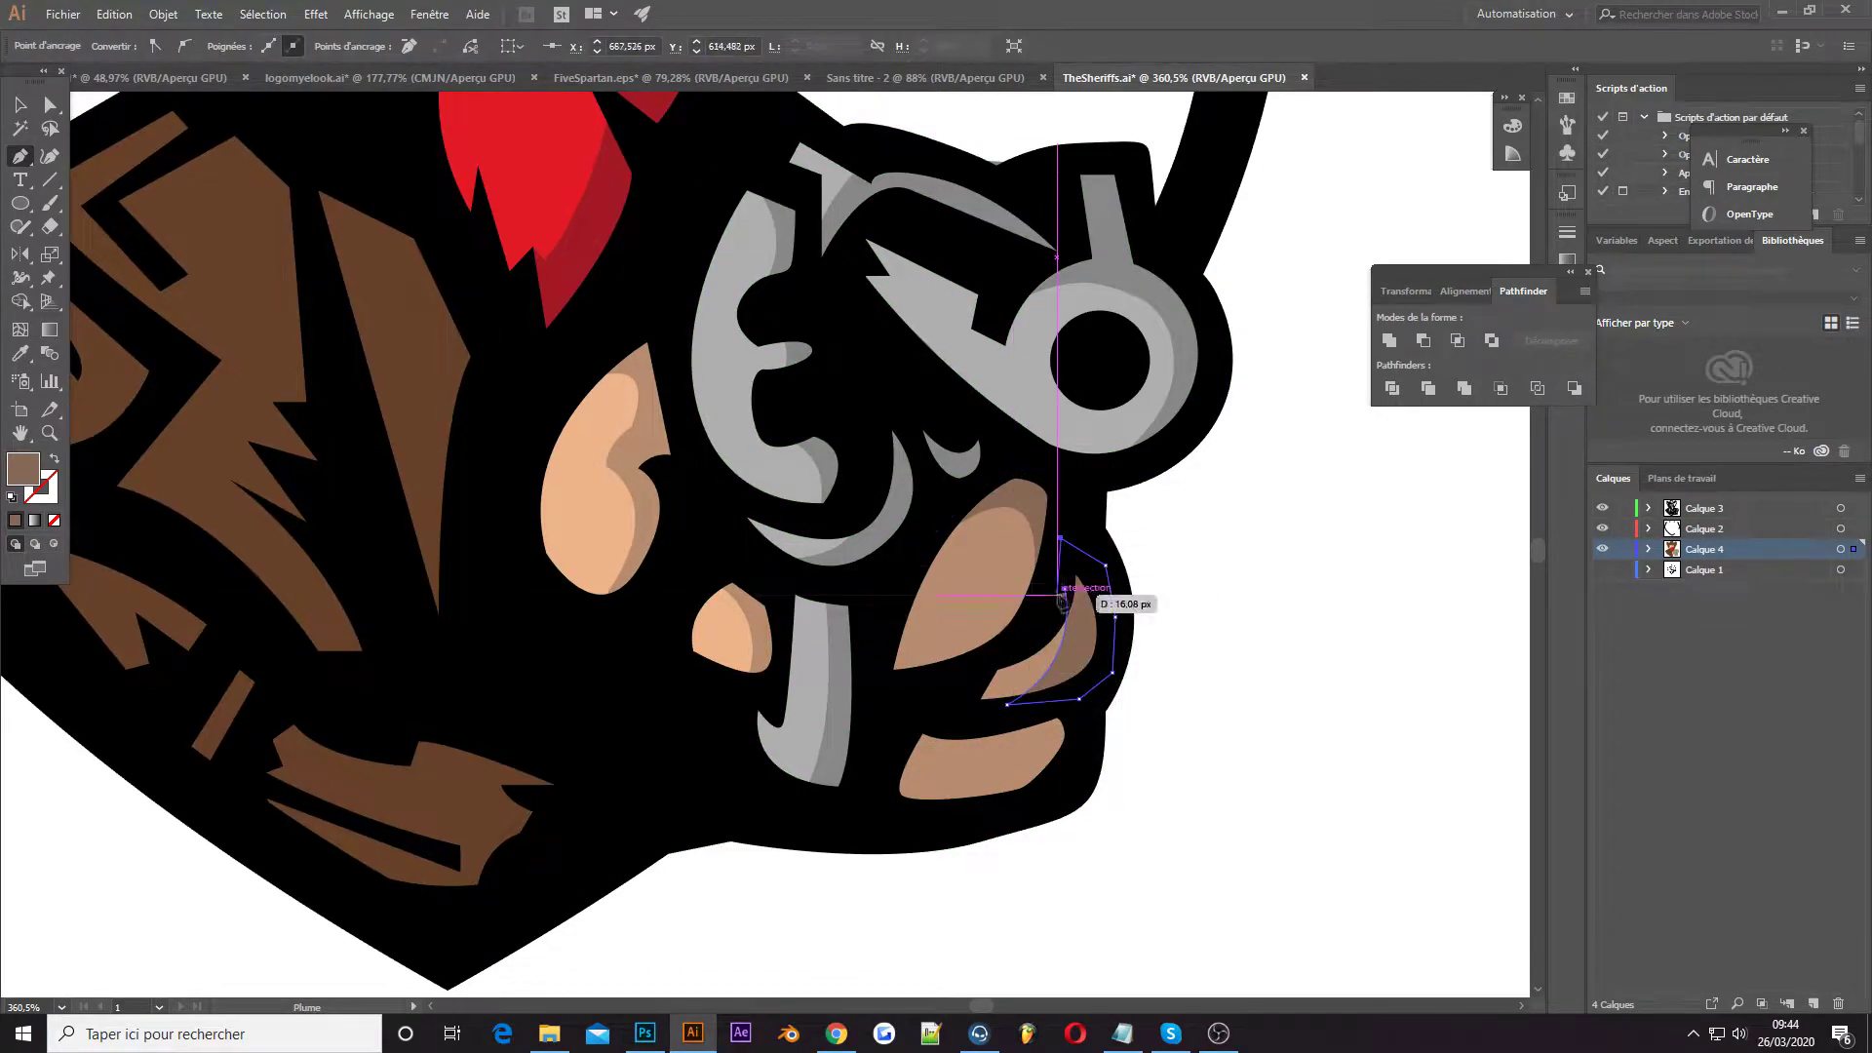
pyautogui.click(1022, 716)
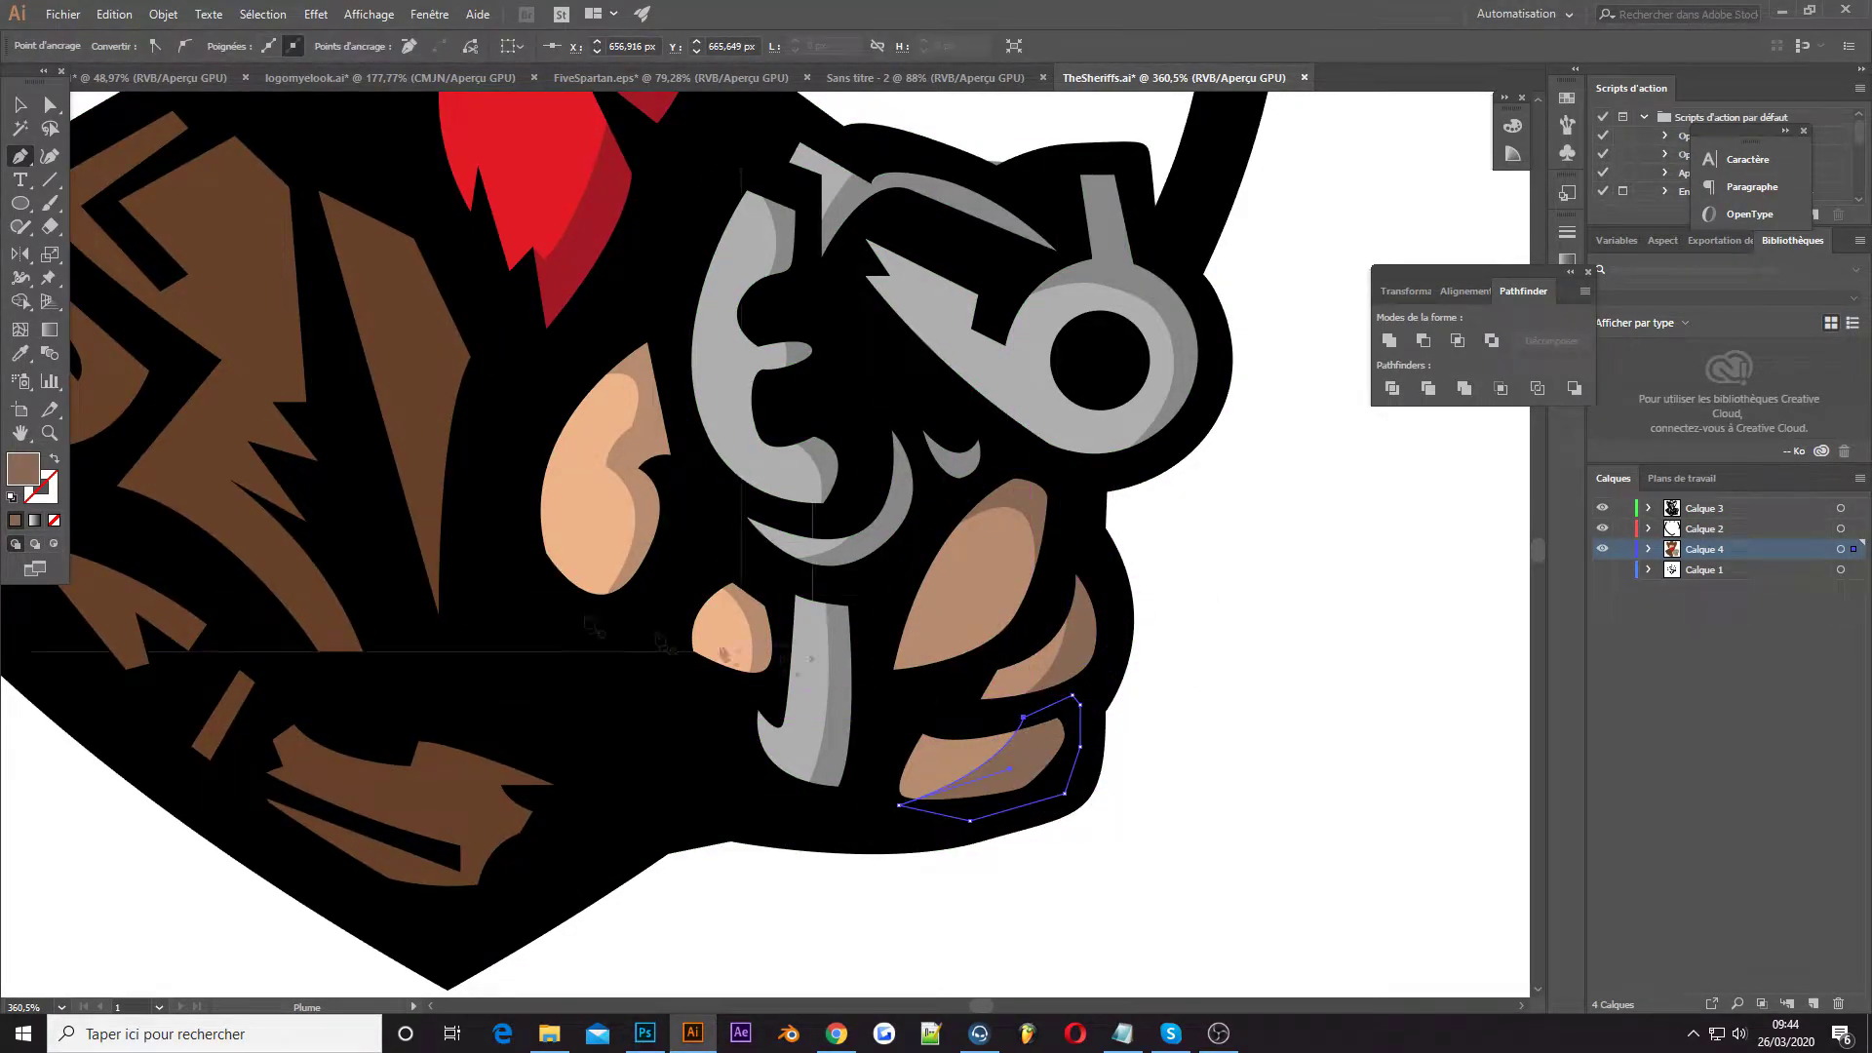
# Zoom in on the torso and revolver and switch the fill to dark brown
pyautogui.hotkey('ctrl', '0')
pyautogui.press('z')
pyautogui.click(464, 543)
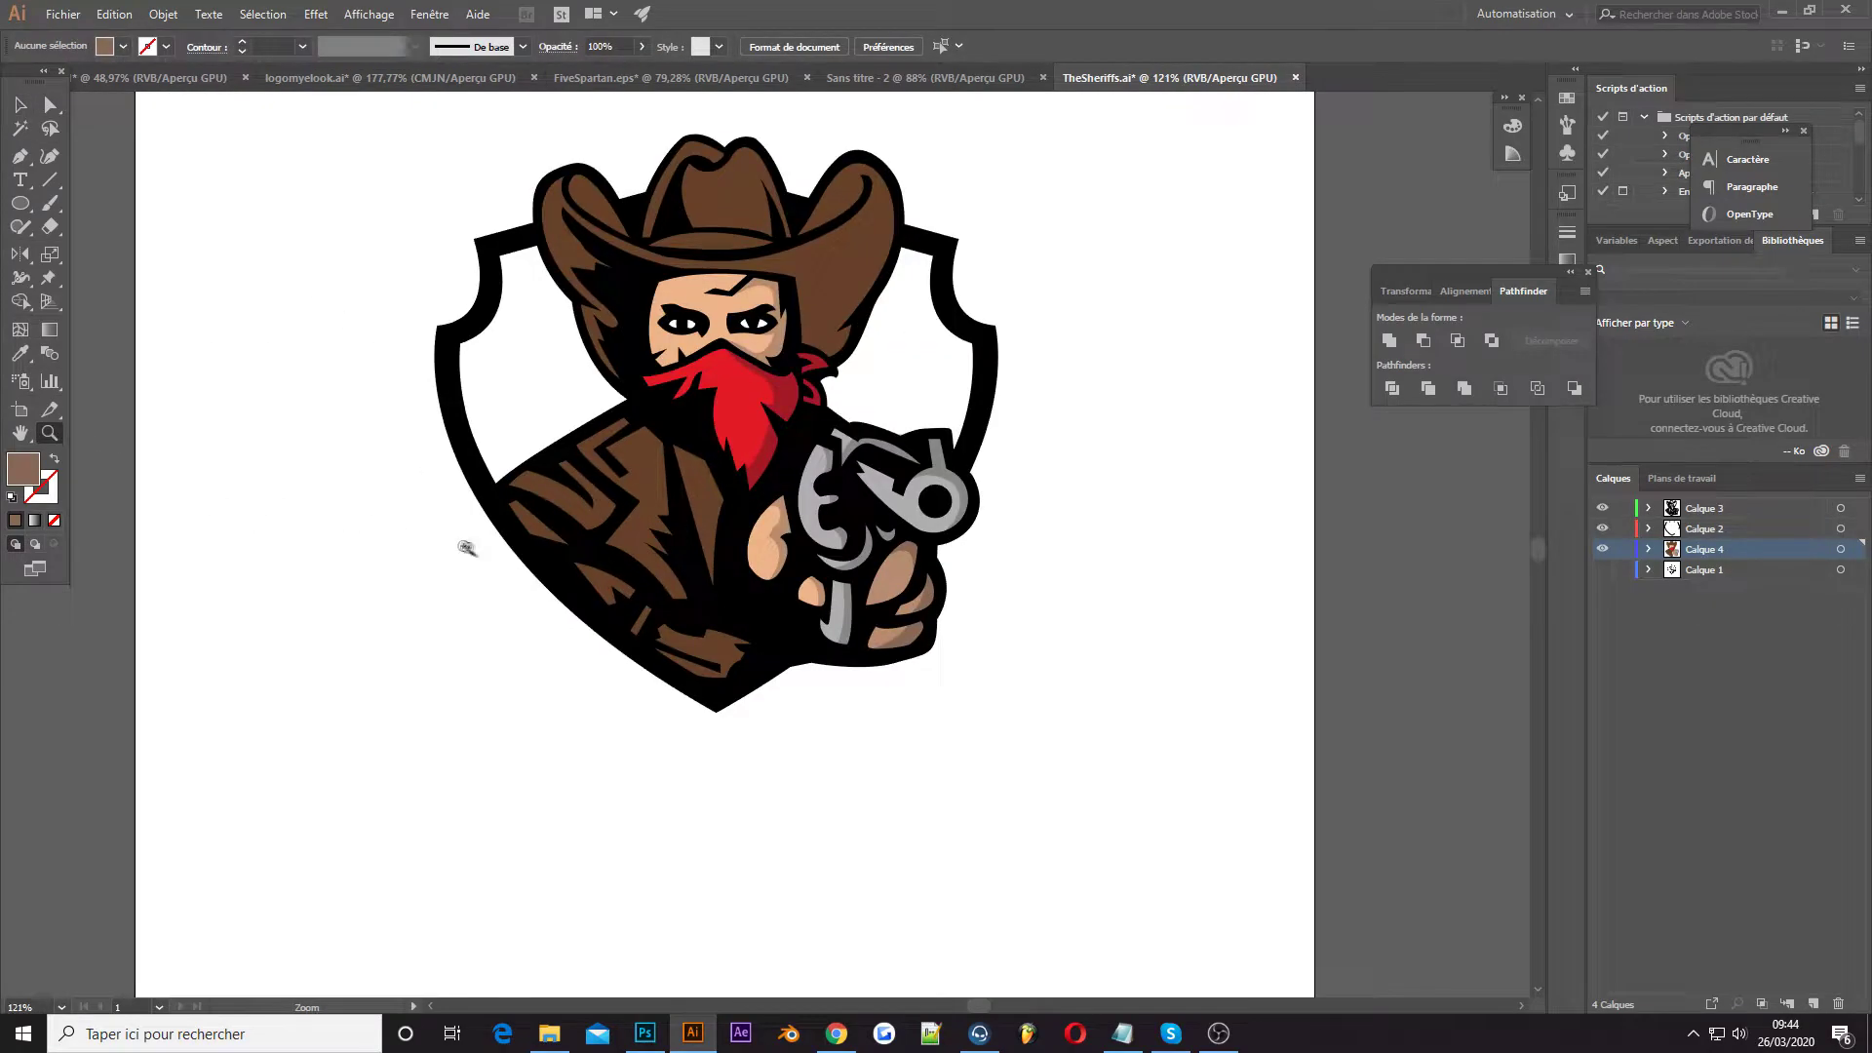
pyautogui.click(535, 423)
pyautogui.doubleClick(23, 469)
pyautogui.click(1422, 777)
pyautogui.click(1731, 614)
# Draw a closed dark-brown shadow shape on the torso
pyautogui.press('p')
pyautogui.click(677, 287)
pyautogui.moveTo(729, 424); pyautogui.dragTo(719, 462)
pyautogui.click(711, 559)
pyautogui.click(763, 634)
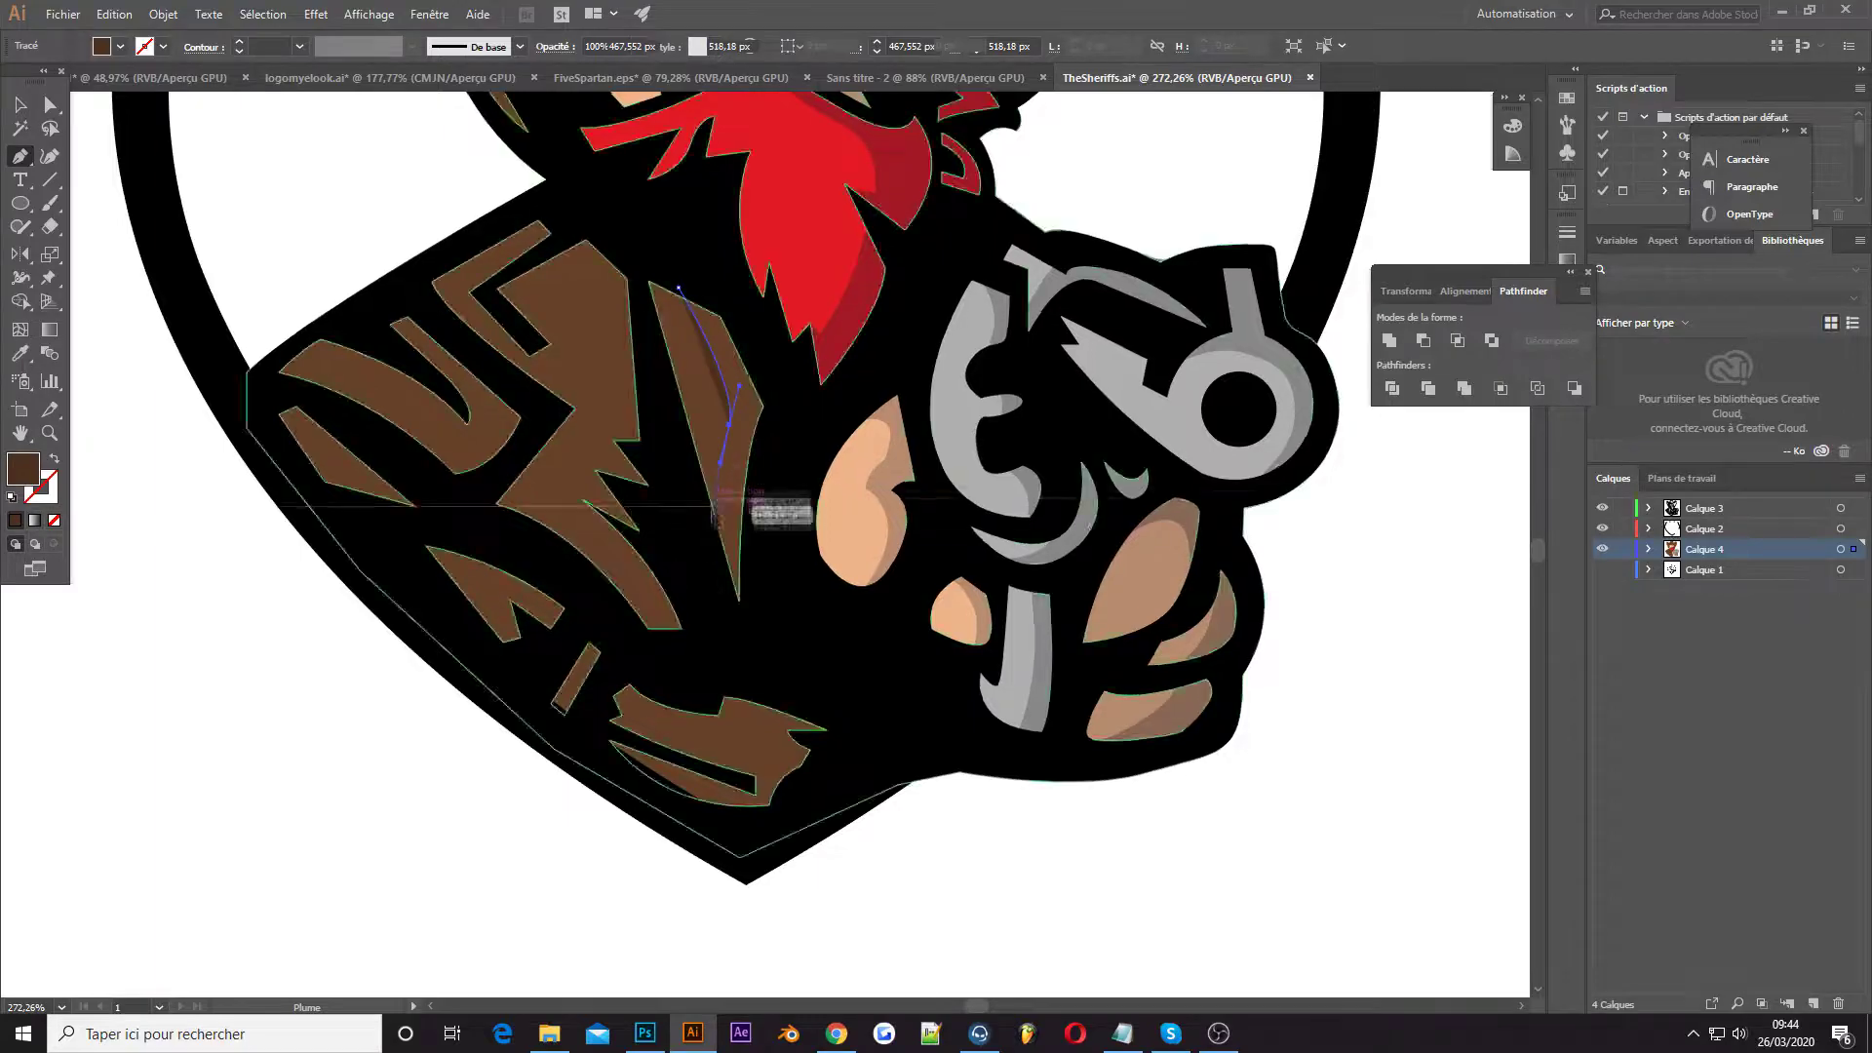
pyautogui.click(793, 513)
pyautogui.click(776, 390)
pyautogui.click(718, 274)
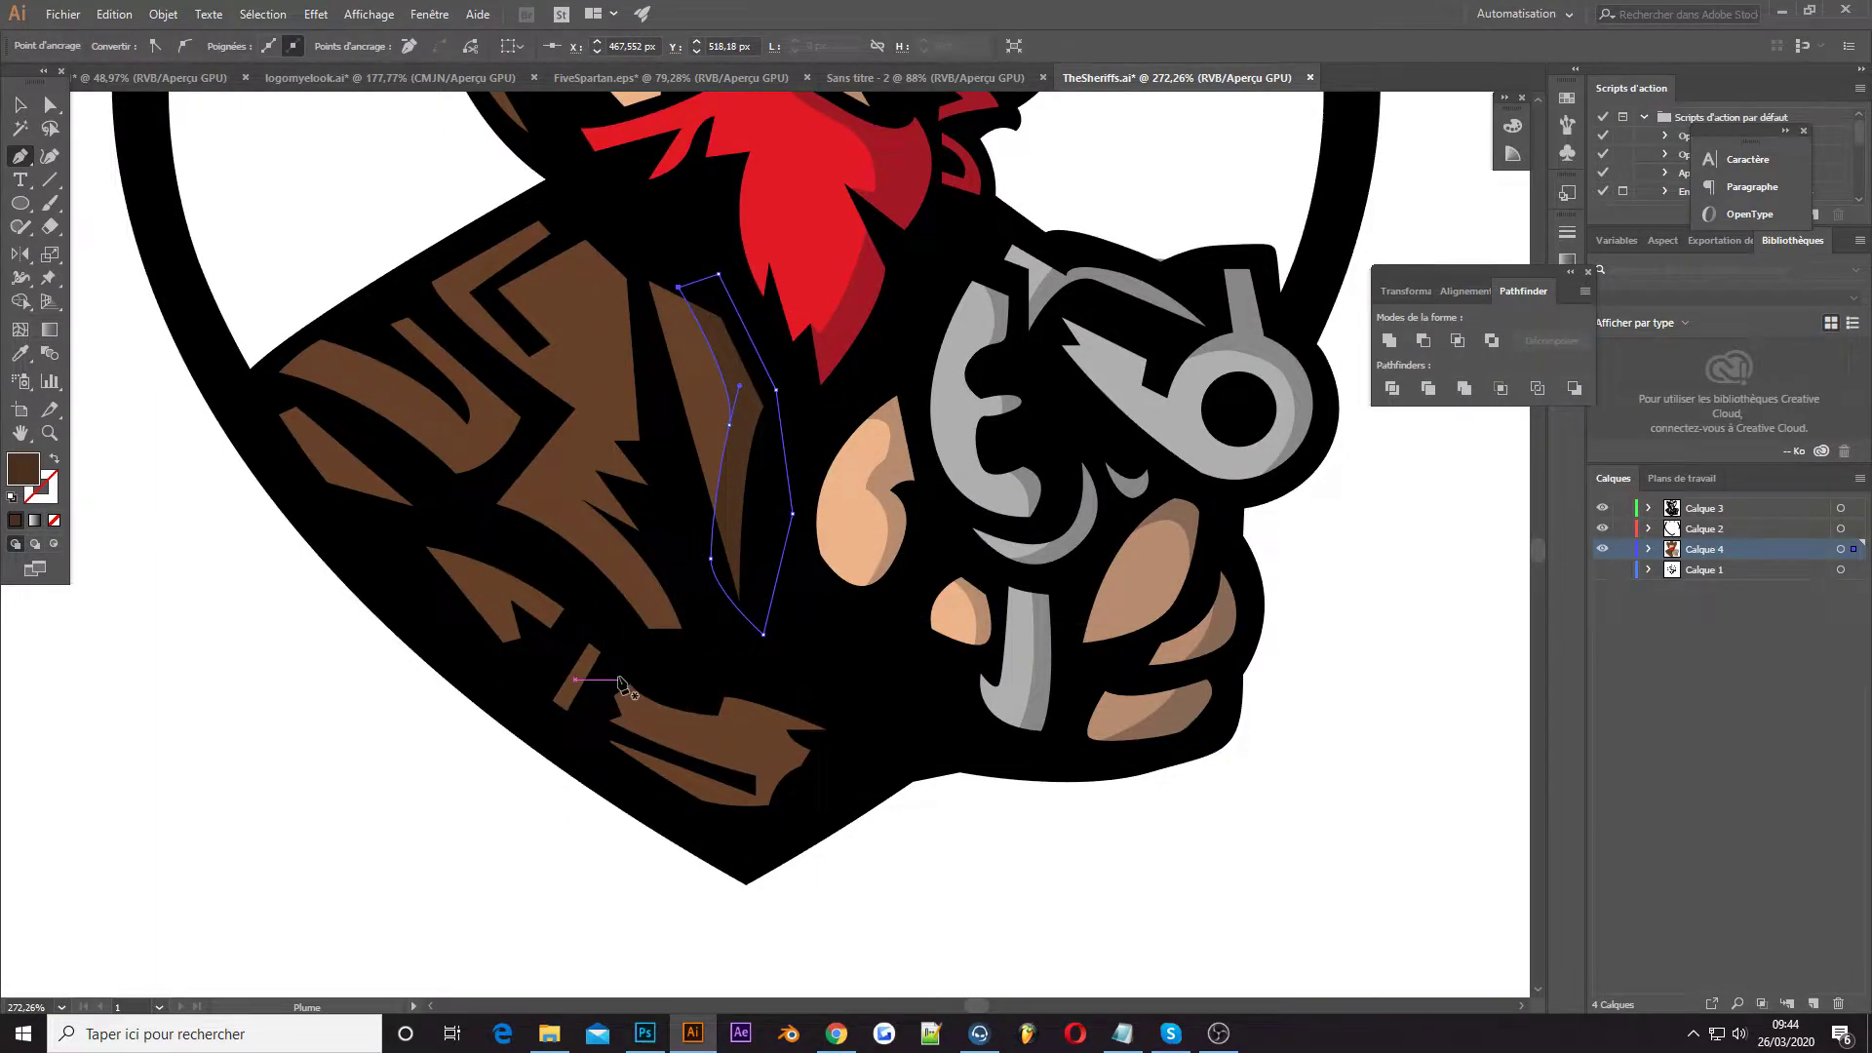
# Draw a closed dark-brown shadow on the lower sleeve
pyautogui.click(700, 702)
pyautogui.moveTo(759, 741); pyautogui.dragTo(762, 755)
pyautogui.click(755, 819)
pyautogui.click(802, 807)
pyautogui.click(844, 731)
pyautogui.click(814, 680)
pyautogui.click(746, 664)
pyautogui.scroll(2, 421, 551)
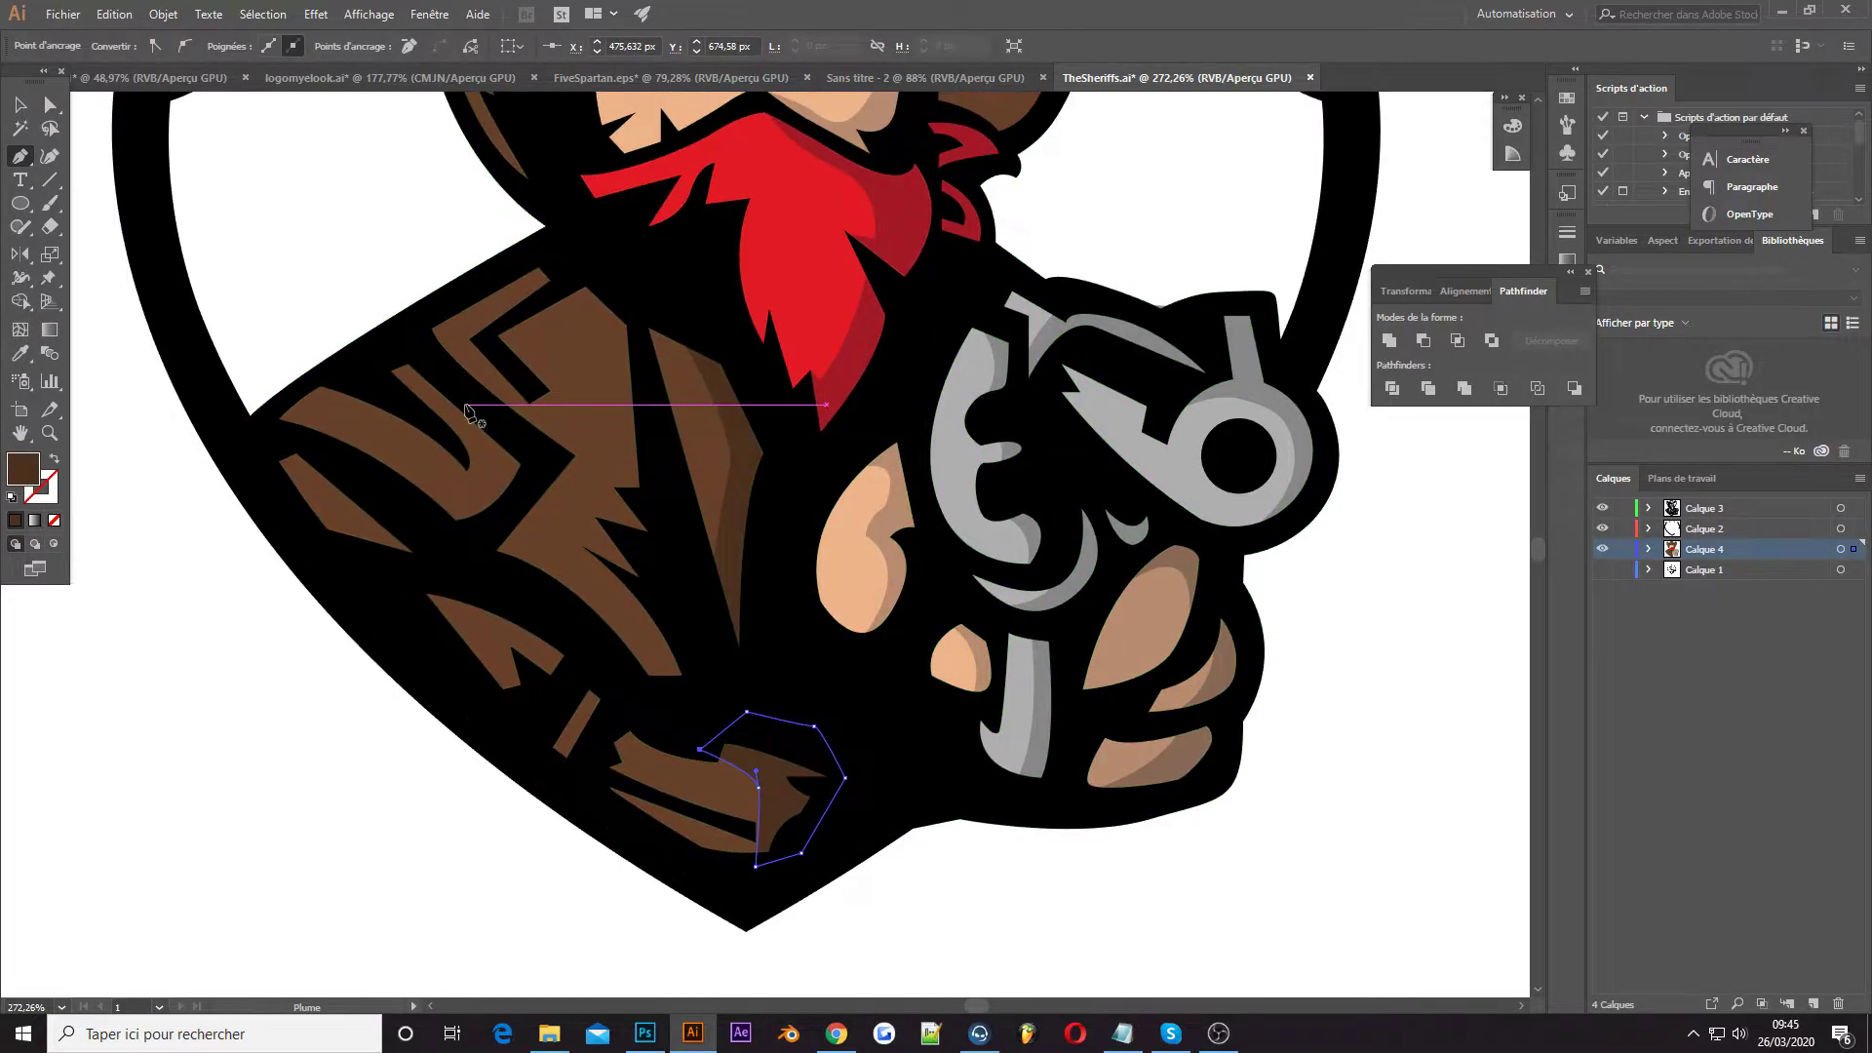
pyautogui.scroll(2, 542, 411)
pyautogui.click(575, 349)
# Draw a closed shadow shape down the jacket front
pyautogui.click(610, 420)
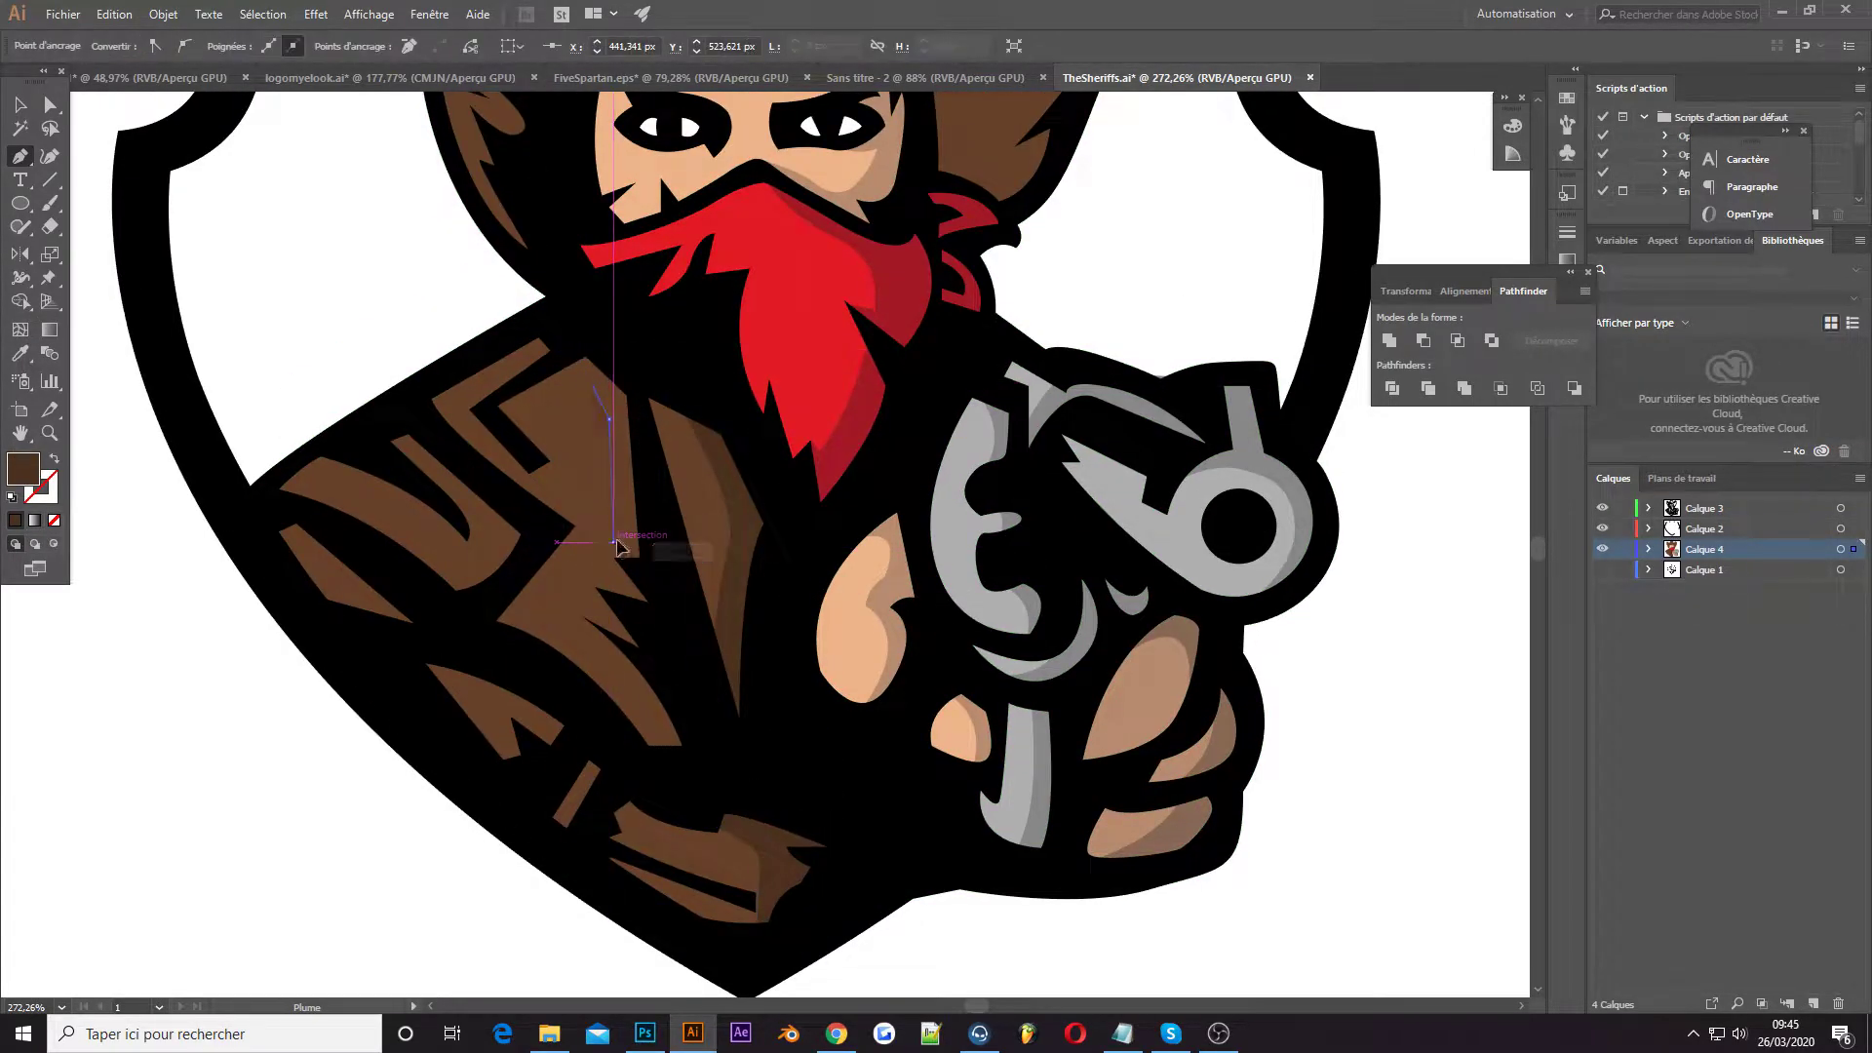
pyautogui.click(618, 579)
pyautogui.click(564, 573)
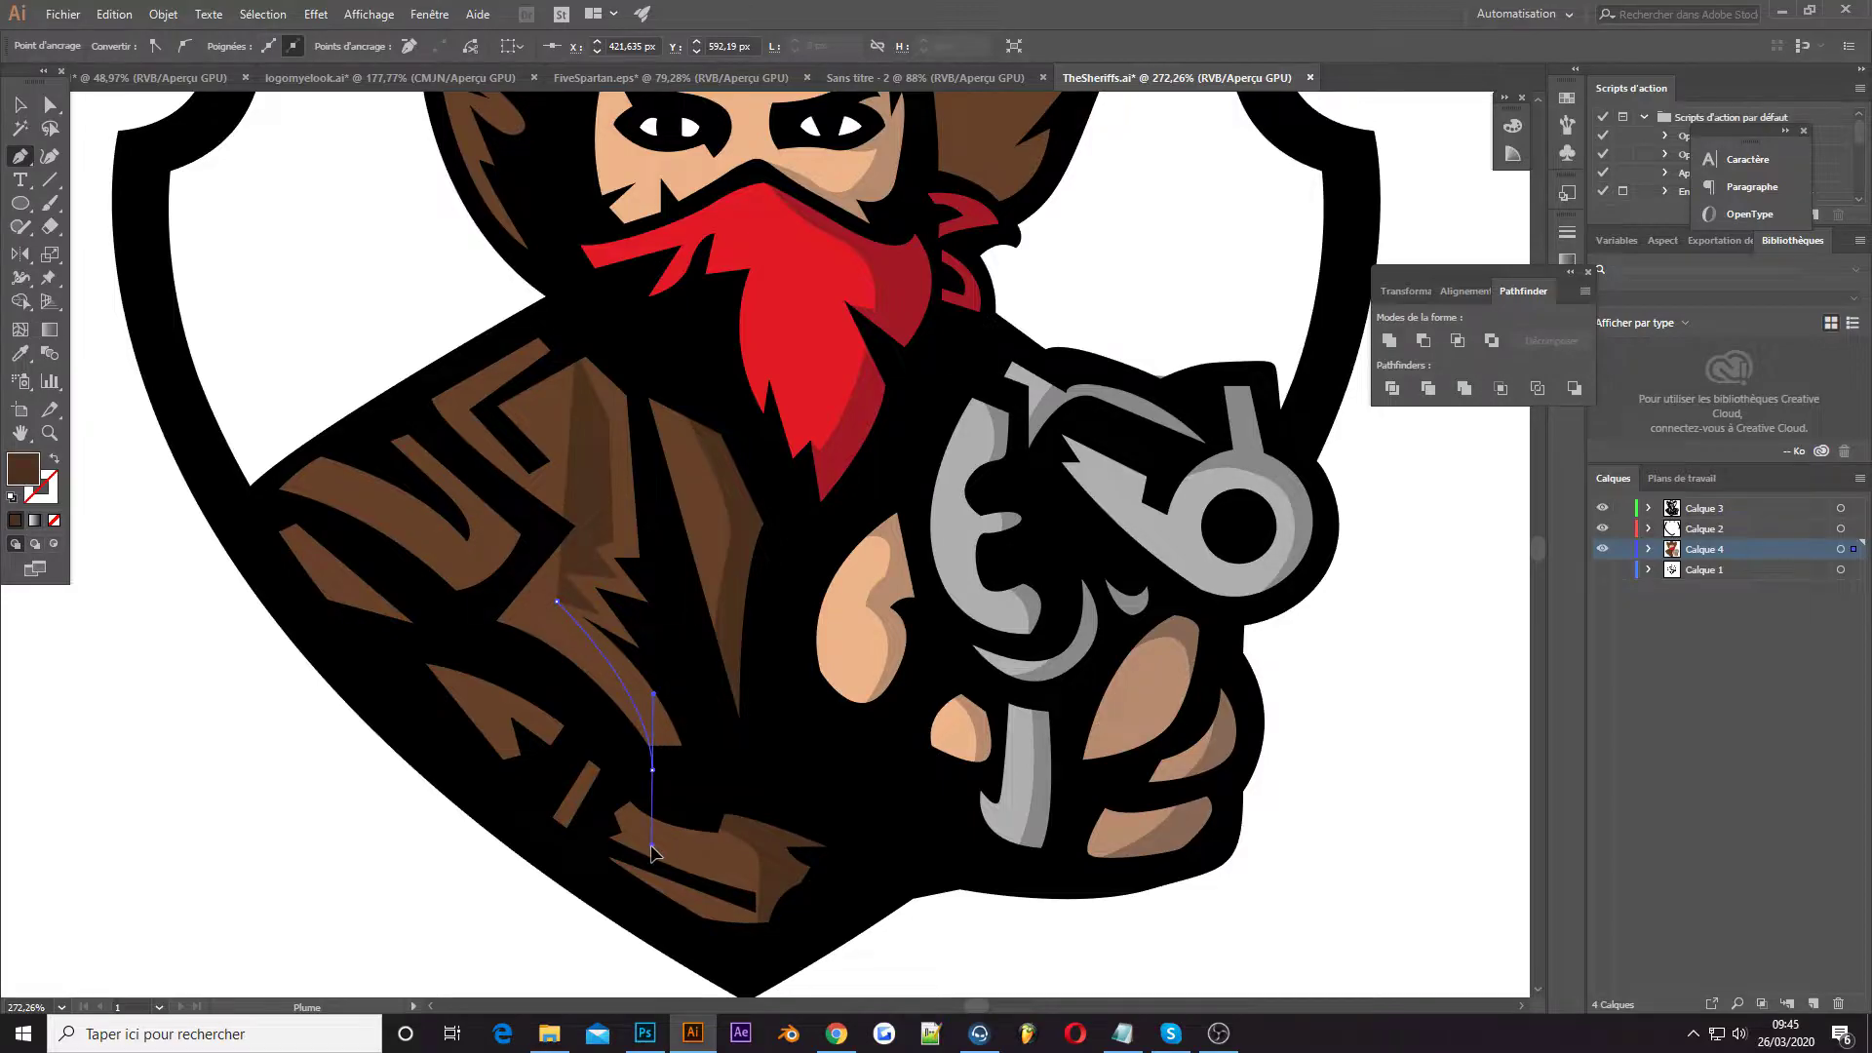
pyautogui.click(652, 769)
pyautogui.click(705, 769)
pyautogui.click(665, 534)
pyautogui.click(632, 360)
pyautogui.click(575, 349)
# Draw a closed shadow shape on the left sleeve
pyautogui.click(447, 456)
pyautogui.click(496, 541)
pyautogui.click(447, 596)
pyautogui.click(463, 622)
pyautogui.click(530, 560)
pyautogui.click(447, 456)
# Start tracing another shading shape on the left side of the coat
pyautogui.click(307, 517)
pyautogui.click(387, 634)
pyautogui.click(432, 631)
pyautogui.click(400, 579)
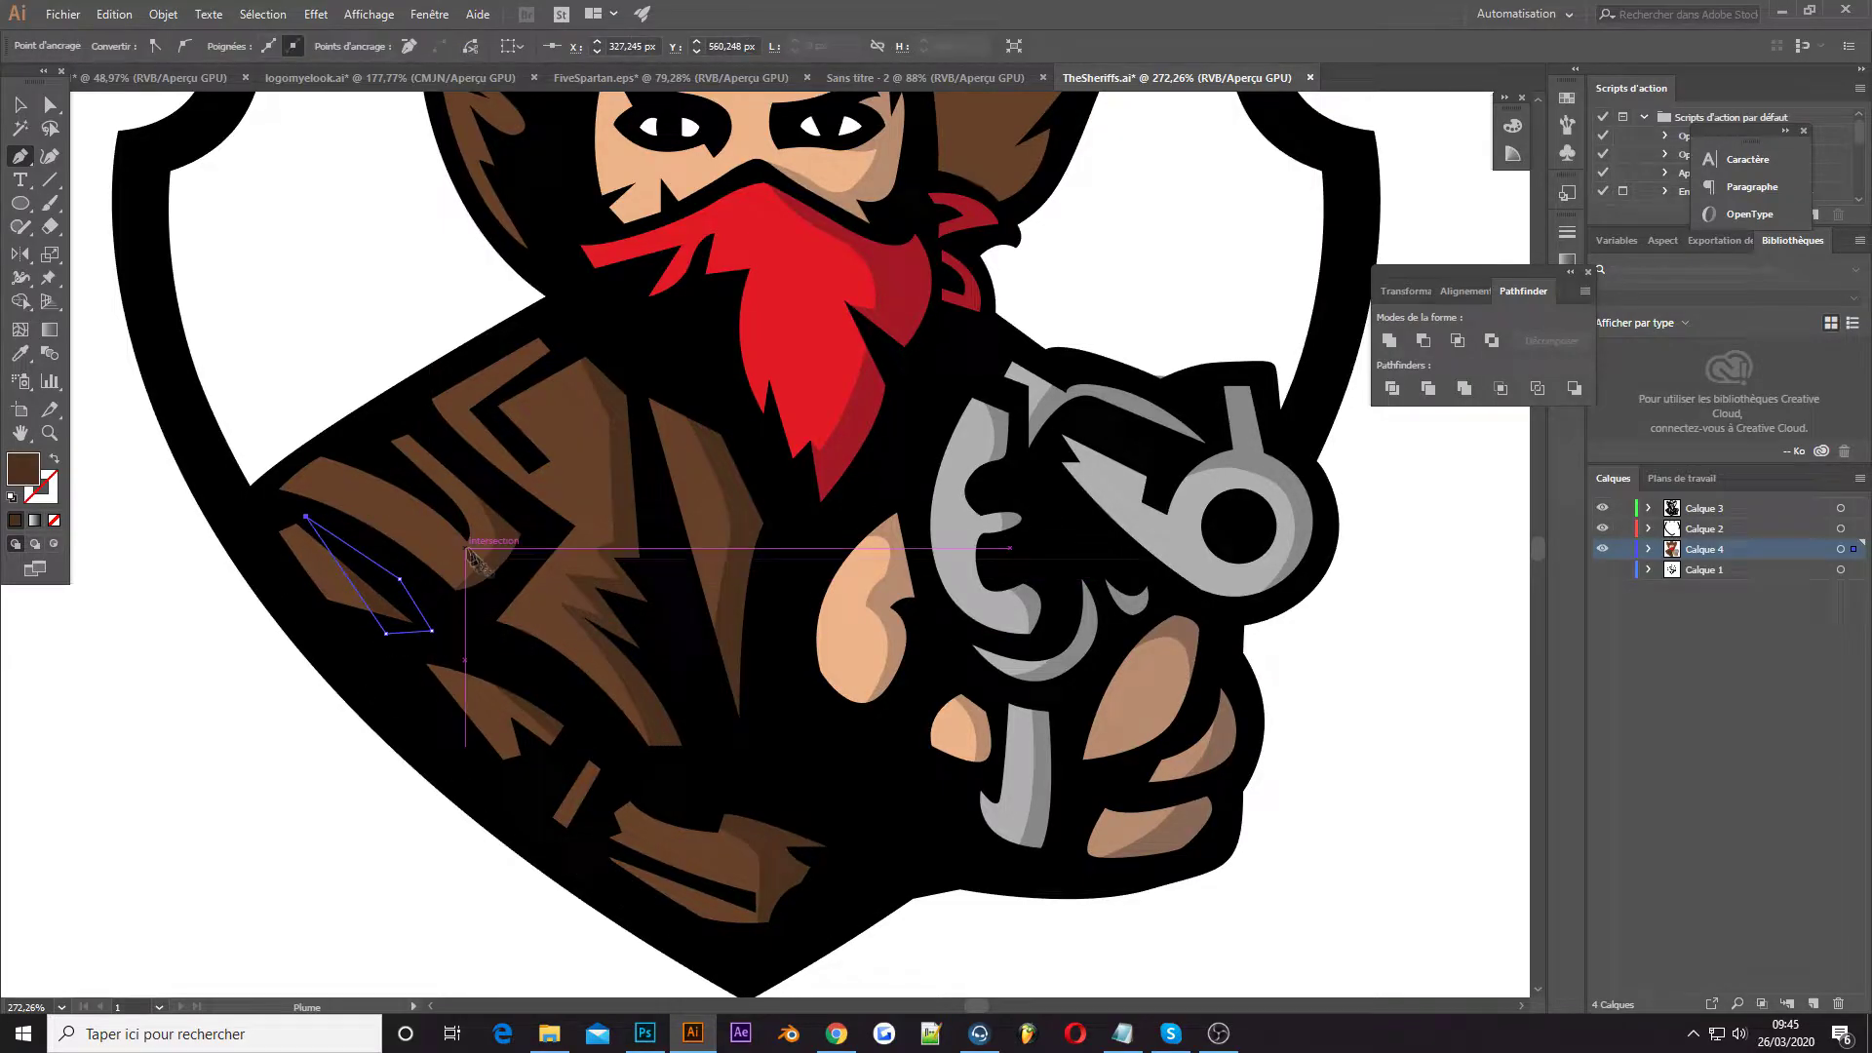
pyautogui.scroll(1, 980, 756)
# Draw a closed dark-brown shading shape along the hat's right edge
pyautogui.scroll(5, 780, 770)
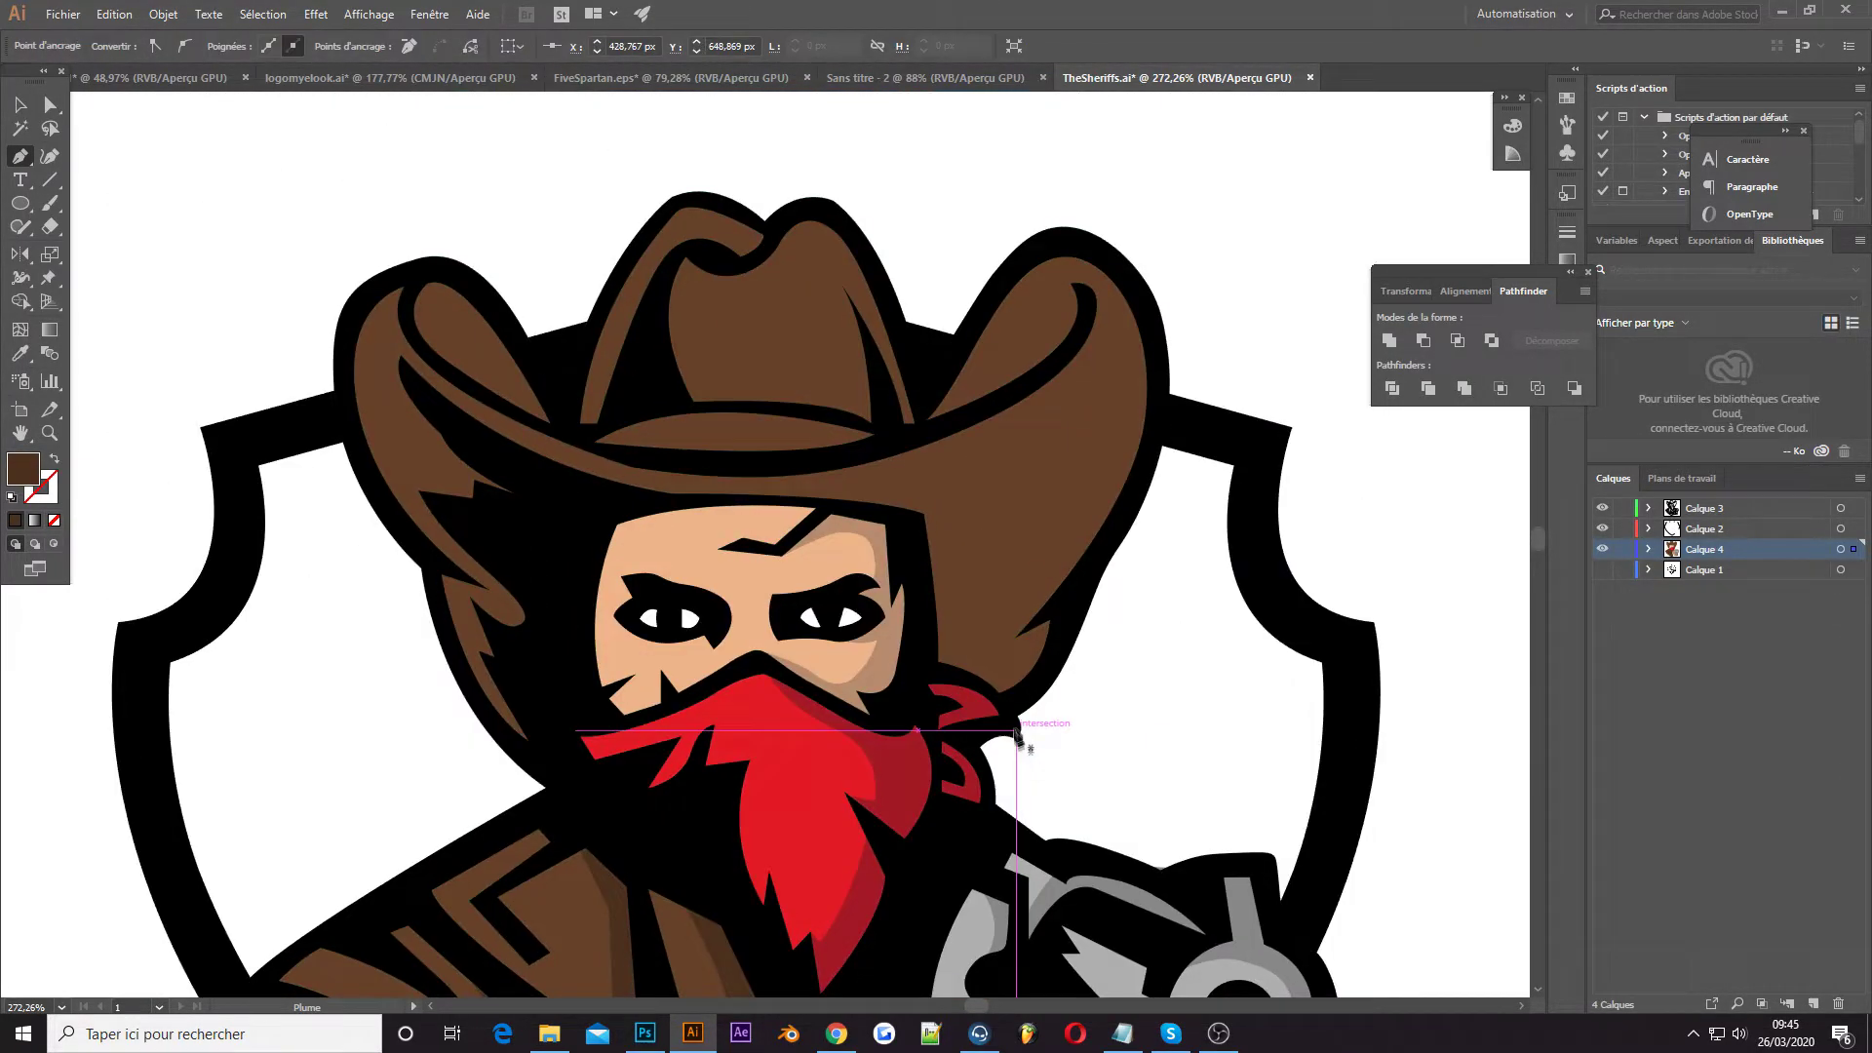
pyautogui.scroll(1, 1014, 682)
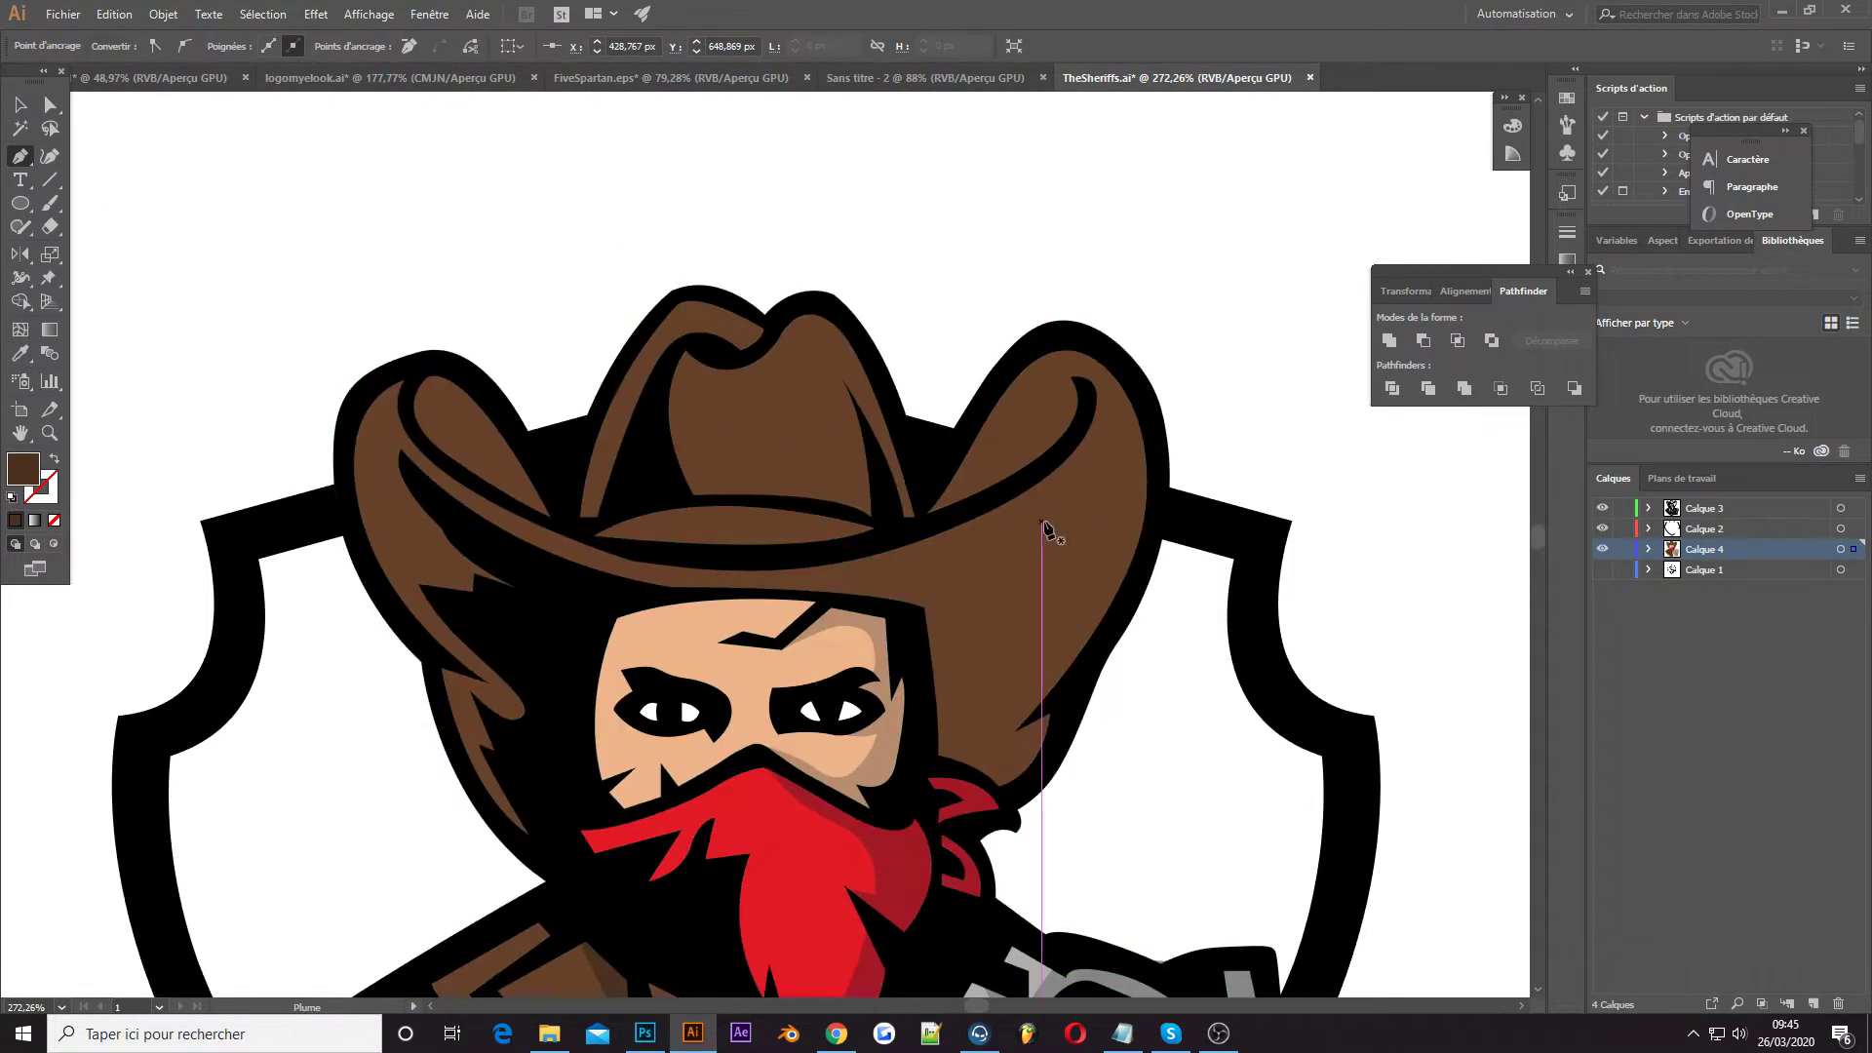
pyautogui.click(1032, 346)
pyautogui.moveTo(1055, 647); pyautogui.dragTo(1054, 643)
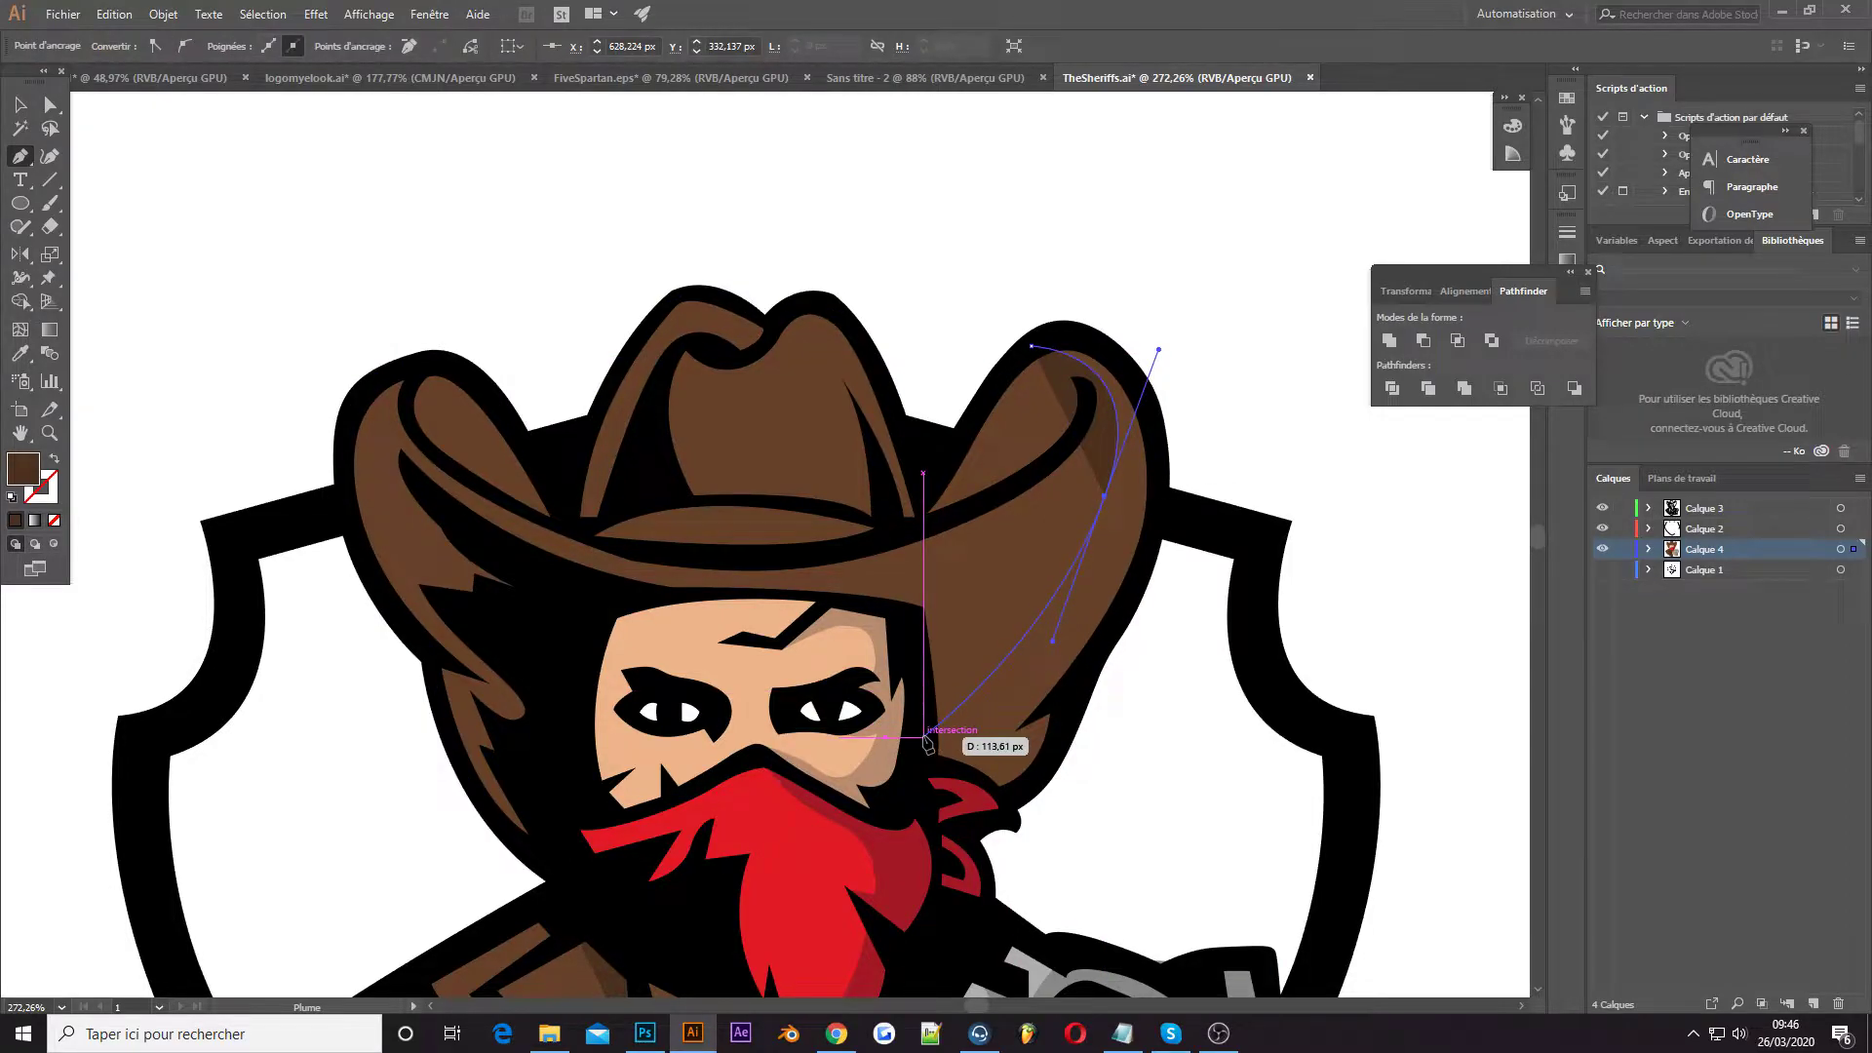
pyautogui.click(923, 736)
pyautogui.click(967, 774)
pyautogui.click(1036, 779)
pyautogui.click(1158, 538)
pyautogui.click(1152, 430)
pyautogui.click(1069, 328)
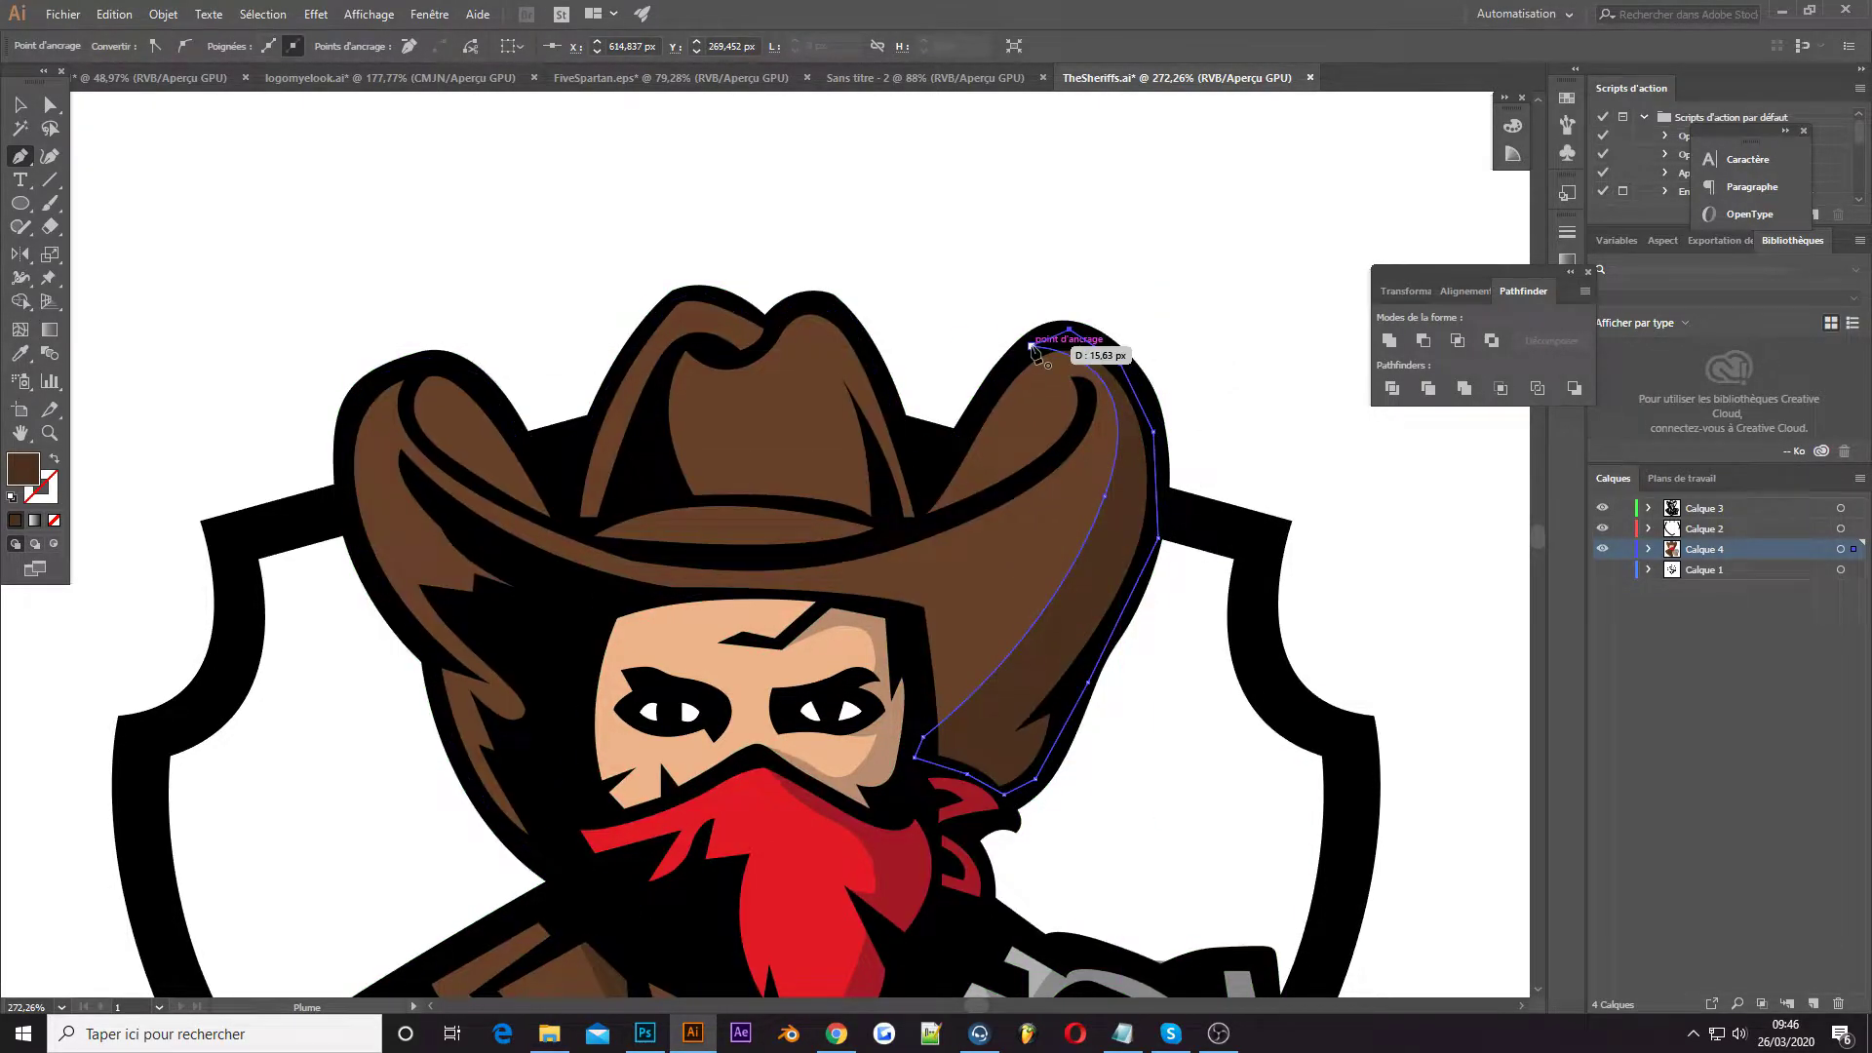
# Draw a closed shading shape across the hat crown
pyautogui.click(786, 359)
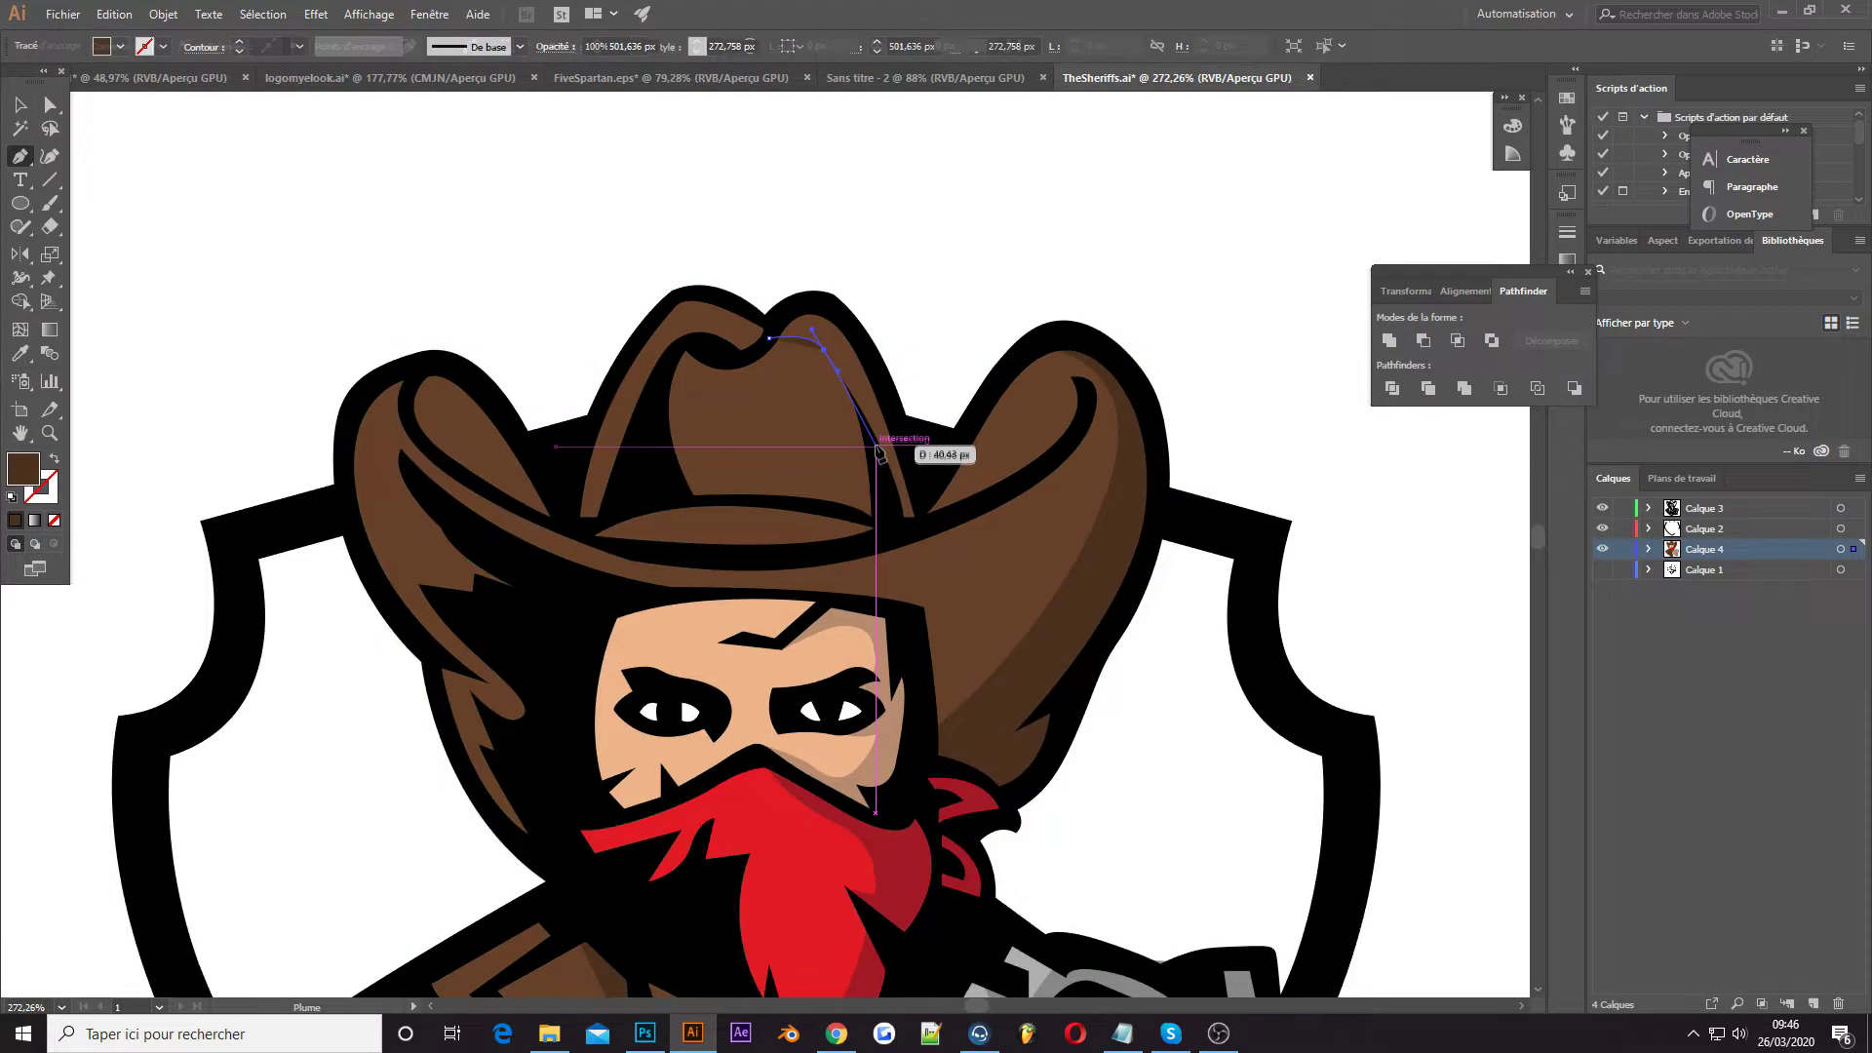
pyautogui.click(923, 524)
pyautogui.click(857, 332)
pyautogui.click(818, 302)
pyautogui.click(780, 313)
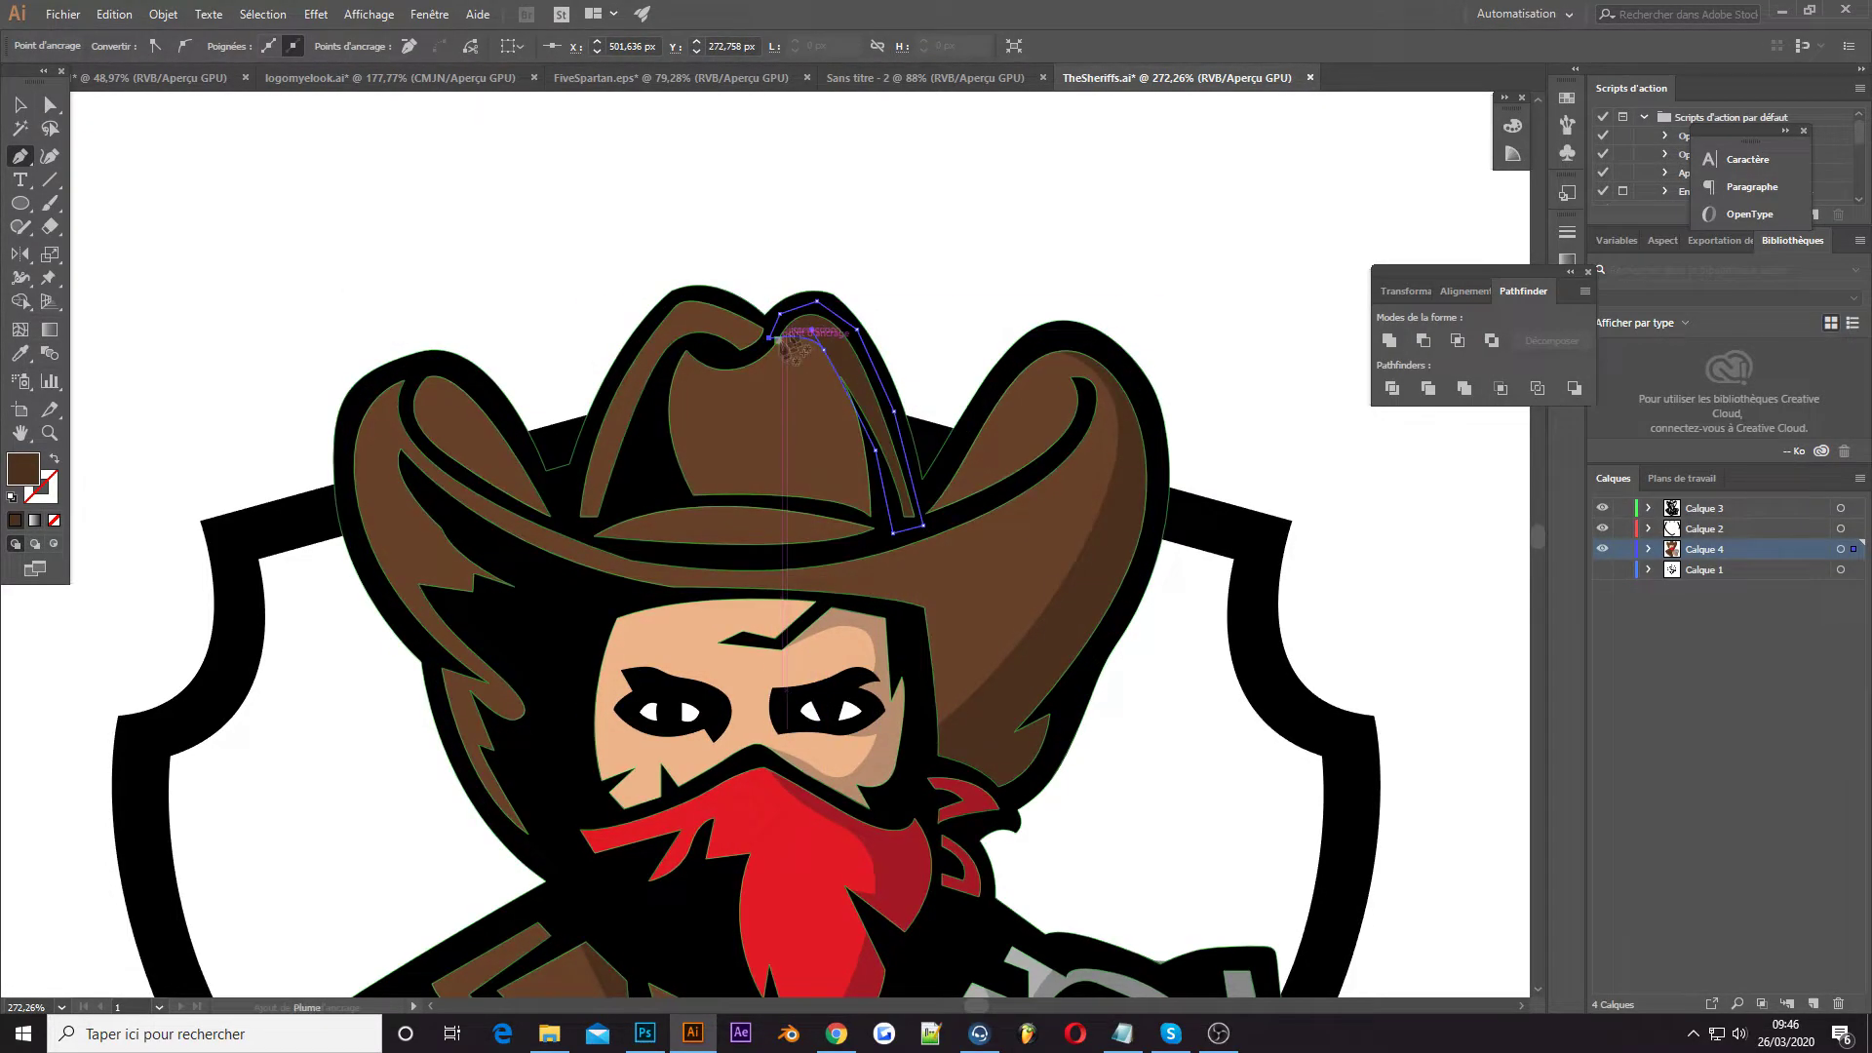
# Draw a closed brim shading shape right of the face, then deselect it
pyautogui.click(920, 614)
pyautogui.click(926, 666)
pyautogui.click(926, 759)
pyautogui.click(1004, 713)
pyautogui.click(1026, 636)
pyautogui.click(916, 611)
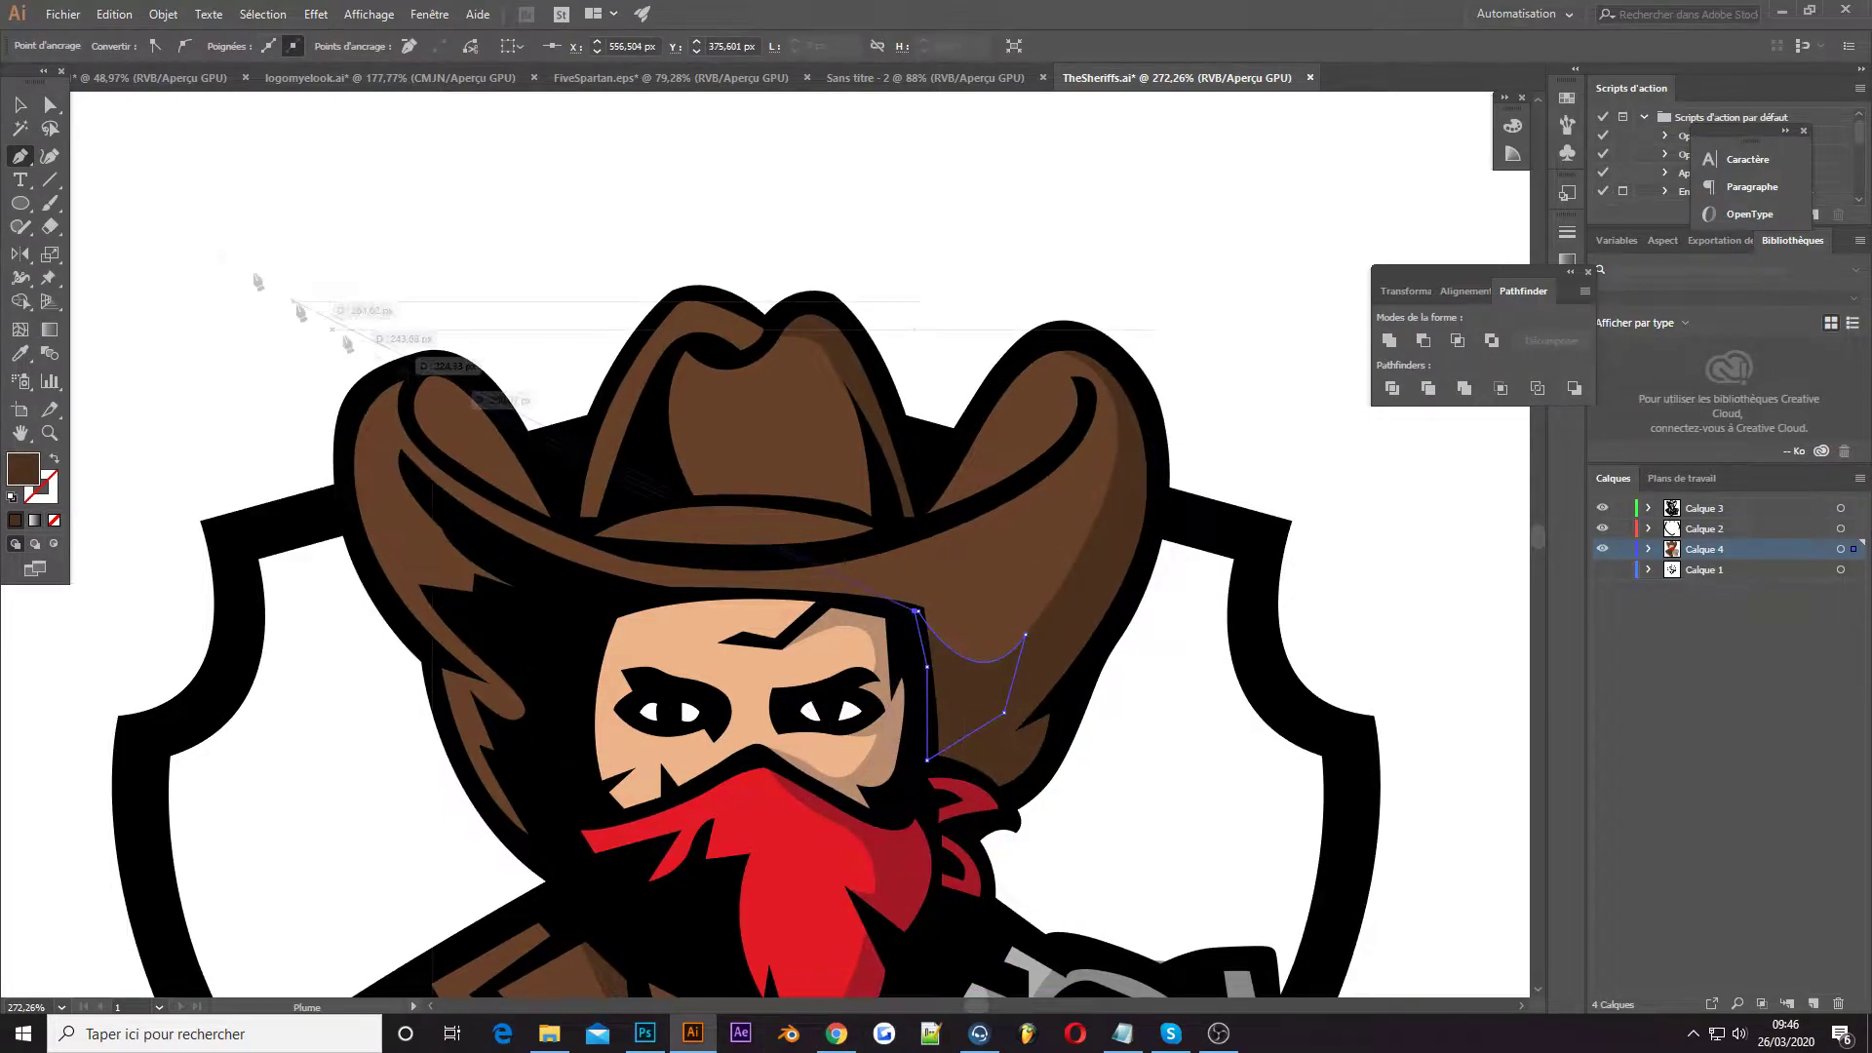
pyautogui.press('v')
pyautogui.click(972, 215)
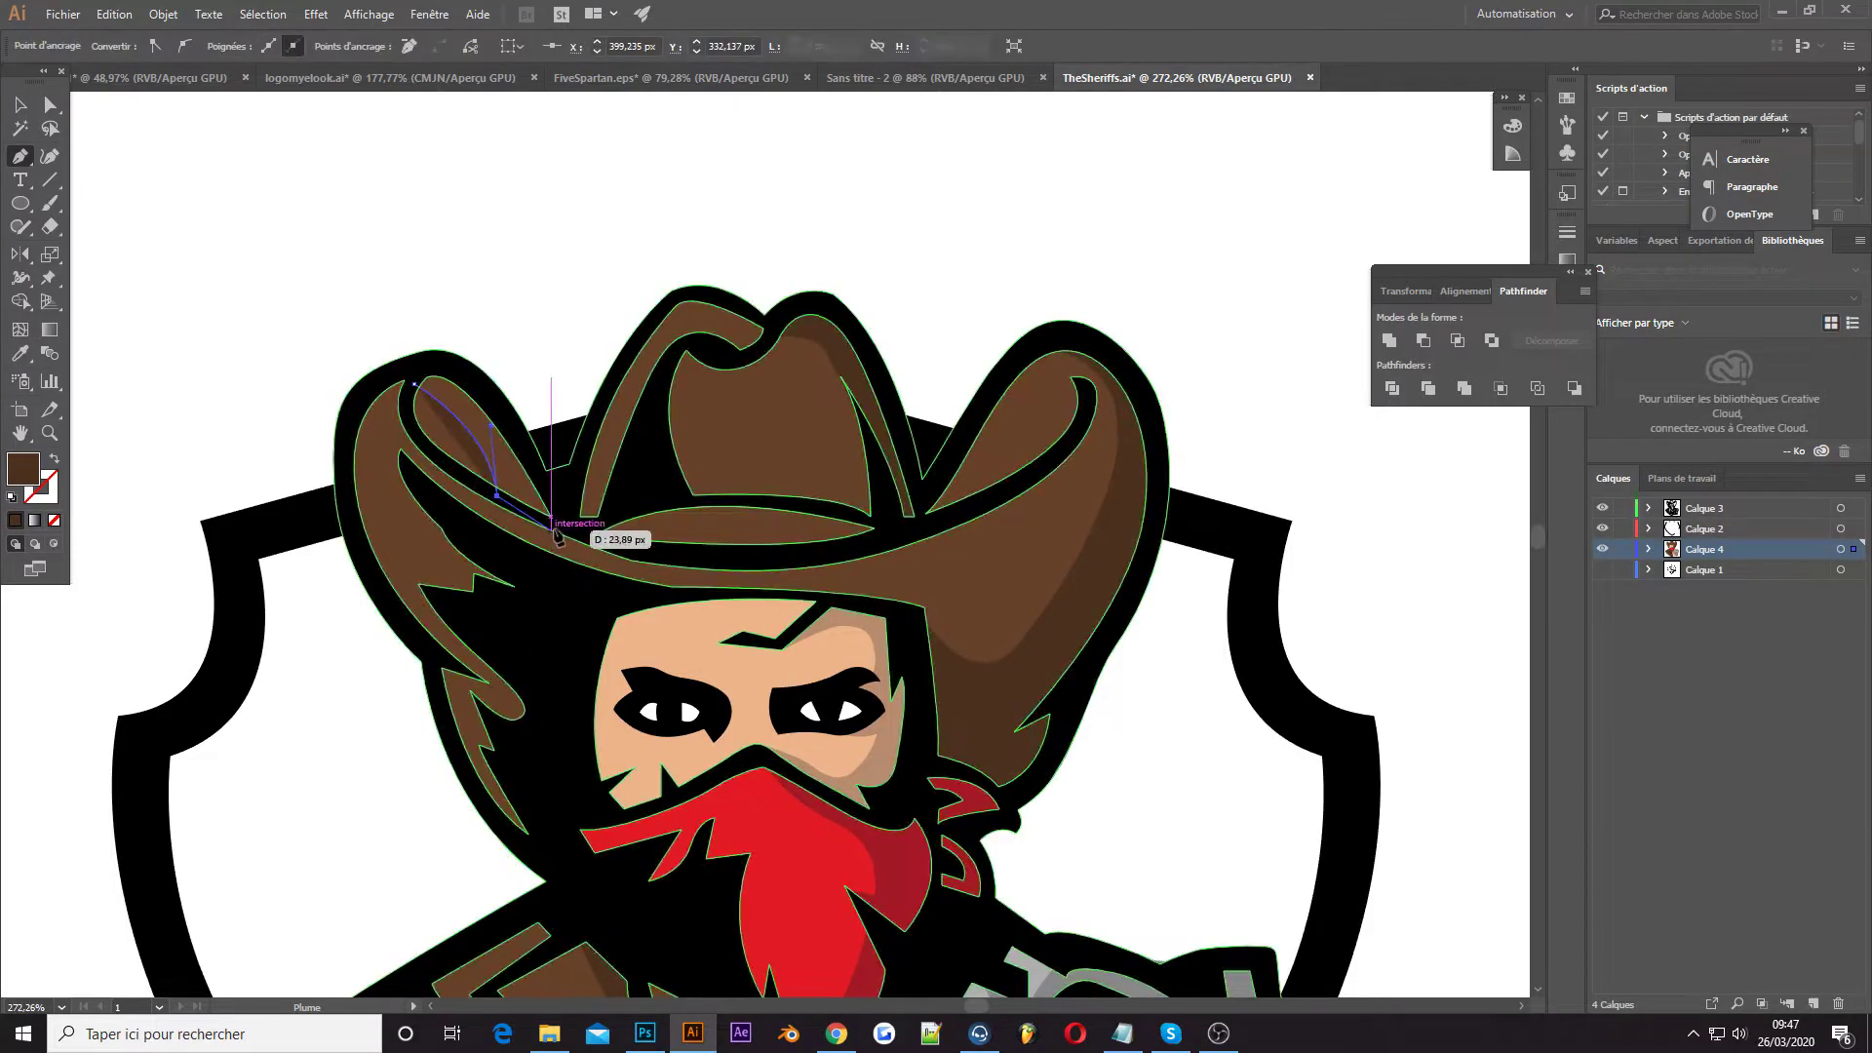
# Add shading on the inner left brim and a closed shape along the crown top
pyautogui.click(531, 512)
pyautogui.hotkey('ctrl', 'shift', 'a')
pyautogui.click(660, 310)
pyautogui.click(690, 291)
pyautogui.click(775, 321)
pyautogui.click(743, 356)
pyautogui.click(731, 349)
# Draw a shading shape along the hat brim across the band
pyautogui.scroll(-2, 907, 643)
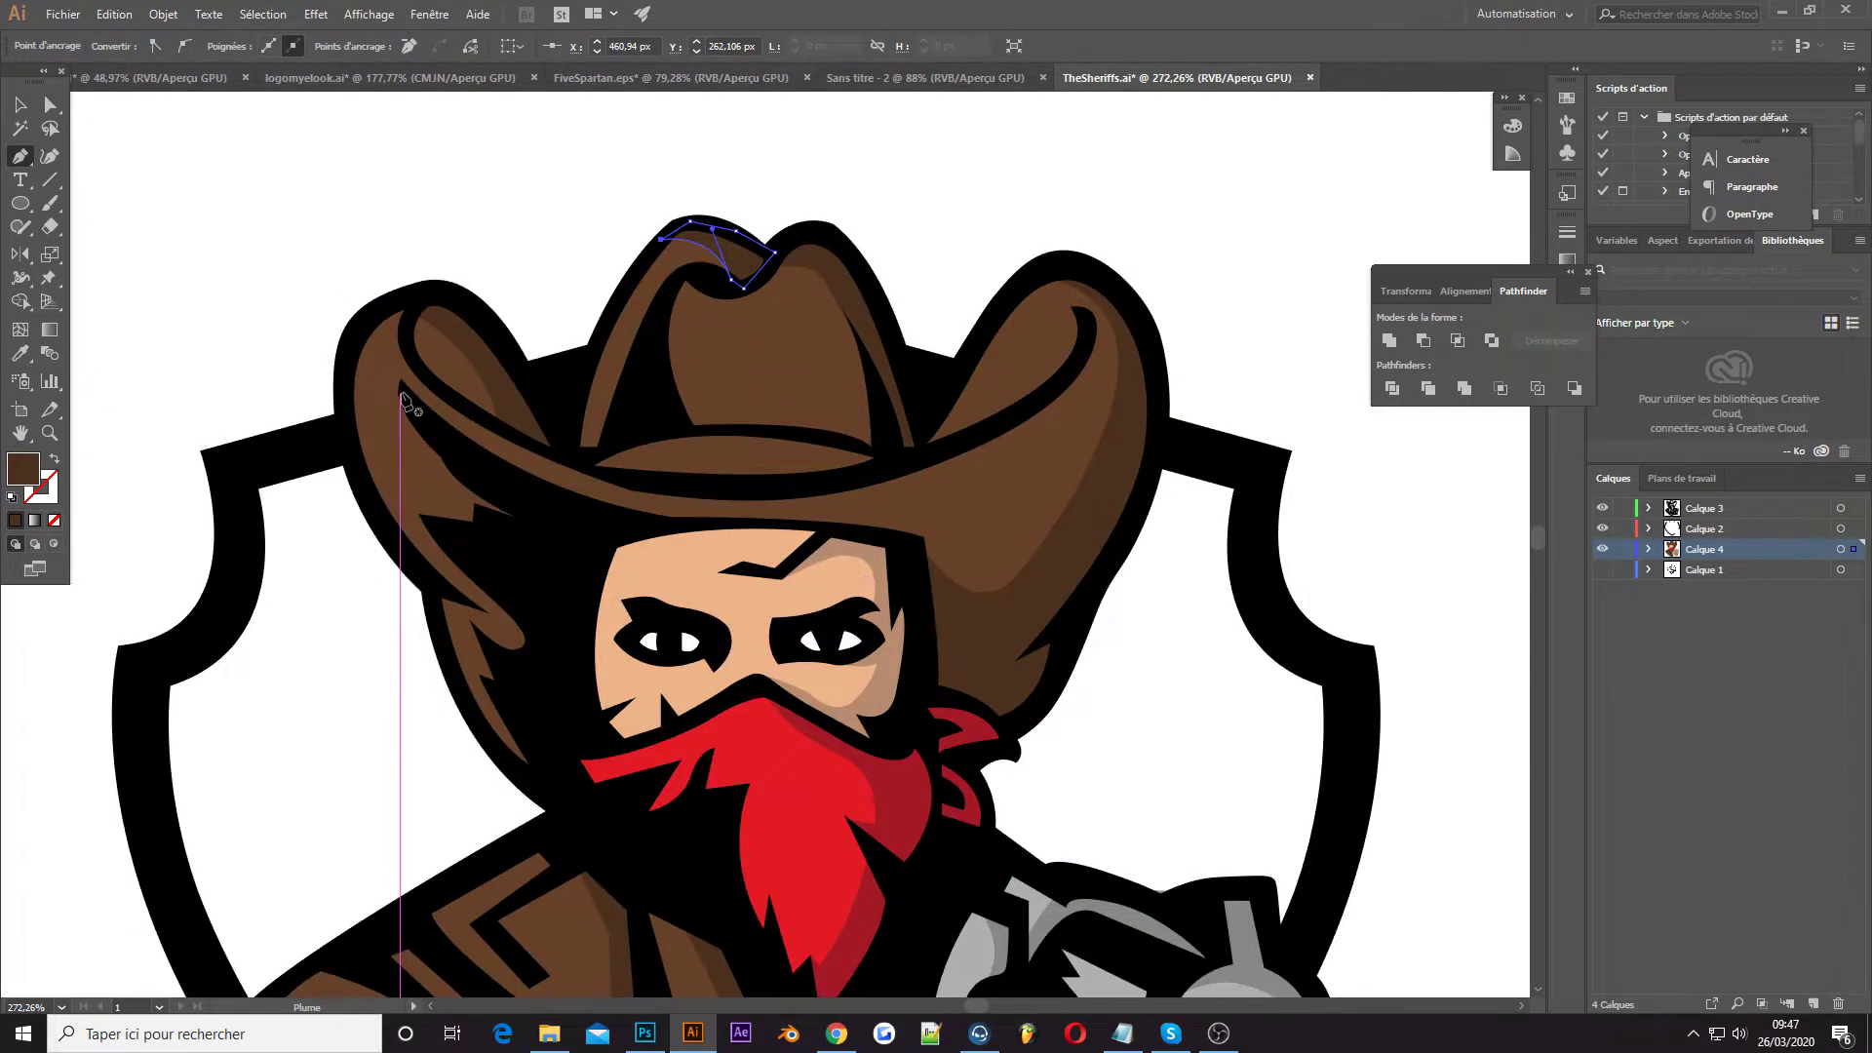
pyautogui.click(629, 449)
pyautogui.click(826, 479)
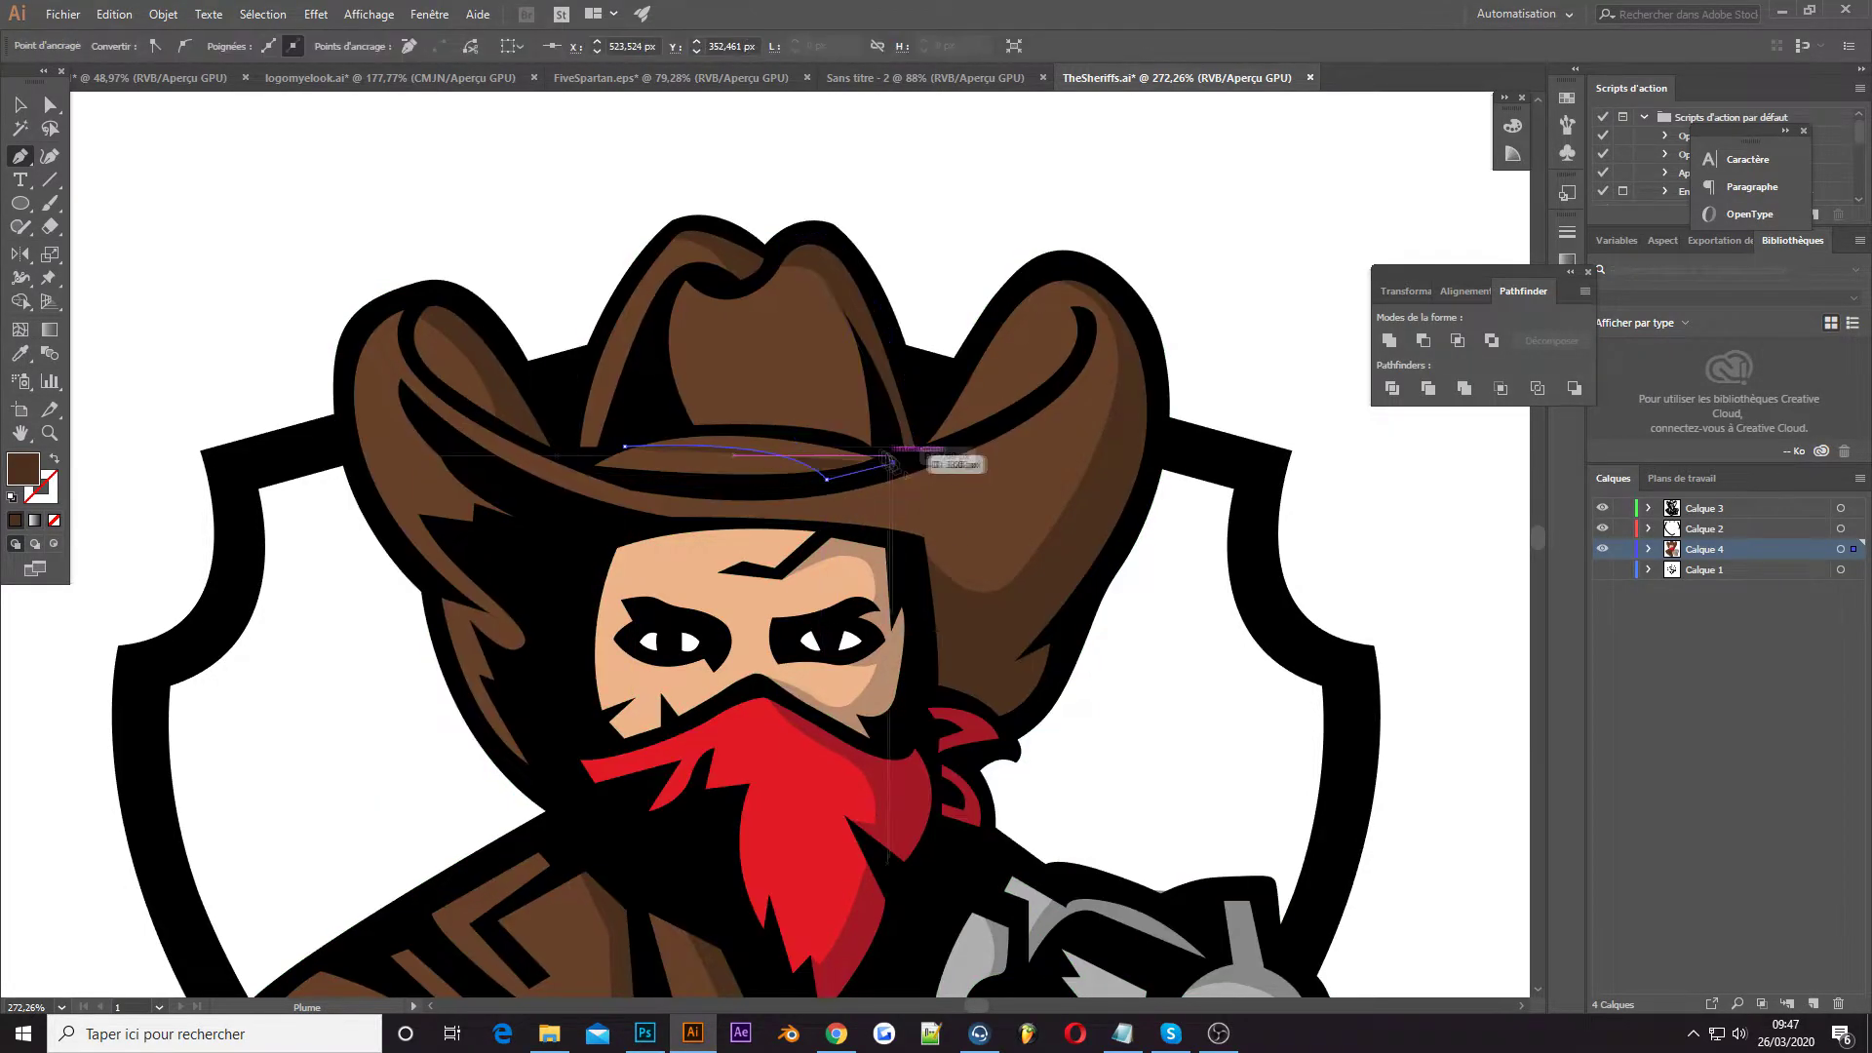
pyautogui.hotkey('ctrl', 'shift', 'a')
# Draw a closed crown shading shape from the left peak down to the band
pyautogui.click(695, 280)
pyautogui.click(850, 435)
pyautogui.click(869, 459)
pyautogui.click(923, 454)
pyautogui.click(892, 324)
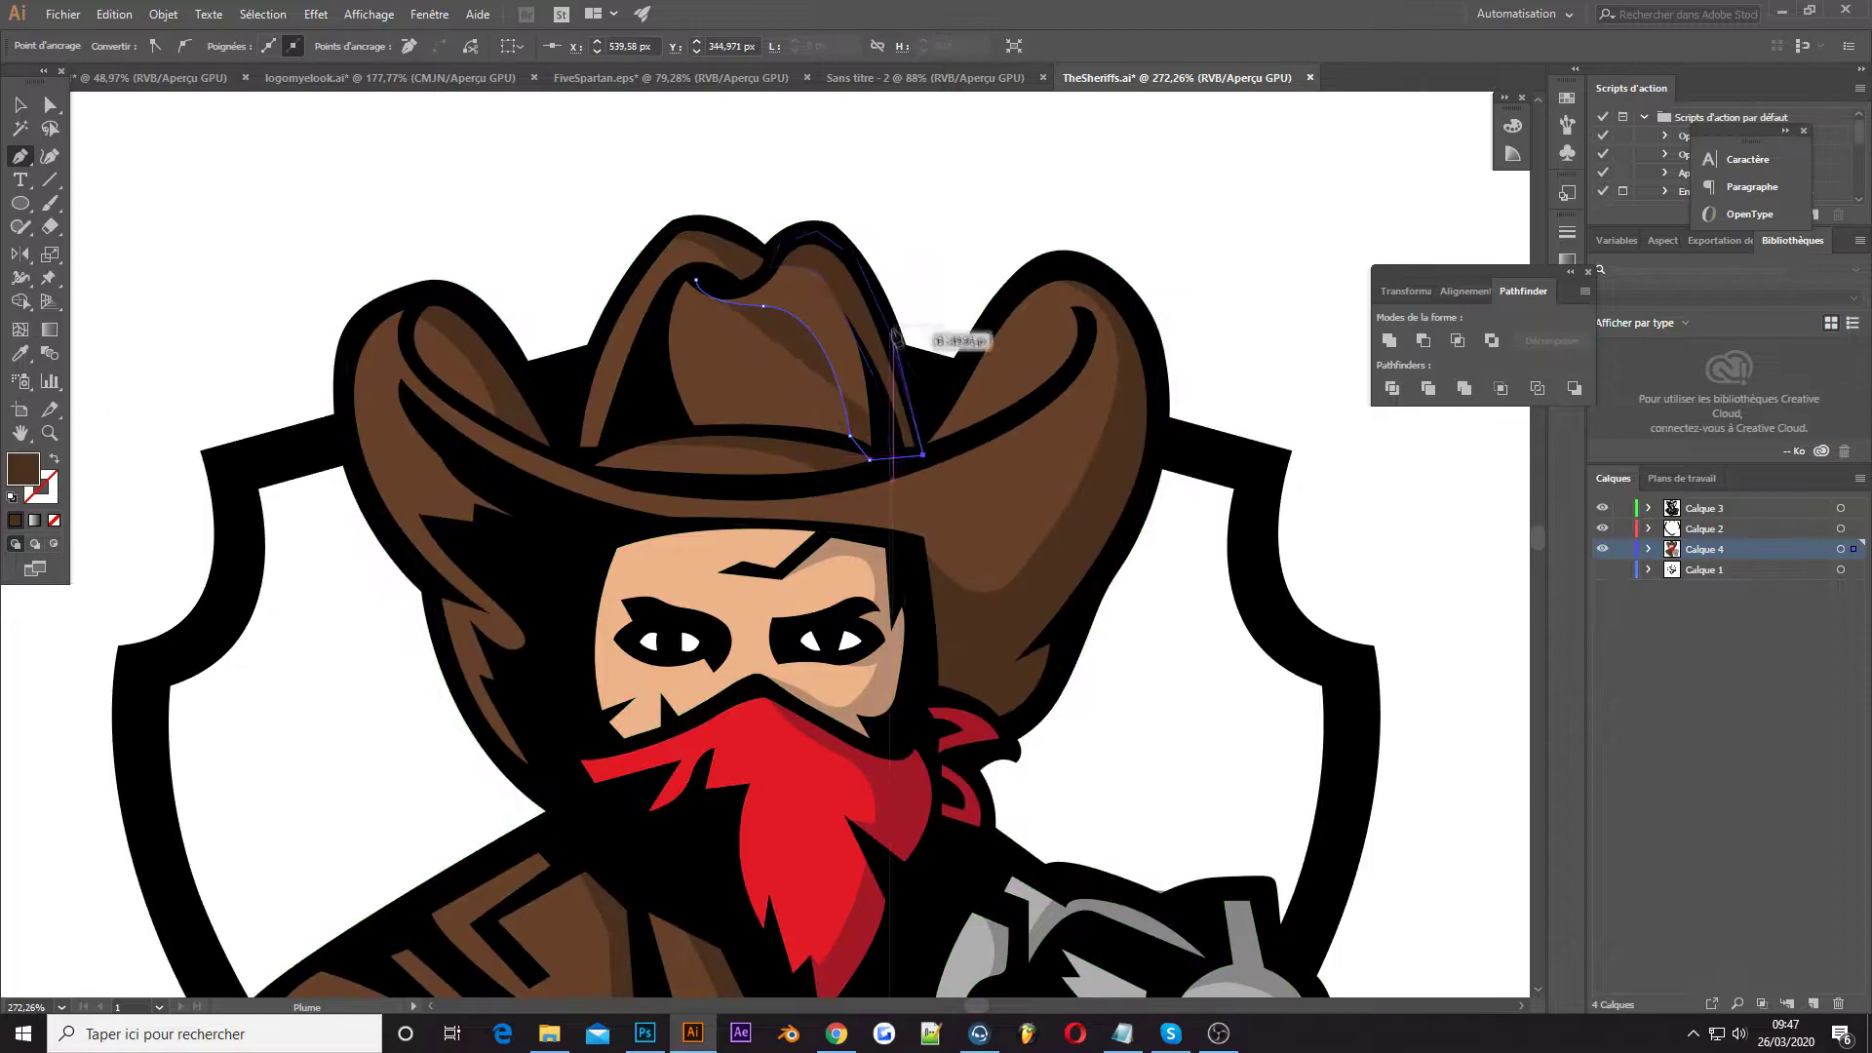
pyautogui.click(829, 238)
pyautogui.click(788, 238)
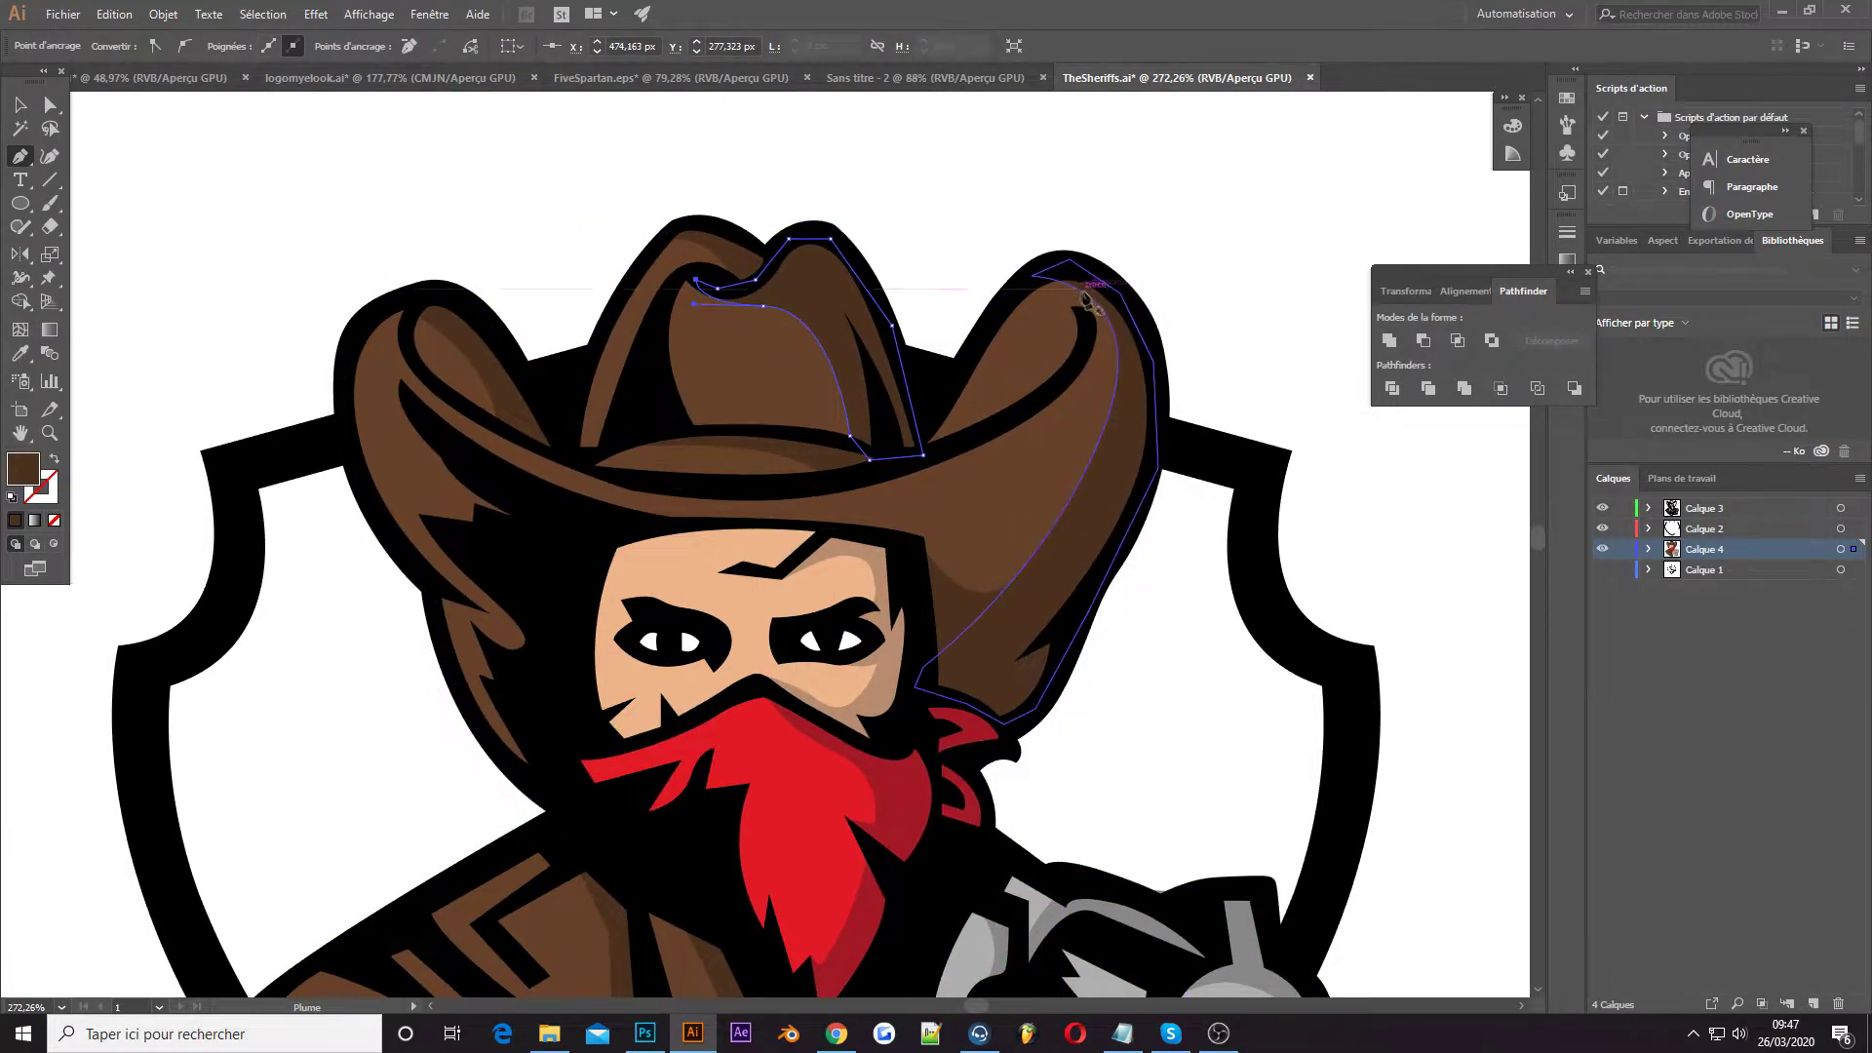
pyautogui.hotkey('ctrl', 'shift', 'a')
# Start a shading shape along the right brim curve, then zoom out
pyautogui.click(1035, 281)
pyautogui.click(918, 460)
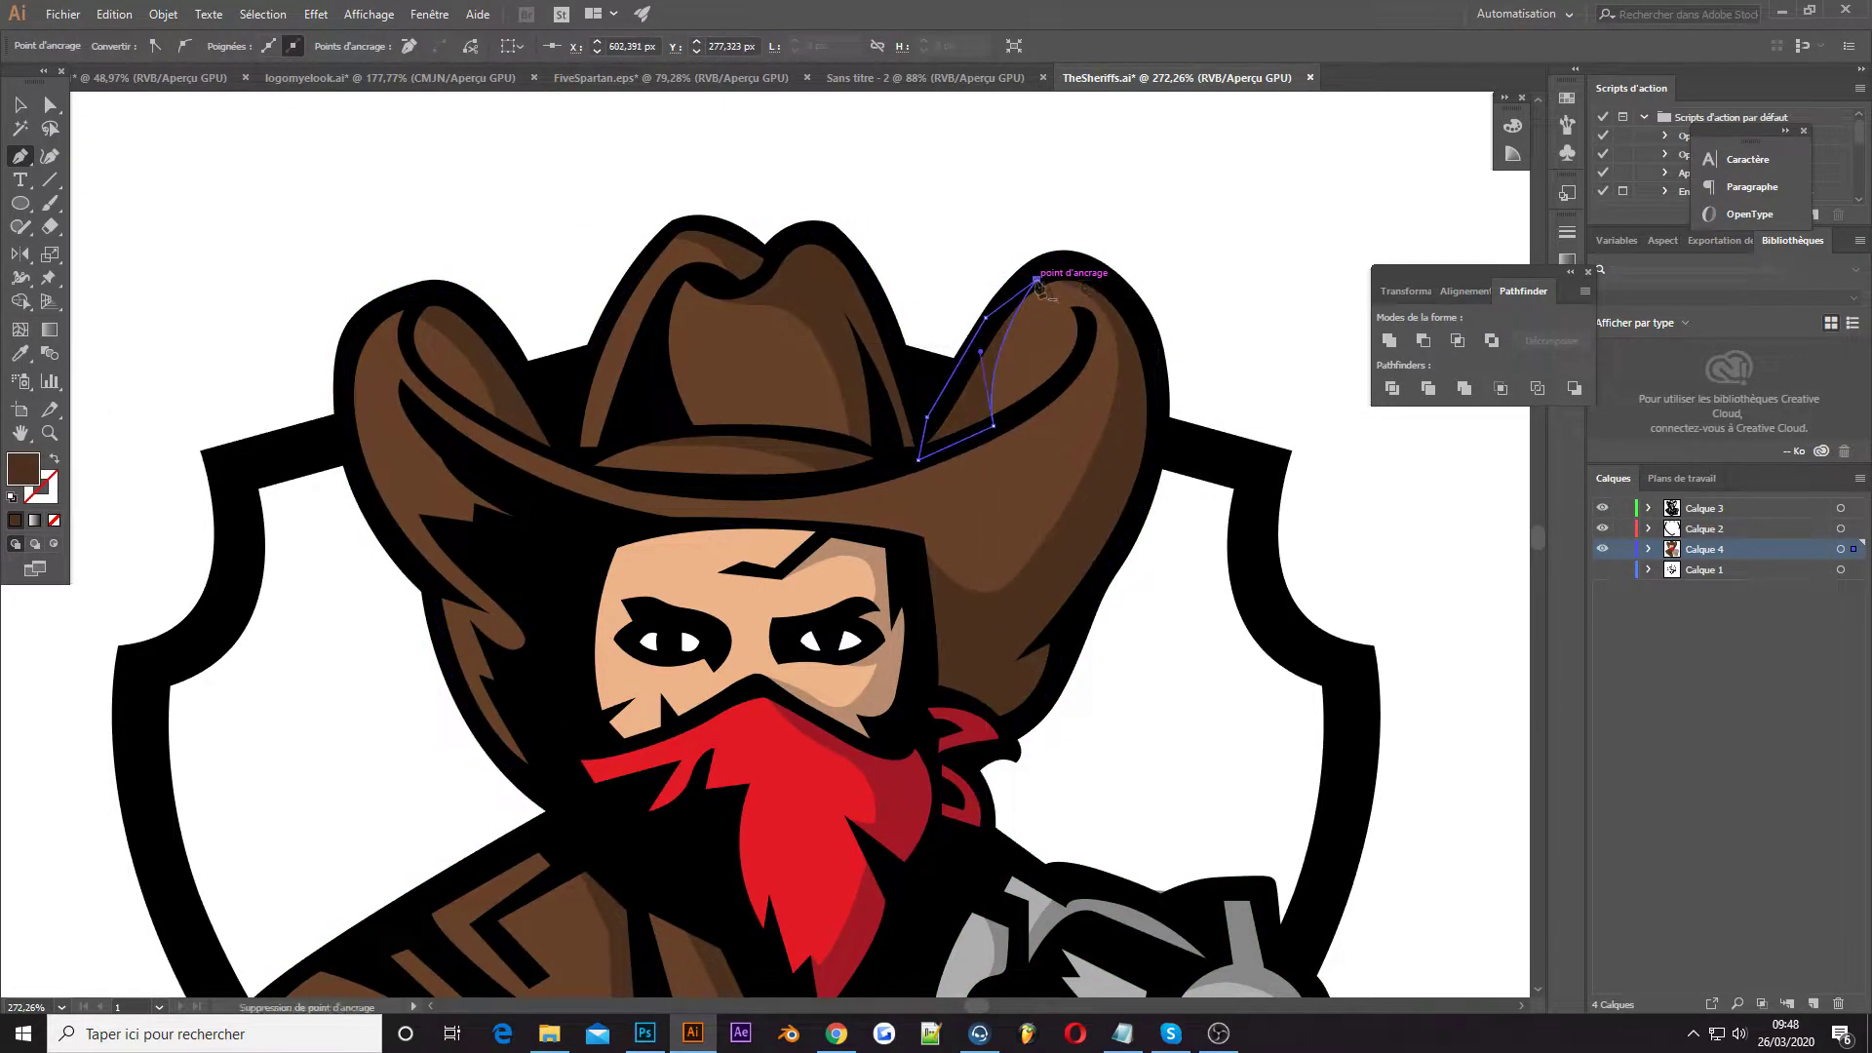
pyautogui.press('z')
pyautogui.moveTo(906, 445); pyautogui.dragTo(740, 446)
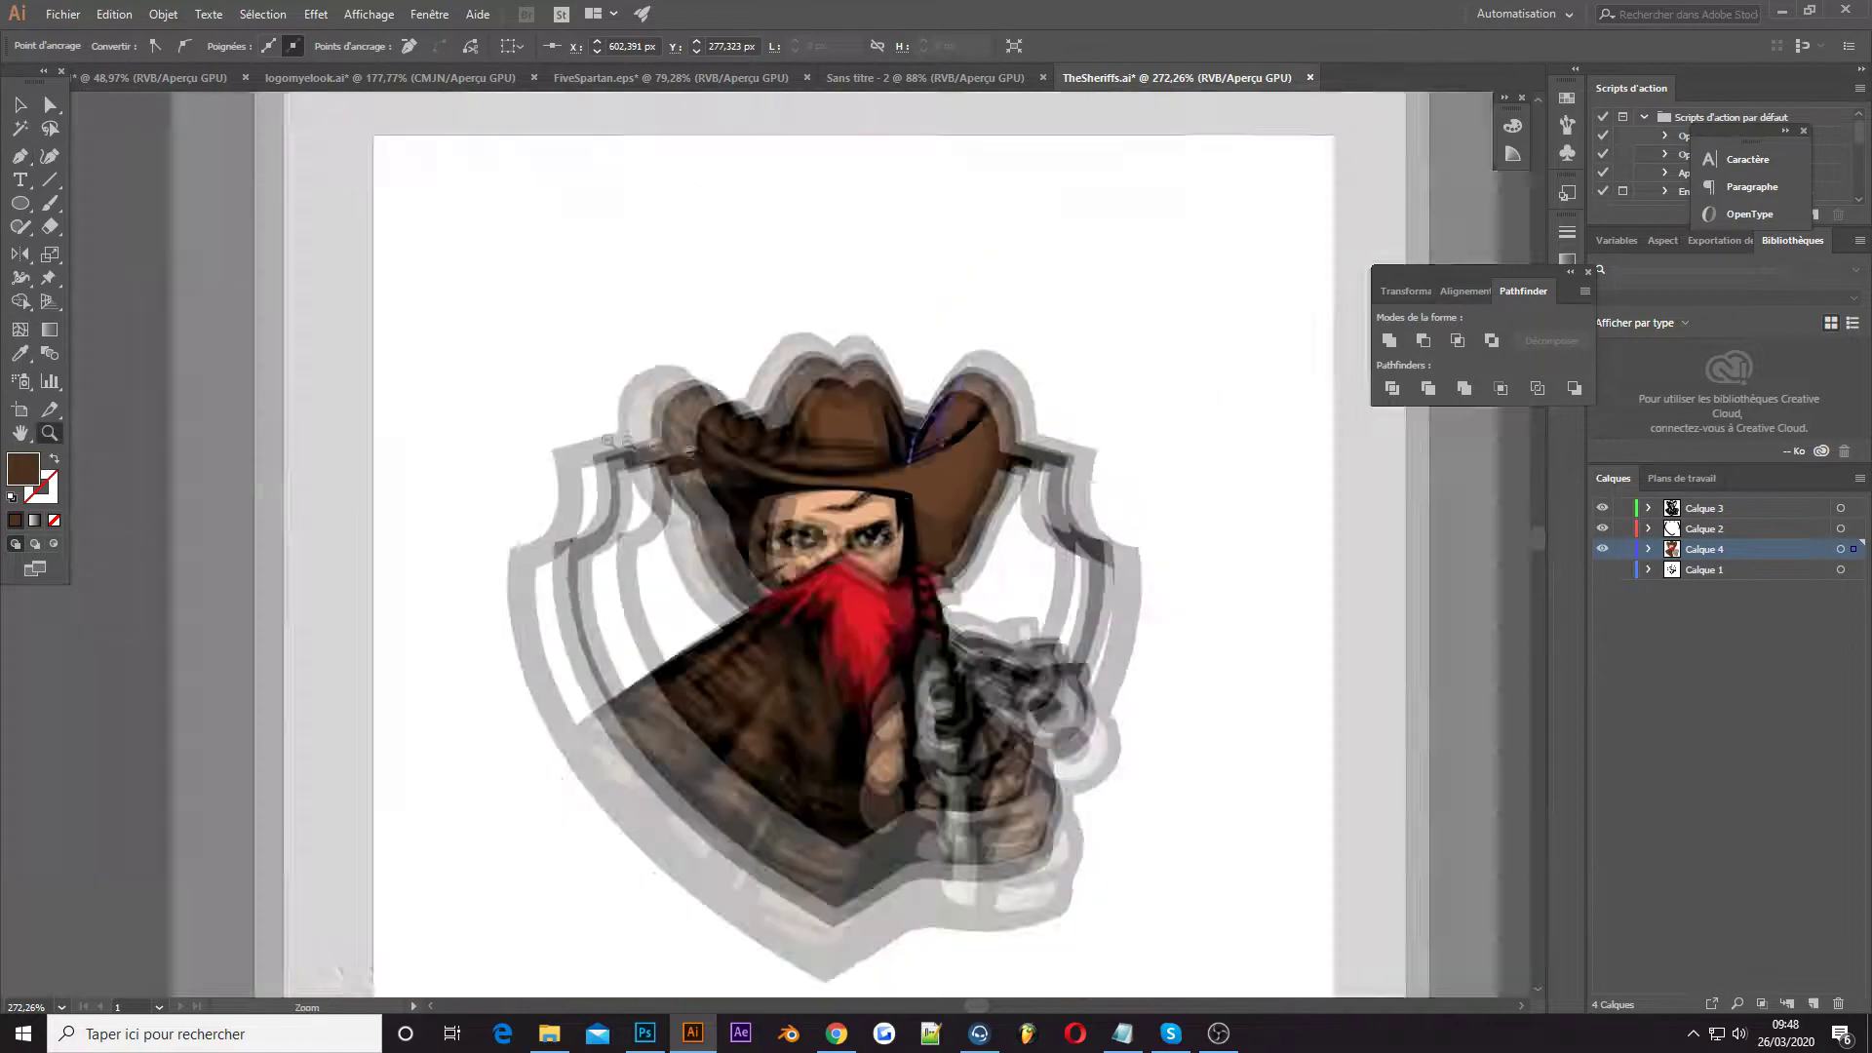
# Zoom in on the mascot and inspect the hat and gun fill colours
pyautogui.hotkey('ctrl', 'shift', 'a')
pyautogui.moveTo(737, 694); pyautogui.dragTo(809, 694)
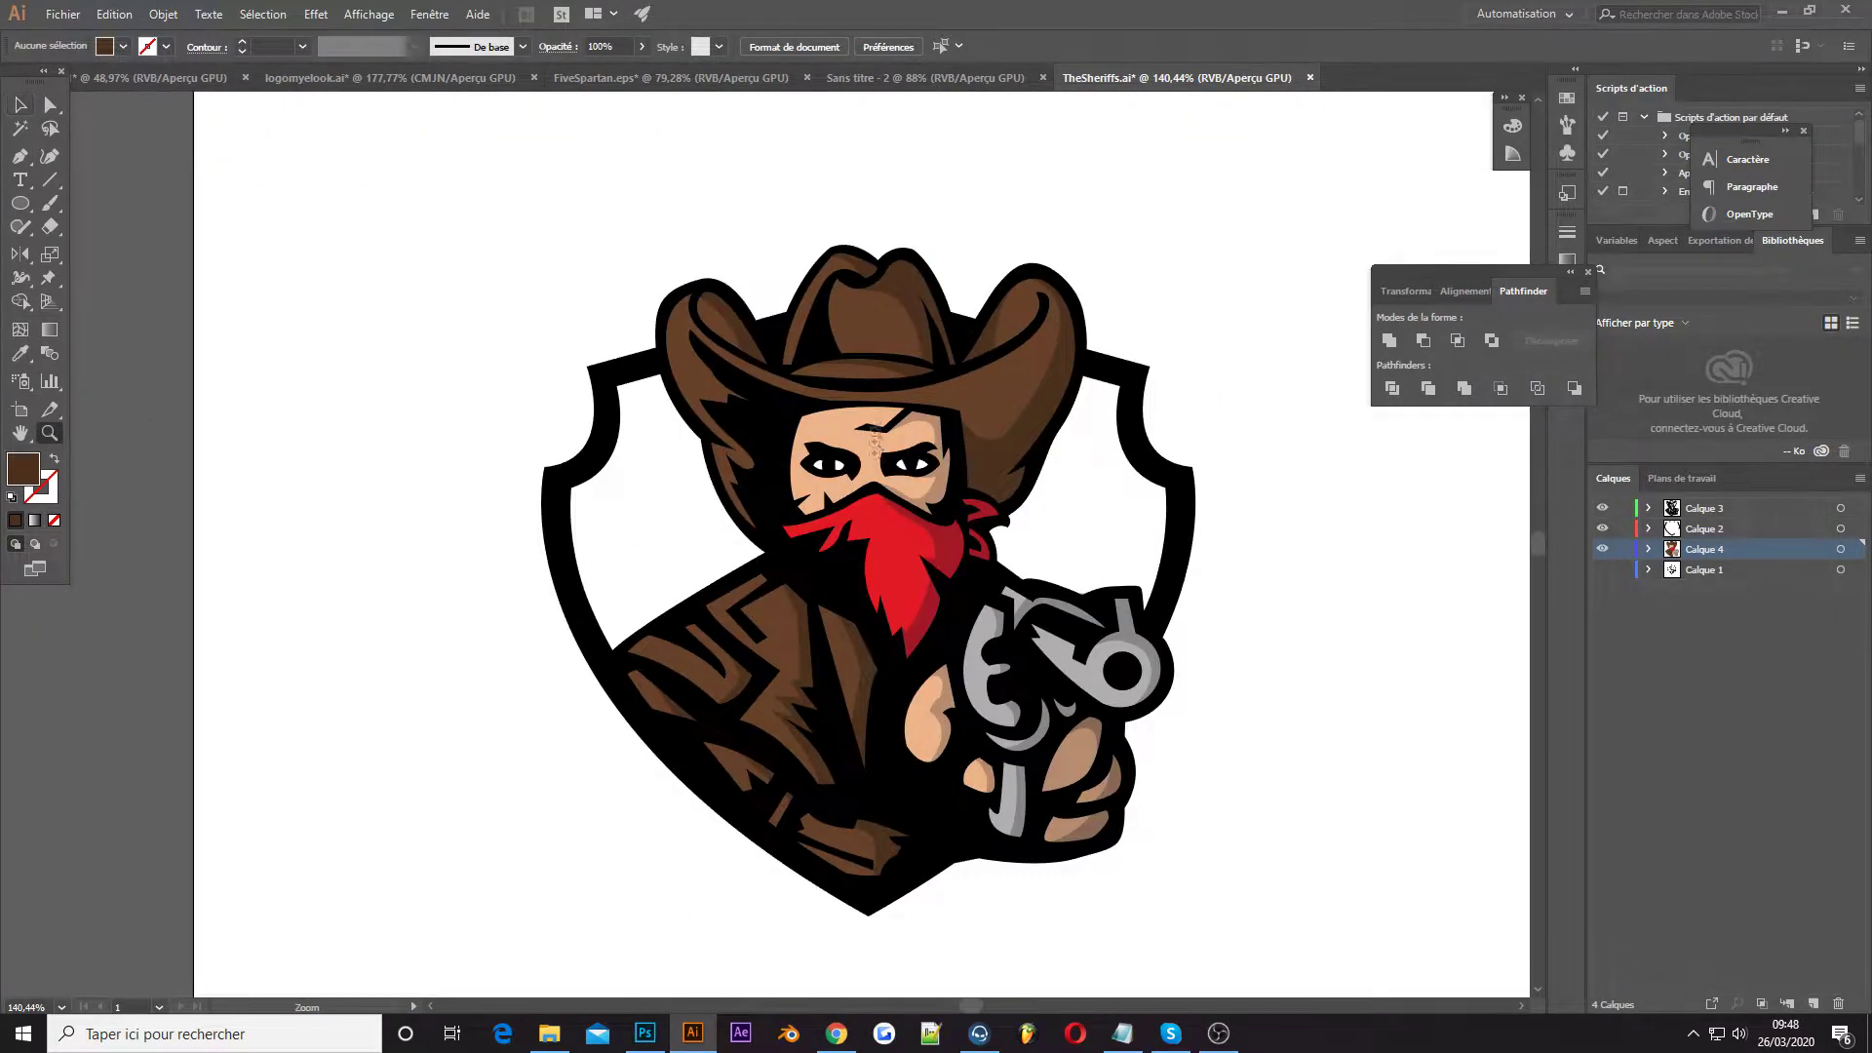
pyautogui.moveTo(875, 444); pyautogui.dragTo(916, 444)
pyautogui.doubleClick(23, 469)
pyautogui.click(1716, 619)
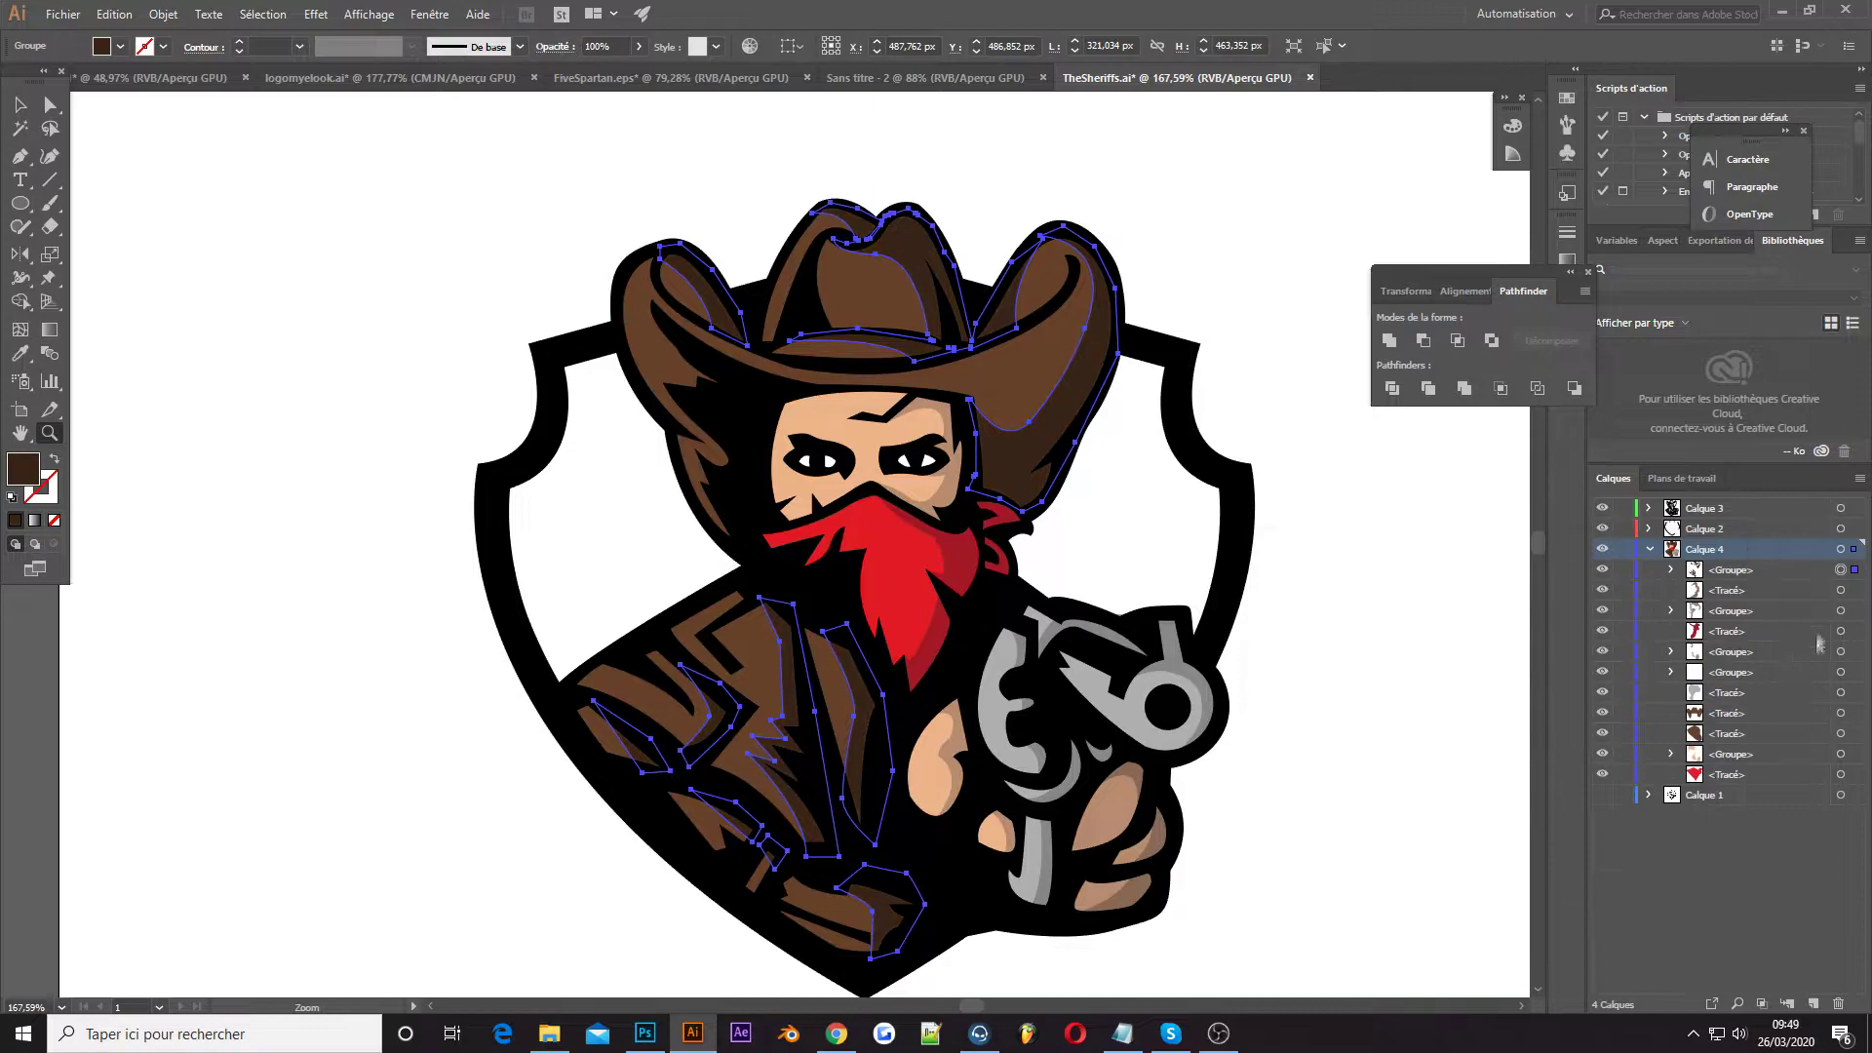
pyautogui.click(1852, 611)
pyautogui.doubleClick(23, 469)
pyautogui.click(1696, 615)
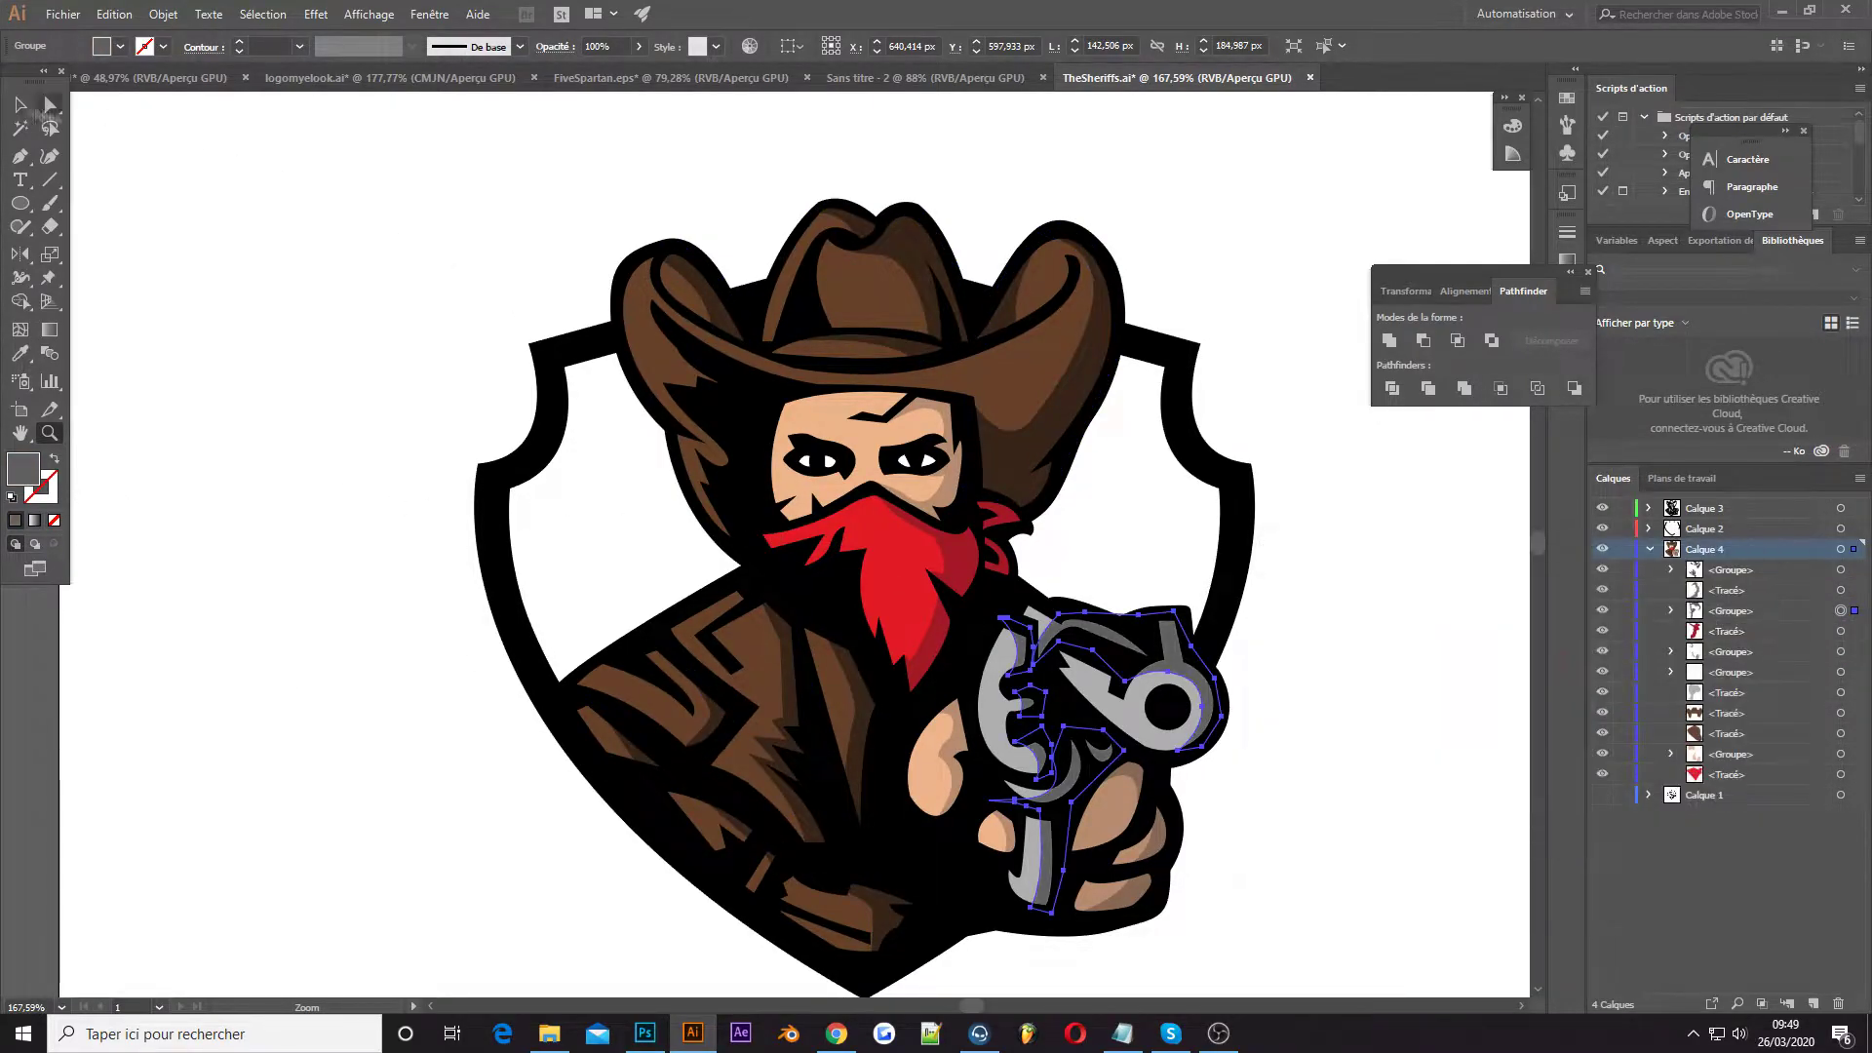
# Recolour a piece brown and give the hand shading a darker brown fill
pyautogui.doubleClick(23, 469)
pyautogui.click(1726, 614)
pyautogui.click(235, 243)
pyautogui.click(1841, 629)
pyautogui.doubleClick(24, 469)
pyautogui.click(1365, 721)
pyautogui.click(1730, 612)
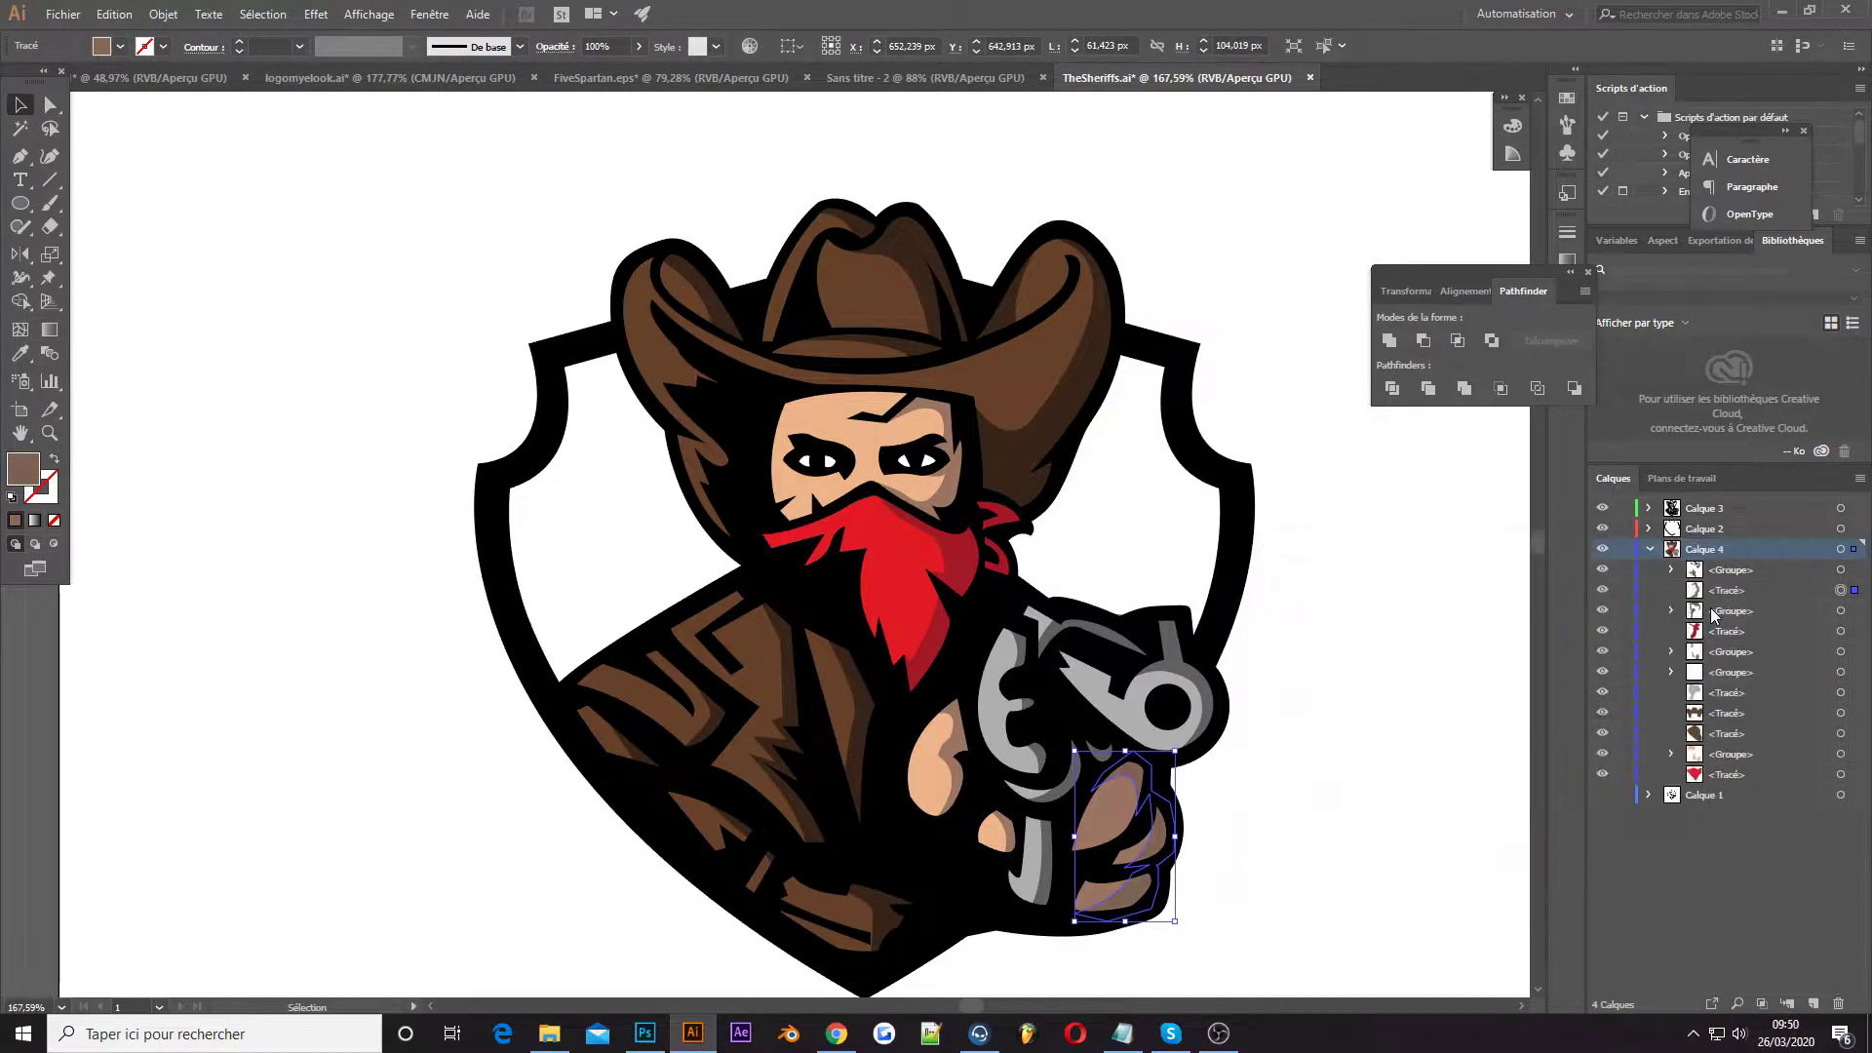
pyautogui.click(219, 242)
# Change the bandana shadow fill to the deeper red 991A2D
pyautogui.press('z')
pyautogui.scroll(-2, 220, 242)
pyautogui.click(1841, 629)
pyautogui.doubleClick(24, 469)
pyautogui.click(1732, 621)
pyautogui.press('v')
pyautogui.click(363, 221)
# Zoom in and eyedrop the lighter brown from the hat
pyautogui.scroll(1, 445, 726)
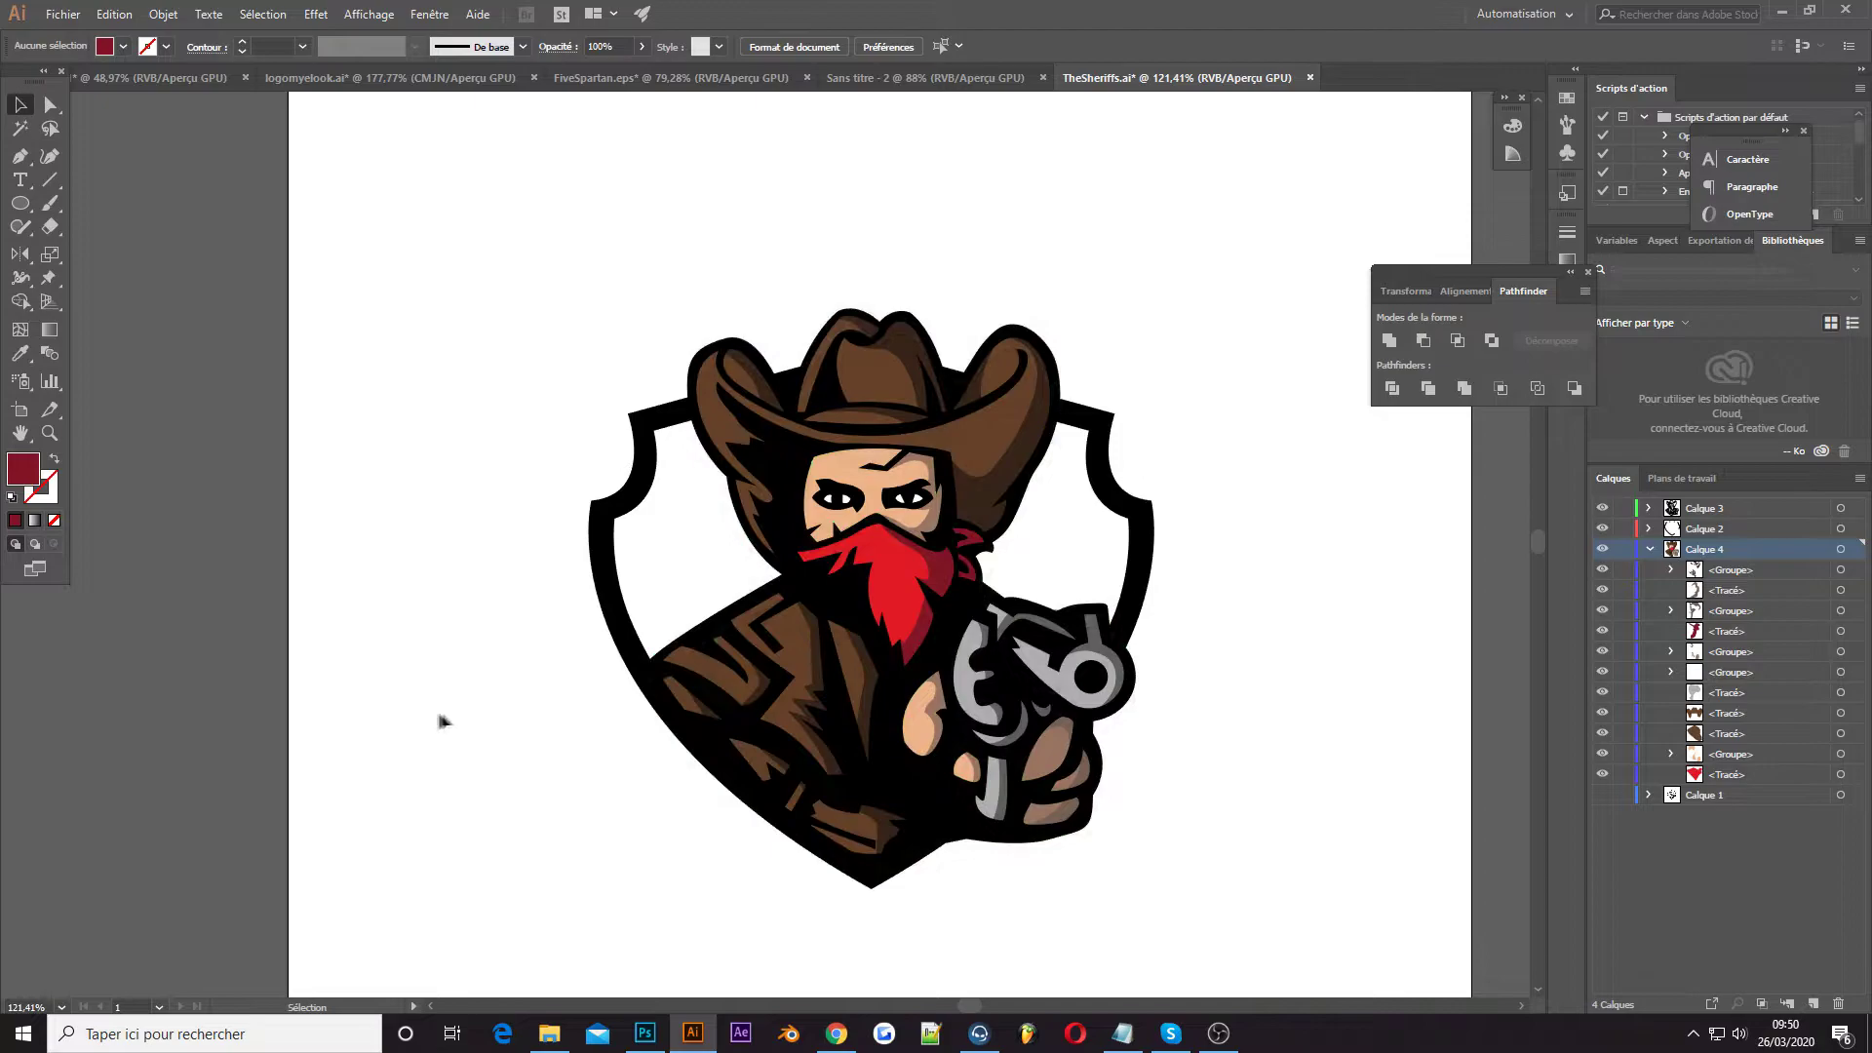
pyautogui.click(1649, 549)
pyautogui.press('z')
pyautogui.click(844, 644)
pyautogui.press('i')
pyautogui.click(624, 683)
# Confirm the lighter brown fill and start a highlight path along the hat's left edge
pyautogui.doubleClick(23, 469)
pyautogui.click(1732, 614)
pyautogui.press('p')
pyautogui.click(655, 200)
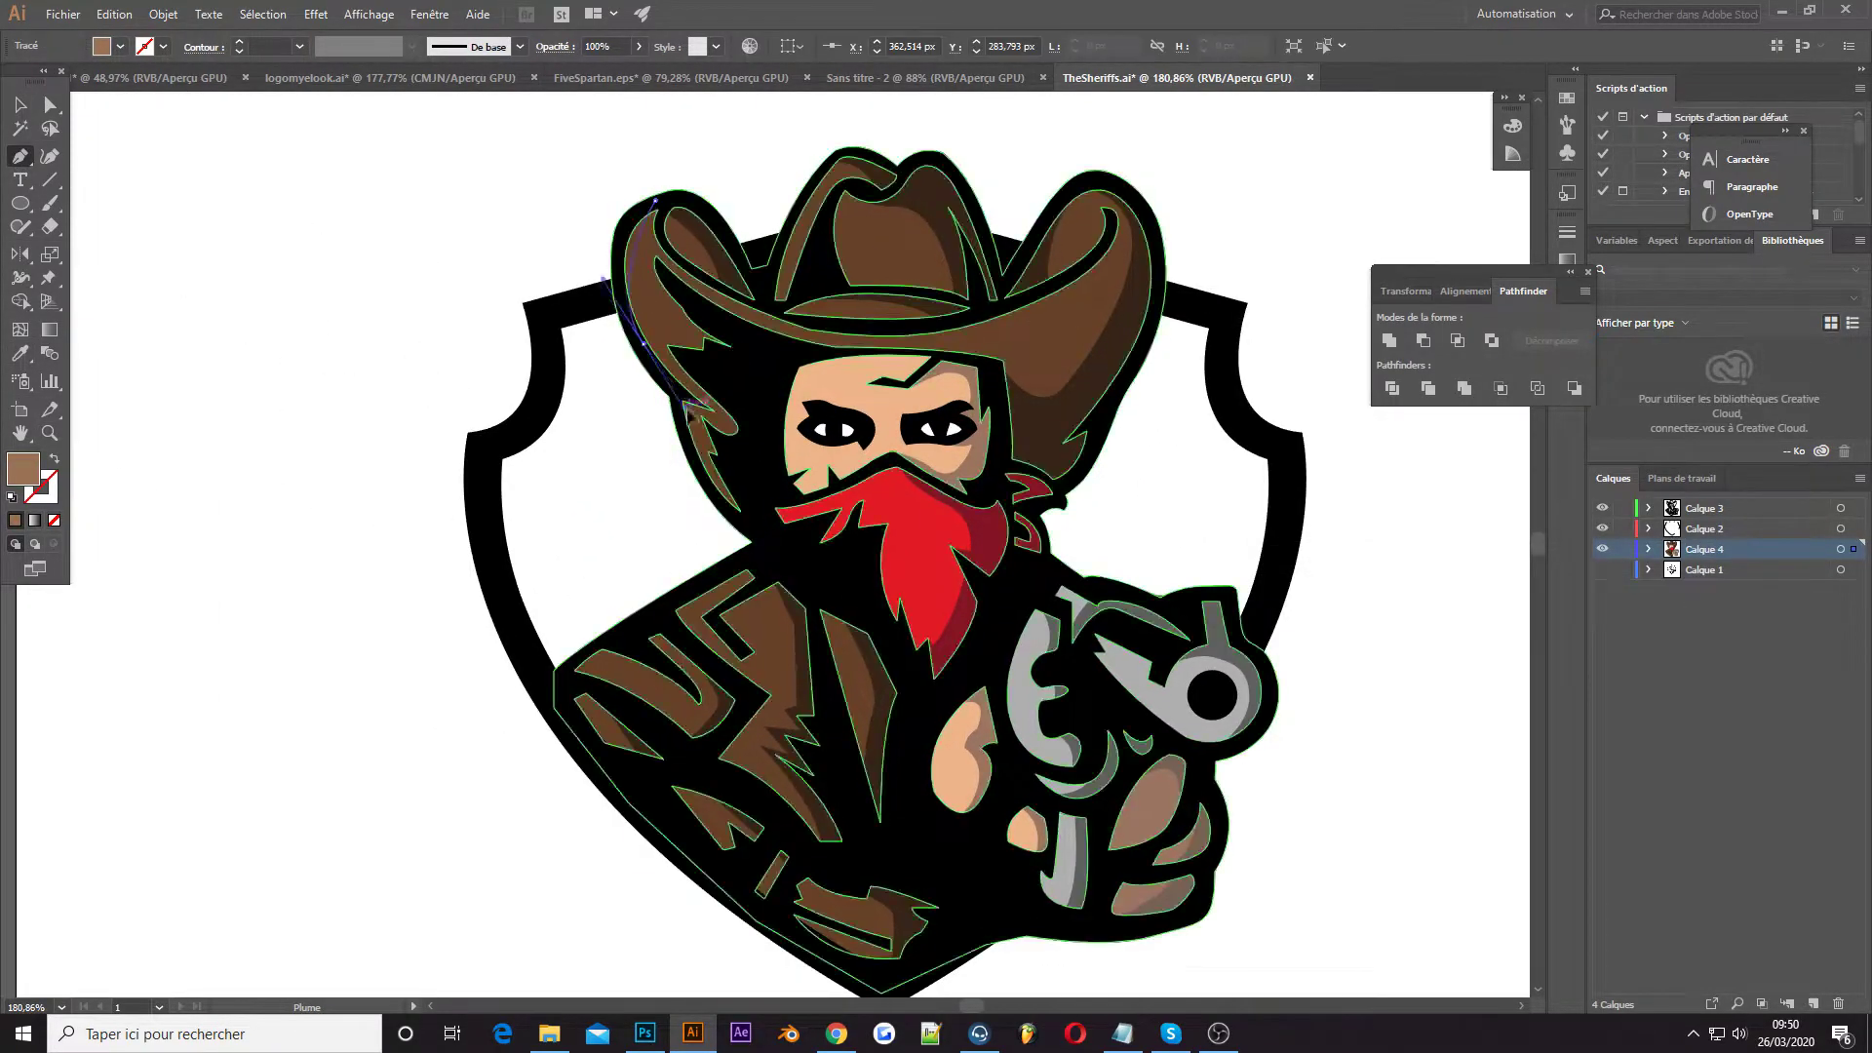
# Draw light-brown highlights along the hat's left edge, up to the crown peak, and down the hair edge
pyautogui.moveTo(644, 346); pyautogui.dragTo(672, 436)
pyautogui.click(655, 200)
pyautogui.click(780, 306)
pyautogui.click(791, 213)
pyautogui.click(848, 156)
pyautogui.click(689, 400)
pyautogui.click(709, 470)
pyautogui.click(753, 506)
pyautogui.click(688, 400)
# Outline a closed light-brown highlight shape on the coat sleeve
pyautogui.click(752, 569)
pyautogui.click(664, 624)
pyautogui.click(561, 671)
pyautogui.click(613, 644)
pyautogui.click(647, 646)
pyautogui.click(561, 671)
# Add two small sleeve highlights, then return to the Selection tool and deselect
pyautogui.click(575, 719)
pyautogui.click(593, 689)
pyautogui.moveTo(595, 669); pyautogui.dragTo(585, 668)
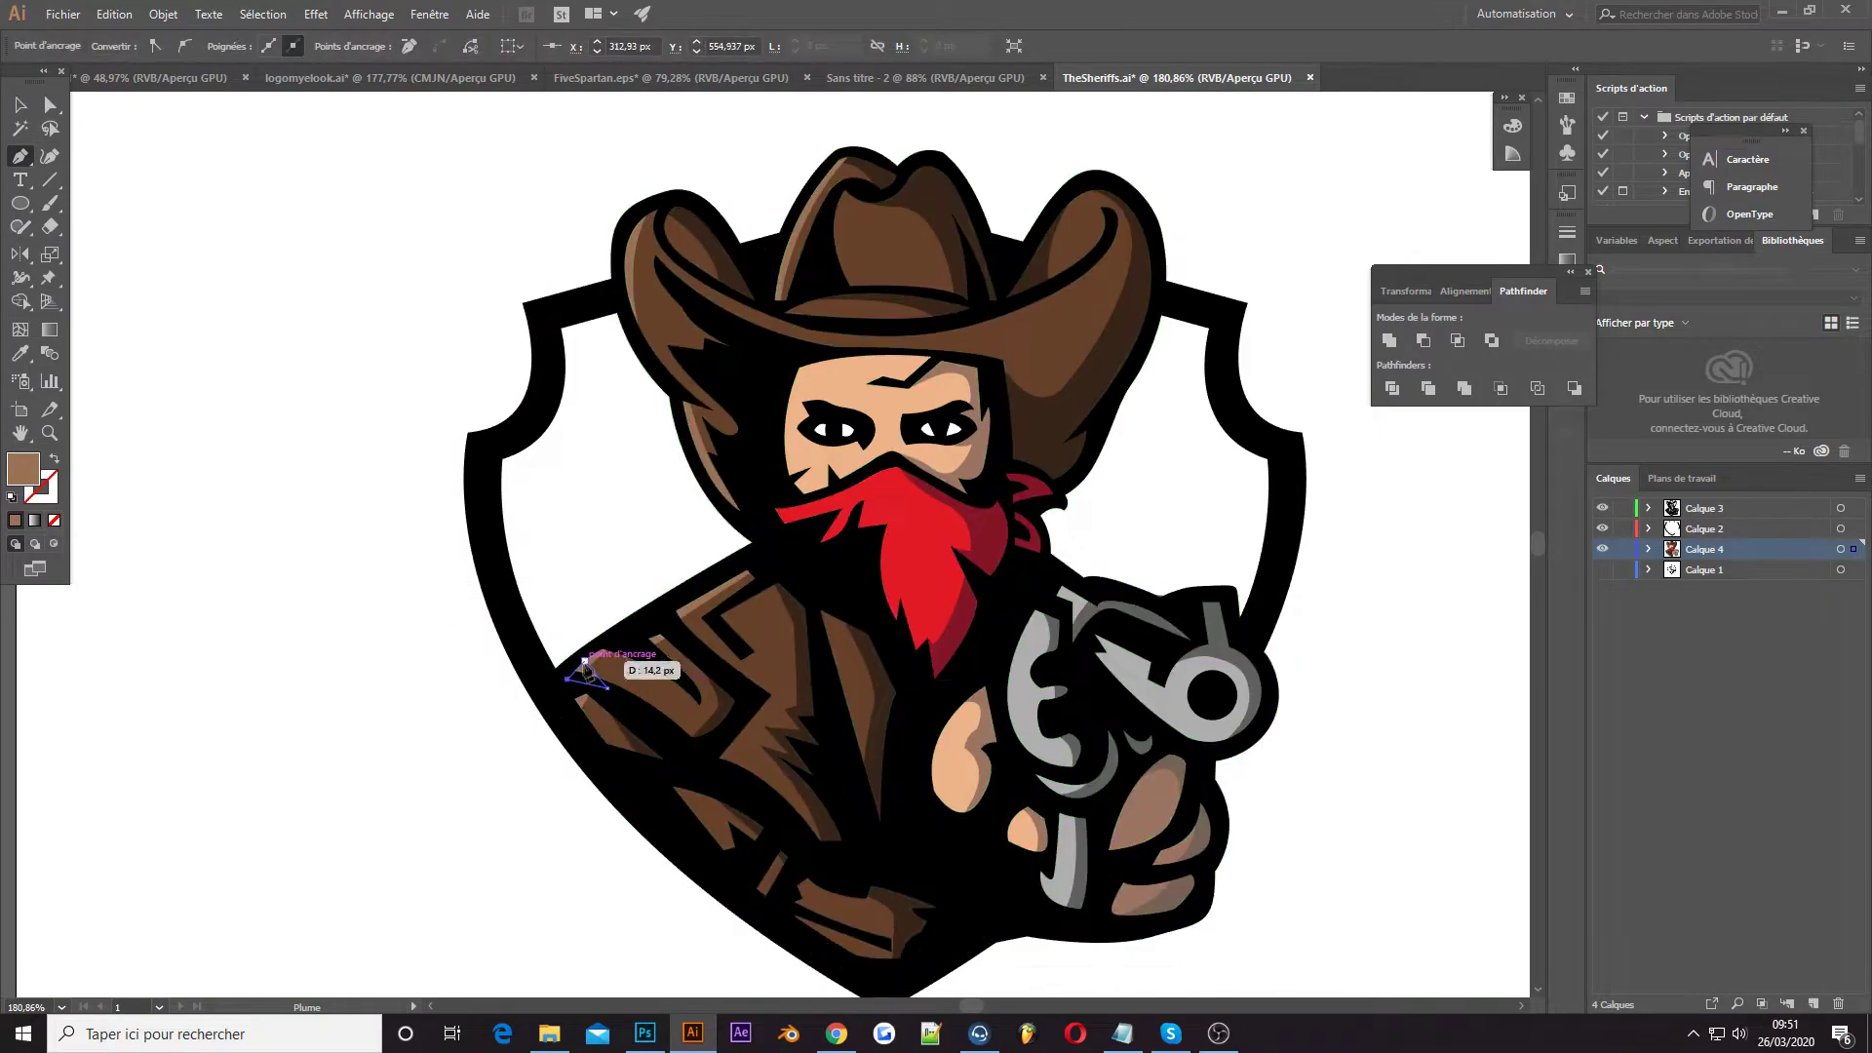
pyautogui.click(19, 156)
pyautogui.click(659, 610)
pyautogui.click(690, 599)
pyautogui.click(690, 642)
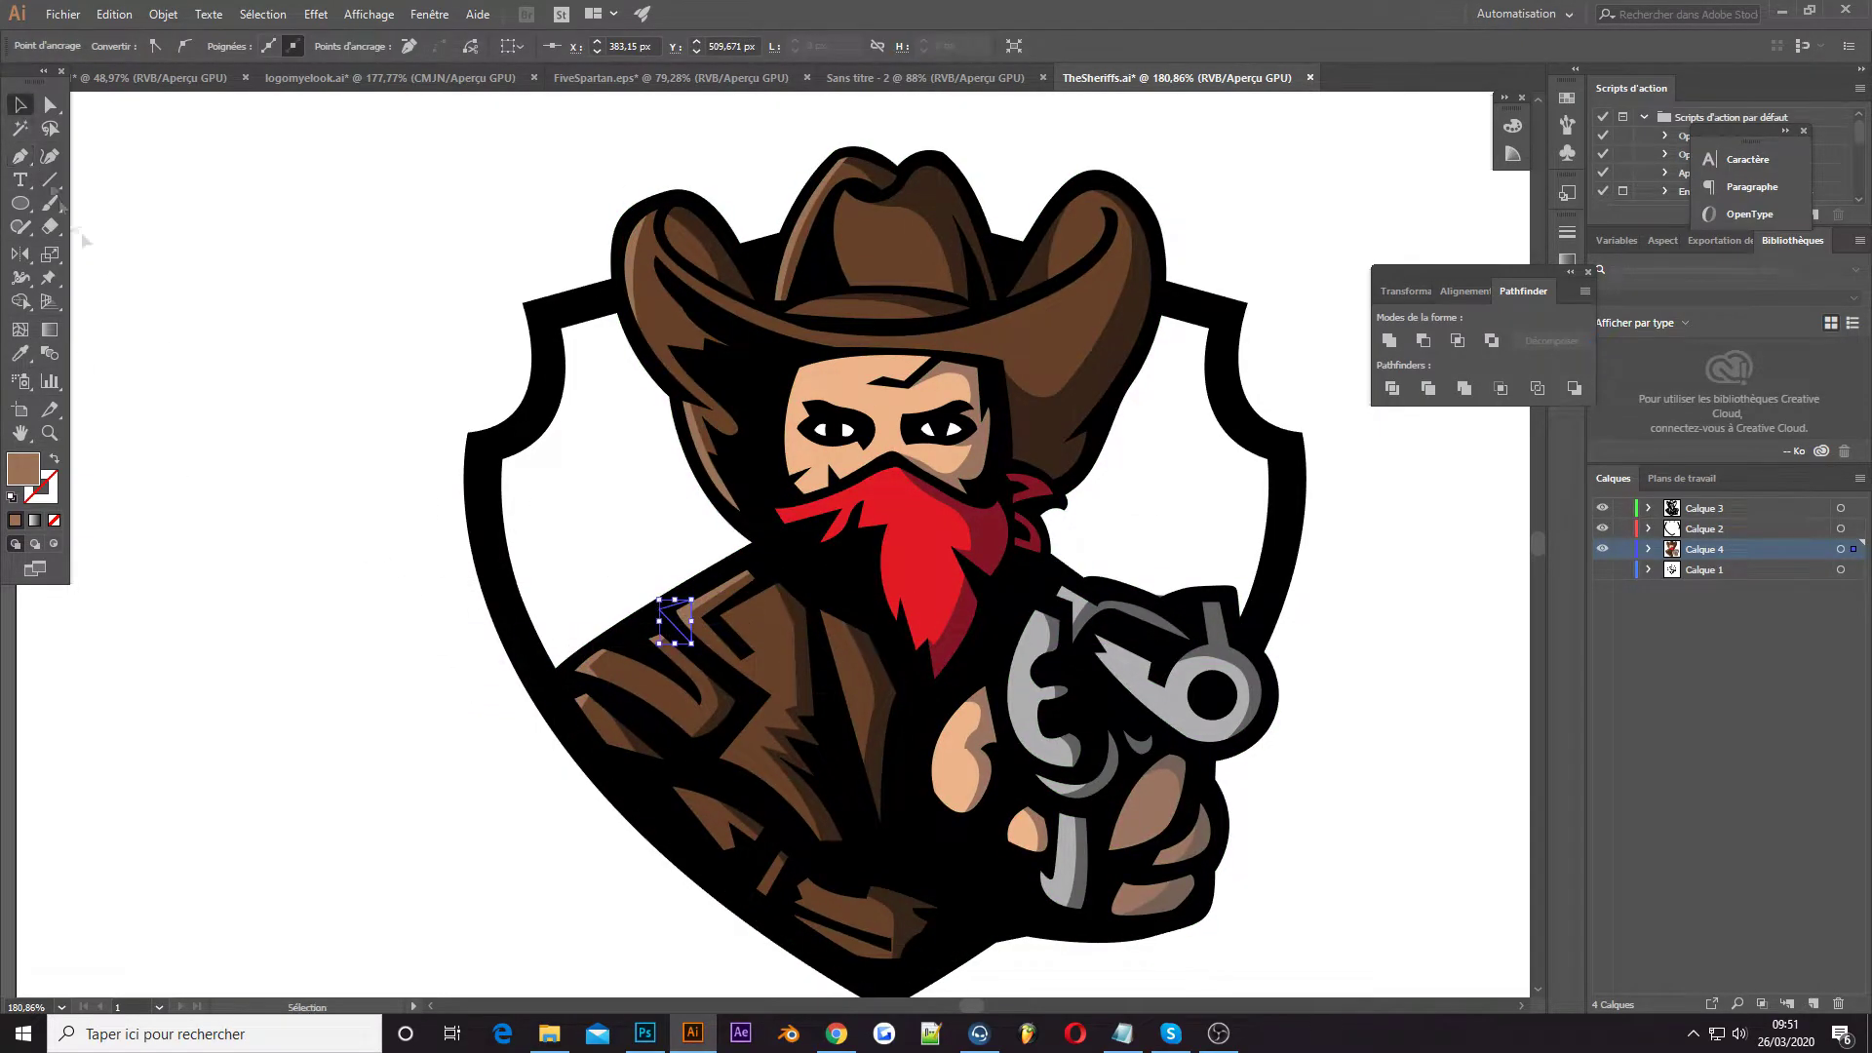
pyautogui.scroll(-1, 618, 585)
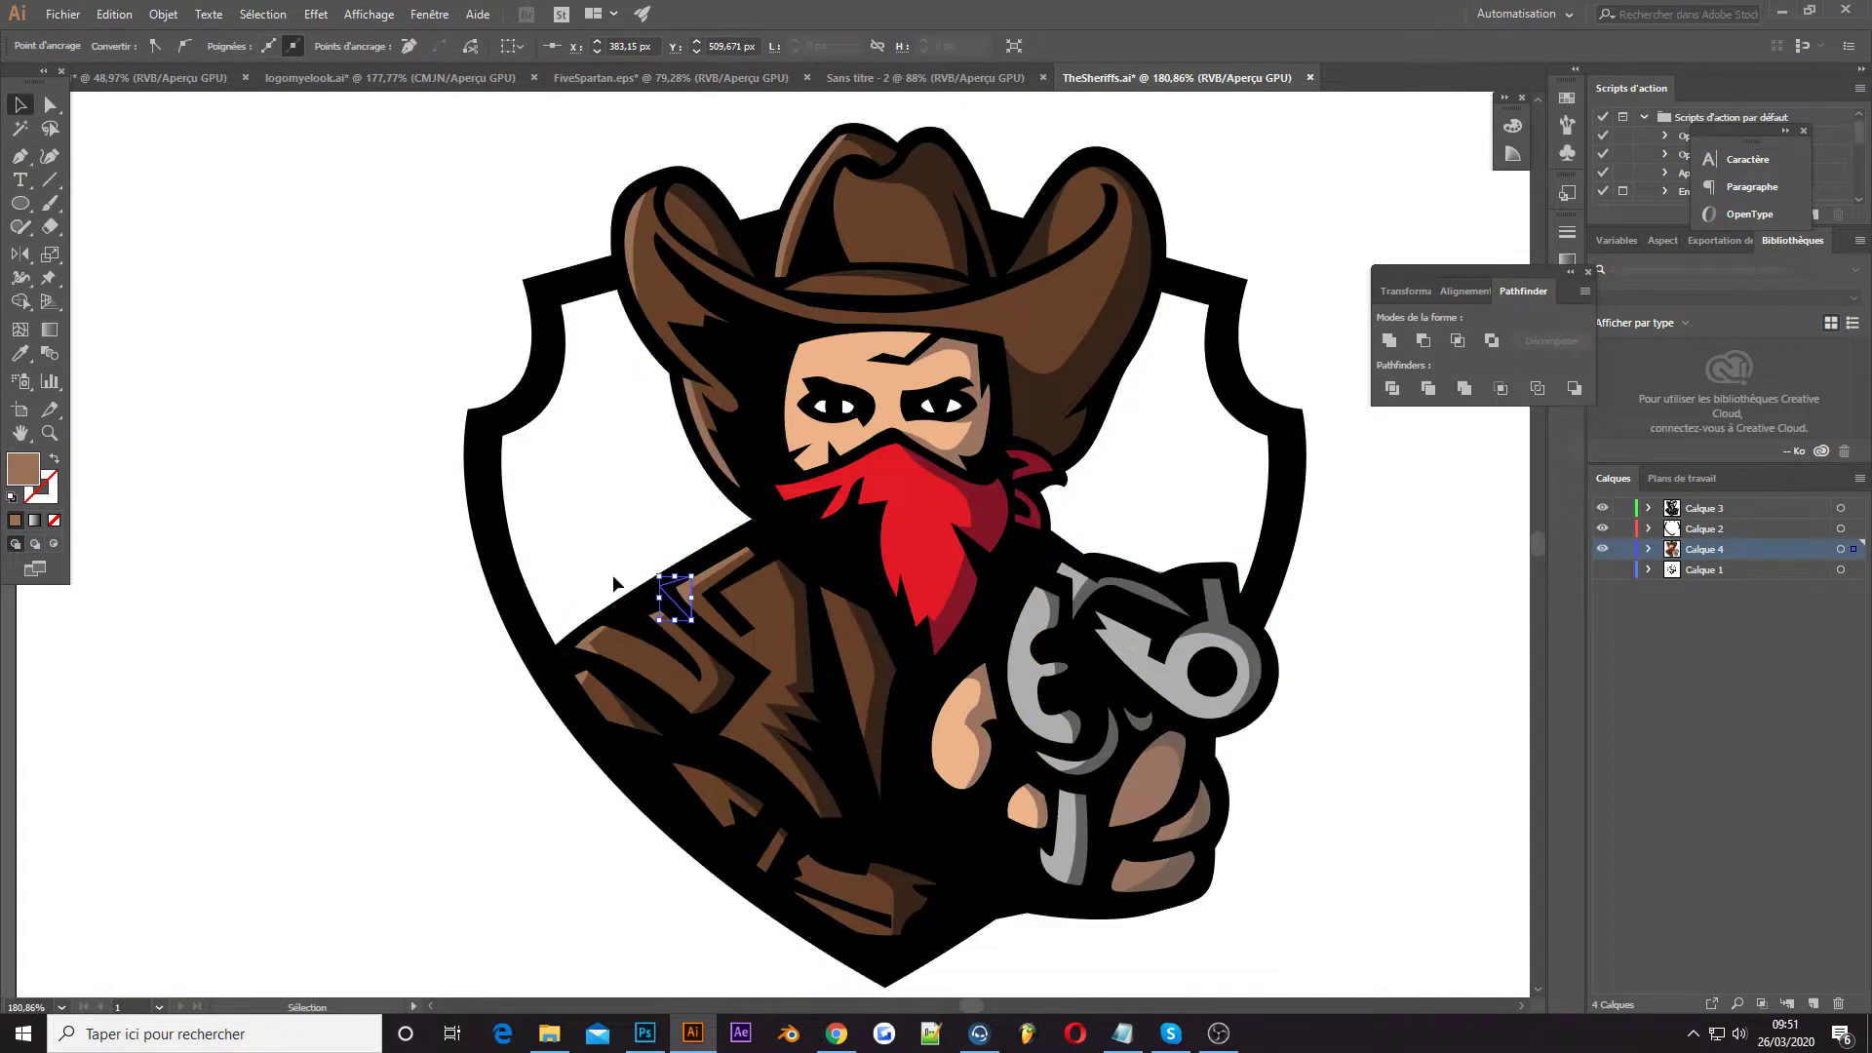
pyautogui.press('v')
pyautogui.click(302, 271)
# Sample the hand's skin tone and lighten it to a near-white fill
pyautogui.press('i')
pyautogui.click(965, 731)
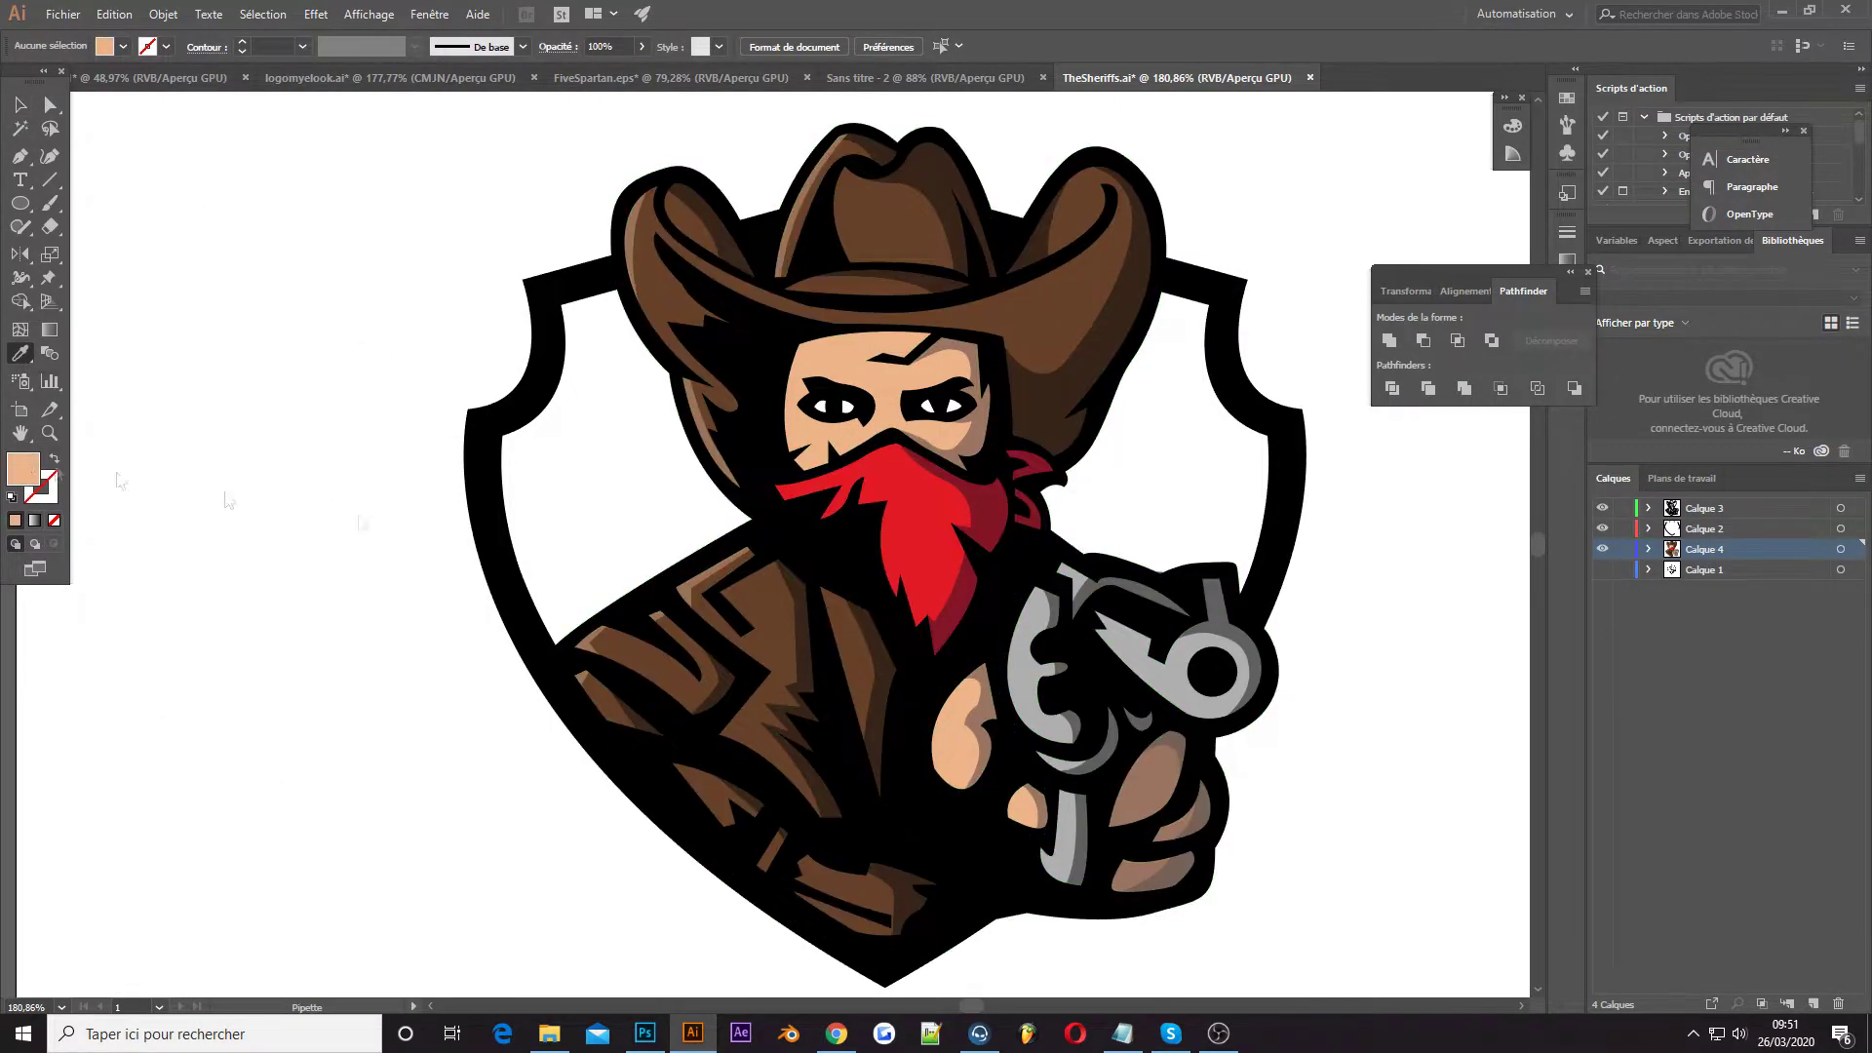
pyautogui.doubleClick(23, 469)
pyautogui.press('Return')
# Draw curved white highlights along the thumb and on the gun and its grip
pyautogui.press('p')
pyautogui.click(946, 694)
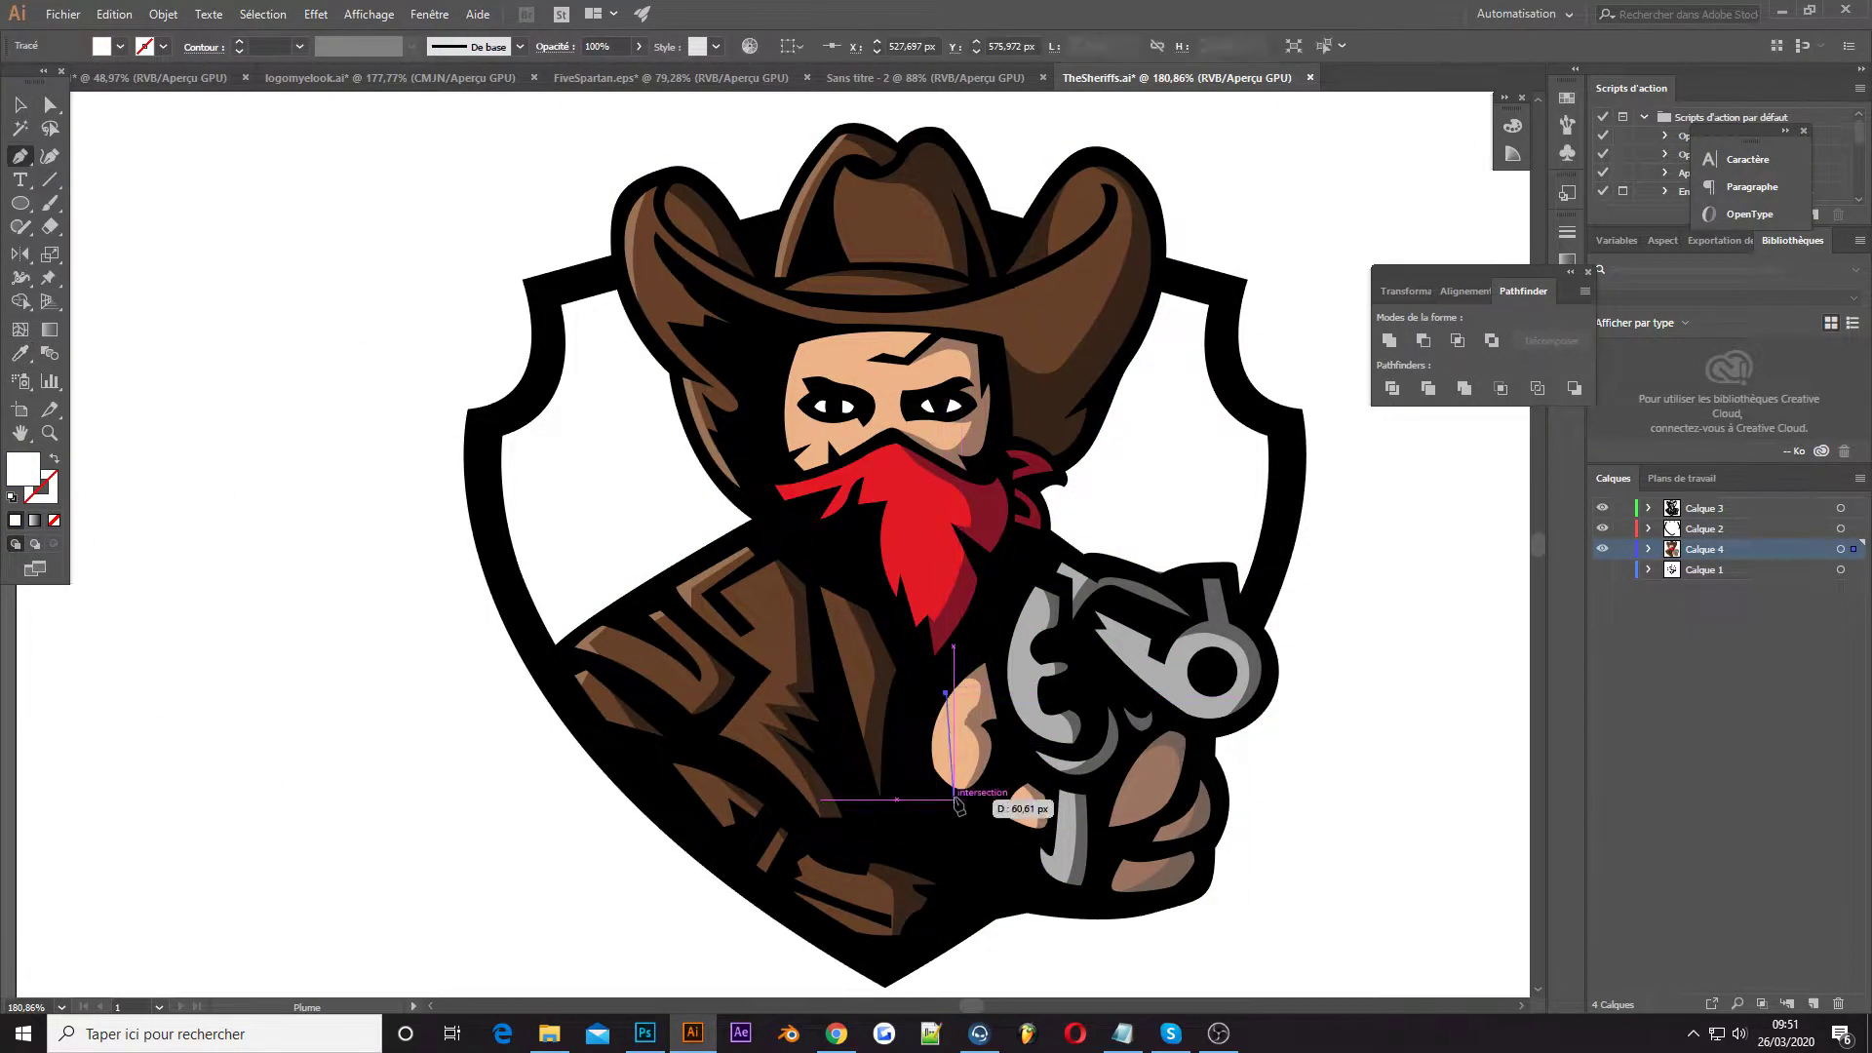
pyautogui.moveTo(953, 799); pyautogui.dragTo(980, 832)
pyautogui.moveTo(1040, 582); pyautogui.dragTo(1009, 712)
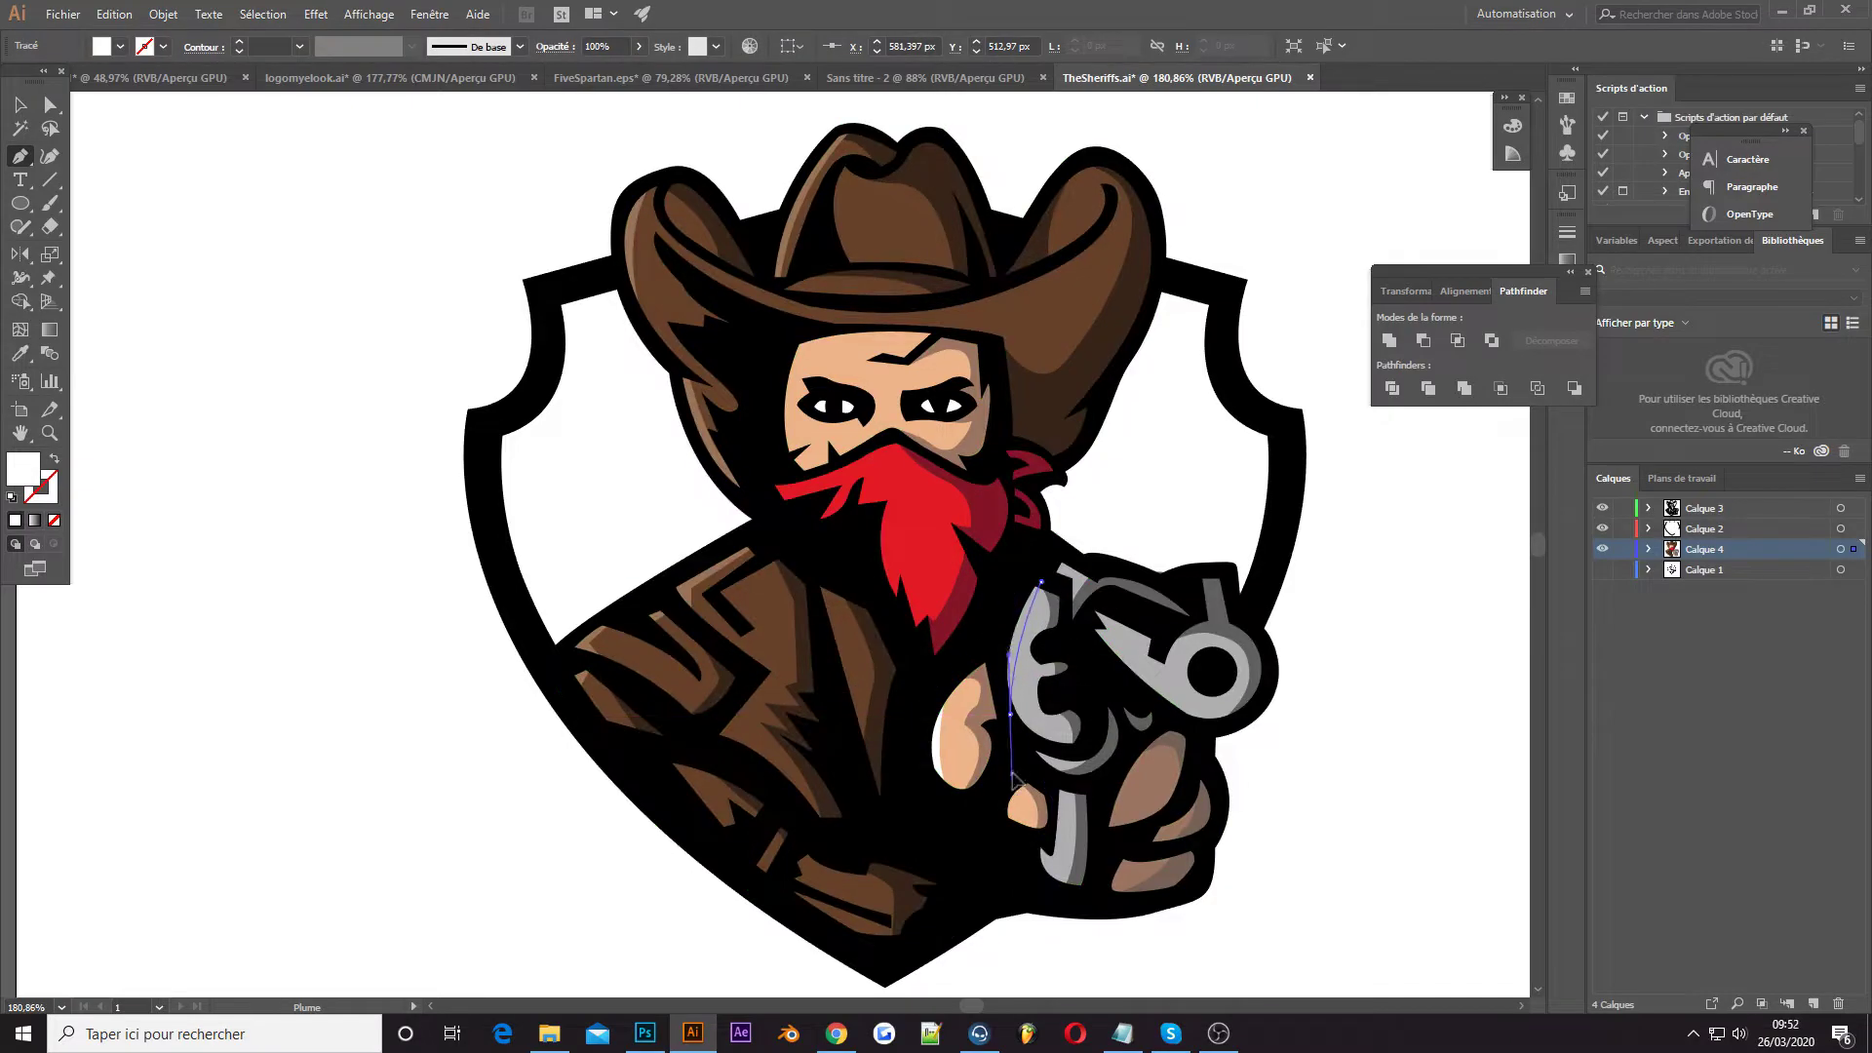
pyautogui.moveTo(1014, 780); pyautogui.dragTo(1017, 771)
pyautogui.moveTo(1102, 616); pyautogui.dragTo(1103, 679)
pyautogui.click(1160, 726)
pyautogui.moveTo(1063, 783)
pyautogui.mouseDown()
pyautogui.moveTo(1064, 868)
pyautogui.moveTo(1031, 852)
pyautogui.mouseUp()
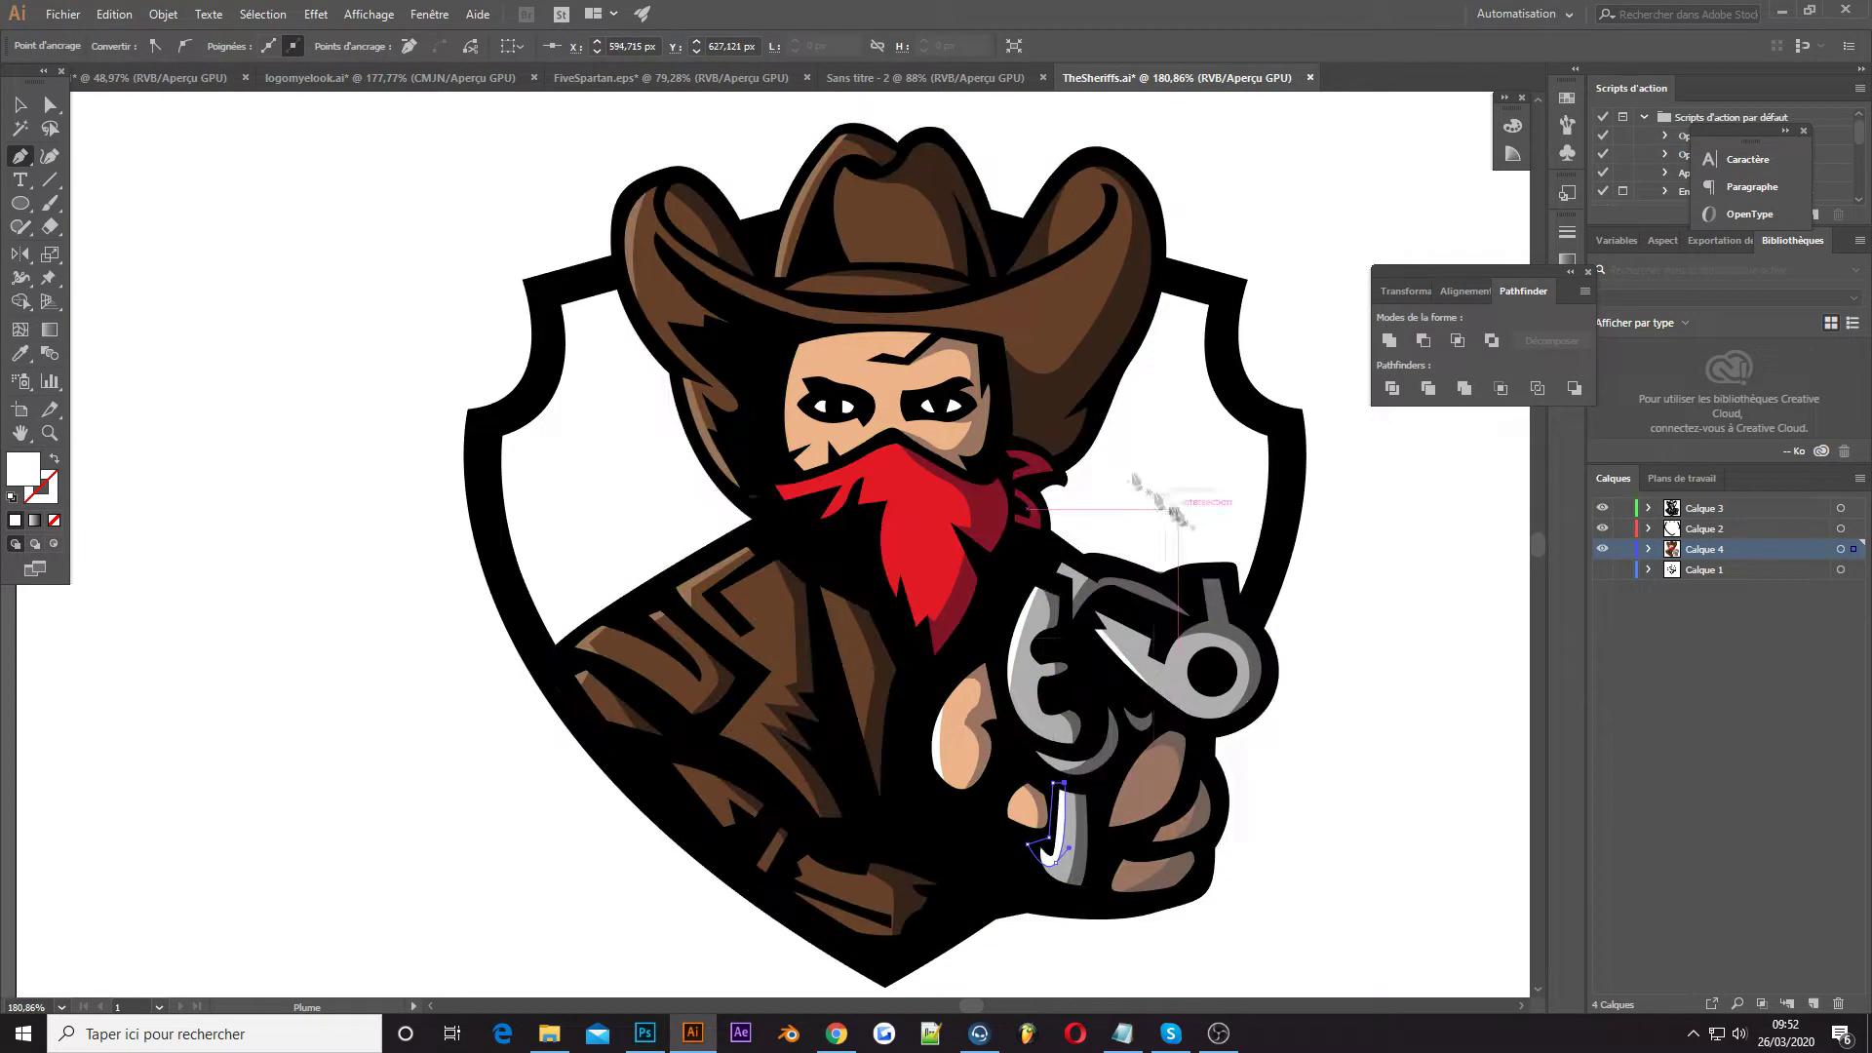
# Add small white highlight shapes on the bandana
pyautogui.press('p')
pyautogui.click(775, 500)
pyautogui.click(840, 466)
pyautogui.click(775, 500)
pyautogui.moveTo(877, 509); pyautogui.dragTo(890, 611)
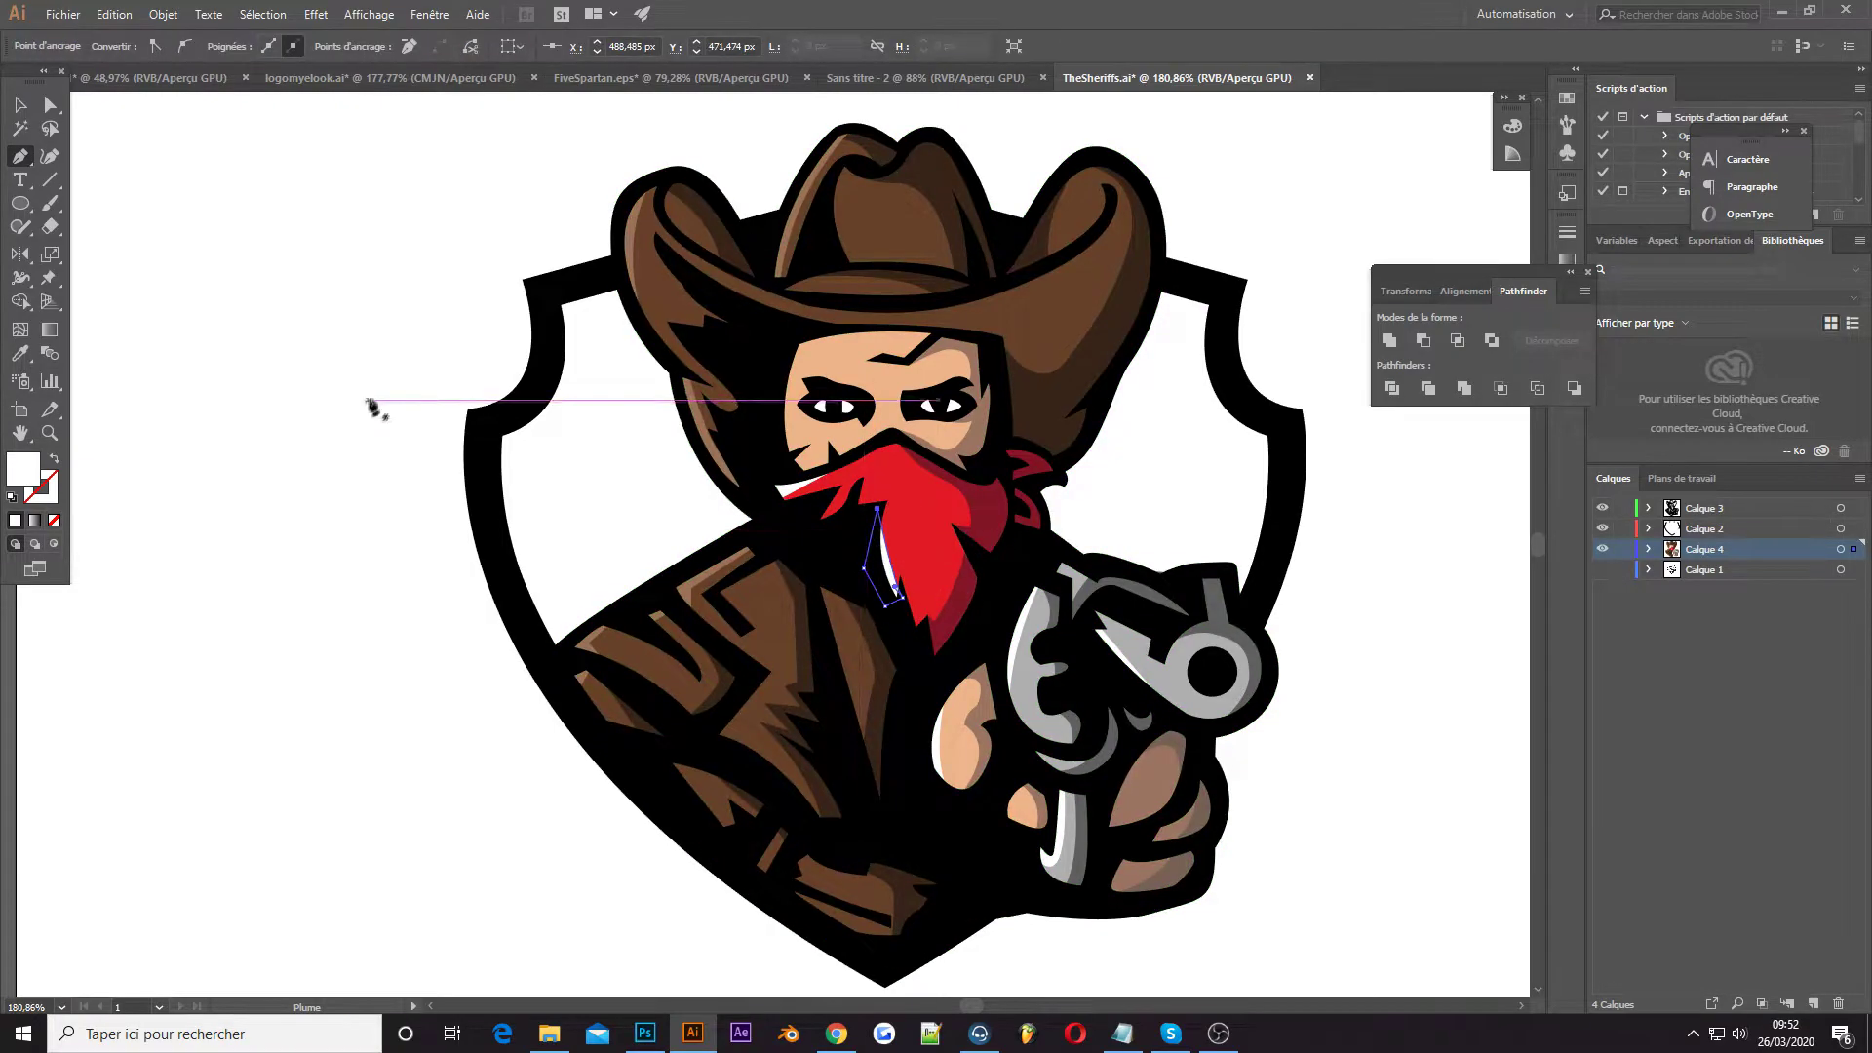
pyautogui.scroll(-5, 481, 364)
pyautogui.scroll(3, 481, 364)
# Set the fill to pink, then change it to a light tan in the Color Picker
pyautogui.press('v')
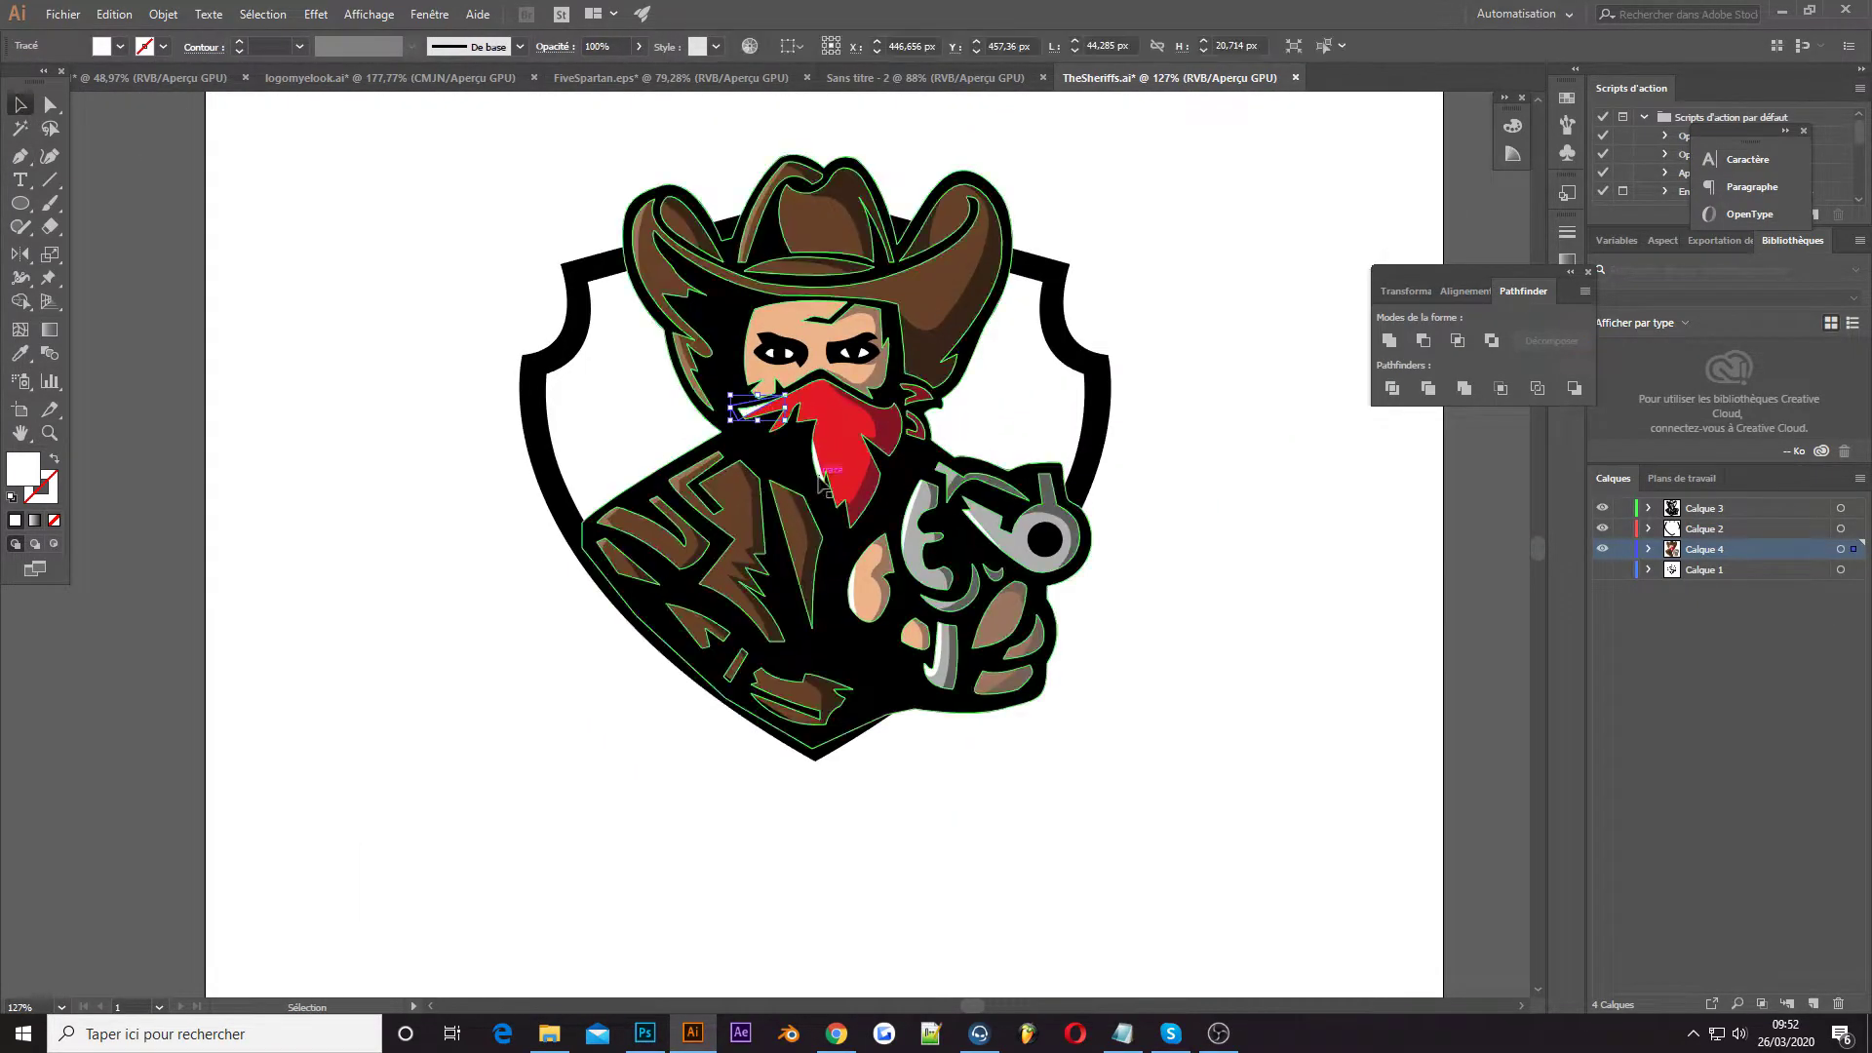
pyautogui.doubleClick(23, 469)
pyautogui.click(1387, 614)
pyautogui.click(1729, 611)
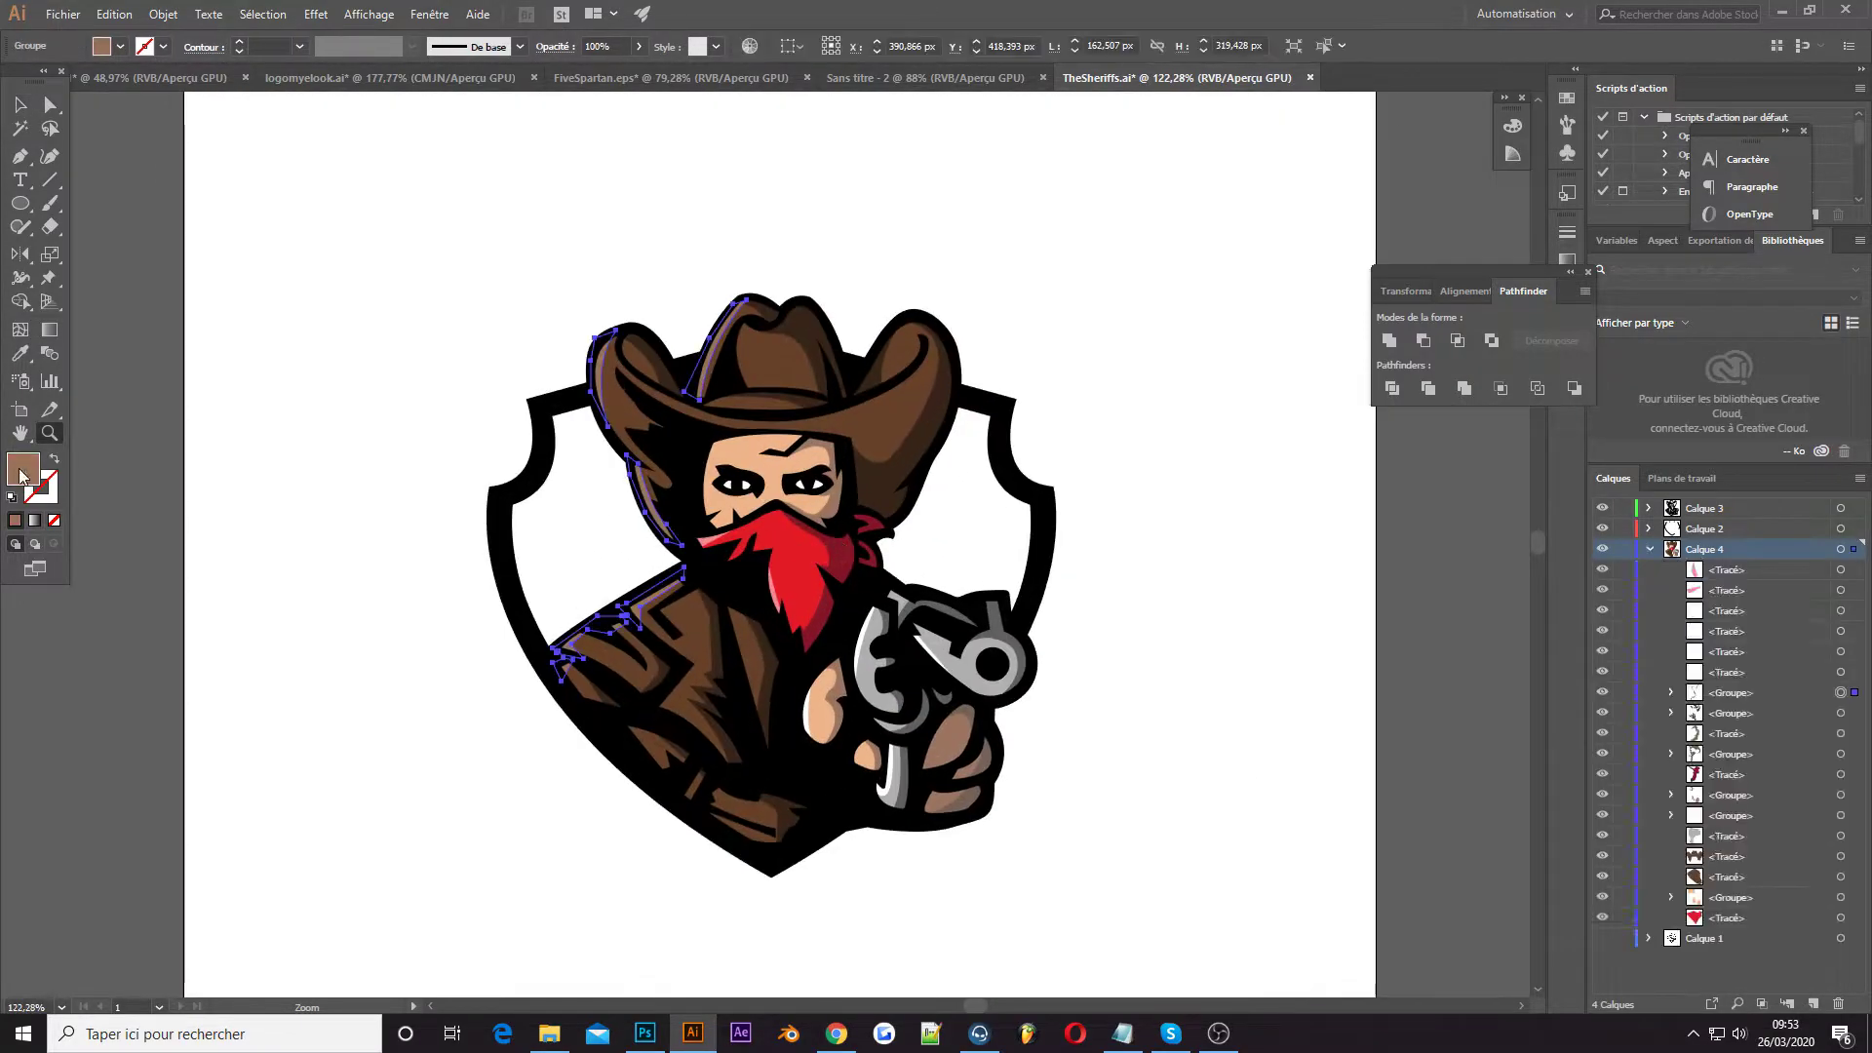
pyautogui.doubleClick(22, 469)
pyautogui.click(1730, 610)
pyautogui.press('v')
pyautogui.click(381, 188)
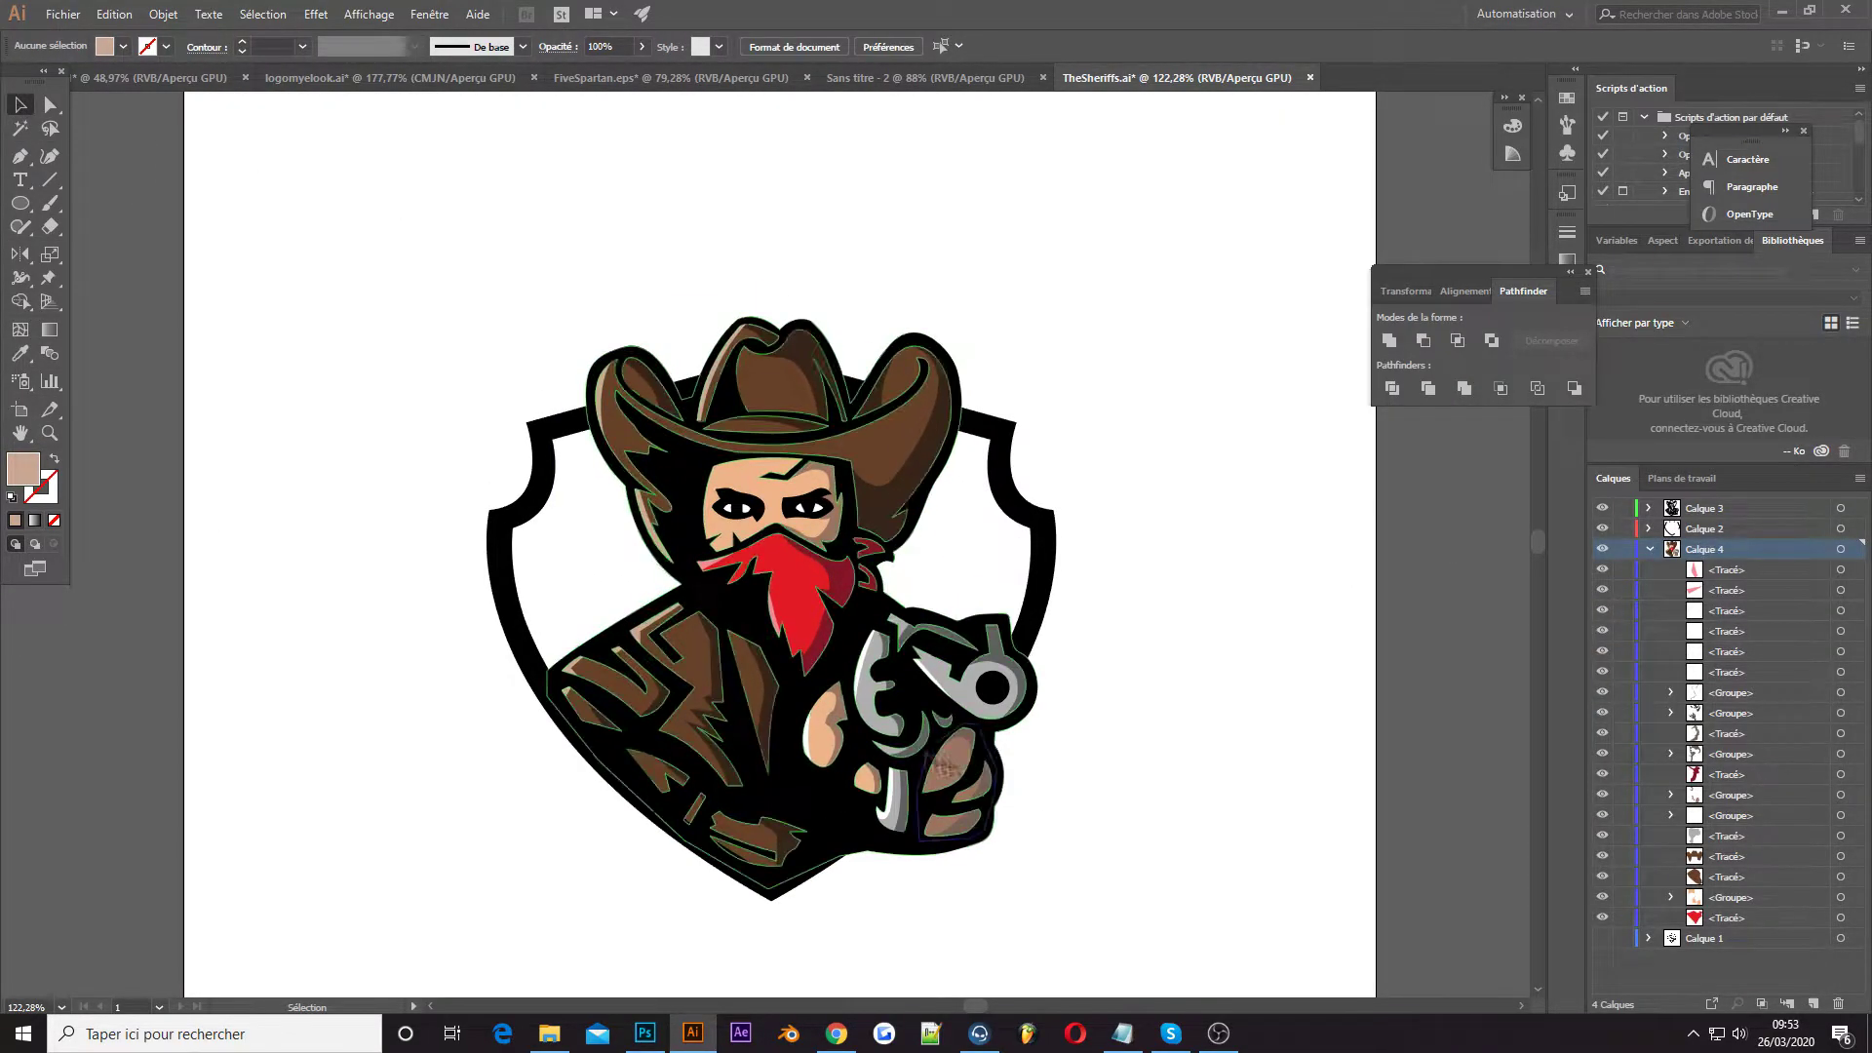
# Zoom in closely on the face and check the white eye highlight
pyautogui.press('z')
pyautogui.click(50, 155)
pyautogui.click(866, 508)
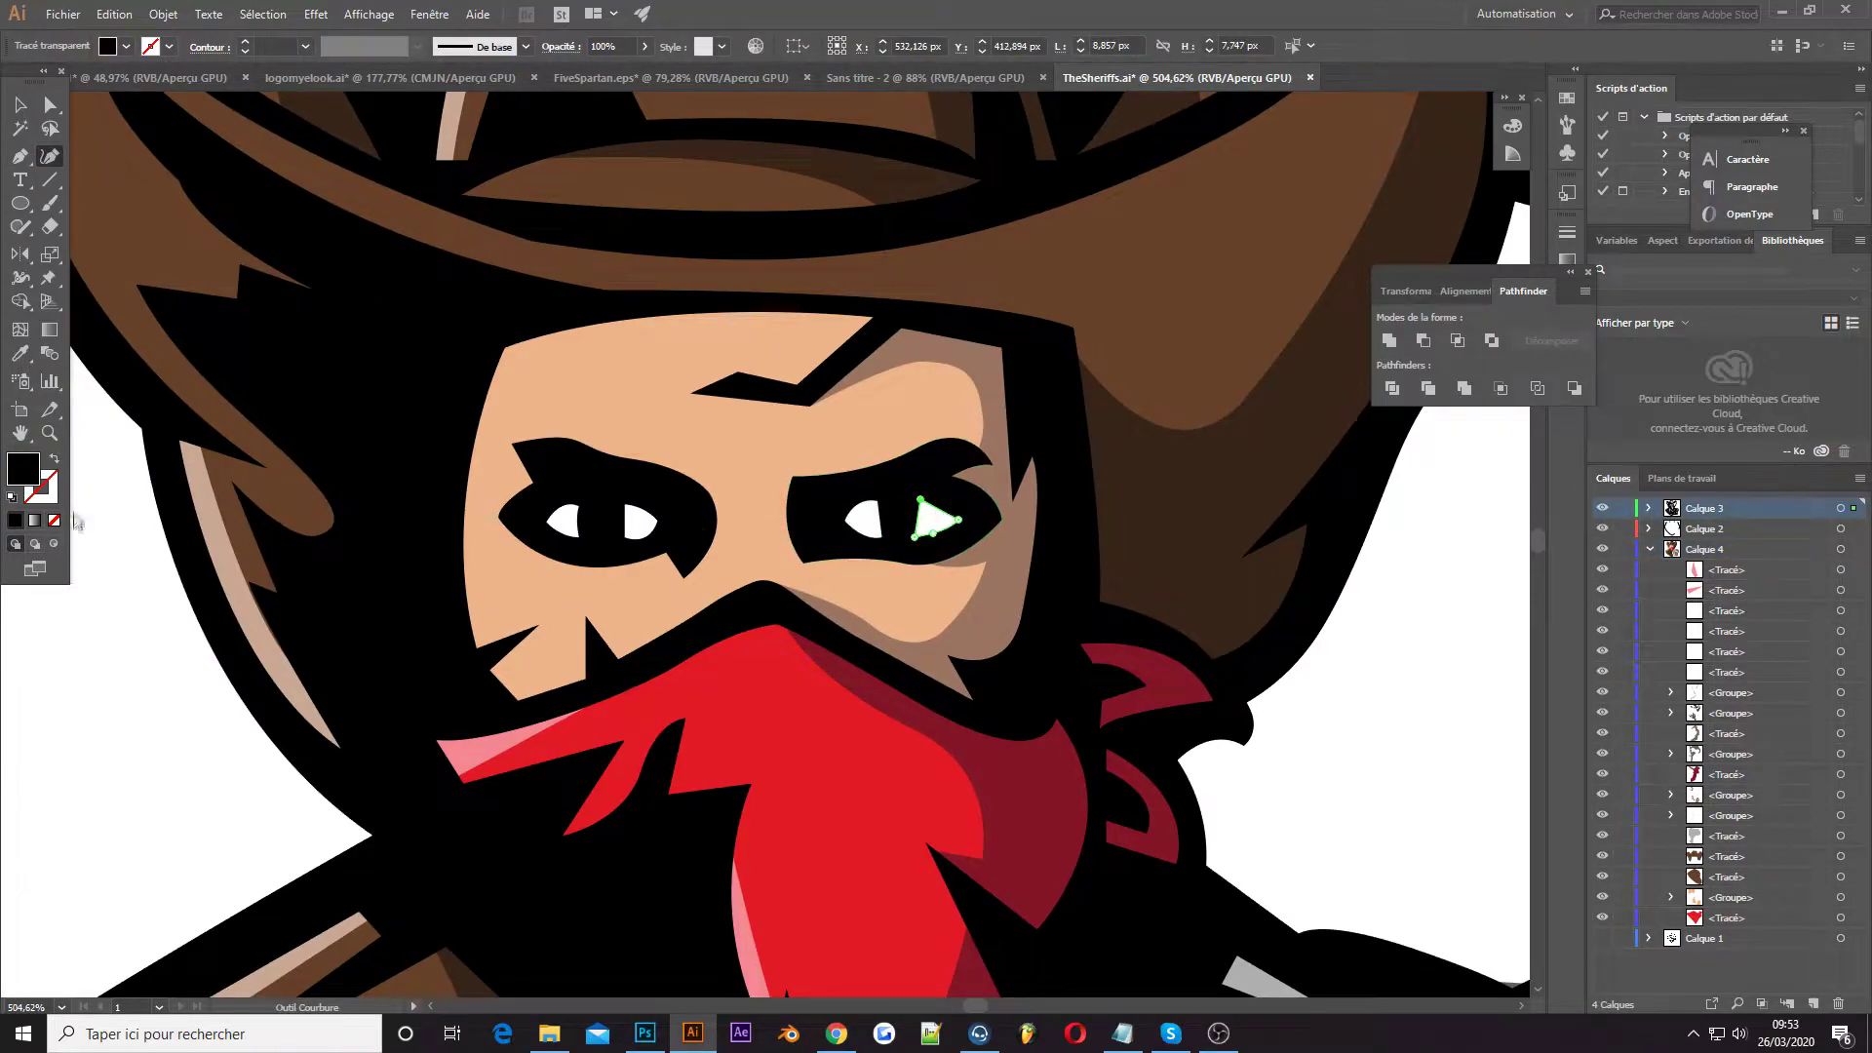
pyautogui.hotkey('ctrl', '0')
pyautogui.press('z')
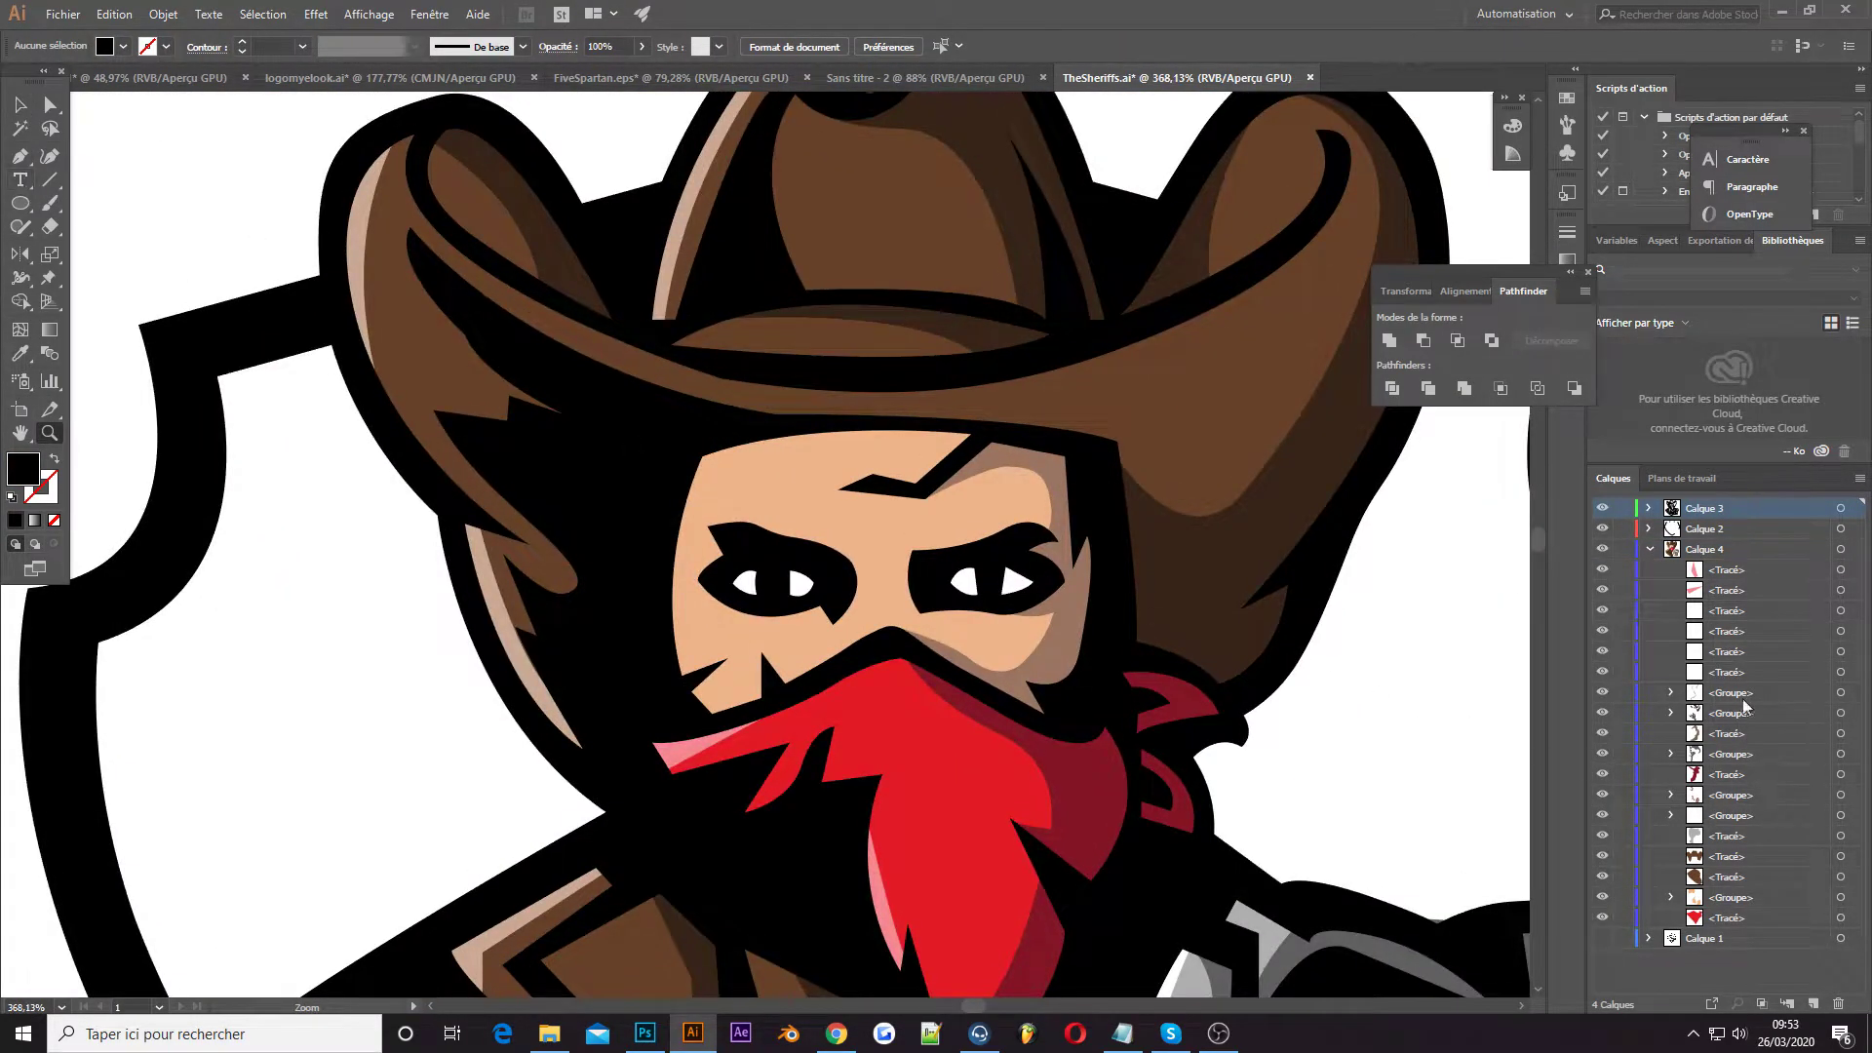
pyautogui.click(19, 158)
# Draw a closed skin-tone shading path around the left eye and begin one on the cheek
pyautogui.click(801, 432)
pyautogui.click(797, 604)
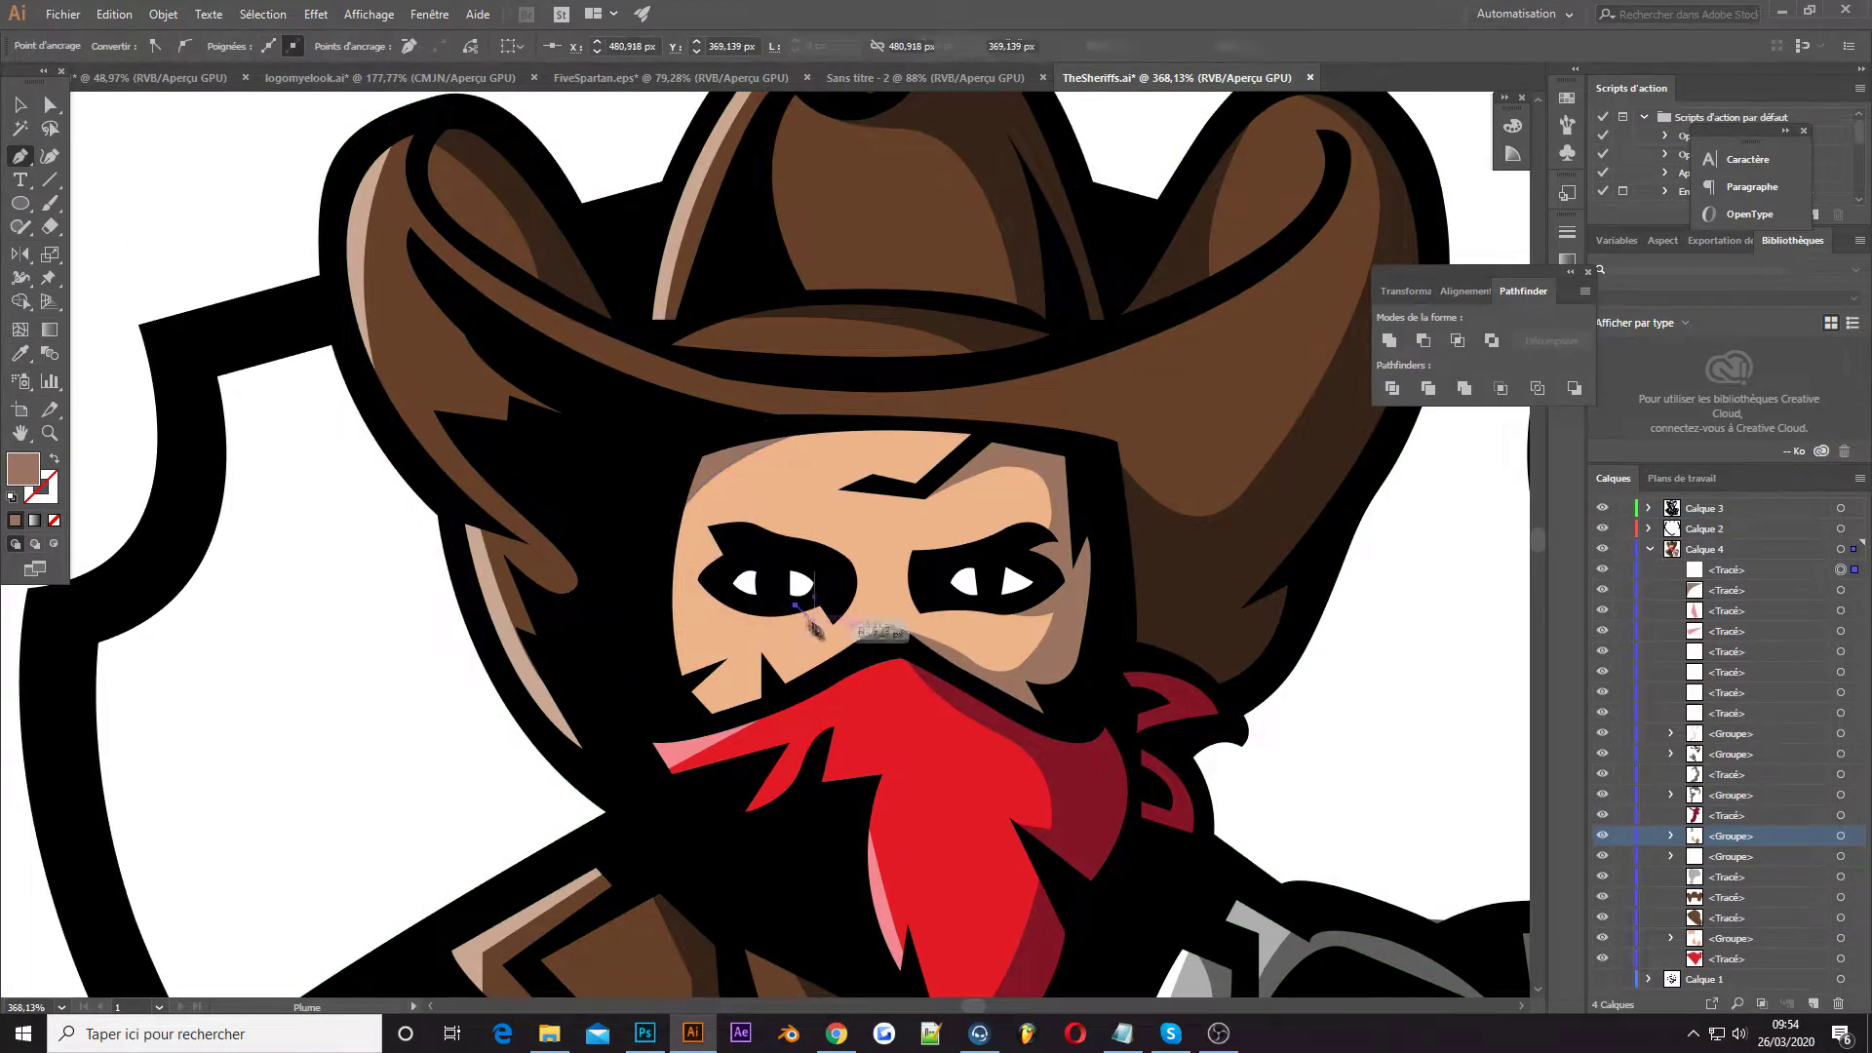
pyautogui.click(827, 638)
pyautogui.moveTo(830, 584); pyautogui.dragTo(858, 591)
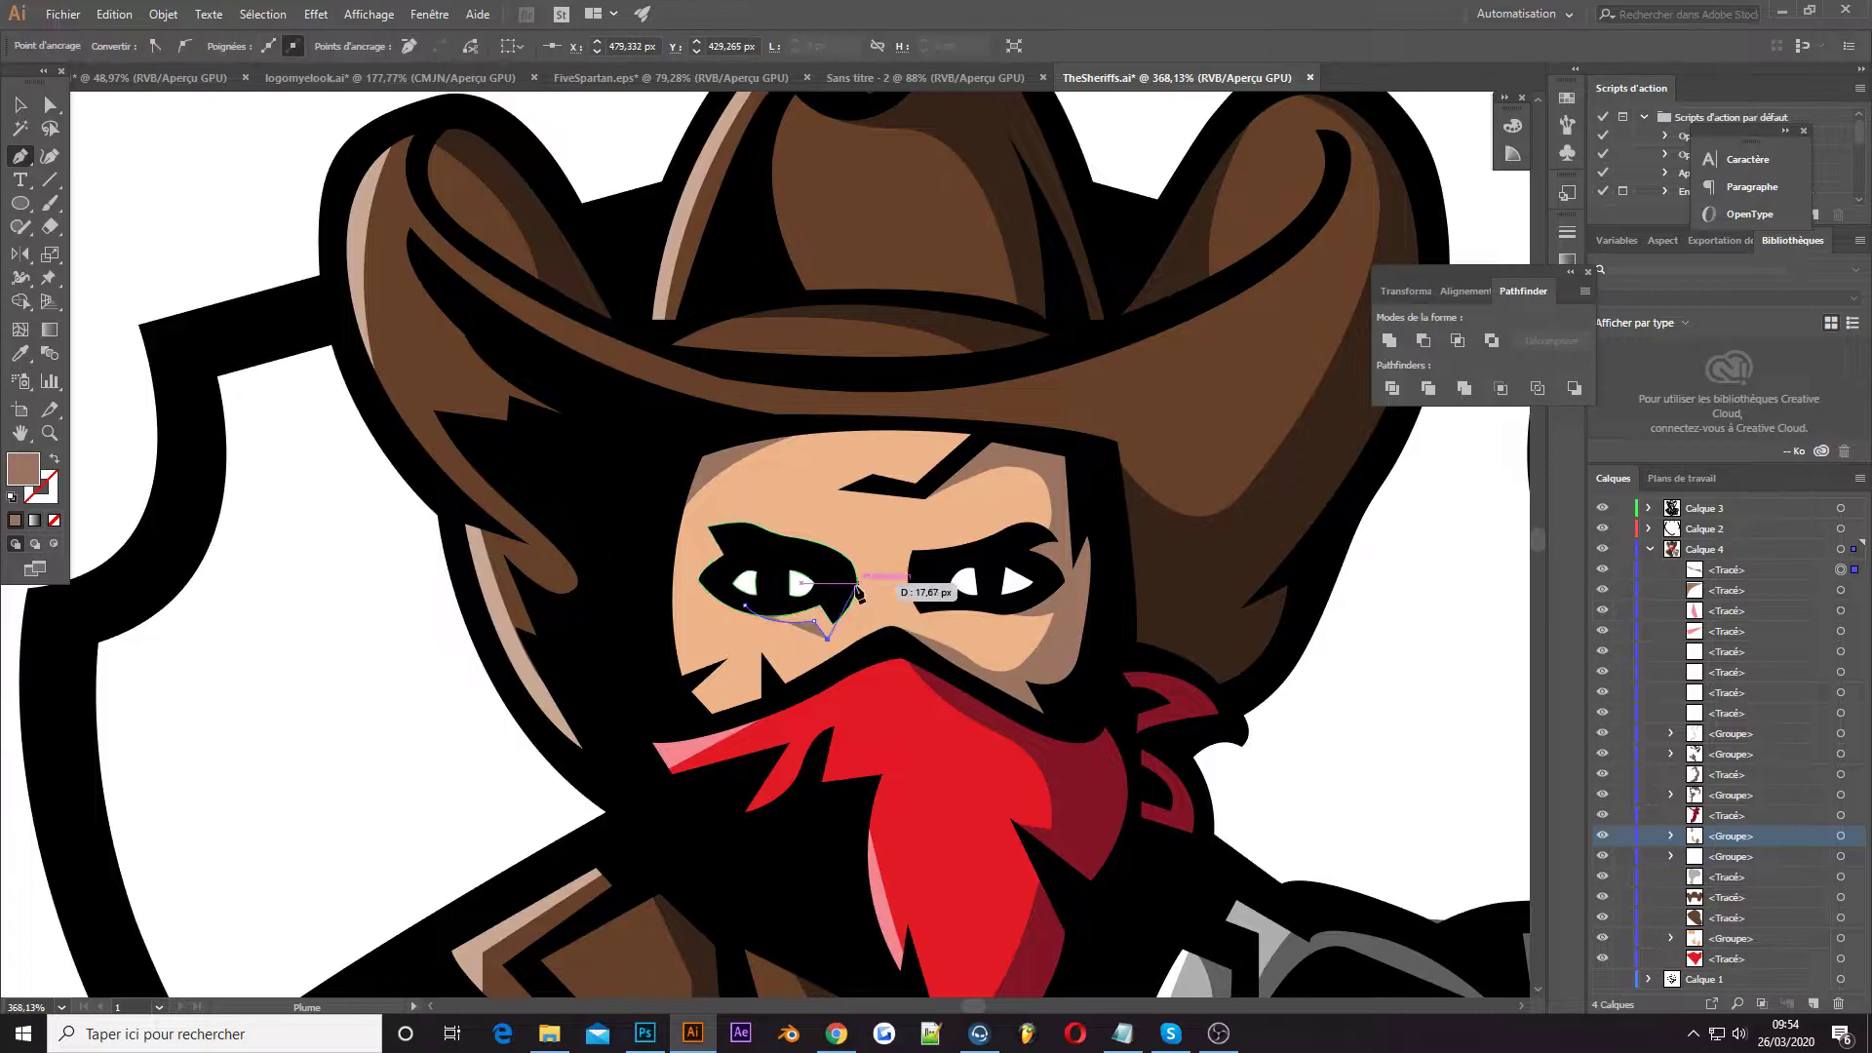
pyautogui.click(734, 523)
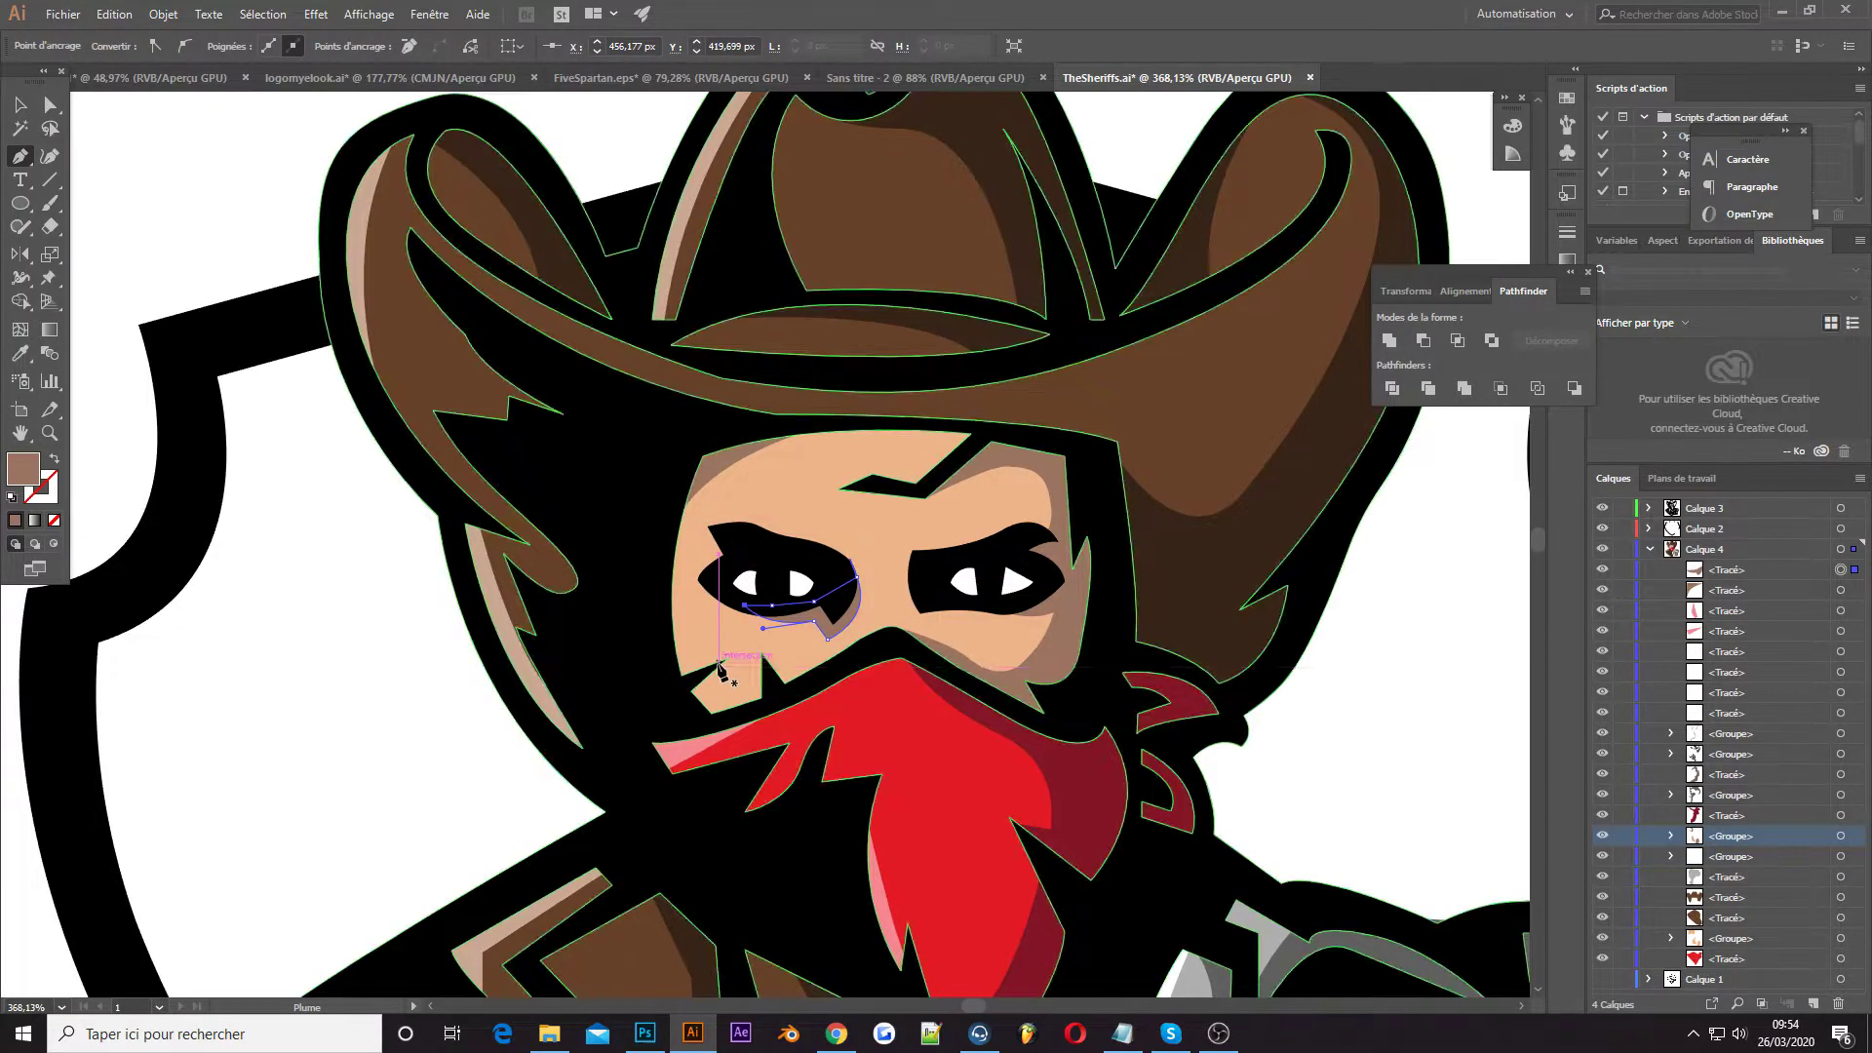
pyautogui.click(708, 690)
pyautogui.scroll(-2, 127, 522)
pyautogui.scroll(-3, 127, 521)
pyautogui.scroll(4, 183, 206)
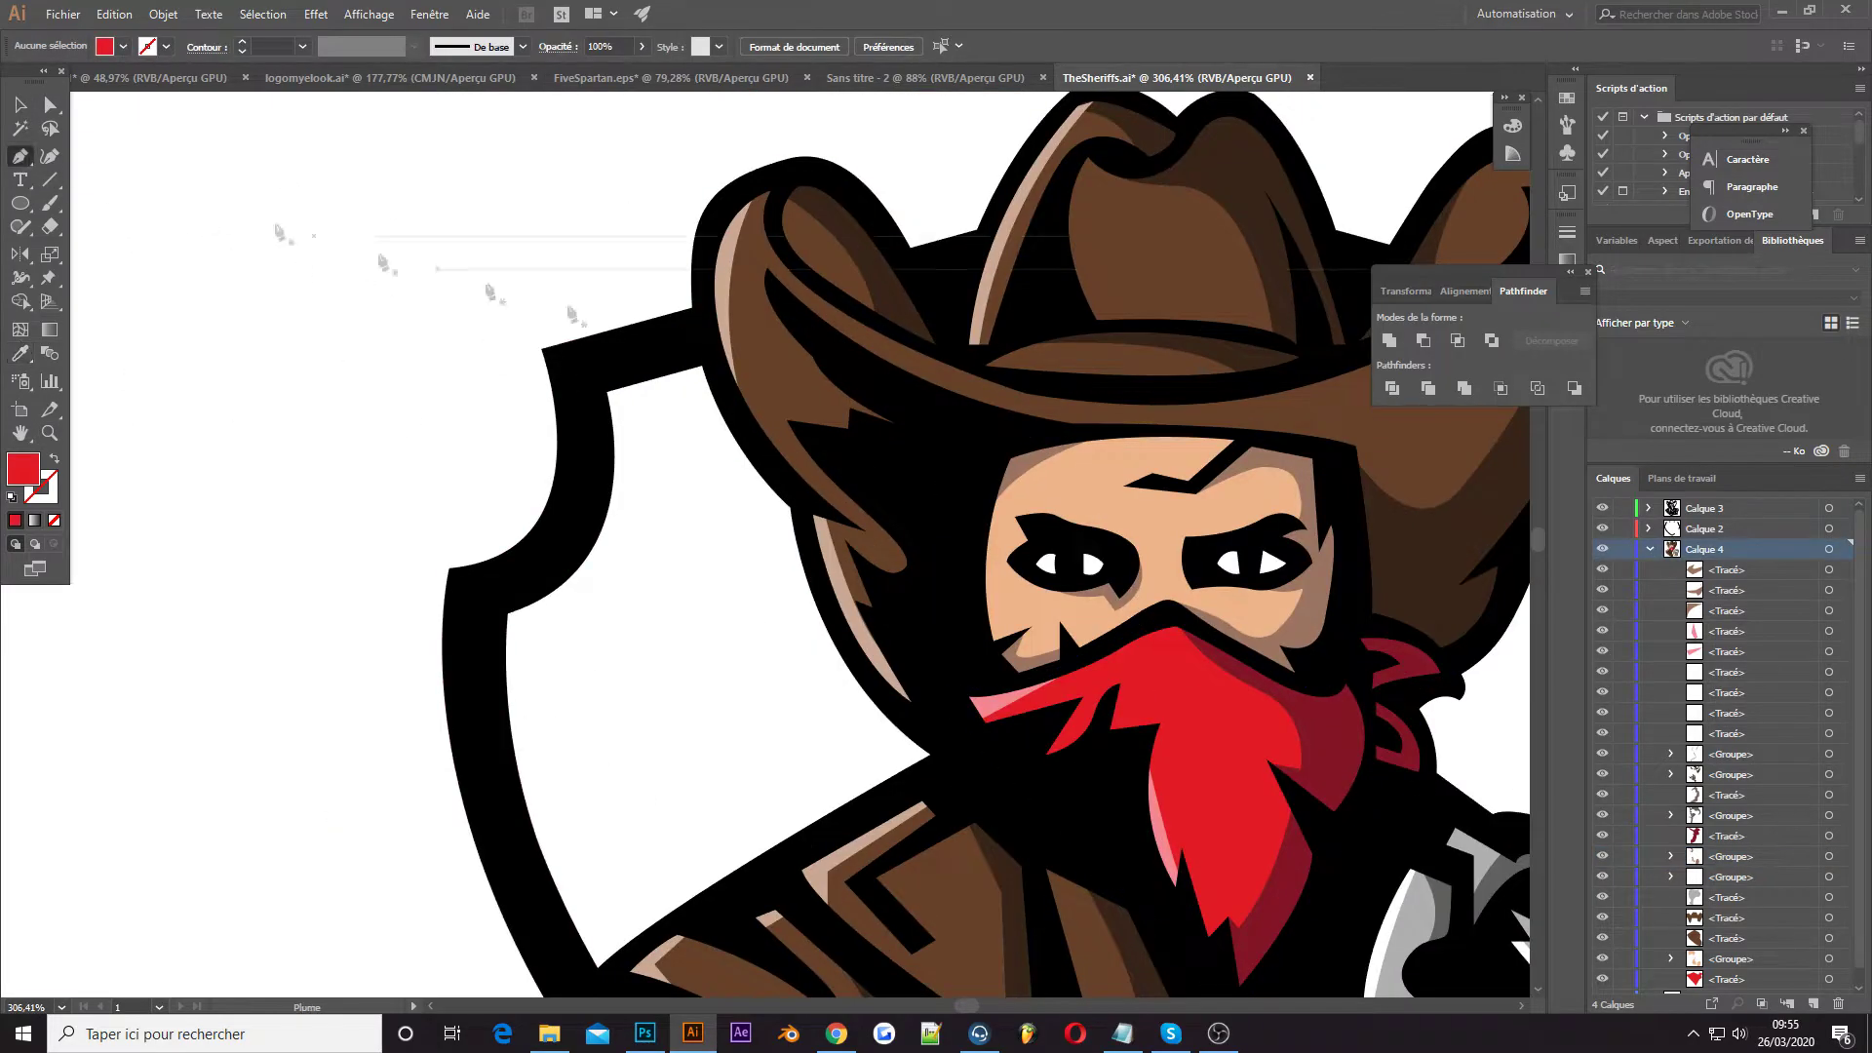
# Trace a red fill path along the shield's inner left edge toward the hat
pyautogui.click(705, 364)
pyautogui.click(609, 390)
pyautogui.scroll(-2, 614, 390)
pyautogui.click(507, 497)
pyautogui.click(594, 848)
pyautogui.click(951, 636)
pyautogui.click(879, 578)
pyautogui.click(810, 451)
pyautogui.click(800, 369)
# Continue the red fill down the shield's right edge, around the gun, and close it
pyautogui.moveTo(968, 1005); pyautogui.dragTo(980, 1005)
pyautogui.click(1022, 320)
pyautogui.click(994, 420)
pyautogui.click(921, 559)
pyautogui.click(862, 649)
pyautogui.click(838, 760)
pyautogui.click(895, 798)
pyautogui.click(1053, 819)
pyautogui.click(1216, 819)
pyautogui.click(1252, 577)
pyautogui.click(1022, 320)
# Zoom in on the face and start a dark red shadow path down the shield's upper right
pyautogui.hotkey('ctrl', '0')
pyautogui.moveTo(532, 649); pyautogui.dragTo(623, 633)
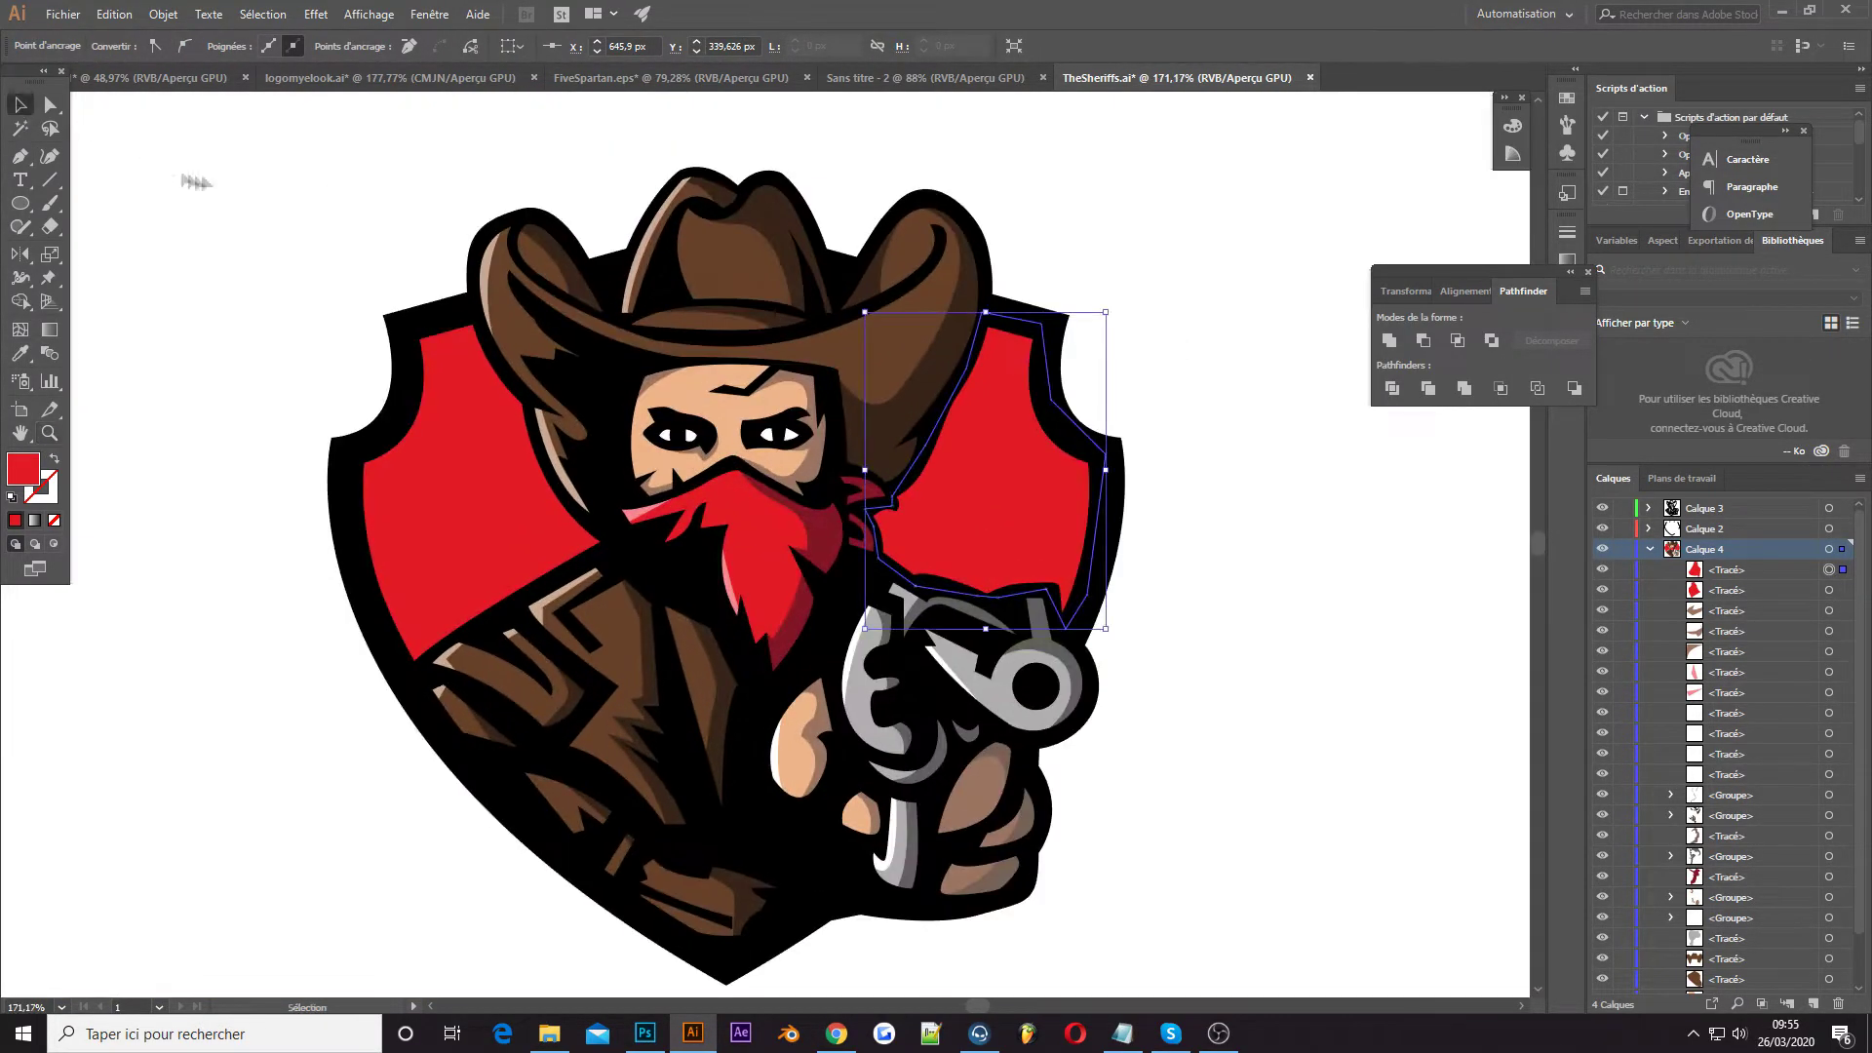
pyautogui.keyDown('ctrl'); pyautogui.click(185, 180); pyautogui.keyUp('ctrl')
pyautogui.moveTo(760, 527); pyautogui.dragTo(838, 513)
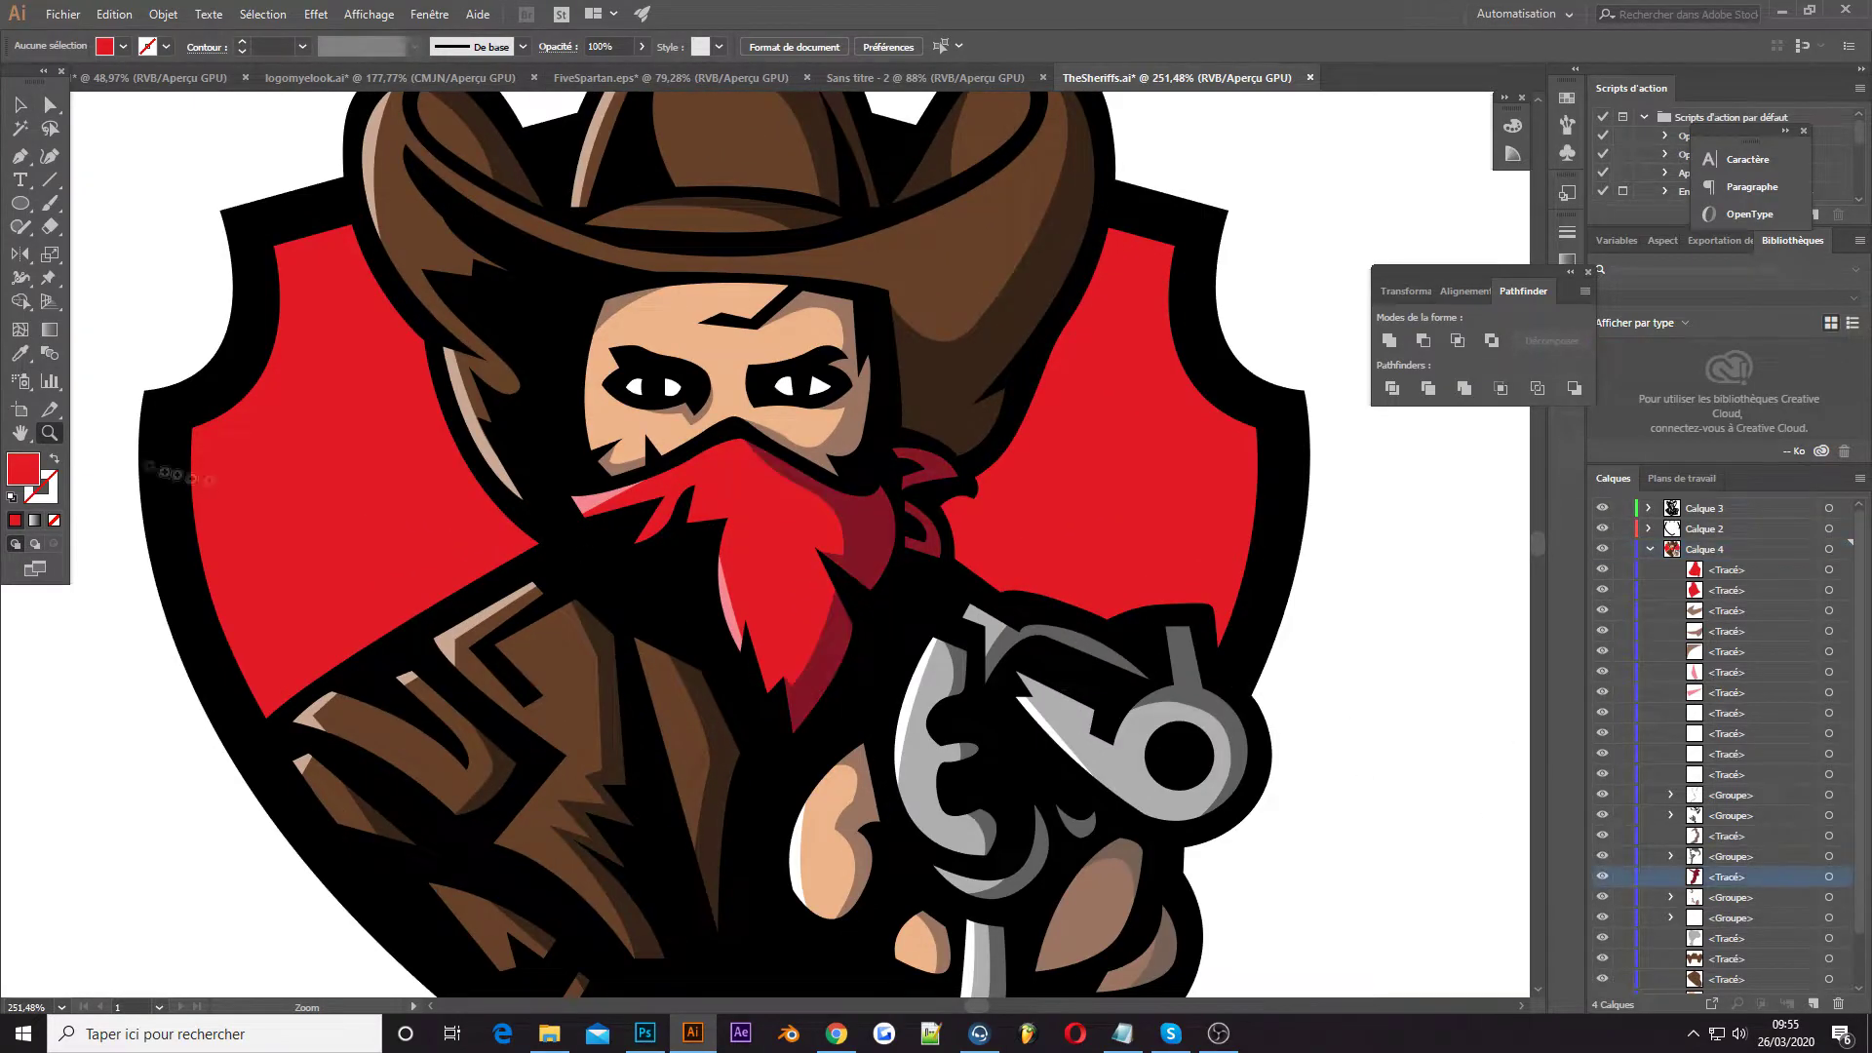
pyautogui.press('p')
pyautogui.click(1130, 226)
pyautogui.moveTo(1085, 346); pyautogui.dragTo(1046, 386)
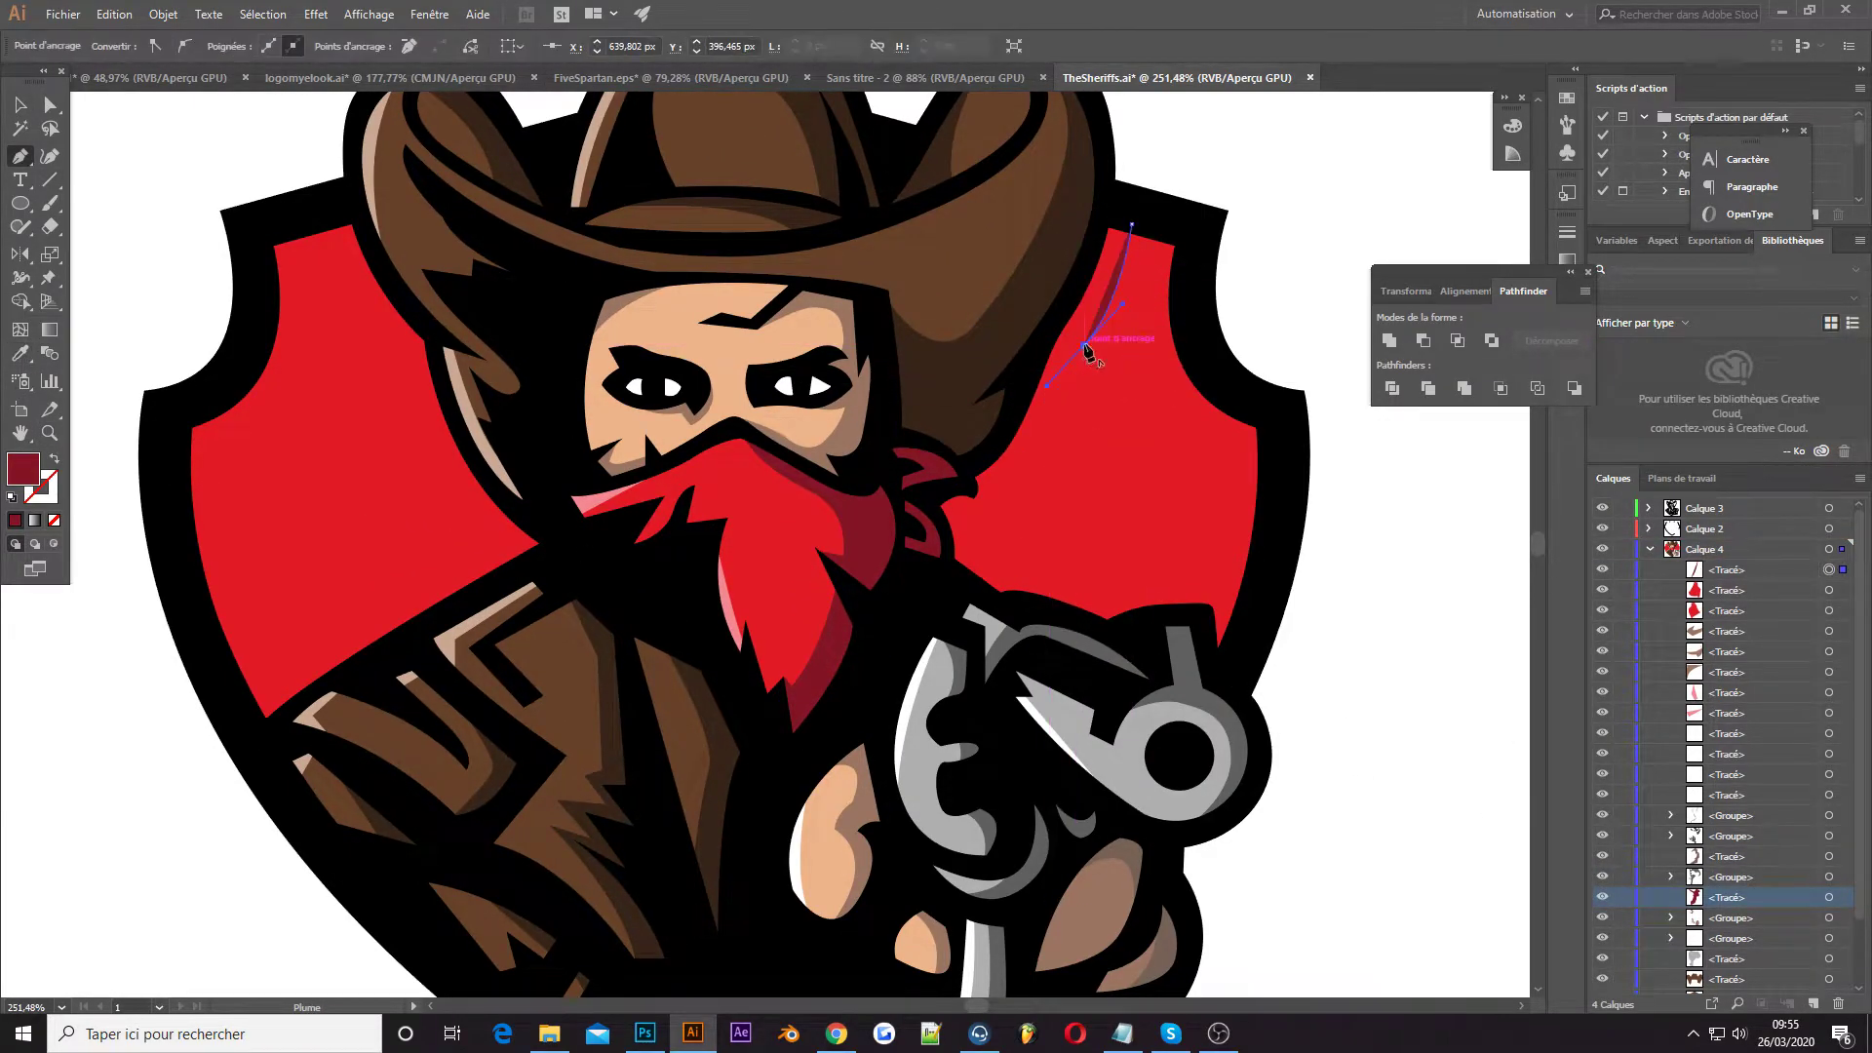
pyautogui.moveTo(1001, 488)
pyautogui.mouseDown()
pyautogui.moveTo(975, 576)
pyautogui.moveTo(979, 556)
pyautogui.mouseUp()
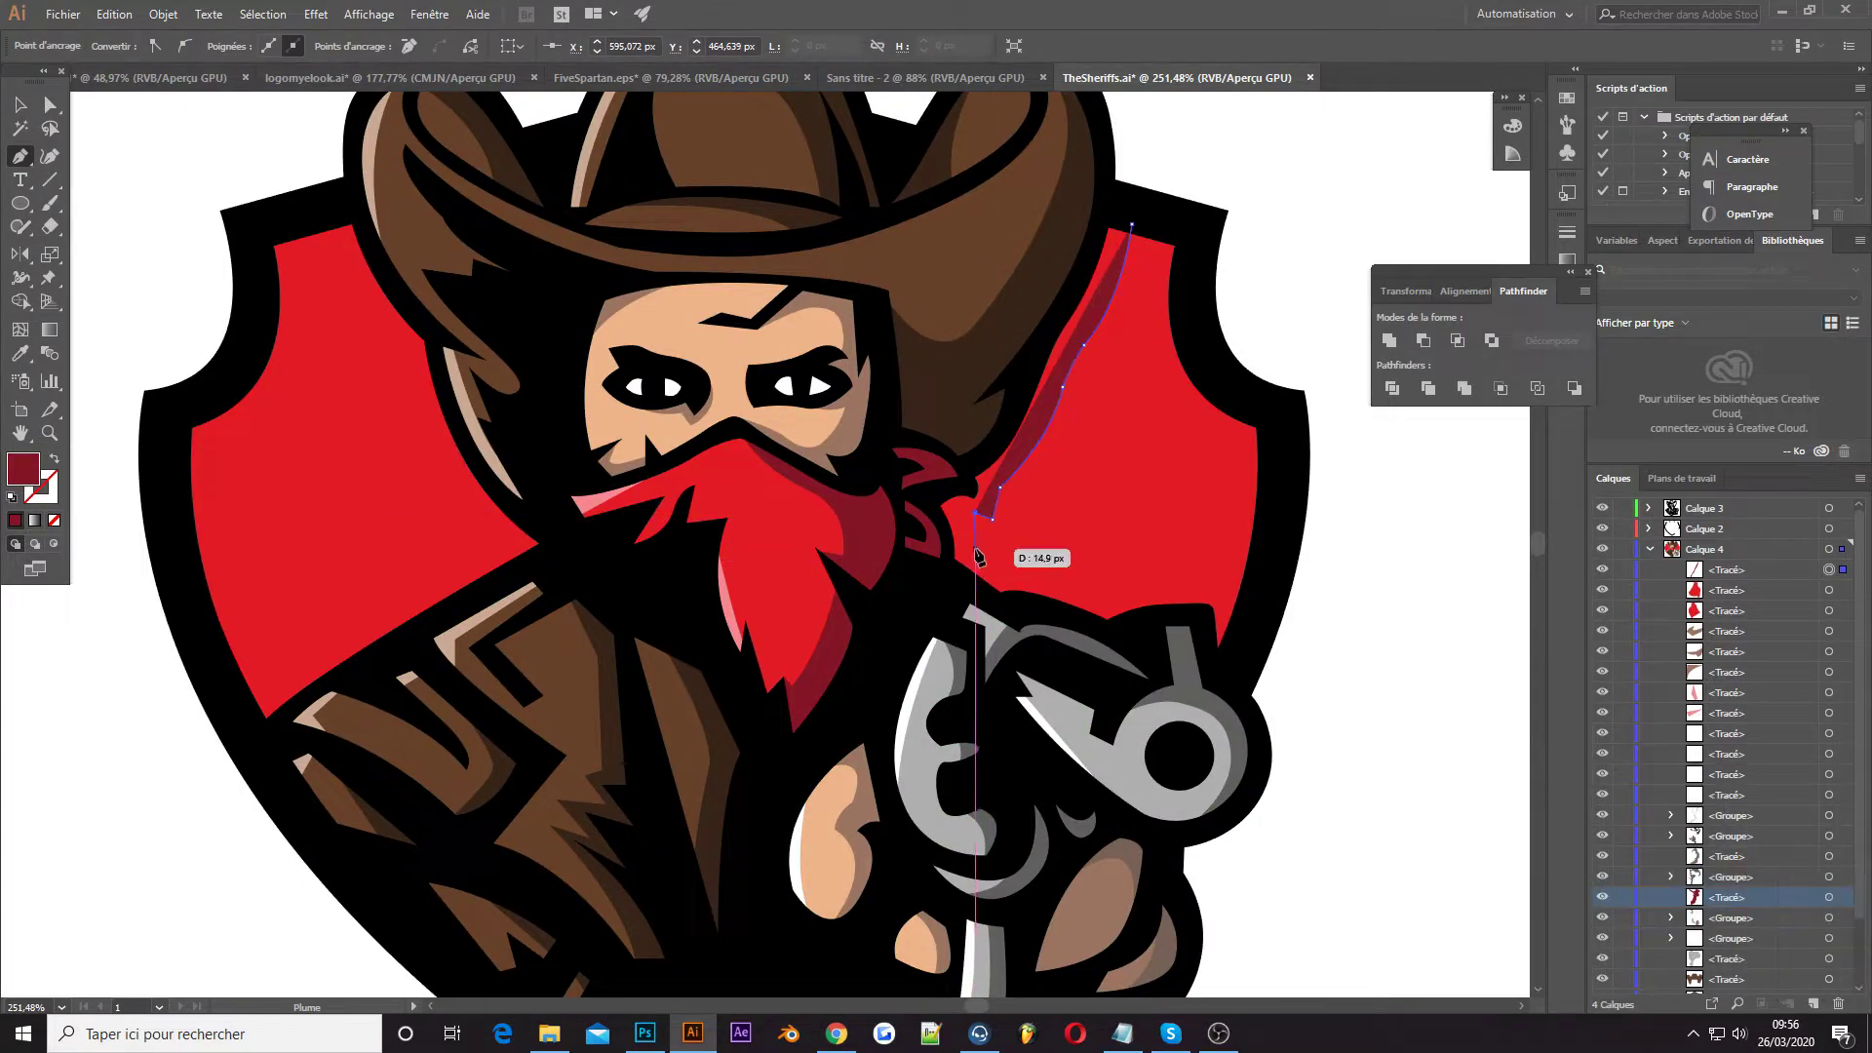
pyautogui.moveTo(1105, 596)
pyautogui.mouseDown()
pyautogui.moveTo(1167, 634)
pyautogui.moveTo(1241, 624)
pyautogui.mouseUp()
# Trace the dark red shadow along the gun top and close the shape
pyautogui.click(1221, 671)
pyautogui.click(1194, 612)
pyautogui.click(1131, 624)
pyautogui.click(1014, 610)
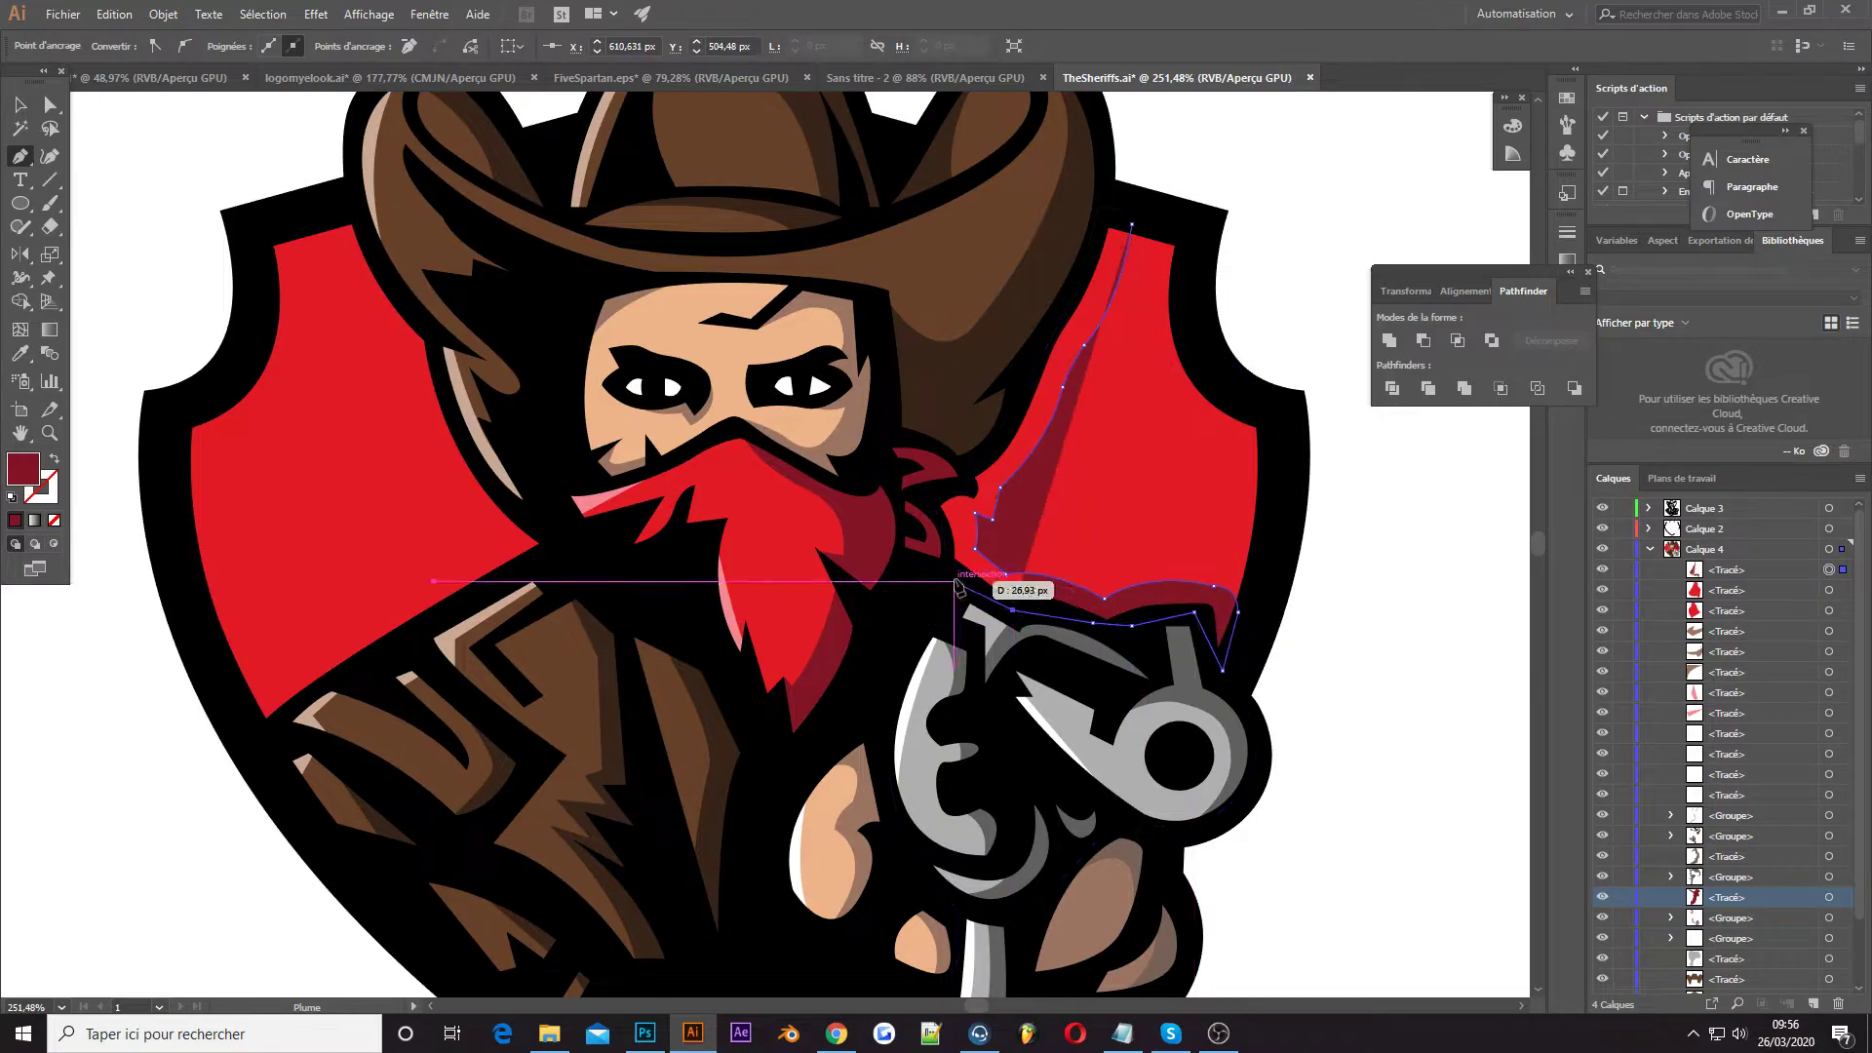
pyautogui.click(946, 530)
pyautogui.moveTo(965, 479); pyautogui.dragTo(970, 487)
pyautogui.moveTo(1123, 223); pyautogui.dragTo(1123, 224)
pyautogui.scroll(1, 1072, 390)
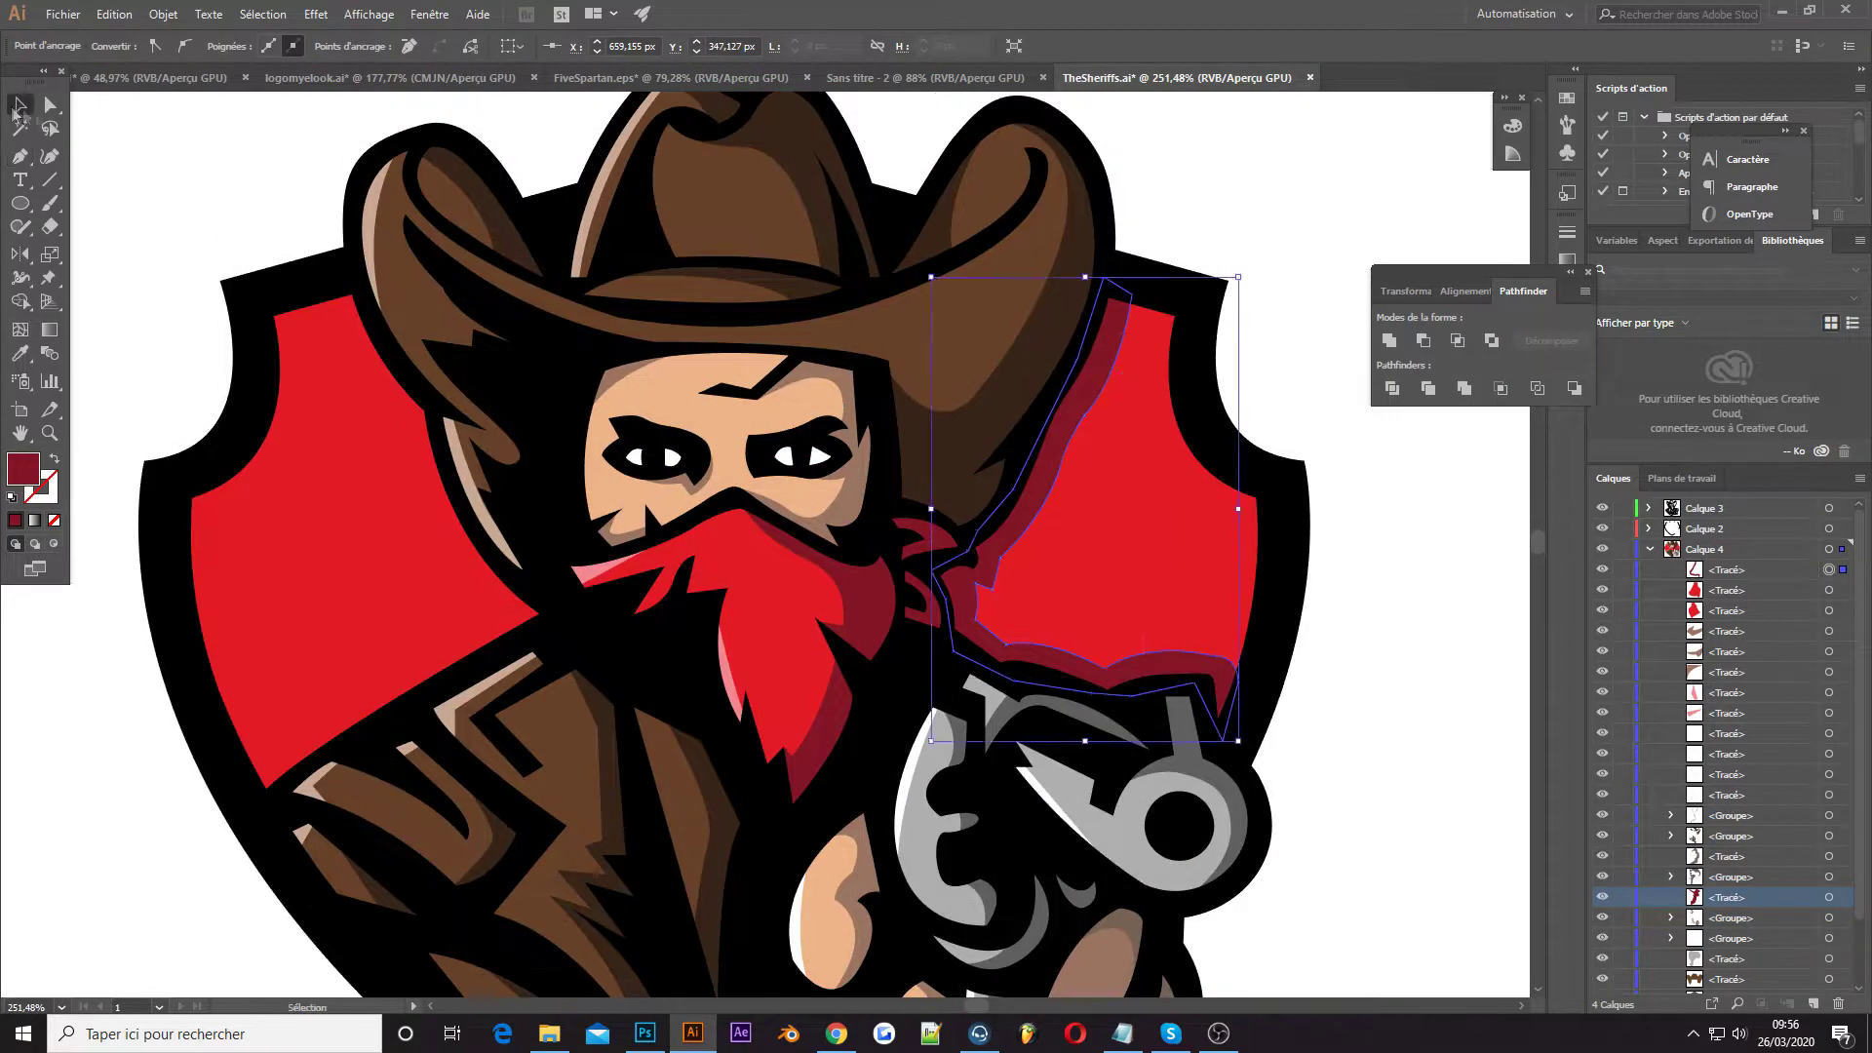
# Select the red fill and shadow shapes together and group them with Ctrl+G
pyautogui.press('v')
pyautogui.hotkey('ctrl', 'shift', 'a')
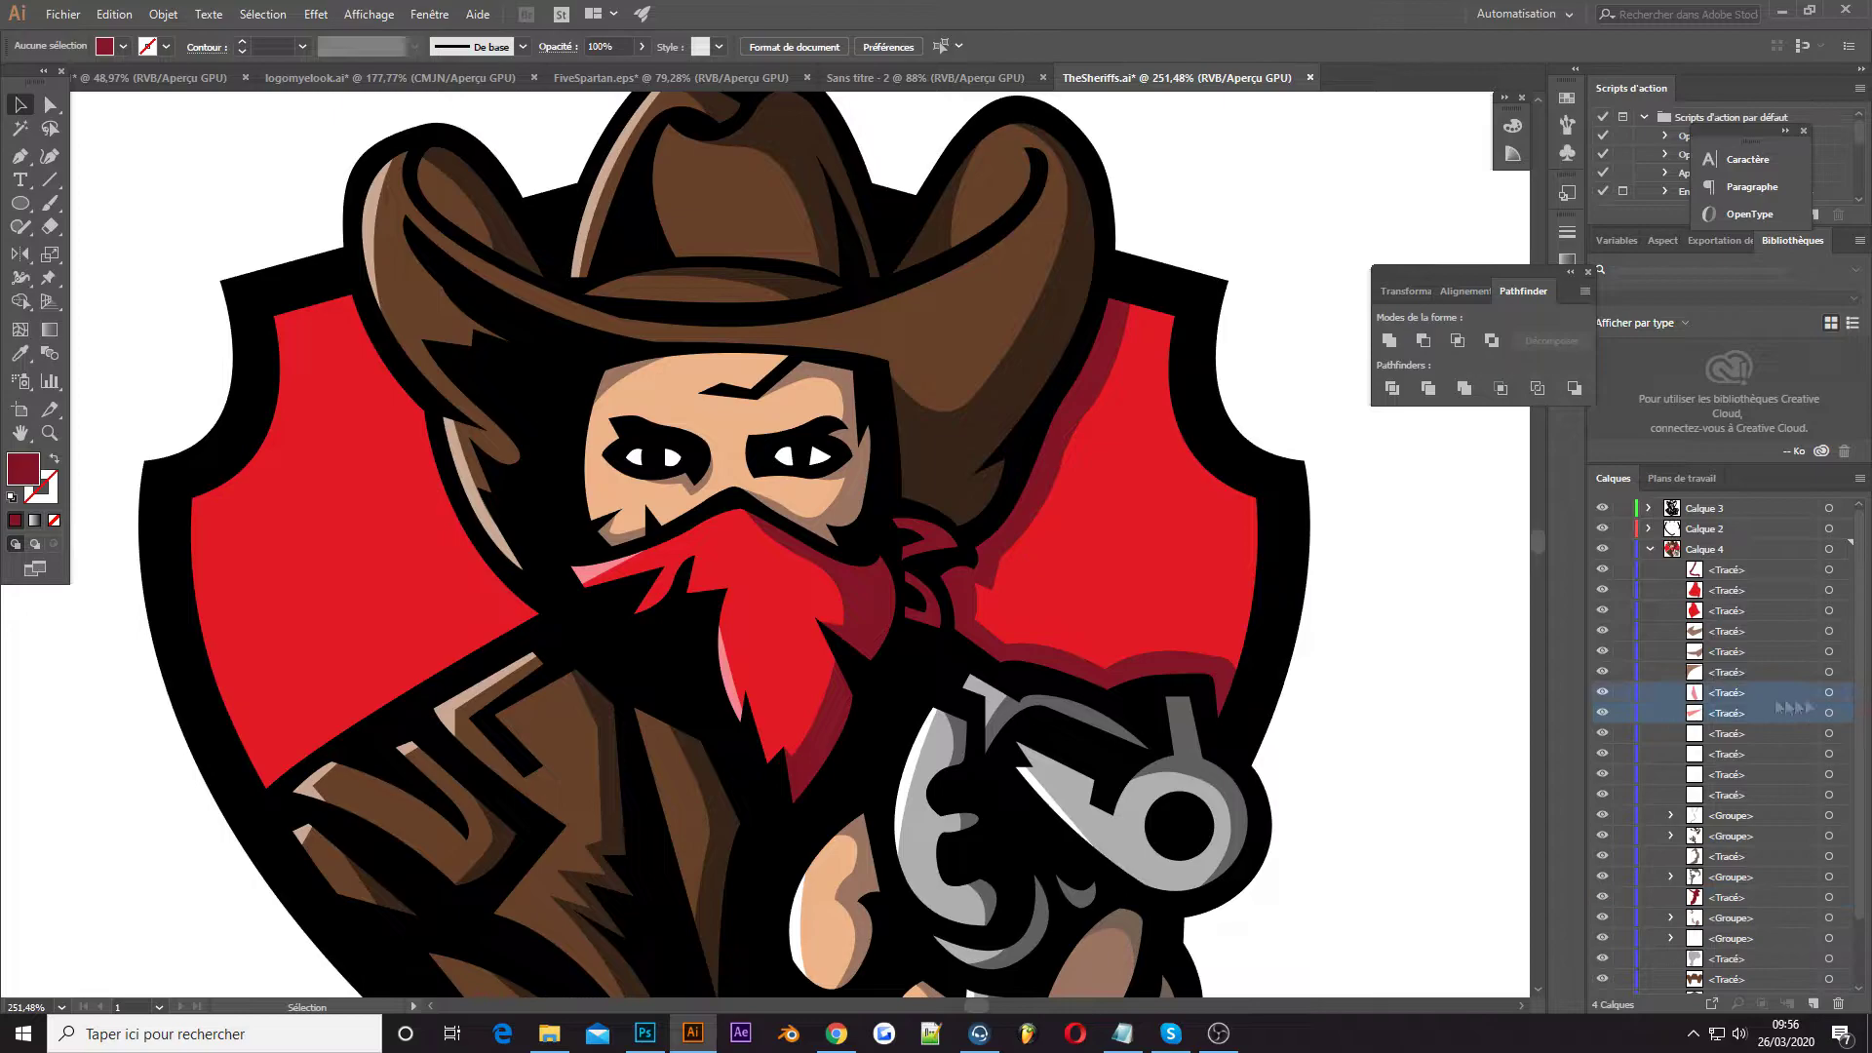
pyautogui.click(1829, 692)
pyautogui.hotkey('ctrl', 'g')
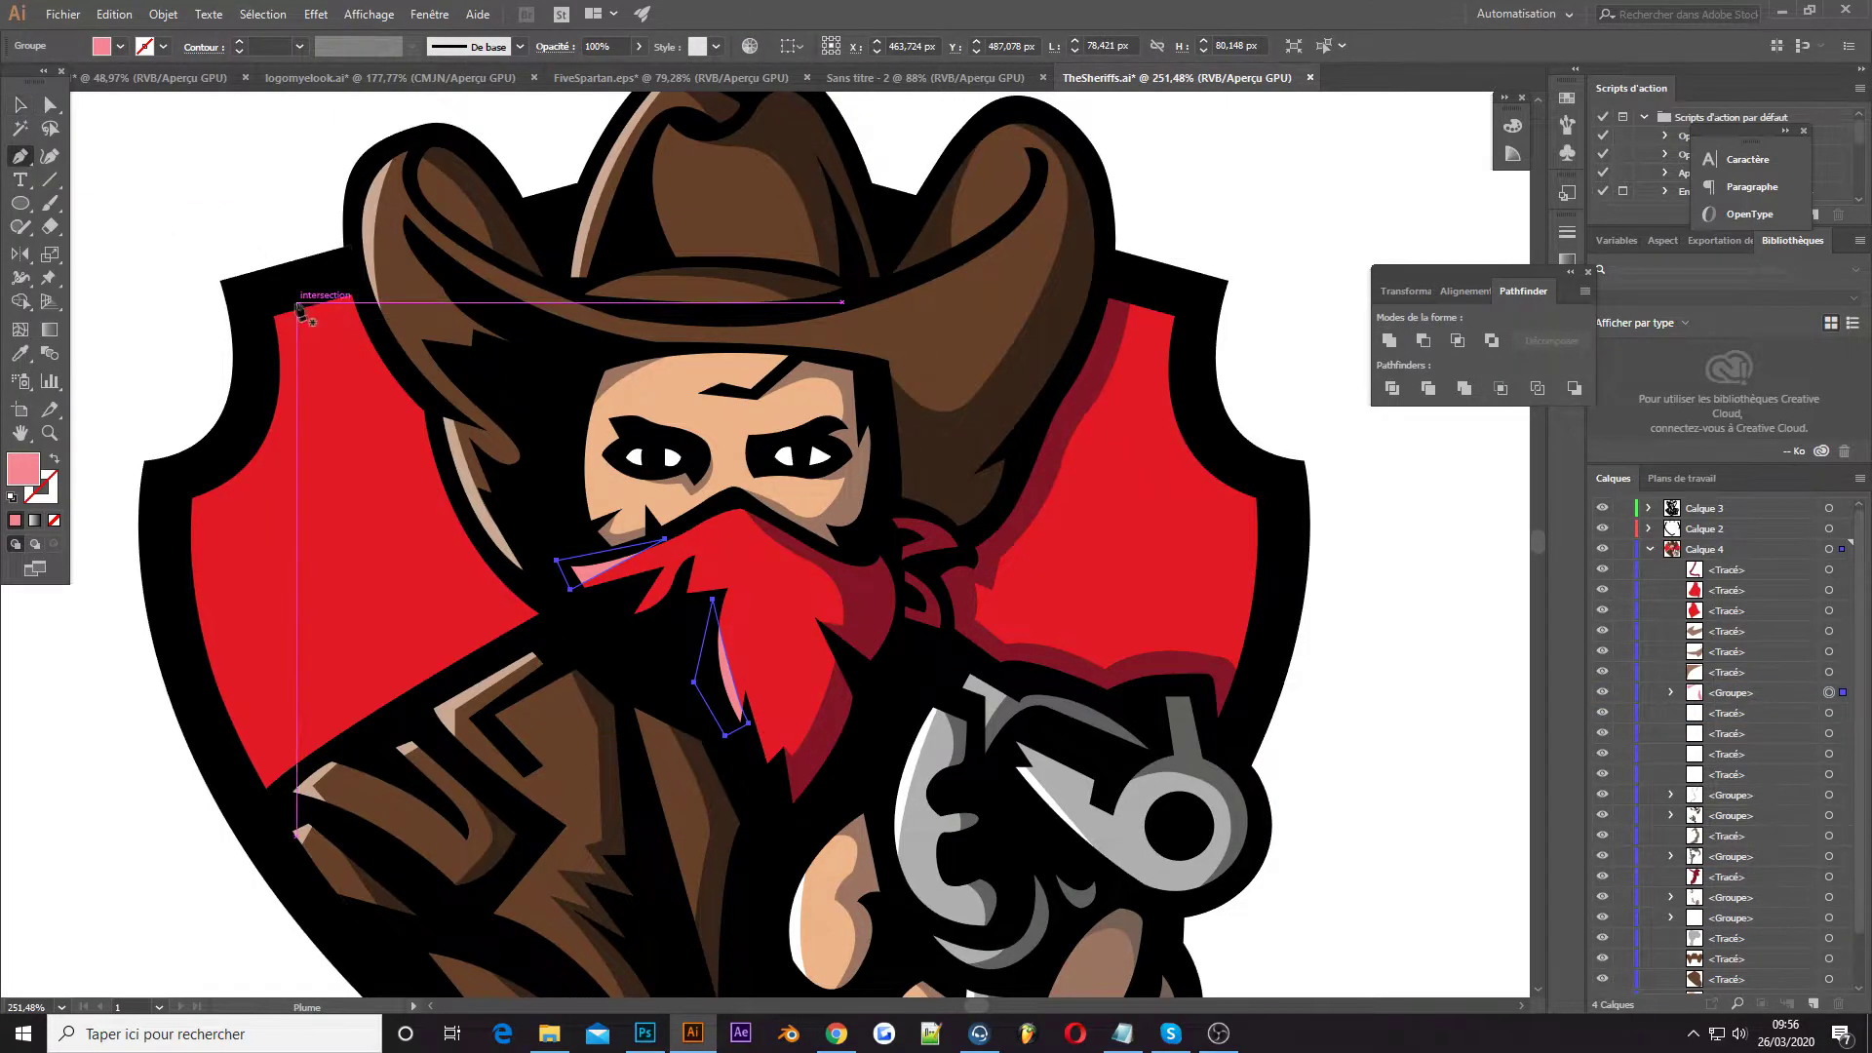
# Trace a pink highlight down the shield's left edge and finish the path
pyautogui.click(345, 297)
pyautogui.click(296, 330)
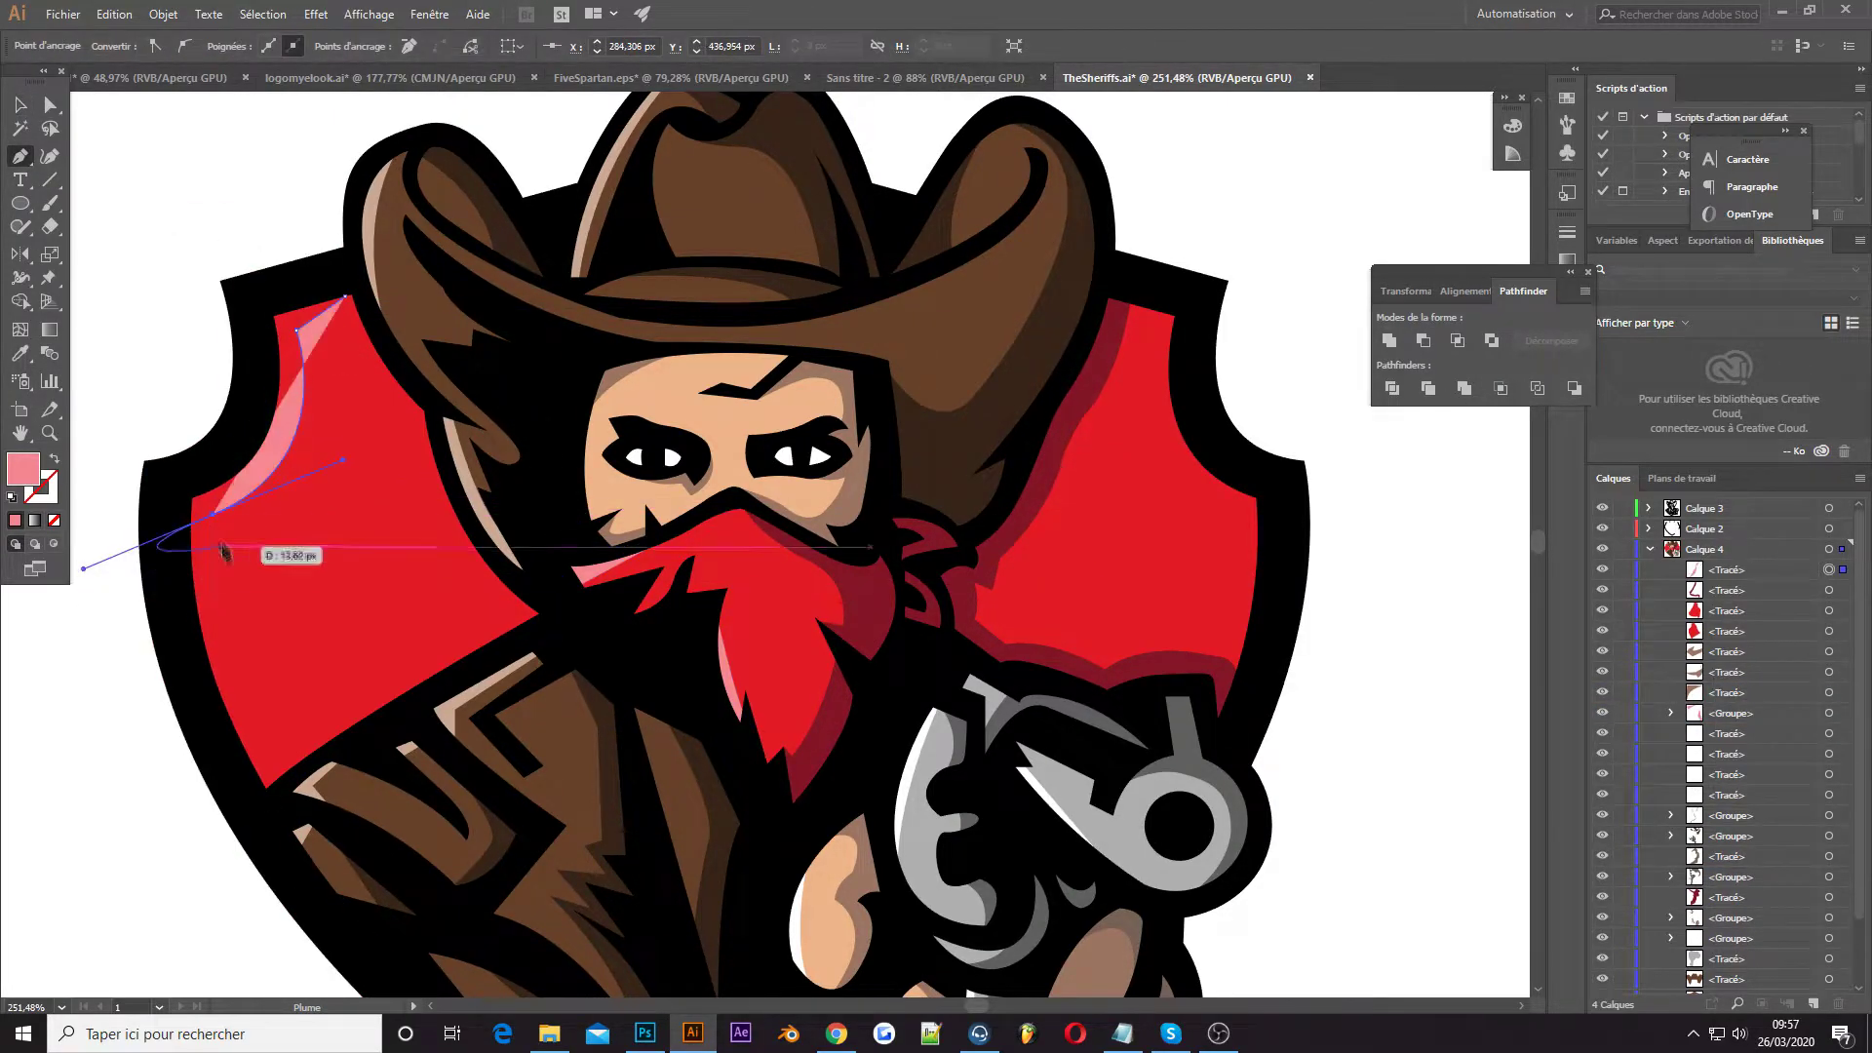
pyautogui.click(212, 680)
pyautogui.click(171, 636)
pyautogui.click(166, 485)
pyautogui.click(245, 426)
pyautogui.click(258, 295)
pyautogui.click(19, 107)
pyautogui.press('Delete')
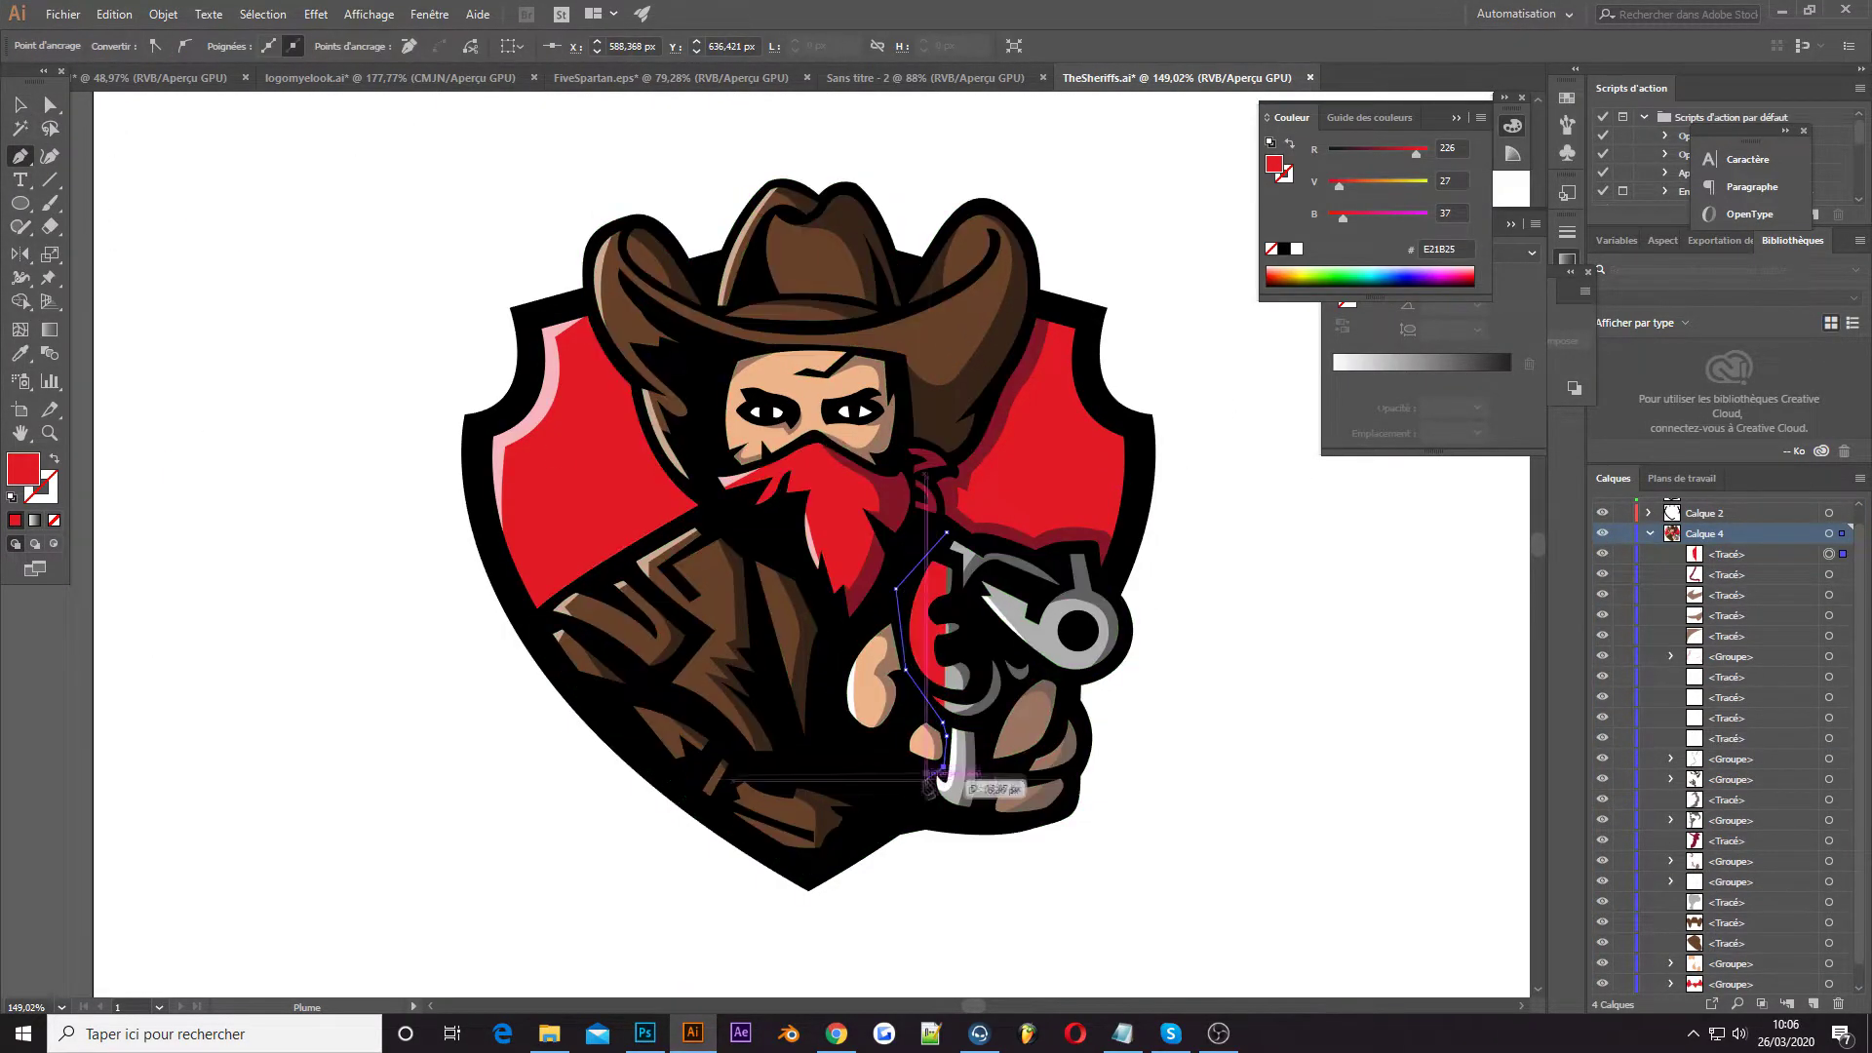
# Pen-trace the revolver's outline around the grip and along the barrel
pyautogui.click(923, 781)
pyautogui.click(943, 819)
pyautogui.click(989, 818)
pyautogui.click(988, 727)
pyautogui.click(1113, 660)
pyautogui.click(1131, 630)
pyautogui.click(1109, 588)
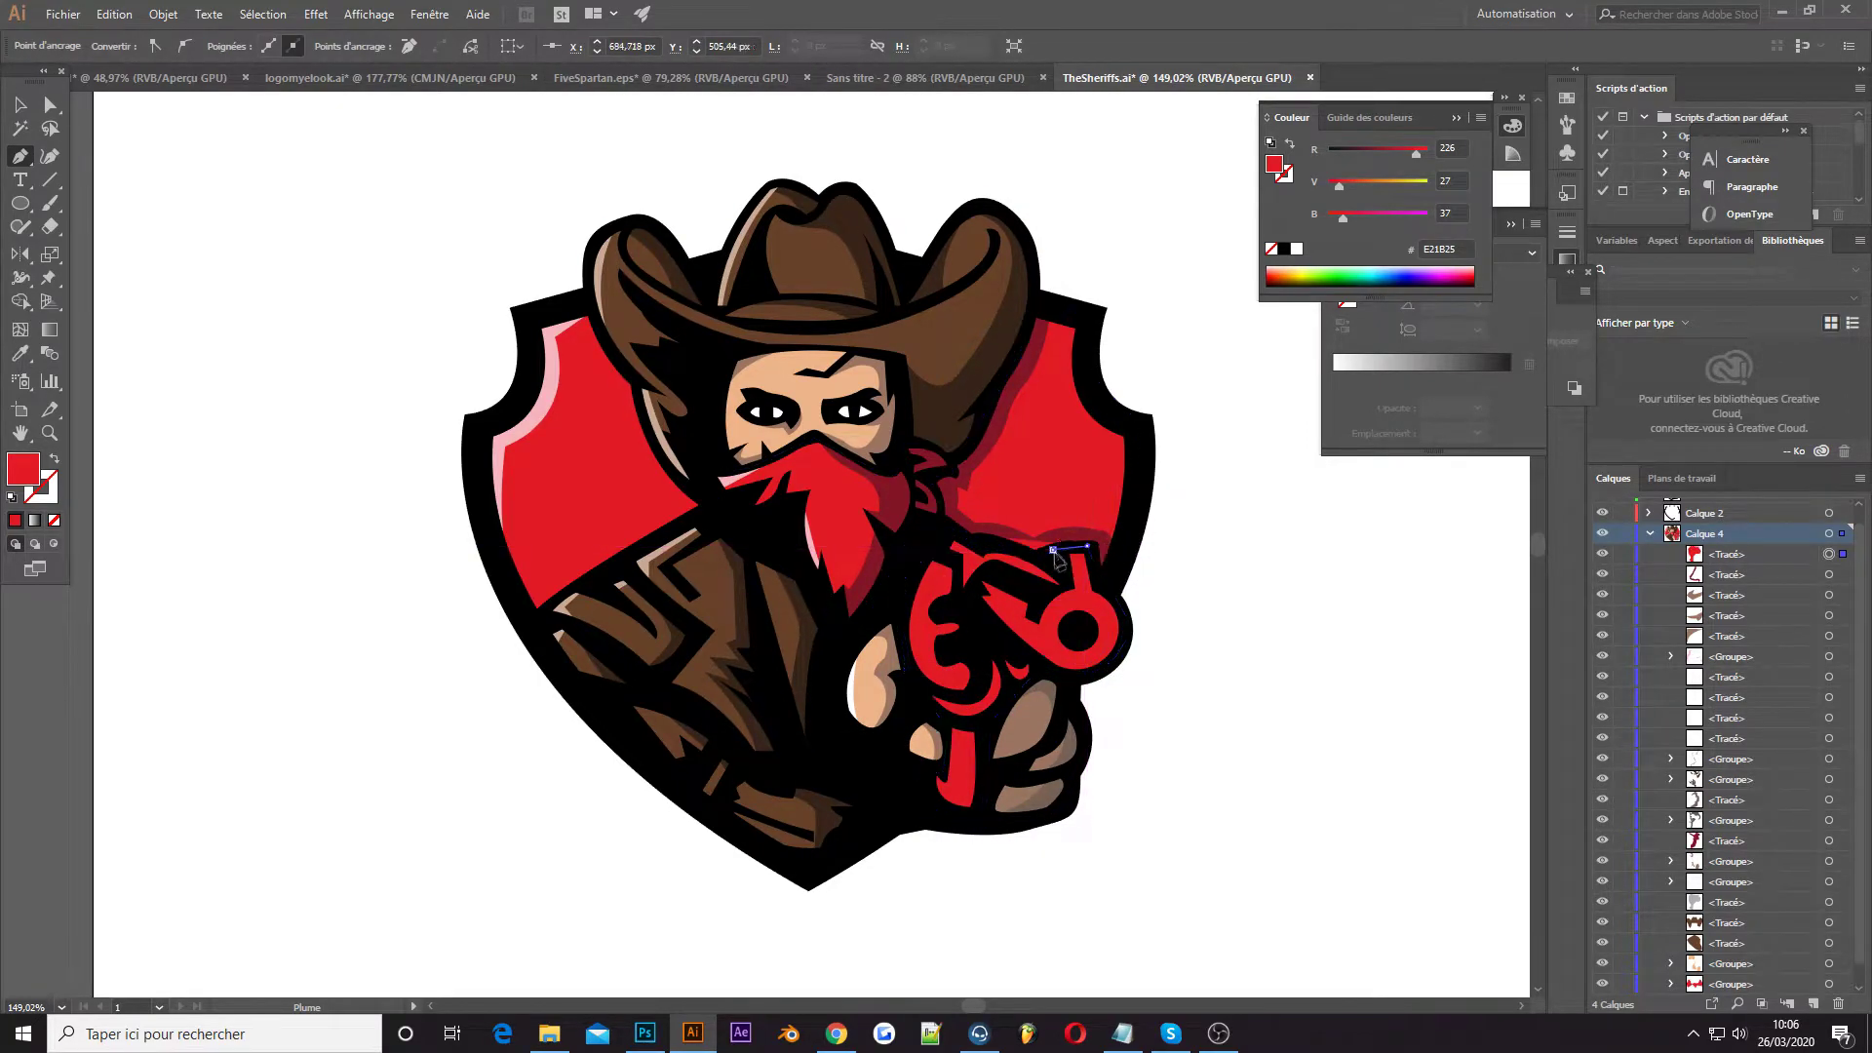
# Give the gun shape a white-to-black linear gradient and send it lower in the stack
pyautogui.click(1566, 263)
pyautogui.click(1336, 380)
pyautogui.moveTo(1718, 597); pyautogui.dragTo(1715, 738)
pyautogui.hotkey('ctrl', 'shift', 'a')
pyautogui.hotkey('ctrl', '0')
pyautogui.scroll(3, 963, 388)
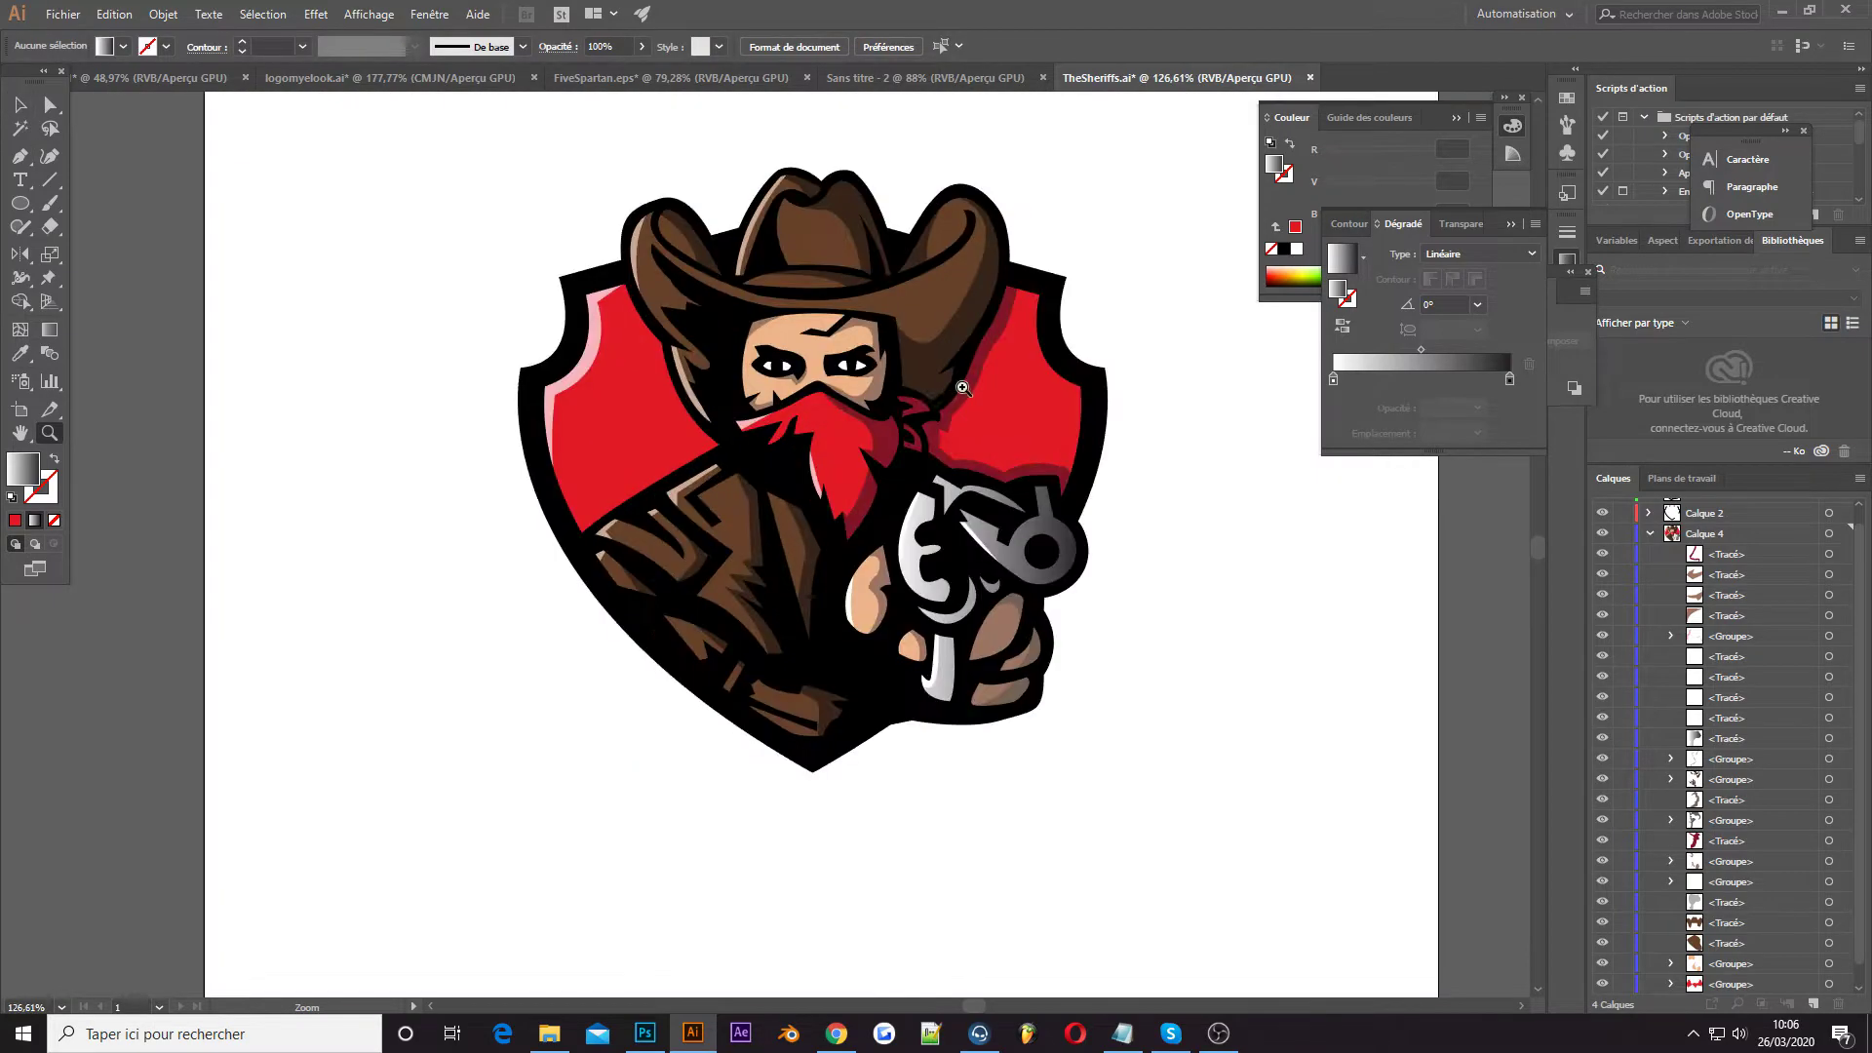
pyautogui.scroll(4, 963, 388)
# Eyedrop the bandana's dark red and draw a shadow shape down the neck below the bandana
pyautogui.click(932, 415)
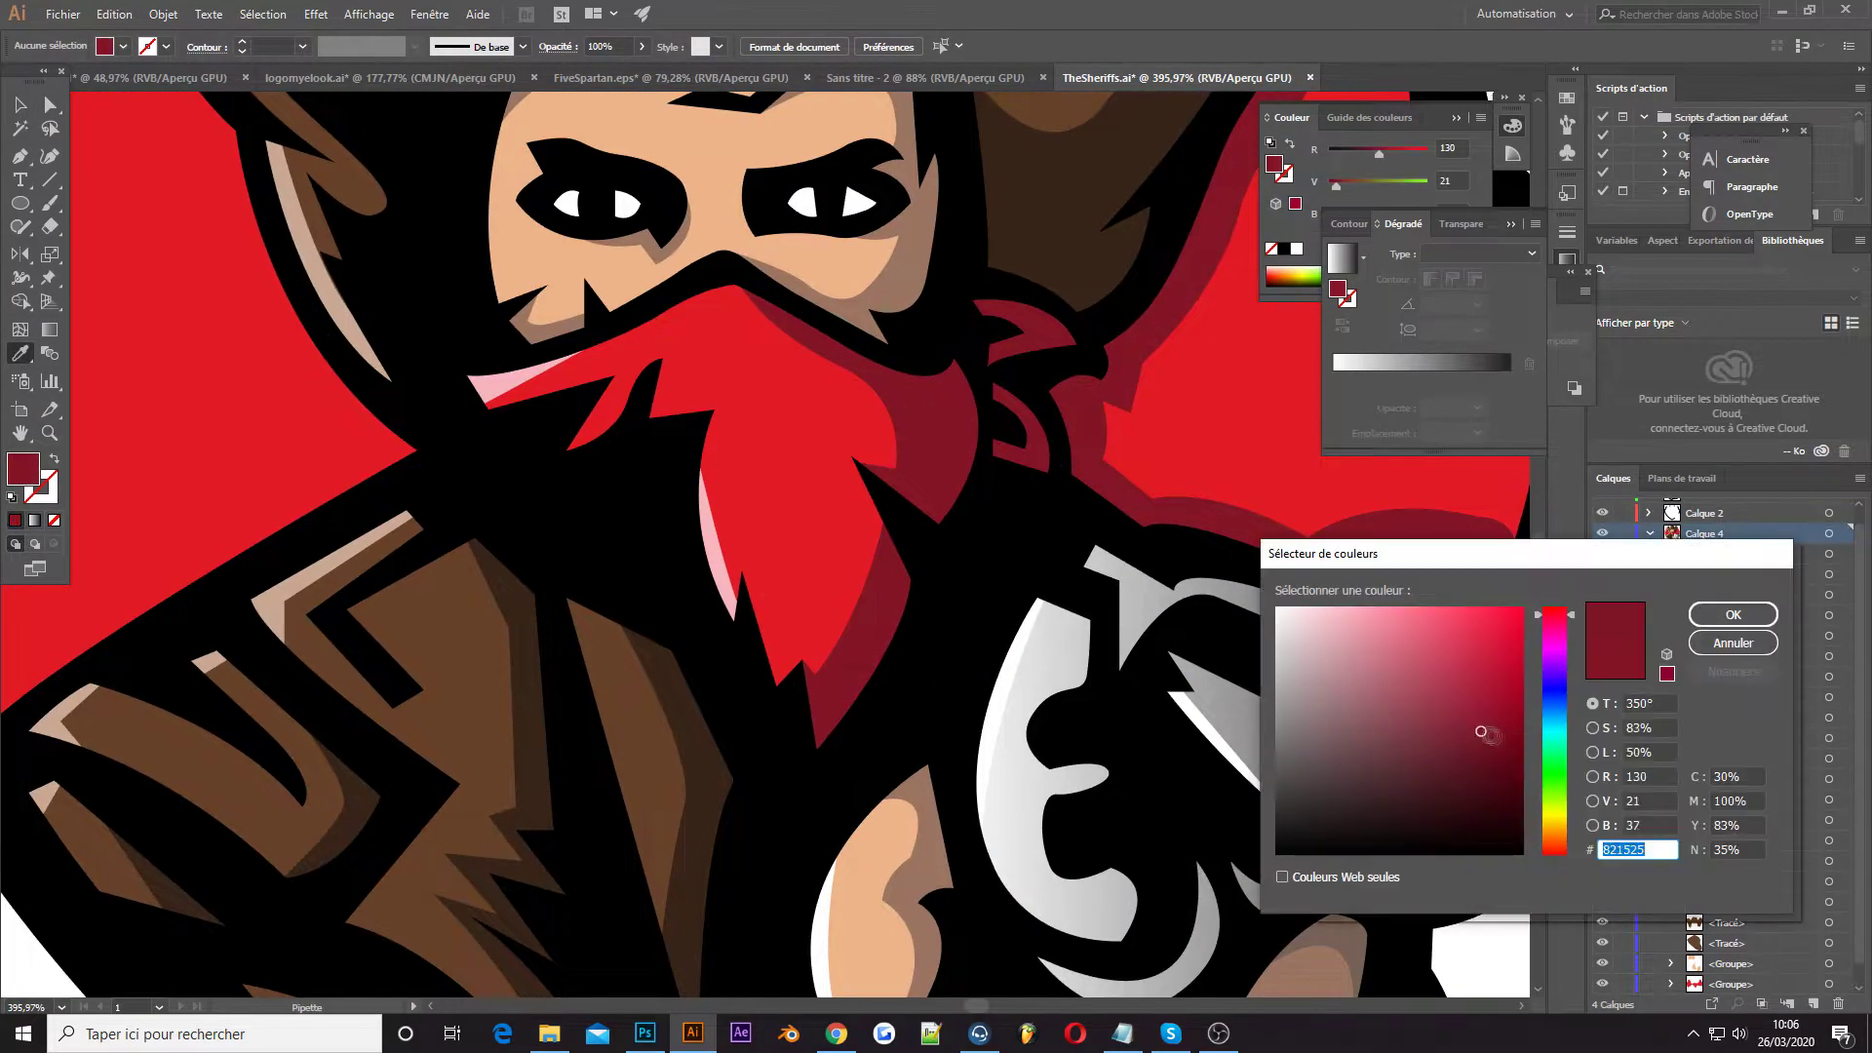
pyautogui.click(927, 369)
pyautogui.moveTo(922, 522); pyautogui.dragTo(843, 628)
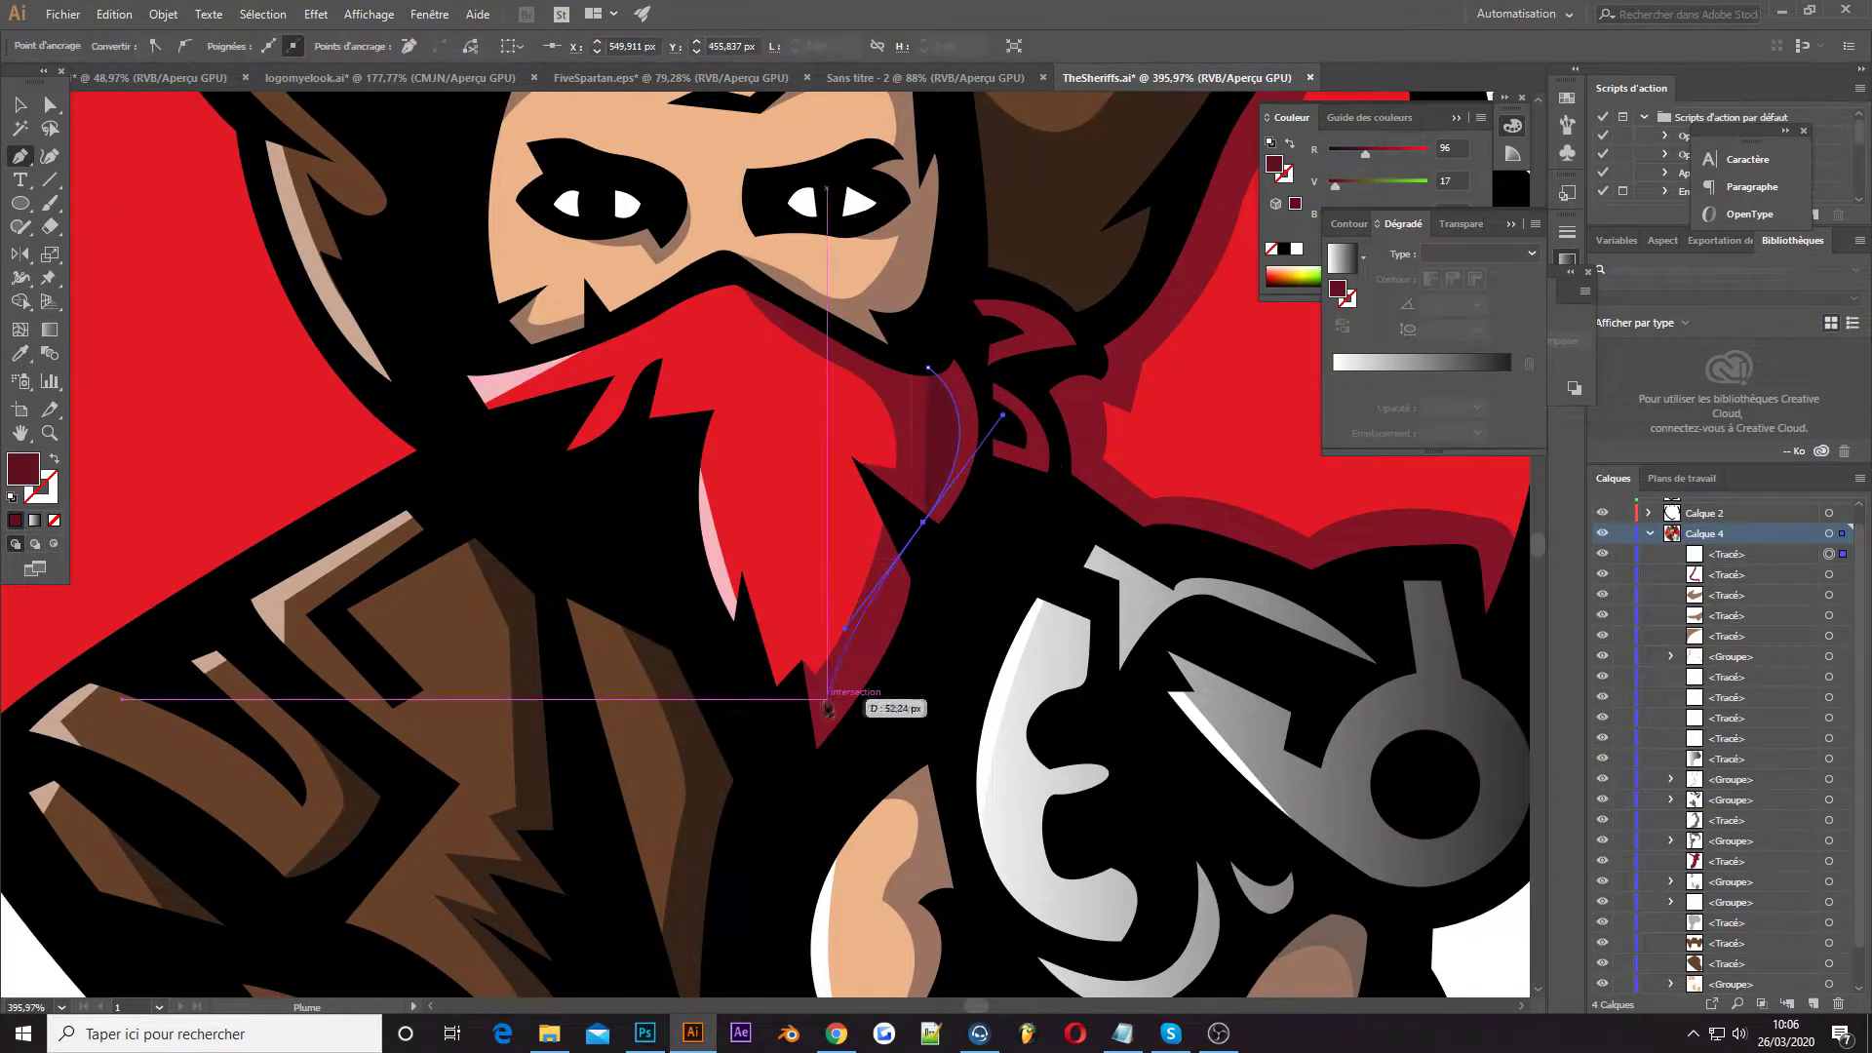
pyautogui.click(797, 750)
pyautogui.click(842, 763)
pyautogui.click(946, 689)
pyautogui.click(978, 558)
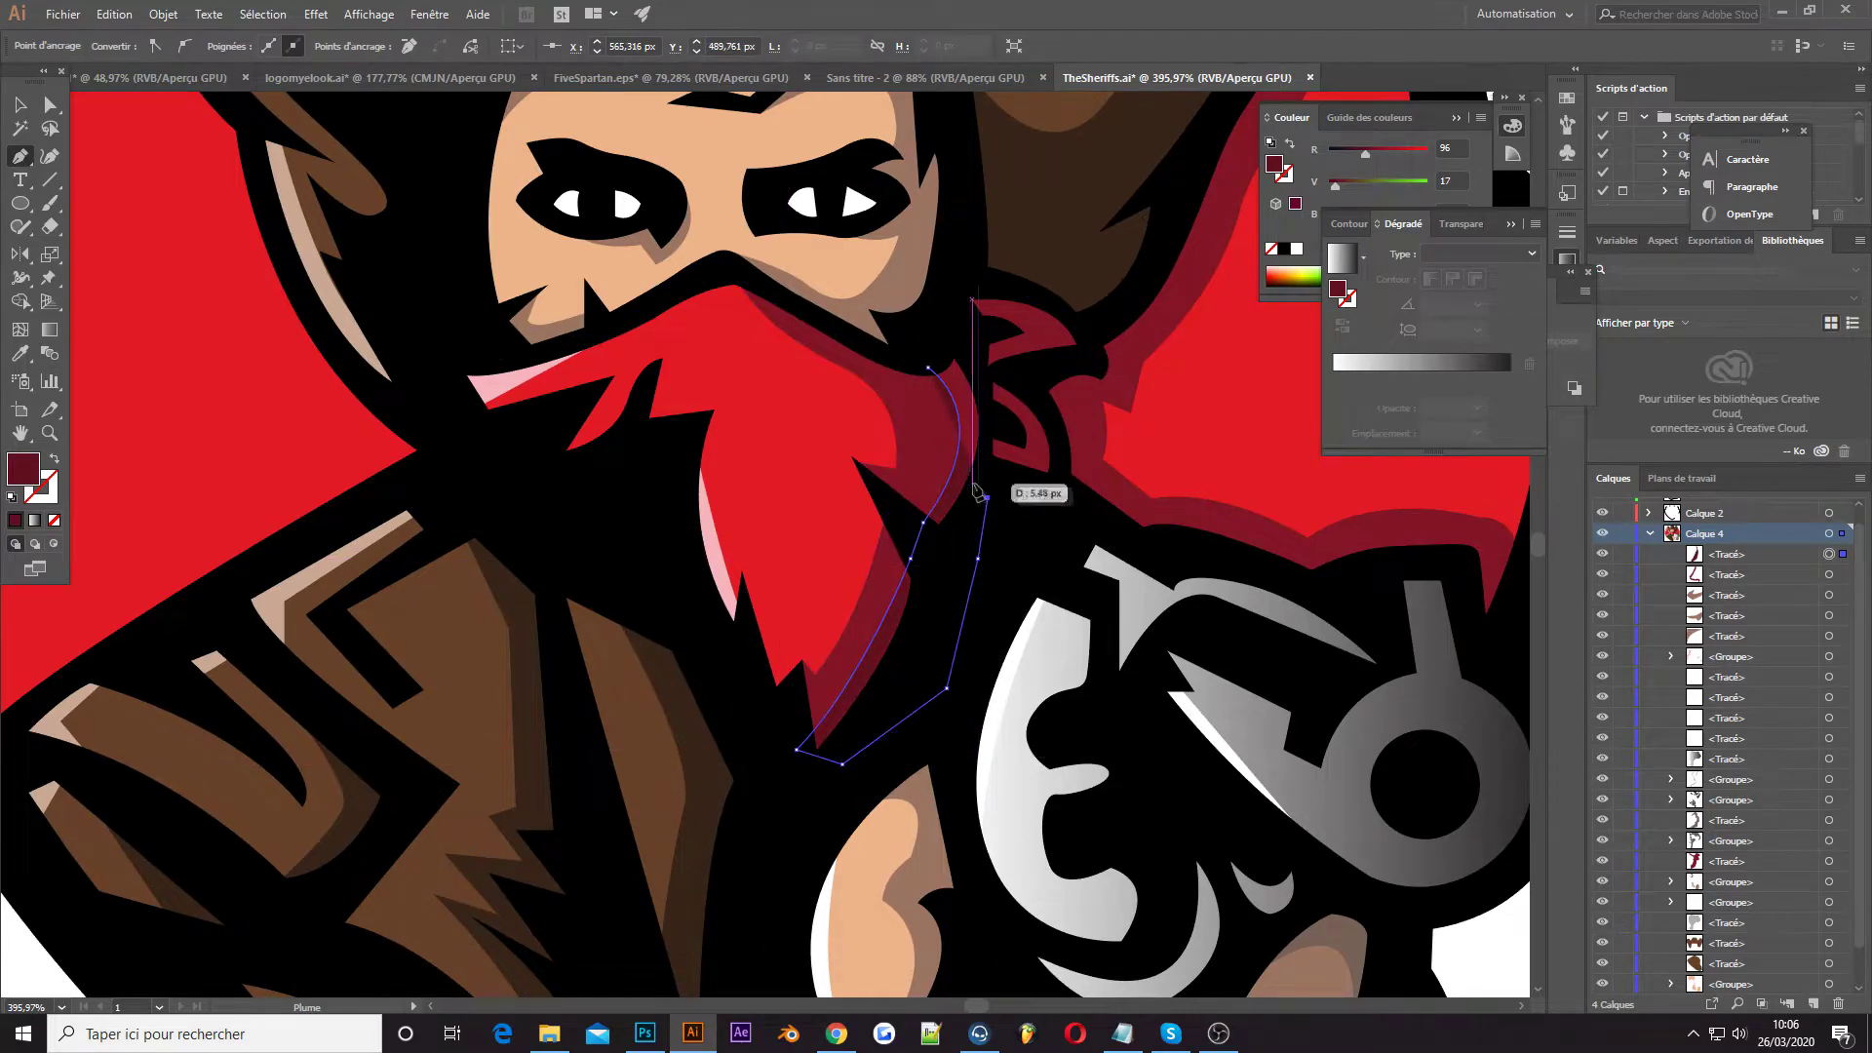
pyautogui.click(927, 368)
# Draw a second dark red shadow path along the scarf's knot and tip
pyautogui.scroll(2, 965, 370)
pyautogui.click(960, 396)
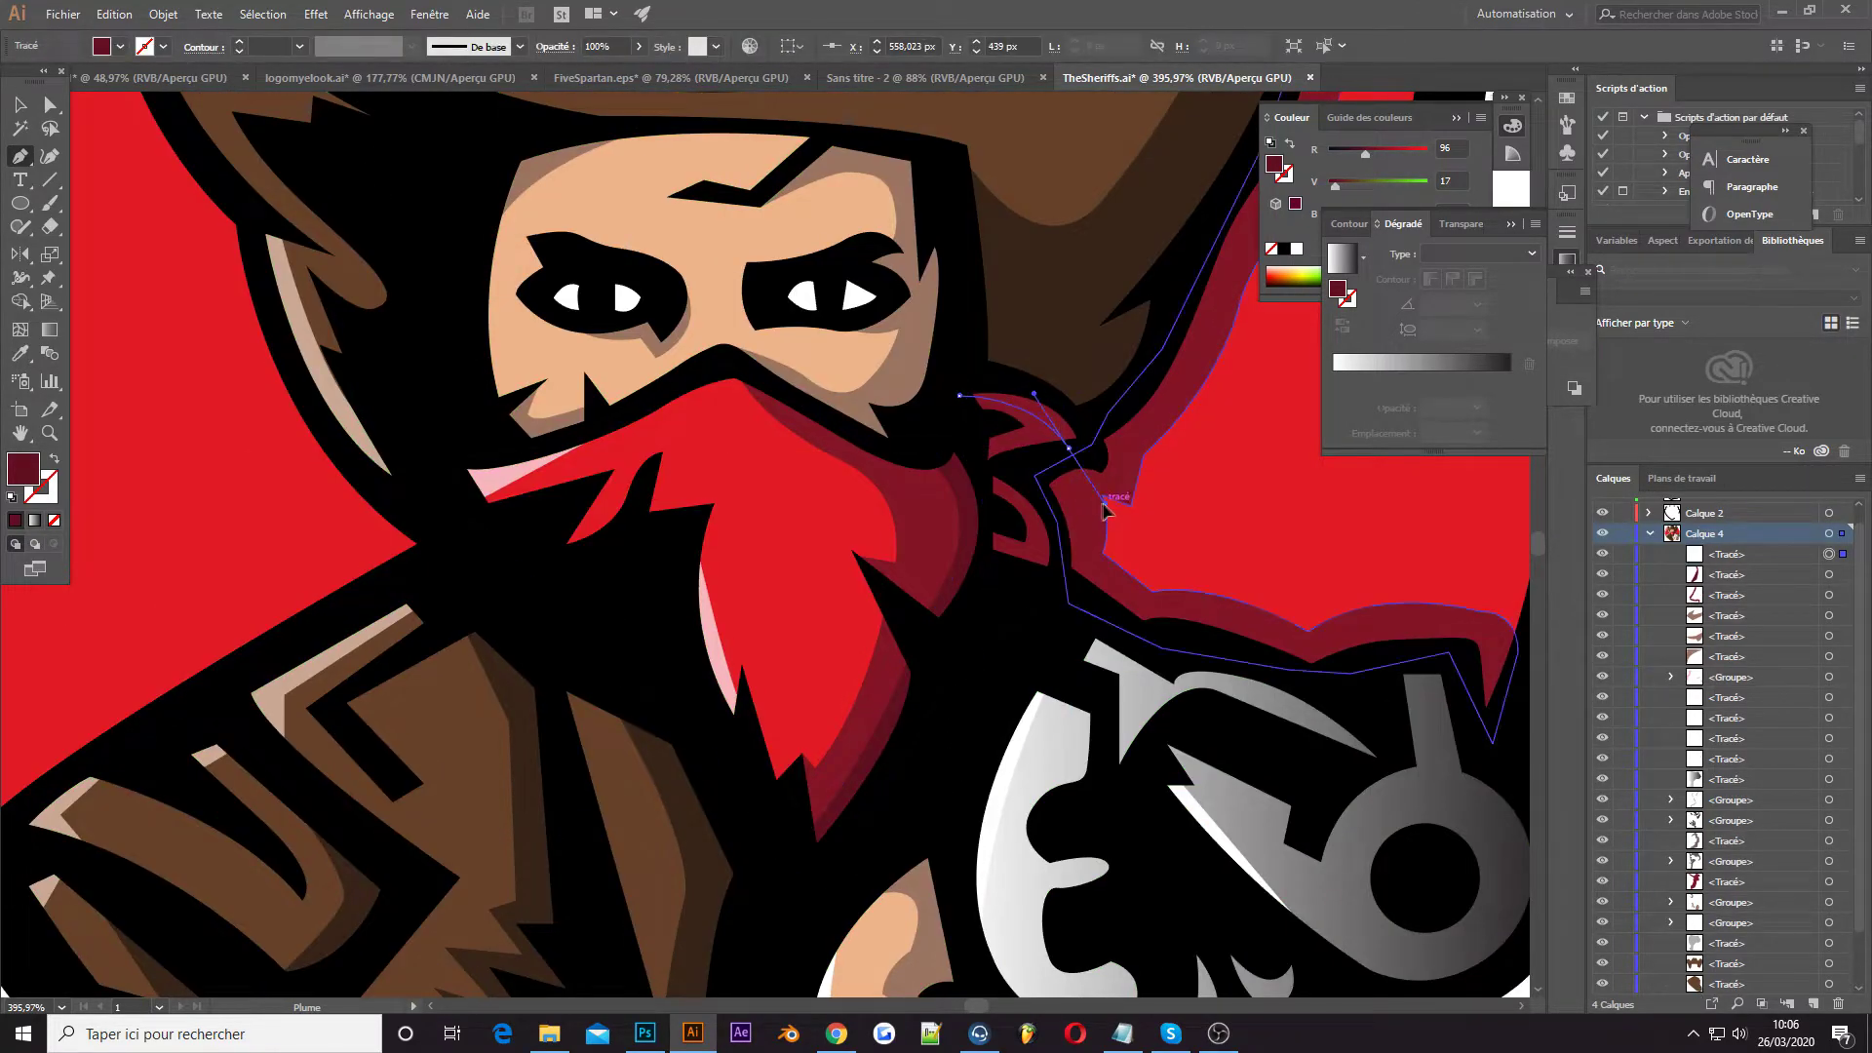
pyautogui.moveTo(1101, 506); pyautogui.dragTo(1101, 506)
pyautogui.click(960, 396)
pyautogui.click(982, 474)
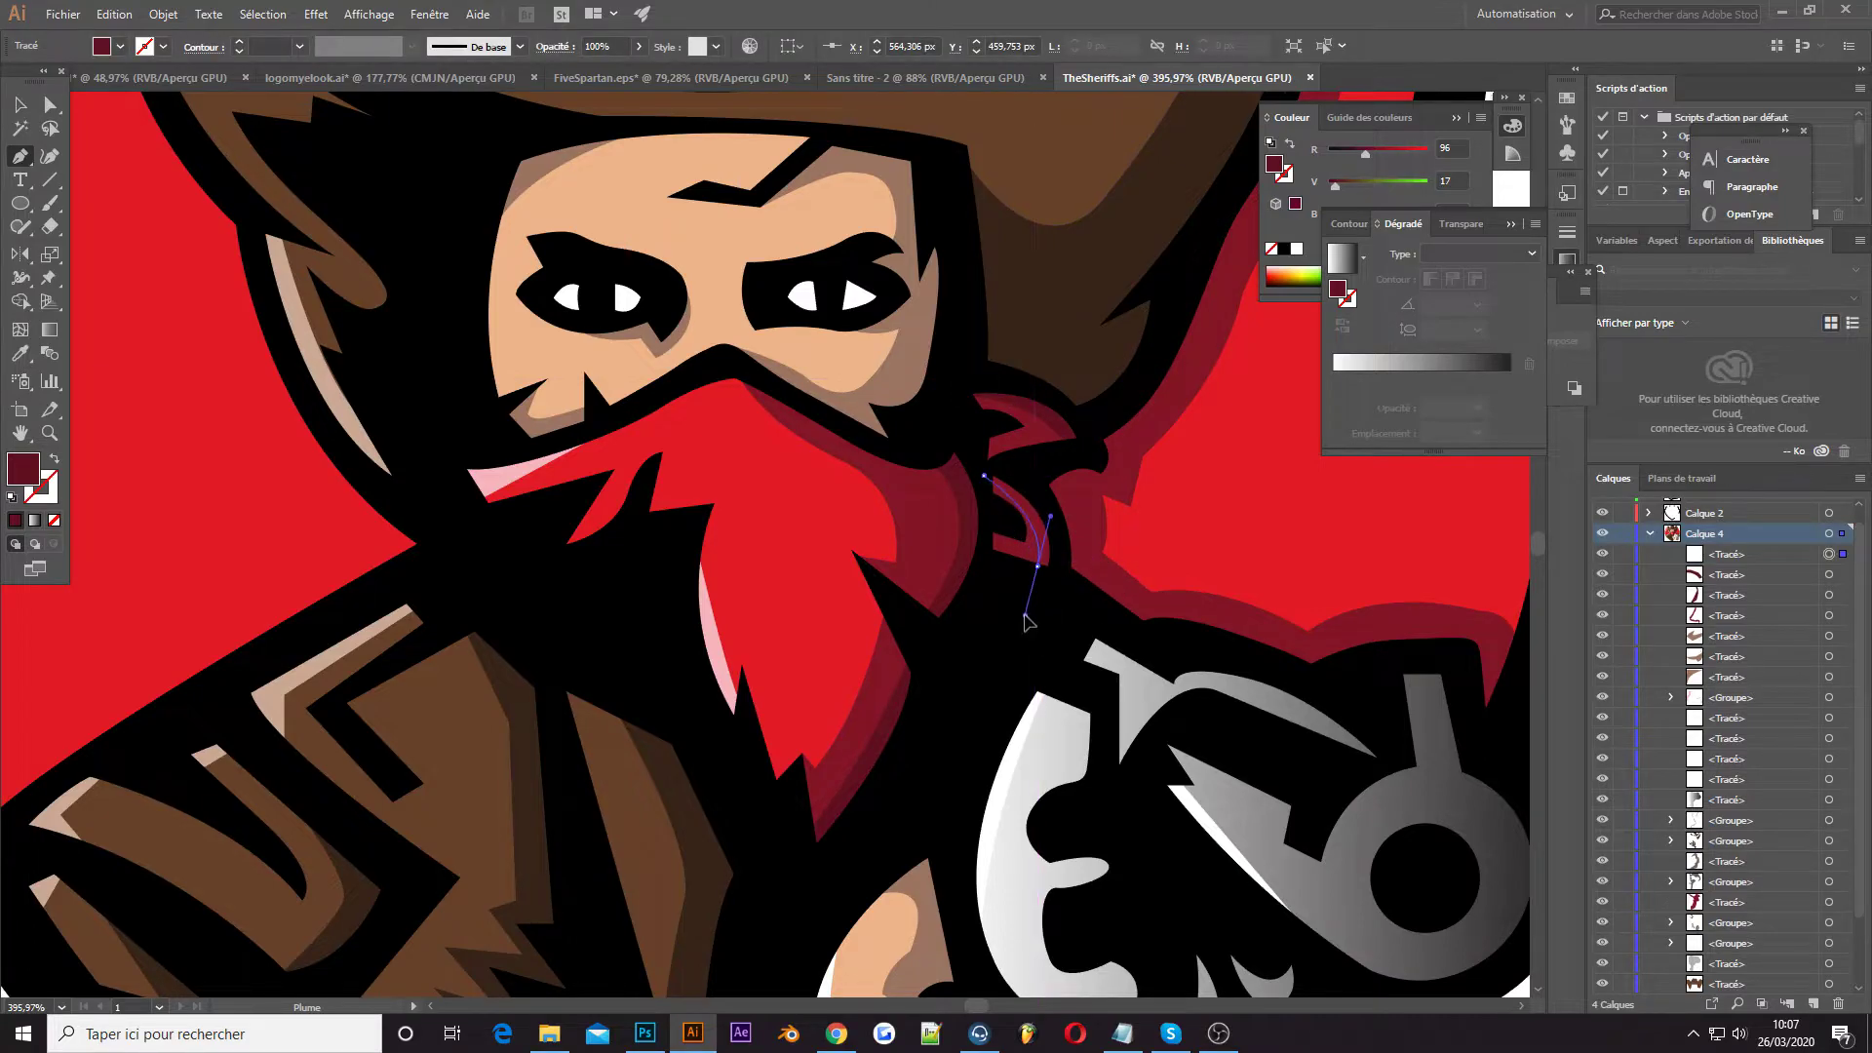
pyautogui.moveTo(1023, 614); pyautogui.dragTo(1020, 616)
# Zoom out to the whole badge, select all artwork and apply a new colour
pyautogui.press('z')
pyautogui.keyDown('alt'); pyautogui.click(941, 468); pyautogui.keyUp('alt')
pyautogui.press('i')
pyautogui.hotkey('ctrl', 'a')
pyautogui.doubleClick(24, 469)
pyautogui.click(1732, 614)
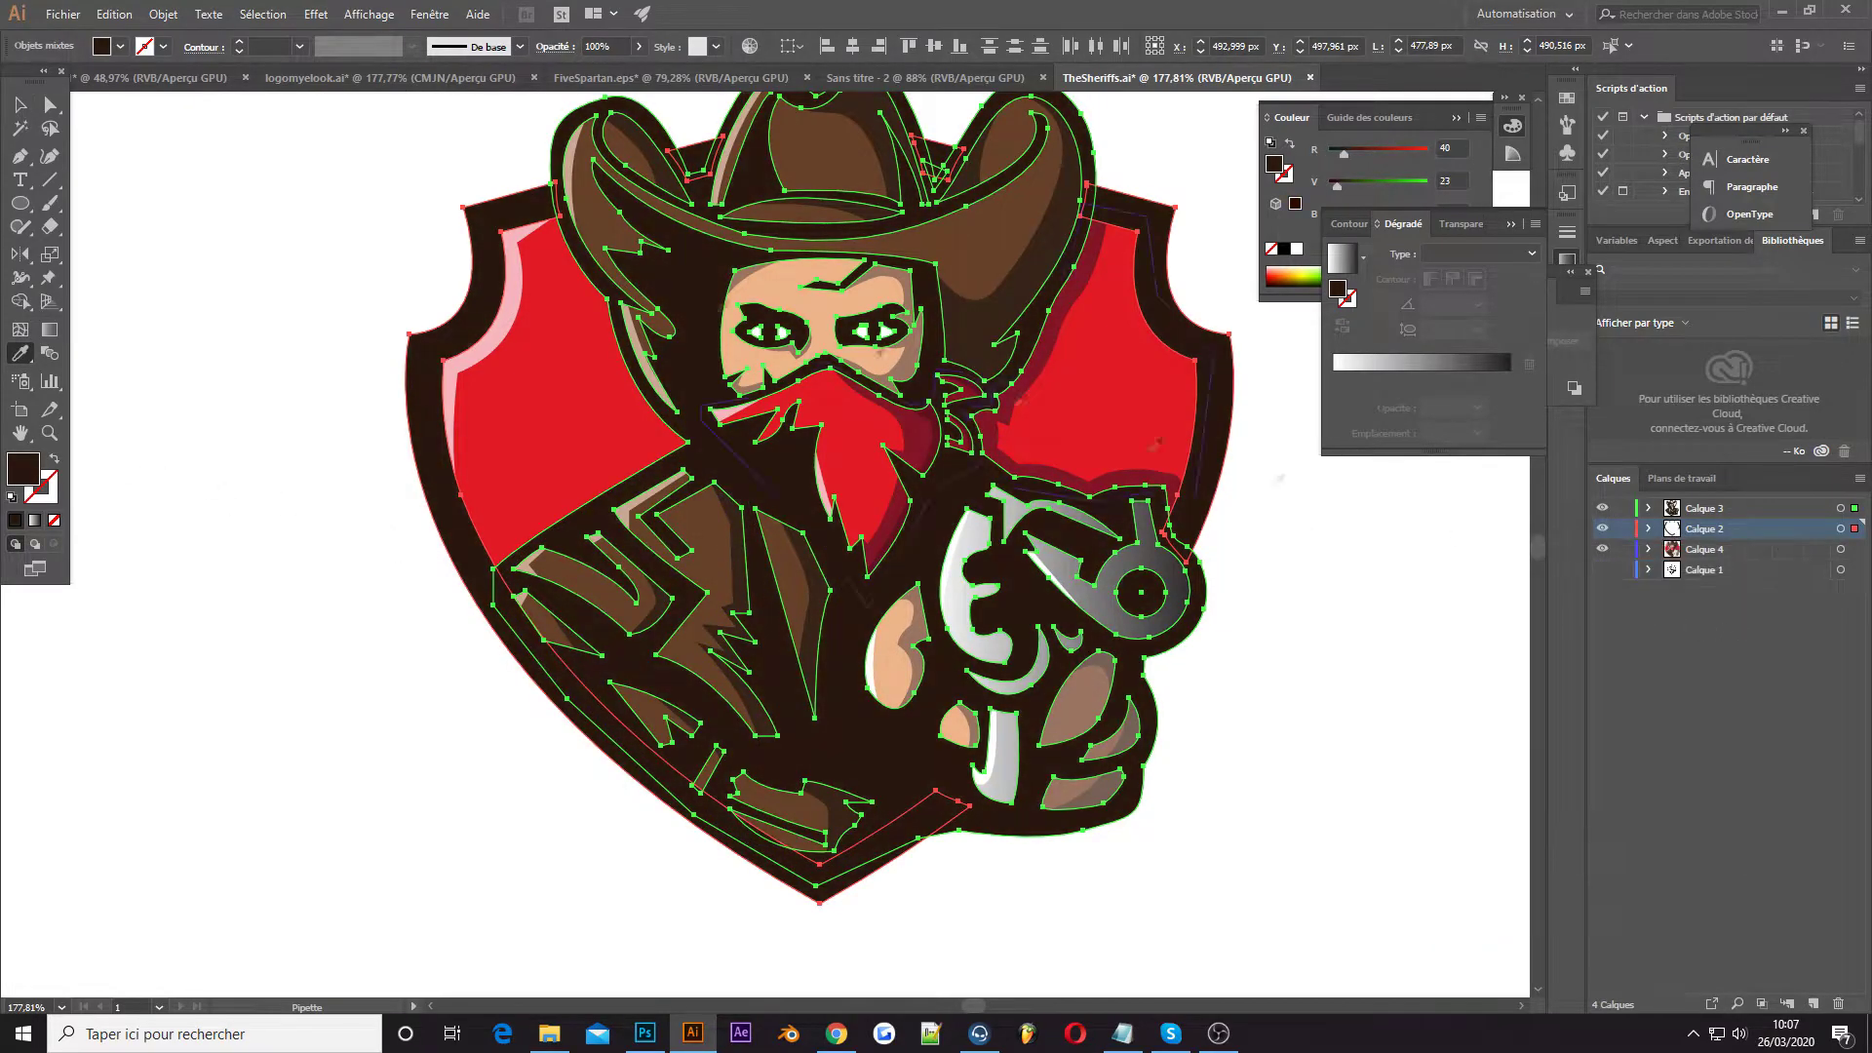
# Type SHERIFF over the lower badge at 100 pt in the Romedhal Sans font
pyautogui.hotkey('ctrl', 'shift', 'a')
pyautogui.hotkey('ctrl', '0')
pyautogui.moveTo(911, 945); pyautogui.dragTo(910, 942)
pyautogui.write('SHERIFF')
pyautogui.doubleClick(975, 46)
pyautogui.write('100')
pyautogui.press('Return')
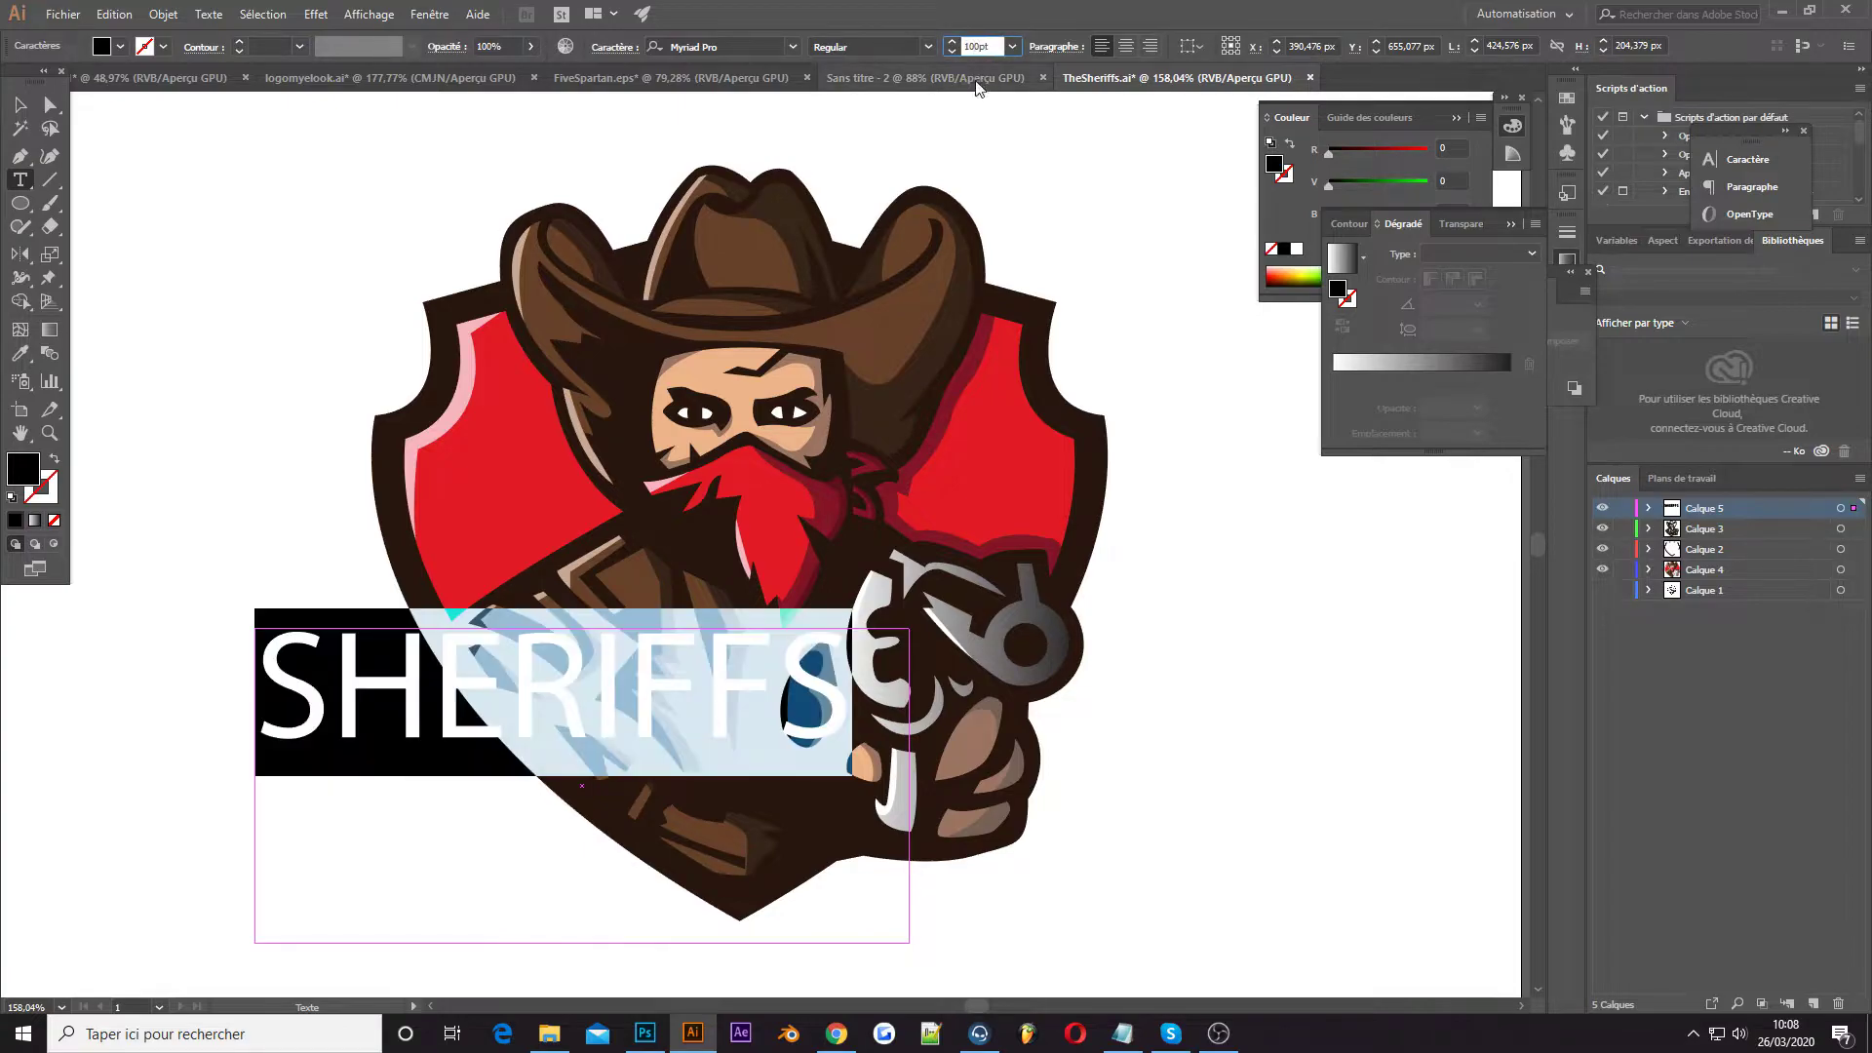
pyautogui.click(792, 46)
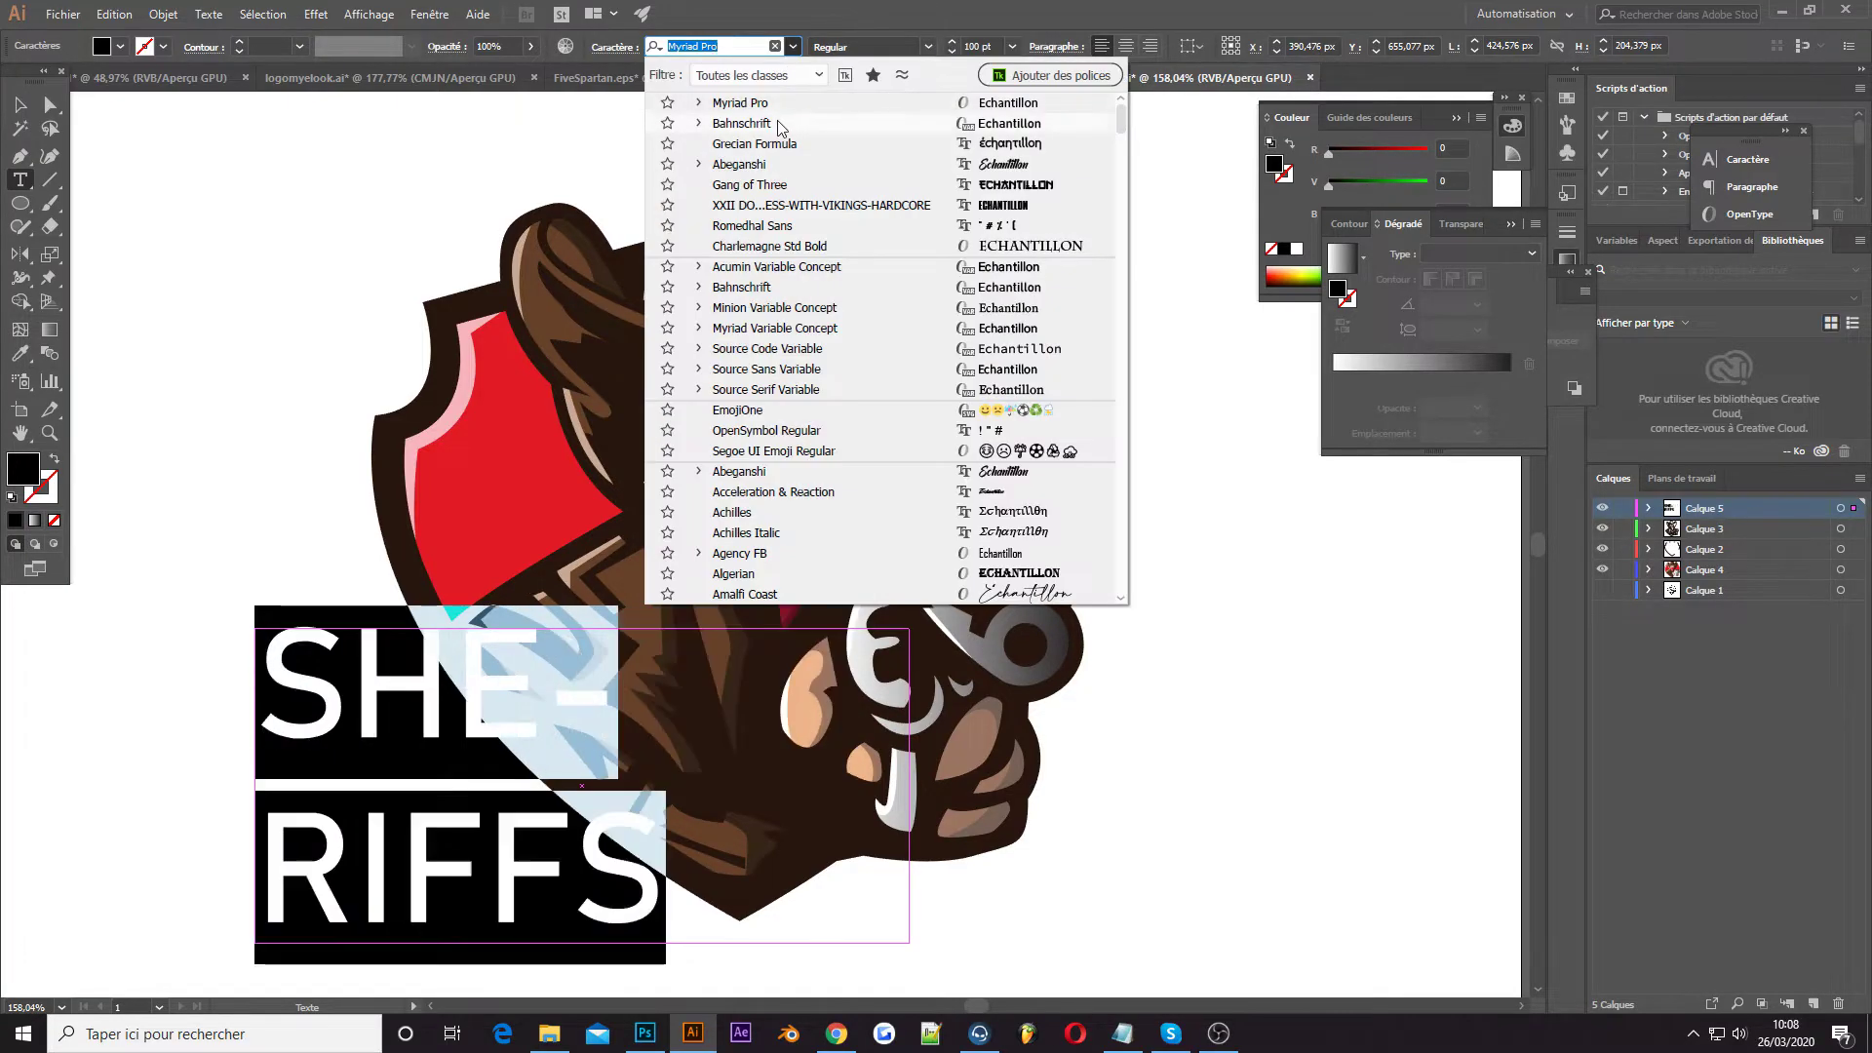
pyautogui.click(772, 227)
pyautogui.hotkey('ctrl', 'shift', 'c')
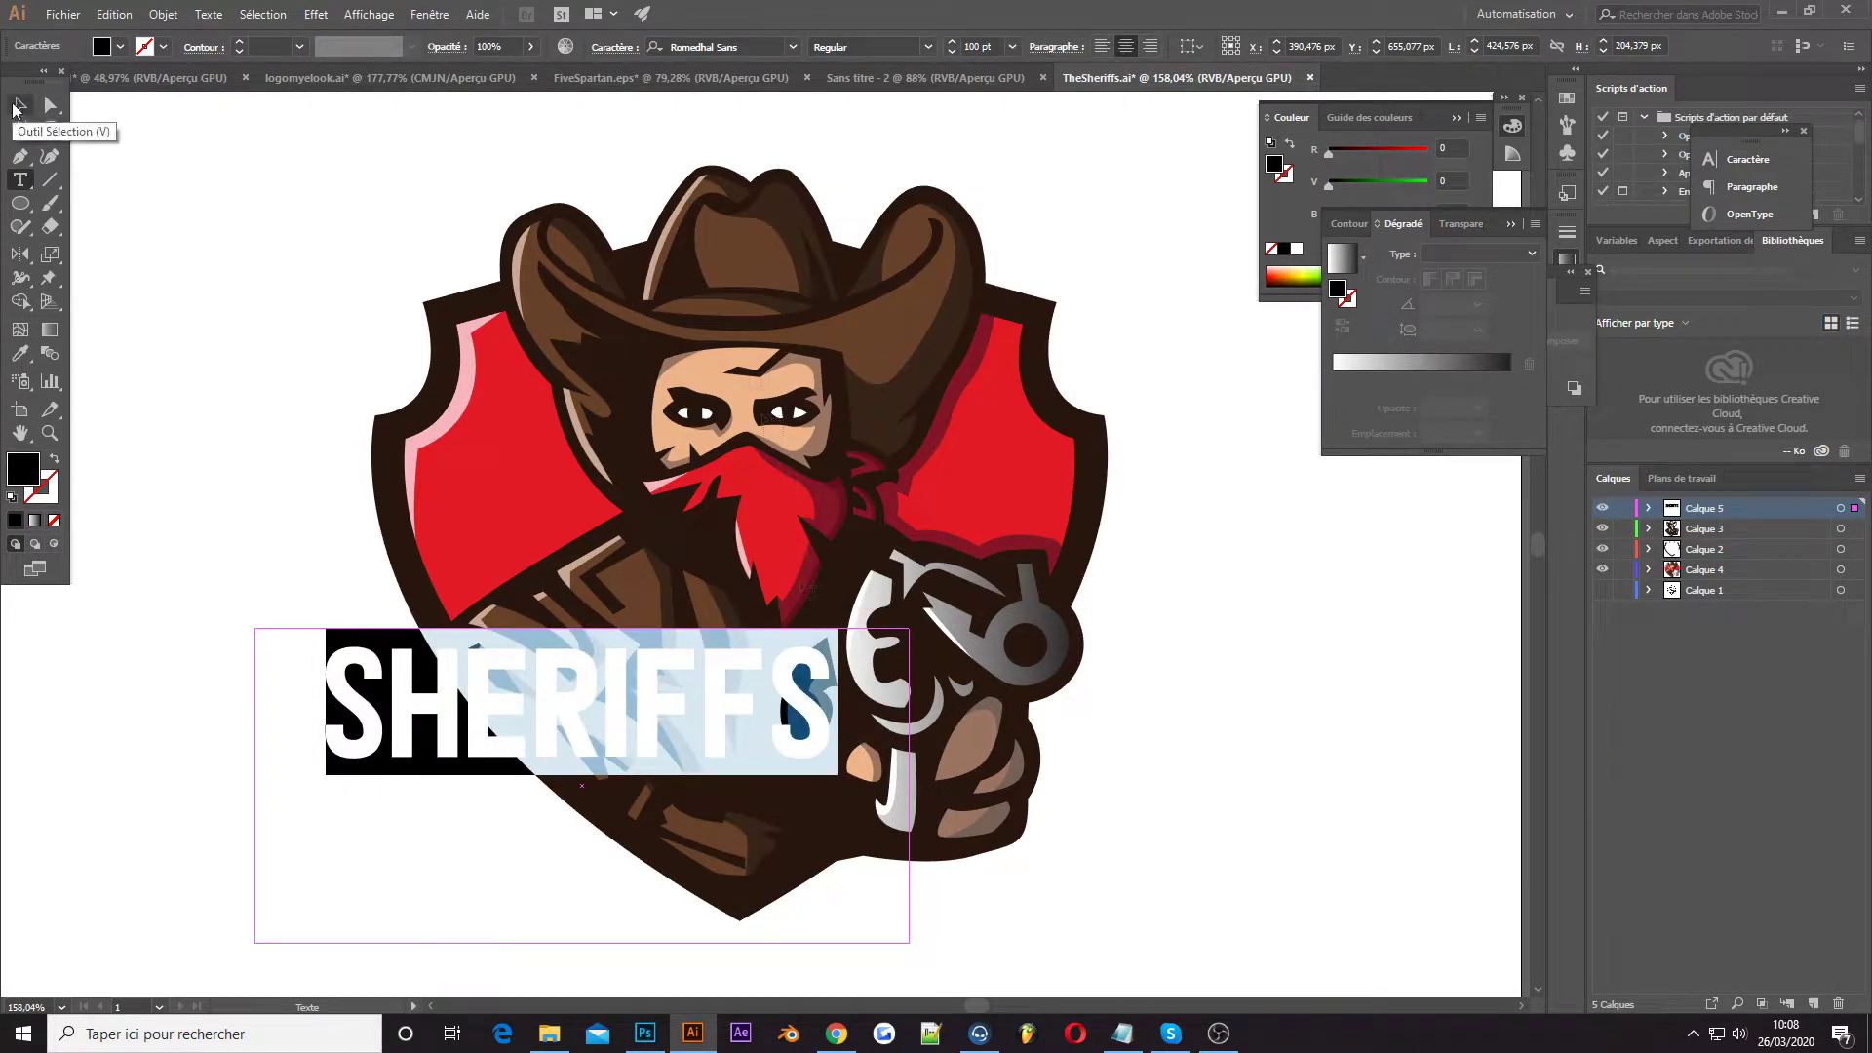
# Convert SHERIFFS to outlines and centre the lettering under the mascot
pyautogui.click(12, 105)
pyautogui.moveTo(582, 701); pyautogui.dragTo(617, 741)
pyautogui.click(208, 14)
pyautogui.click(246, 358)
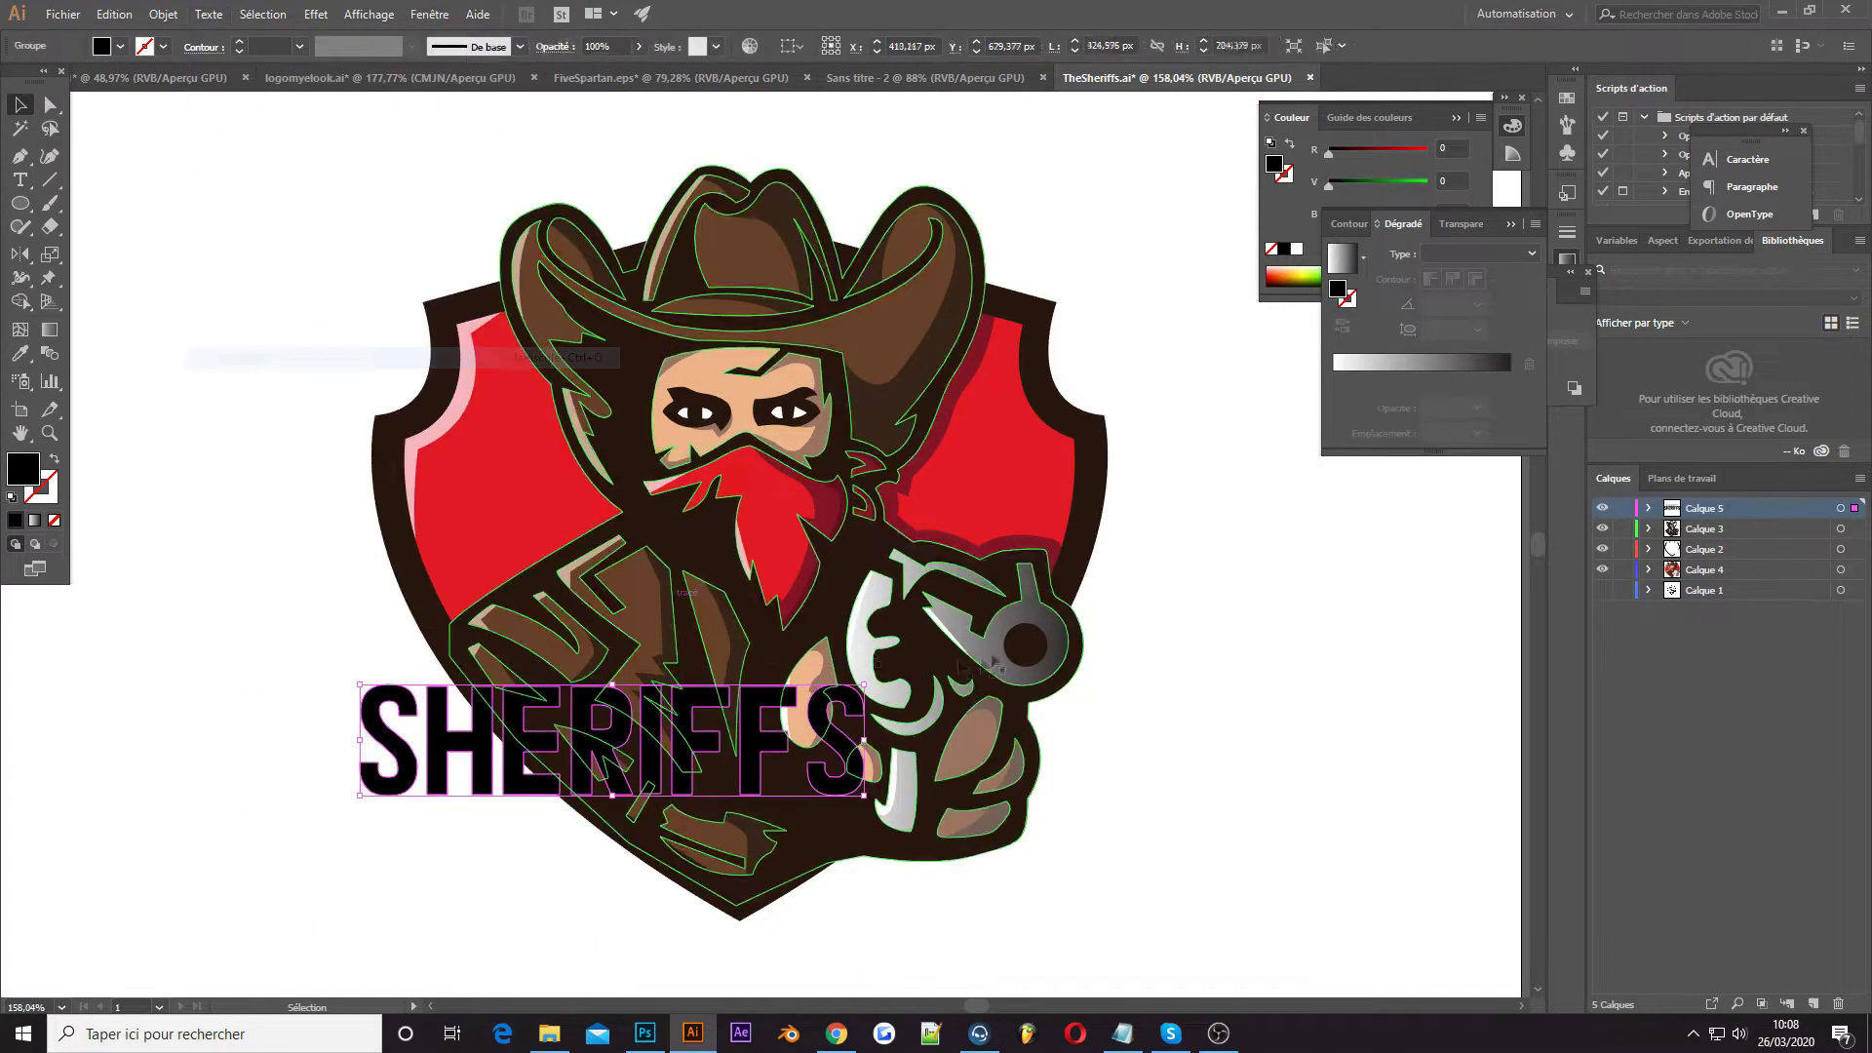
pyautogui.scroll(1, 921, 661)
pyautogui.moveTo(682, 584); pyautogui.dragTo(828, 668)
# Apply Offset Path to the SHERIFFS lettering and fill the letters white
pyautogui.click(163, 14)
pyautogui.click(196, 220)
pyautogui.press('Return')
pyautogui.doubleClick(1273, 164)
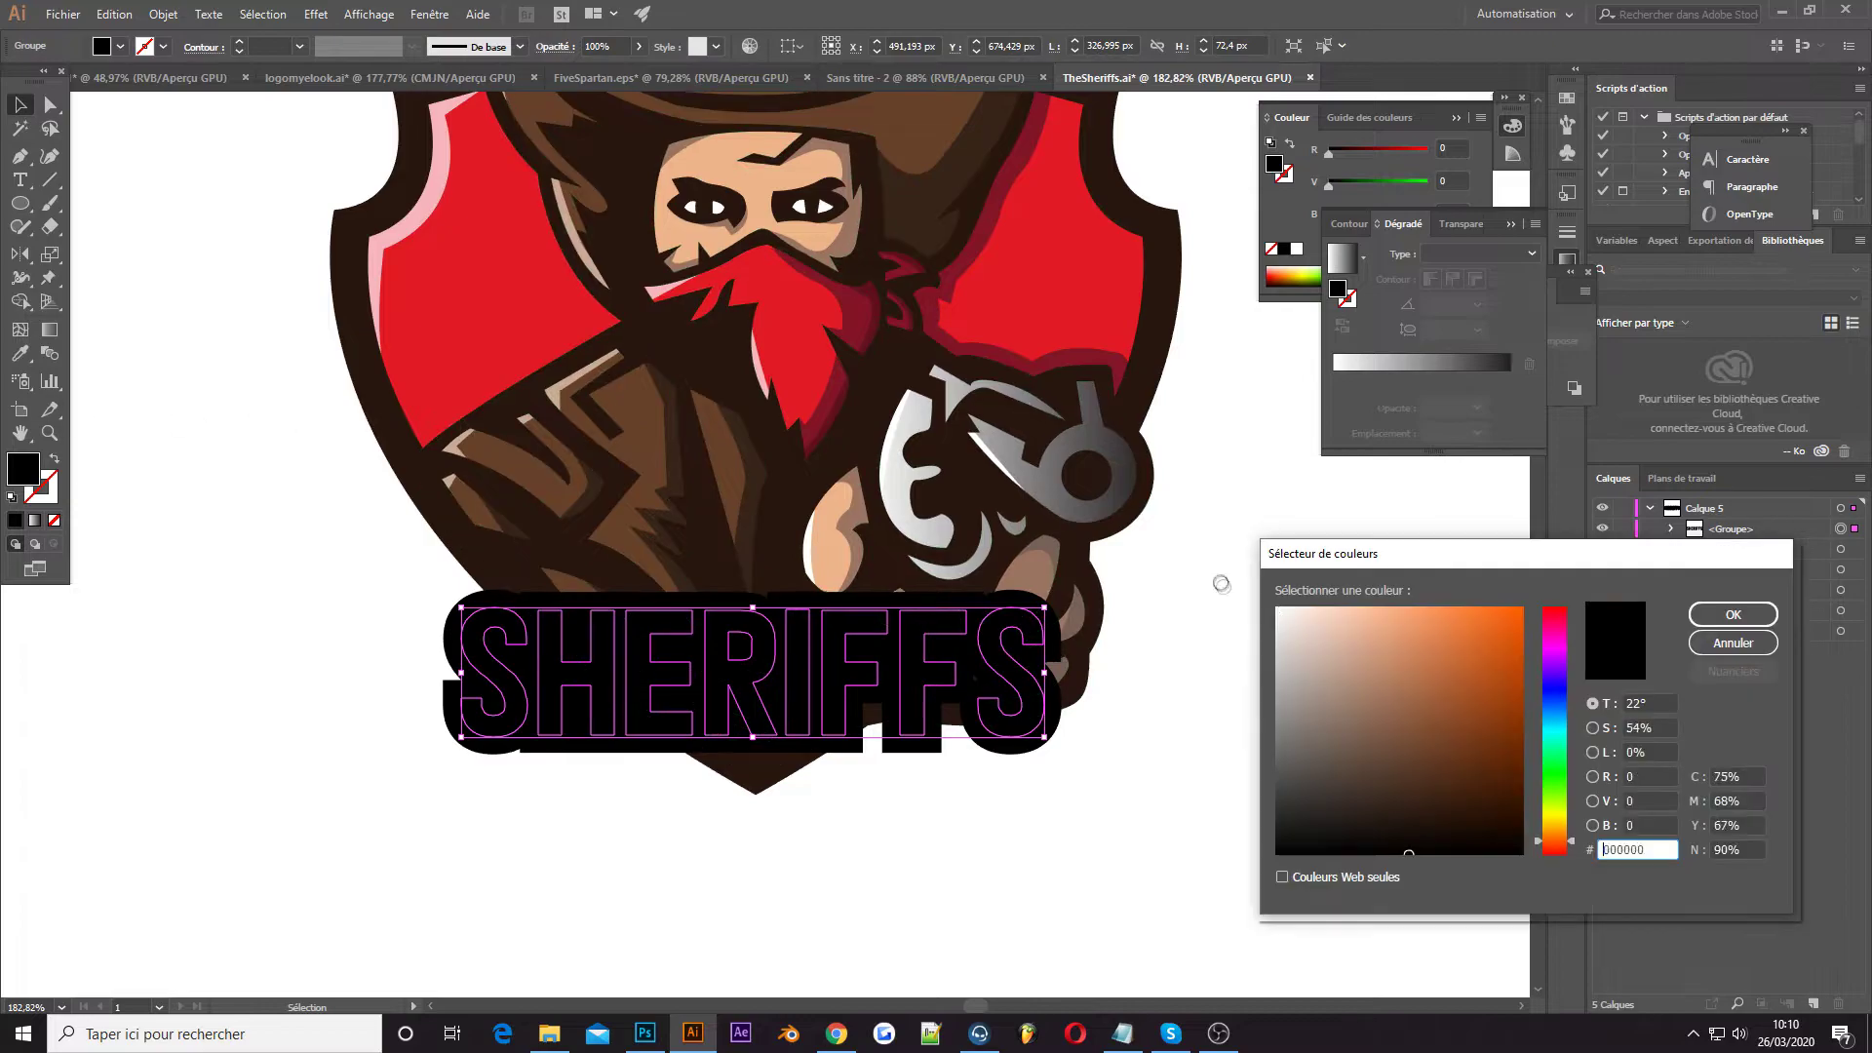
pyautogui.click(1733, 618)
pyautogui.click(148, 134)
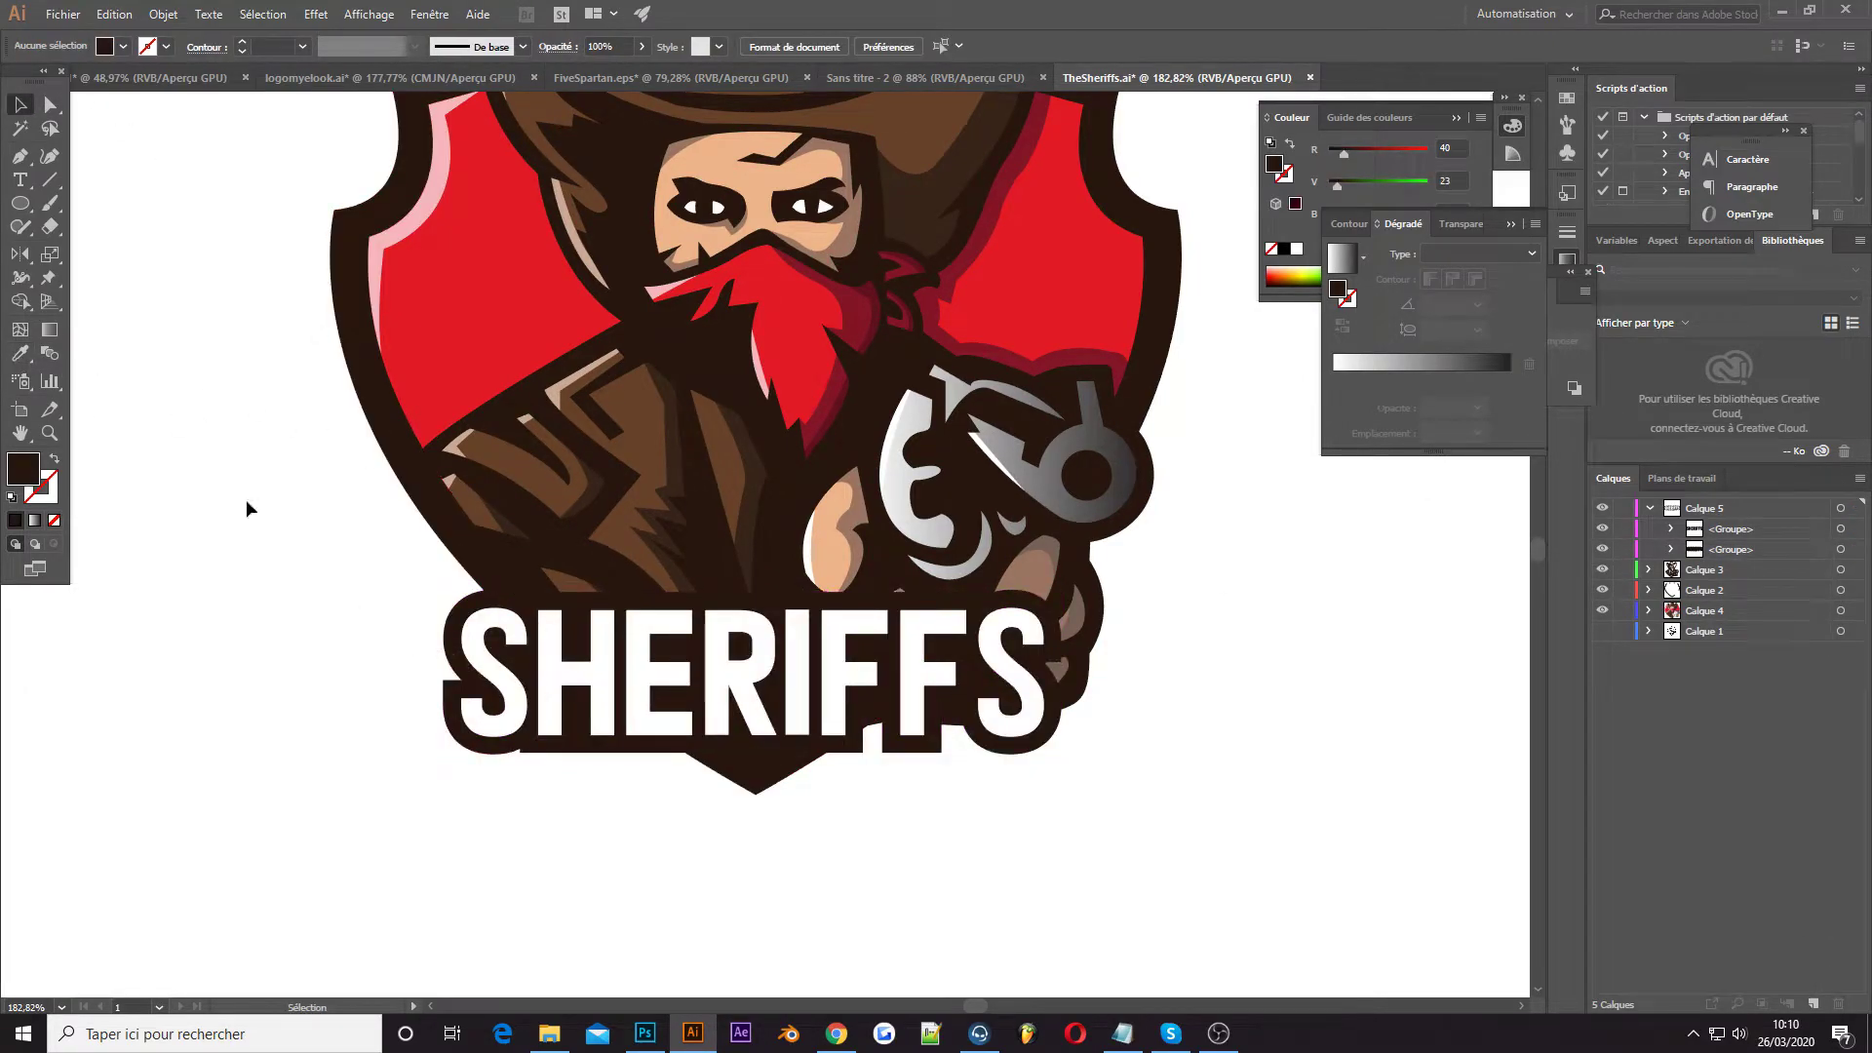
pyautogui.press('t')
pyautogui.click(258, 570)
# Write 'The' in the outrun future font and centre it above SHERIFFS
pyautogui.write('The')
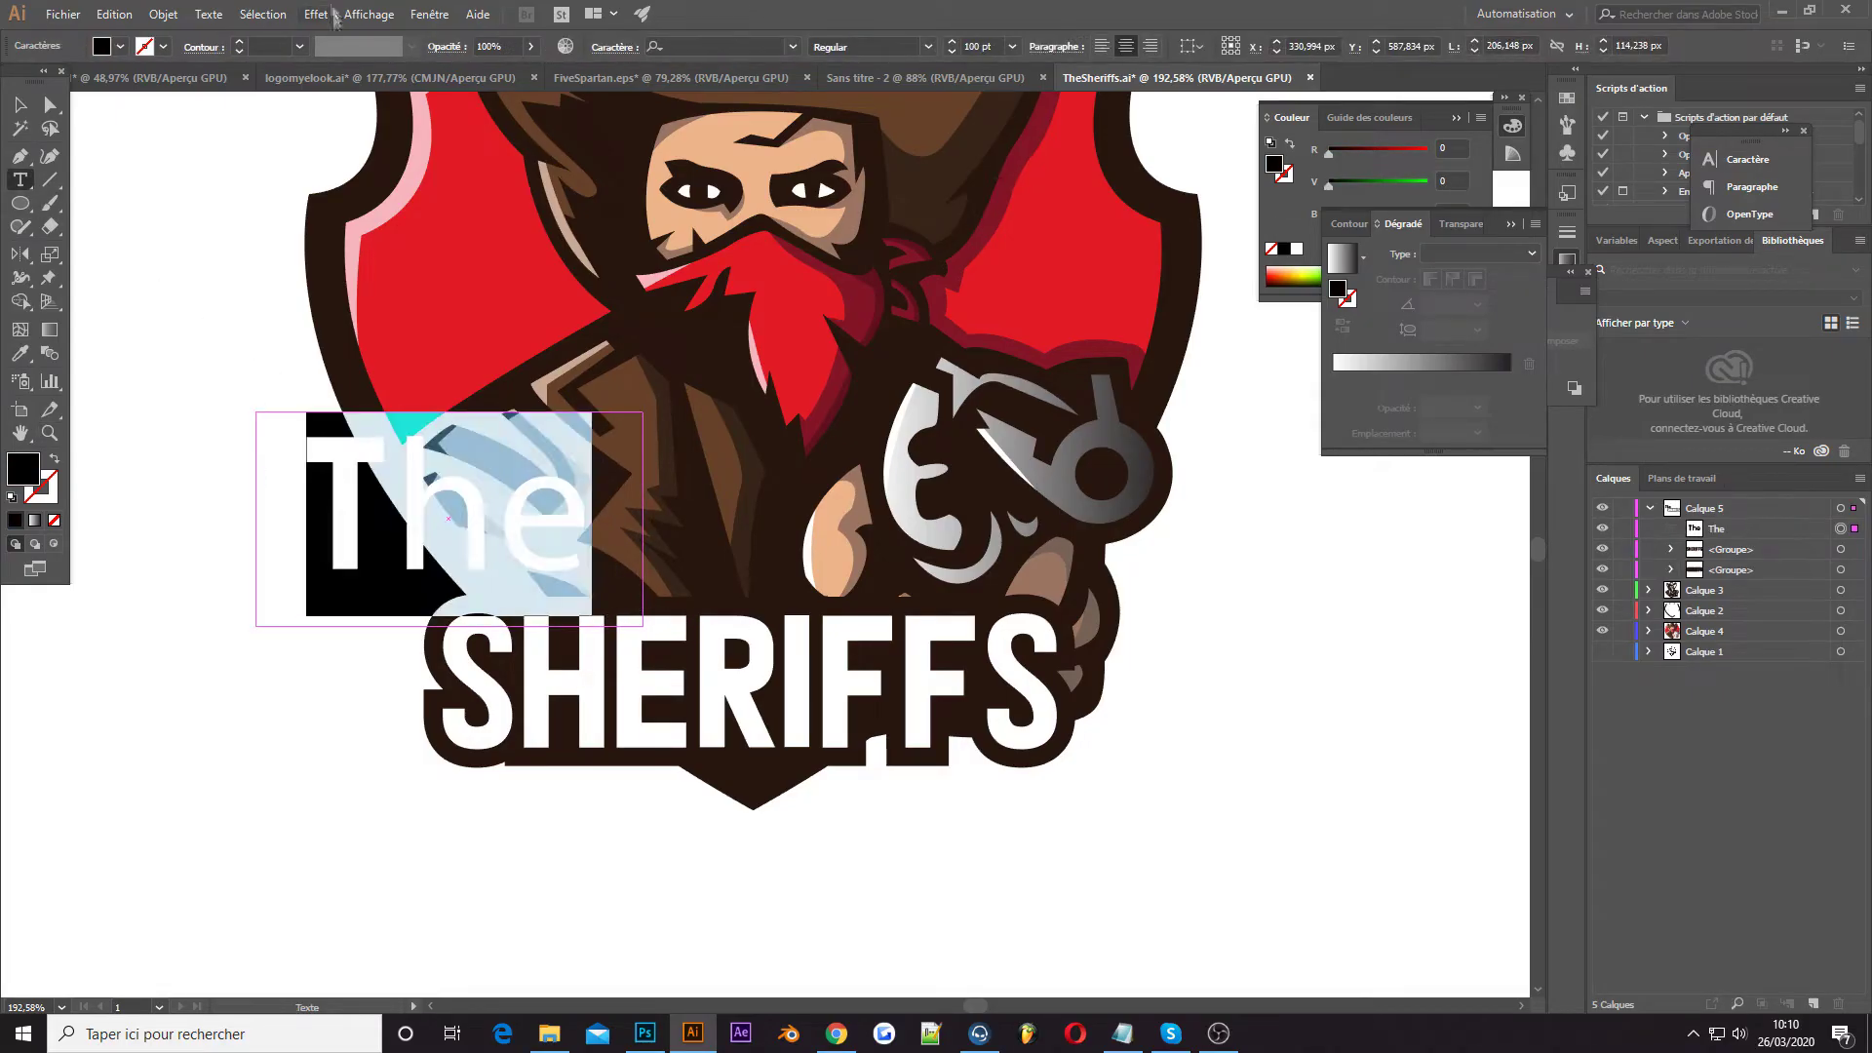
pyautogui.click(793, 47)
pyautogui.click(829, 321)
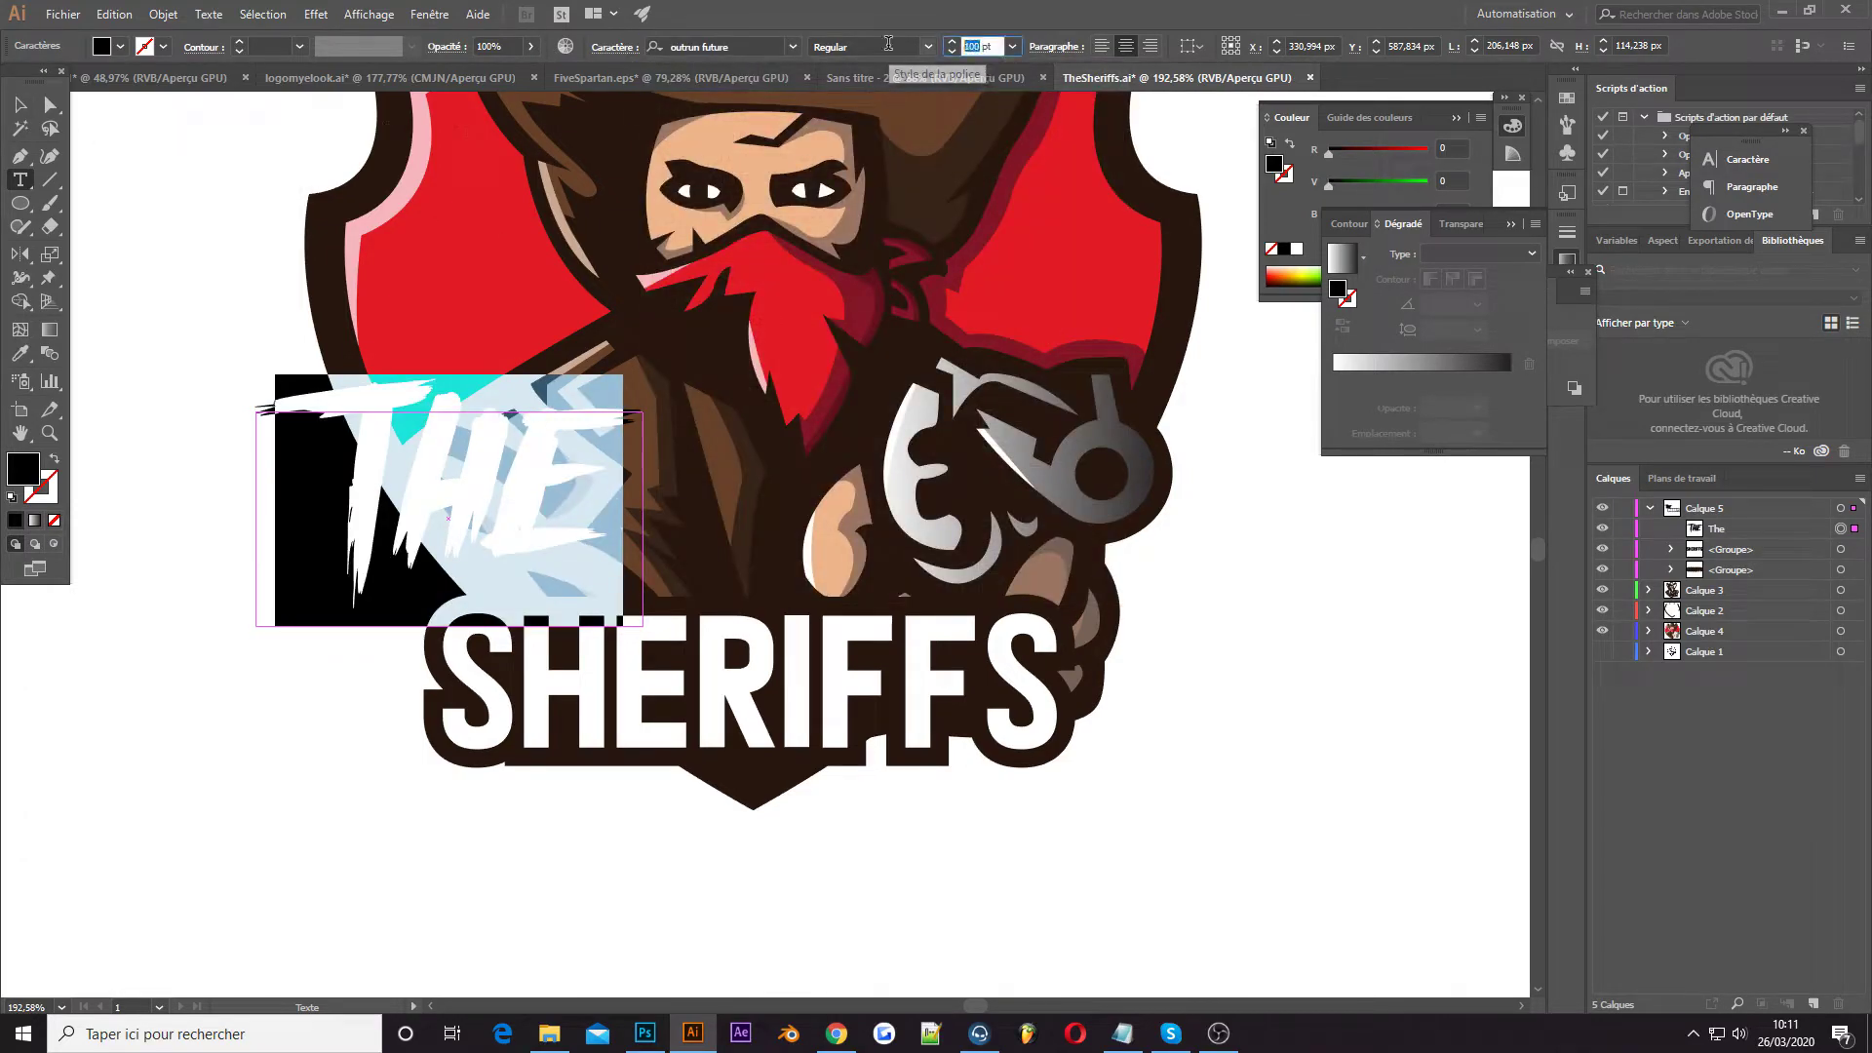
pyautogui.press('Escape')
pyautogui.moveTo(494, 450); pyautogui.dragTo(727, 535)
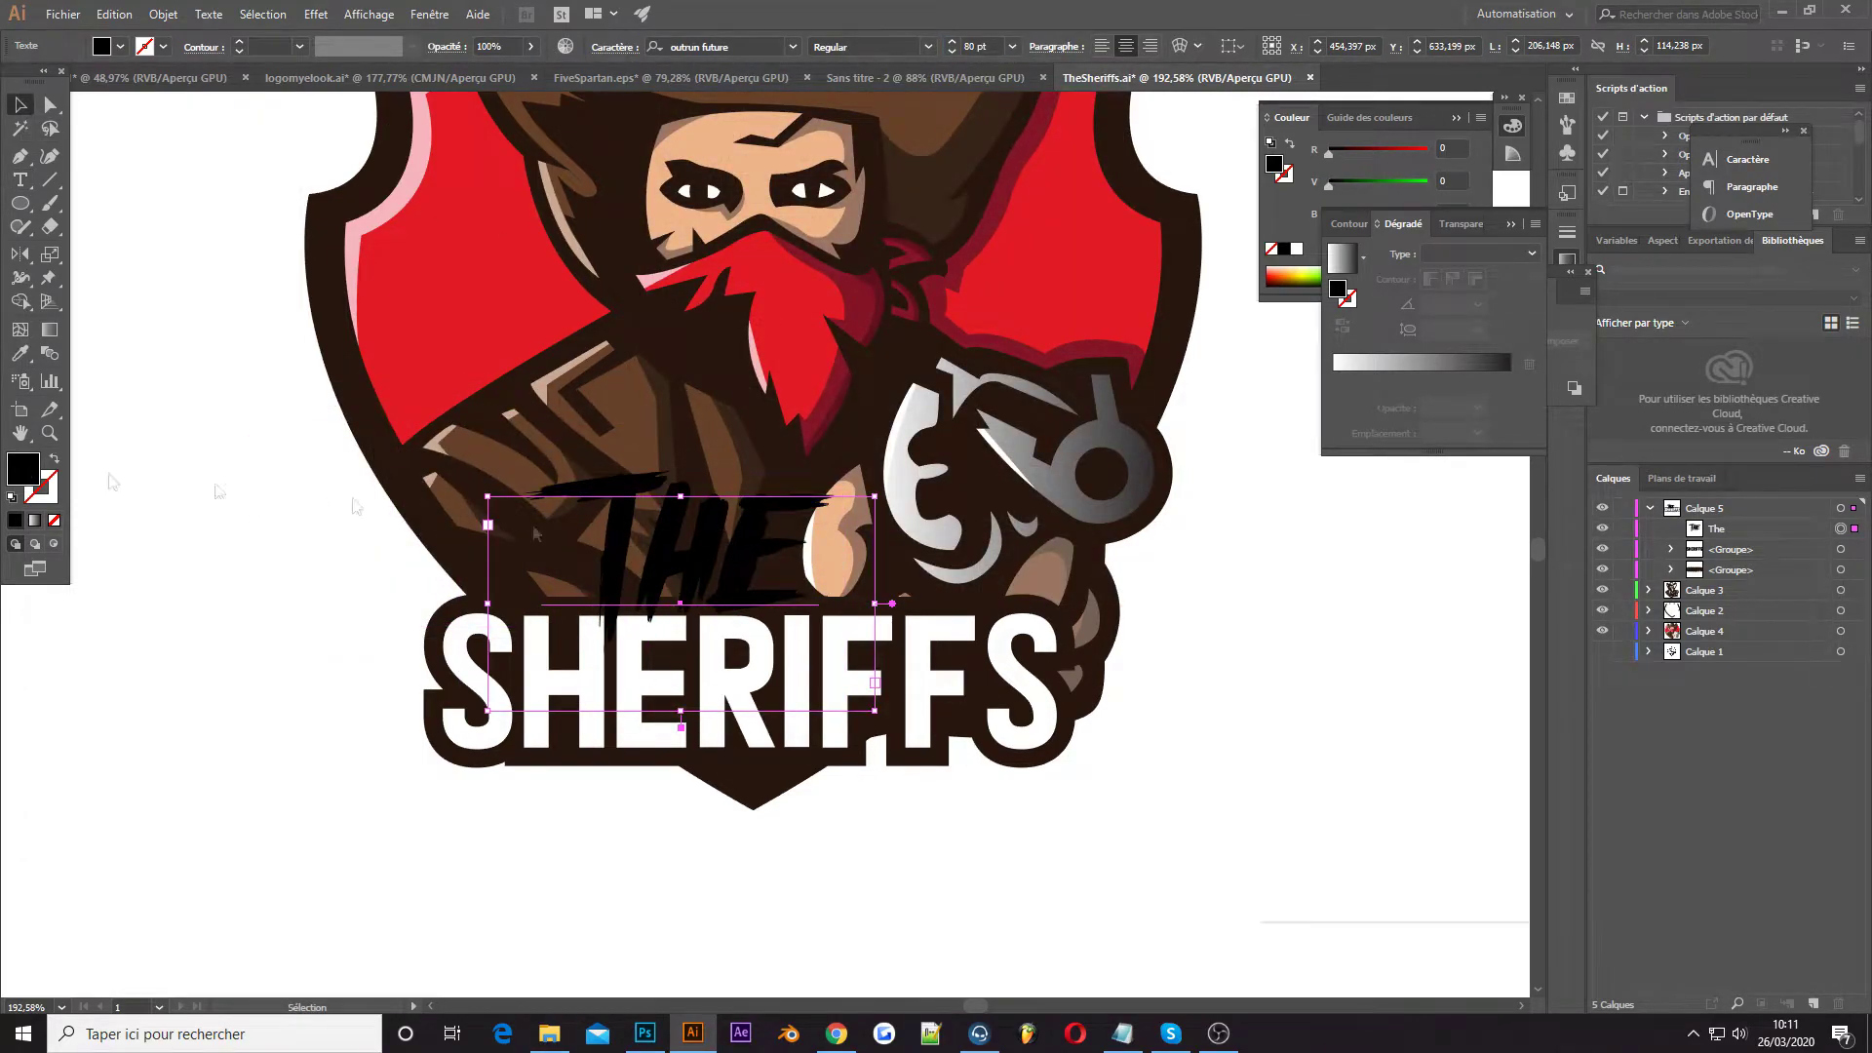
# Add an offset path outline around THE and fill it with the badge's red
pyautogui.click(163, 14)
pyautogui.click(614, 501)
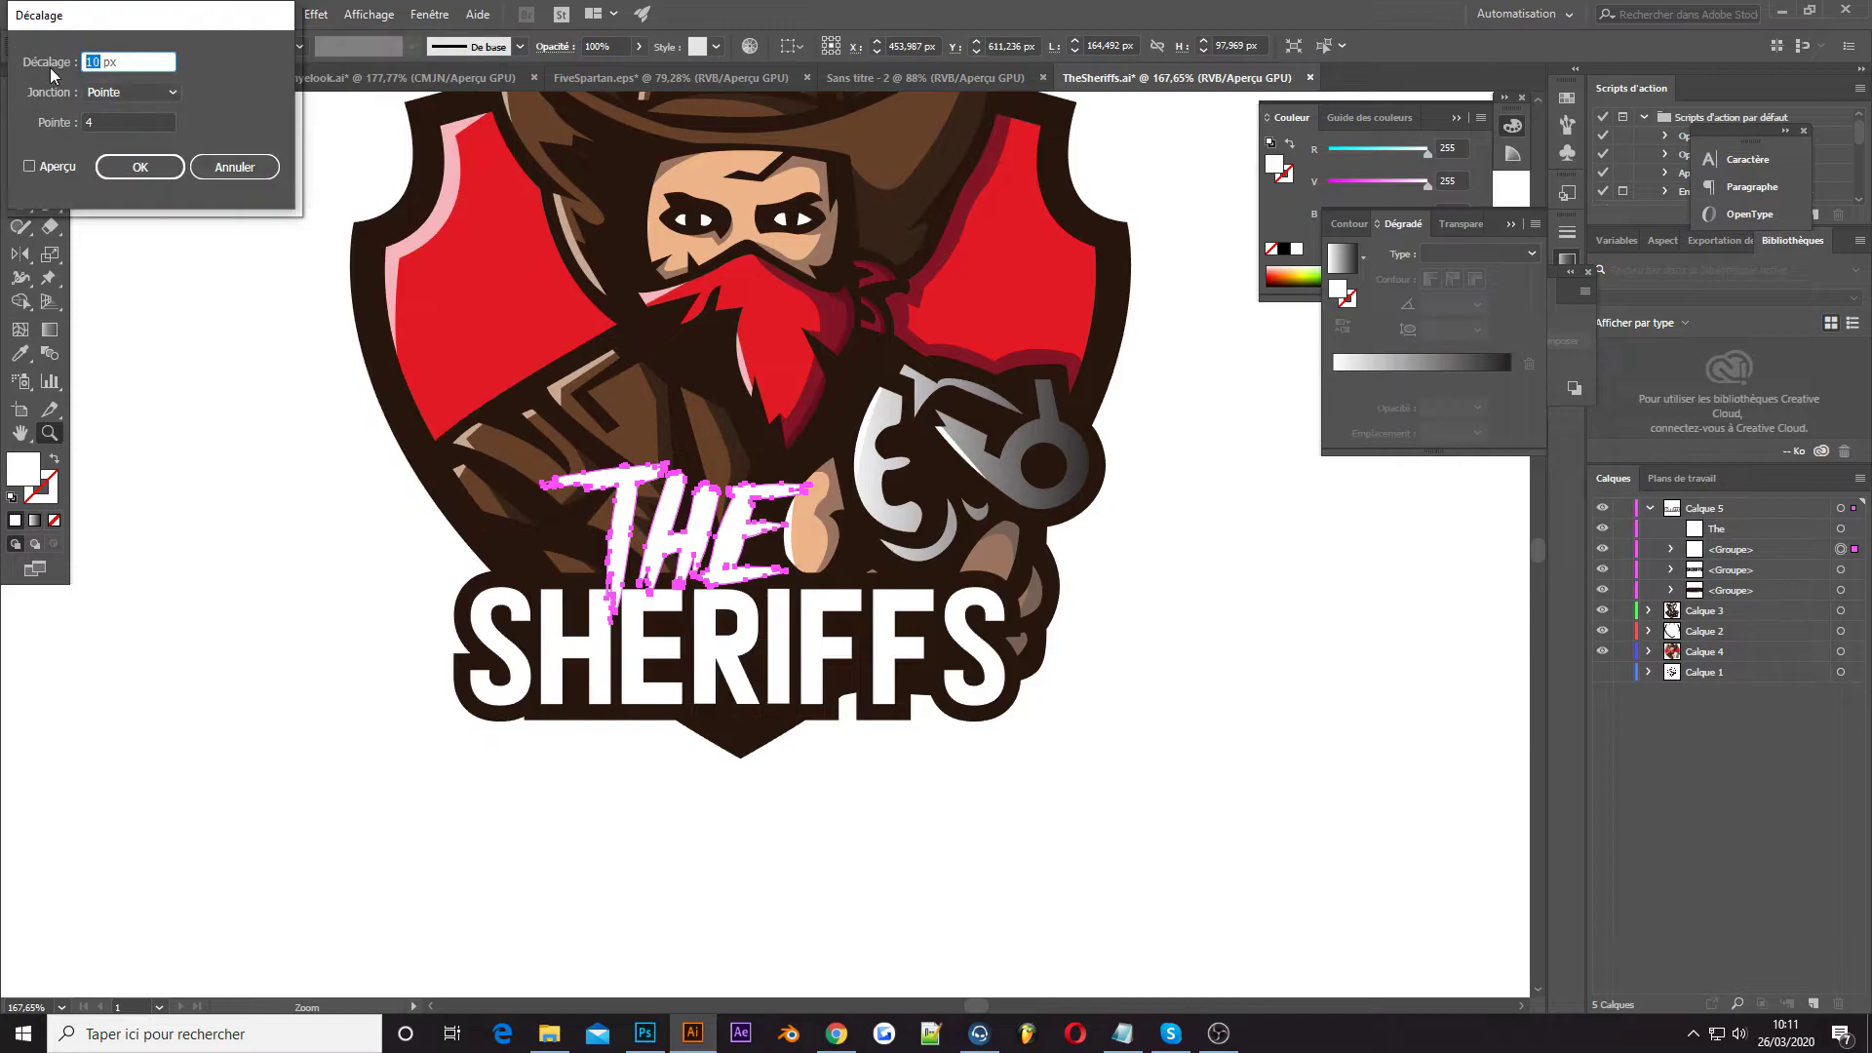
pyautogui.click(132, 168)
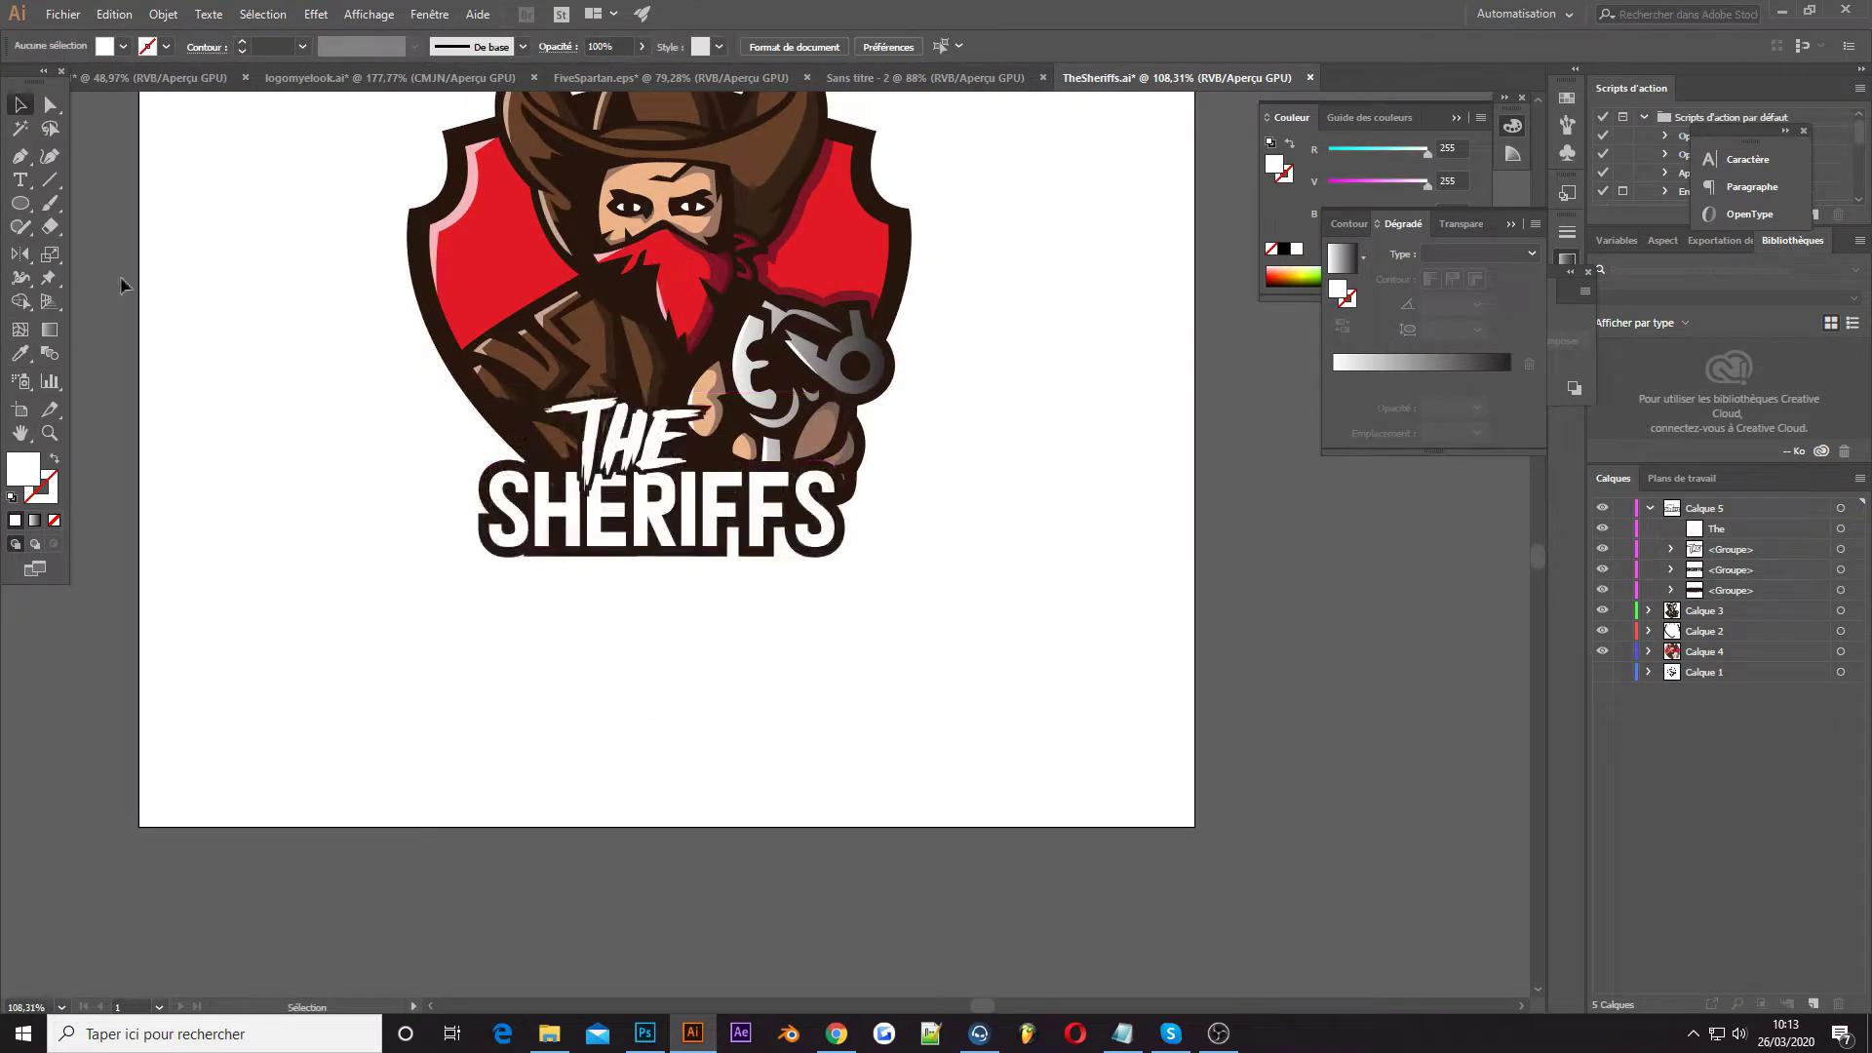
pyautogui.click(604, 526)
pyautogui.press('i')
pyautogui.click(585, 265)
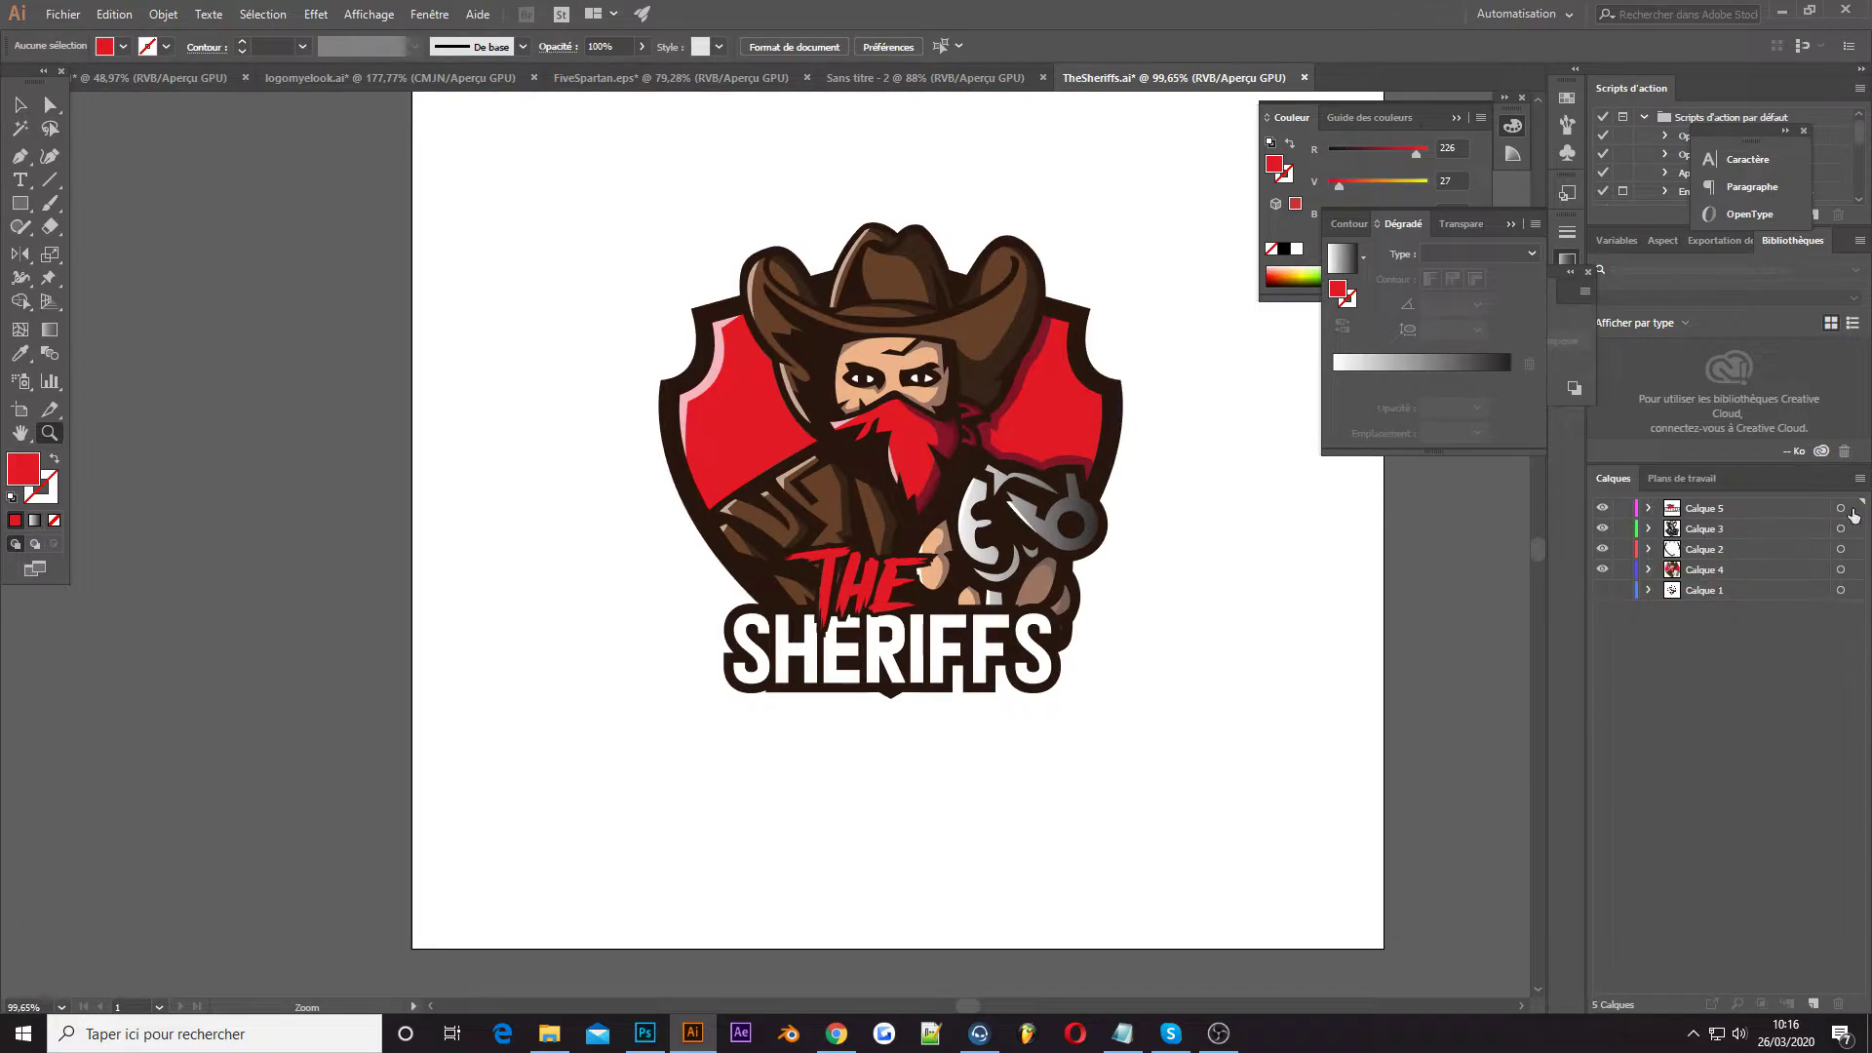
pyautogui.hotkey('ctrl', 'a')
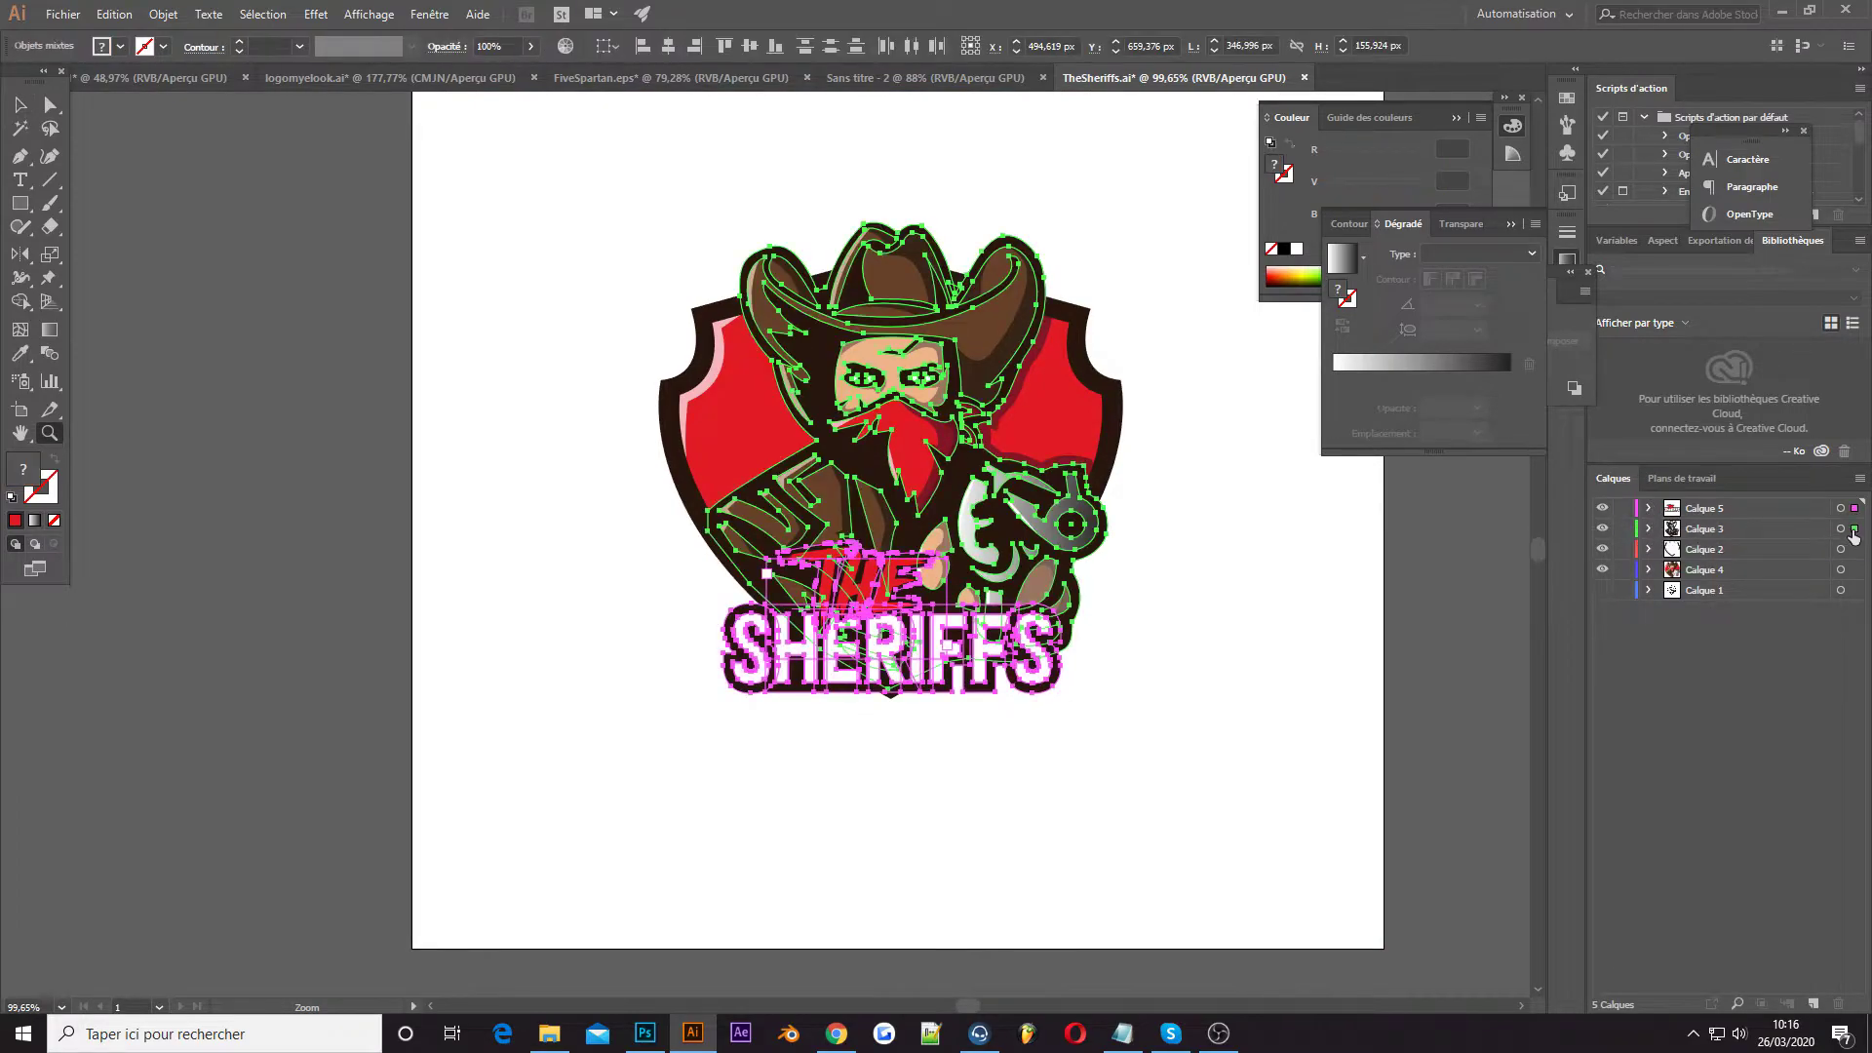
# Paste a copy of all artwork onto a new layer and unite it into one silhouette
pyautogui.hotkey('ctrl', 'l')
pyautogui.hotkey('ctrl', 'f')
pyautogui.click(1389, 339)
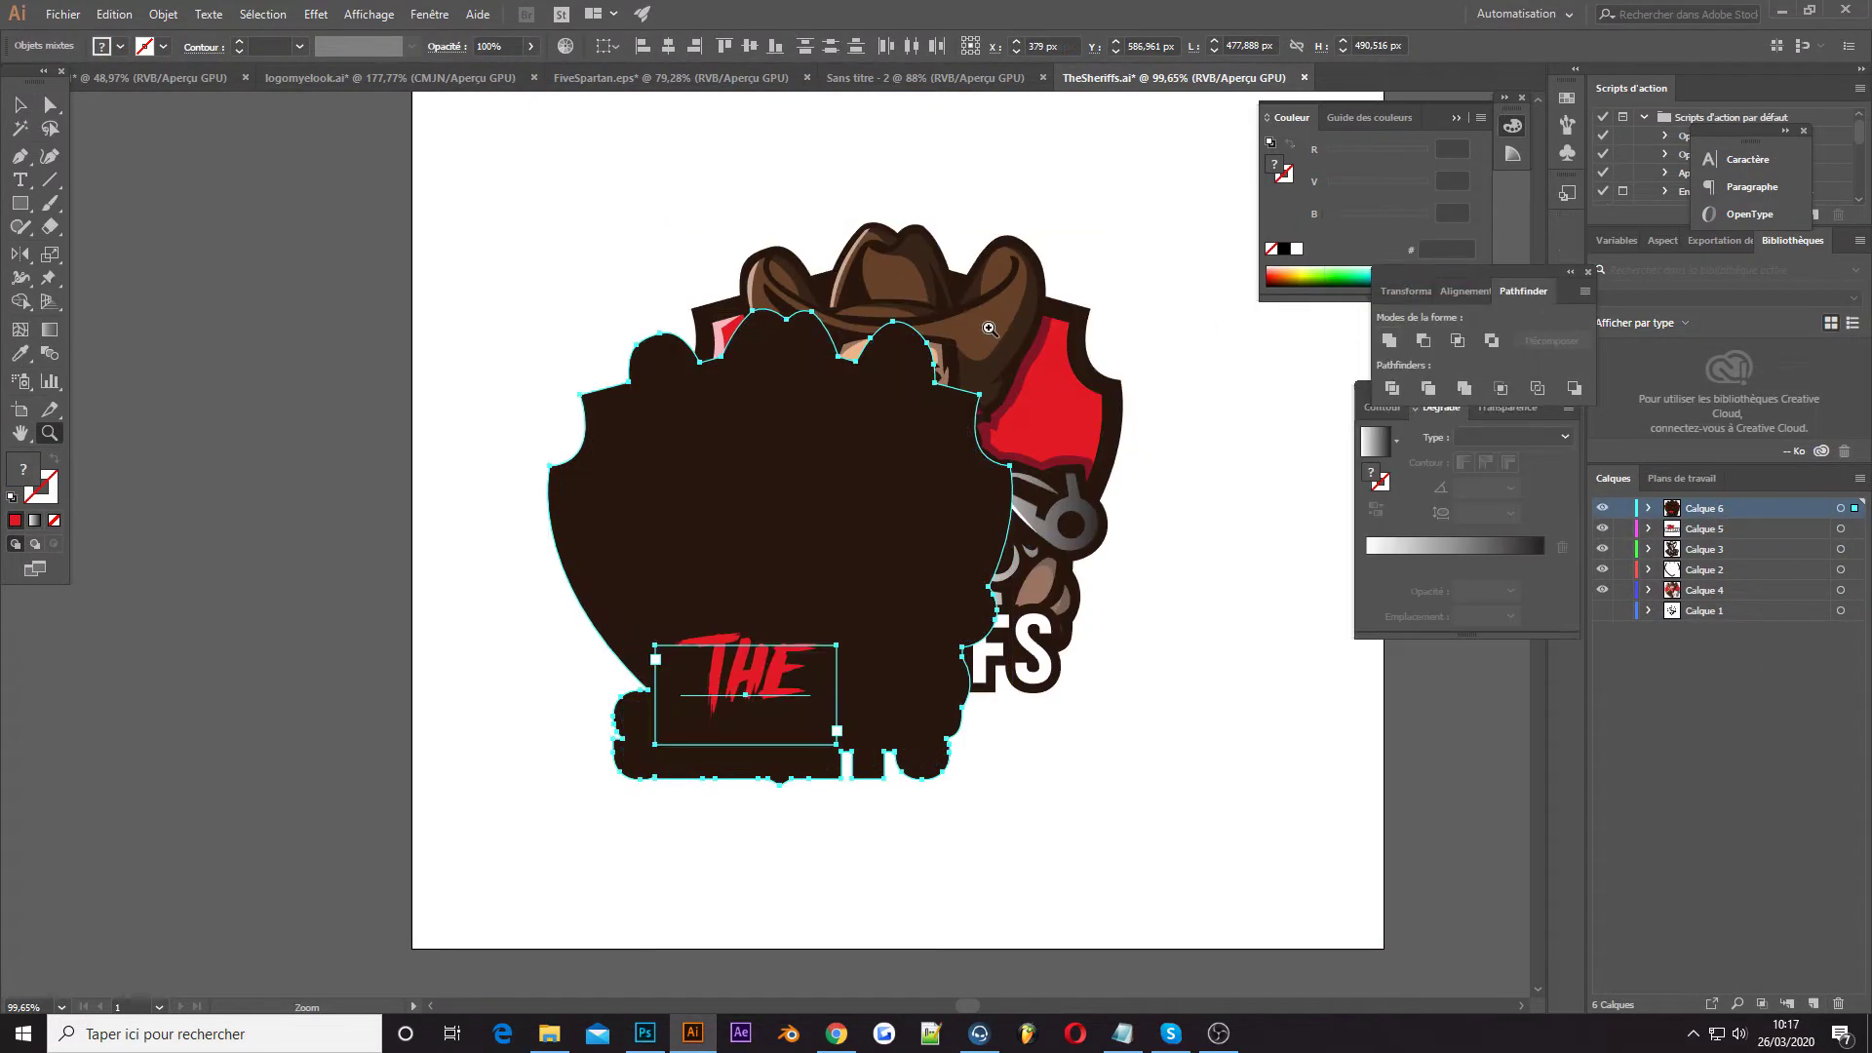
pyautogui.scroll(5, 1065, 338)
pyautogui.moveTo(757, 631); pyautogui.dragTo(1101, 362)
pyautogui.scroll(-5, 1101, 362)
# Offset the silhouette outward and move its layer beneath the artwork
pyautogui.click(162, 13)
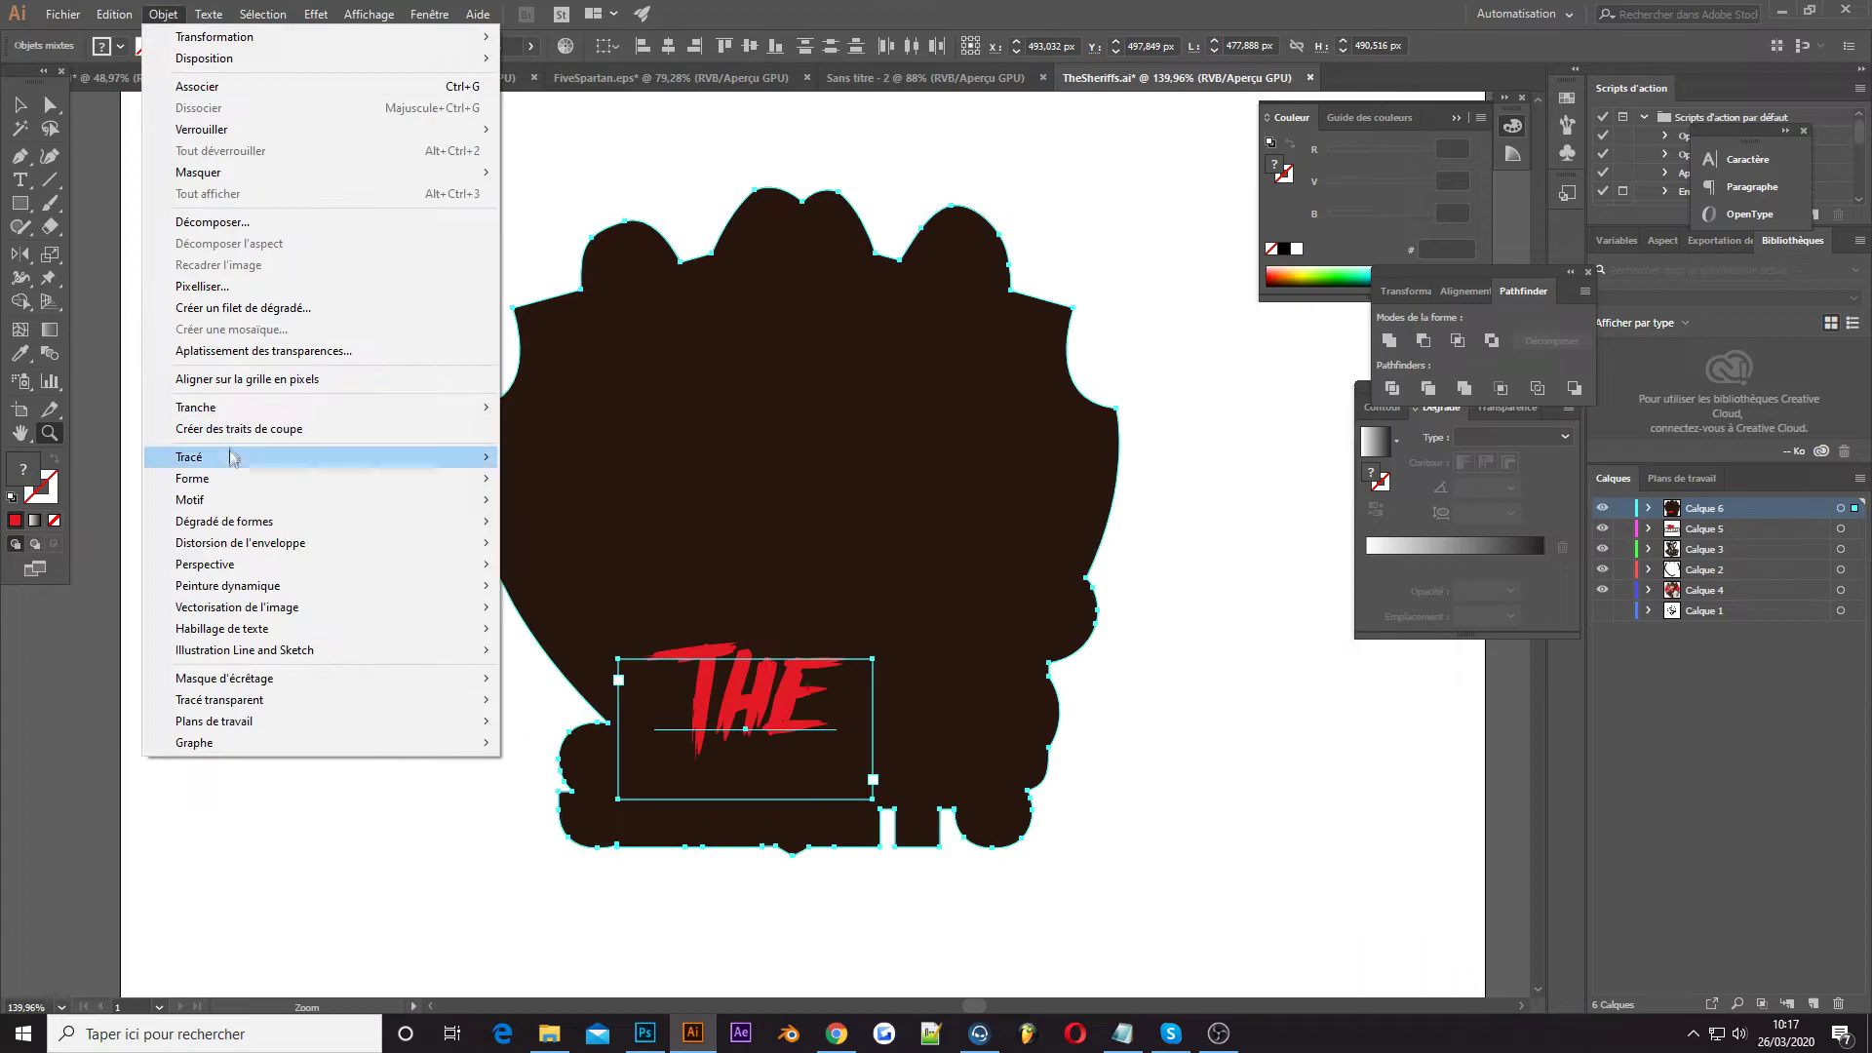
pyautogui.click(546, 520)
pyautogui.click(140, 167)
pyautogui.moveTo(1704, 508); pyautogui.dragTo(1703, 585)
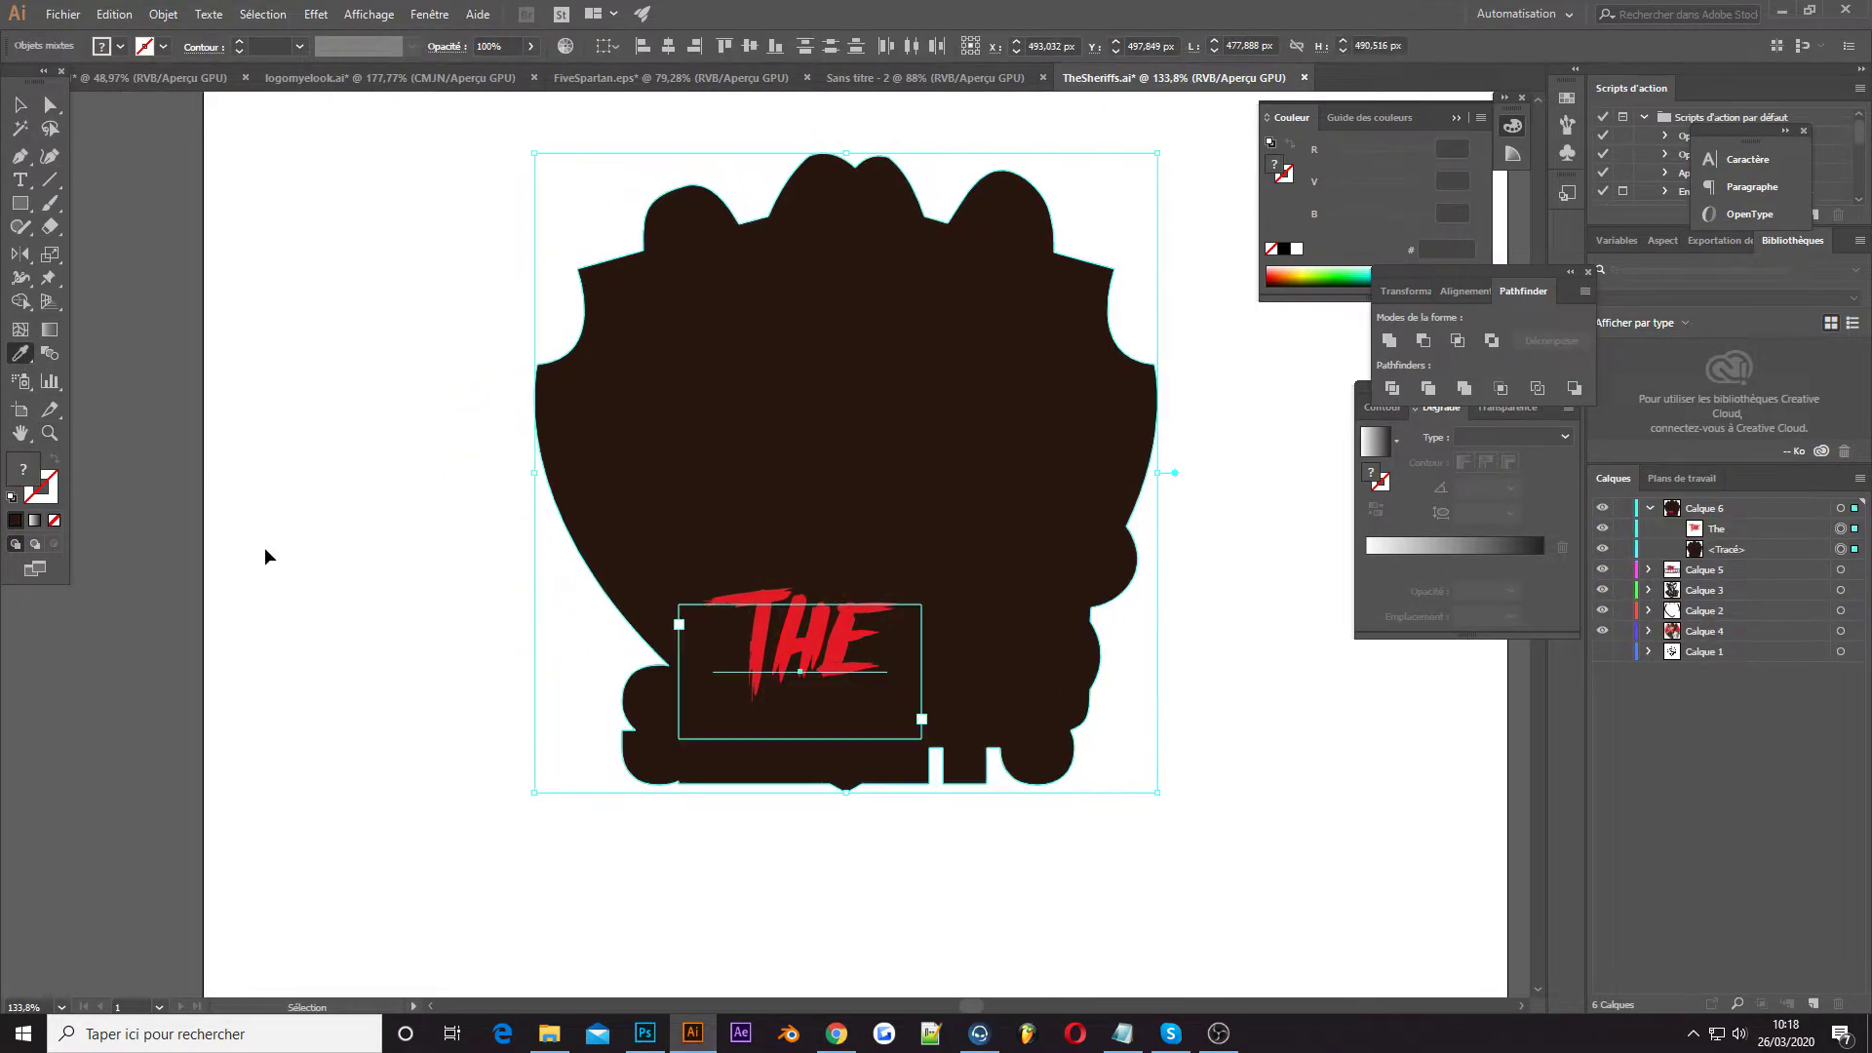
pyautogui.click(163, 13)
pyautogui.click(546, 516)
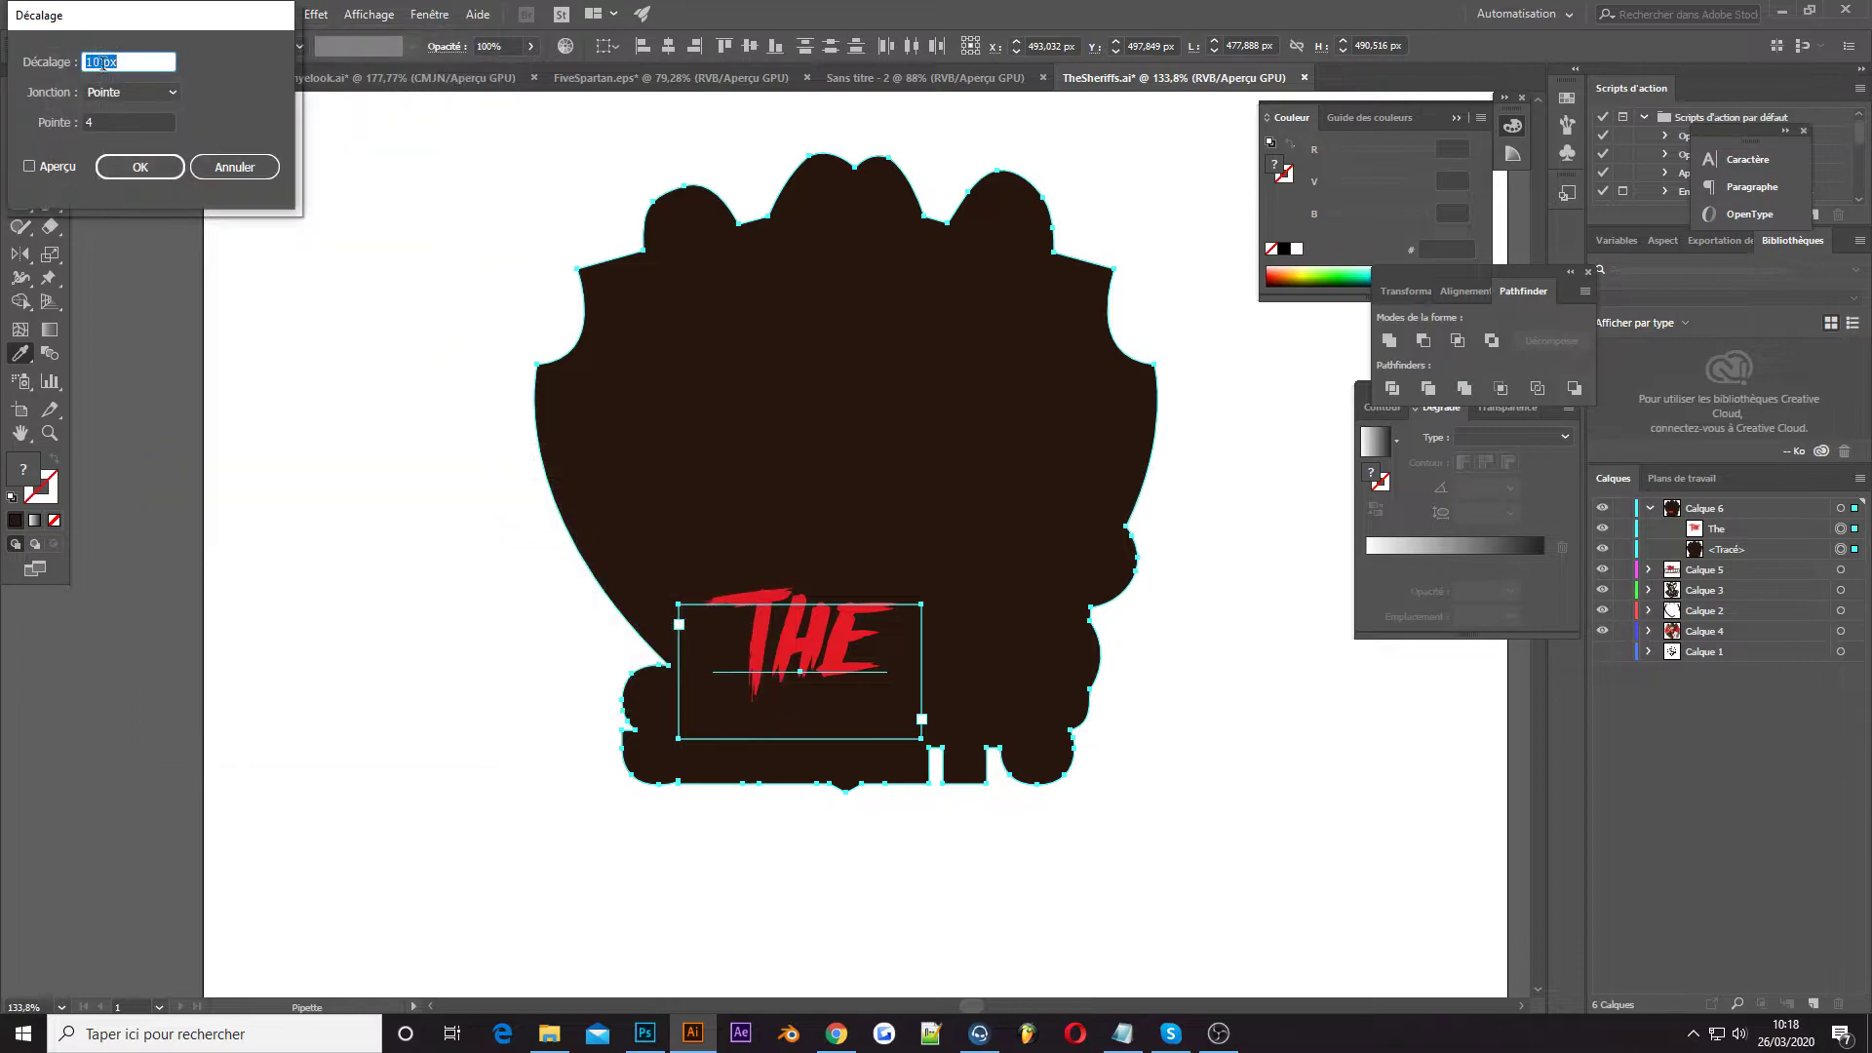
pyautogui.click(140, 167)
pyautogui.press('Delete')
pyautogui.moveTo(1704, 508); pyautogui.dragTo(1704, 621)
# Fill the silhouette with the face's peach skin tone
pyautogui.click(646, 417)
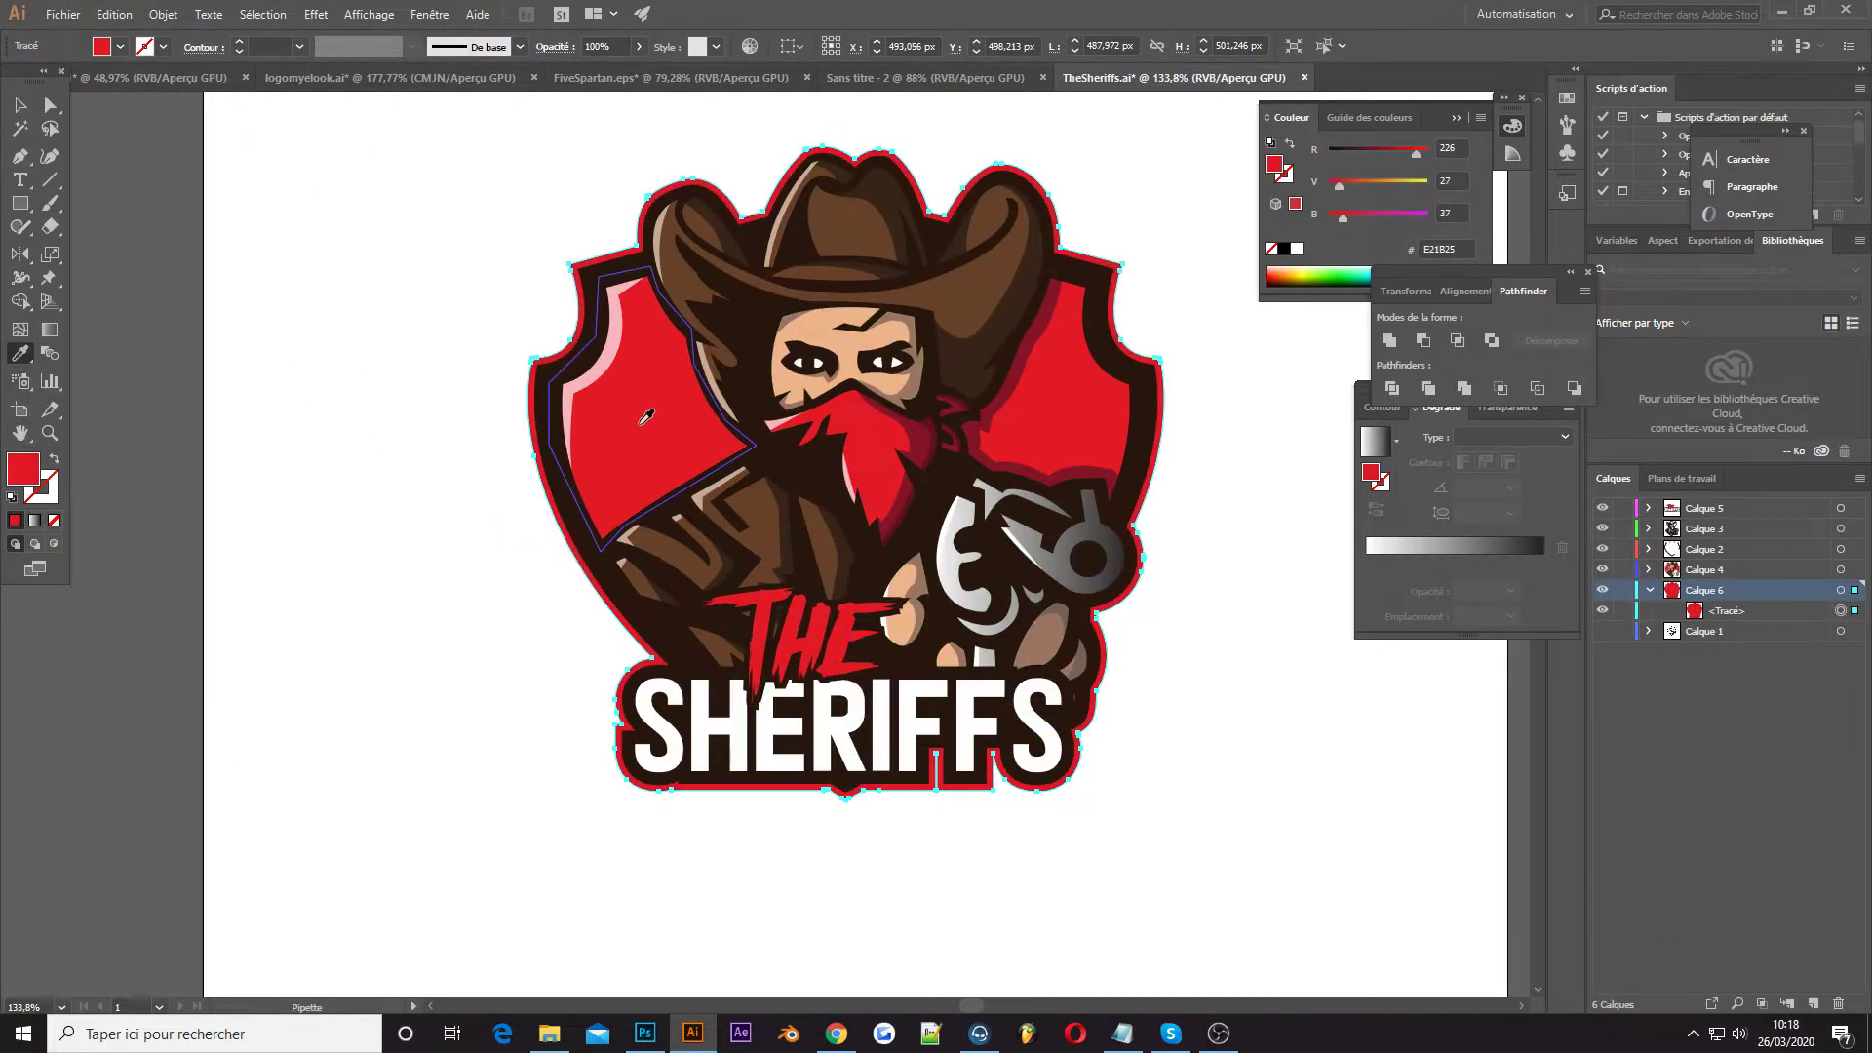
pyautogui.click(817, 325)
pyautogui.click(141, 153)
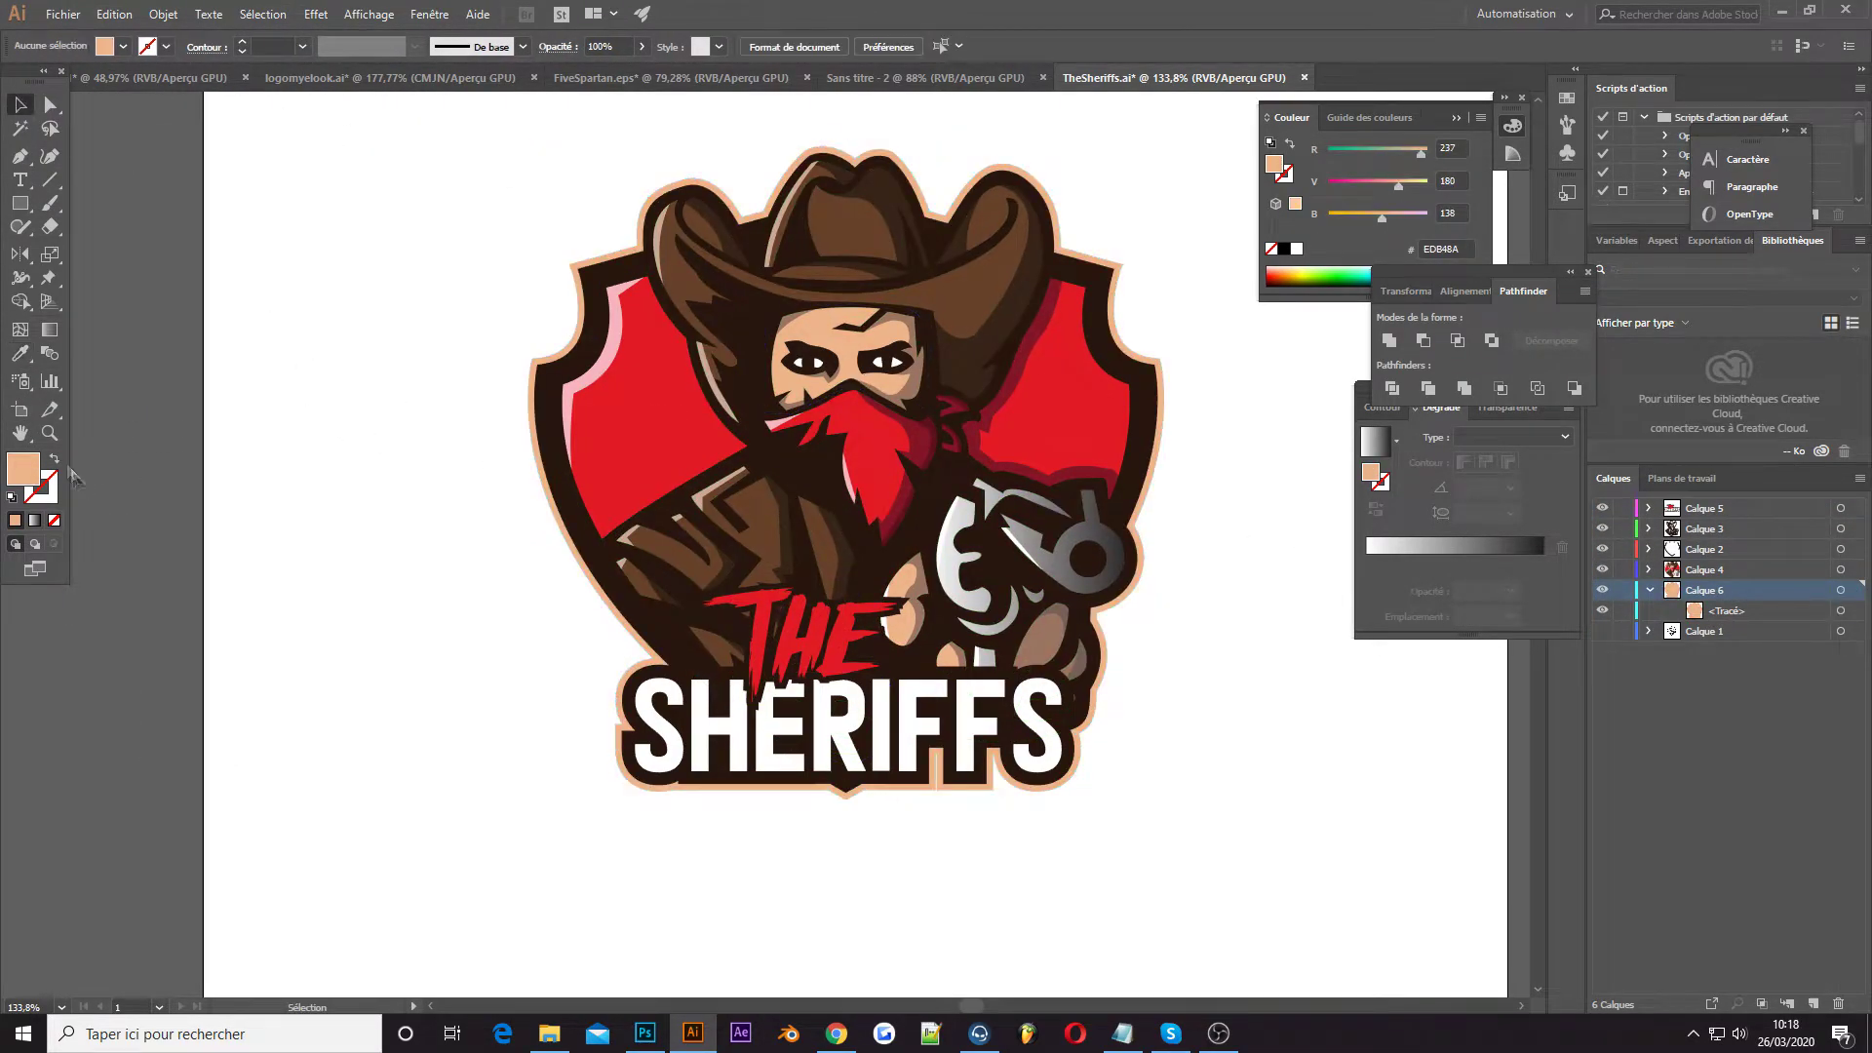
pyautogui.hotkey('ctrl', '-')
pyautogui.hotkey('ctrl', '-')
pyautogui.hotkey('ctrl', '0')
# Enlarge and recentre all the artwork on the artboard, then add a new layer
pyautogui.click(1854, 508)
pyautogui.hotkey('ctrl', 'a')
pyautogui.press('v')
pyautogui.moveTo(604, 648); pyautogui.dragTo(514, 737)
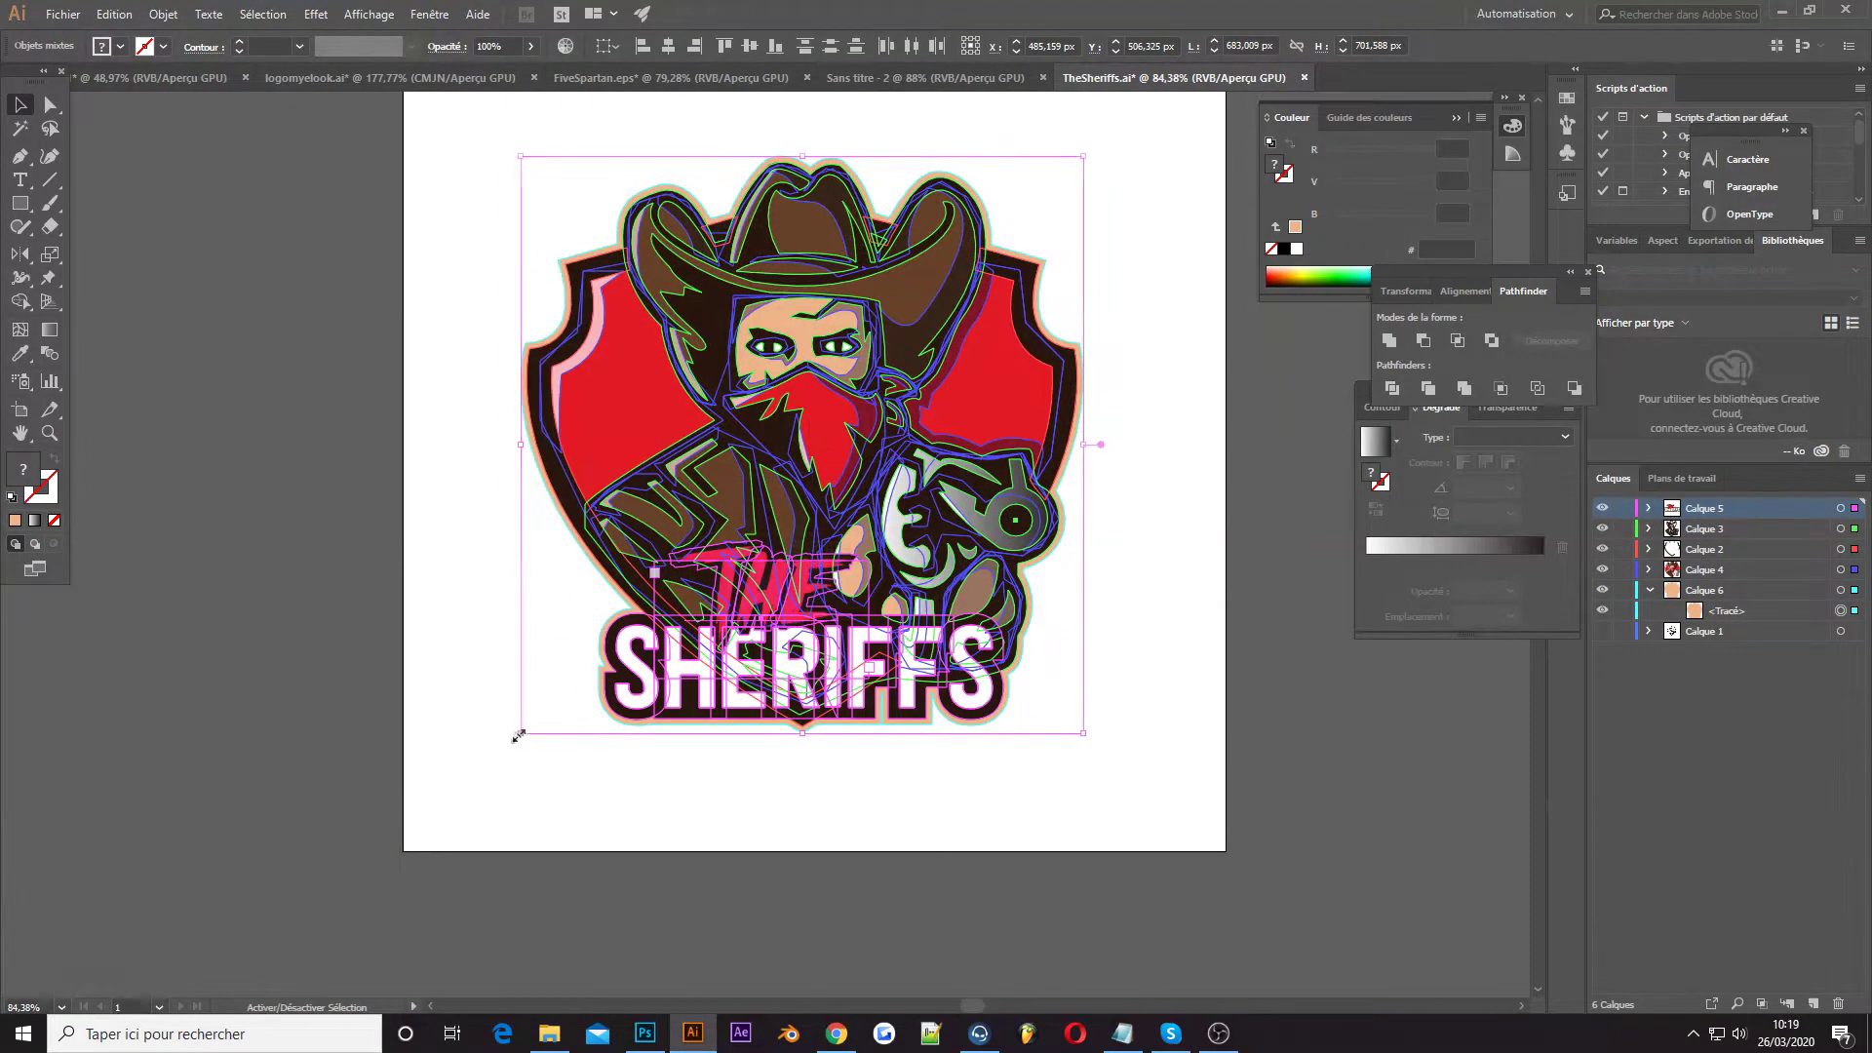
pyautogui.moveTo(810, 459); pyautogui.dragTo(829, 453)
pyautogui.click(170, 264)
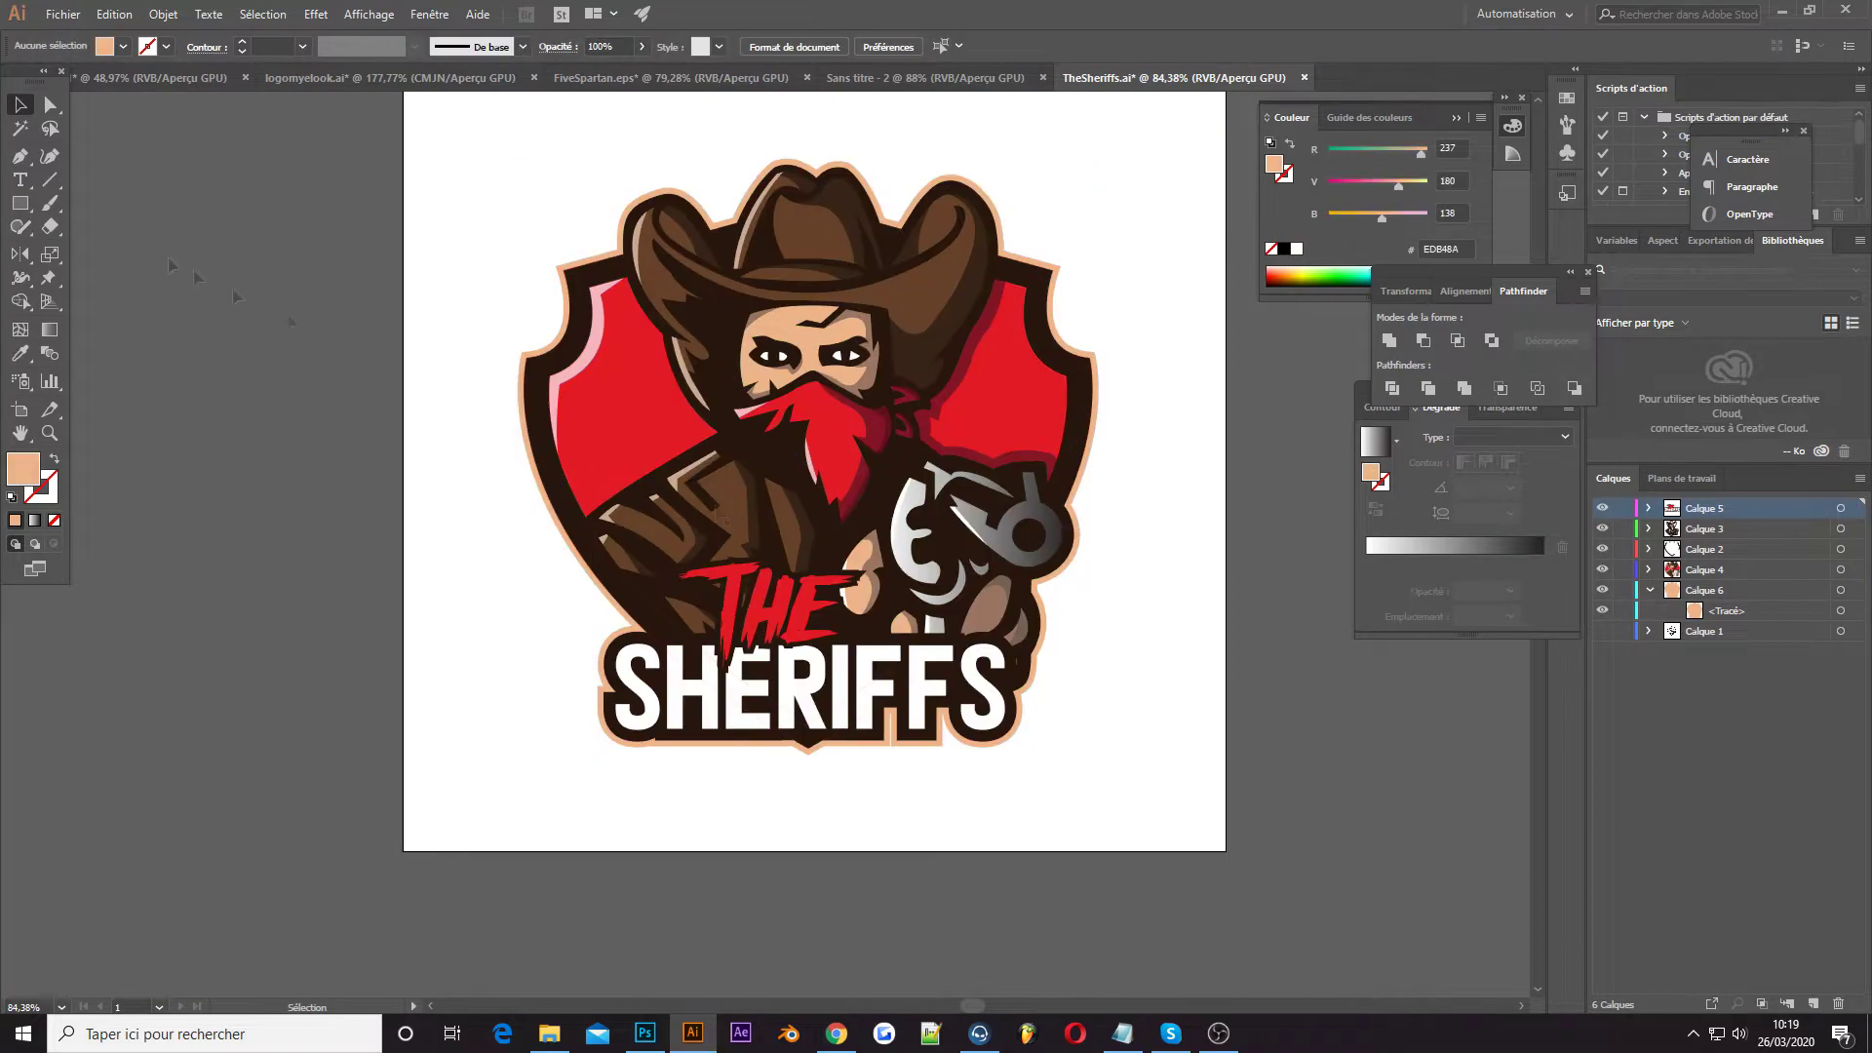
pyautogui.click(1813, 1003)
pyautogui.scroll(2, 936, 726)
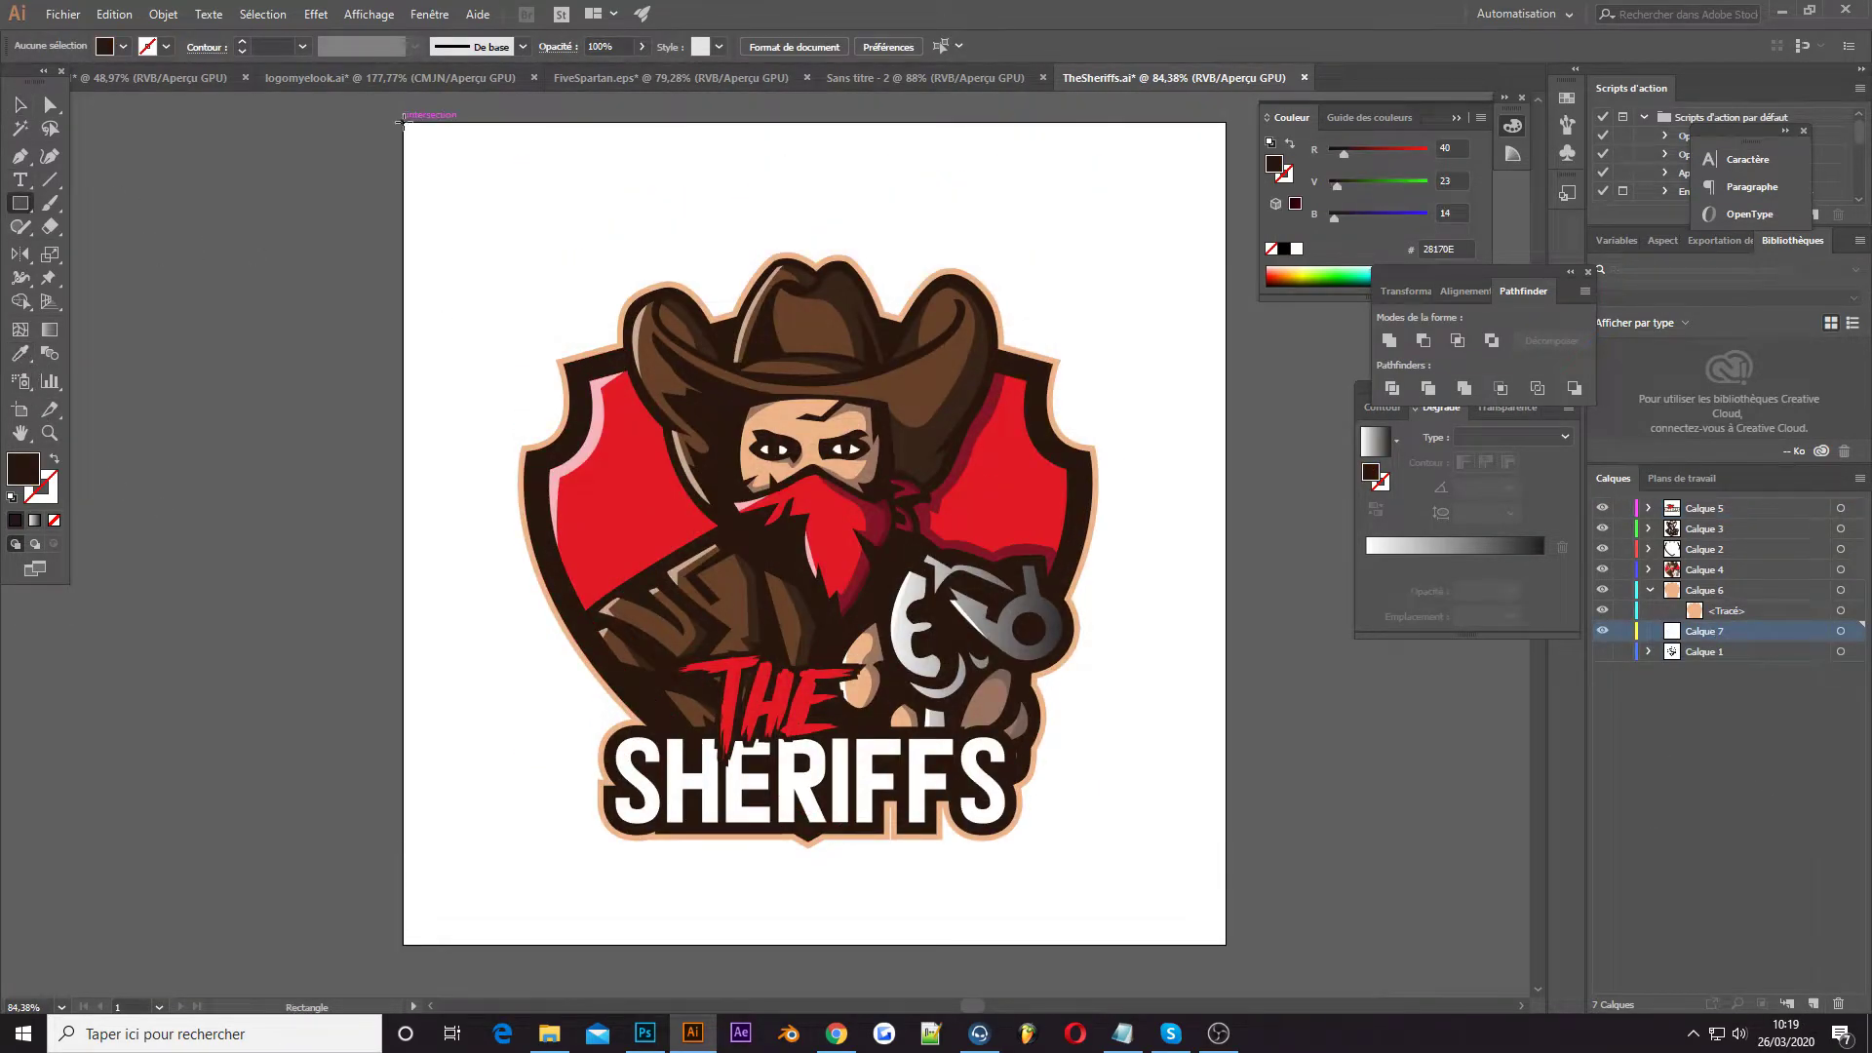
# Draw a dark-brown square covering the artboard and pen a diagonal wedge over its right side
pyautogui.moveTo(403, 122); pyautogui.dragTo(1226, 943)
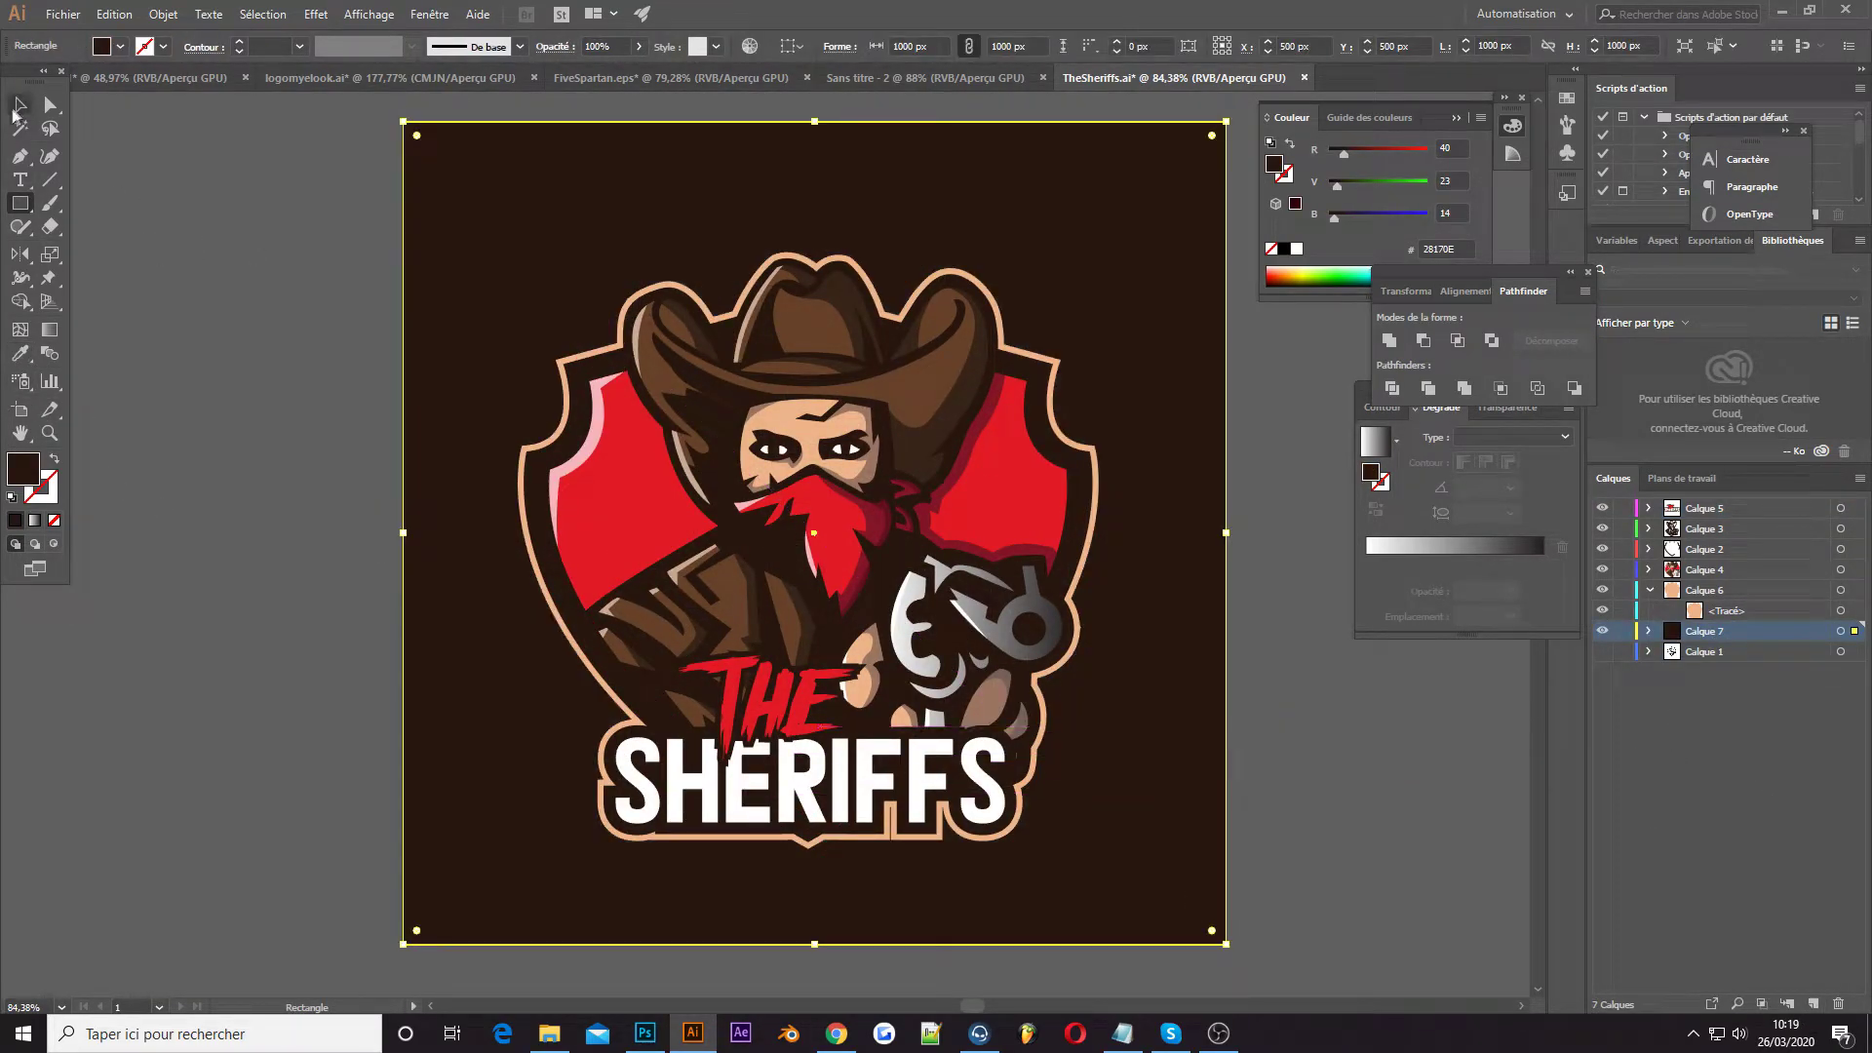
pyautogui.press('i')
pyautogui.click(809, 449)
pyautogui.press('p')
pyautogui.click(950, 122)
pyautogui.click(800, 943)
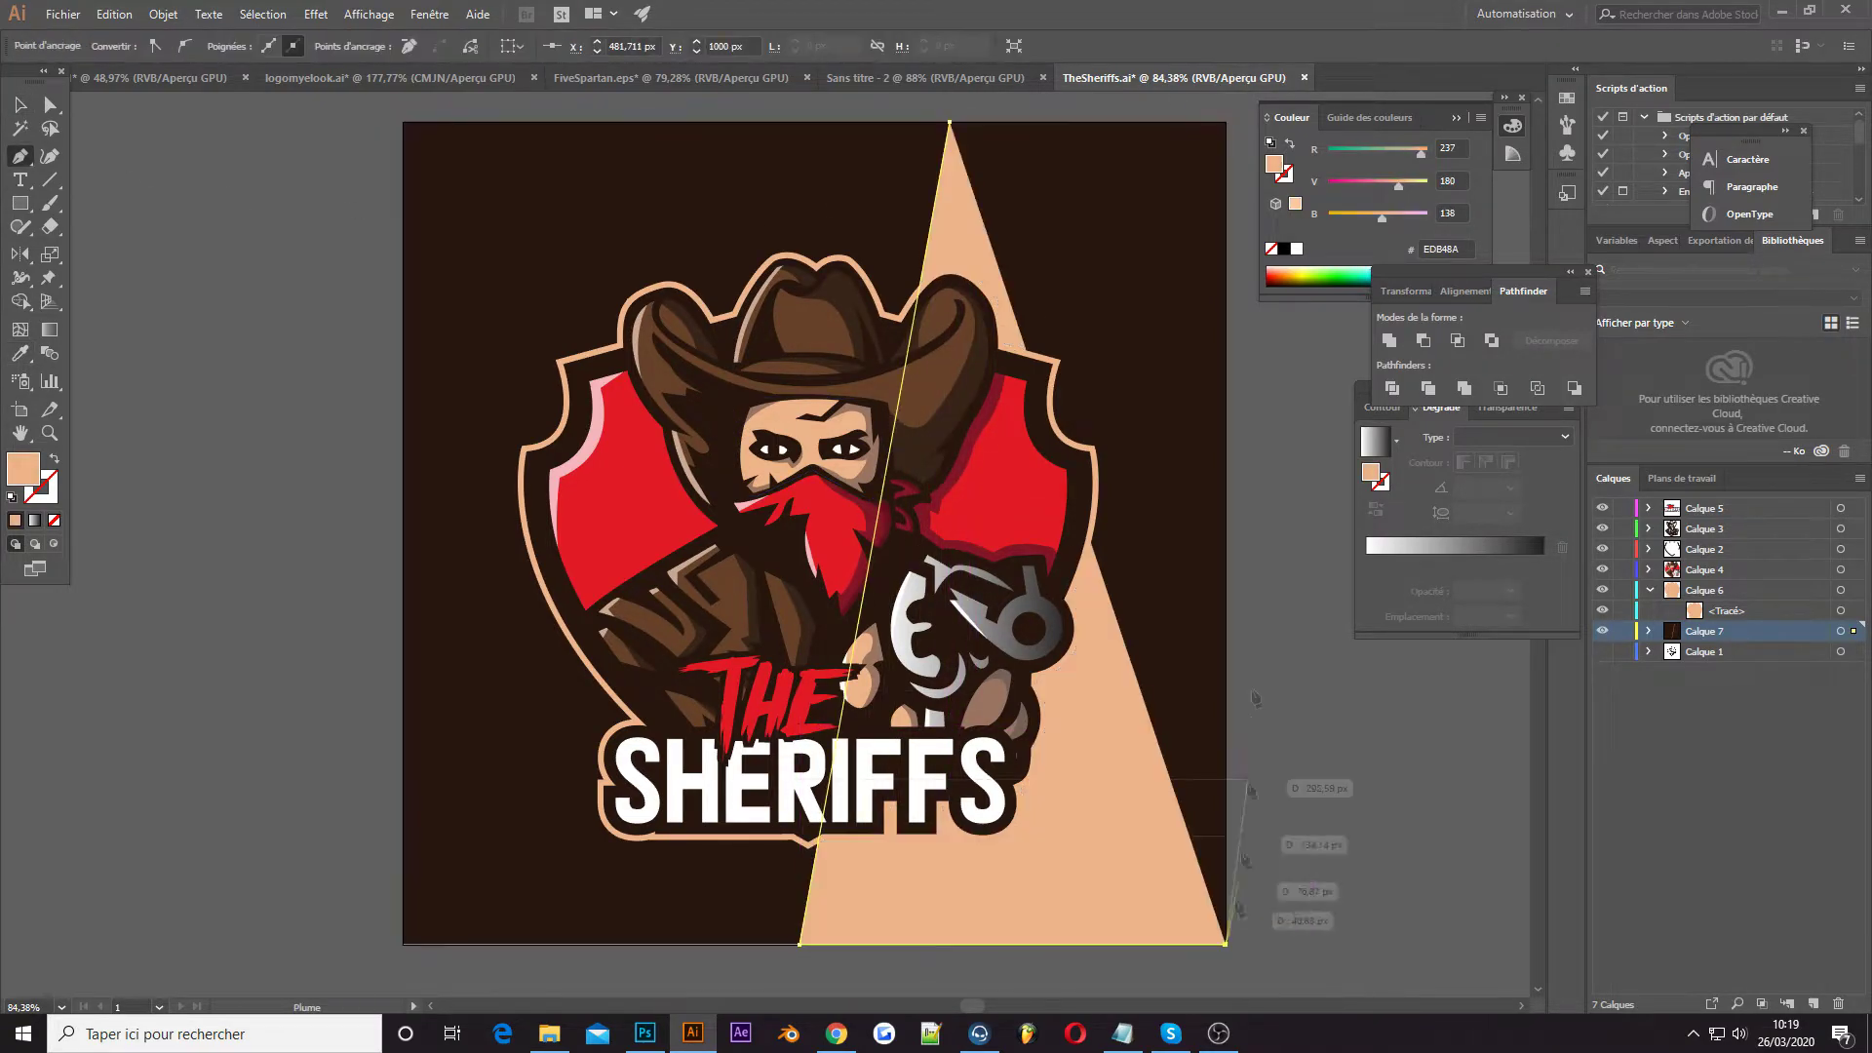
pyautogui.click(1225, 944)
pyautogui.click(1226, 122)
pyautogui.click(950, 122)
# Fill the right-side wedge with red and view the whole artboard
pyautogui.press('i')
pyautogui.click(605, 468)
pyautogui.hotkey('ctrl', 'shift', 'a')
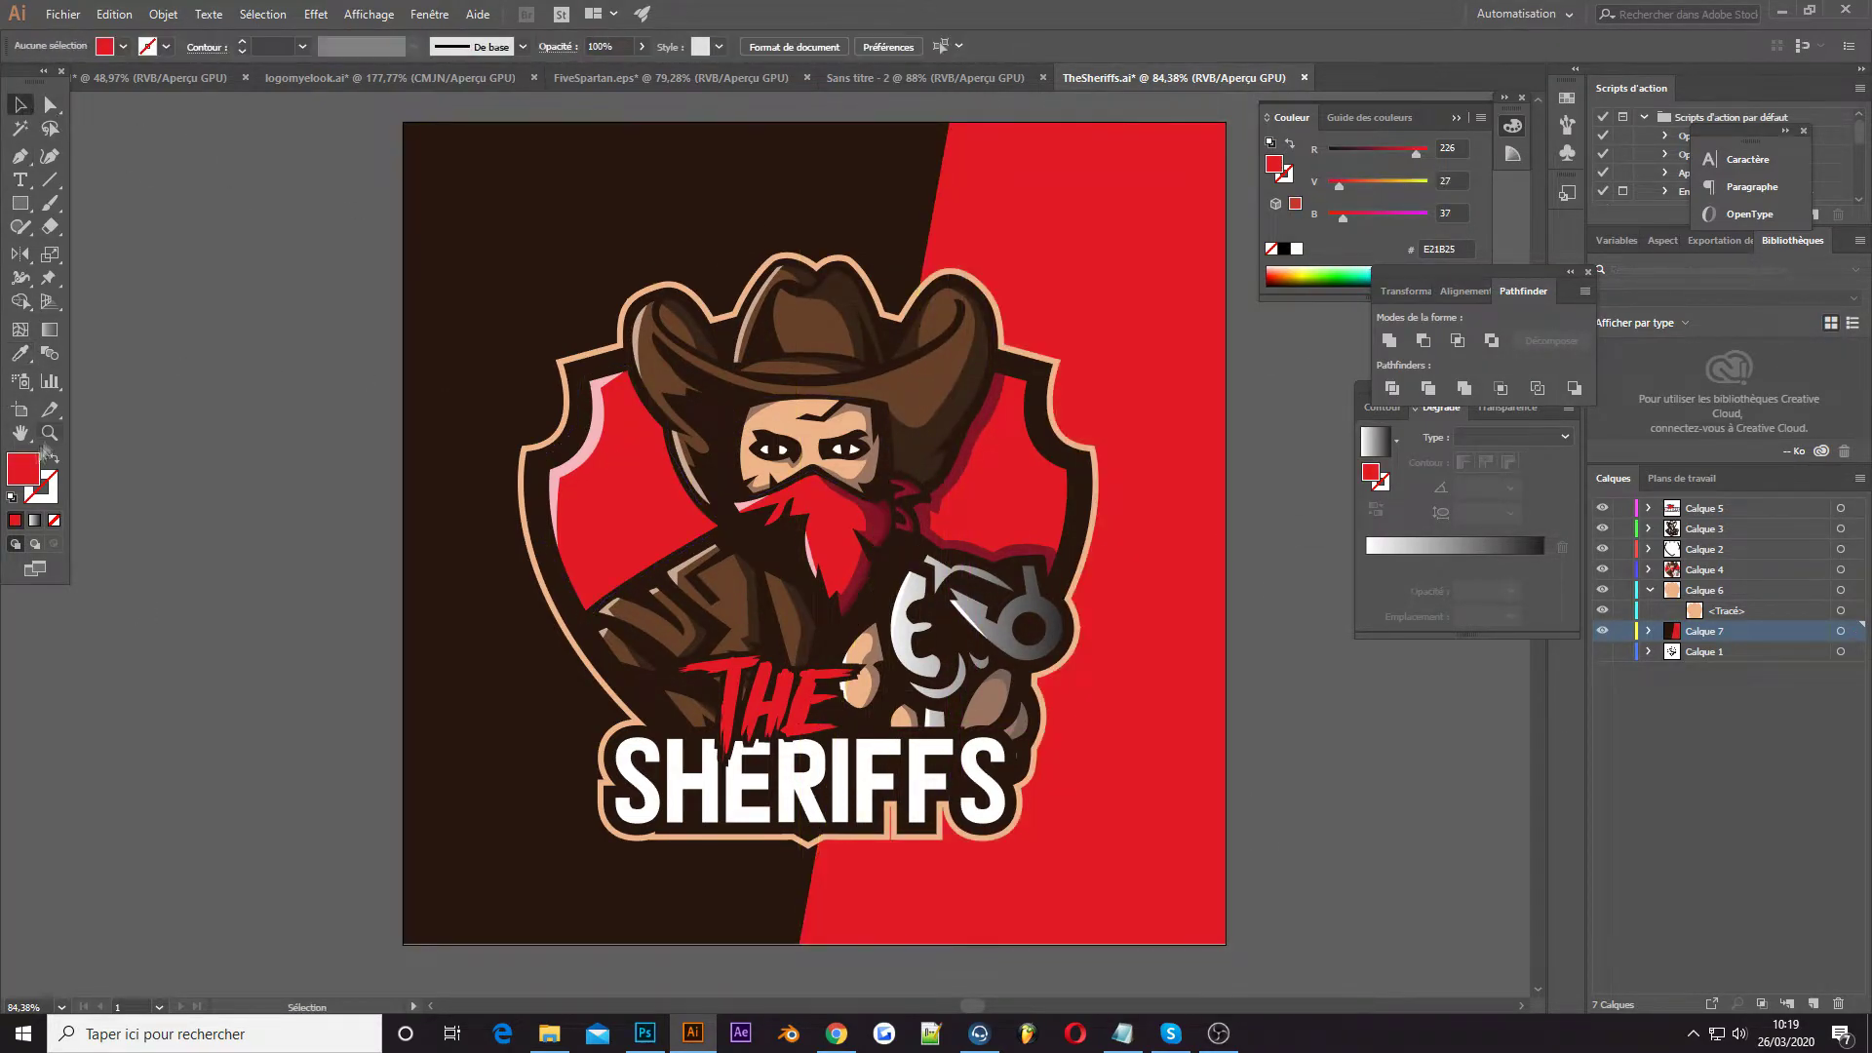
pyautogui.press('z')
pyautogui.hotkey('ctrl', '0')
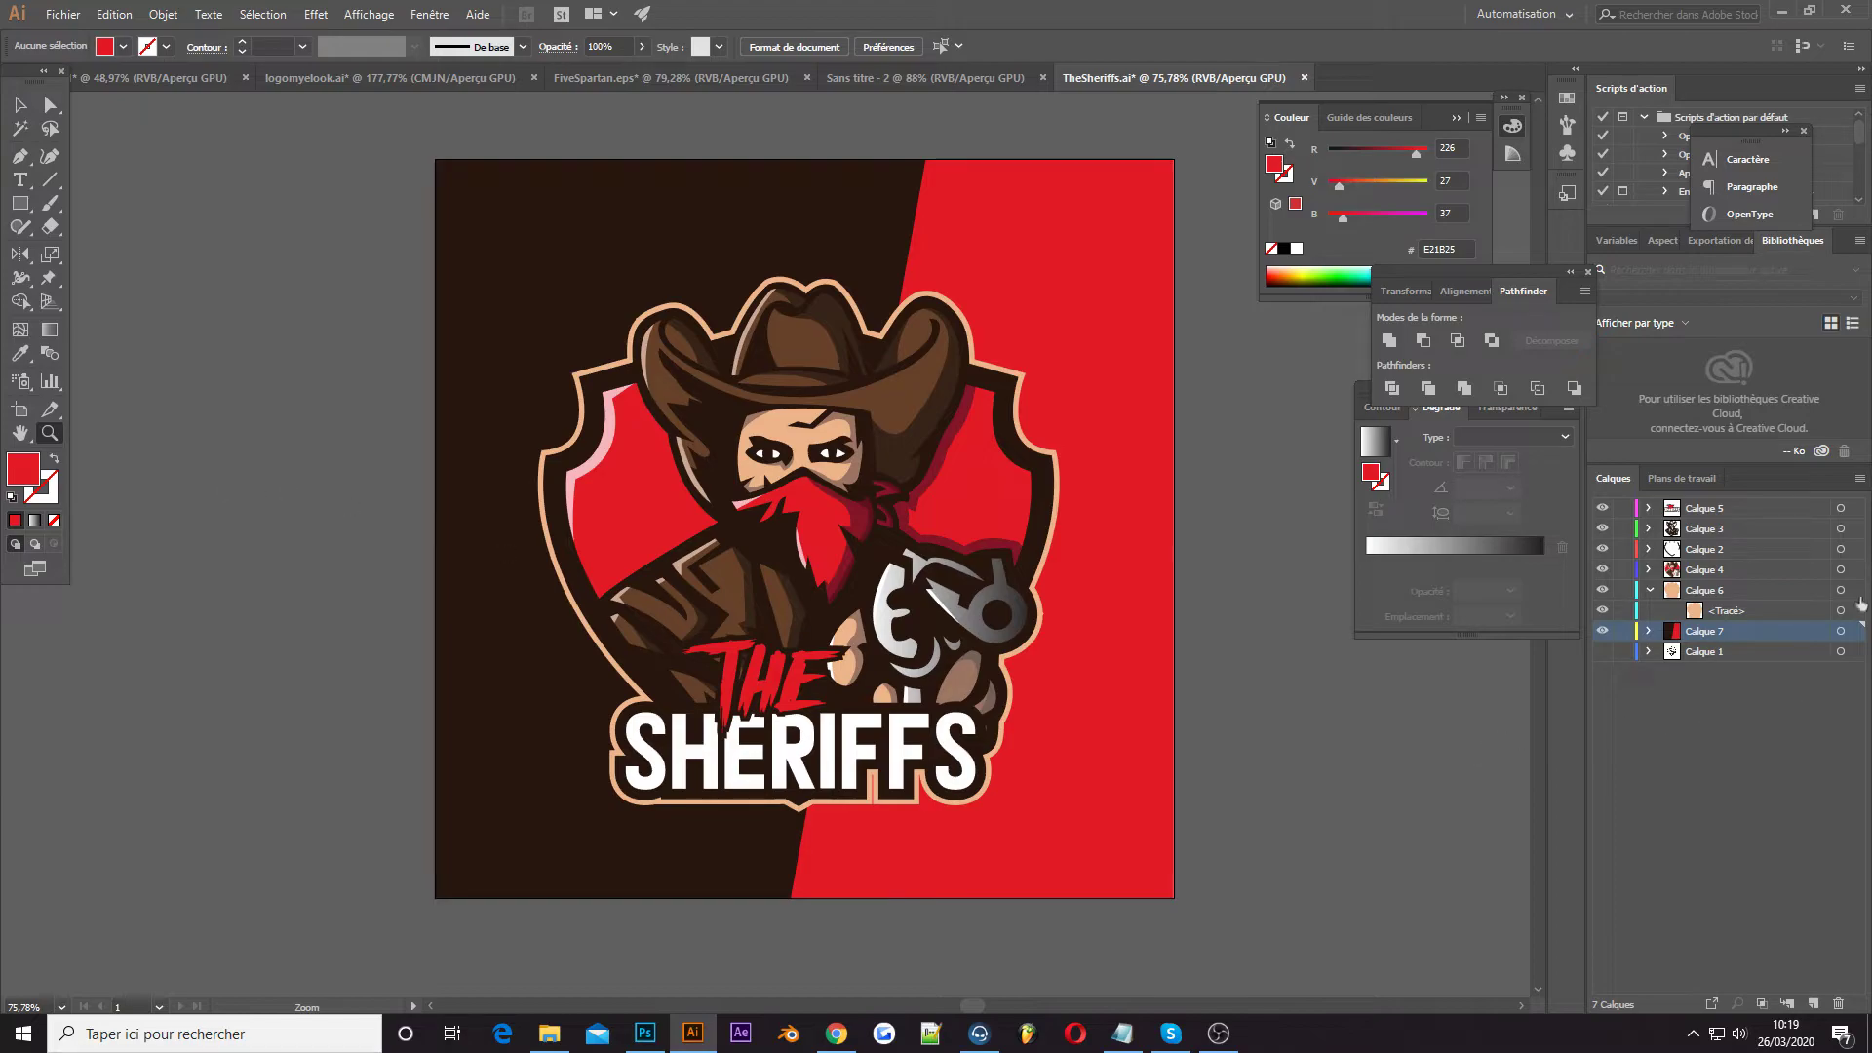
# Offset the peach outline shape and fill it white, then inspect its right edge
pyautogui.click(1840, 611)
pyautogui.click(163, 14)
pyautogui.click(566, 458)
pyautogui.click(124, 166)
pyautogui.doubleClick(22, 468)
pyautogui.press('Return')
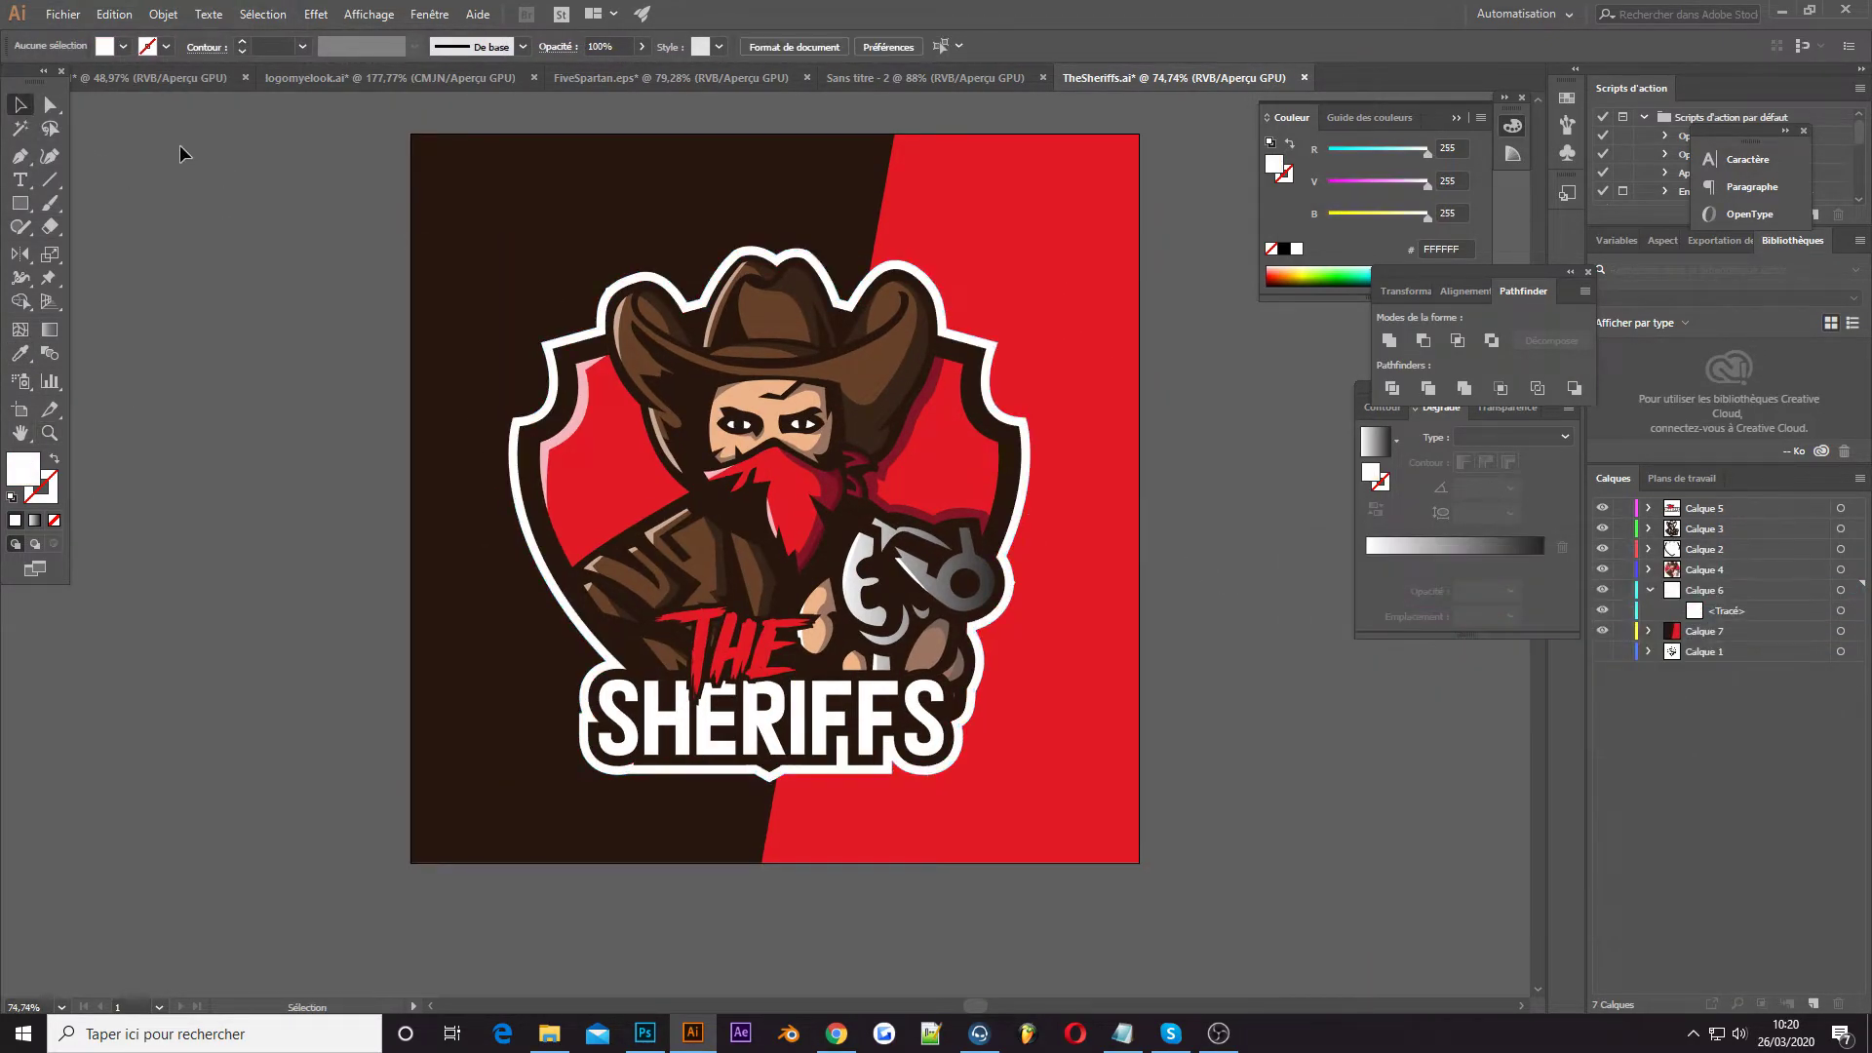
pyautogui.click(47, 434)
pyautogui.moveTo(473, 506); pyautogui.dragTo(1423, 585)
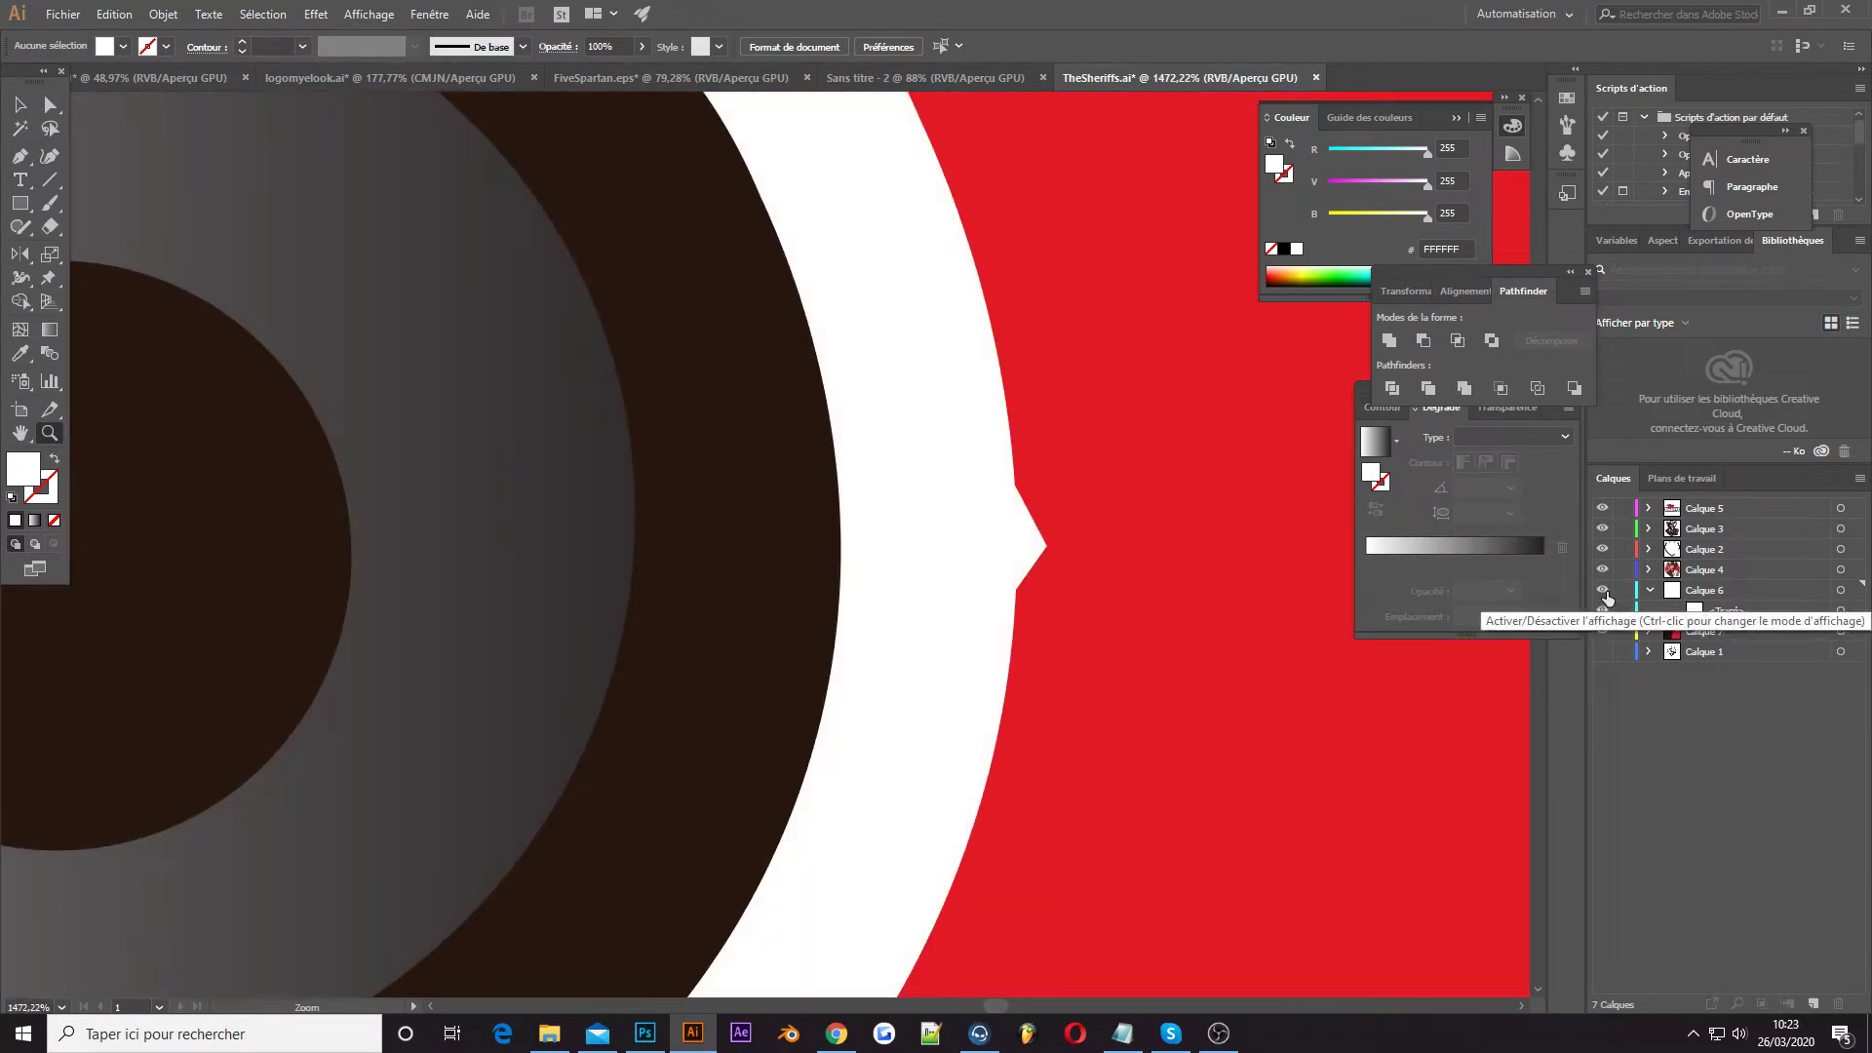
# Draw a patch shape on the outline edge, delete it, and zoom back out to the mascot
pyautogui.press('p')
pyautogui.click(1004, 393)
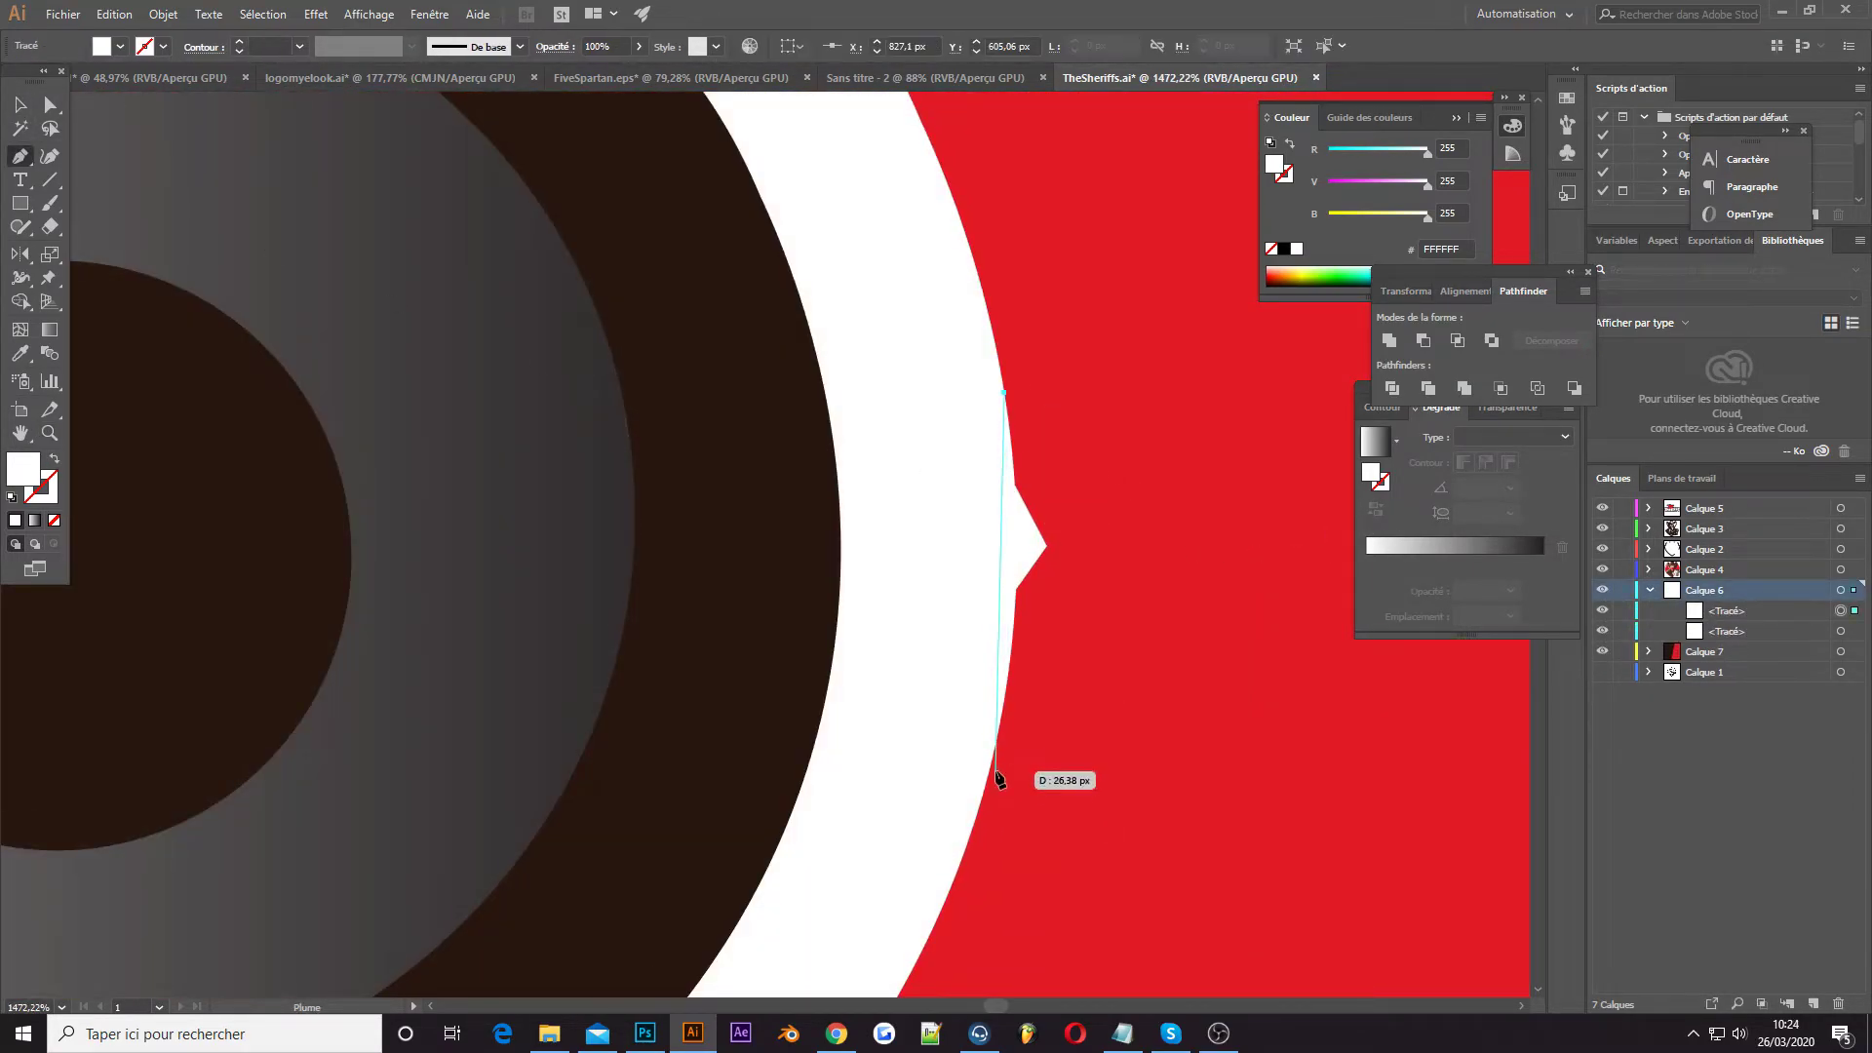
pyautogui.click(1210, 602)
pyautogui.click(1138, 406)
pyautogui.click(1004, 392)
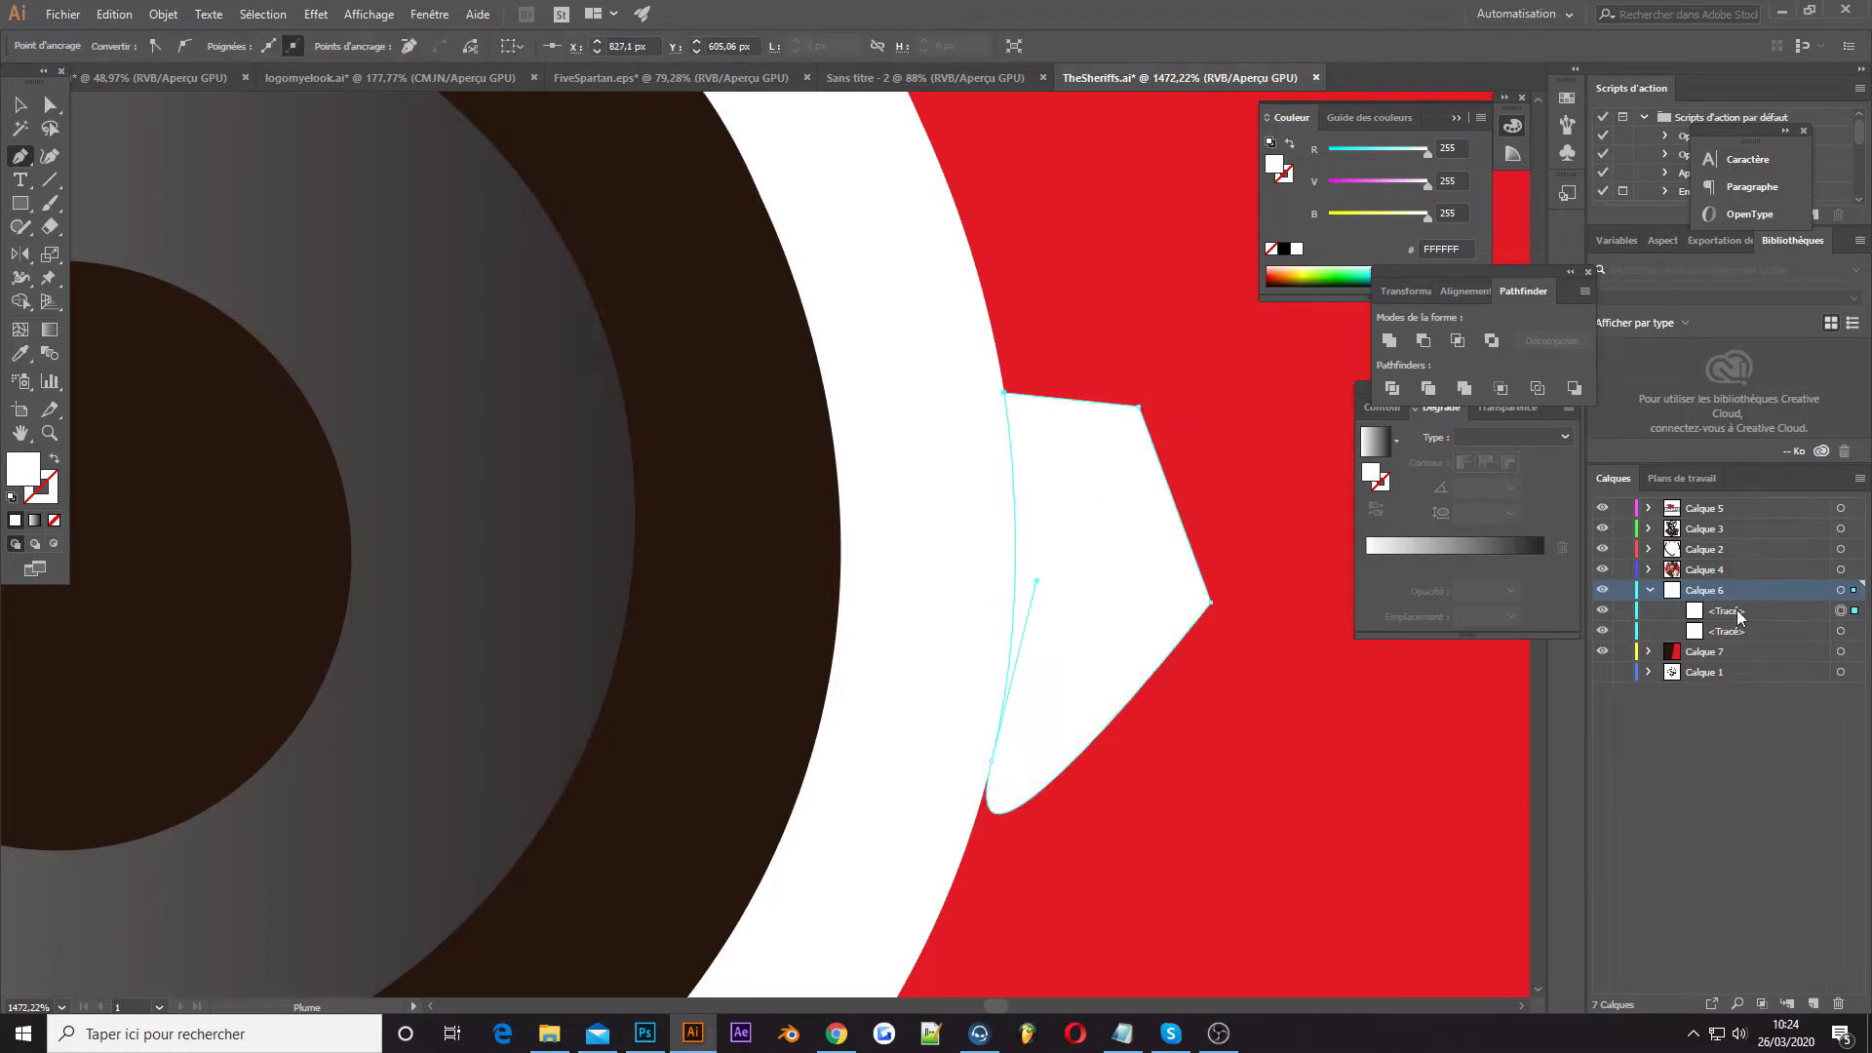
pyautogui.press('Delete')
pyautogui.click(47, 433)
pyautogui.hotkey('ctrl', '0')
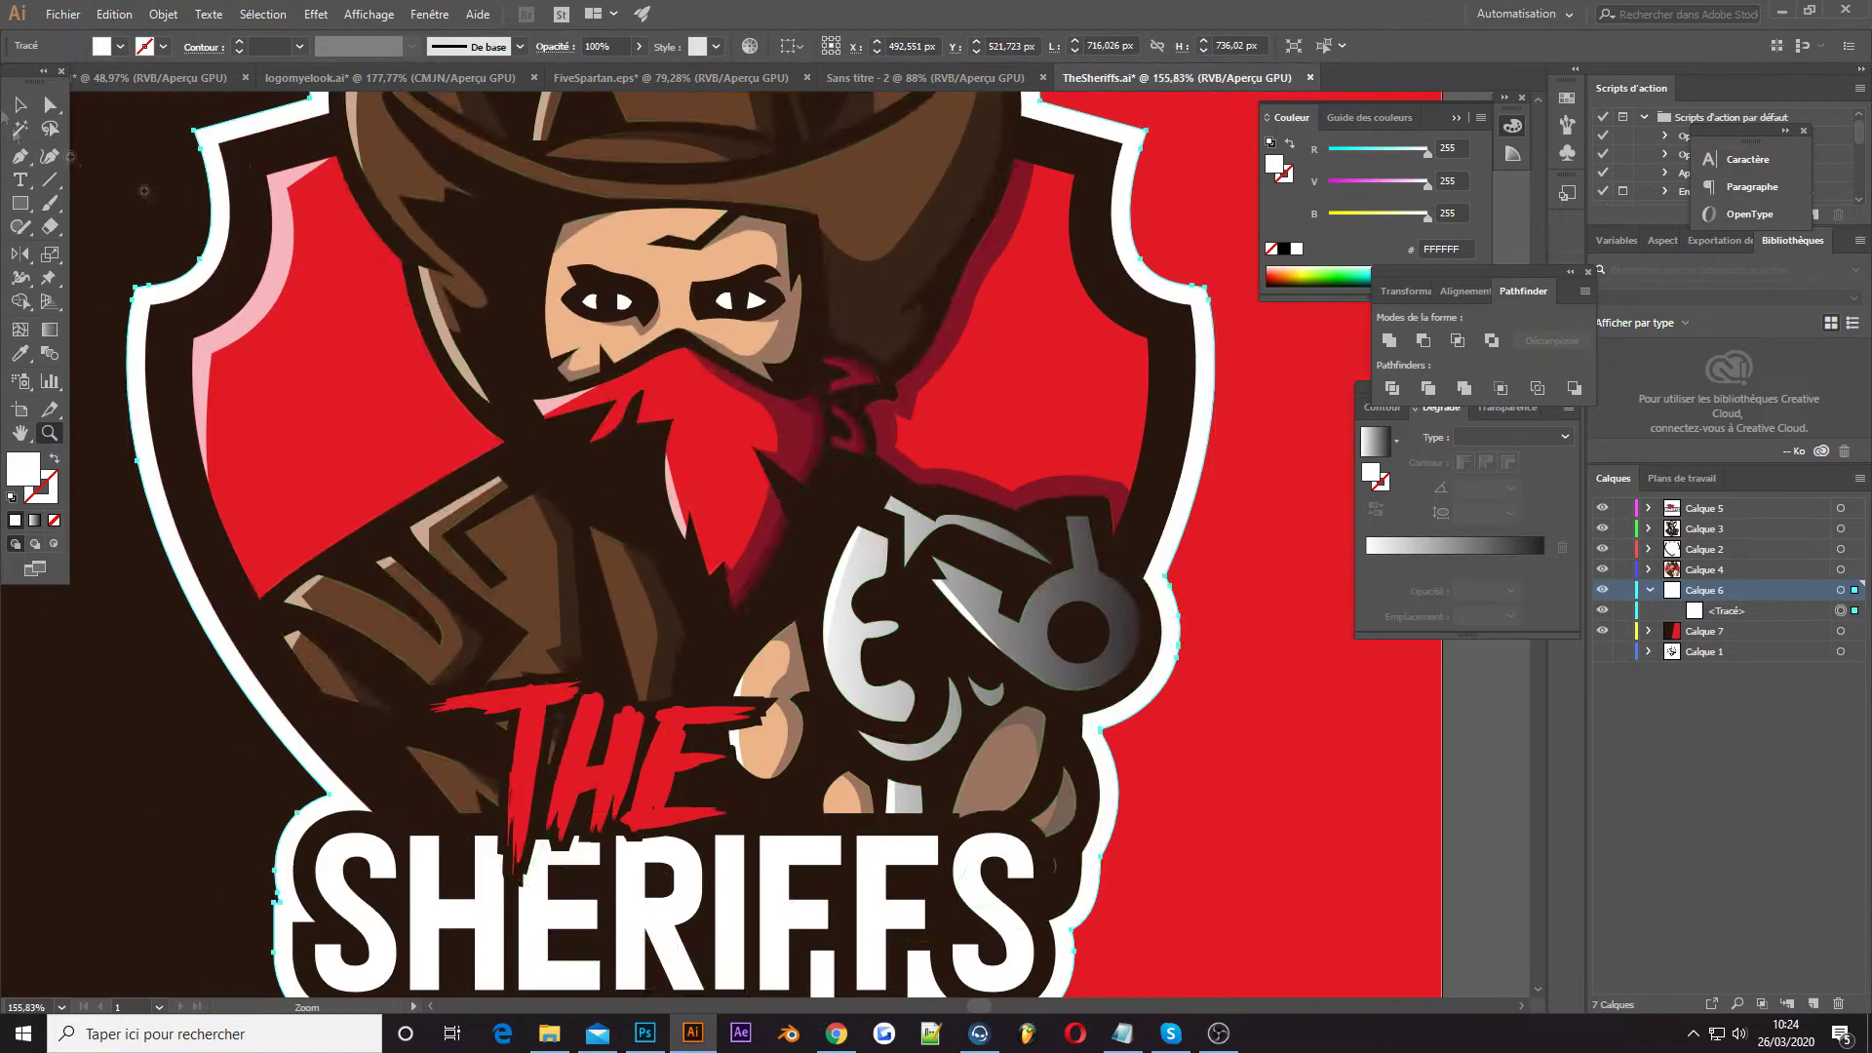
pyautogui.scroll(3, 614, 426)
# Draw a curved crease on the bandana with the Pen tool
pyautogui.press('p')
pyautogui.click(743, 378)
pyautogui.moveTo(768, 543); pyautogui.dragTo(768, 642)
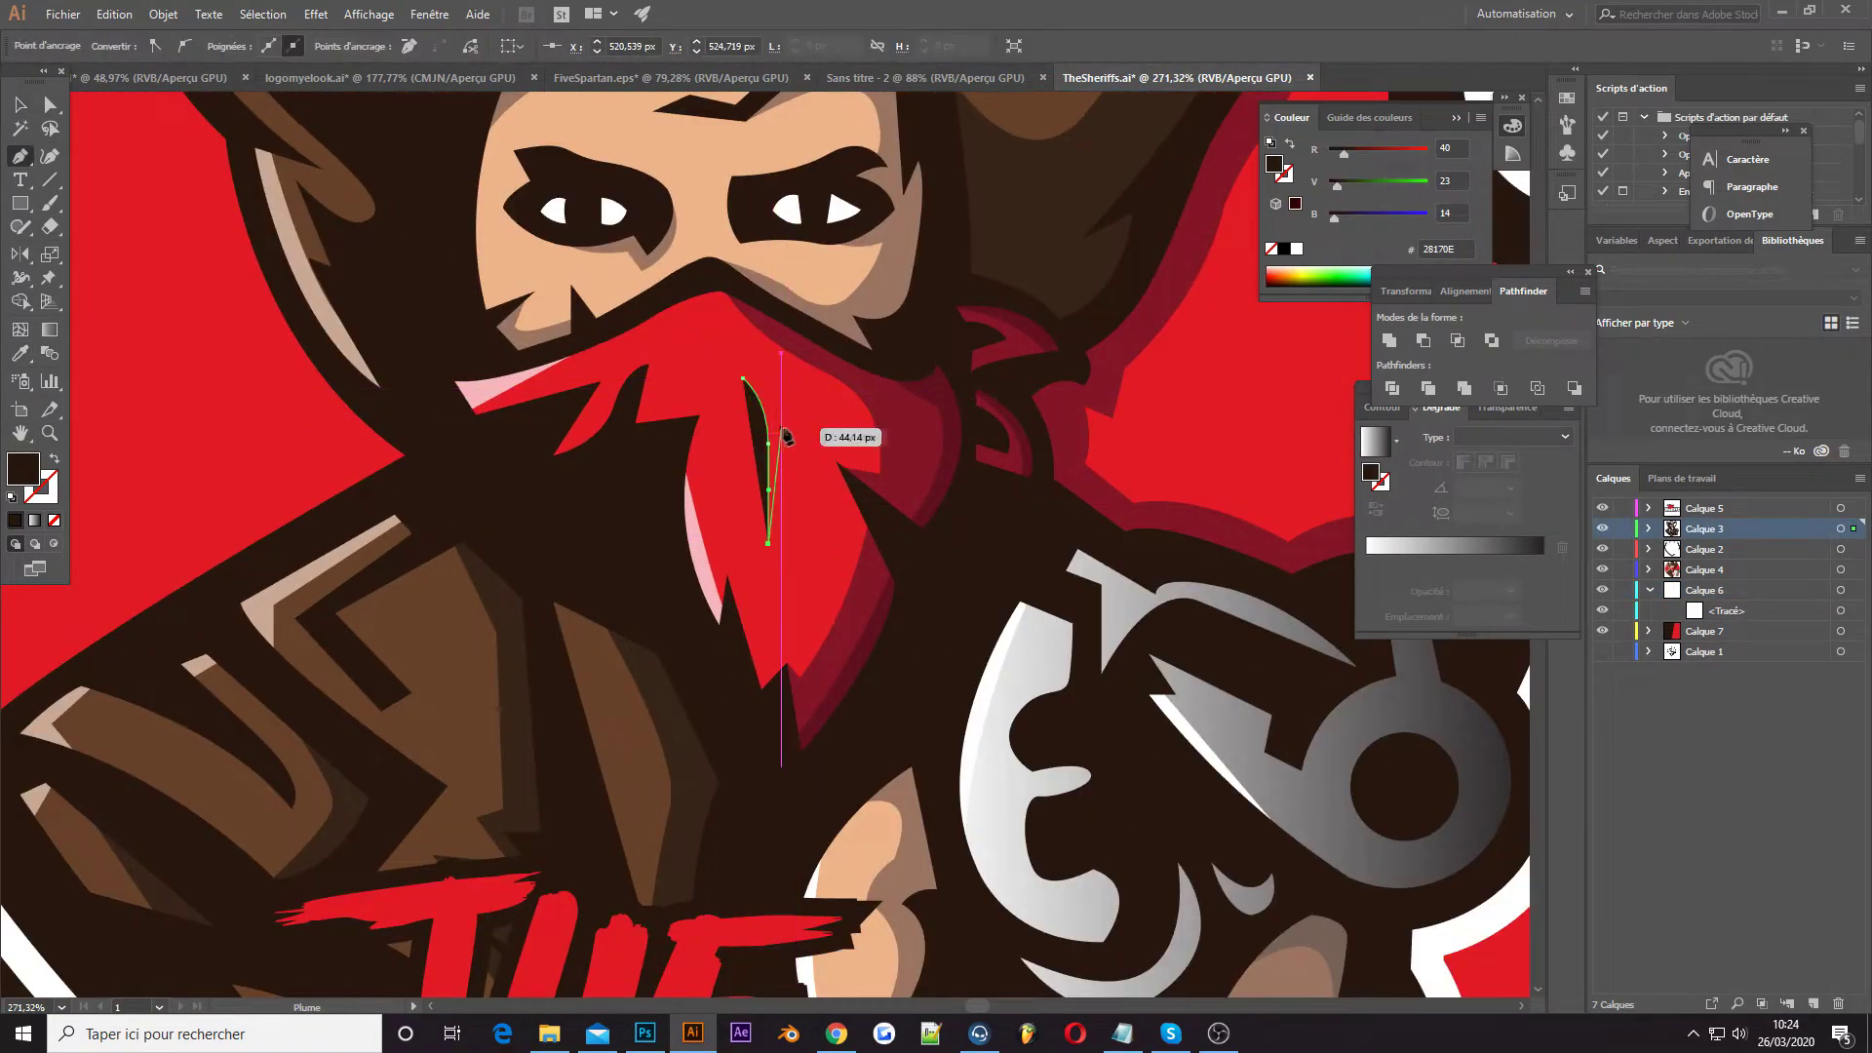
pyautogui.press('Escape')
pyautogui.scroll(5, 706, 365)
# Place a detail line on the hat crown
pyautogui.click(677, 282)
pyautogui.click(695, 390)
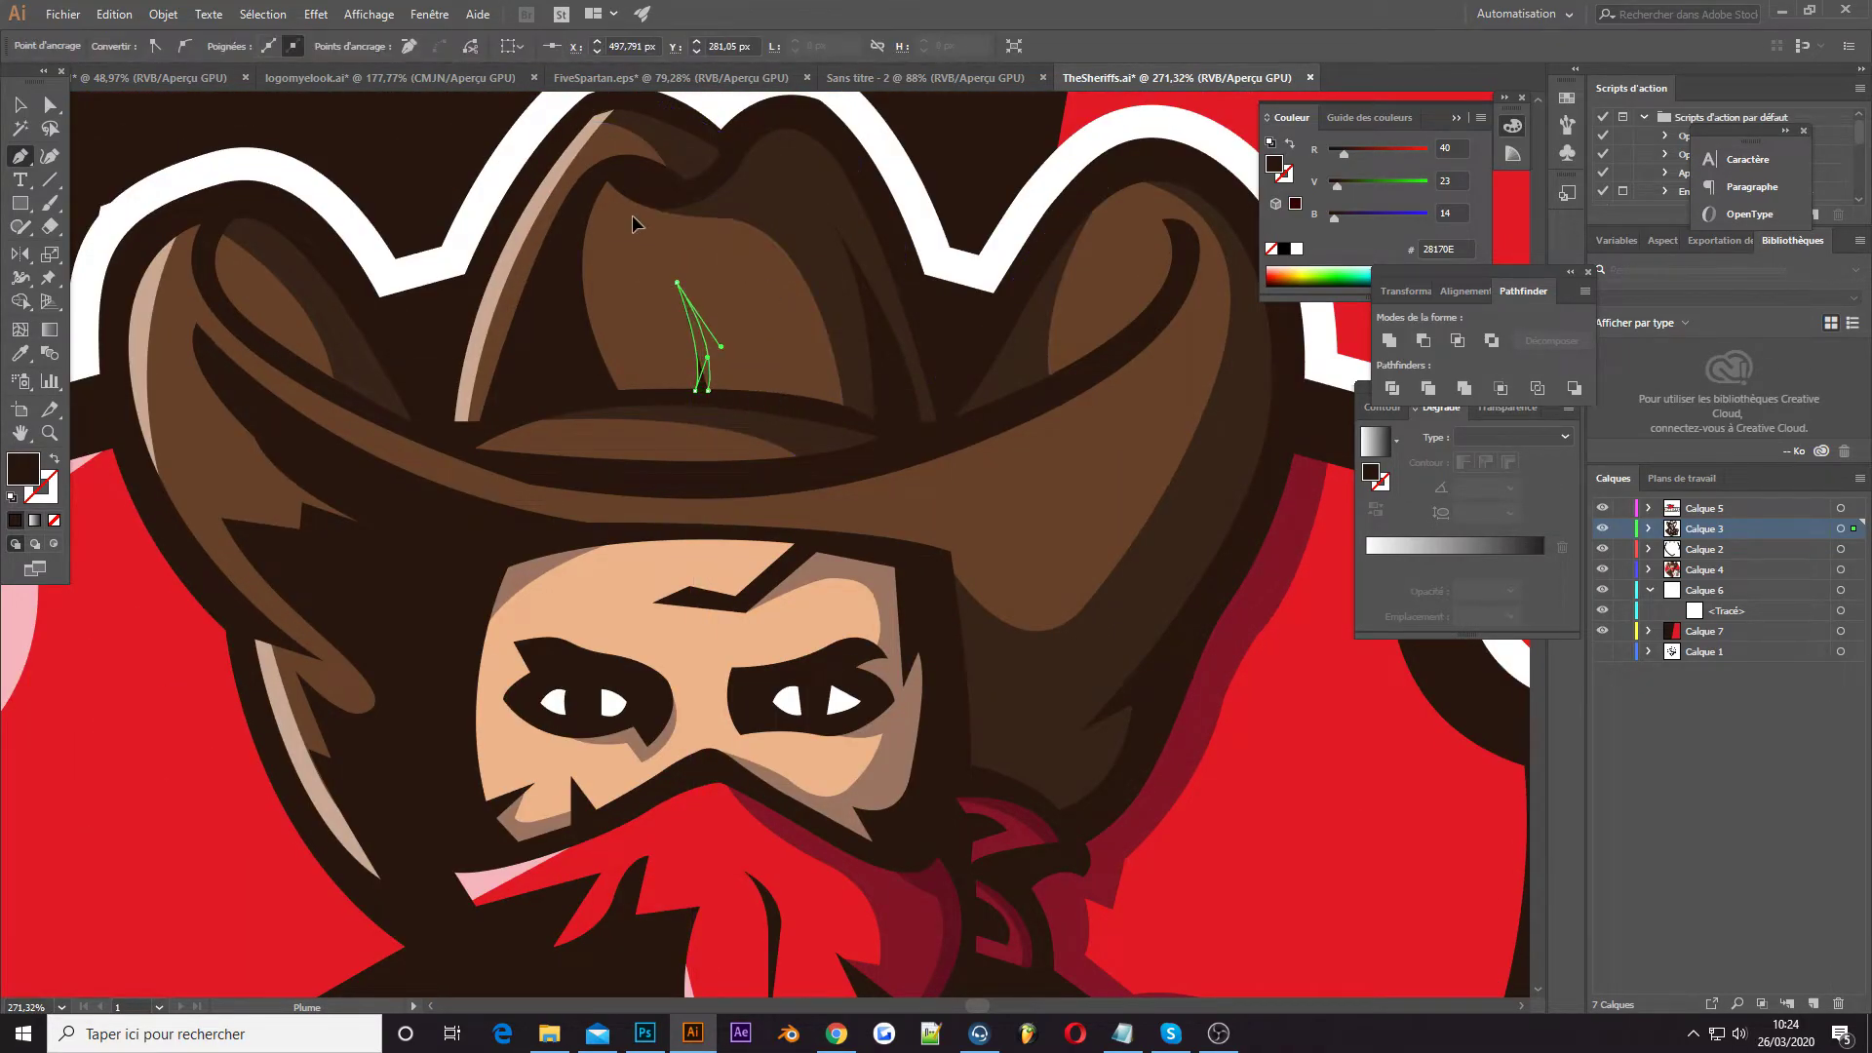
pyautogui.scroll(-1, 631, 292)
pyautogui.scroll(-5, 750, 585)
pyautogui.scroll(-1, 419, 458)
# Add a curved jacket fold and a thin sliver crease at the top of the bandana
pyautogui.click(403, 380)
pyautogui.moveTo(377, 484); pyautogui.dragTo(424, 536)
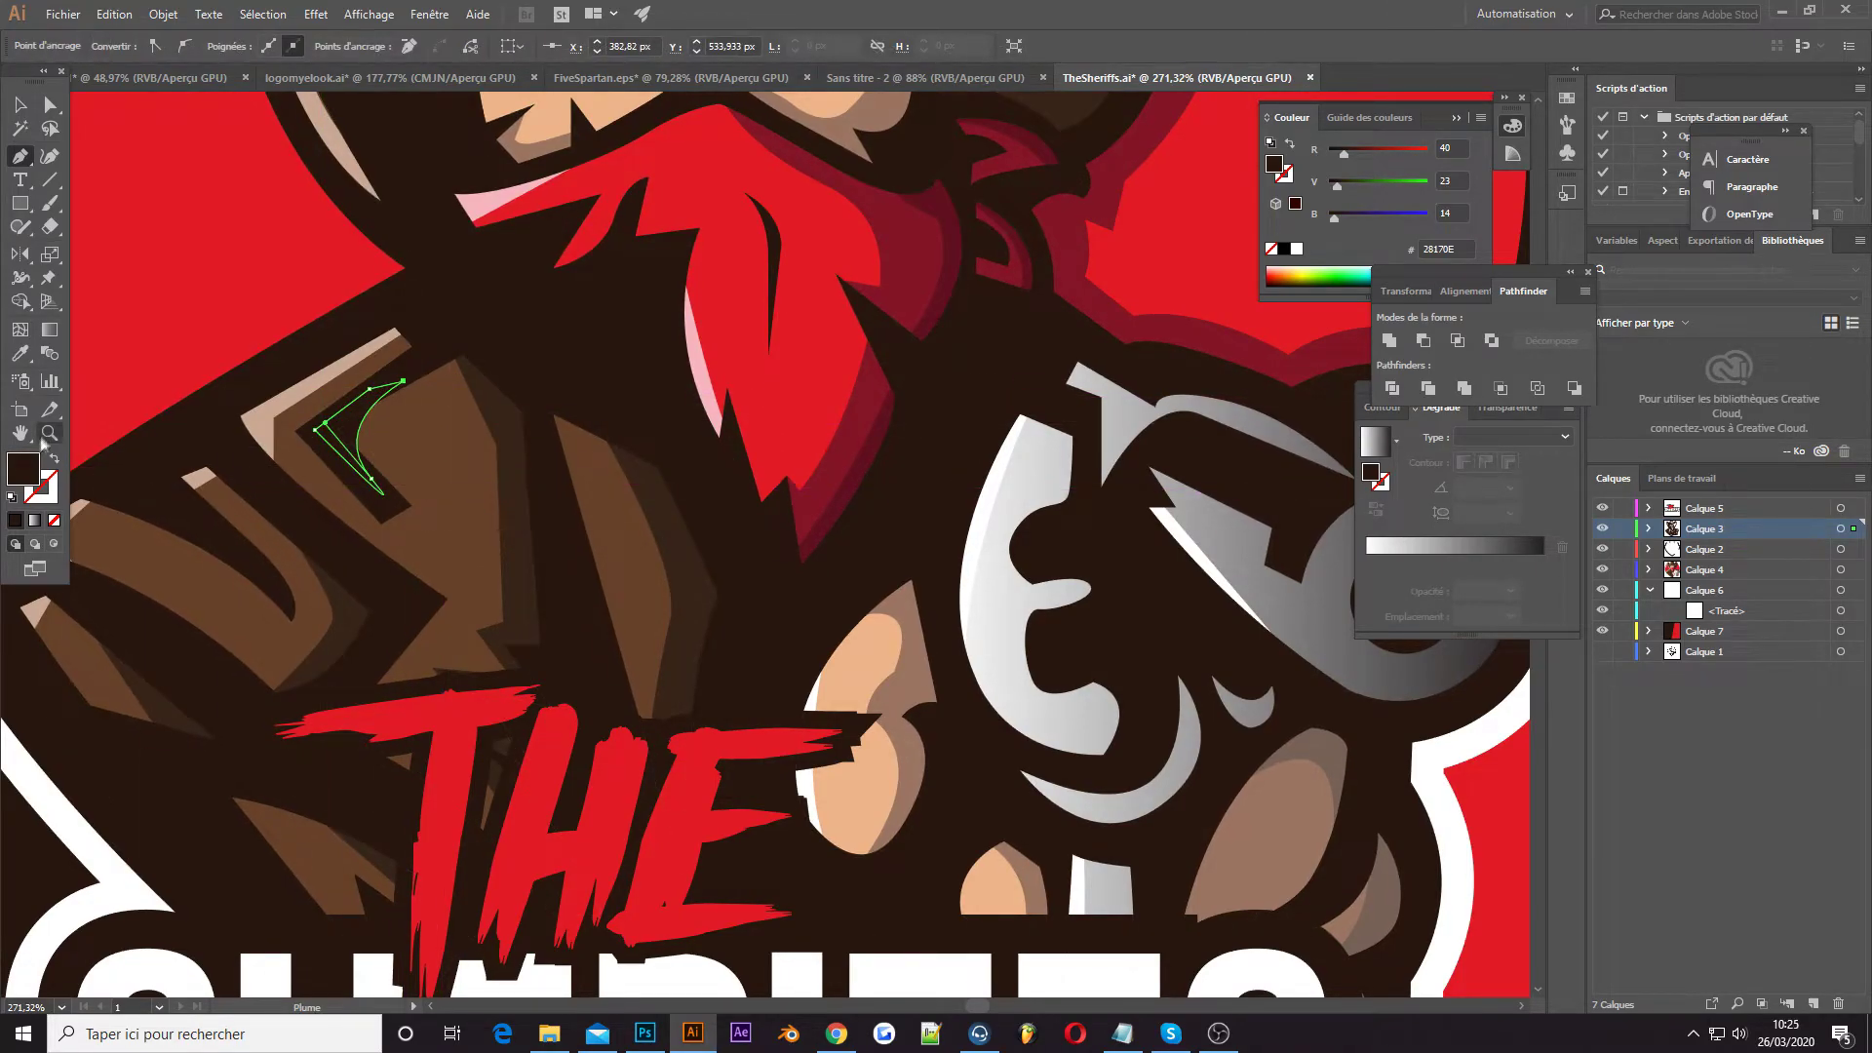
pyautogui.scroll(3, 682, 439)
pyautogui.click(652, 349)
pyautogui.moveTo(652, 439); pyautogui.dragTo(681, 494)
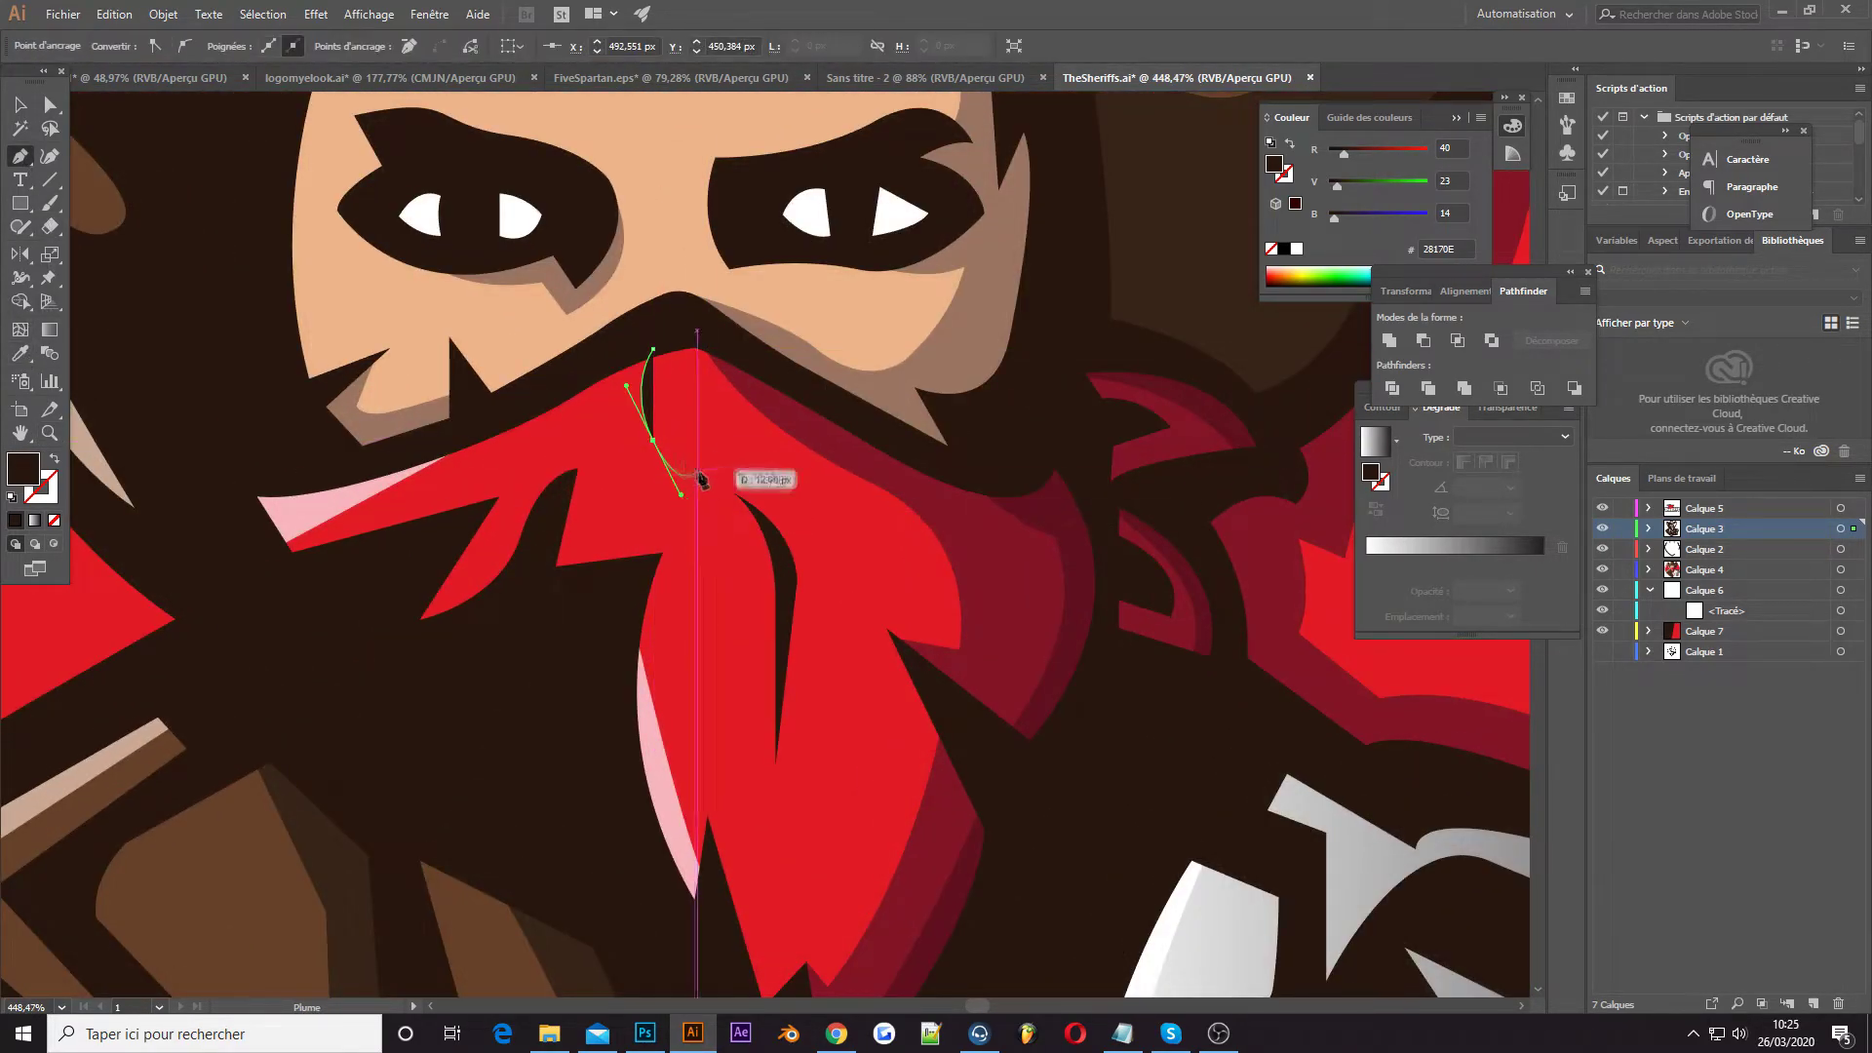
pyautogui.moveTo(652, 349); pyautogui.dragTo(660, 410)
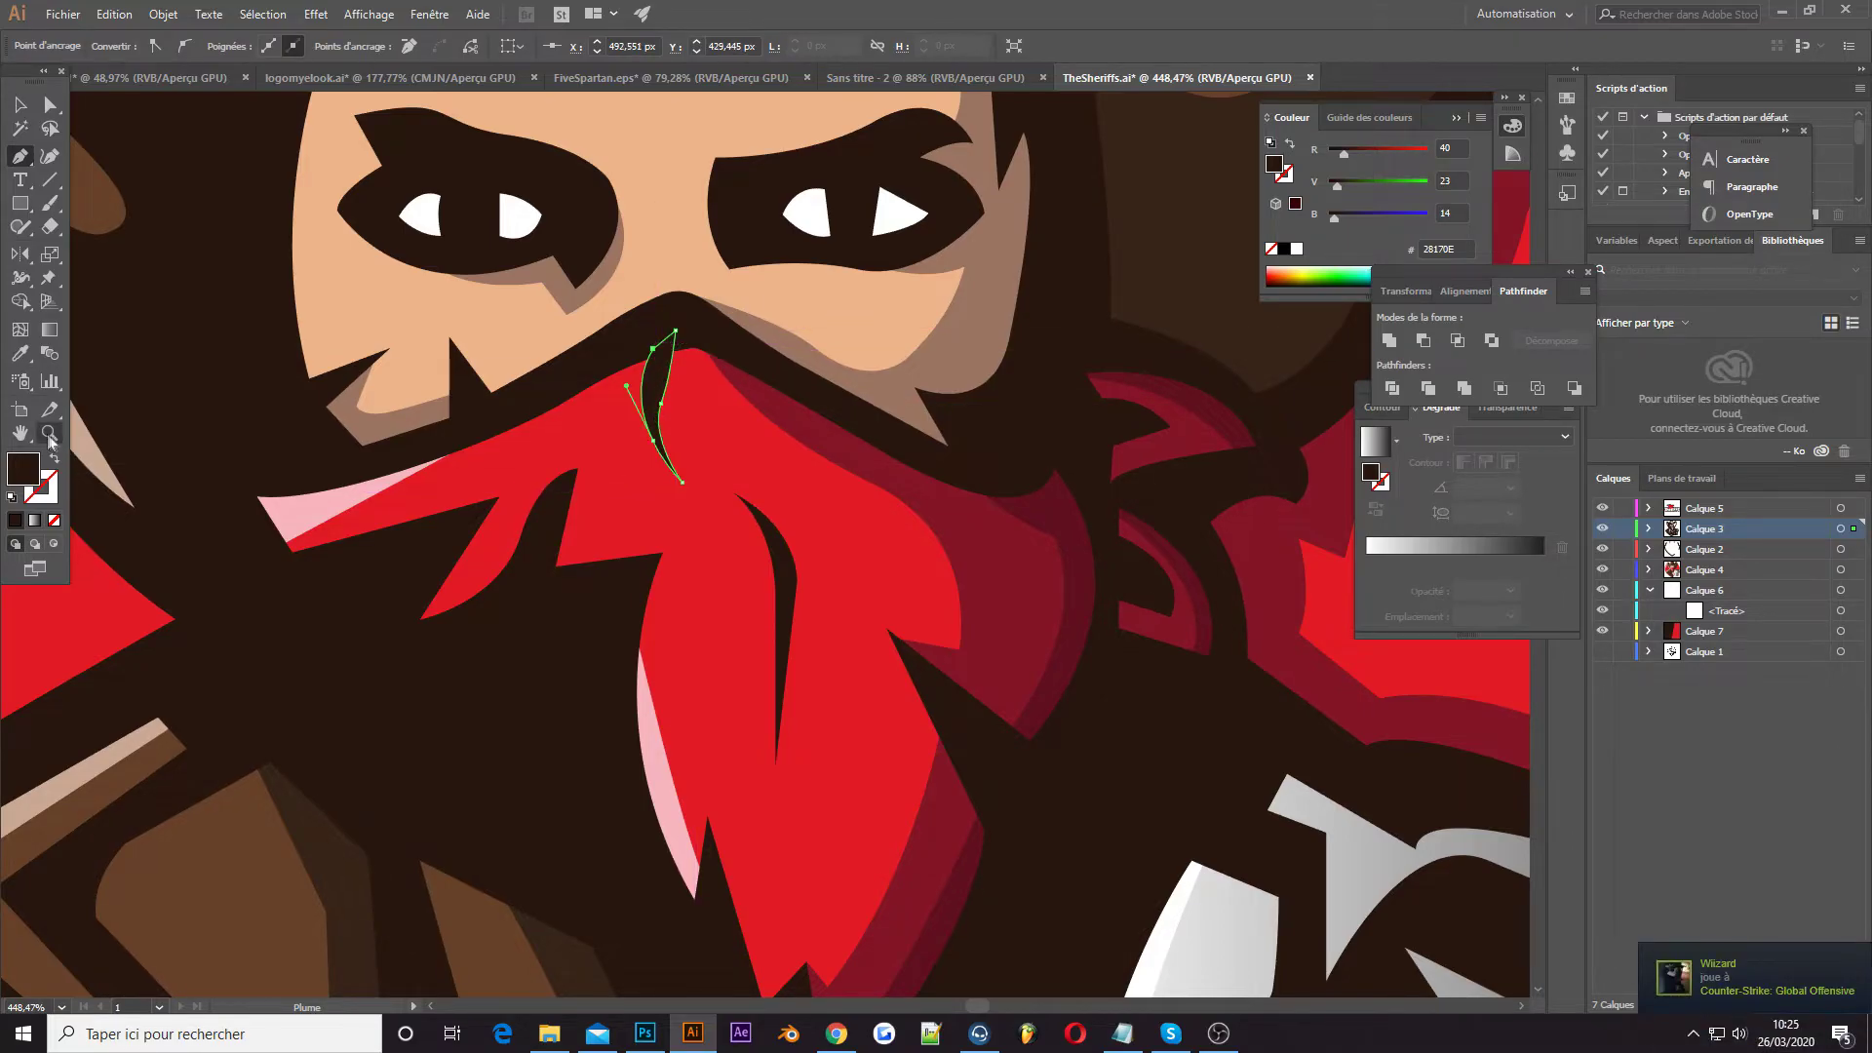
pyautogui.hotkey('ctrl', '0')
# Complete the hat crease as a closed shape
pyautogui.scroll(5, 696, 378)
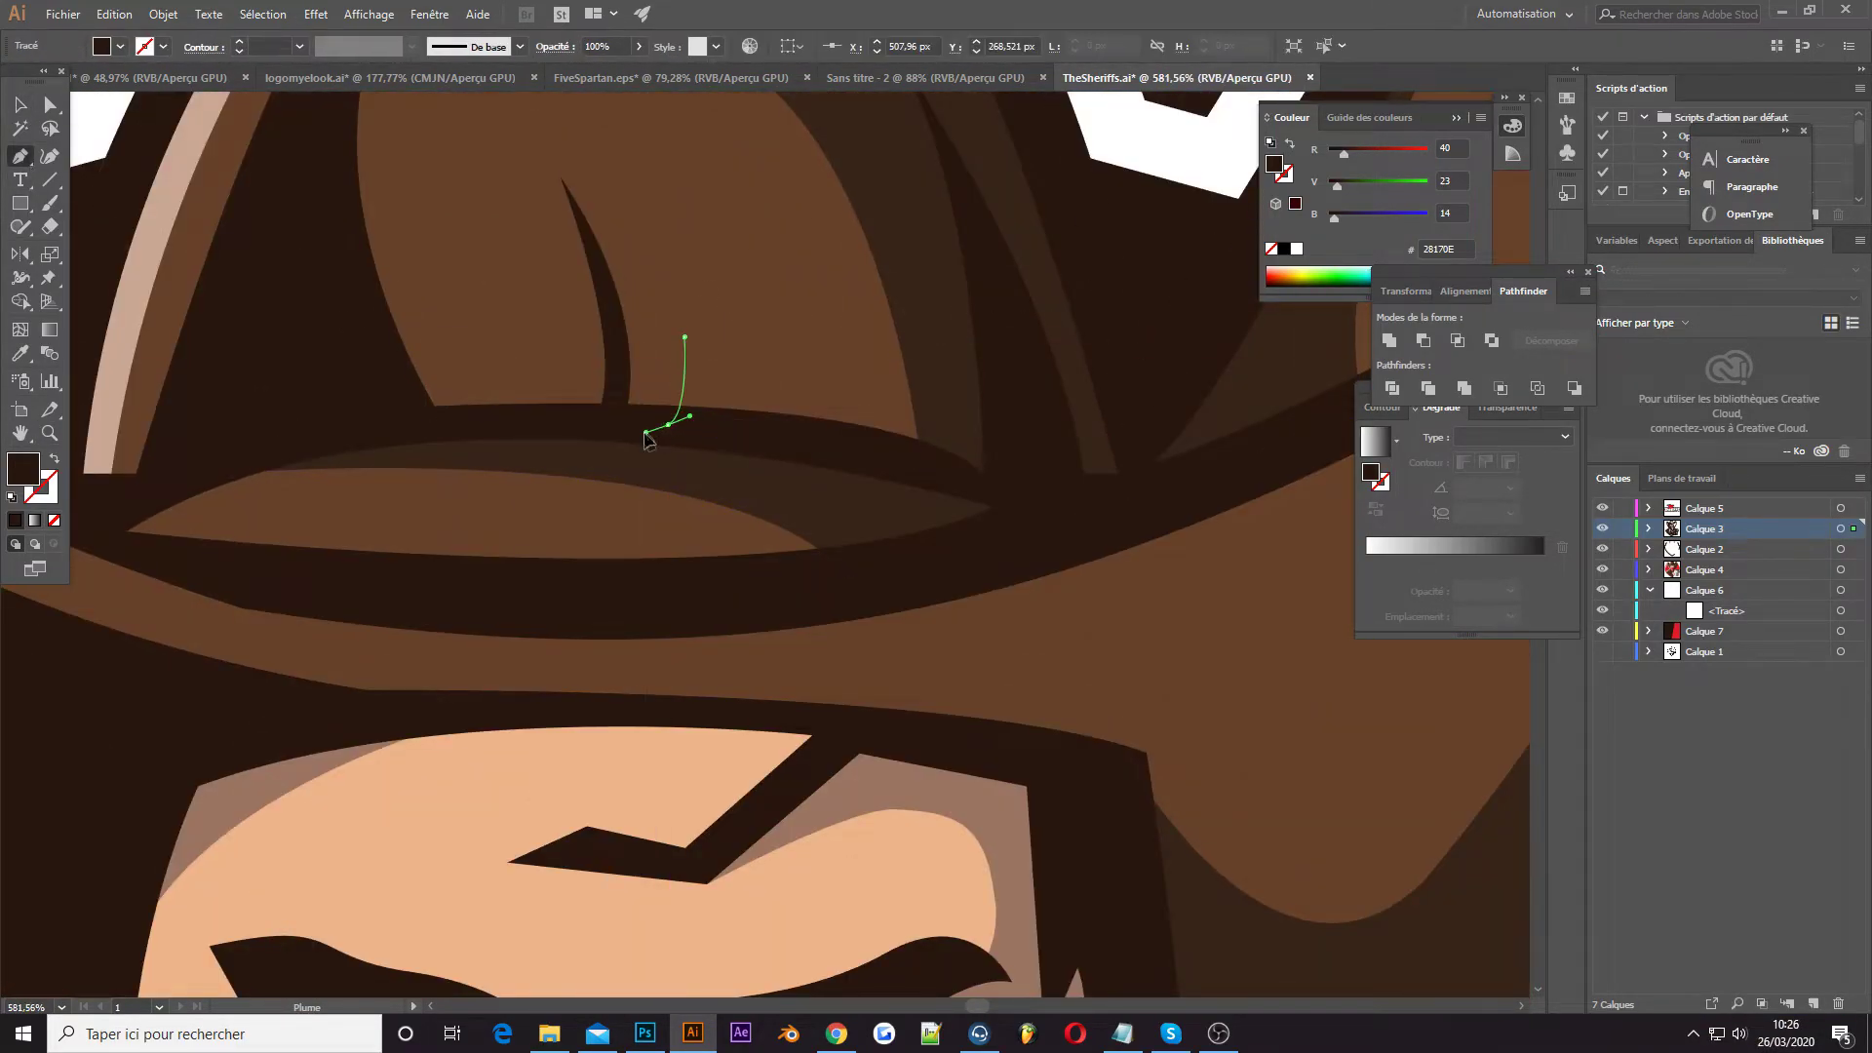
pyautogui.click(711, 424)
pyautogui.click(684, 338)
pyautogui.hotkey('ctrl', '0')
pyautogui.scroll(5, 1002, 537)
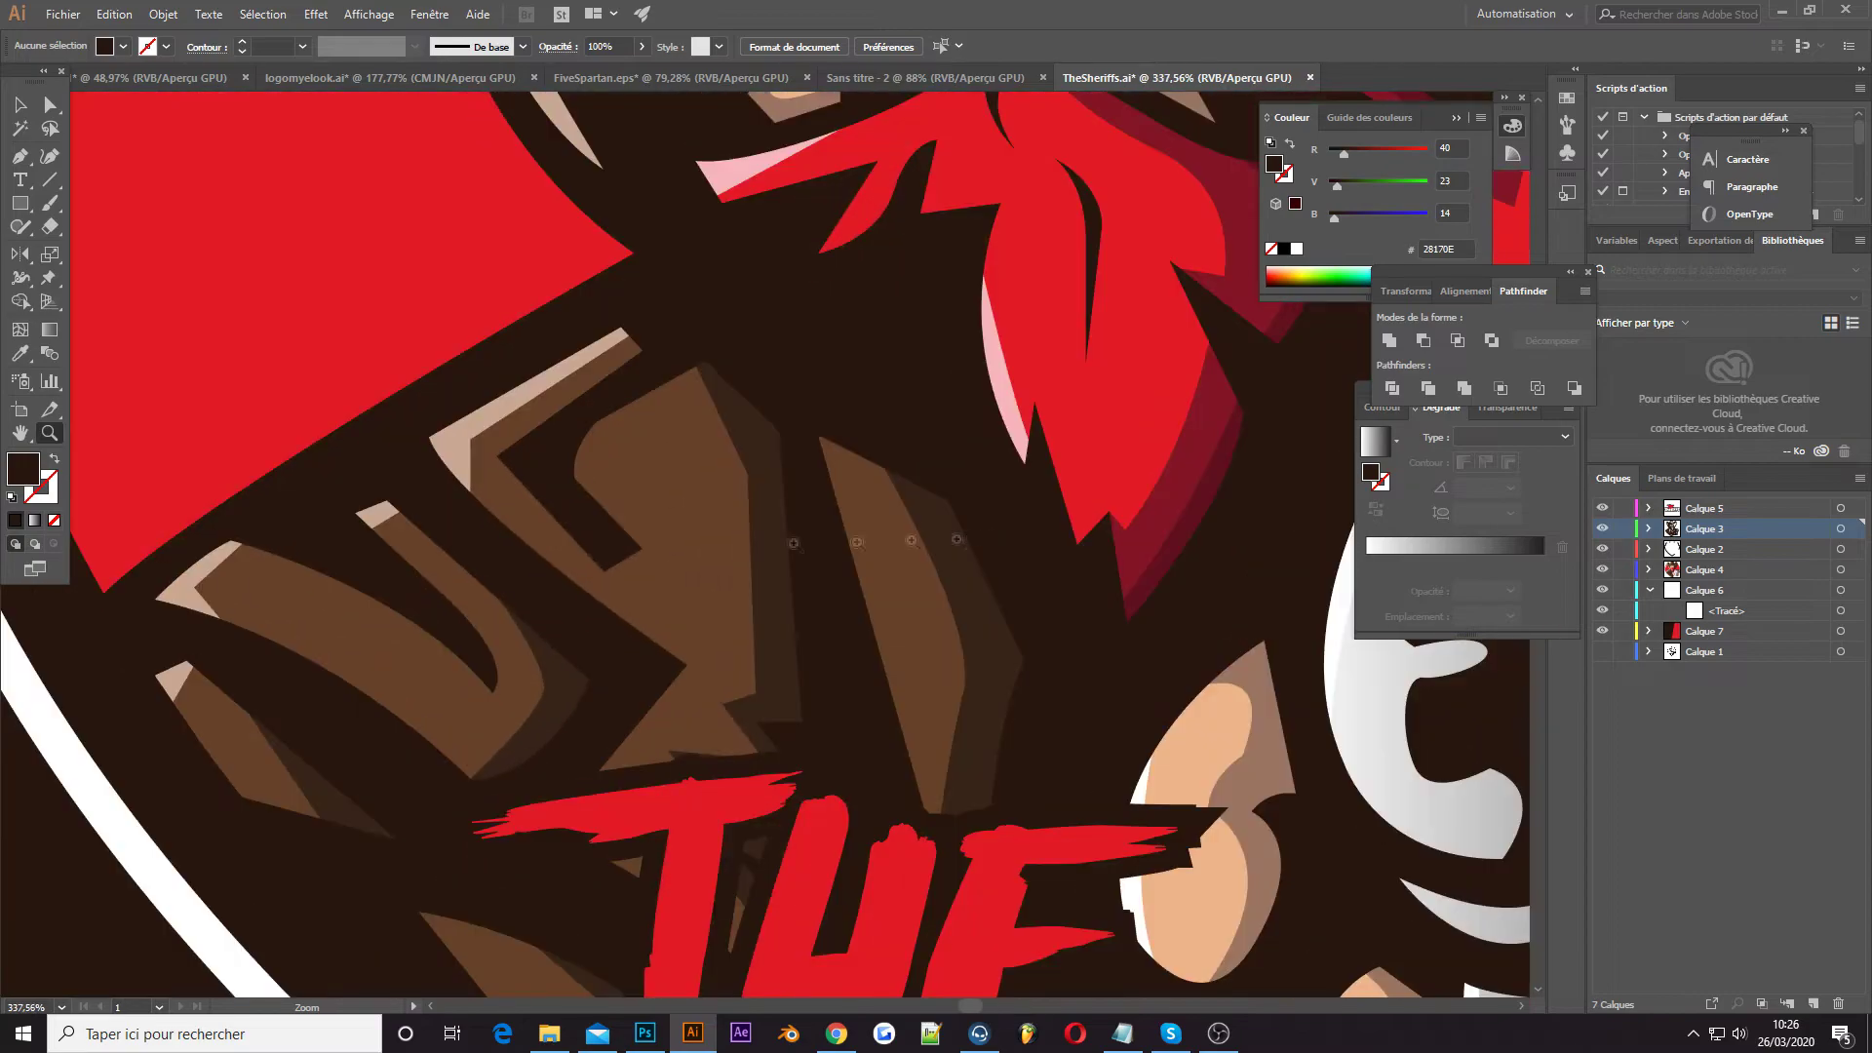
# Draw two more curved fold lines on the jacket
pyautogui.click(335, 631)
pyautogui.moveTo(358, 718); pyautogui.dragTo(351, 736)
pyautogui.moveTo(863, 631); pyautogui.dragTo(890, 573)
pyautogui.click(894, 777)
pyautogui.hotkey('ctrl', '0')
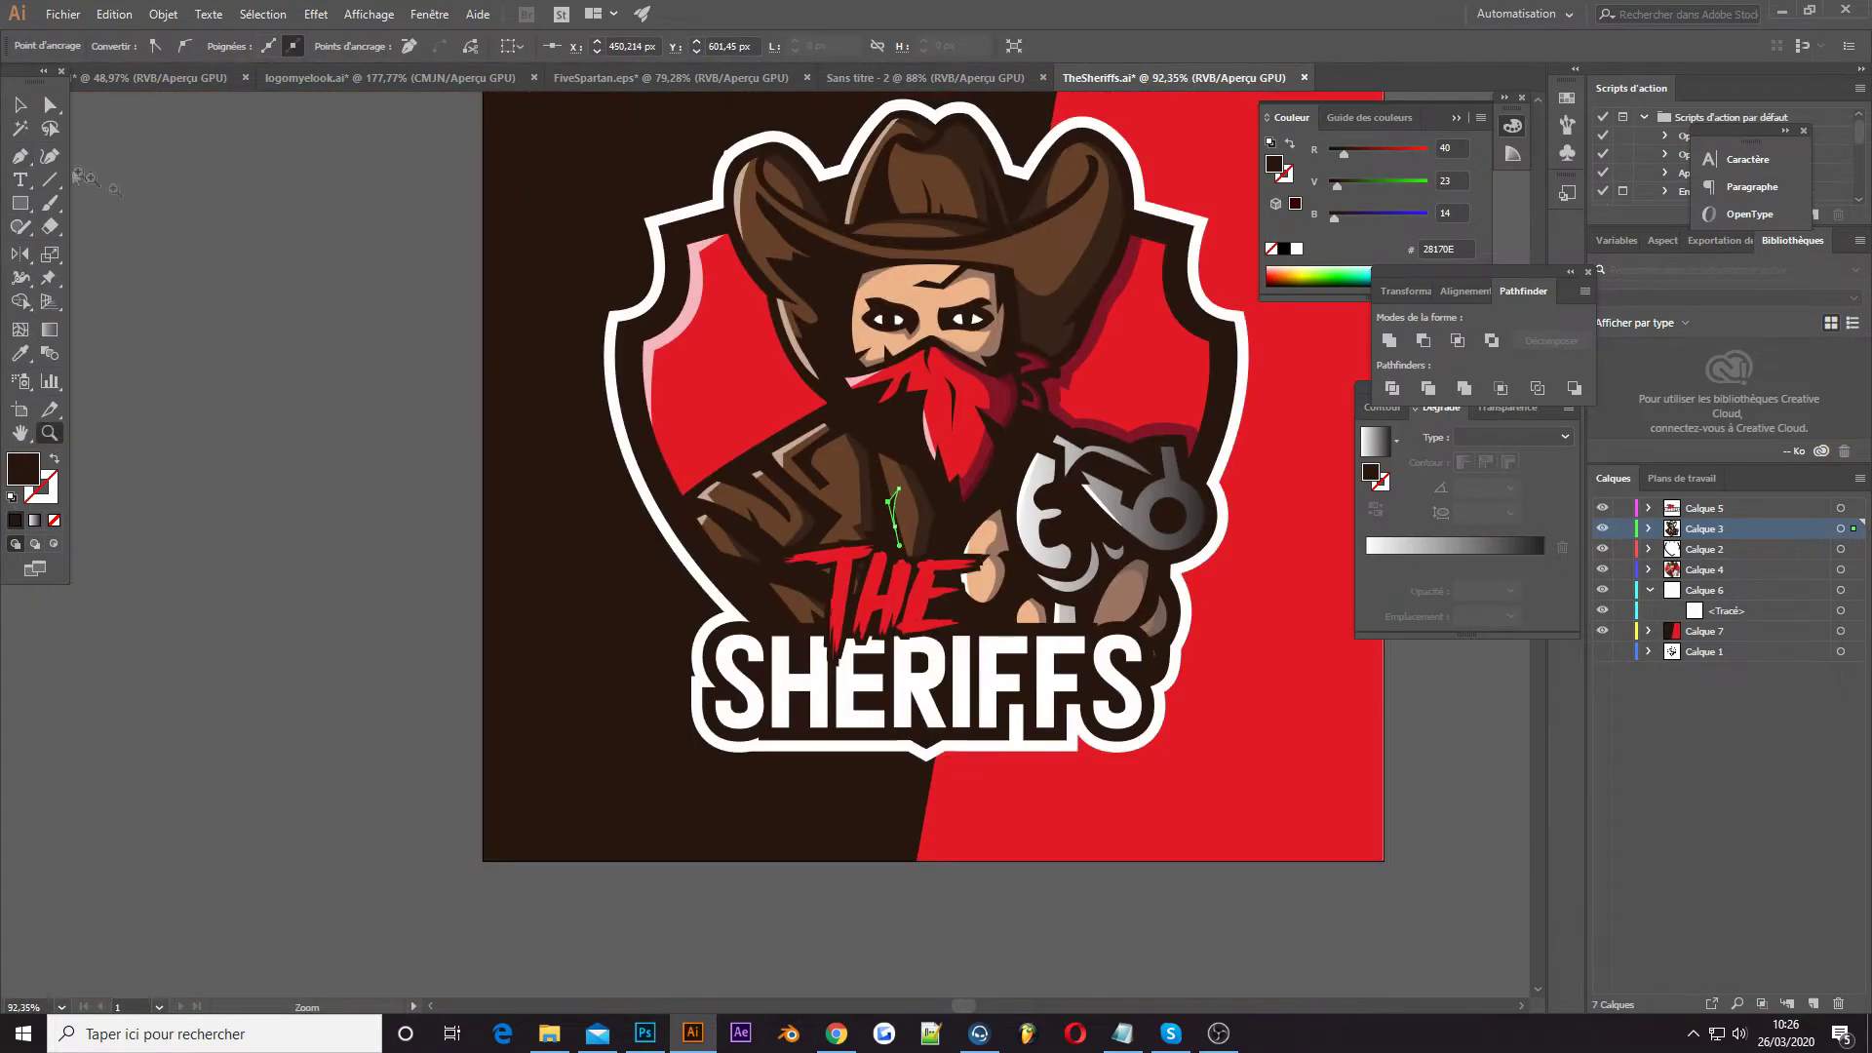
pyautogui.scroll(1, 1190, 744)
pyautogui.scroll(4, 1190, 744)
# Draw a strand line in the hair under the hat brim
pyautogui.click(17, 158)
pyautogui.click(677, 331)
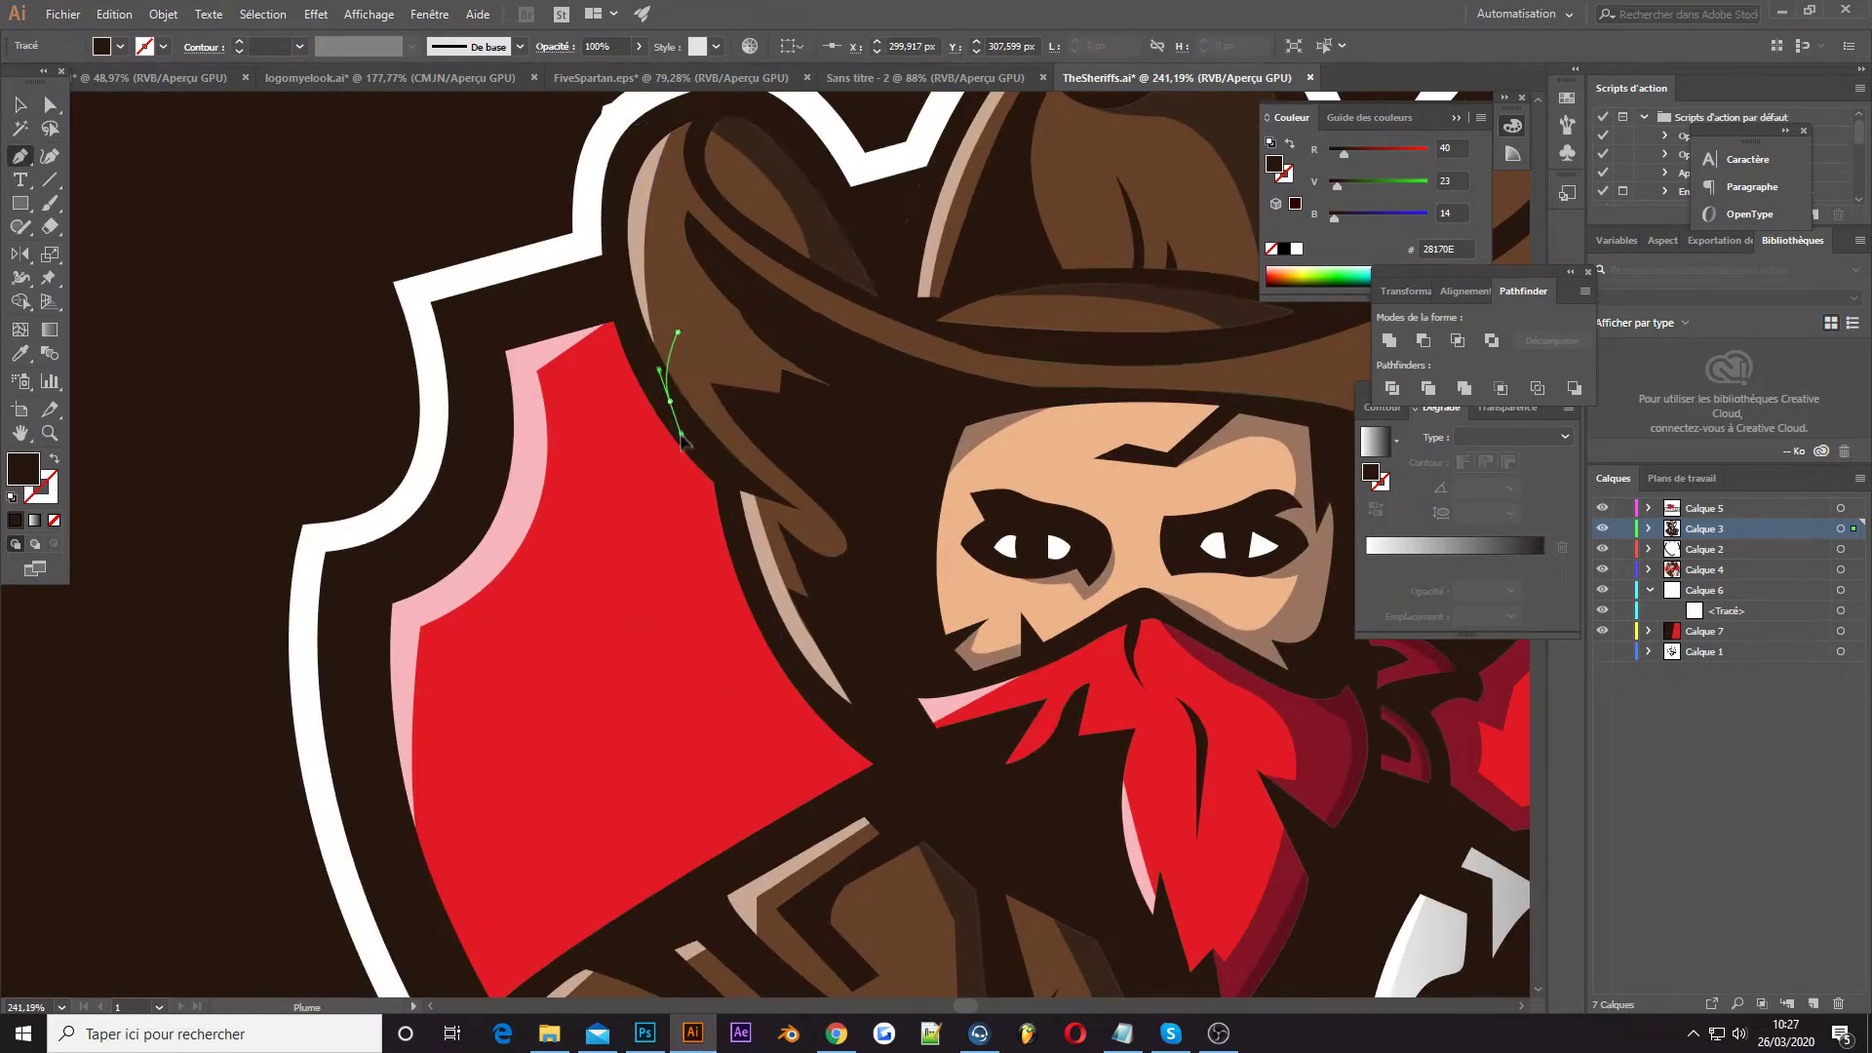
pyautogui.moveTo(685, 424); pyautogui.dragTo(765, 428)
pyautogui.scroll(1, 780, 443)
pyautogui.scroll(-2, 780, 512)
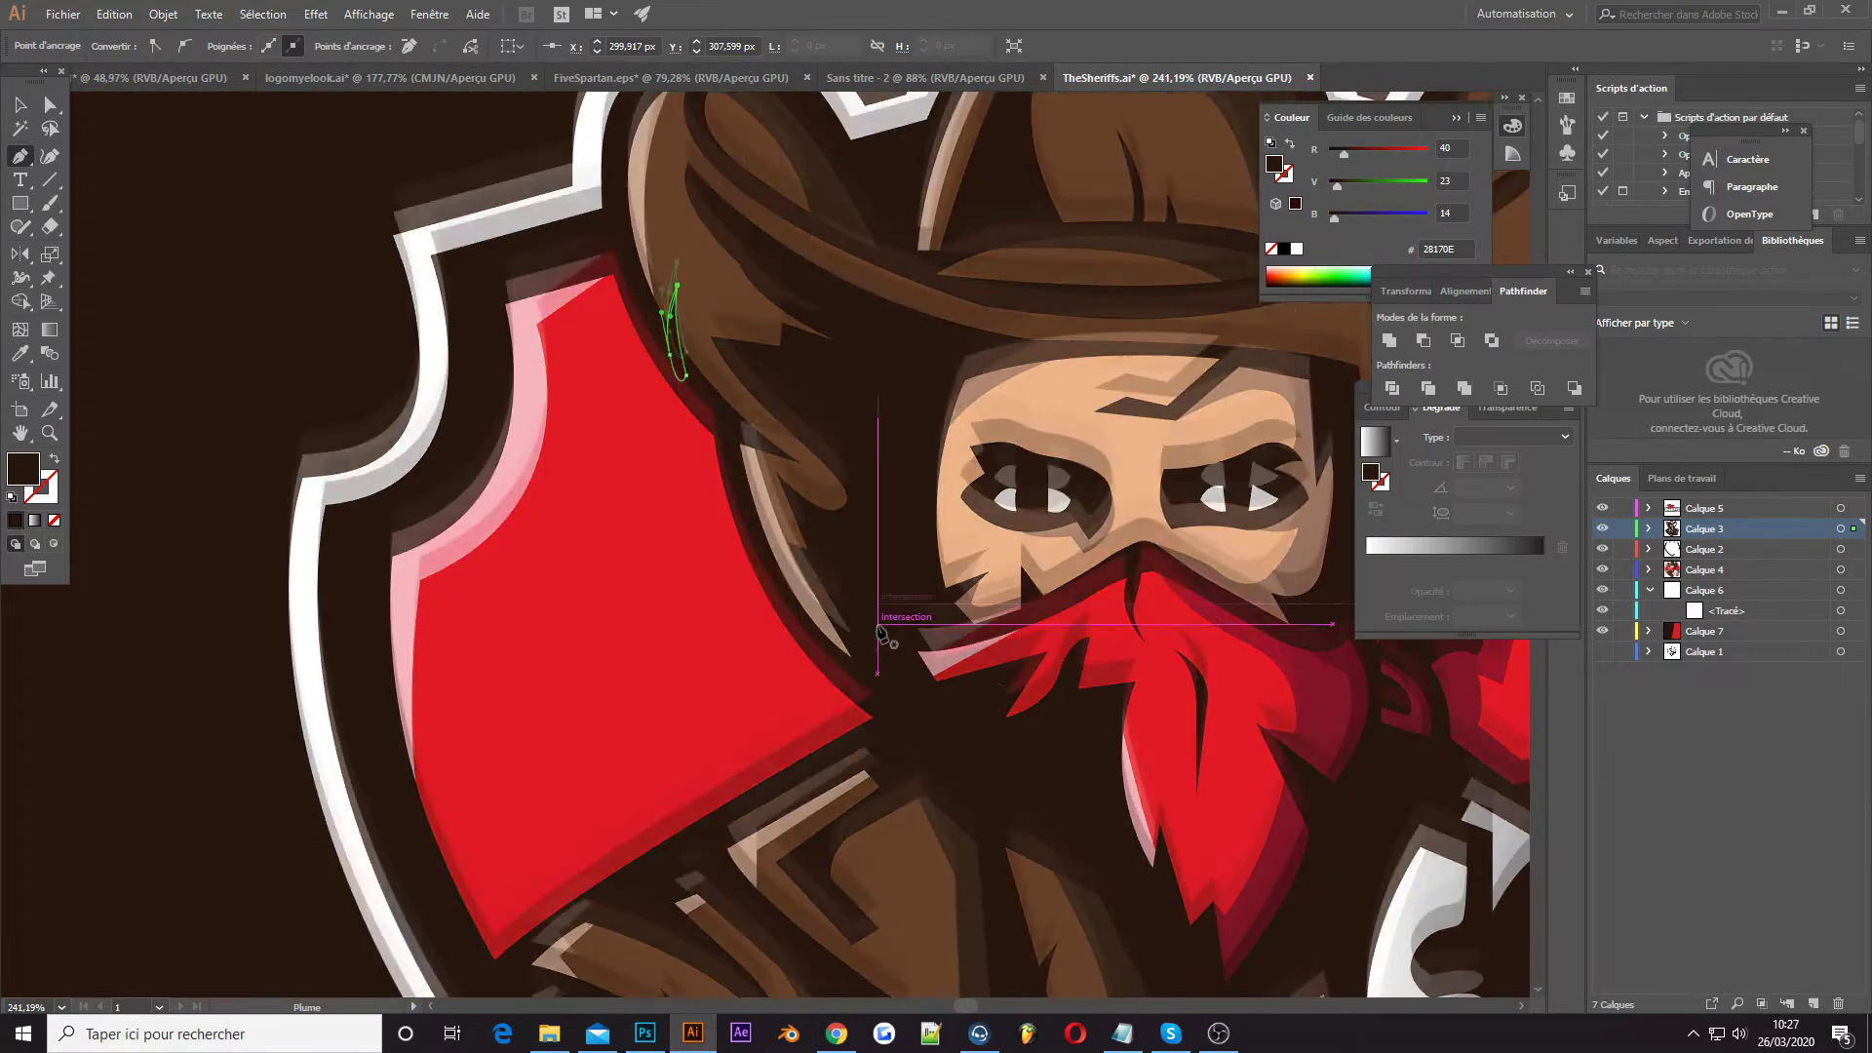
pyautogui.scroll(-3, 887, 627)
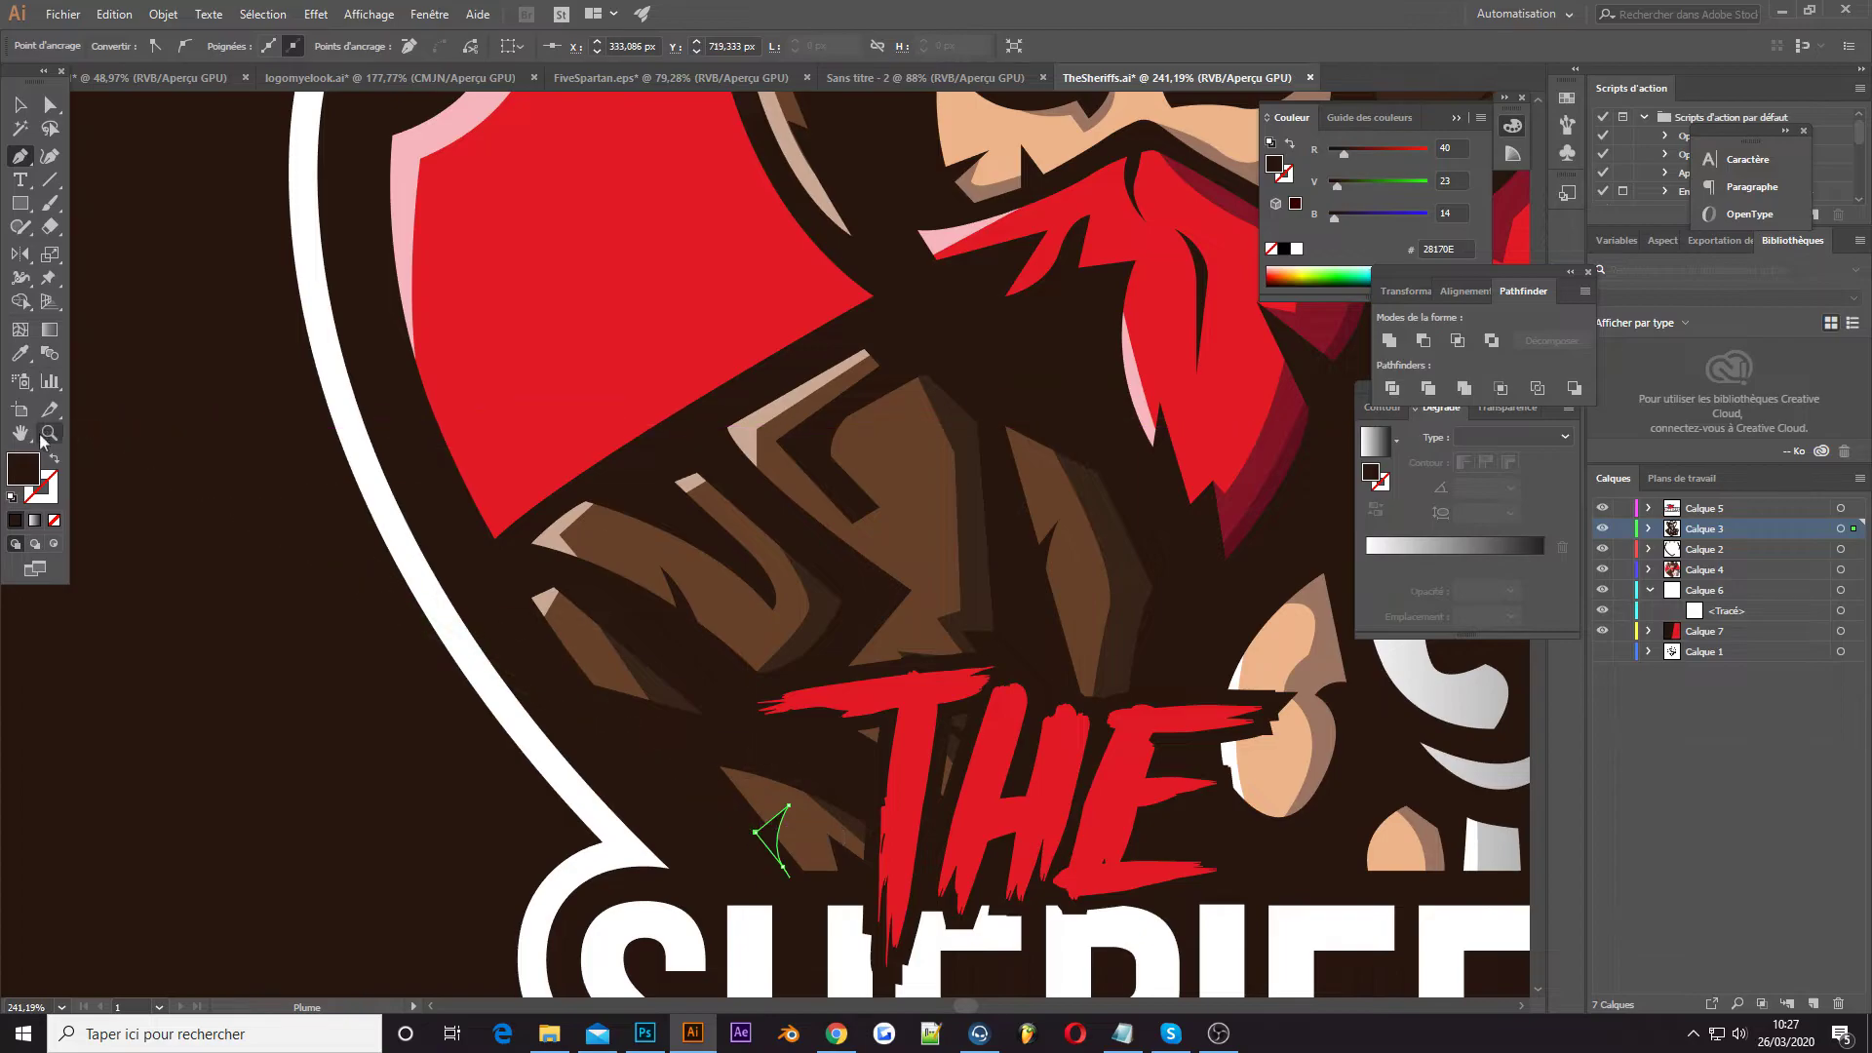
# Undo a stray path on the white shield outline and zoom in on the revolver
pyautogui.click(49, 433)
pyautogui.hotkey('ctrl', '0')
pyautogui.scroll(5, 878, 546)
pyautogui.click(1021, 377)
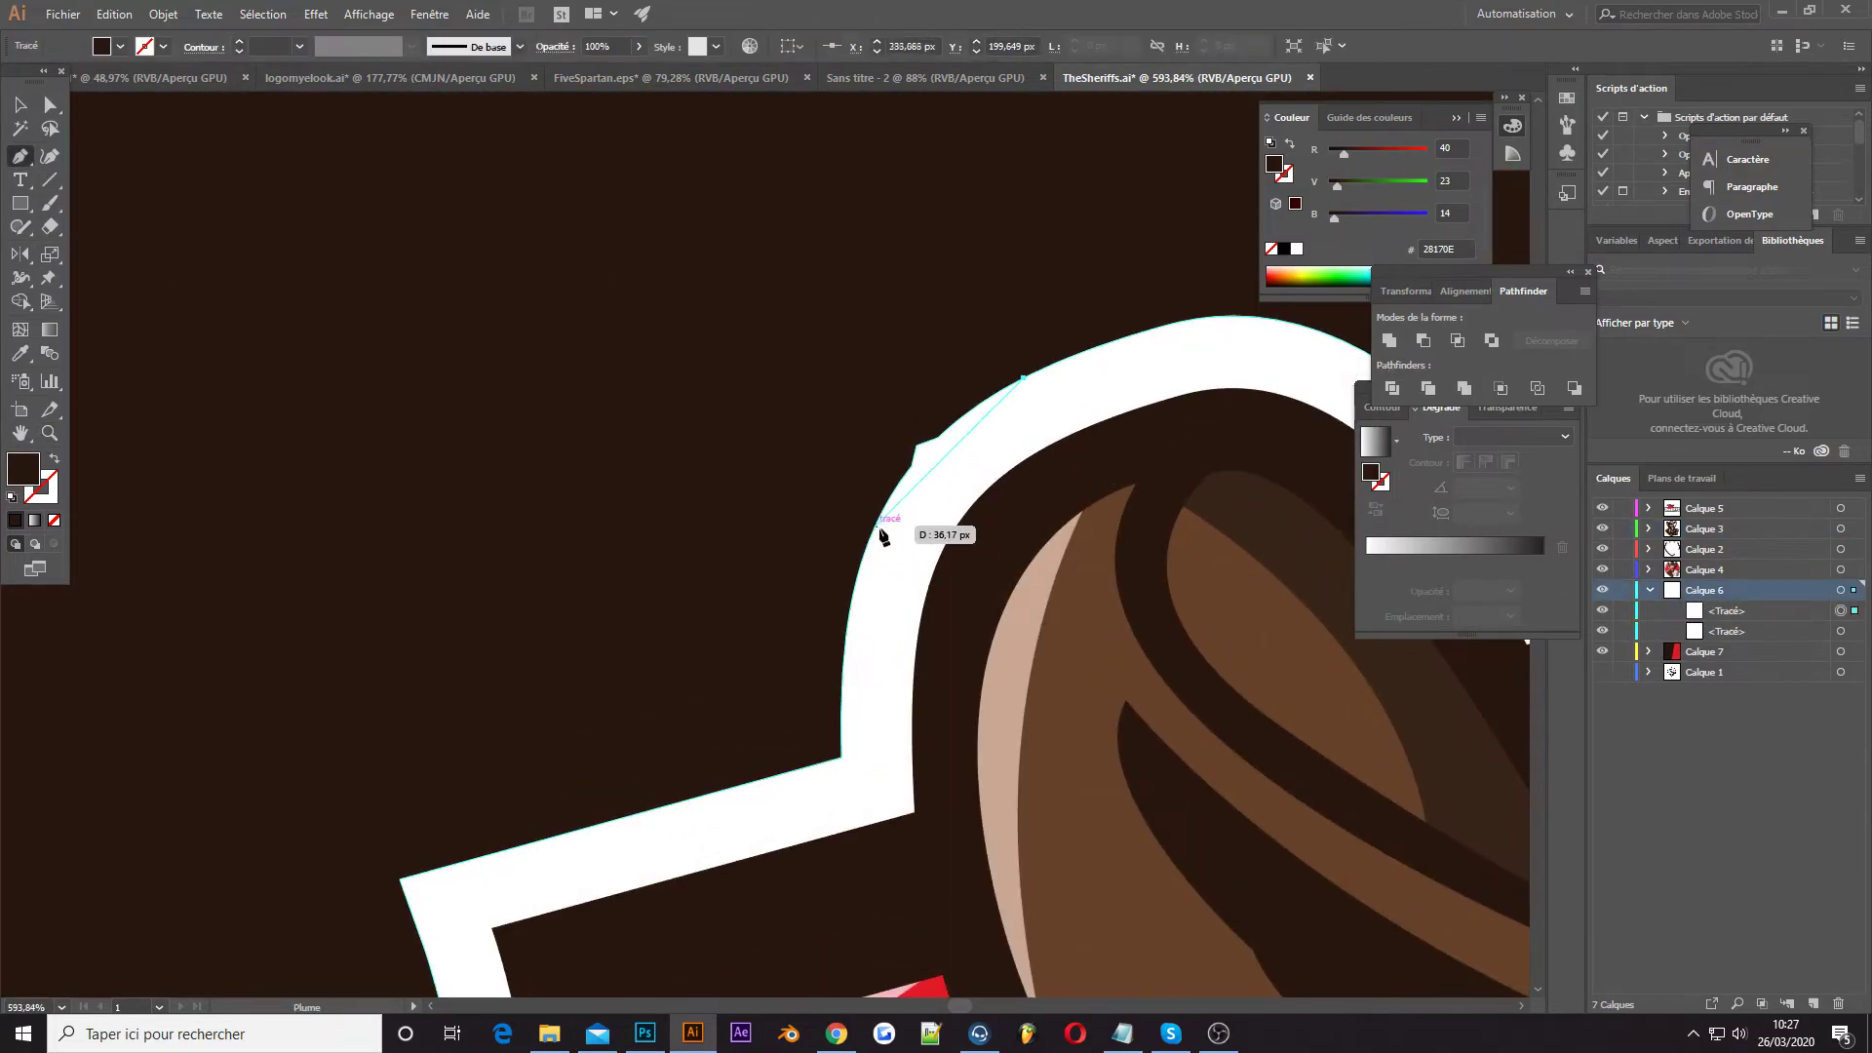
pyautogui.hotkey('ctrl', 'z')
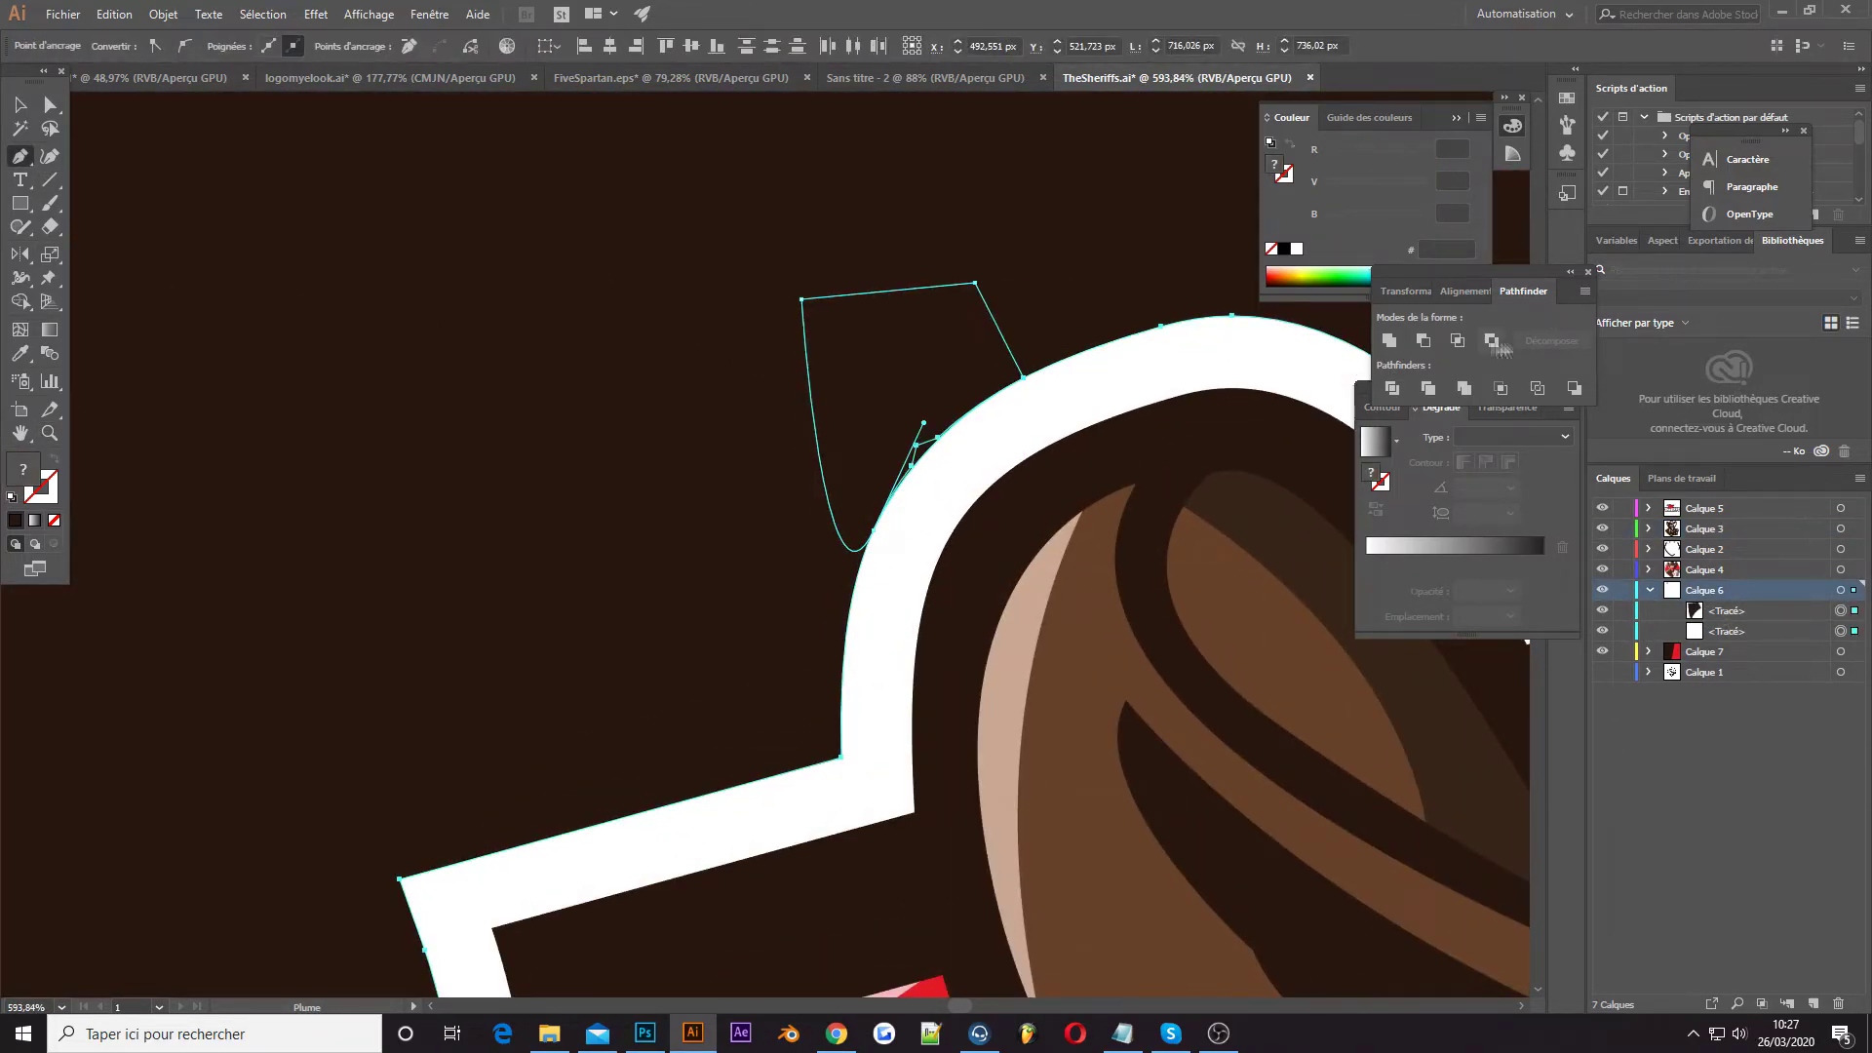
pyautogui.hotkey('ctrl', 'z')
pyautogui.press('v')
pyautogui.hotkey('ctrl', '0')
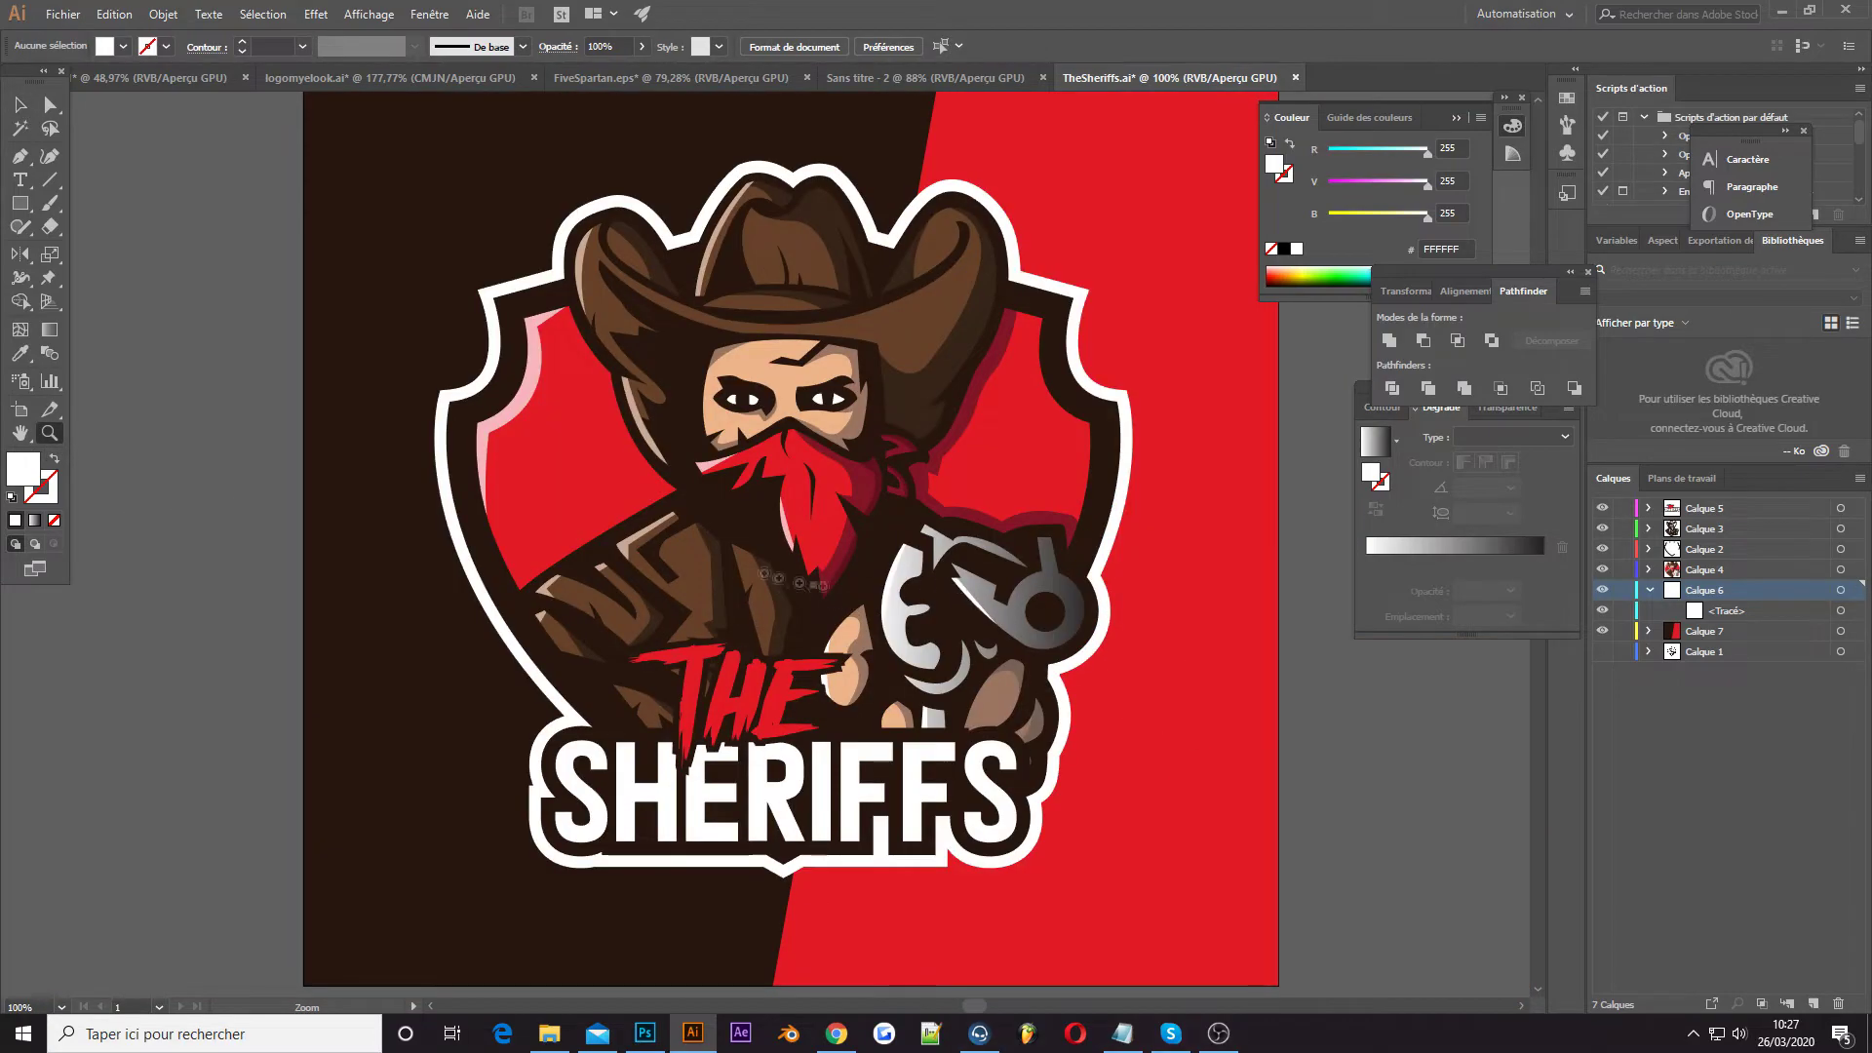
pyautogui.moveTo(953, 605); pyautogui.dragTo(1033, 605)
pyautogui.hotkey('shift', '`')
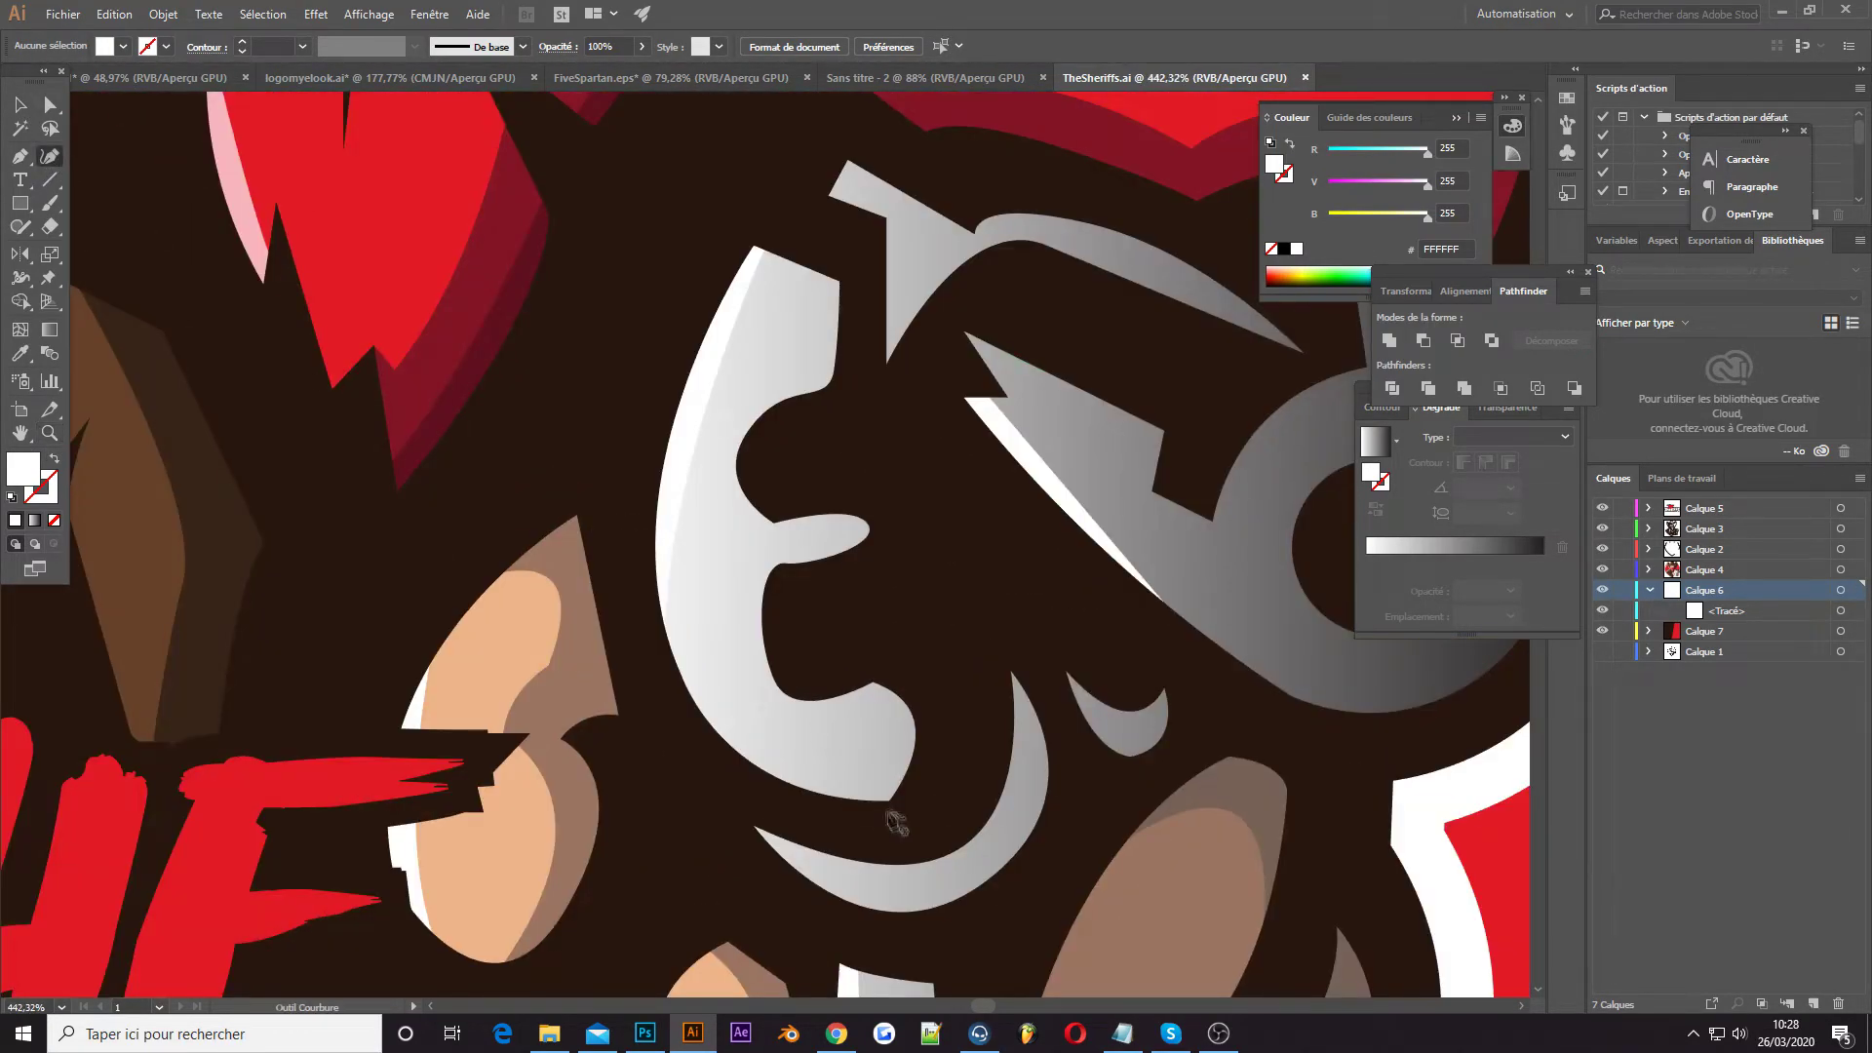
# Drag anchors and curves of the revolver's 3-shaped cylinder piece to reshape it
pyautogui.click(914, 719)
pyautogui.moveTo(915, 718); pyautogui.dragTo(917, 756)
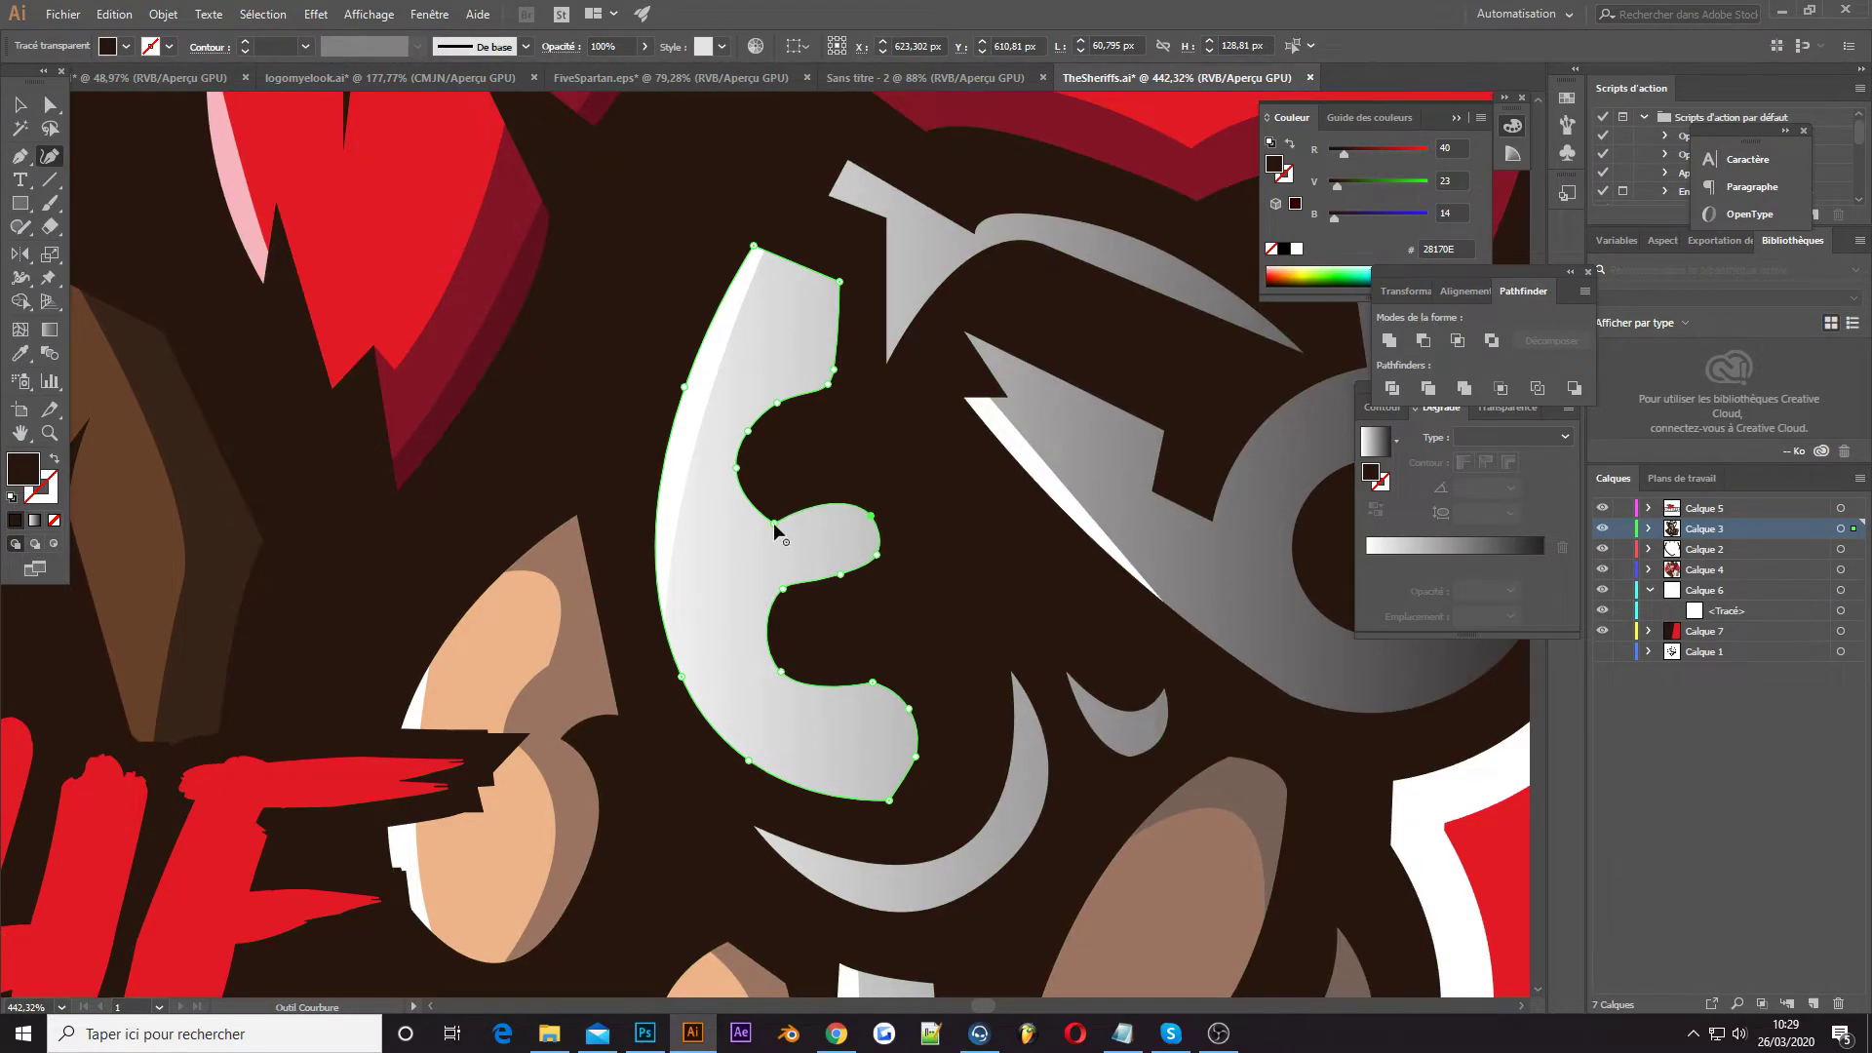
pyautogui.moveTo(868, 531); pyautogui.dragTo(766, 511)
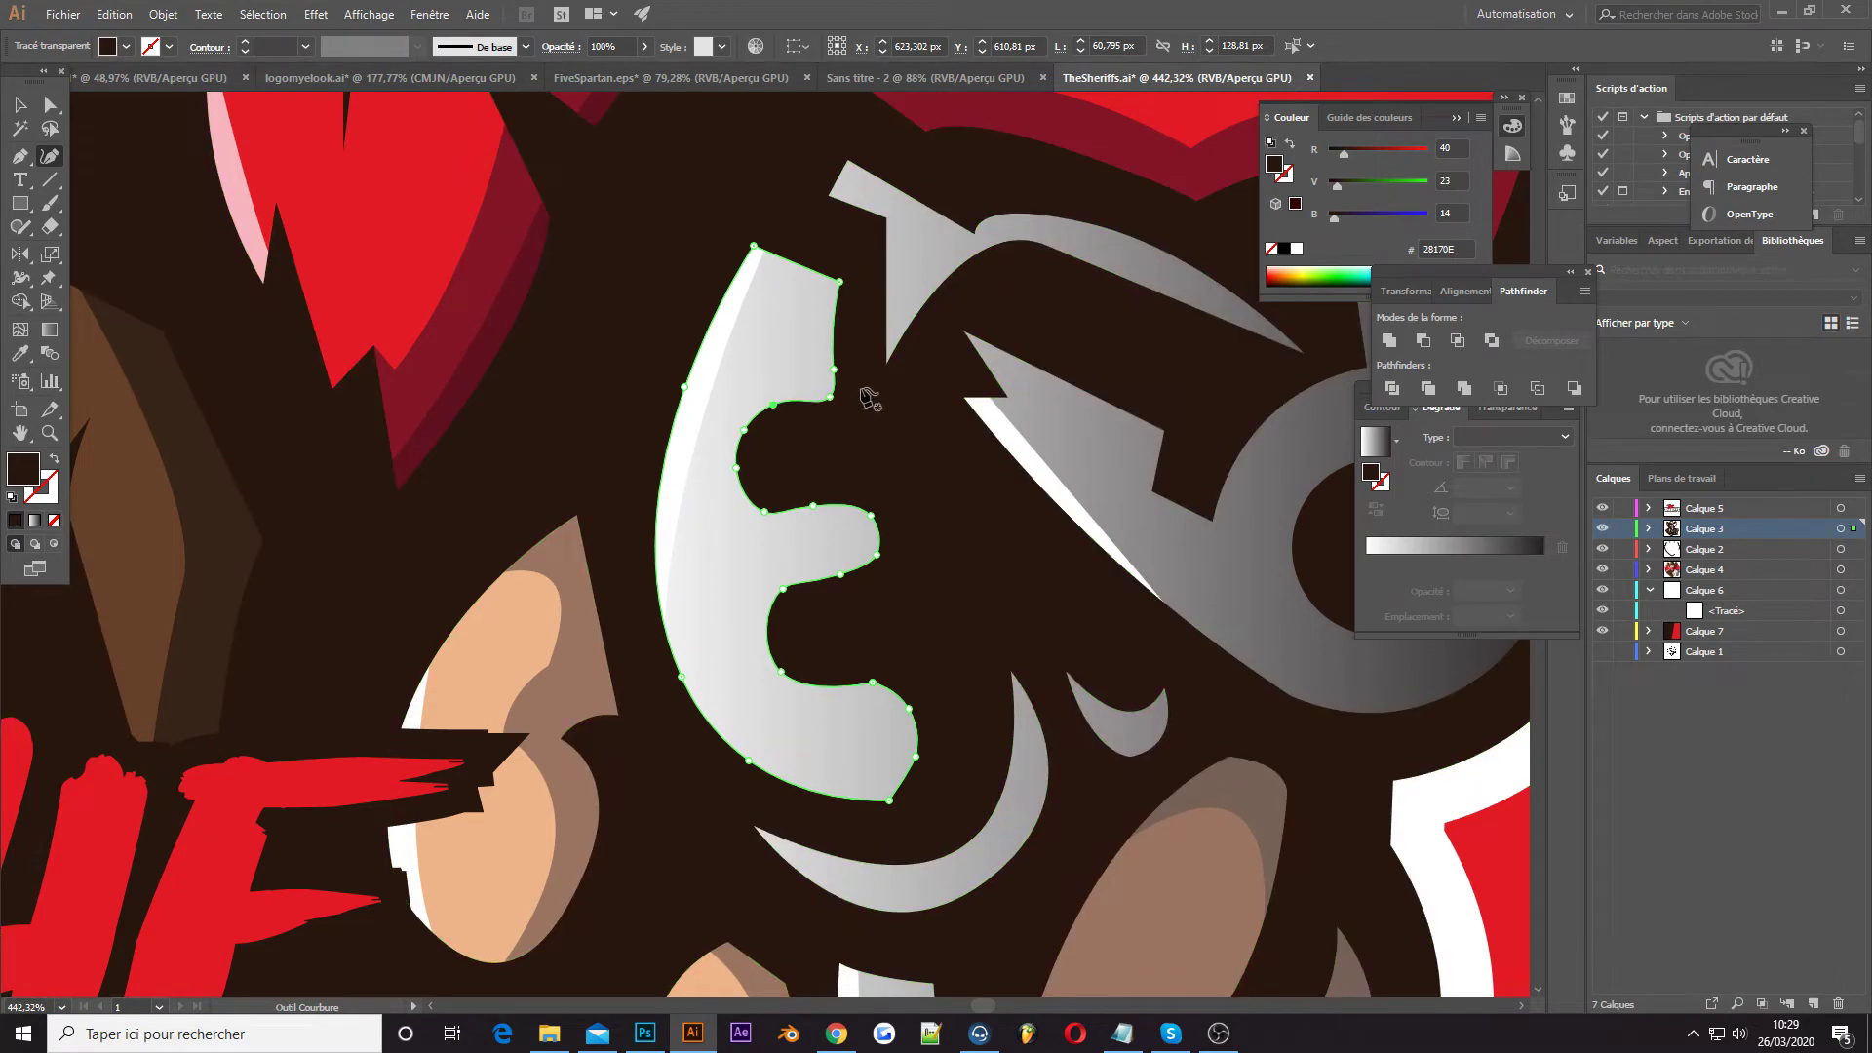
pyautogui.moveTo(915, 757); pyautogui.dragTo(889, 791)
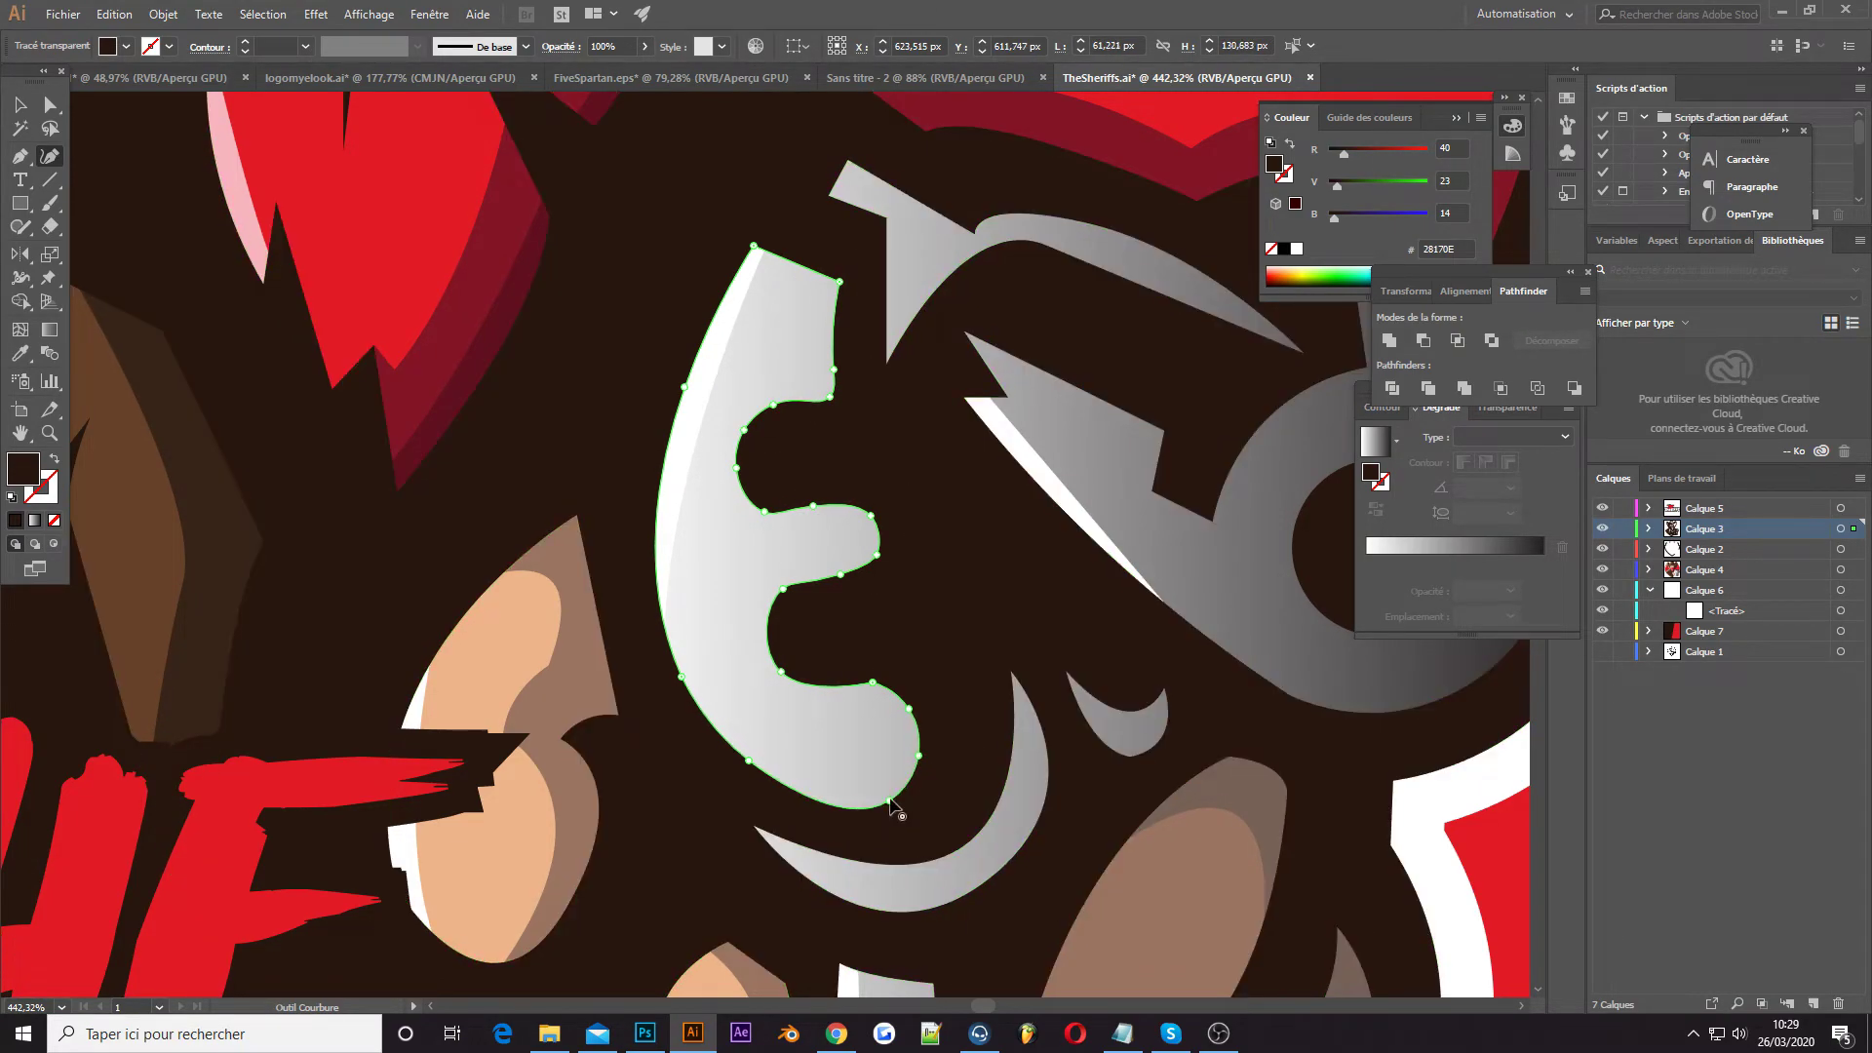
pyautogui.scroll(2, 834, 495)
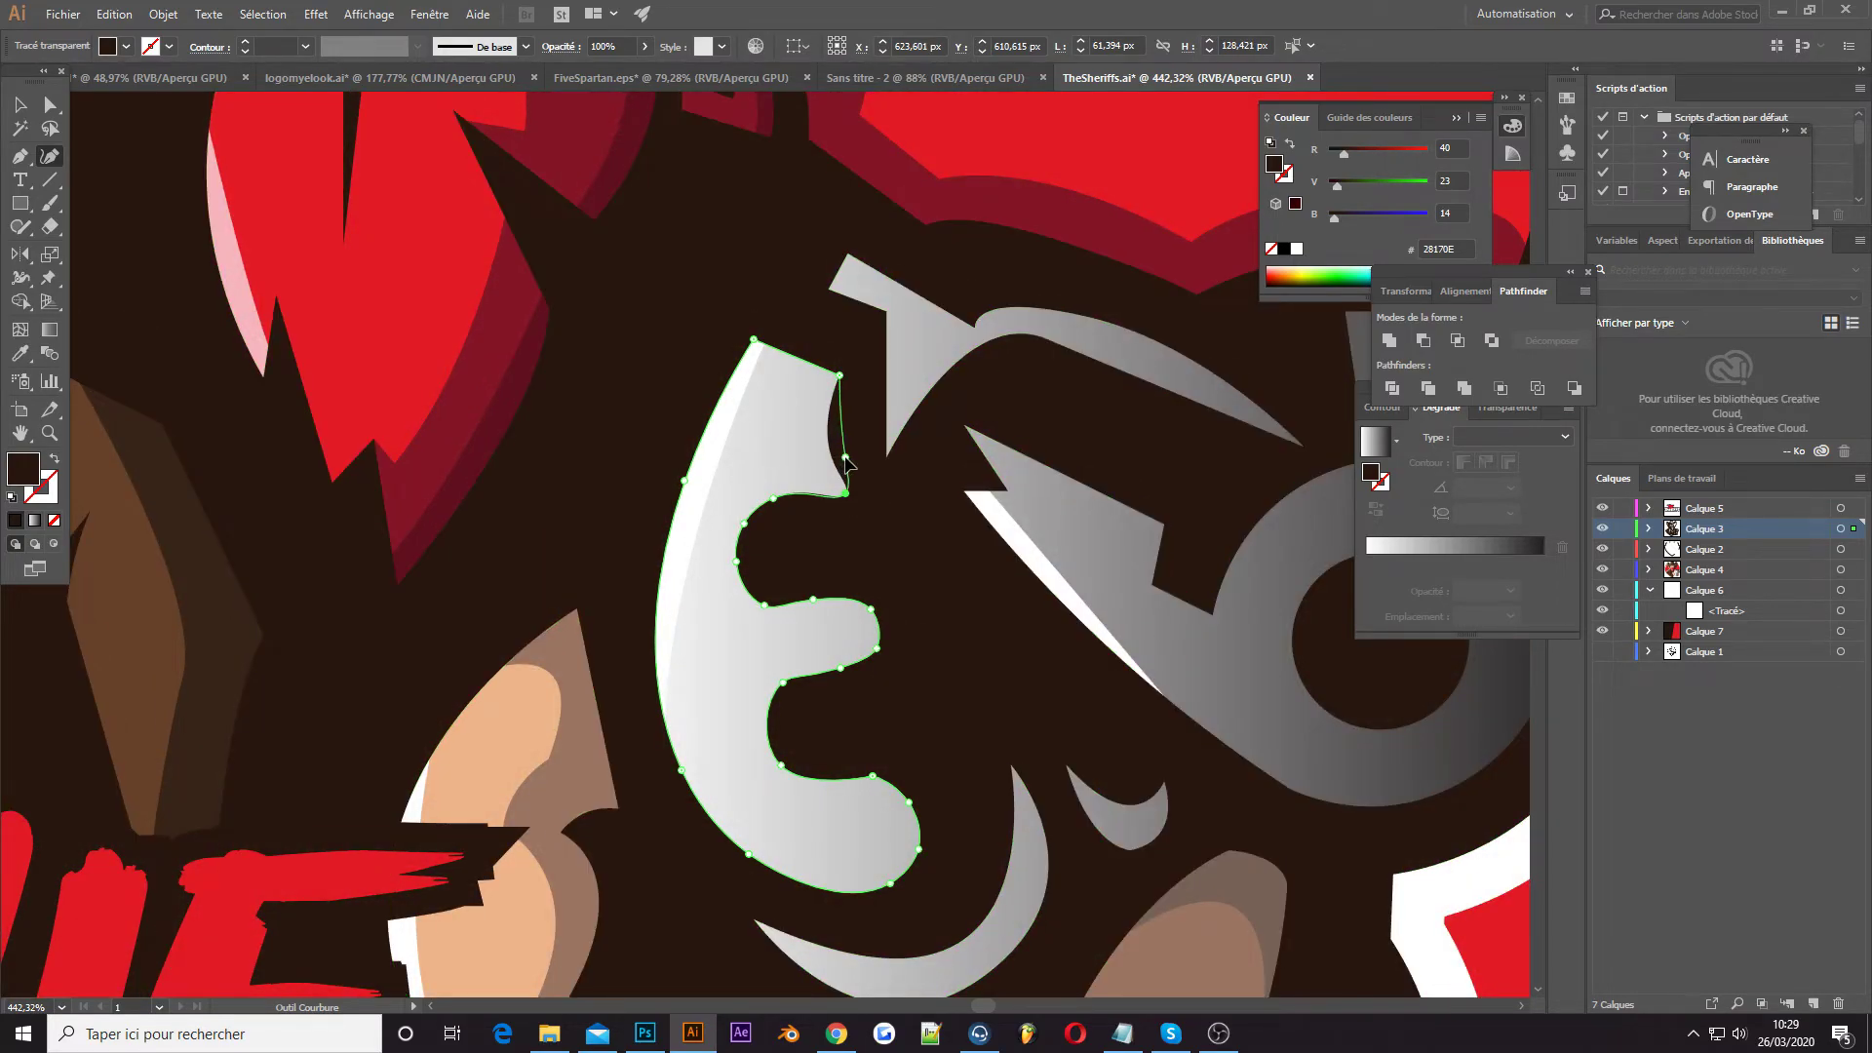
# Add a point, smooth the inner curve and lower the top corner of the 3-shaped piece
pyautogui.click(757, 407)
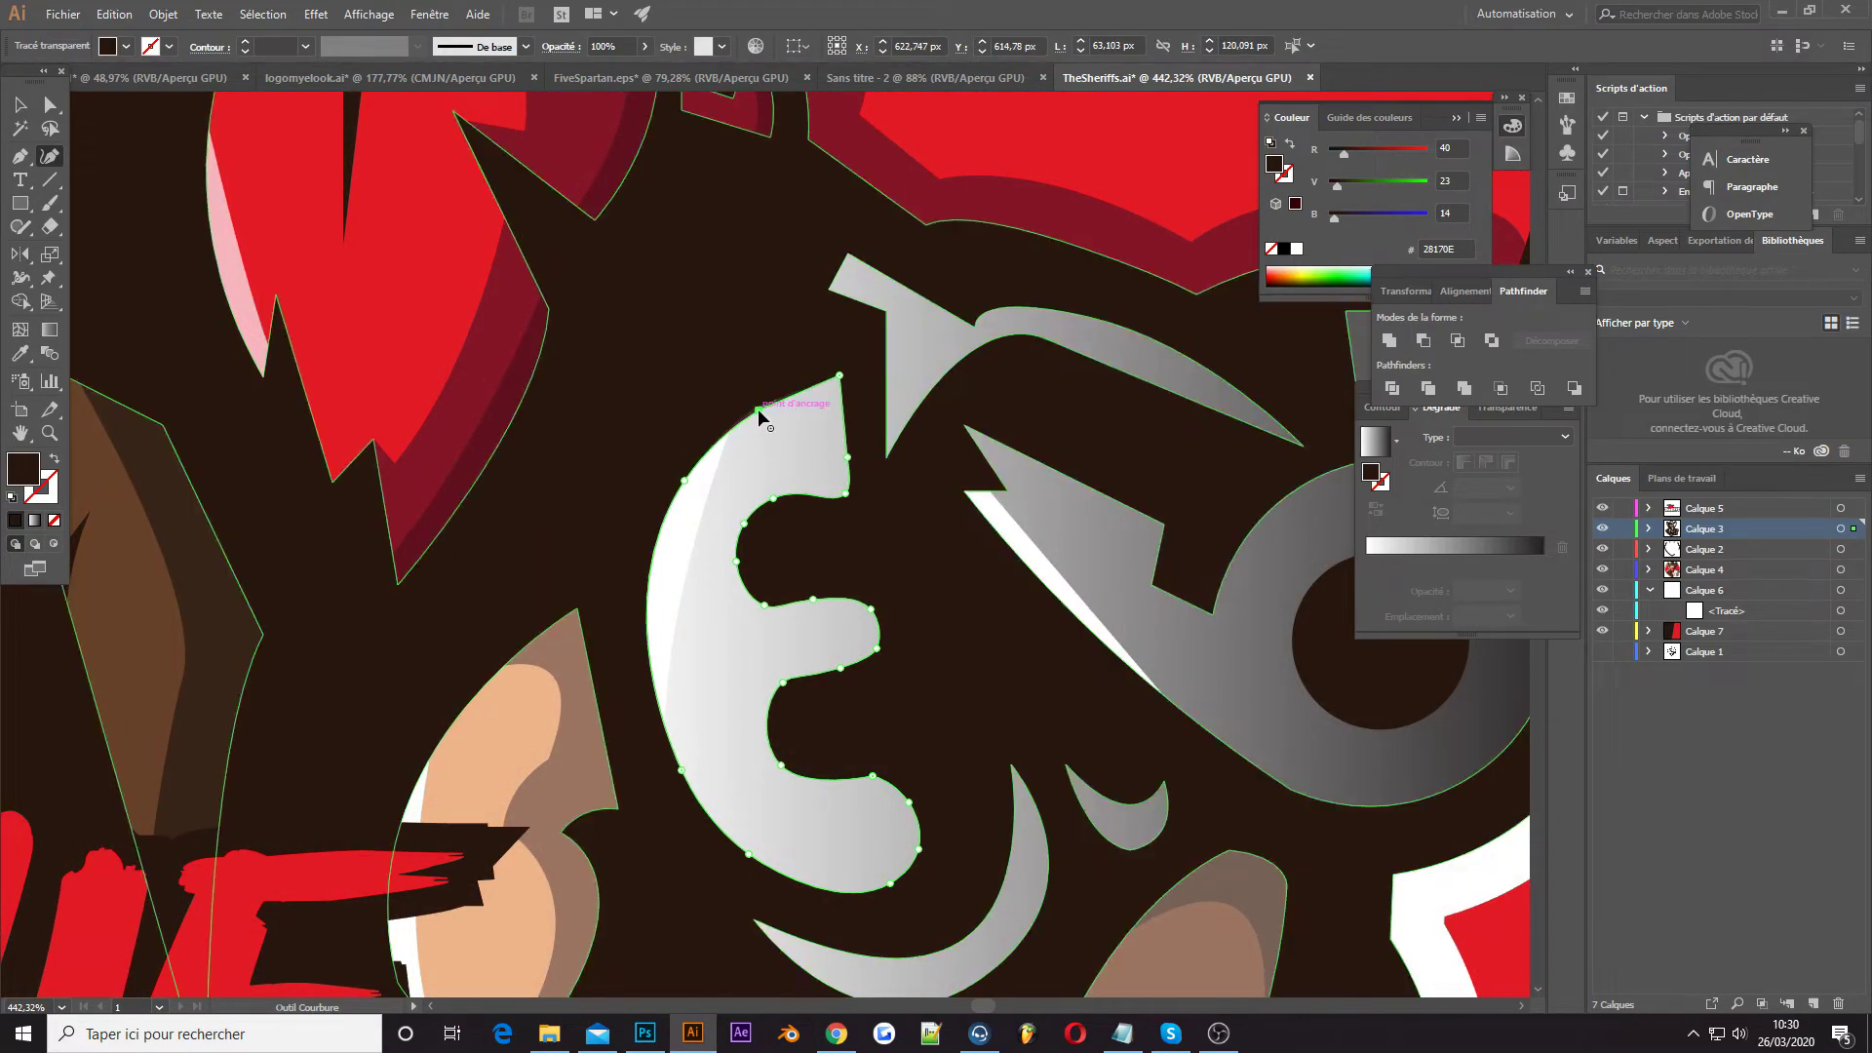
pyautogui.moveTo(783, 682); pyautogui.dragTo(782, 689)
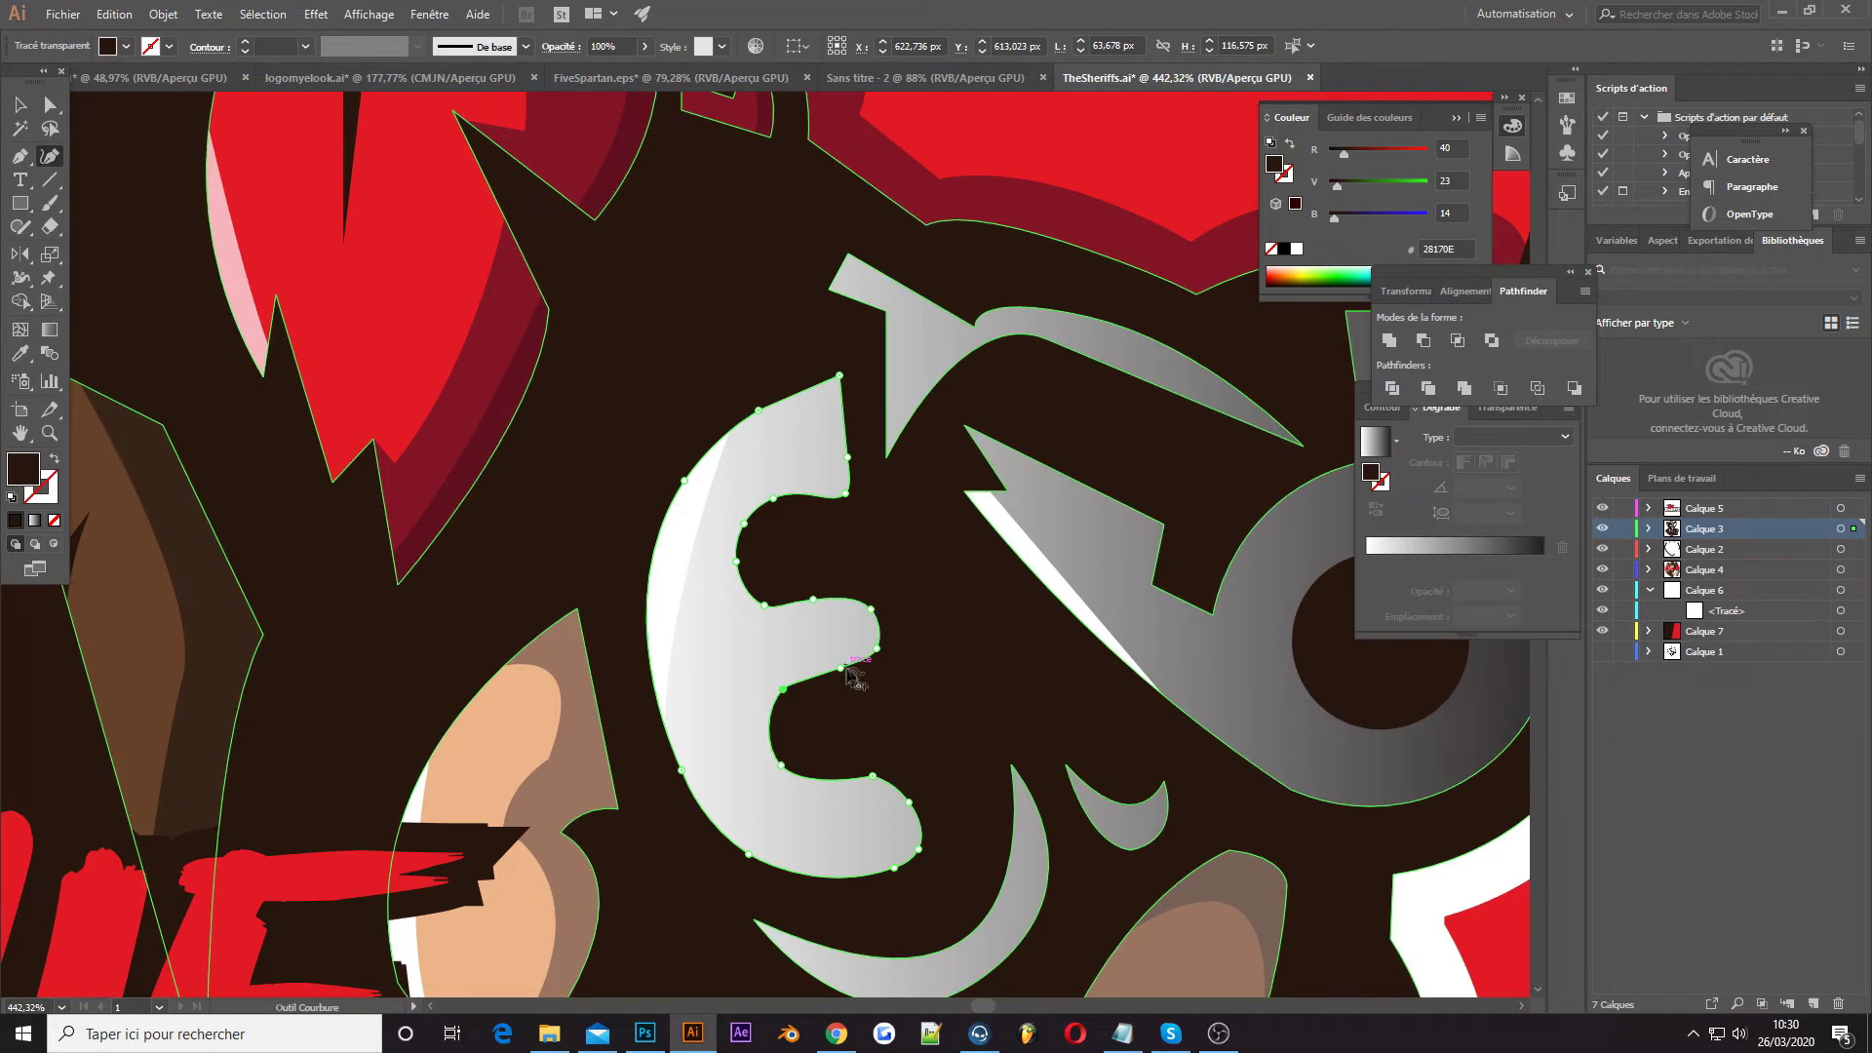
pyautogui.click(878, 651)
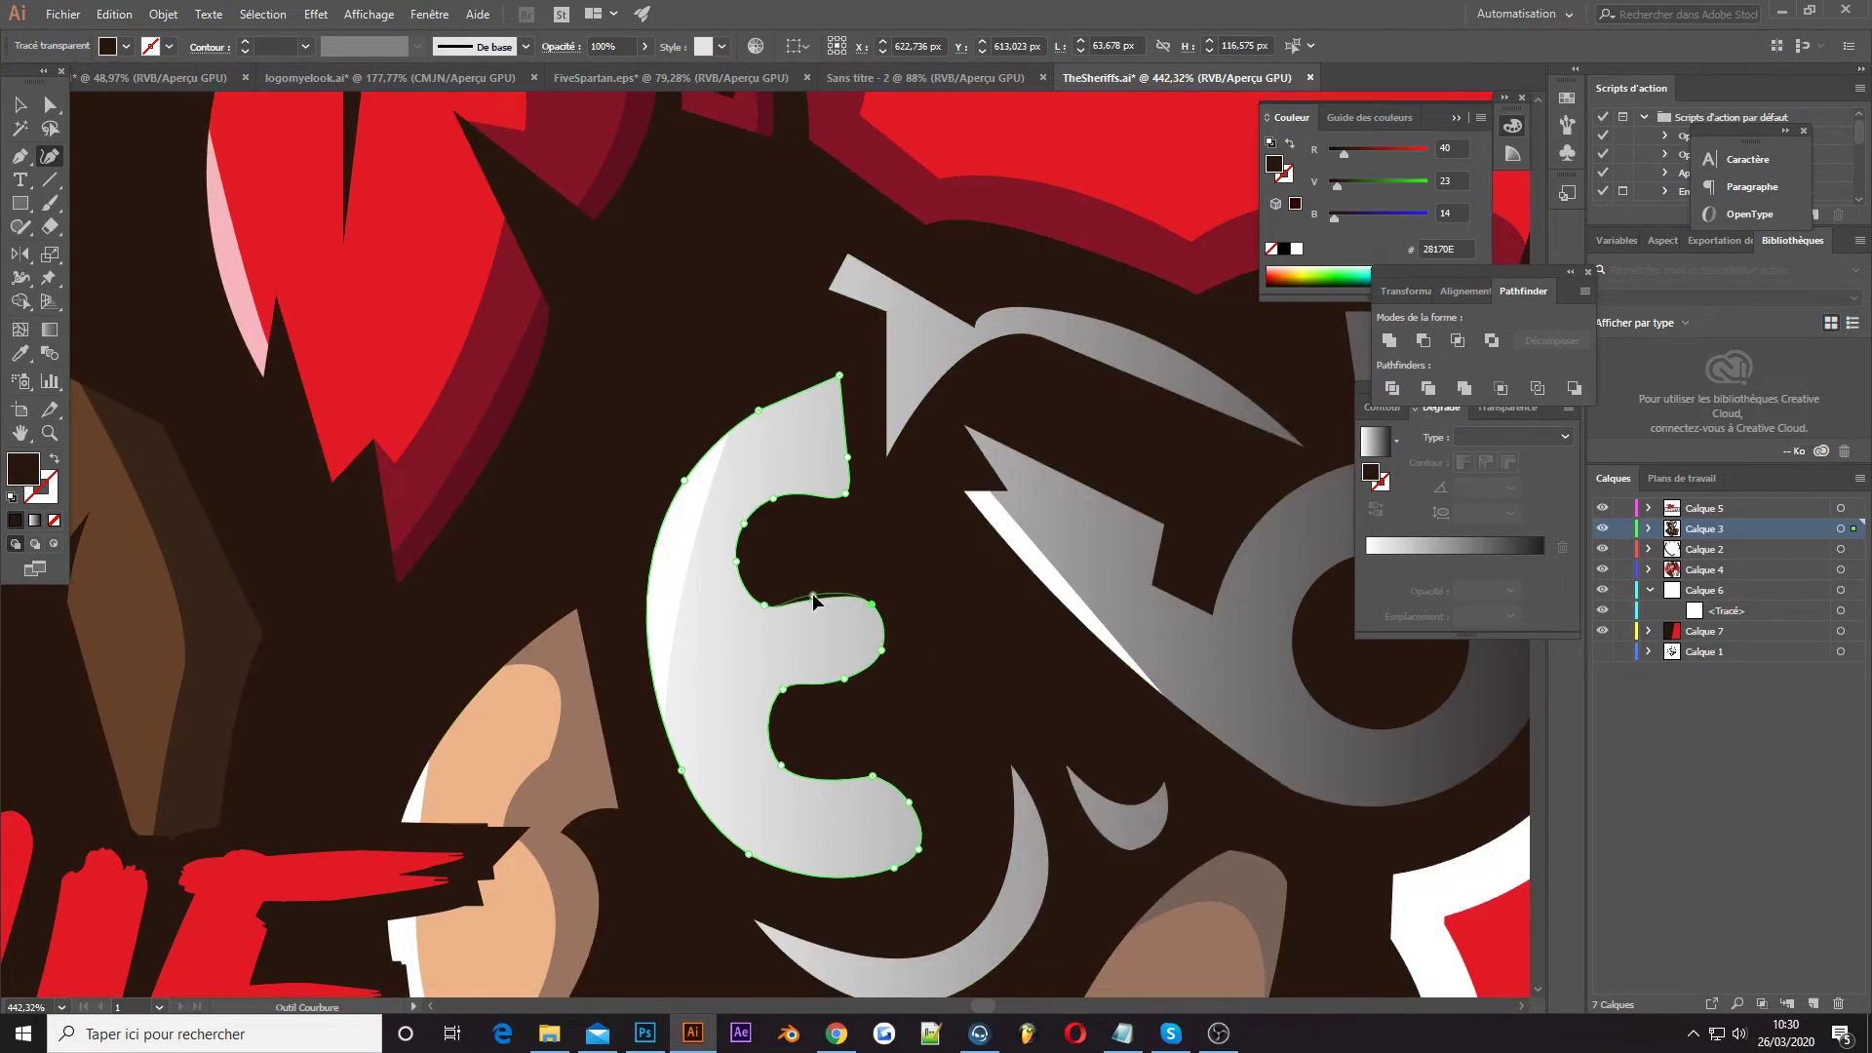
pyautogui.click(762, 606)
pyautogui.moveTo(839, 379); pyautogui.dragTo(840, 391)
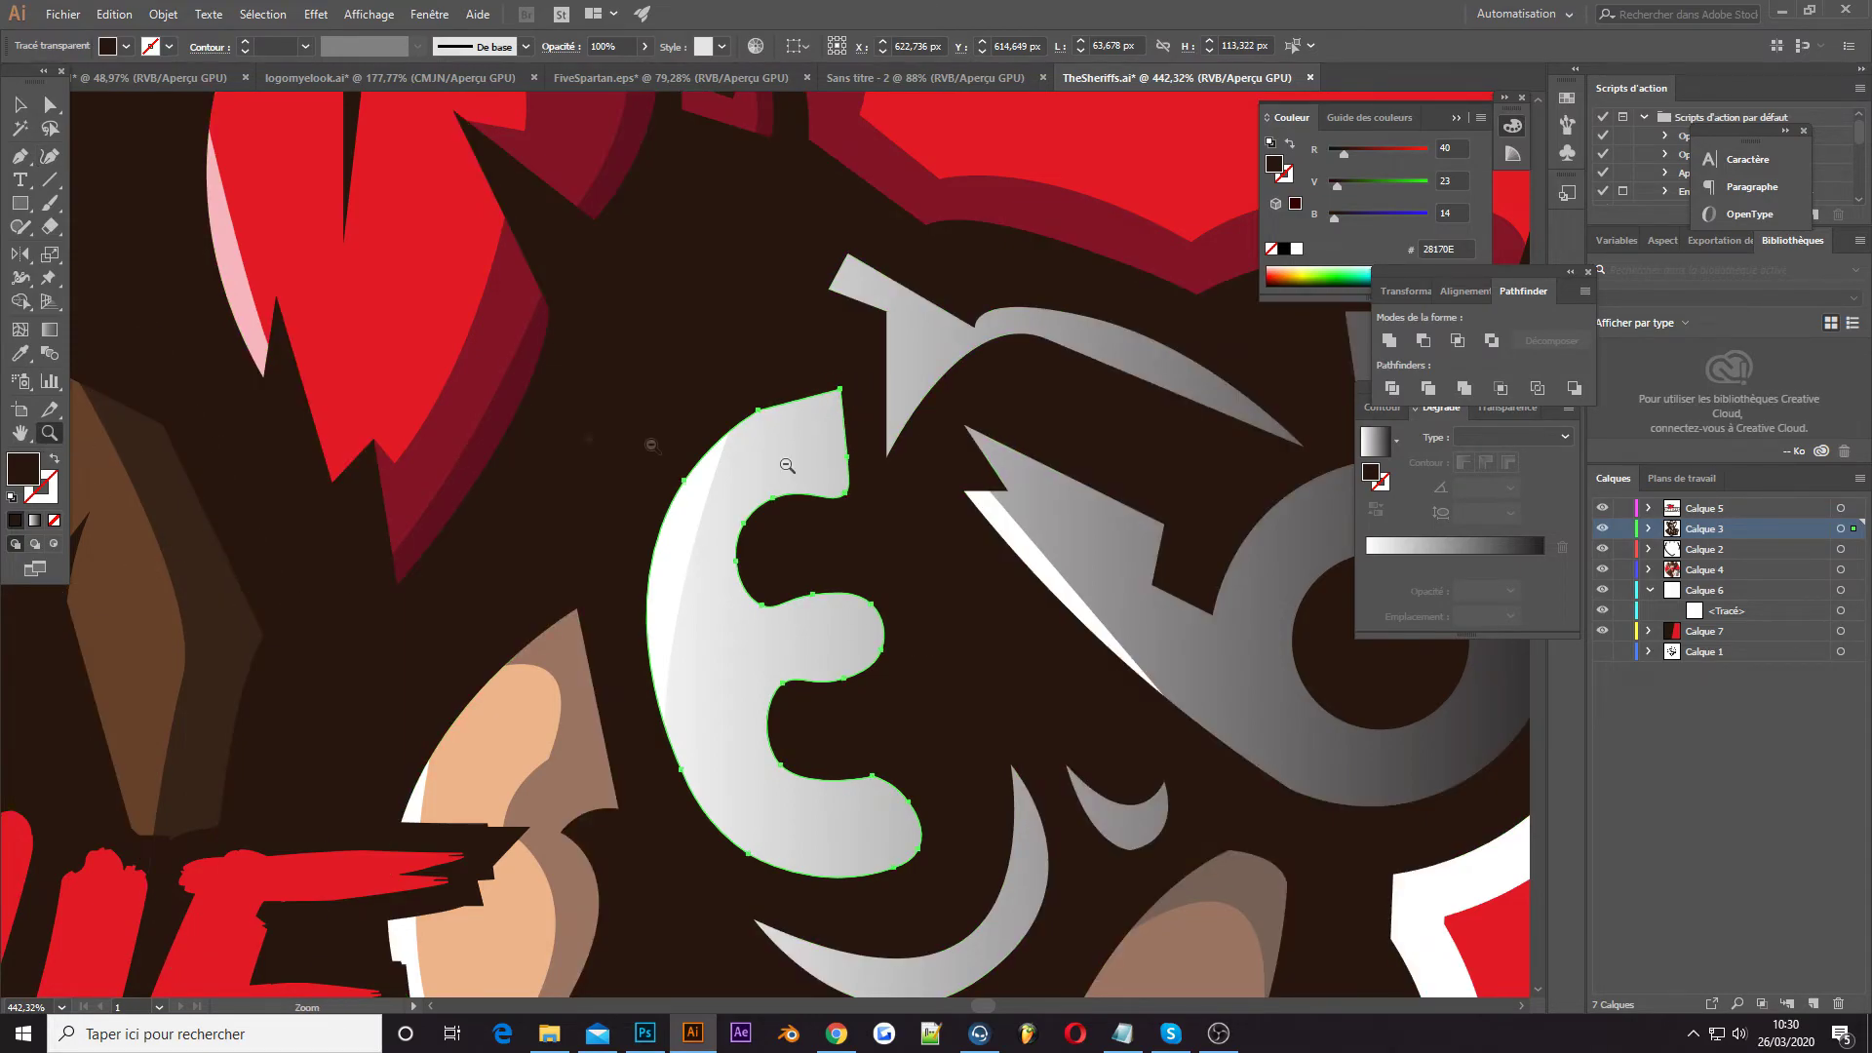
pyautogui.hotkey('ctrl', '0')
# Zoom in on the revolver's curved hammer and add a point on its lower edge
pyautogui.moveTo(819, 497); pyautogui.dragTo(907, 585)
pyautogui.hotkey('shift', '`')
pyautogui.click(817, 609)
pyautogui.click(1366, 754)
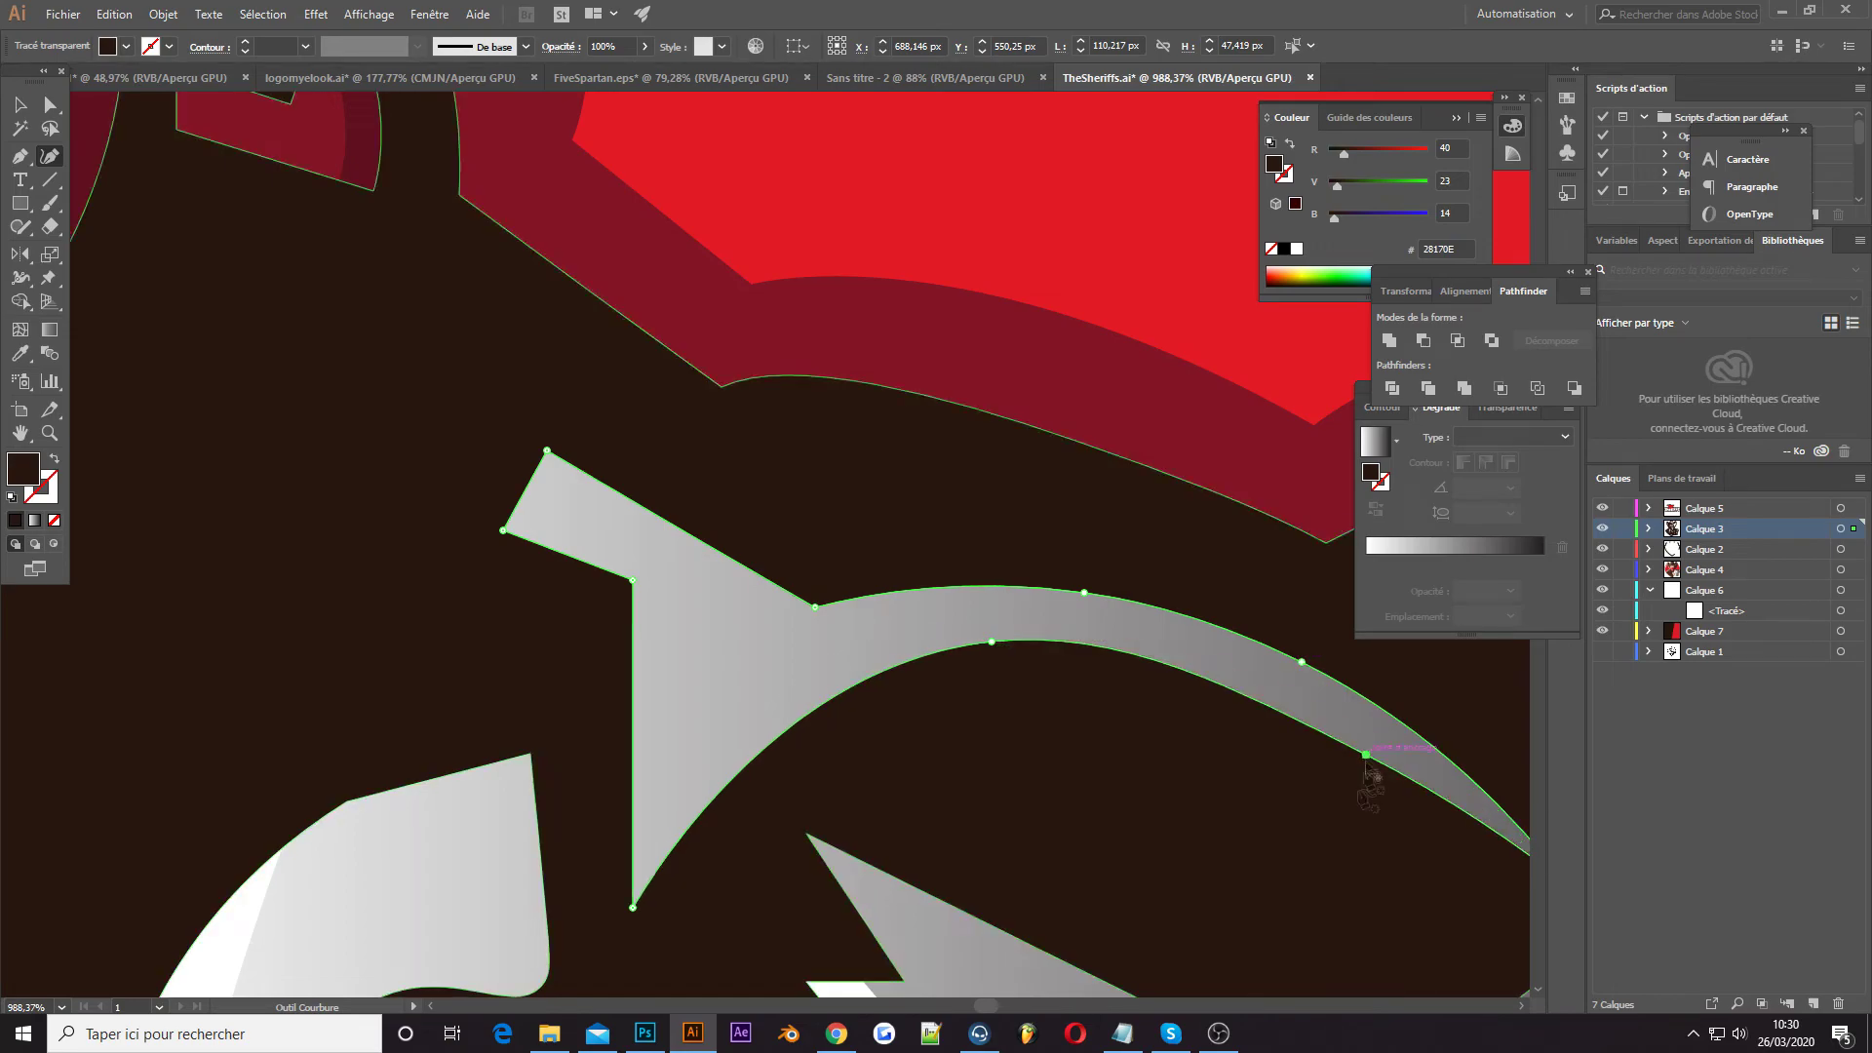
pyautogui.hscroll(3, 1365, 754)
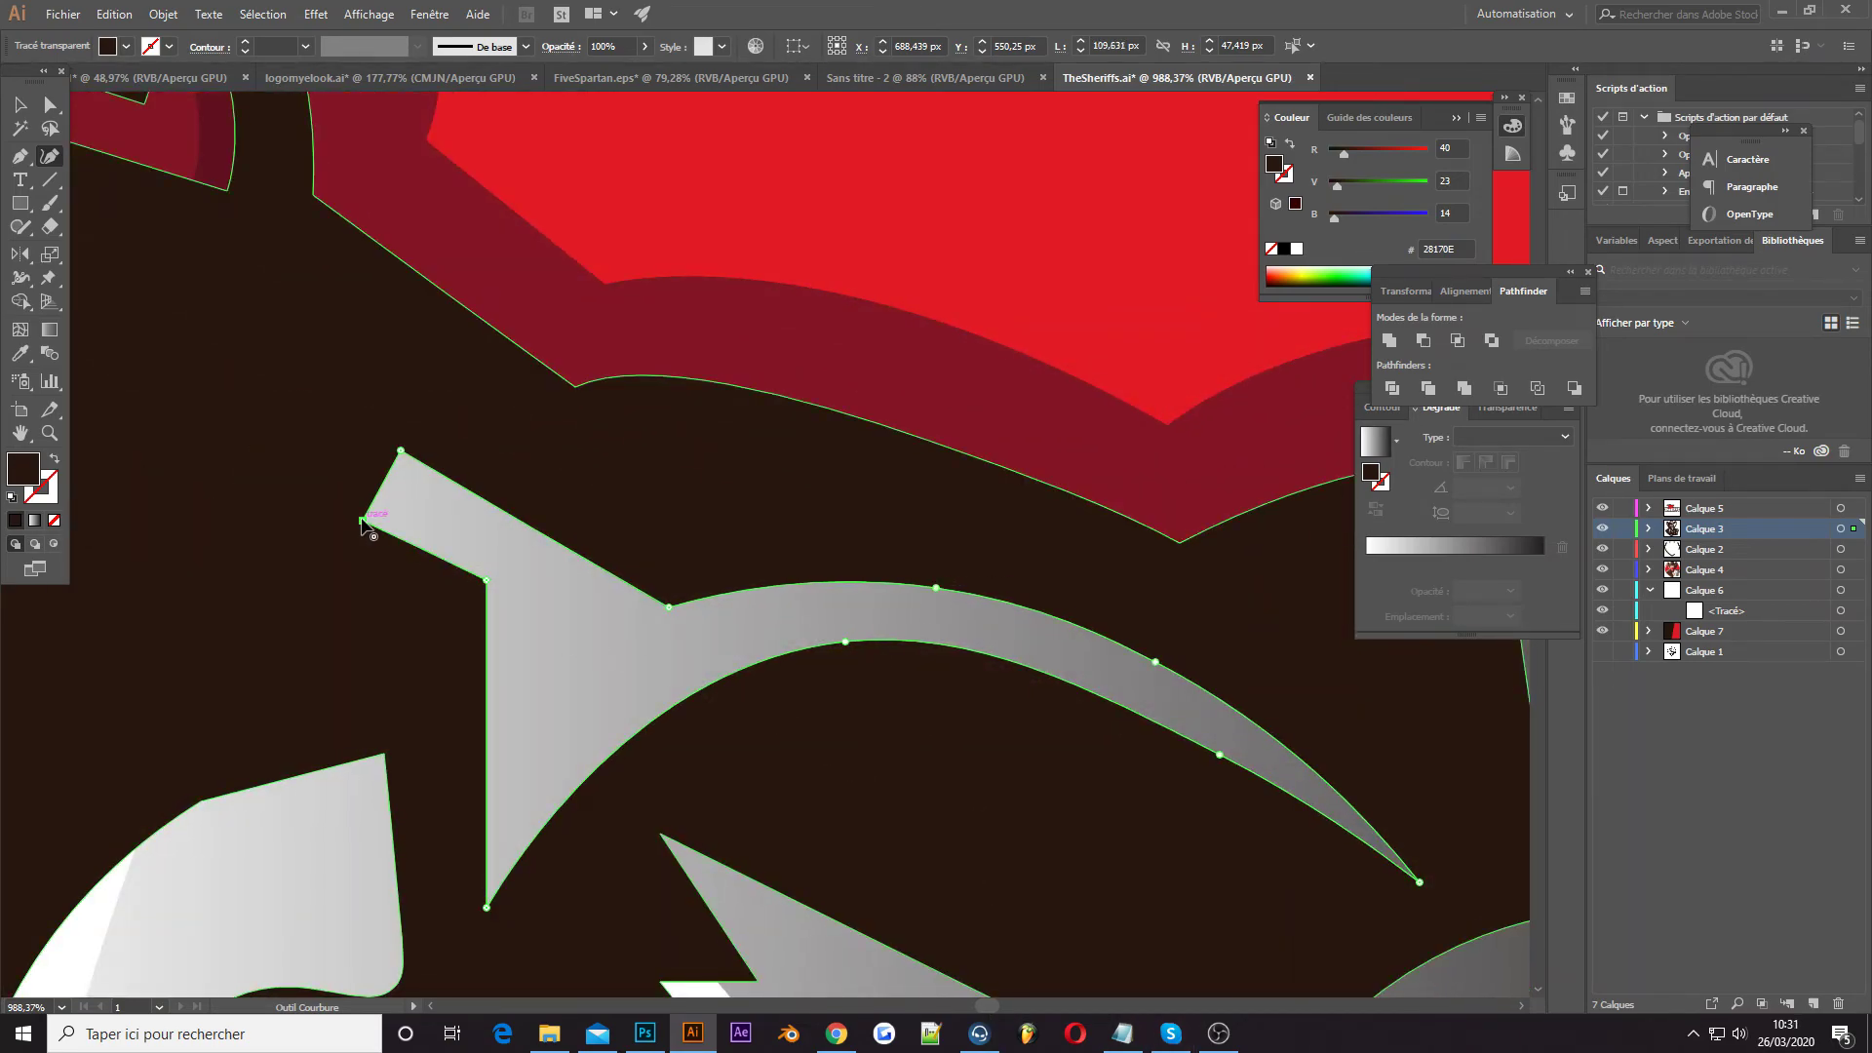
# Reframe the view on the revolver and lettering and start a curved pen line below the gun
pyautogui.press('z')
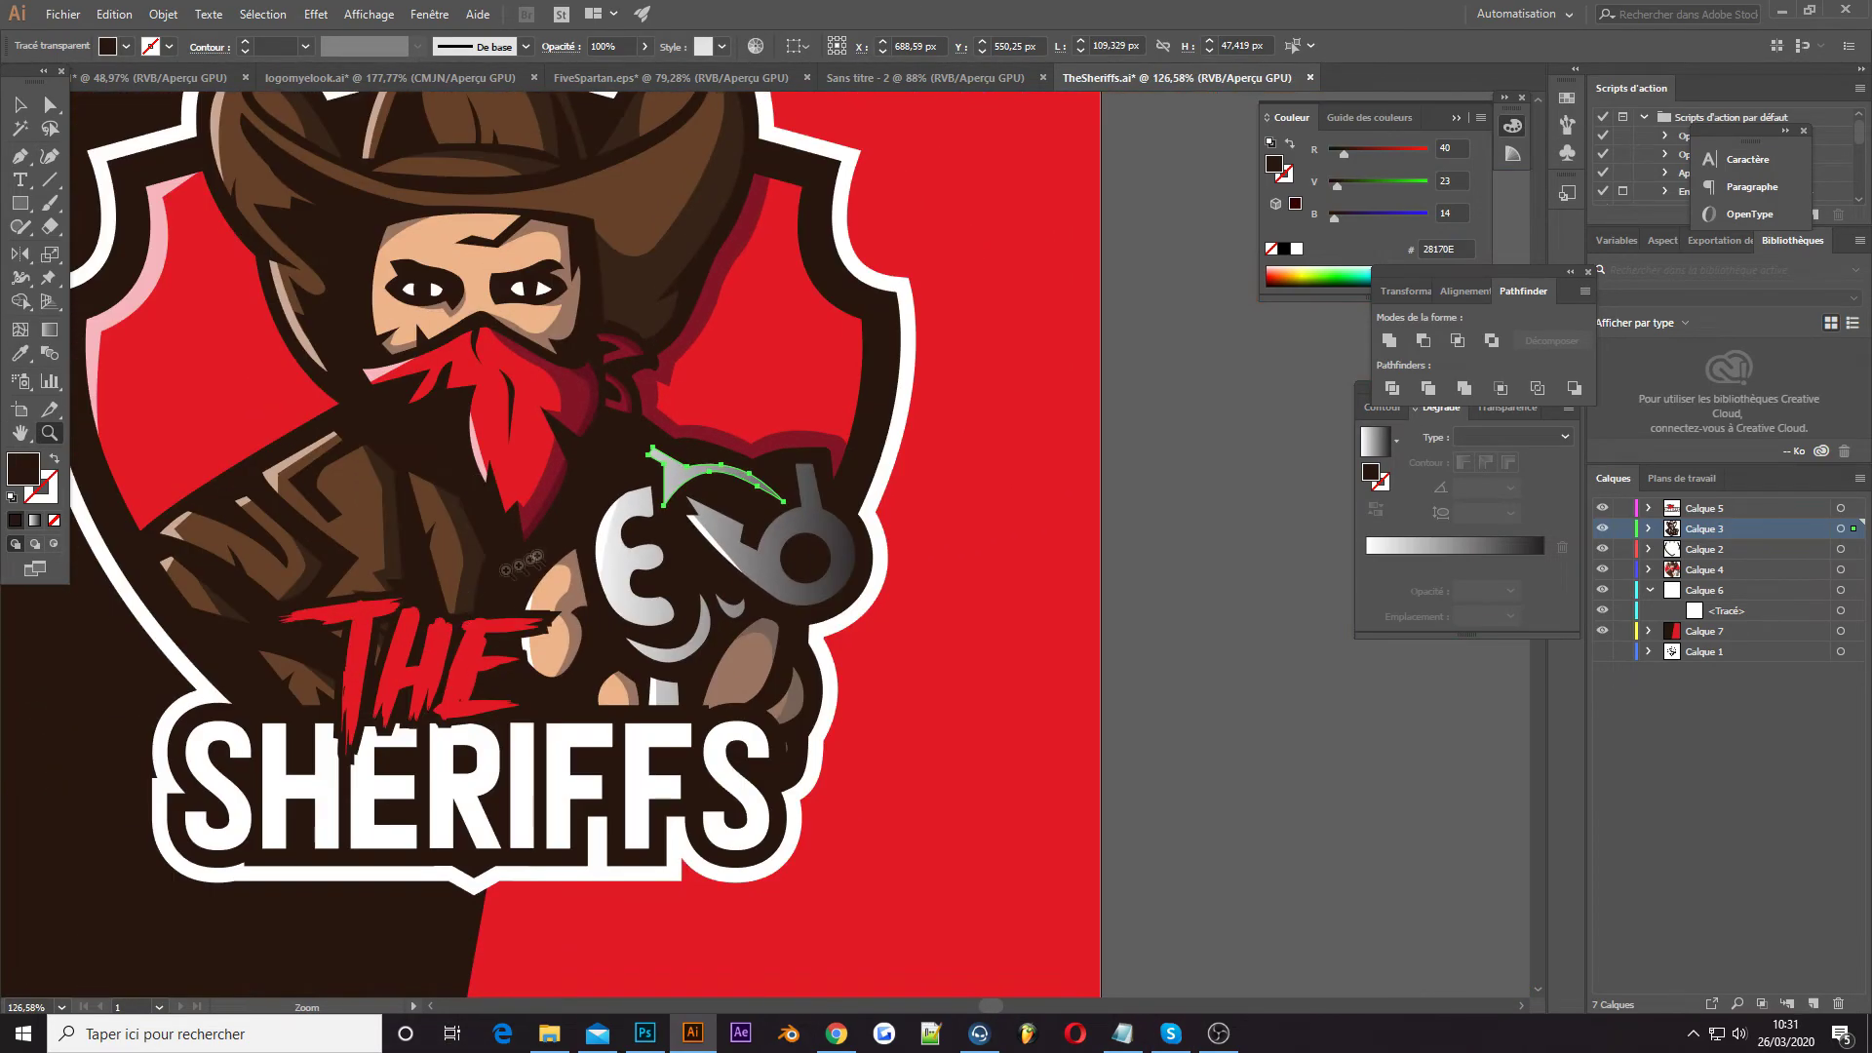
pyautogui.moveTo(1023, 605); pyautogui.dragTo(829, 604)
pyautogui.moveTo(1031, 723); pyautogui.dragTo(1218, 723)
pyautogui.press('p')
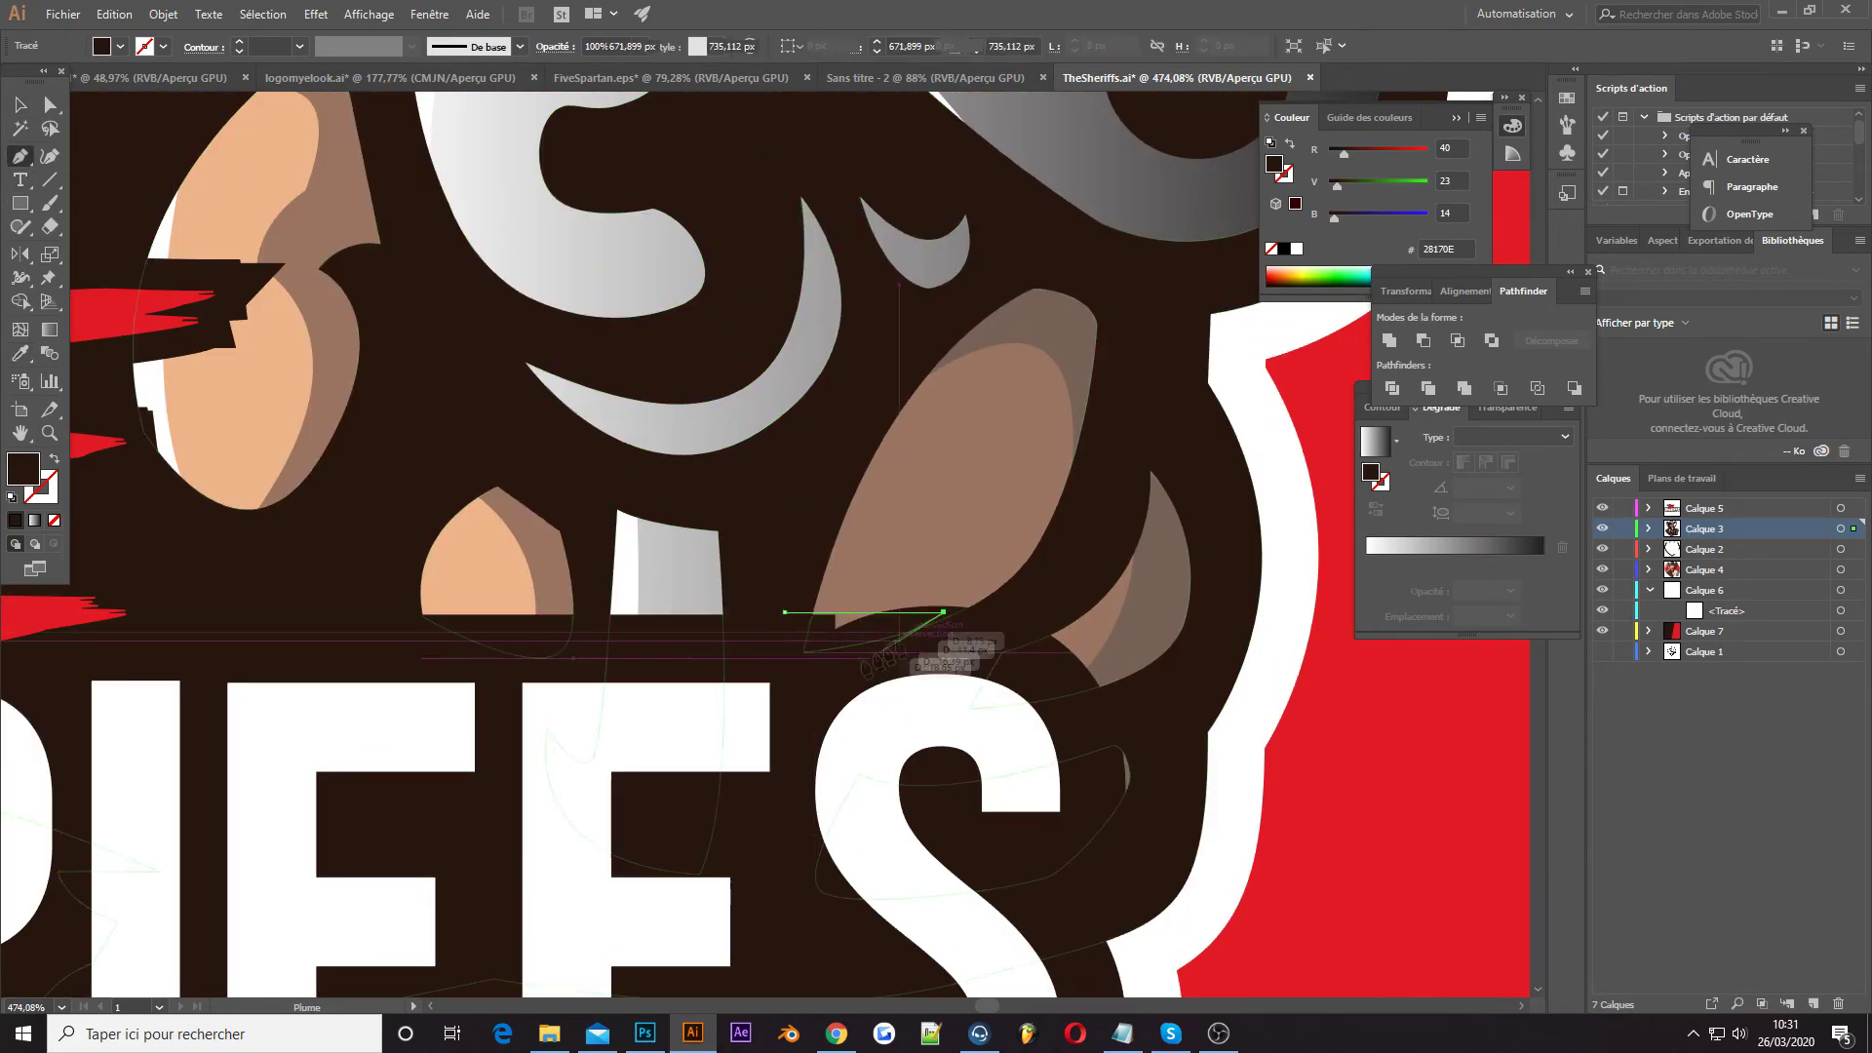
pyautogui.moveTo(1097, 773); pyautogui.dragTo(1101, 827)
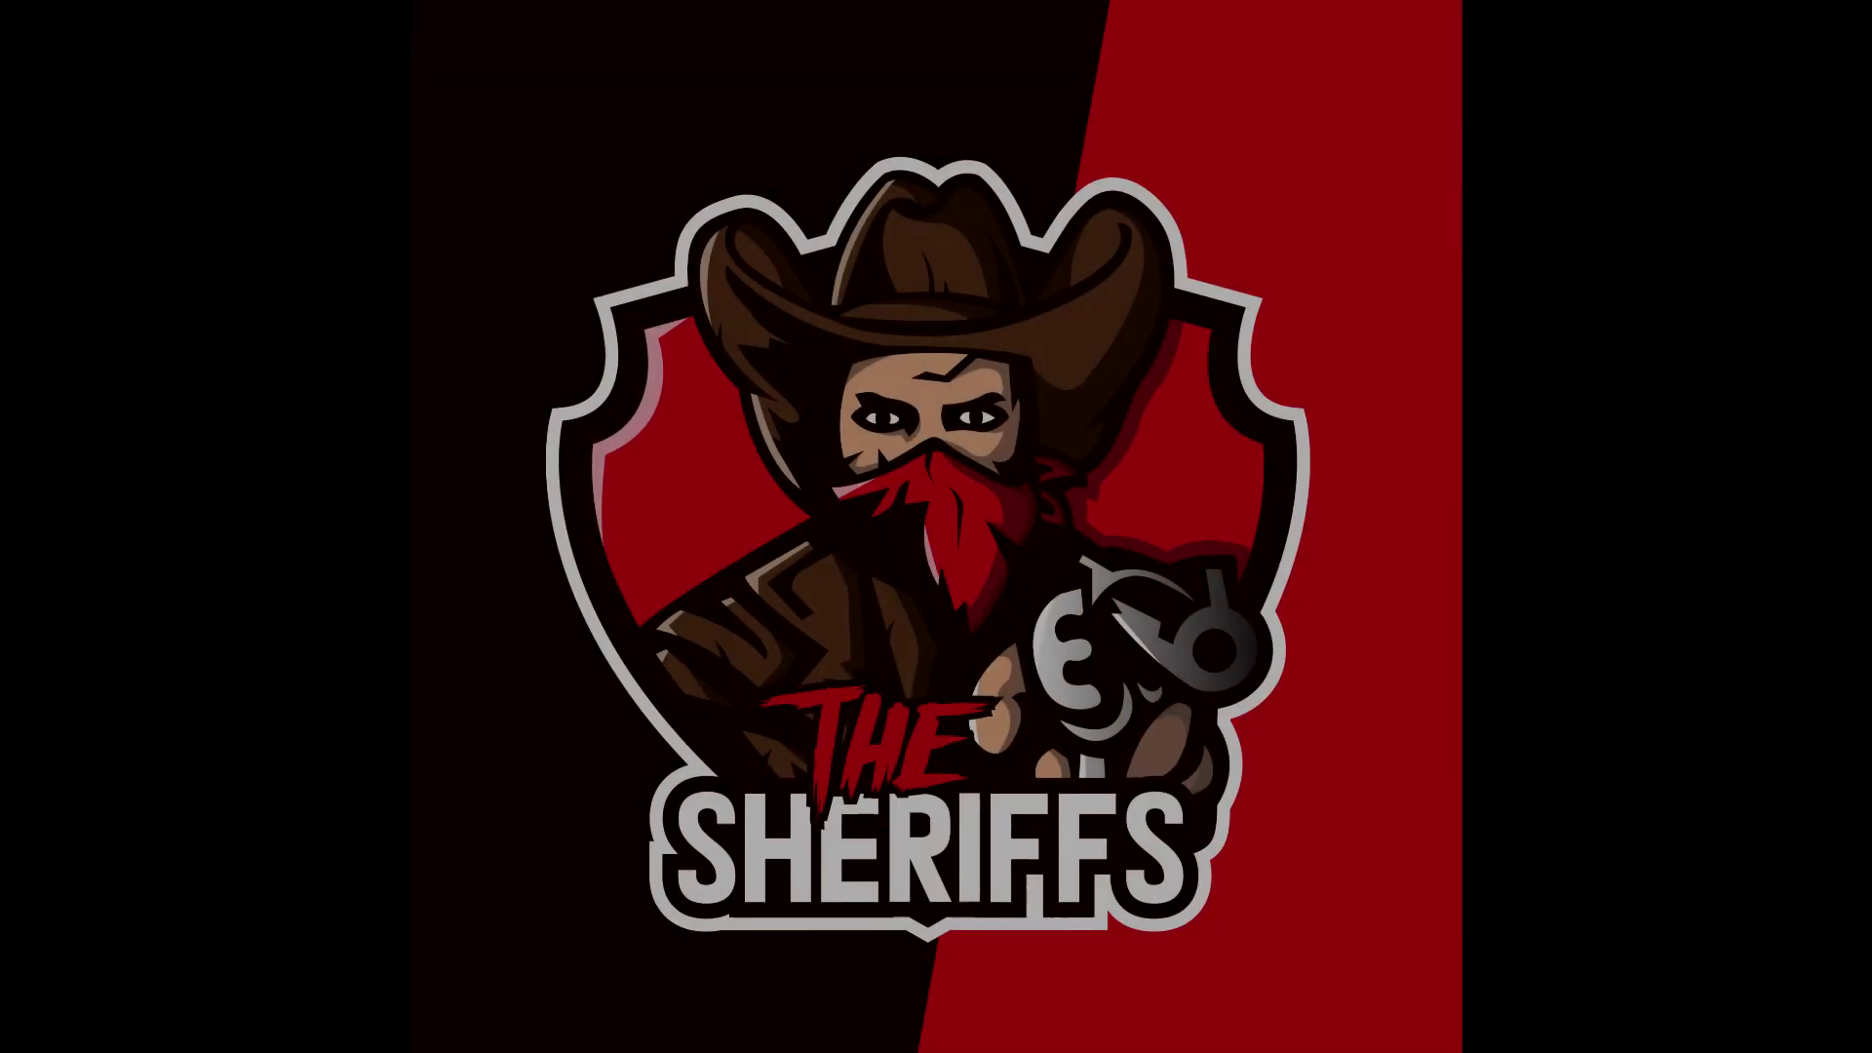